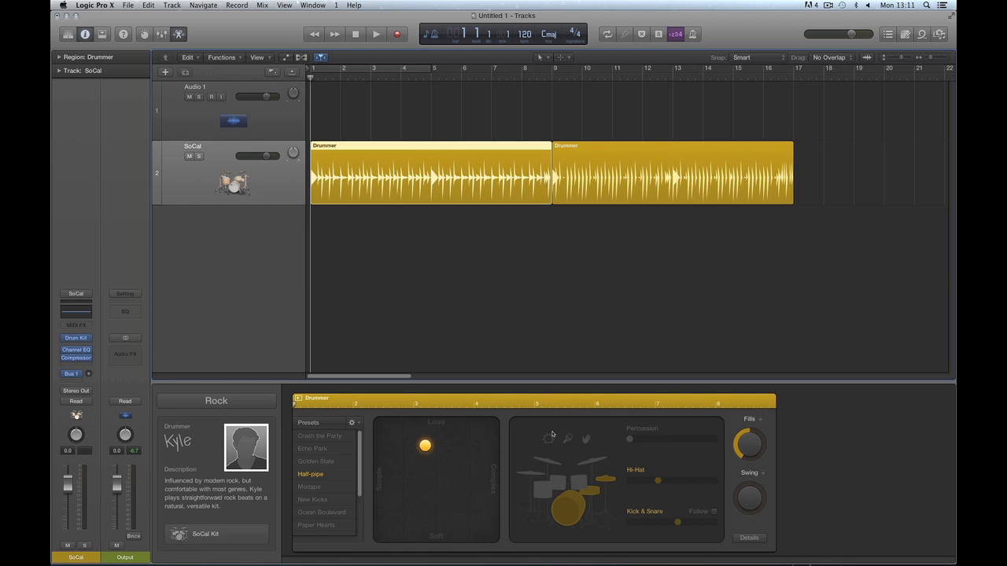
Remove the SoCal Drummer track and its regions, leaving only Audio 1, and hide the editor pane.
click(571, 154)
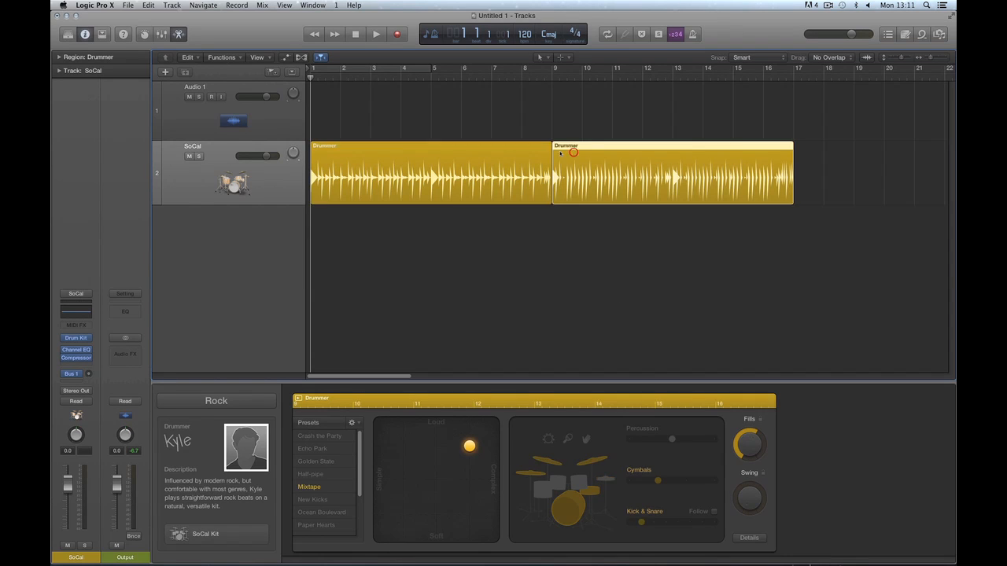
click(512, 150)
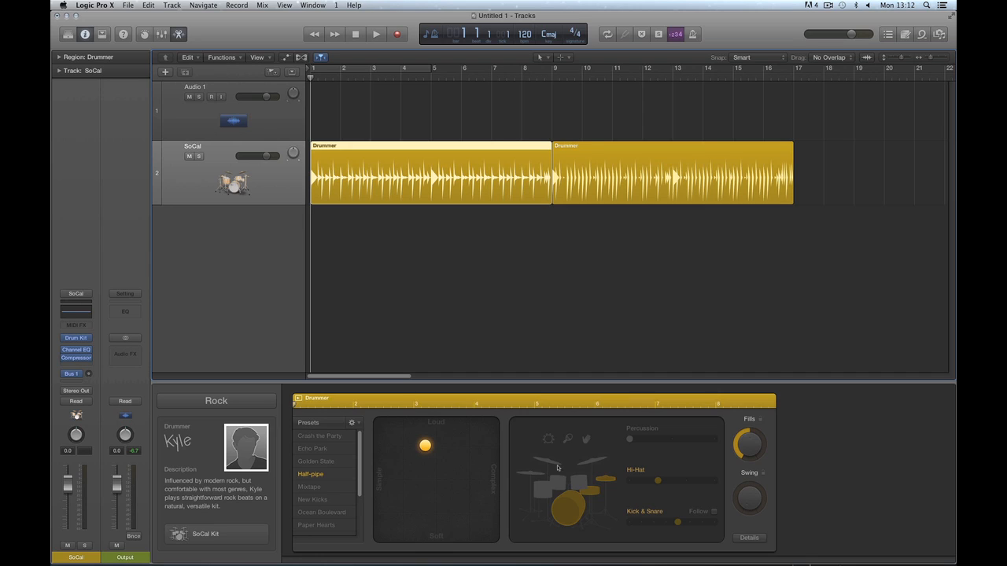
click(562, 261)
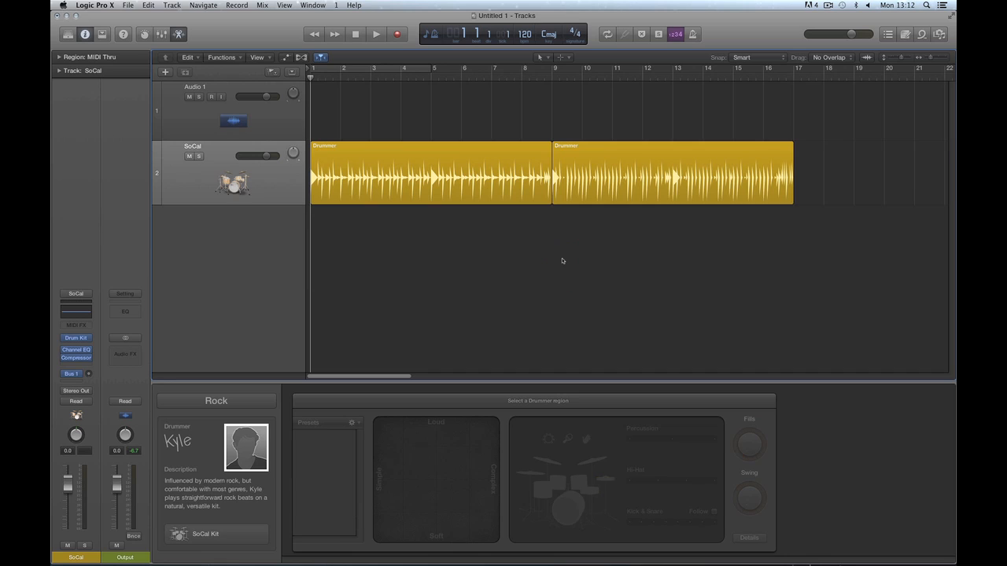
key(super+BackSpace)
click(563, 191)
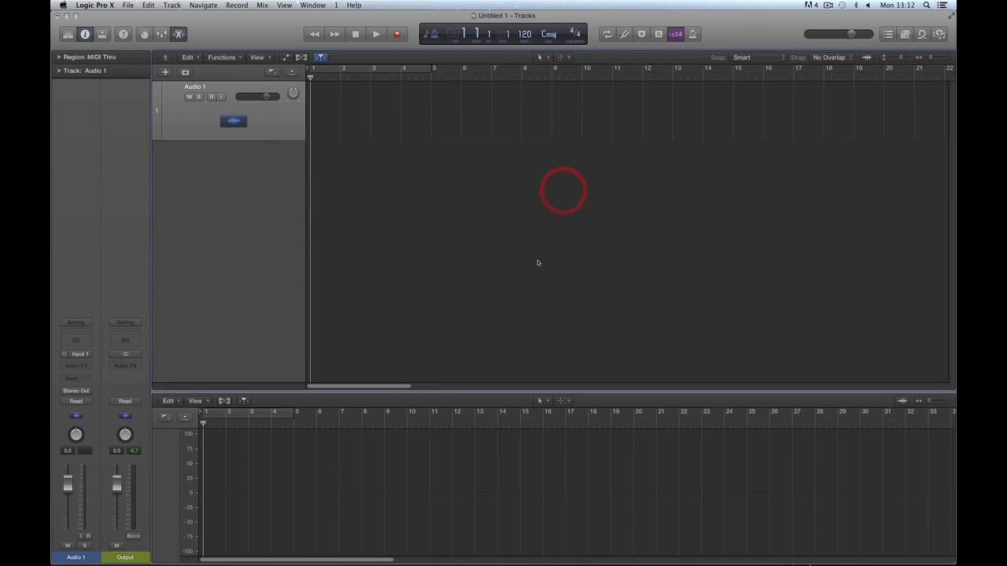
click(176, 33)
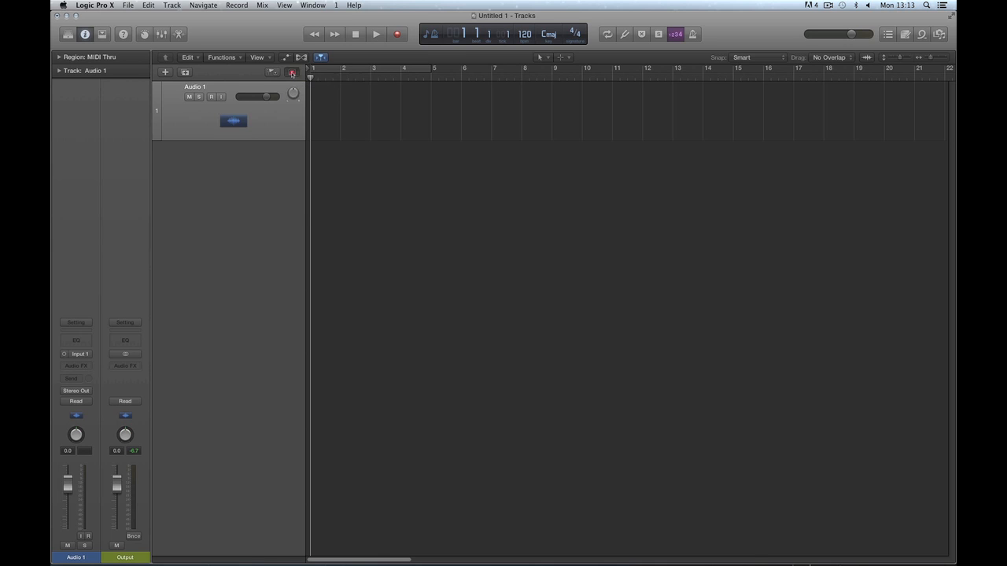
Display the Arrangement, Marker, Signature and Tempo global tracks and drag their lanes taller.
click(293, 73)
click(293, 73)
click(292, 74)
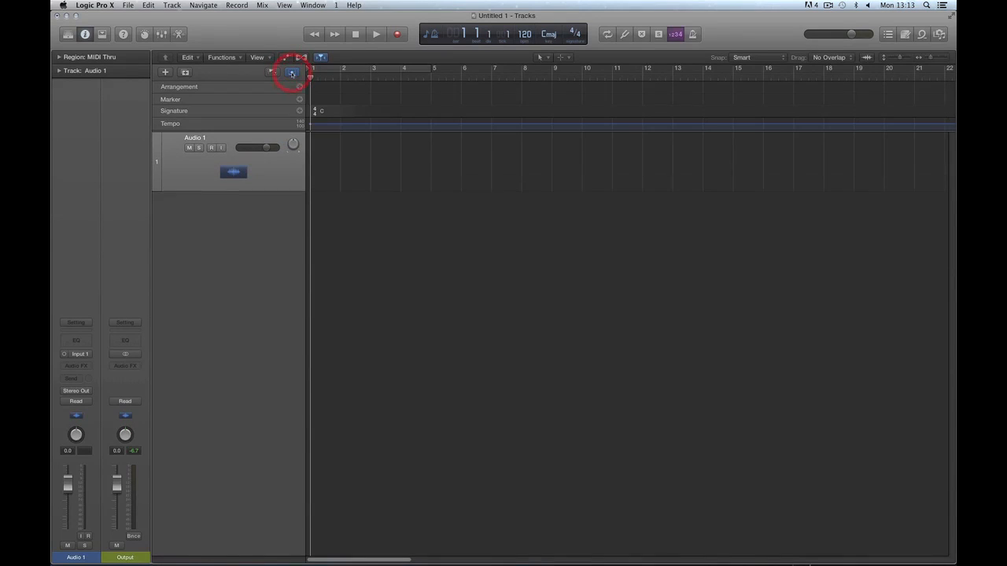
drag(261, 130, 266, 209)
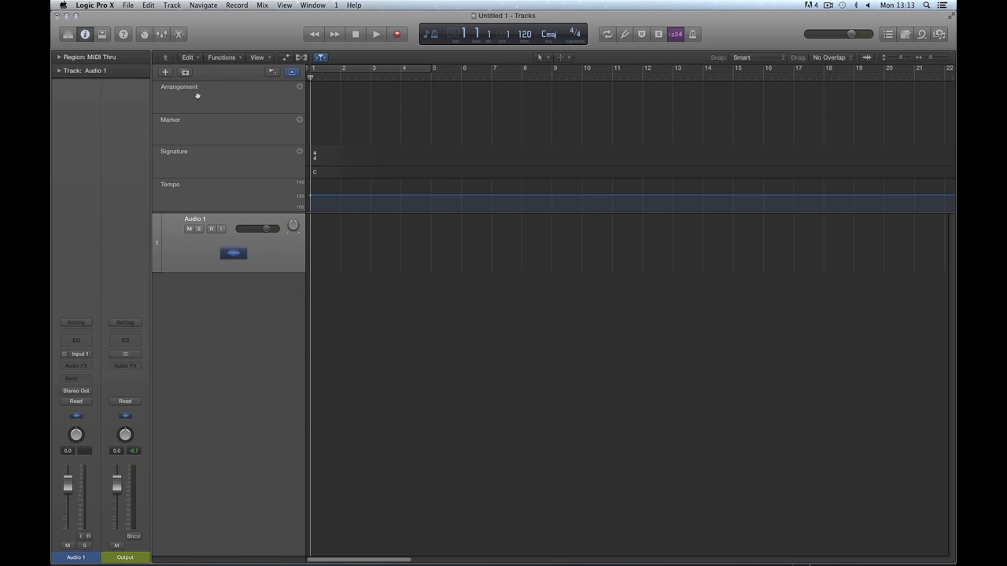
Create an Intro arrangement marker at bar 1 and extend it to end at bar 9.
click(299, 88)
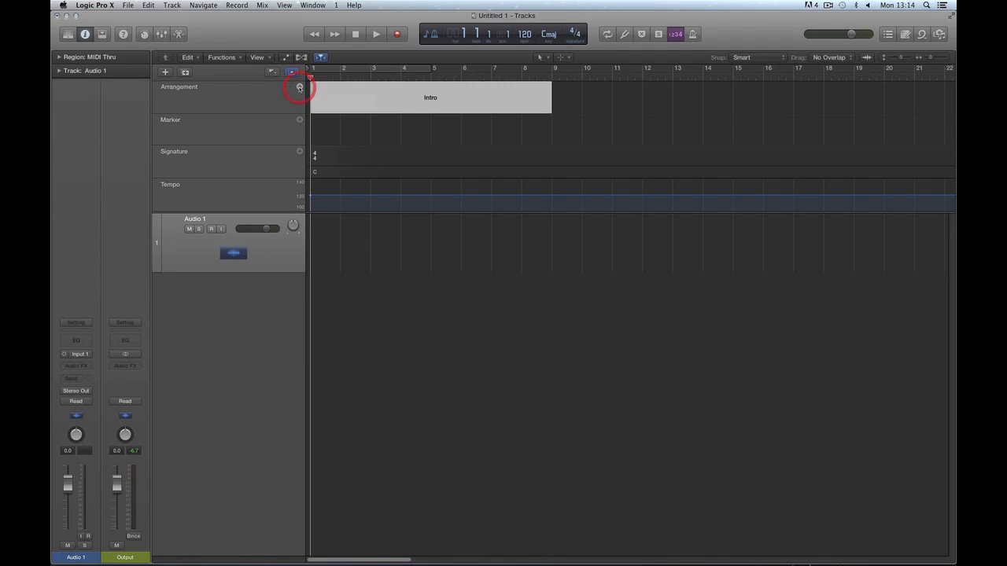
click(543, 132)
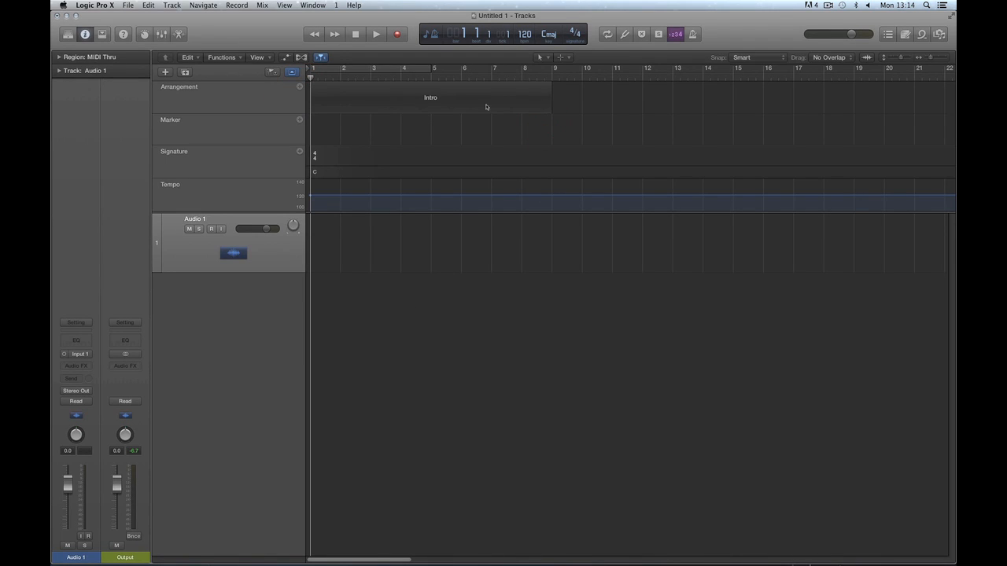
click(436, 99)
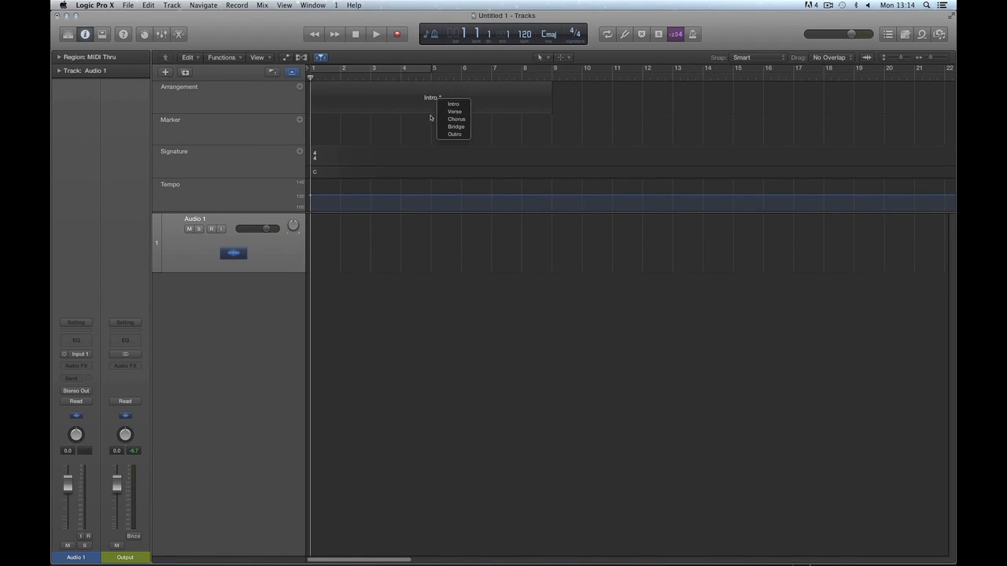
click(426, 118)
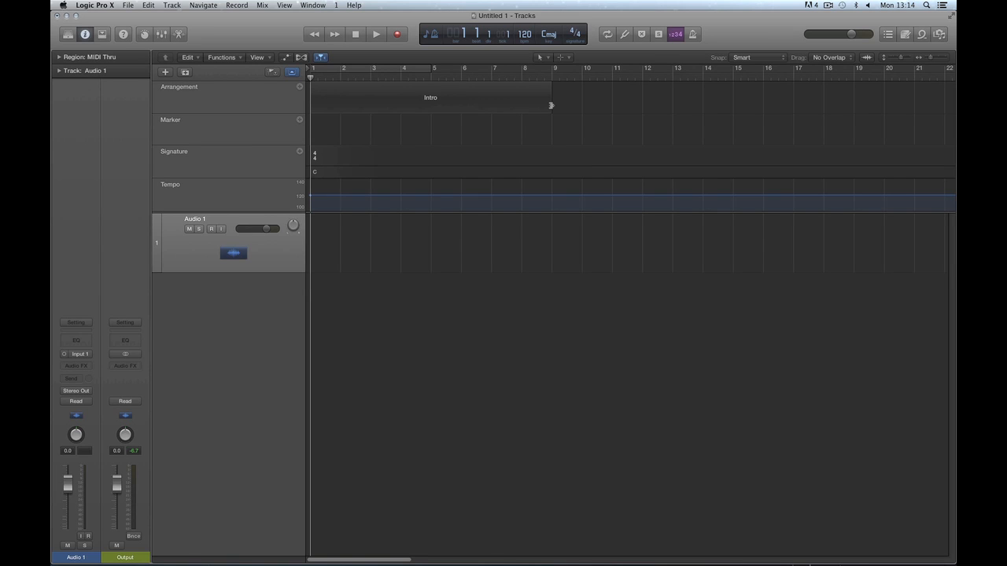
mouse_move(550, 107)
mouse_down()
mouse_move(413, 107)
mouse_move(854, 122)
mouse_move(551, 119)
mouse_up()
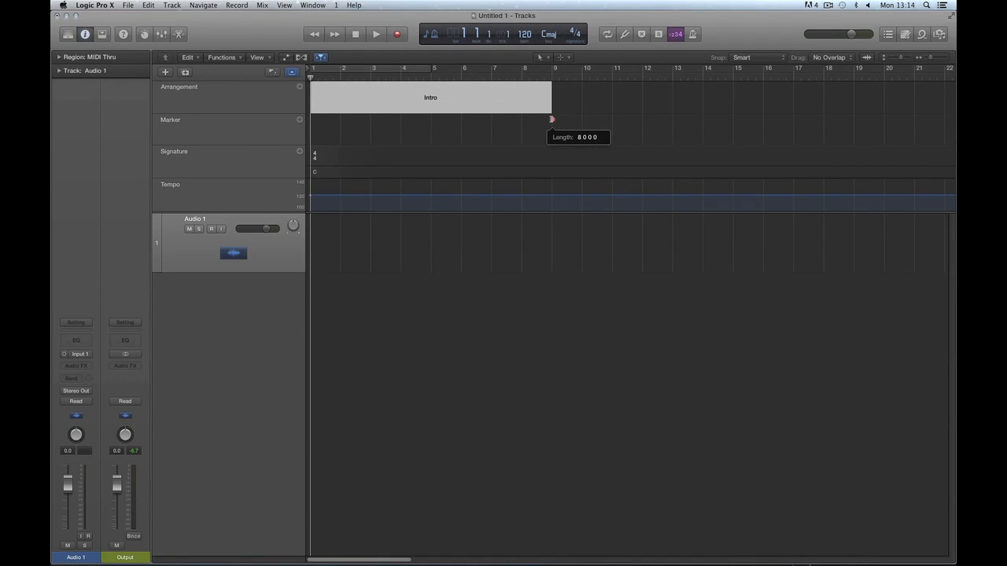
mouse_move(551, 119)
mouse_down()
mouse_move(798, 121)
mouse_move(524, 118)
mouse_move(552, 118)
mouse_up()
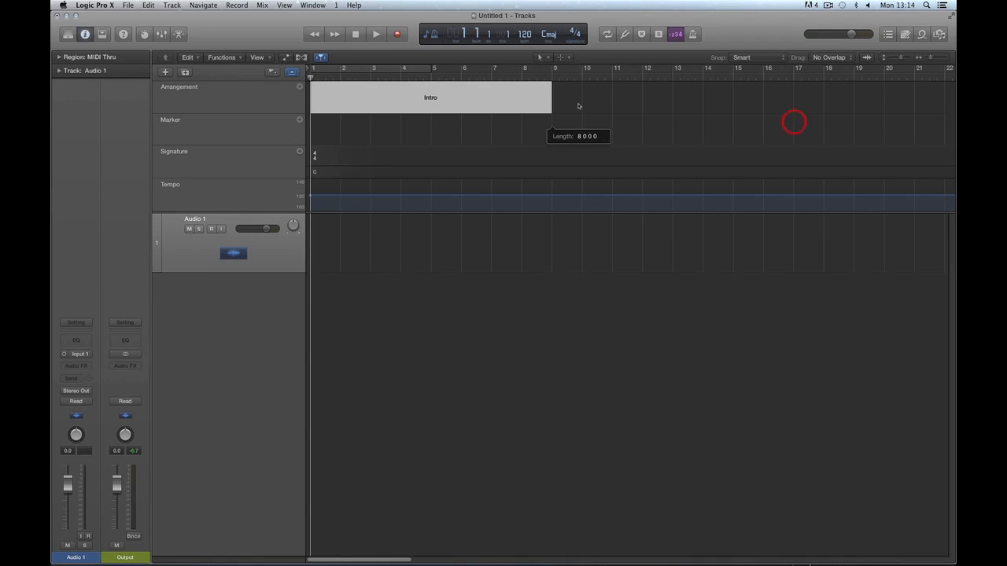
click(529, 128)
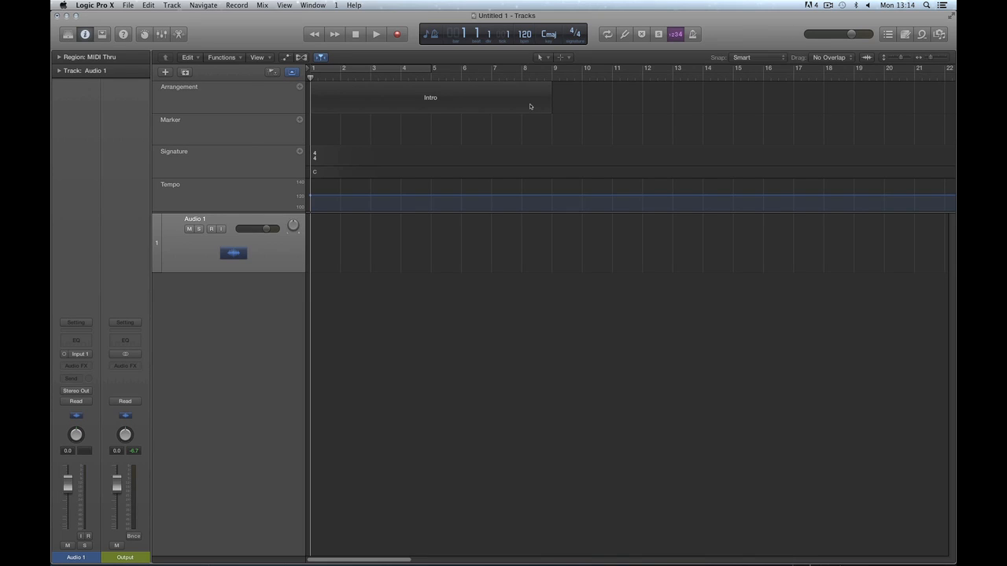
click(431, 99)
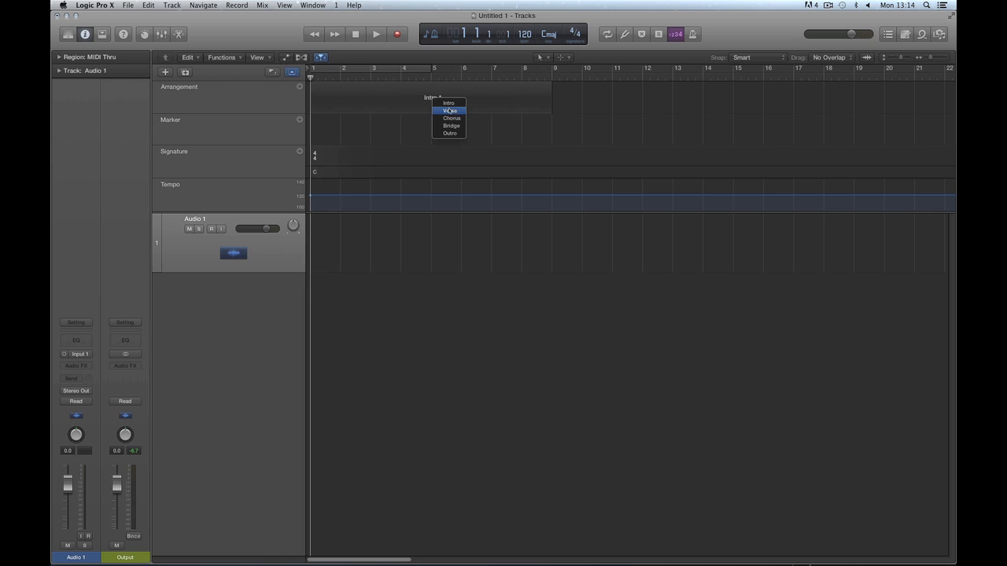
click(926, 57)
Add Verse, Chorus, Verse and Chorus arrangement sections after the Intro.
drag(928, 57, 925, 57)
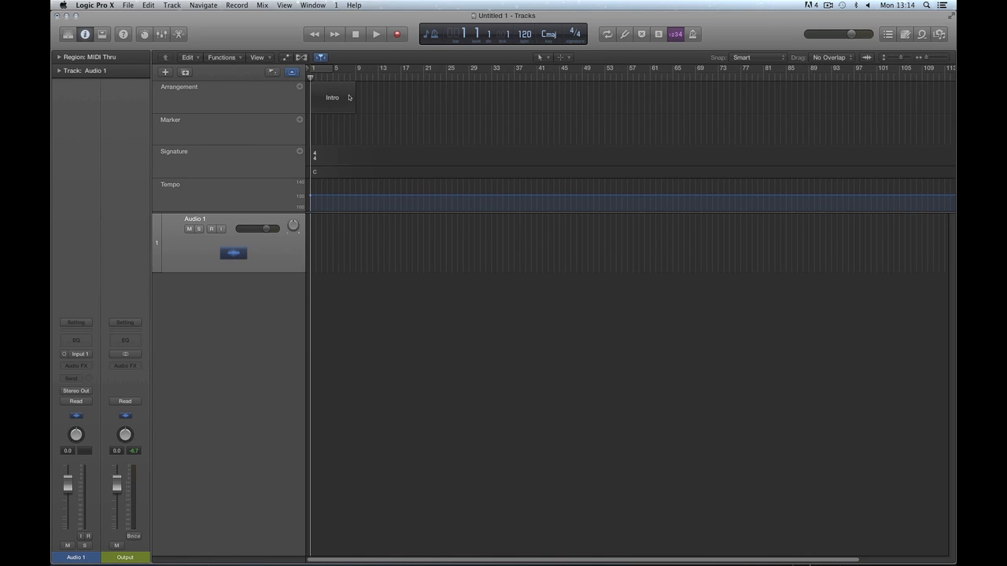
click(299, 88)
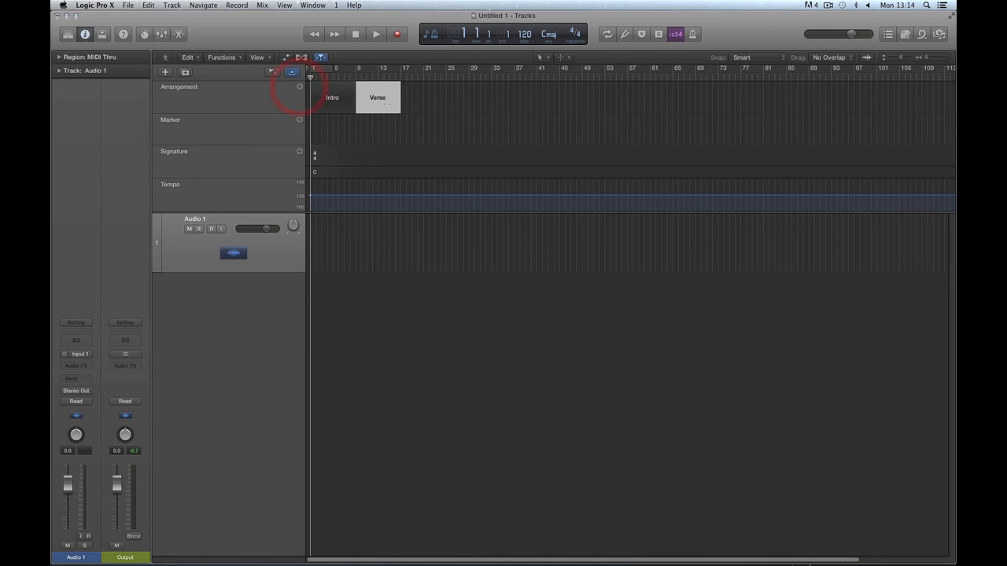
click(299, 87)
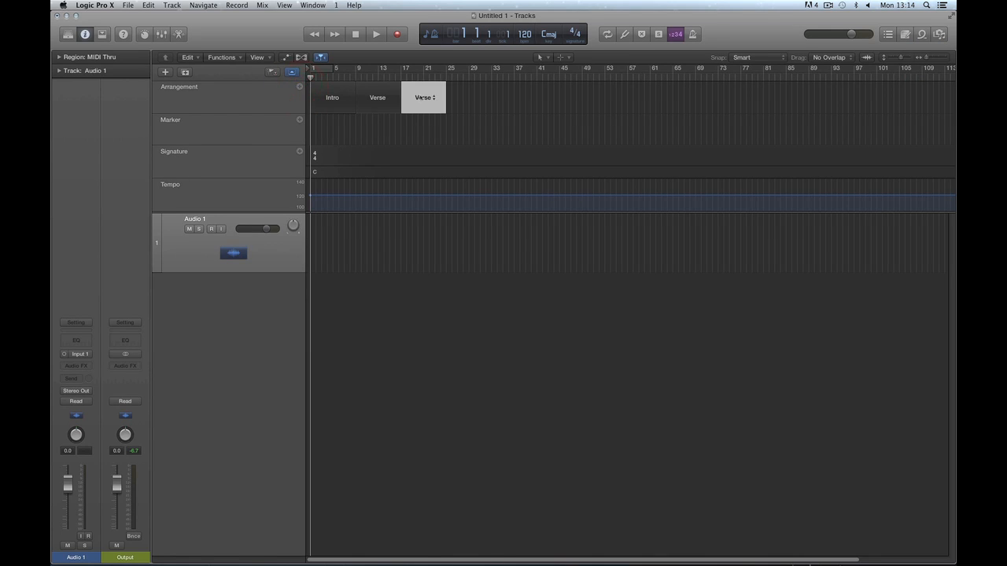
click(421, 96)
click(441, 117)
click(298, 87)
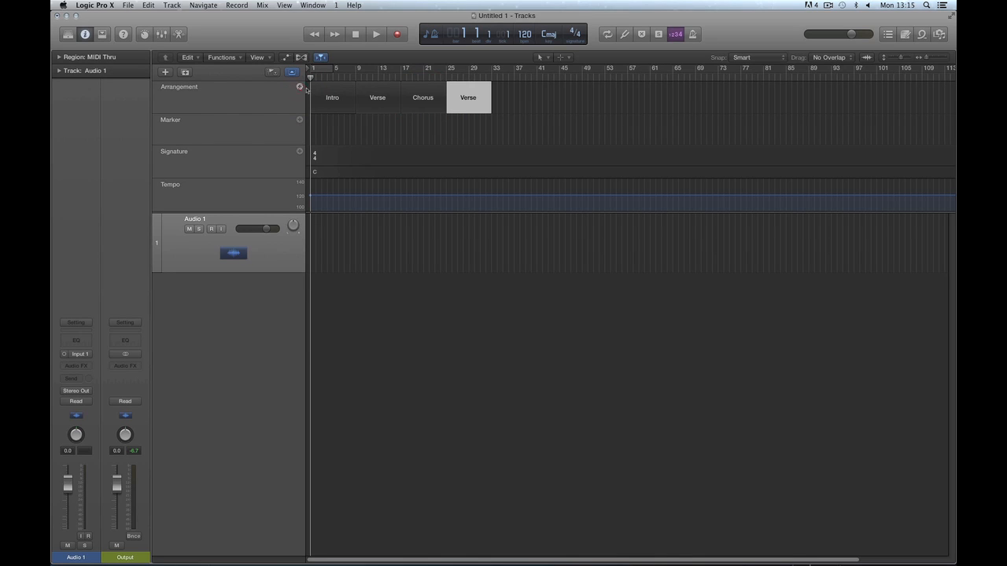
click(298, 87)
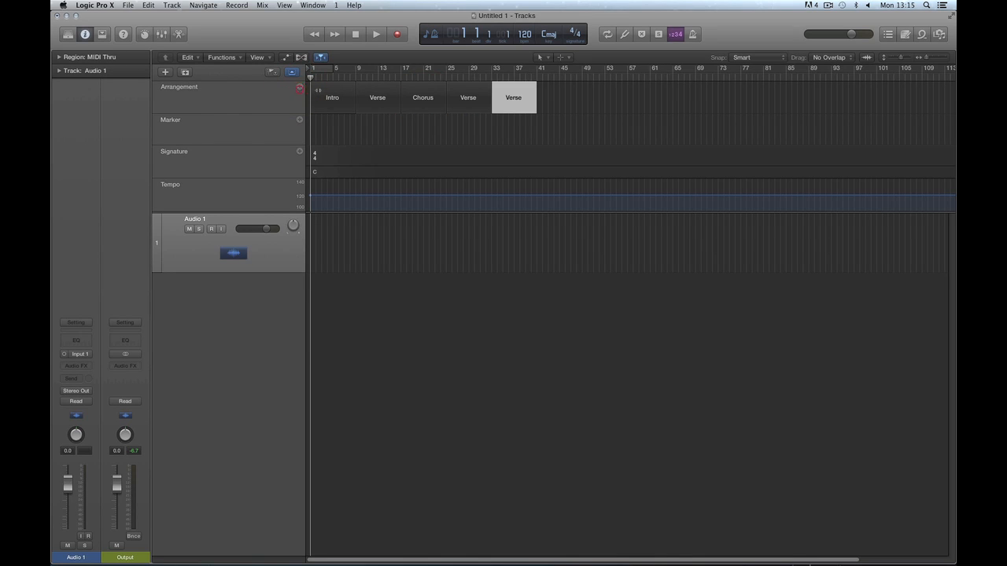
click(511, 97)
click(525, 119)
Add Bridge, Chorus and Outro sections to complete the arrangement.
click(299, 88)
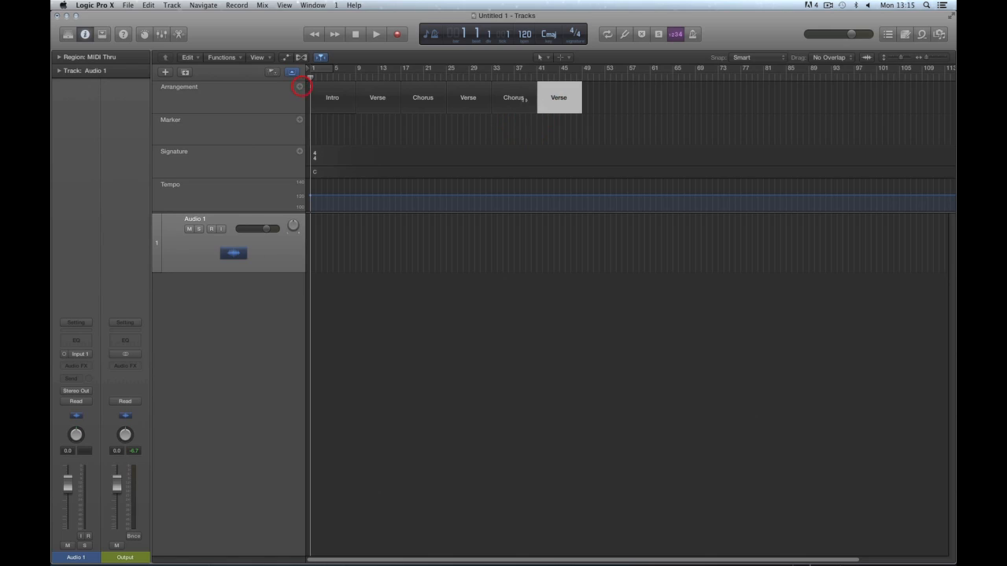
click(558, 100)
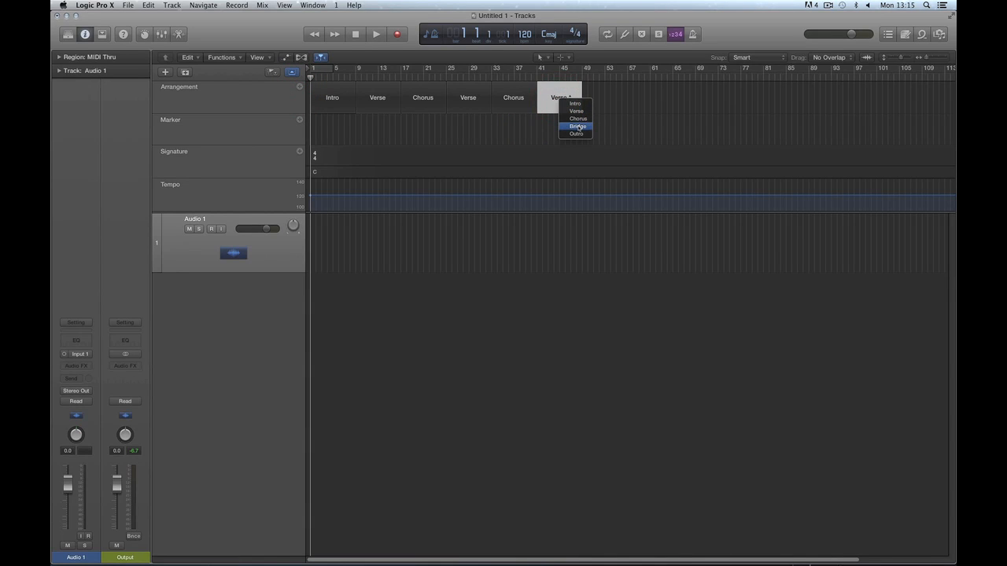
click(578, 127)
click(299, 88)
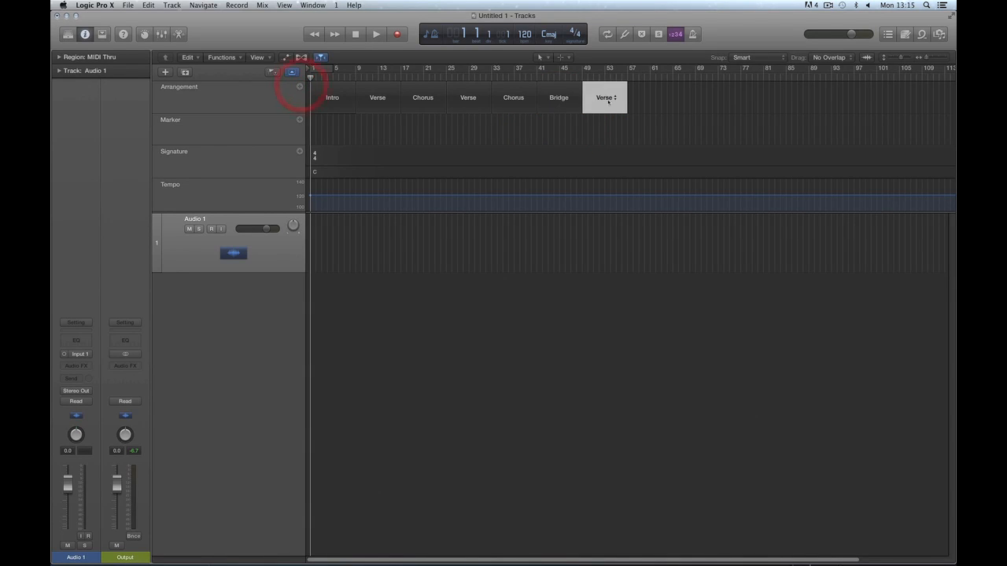
click(606, 99)
click(625, 123)
click(299, 87)
click(651, 99)
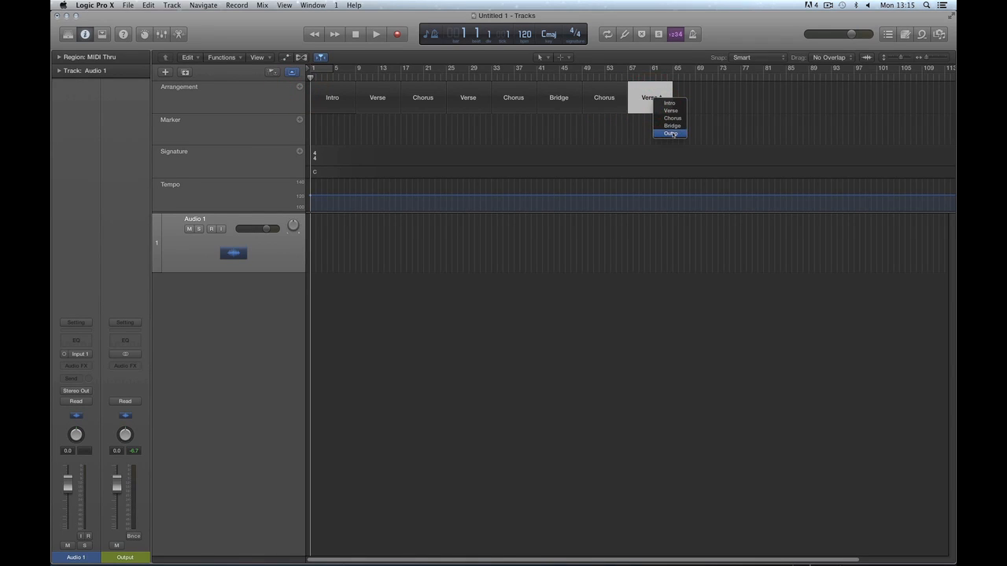
click(672, 133)
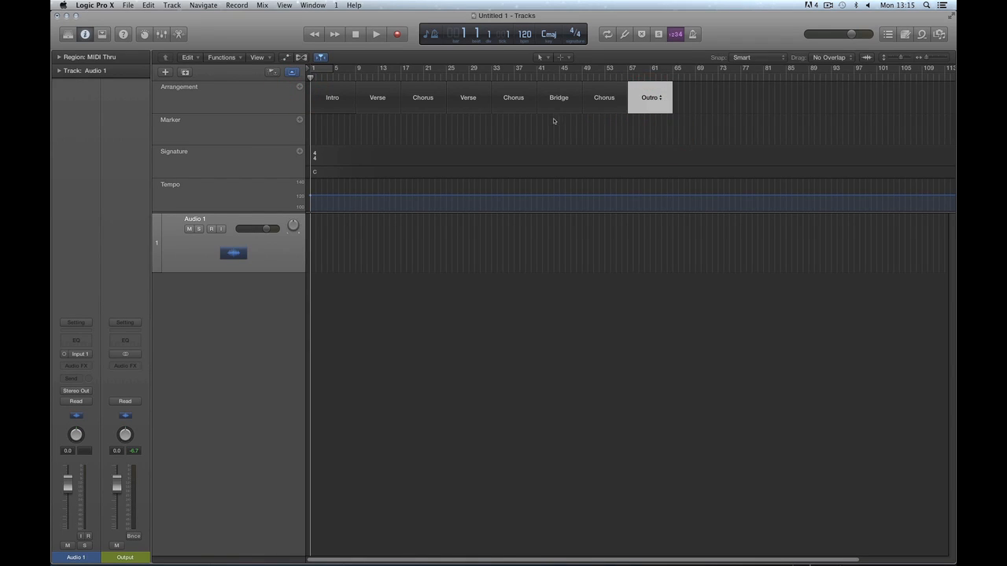
Select each of the eight arrangement sections in turn, then deselect them all.
click(326, 88)
click(365, 89)
click(425, 89)
click(474, 90)
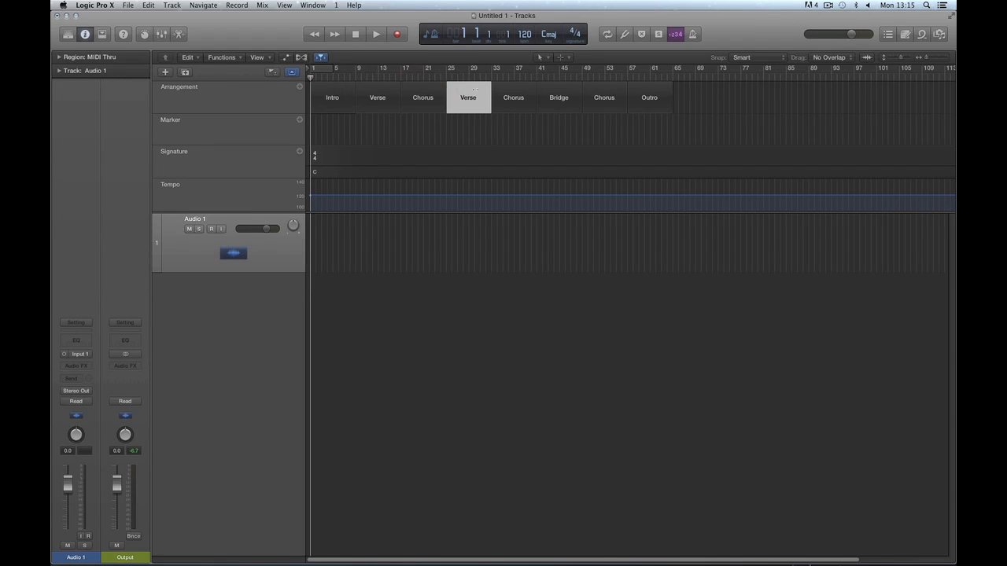
click(510, 93)
click(556, 92)
click(602, 92)
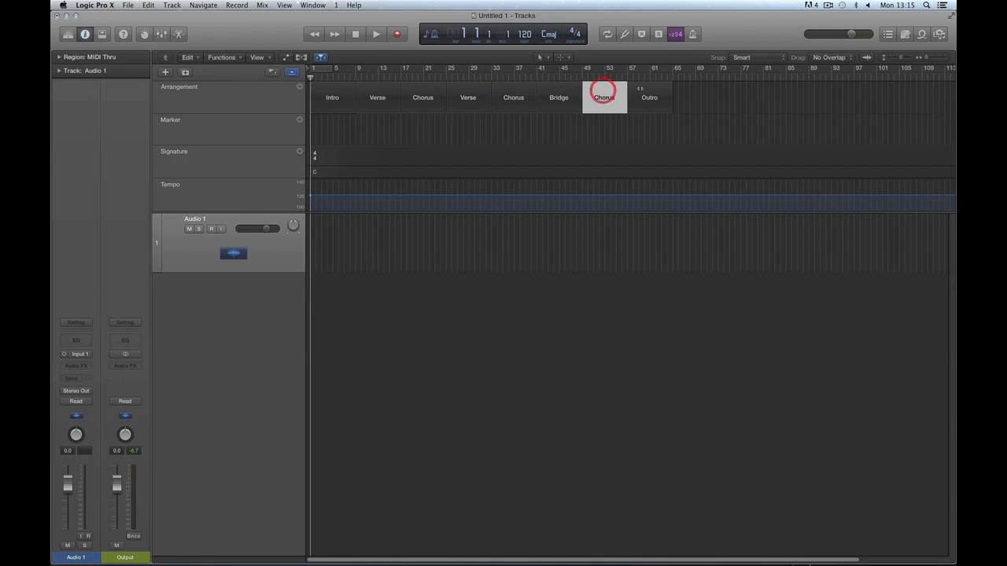
click(644, 88)
click(652, 126)
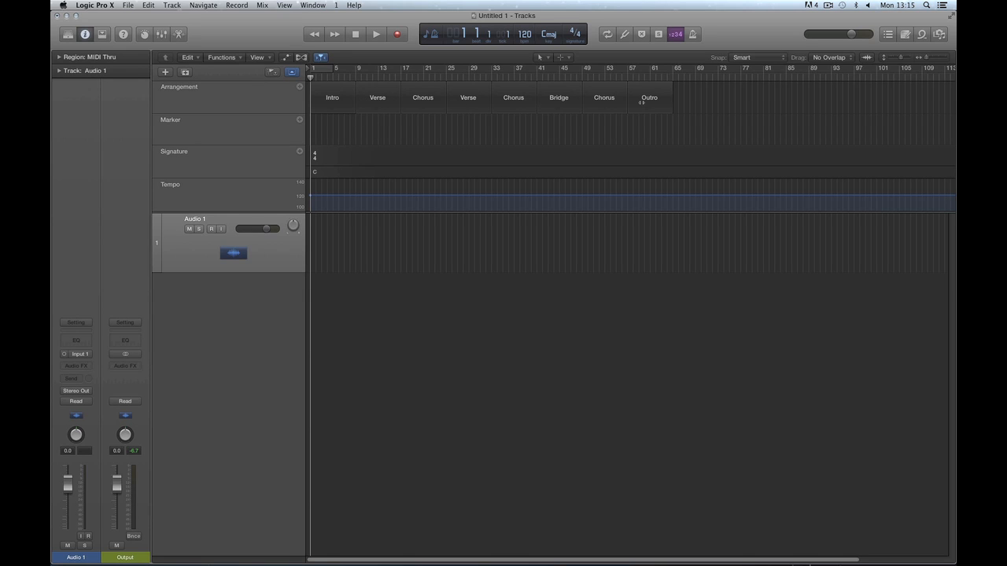
Re-enter the Bridge marker's name, then select both Verse markers together.
click(560, 100)
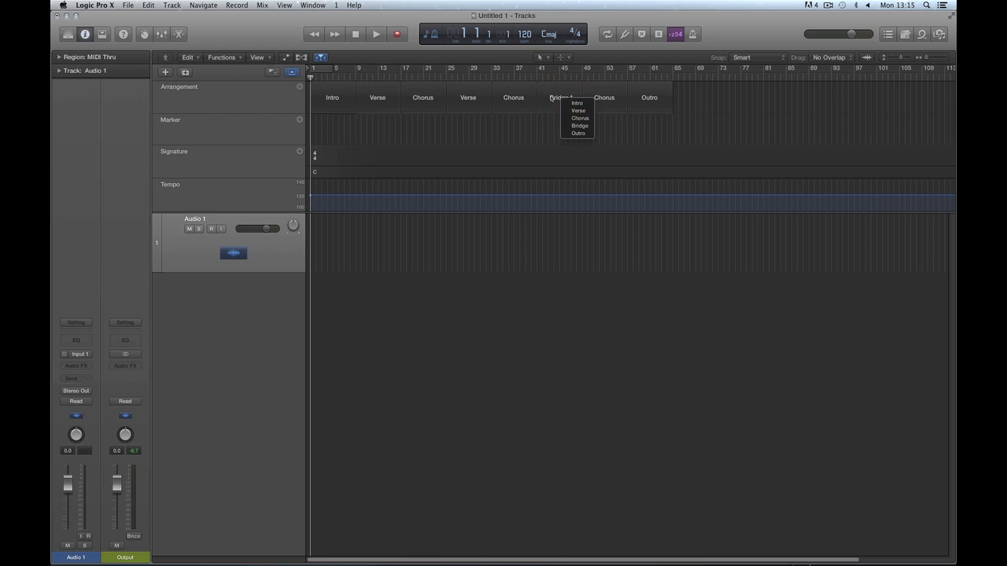
click(552, 97)
double_click(546, 95)
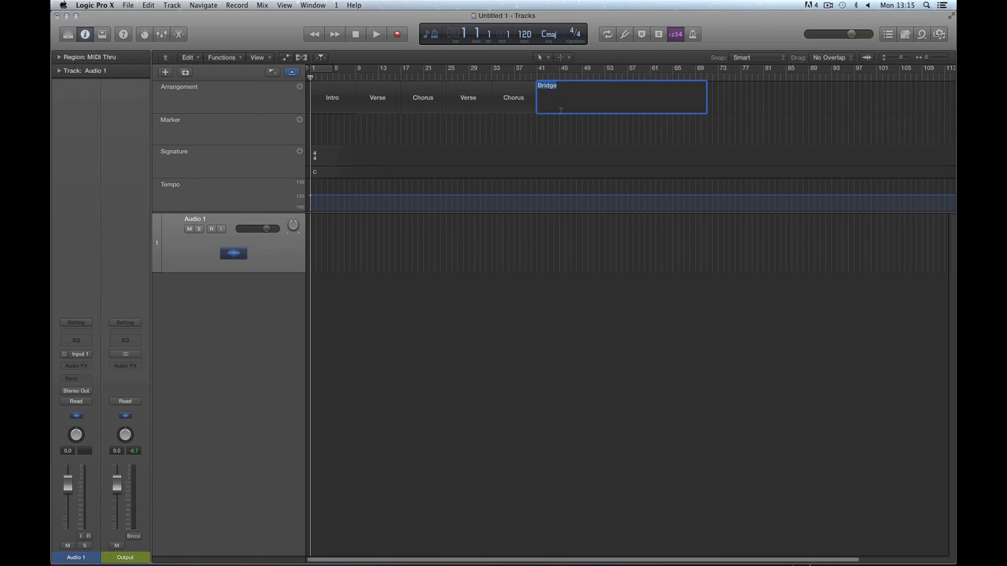
click(566, 128)
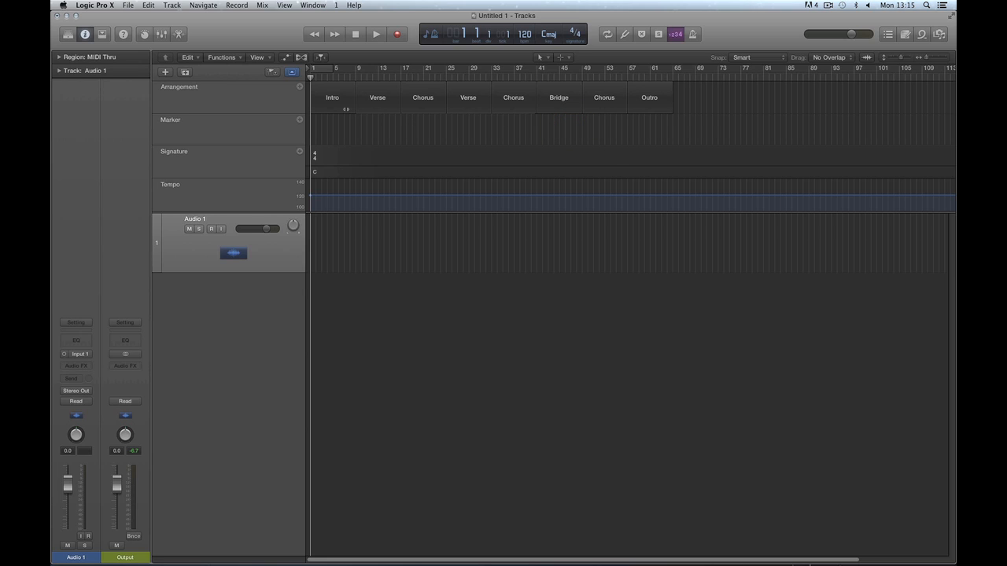
click(378, 109)
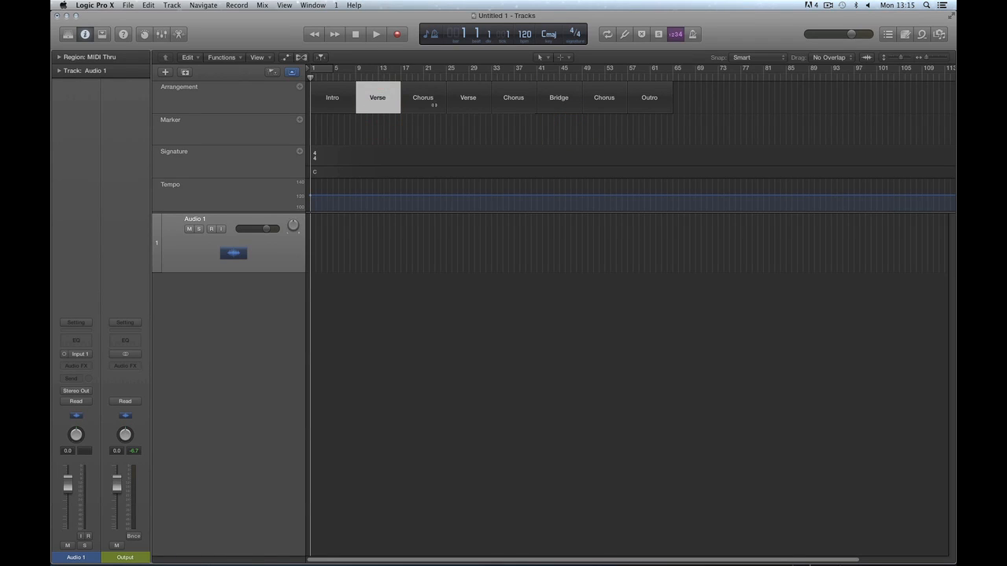
shift+click(462, 104)
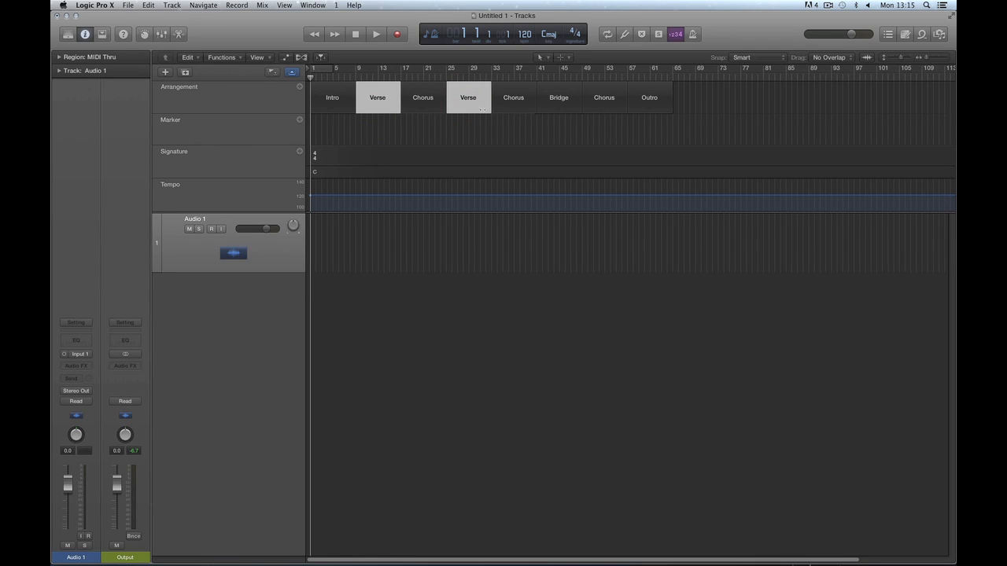
Colour both Verse markers green and the three Chorus markers blue.
key(alt+c)
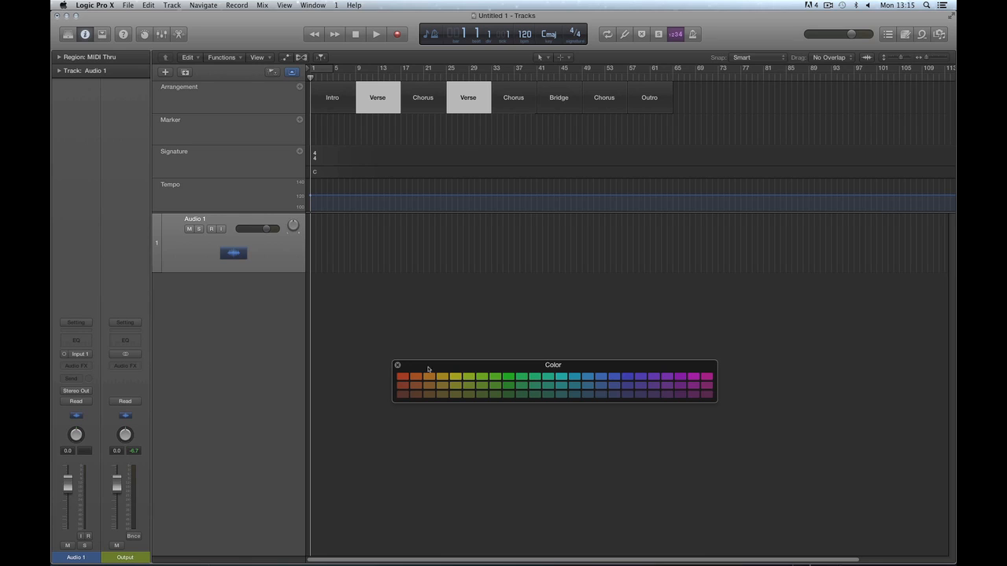
click(523, 378)
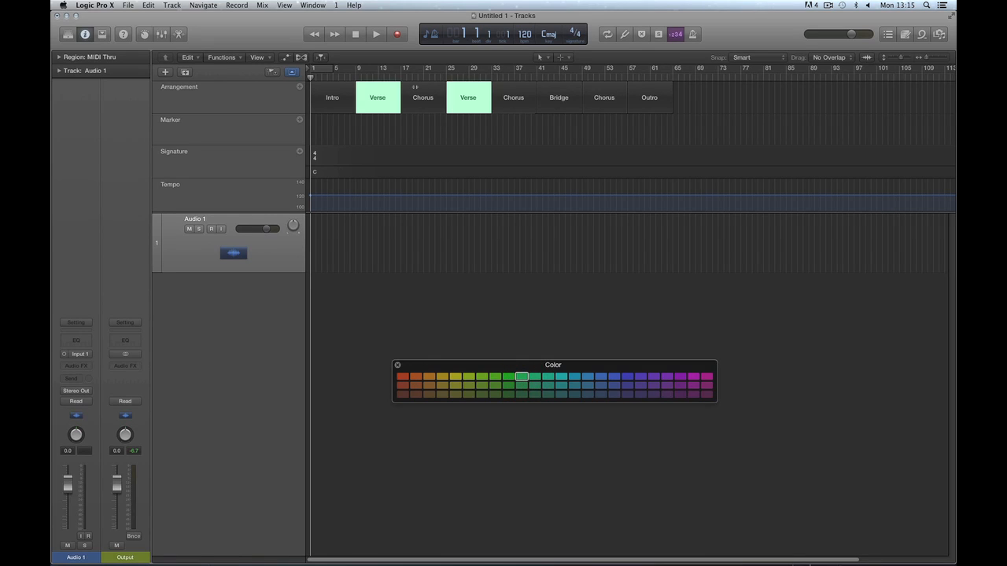
click(416, 94)
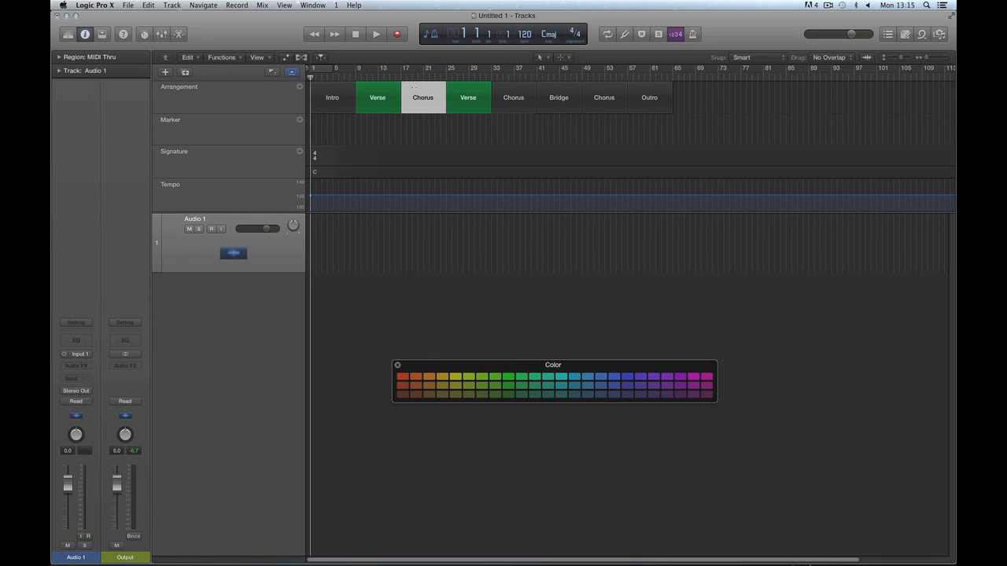
shift+click(512, 91)
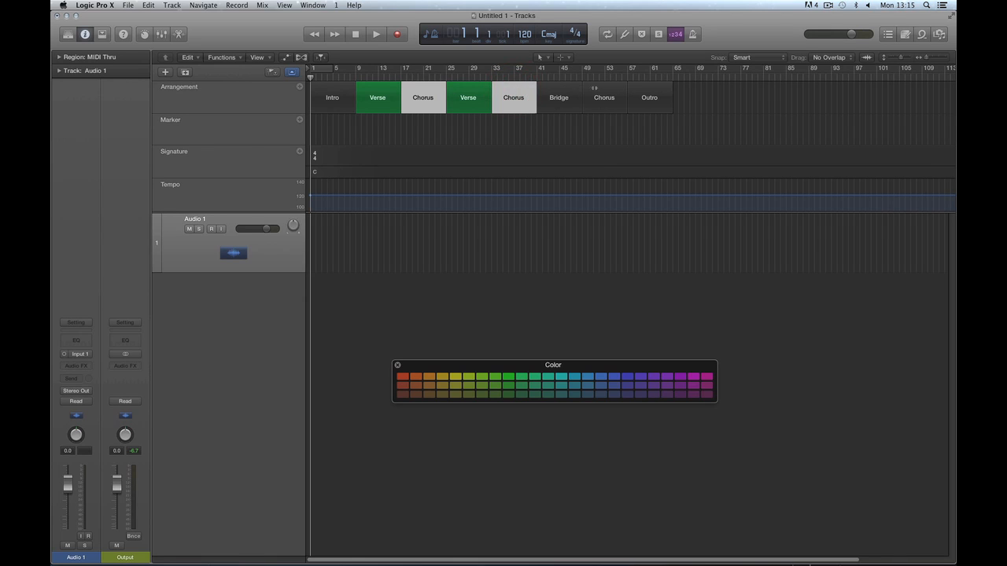
shift+click(595, 88)
click(610, 380)
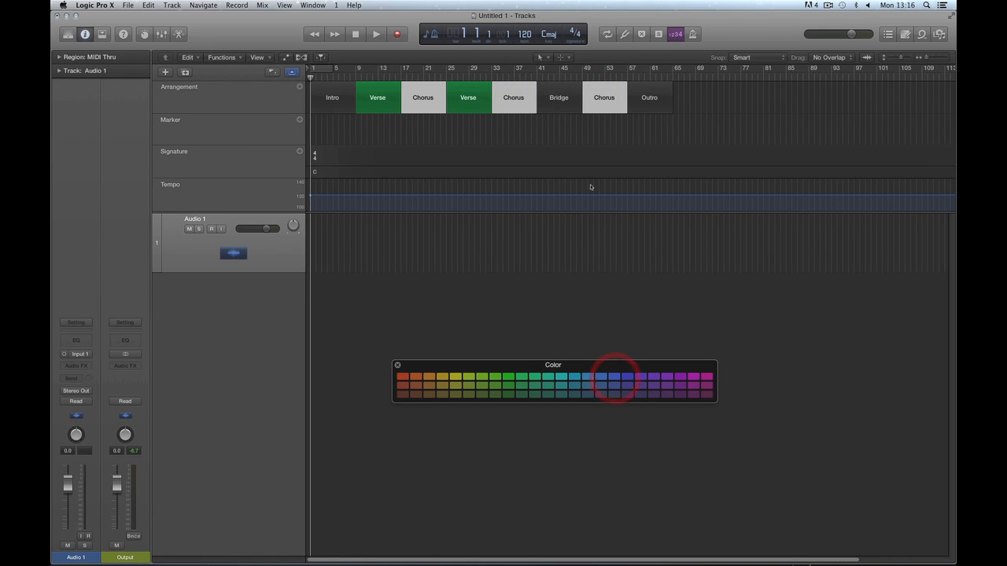
Colour the Outro marker purple and the Intro marker orange.
click(631, 87)
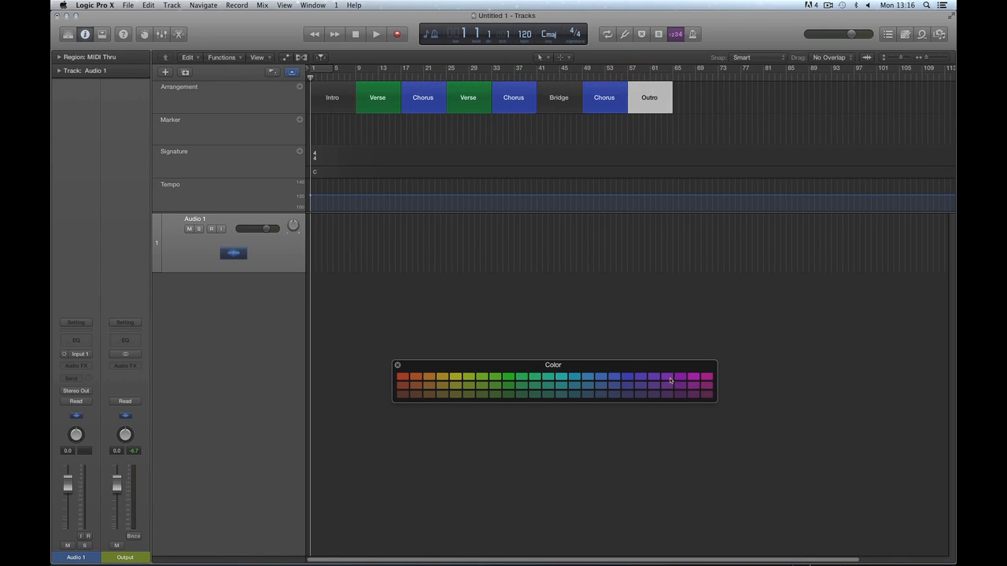
click(669, 377)
click(329, 95)
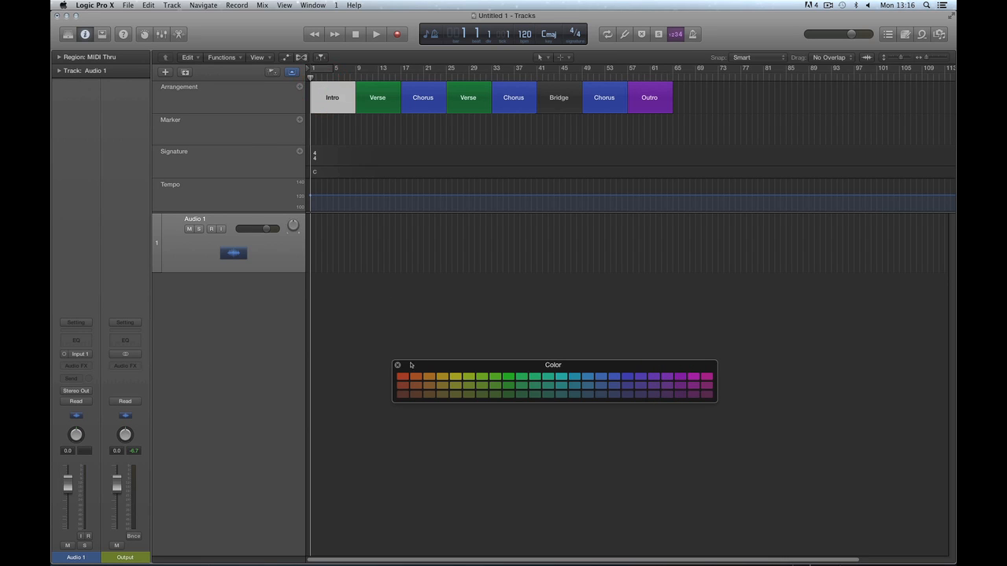
click(417, 379)
click(436, 242)
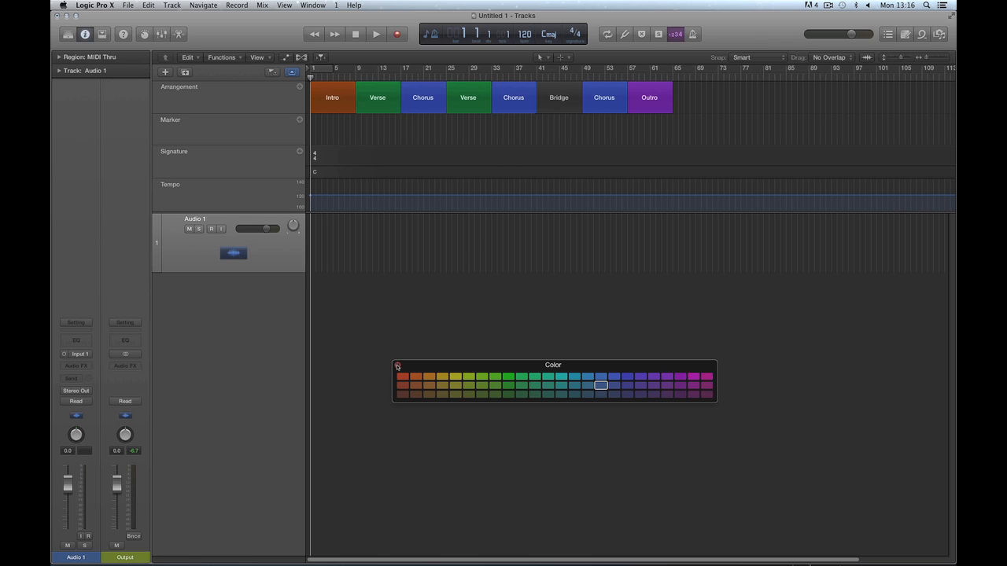
Close the Color window, zoom the timeline in horizontally and shrink the global tracks area.
click(397, 365)
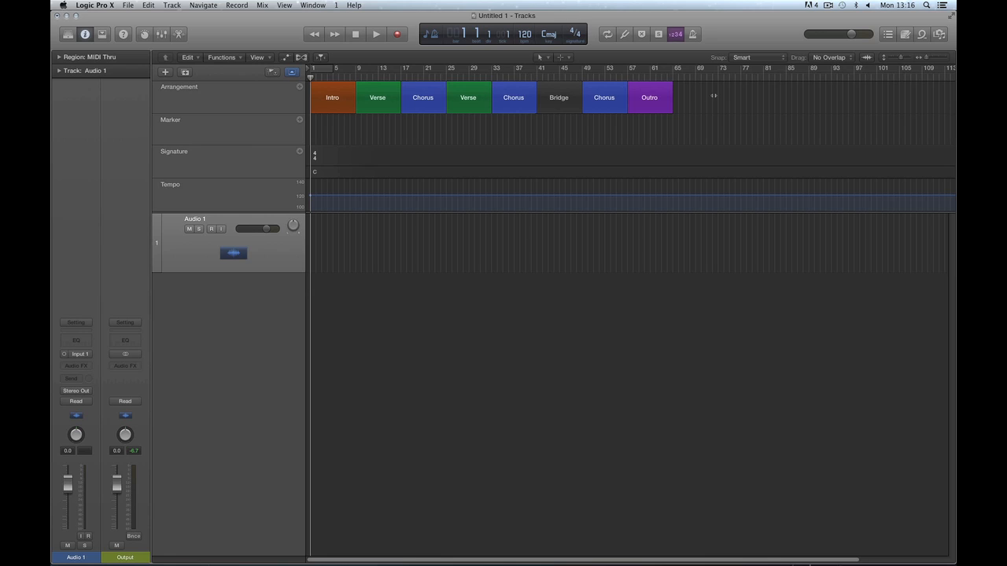
click(692, 331)
key(super+Right)
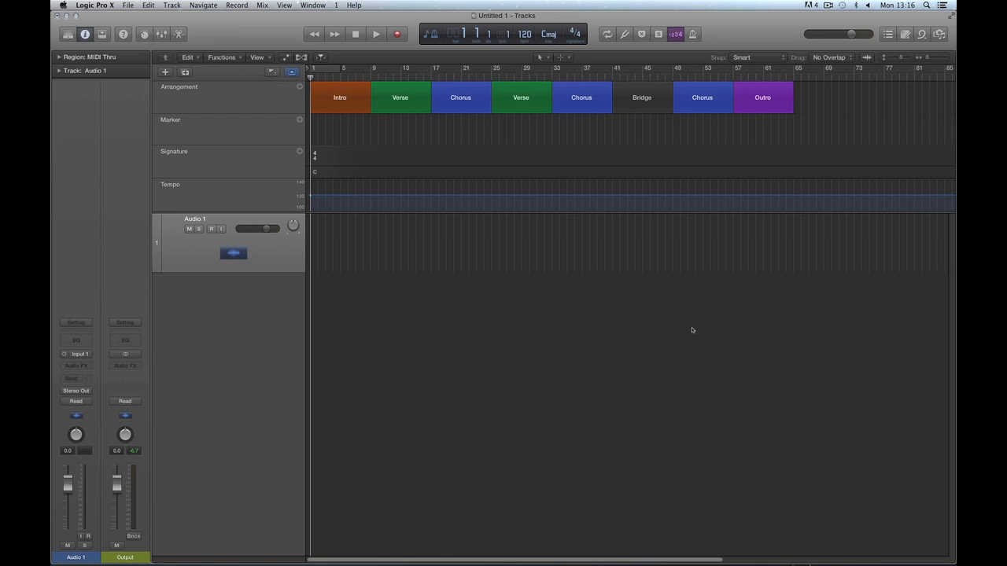
drag(285, 213, 287, 141)
Create a new Drummer track with output set to Output 1 + 2.
click(165, 72)
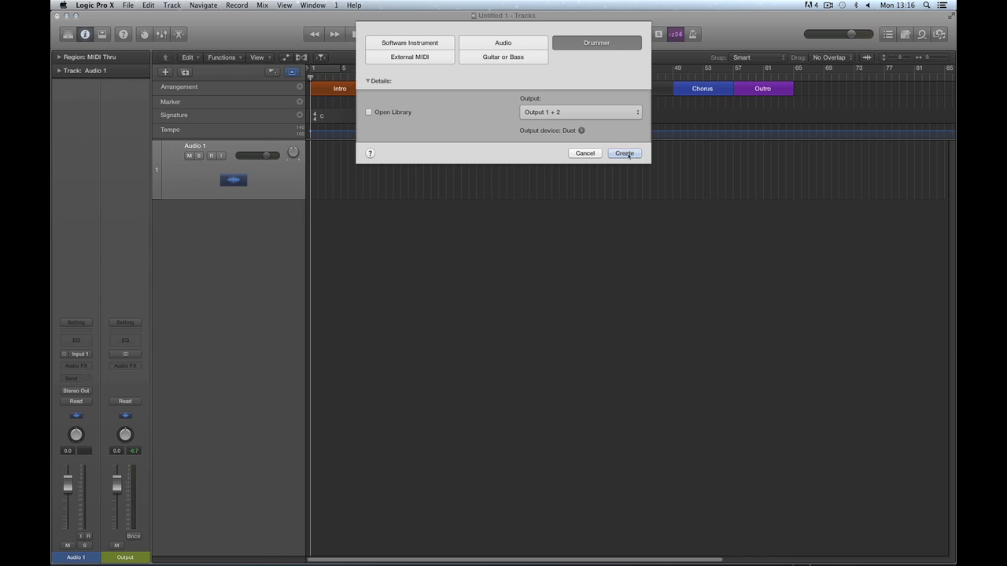
click(624, 153)
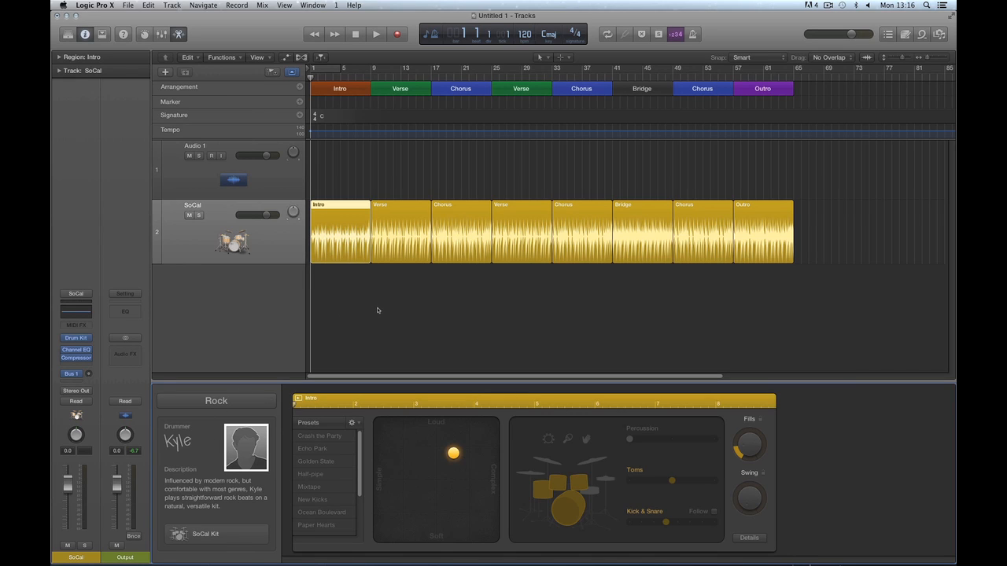
Keep Rock selected in the drummer genre popup to show the Rock drummers.
click(219, 404)
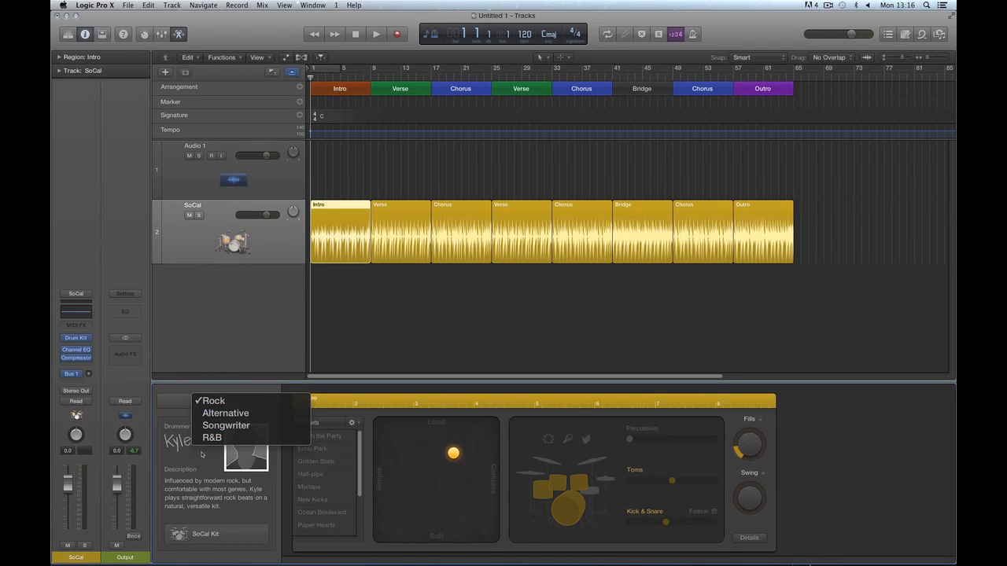
click(215, 401)
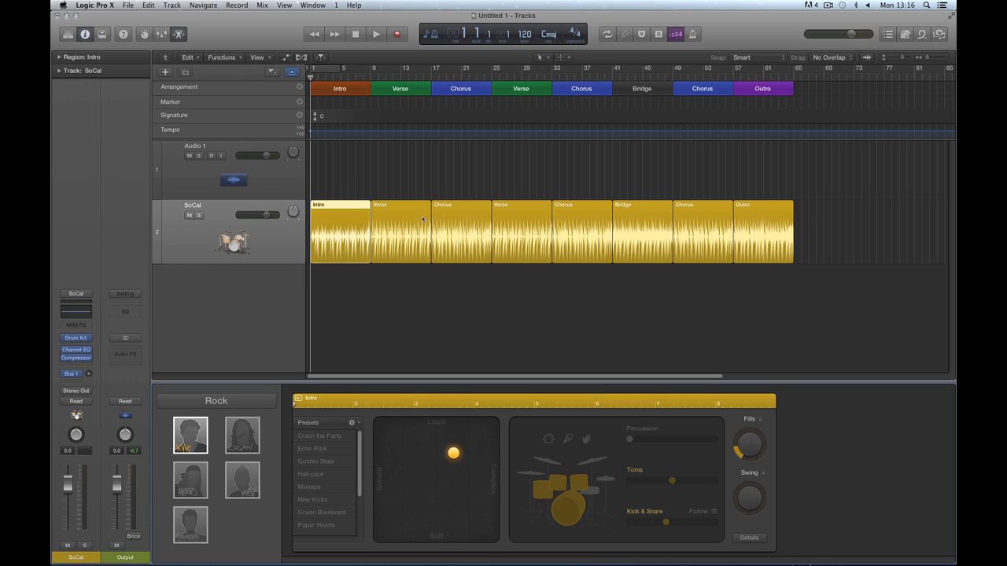
click(394, 213)
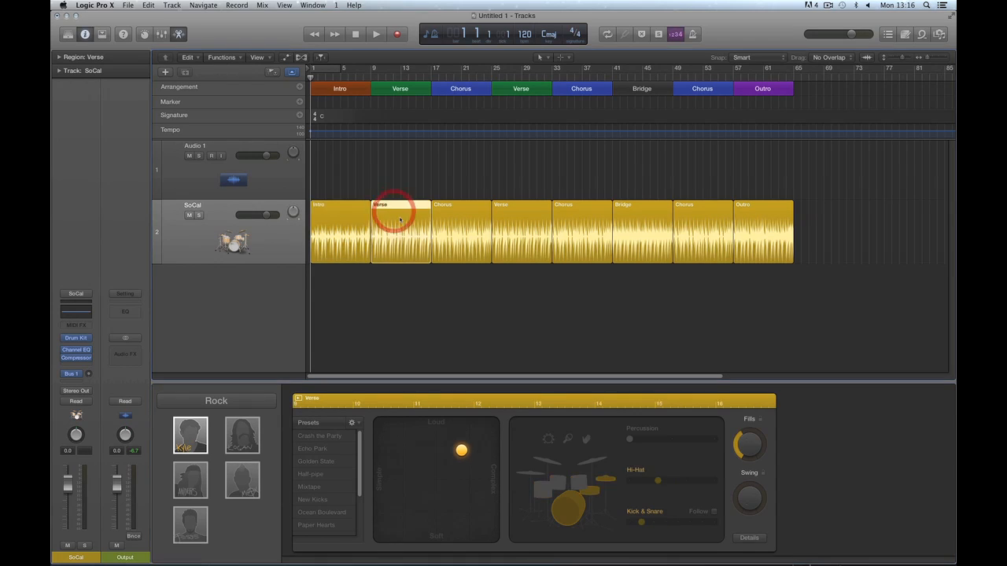
click(342, 212)
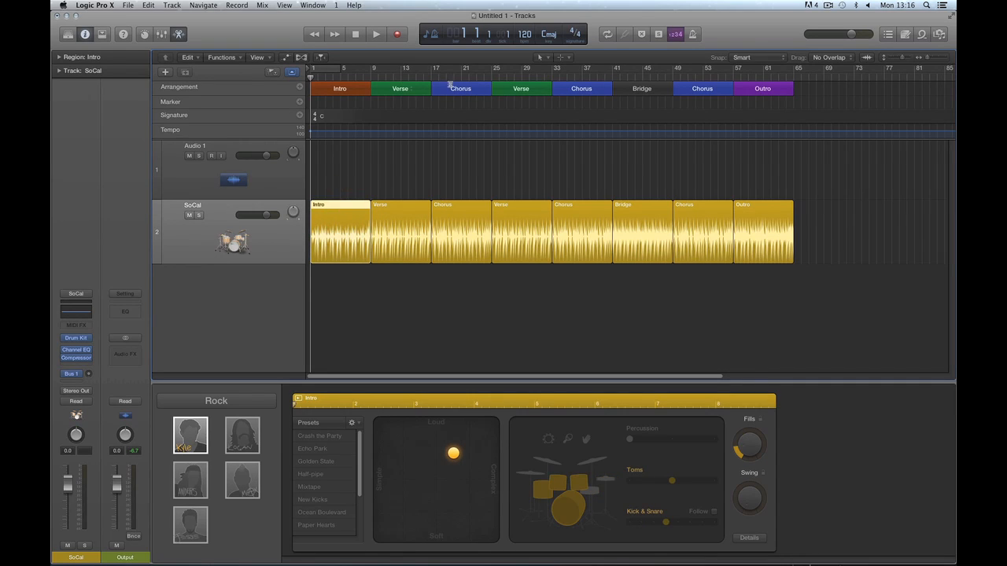
click(397, 232)
click(461, 206)
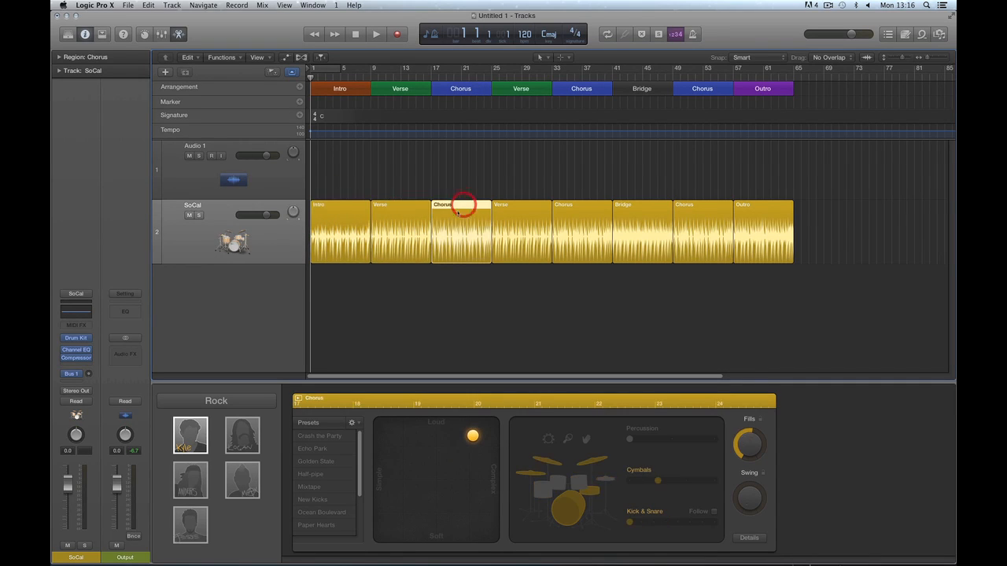
click(344, 217)
click(400, 214)
click(446, 214)
click(507, 214)
click(568, 212)
click(641, 212)
click(692, 213)
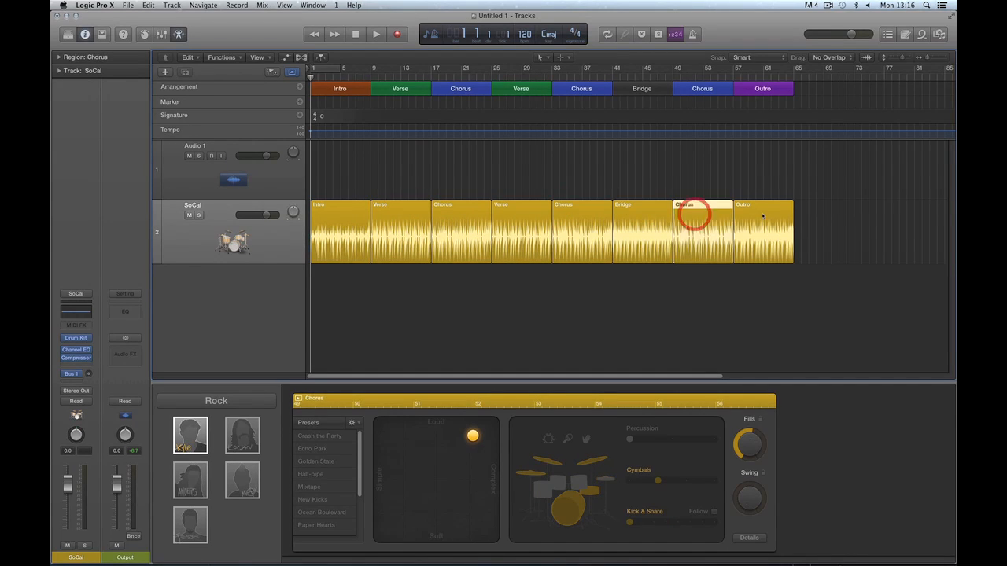
click(761, 213)
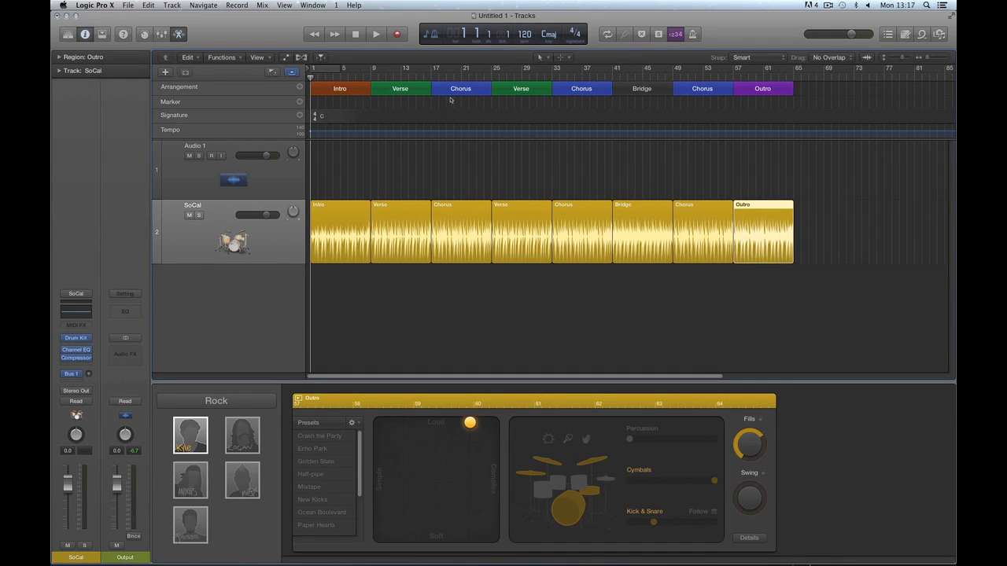
click(407, 217)
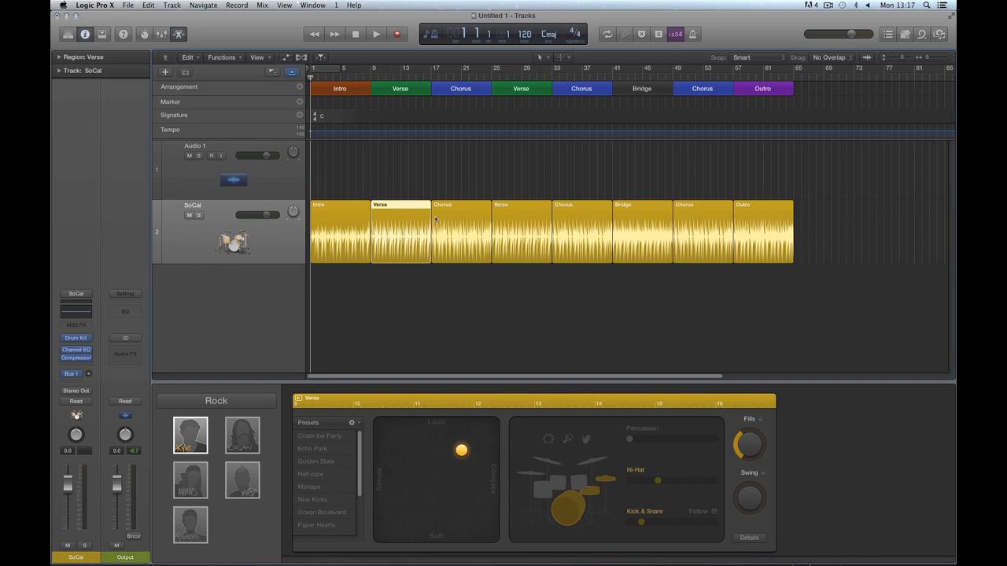
click(440, 214)
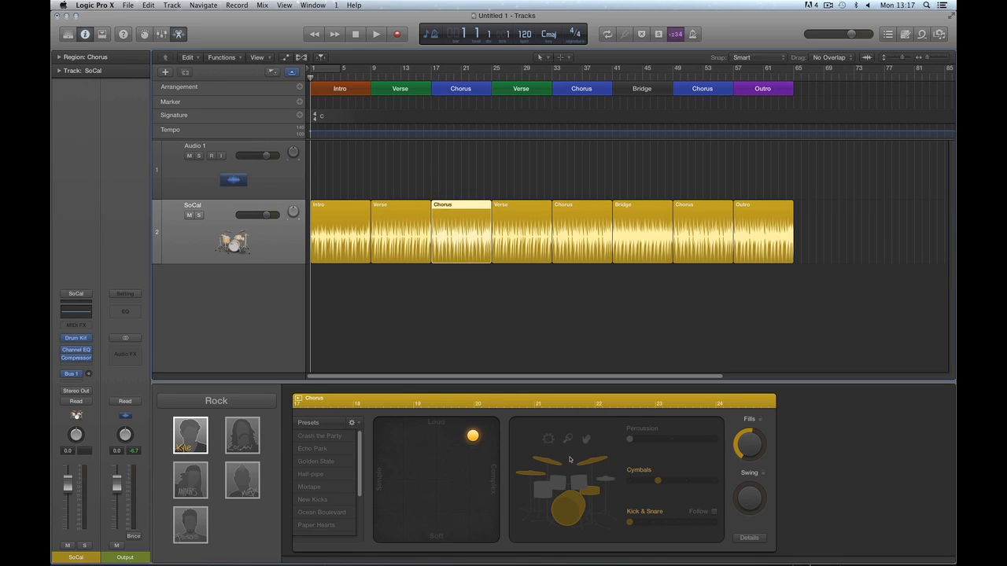
click(518, 227)
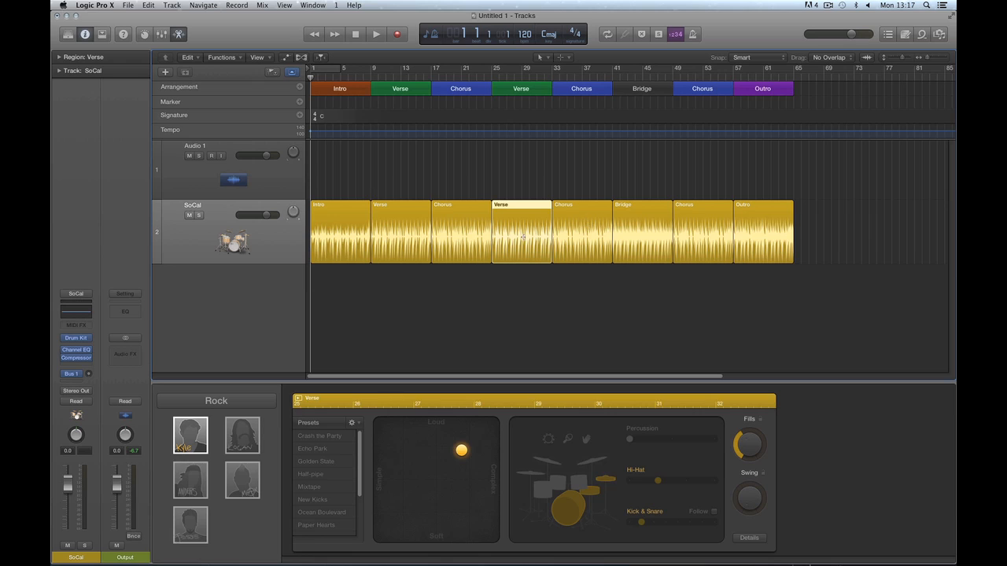
click(336, 219)
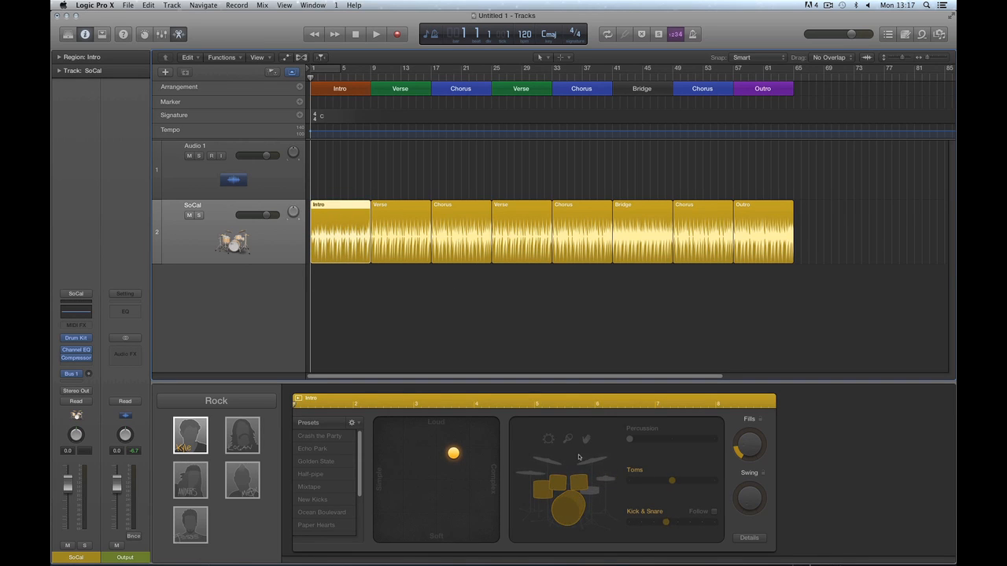
click(759, 220)
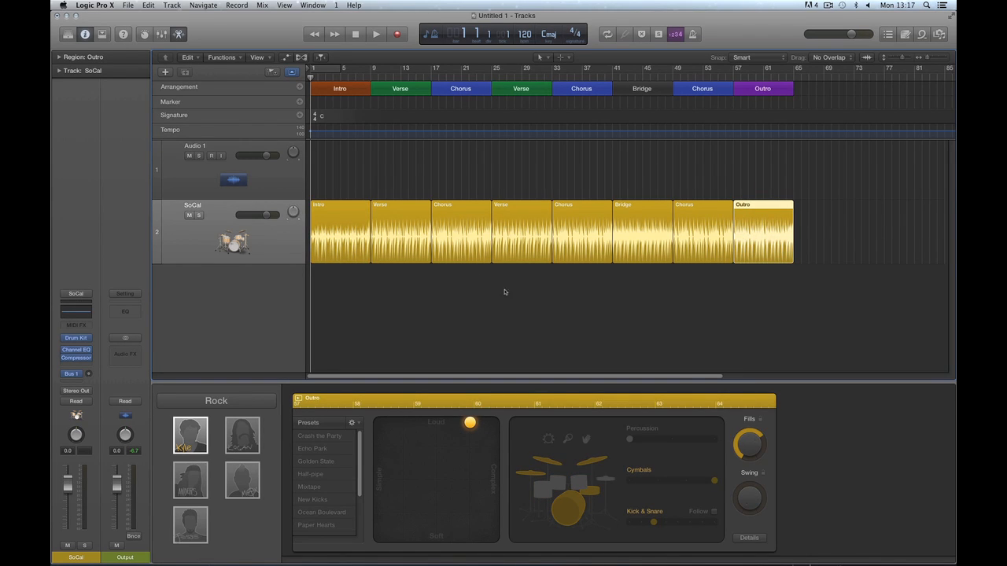
click(350, 223)
click(399, 218)
click(454, 218)
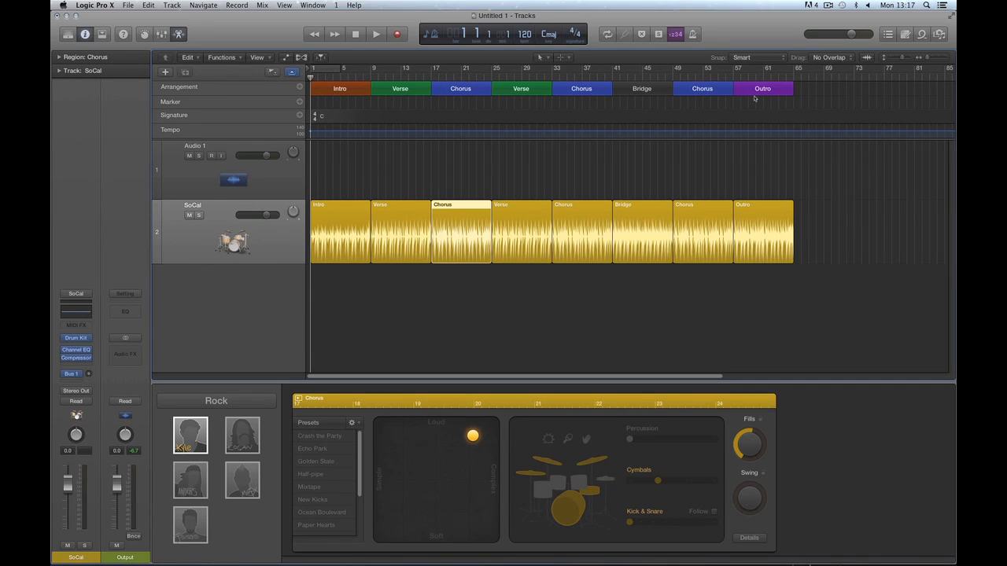
click(576, 290)
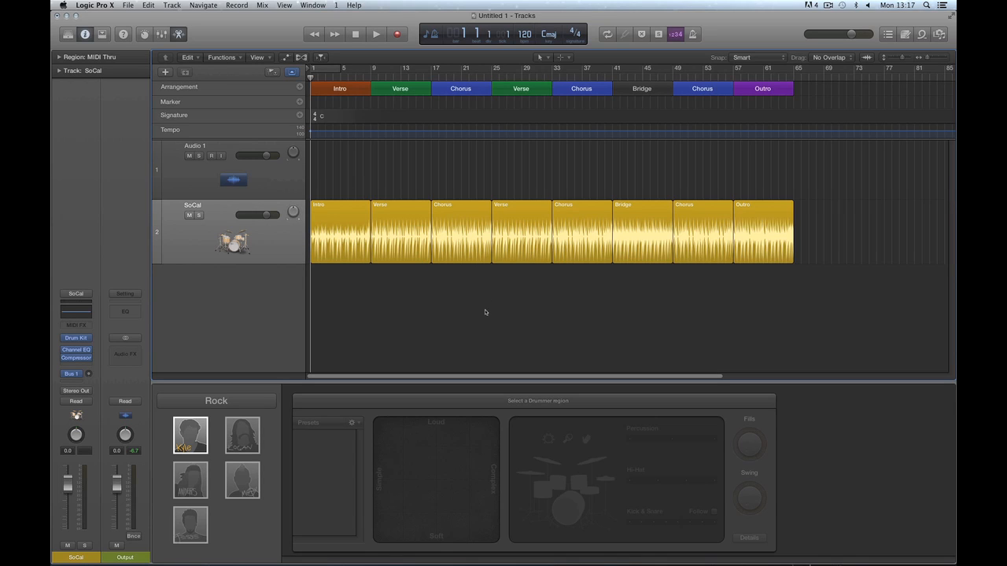
Switch the drummer to Aidan from the Alternative genre, play the groove, and lower the tempo to 110 bpm.
click(229, 402)
click(224, 412)
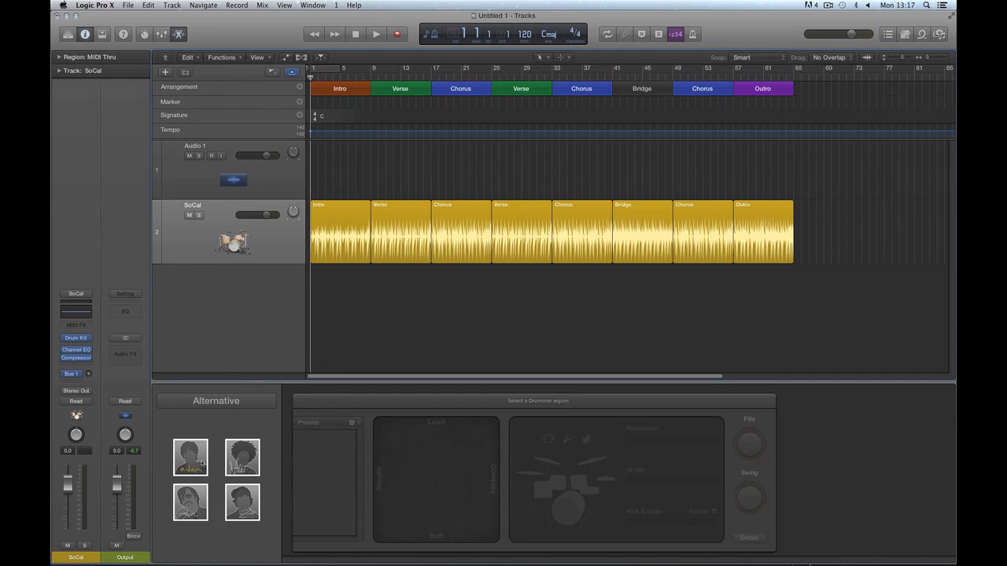
click(191, 463)
click(554, 223)
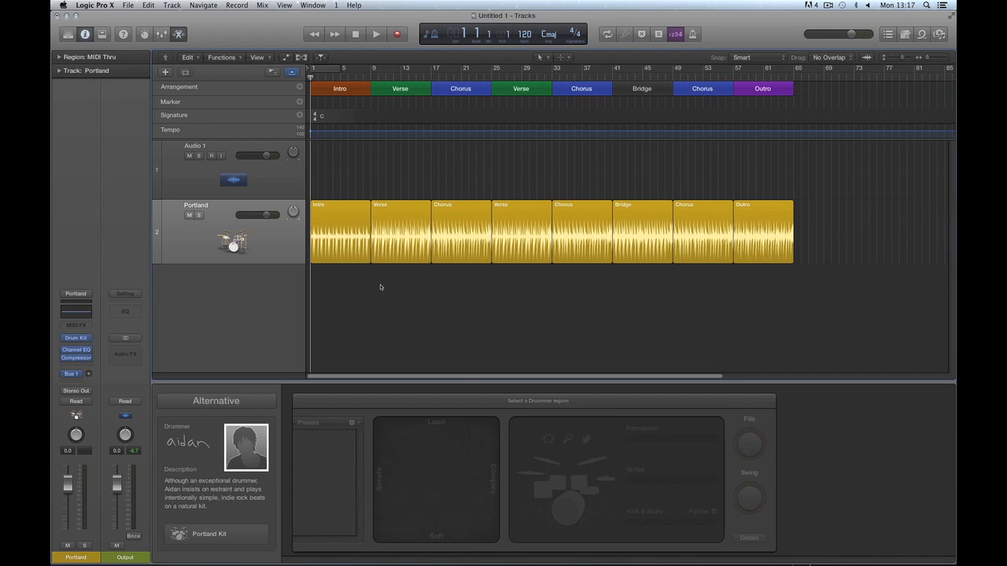
key(space)
key(space)
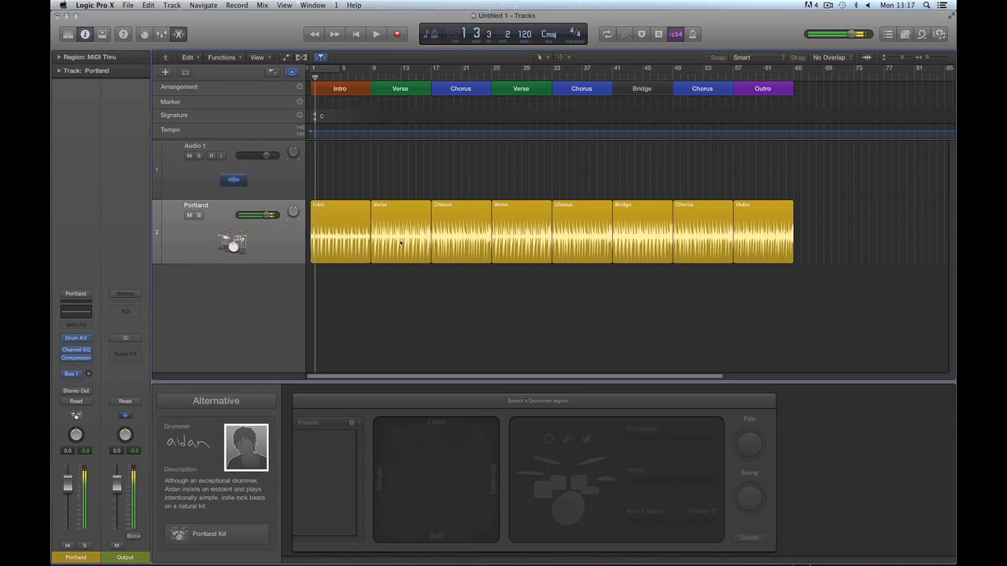
drag(524, 34, 524, 40)
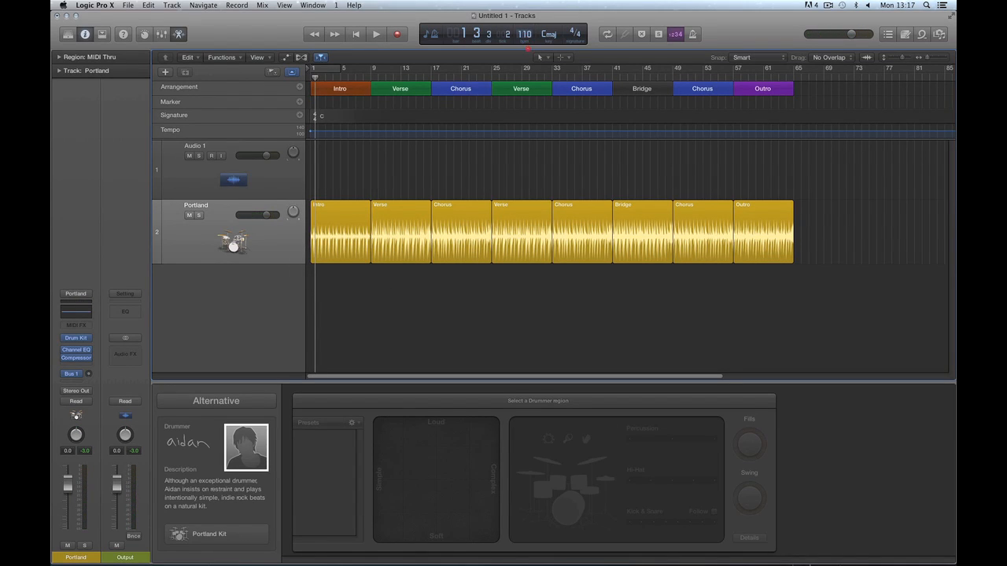
Return the playhead to bar 1 and turn on record-arm and input monitoring for Audio 1.
click(356, 34)
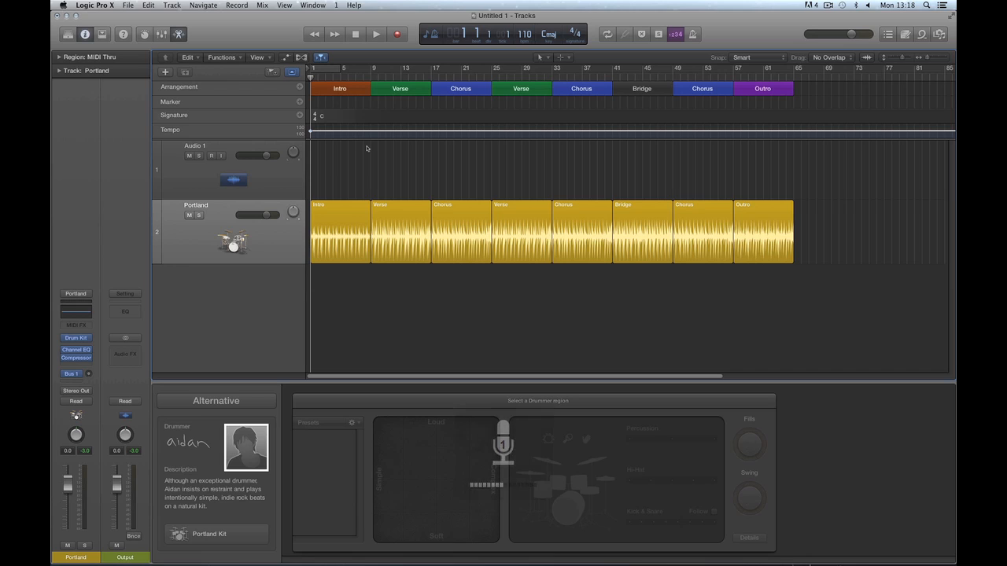
click(214, 157)
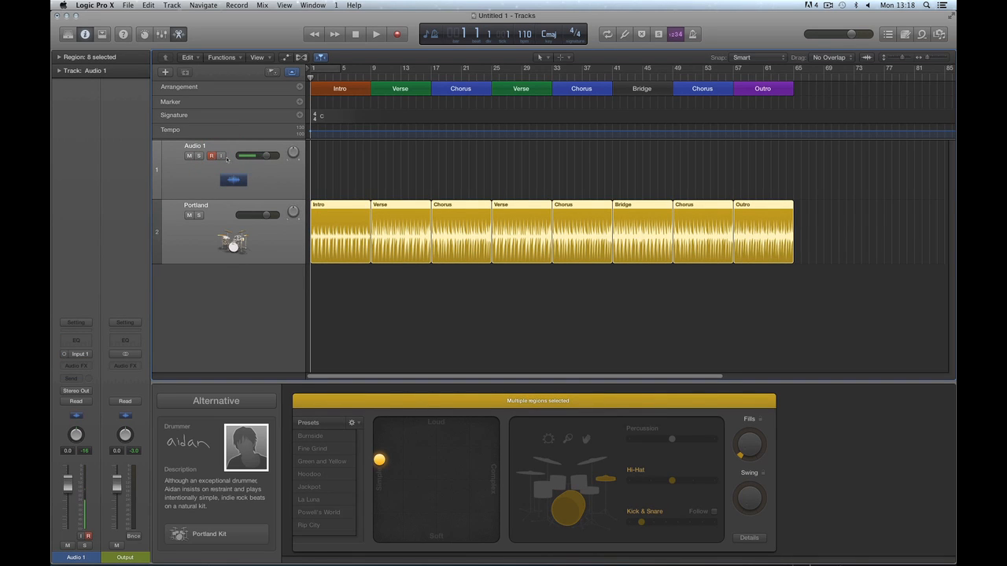
click(221, 157)
Record a take on Audio 1 from bar 1 to about bar 69, then stop.
click(395, 35)
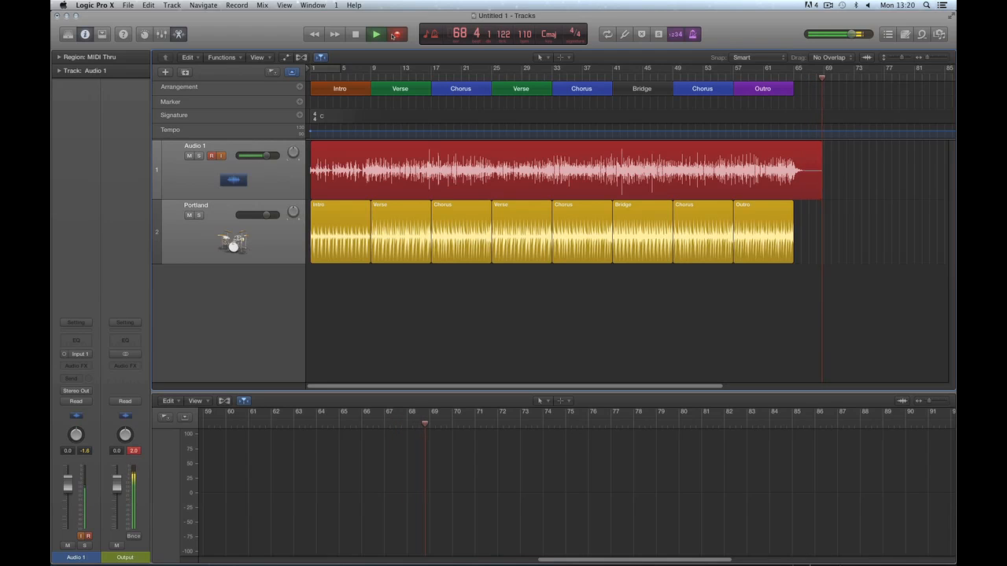
click(395, 35)
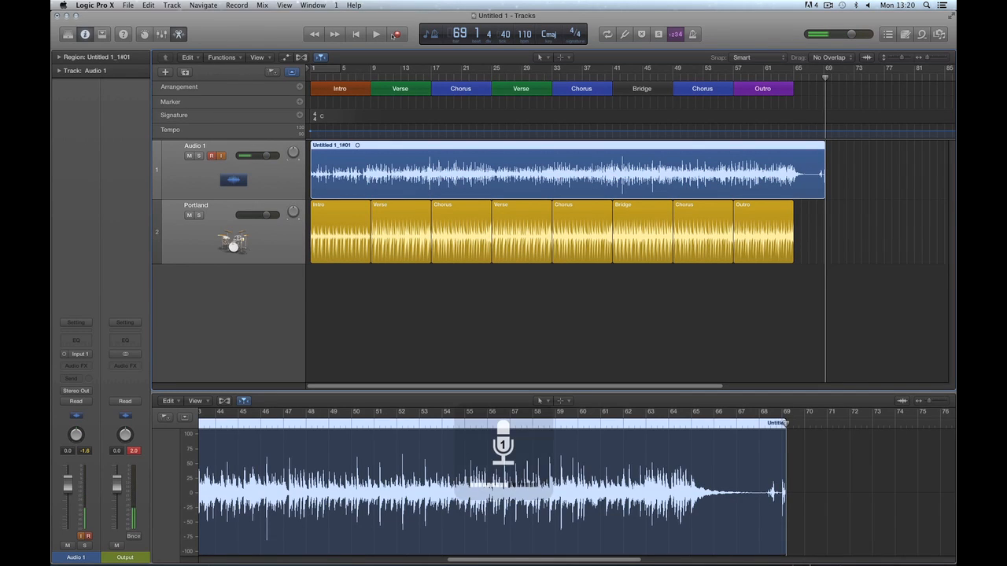
Disarm Audio 1, return to bar 1, and trim the recorded region to end near bar 65.
click(212, 156)
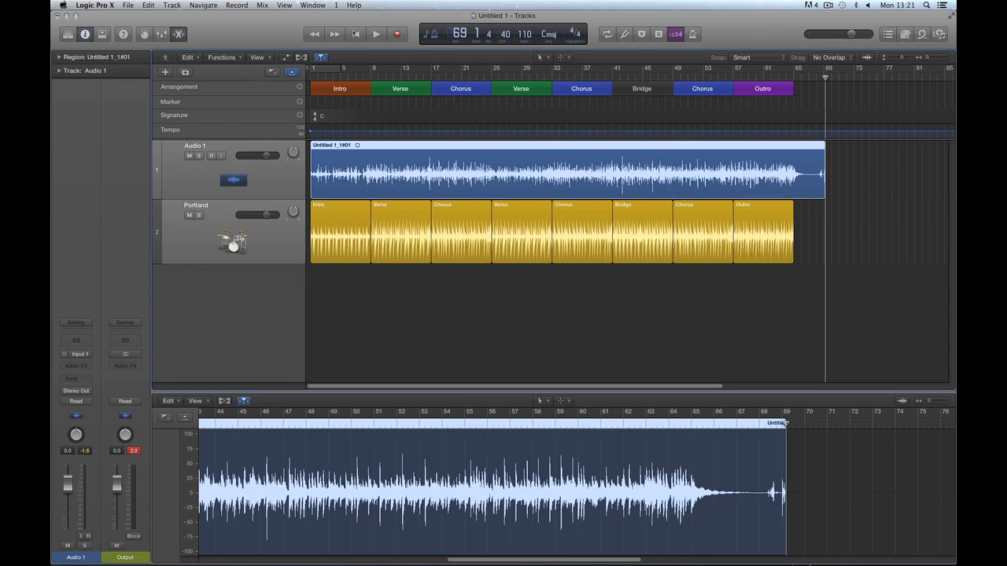
click(355, 34)
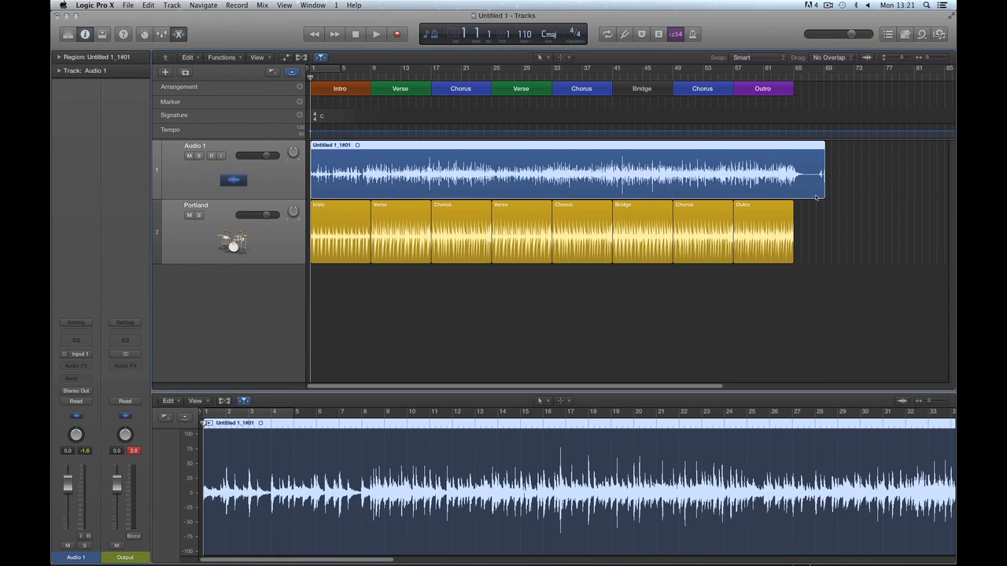
drag(823, 192, 812, 192)
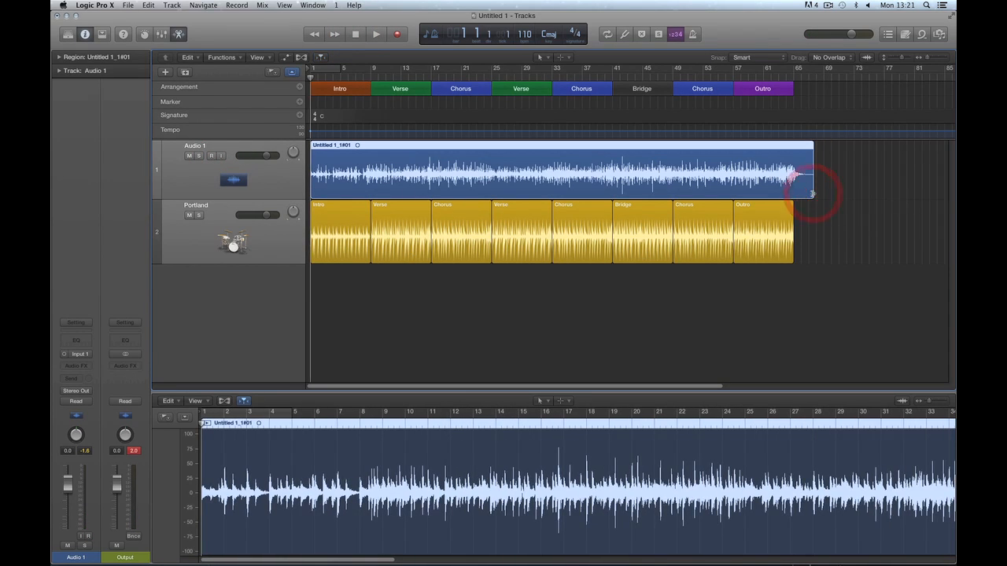
Play back the trimmed recording, then deselect the regions and reselect the Audio 1 track.
key(space)
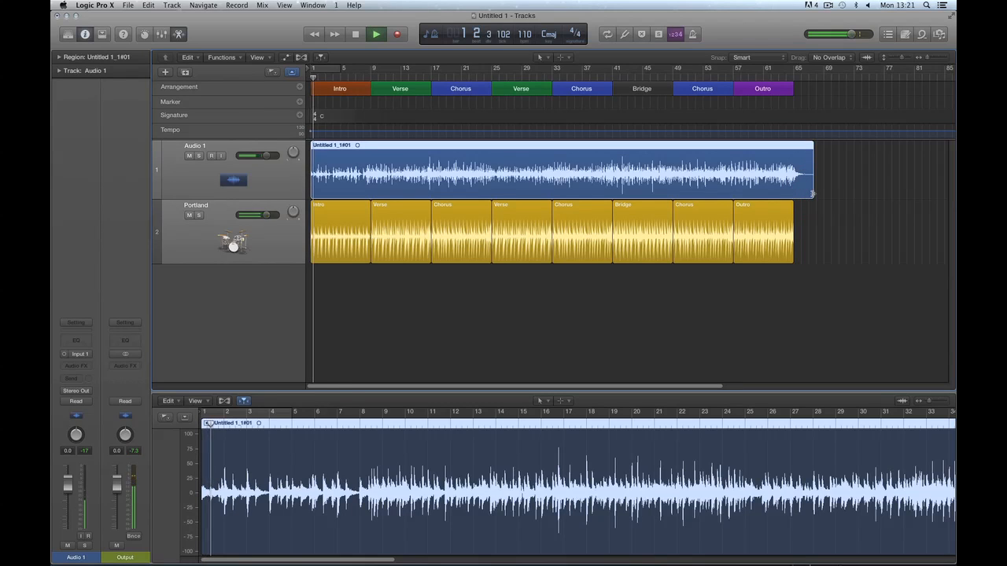
key(space)
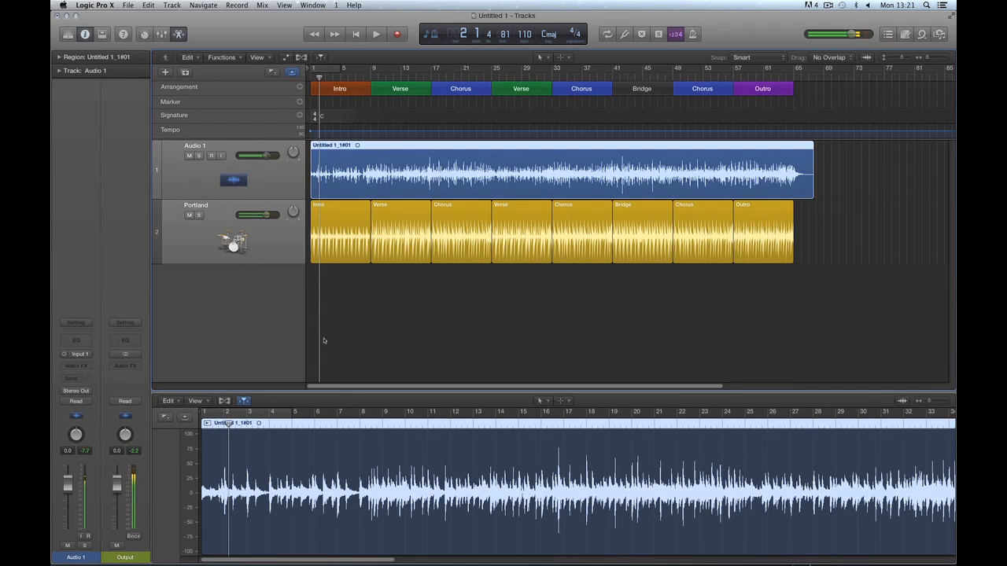
click(321, 338)
click(264, 169)
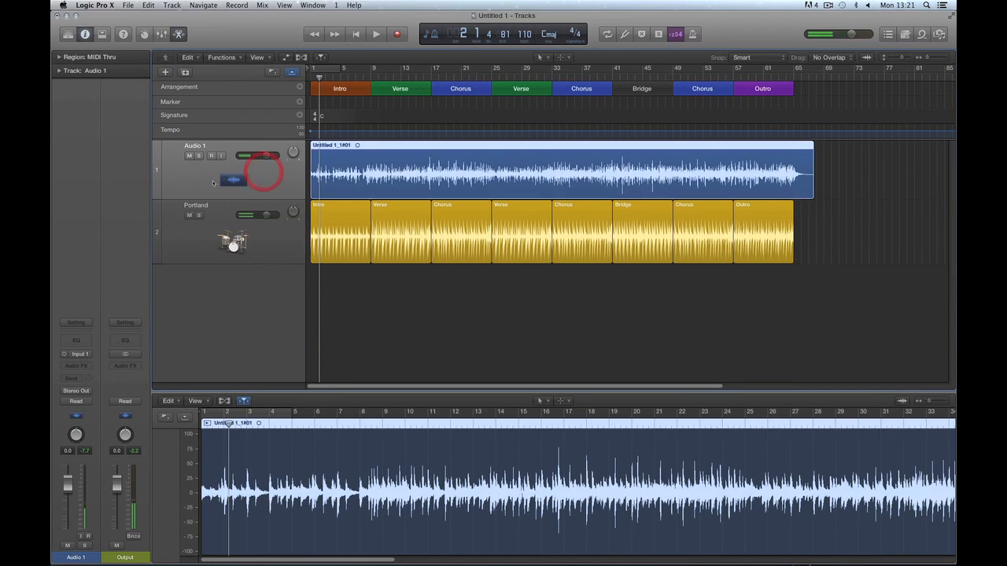
Load the Acoustic Guitar 'Natural Strum' patch from the Library onto Audio 1.
key(y)
click(75, 246)
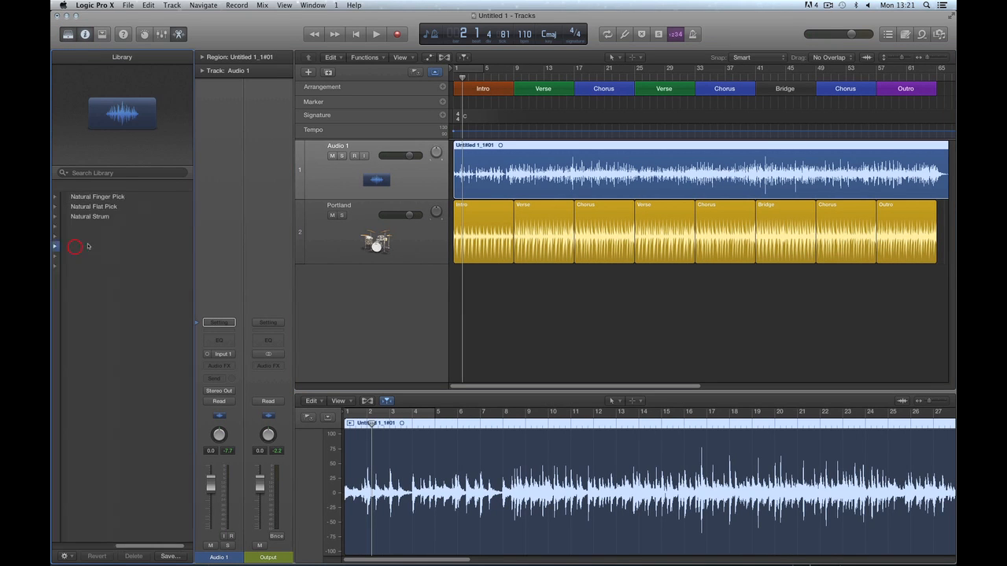
click(77, 217)
click(68, 34)
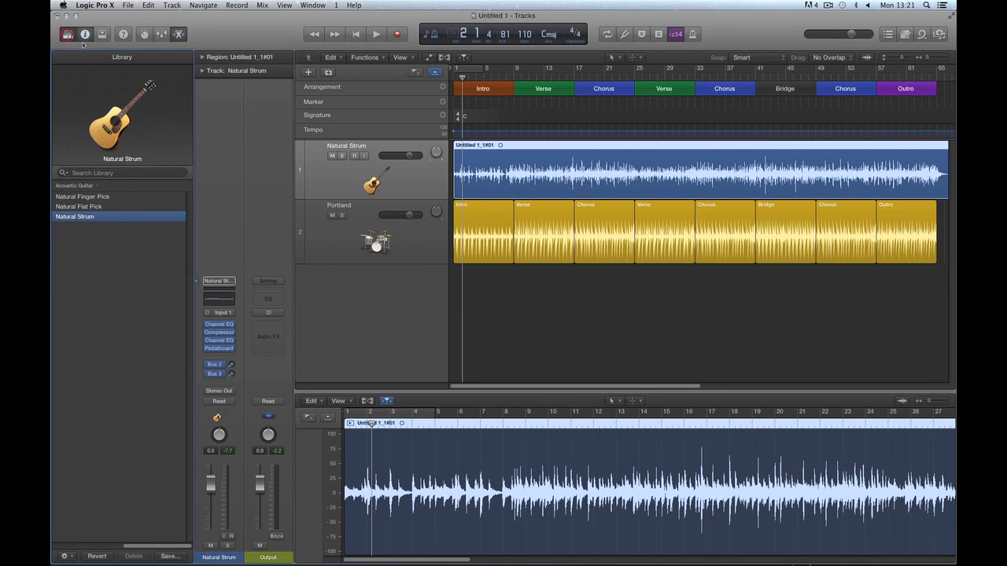
Set the Bus 2 send to -23.5 and the guitar volume to -2.2 dB, then start playback.
drag(89, 373, 88, 365)
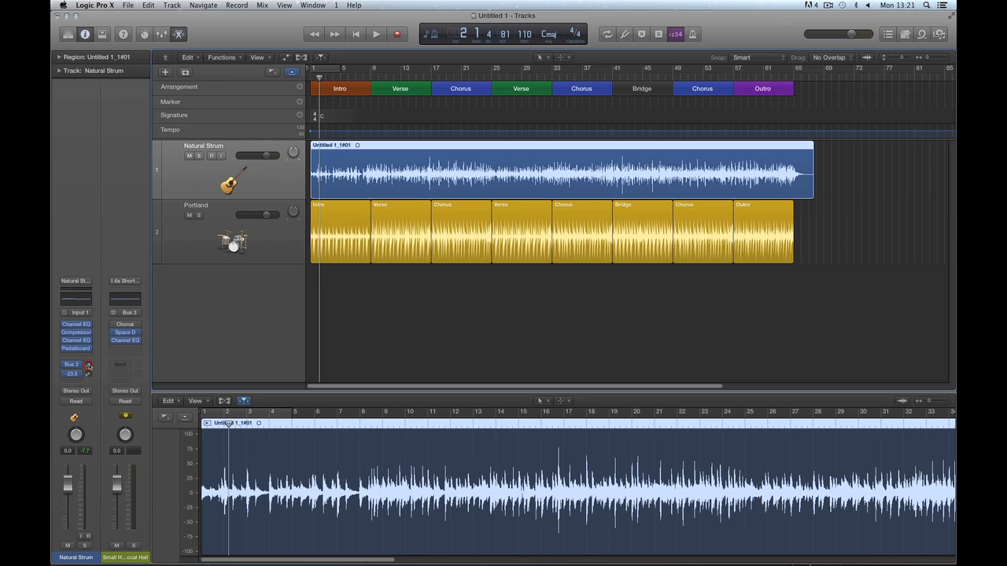
drag(268, 156, 263, 157)
key(space)
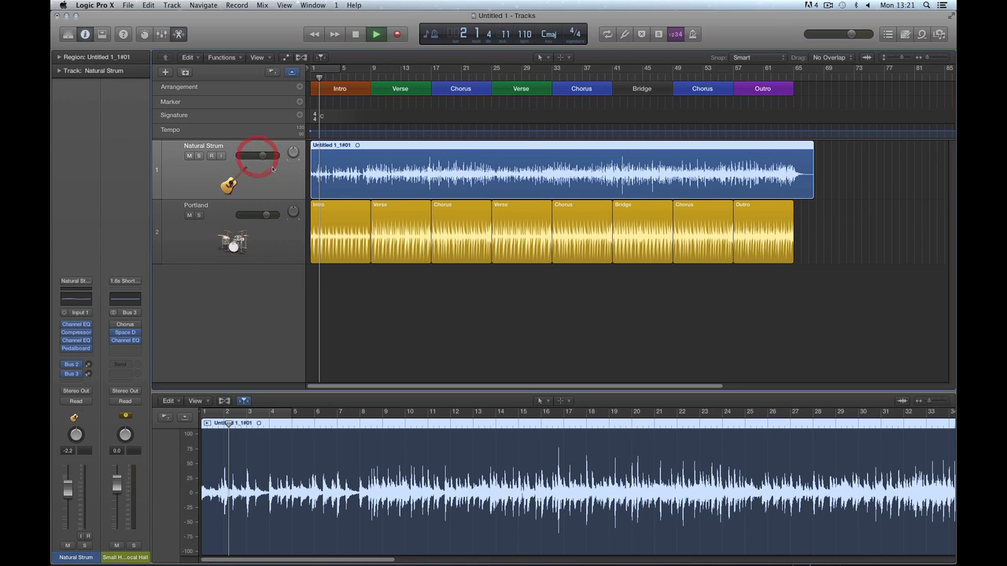
Select the Portland drum track to show its Drummer editor, then stop playback.
click(272, 241)
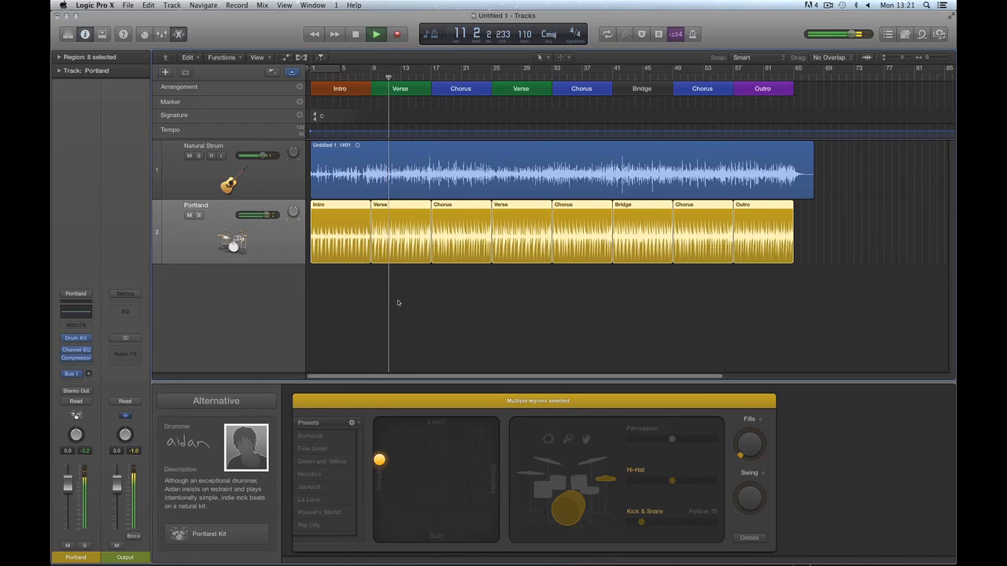
key(space)
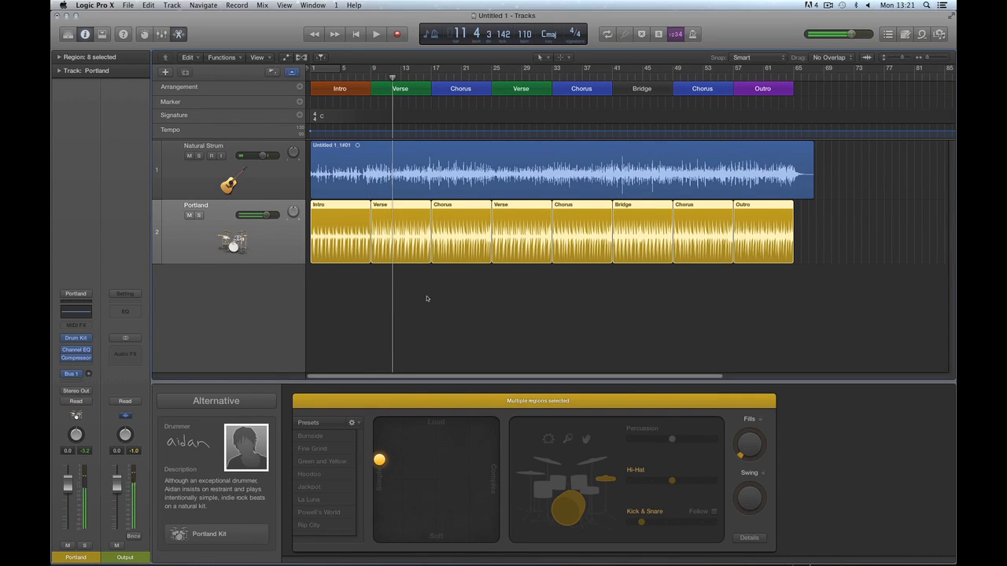
Audition the first Verse and Chorus drummer regions, playing from around bar 16.
click(469, 297)
click(389, 206)
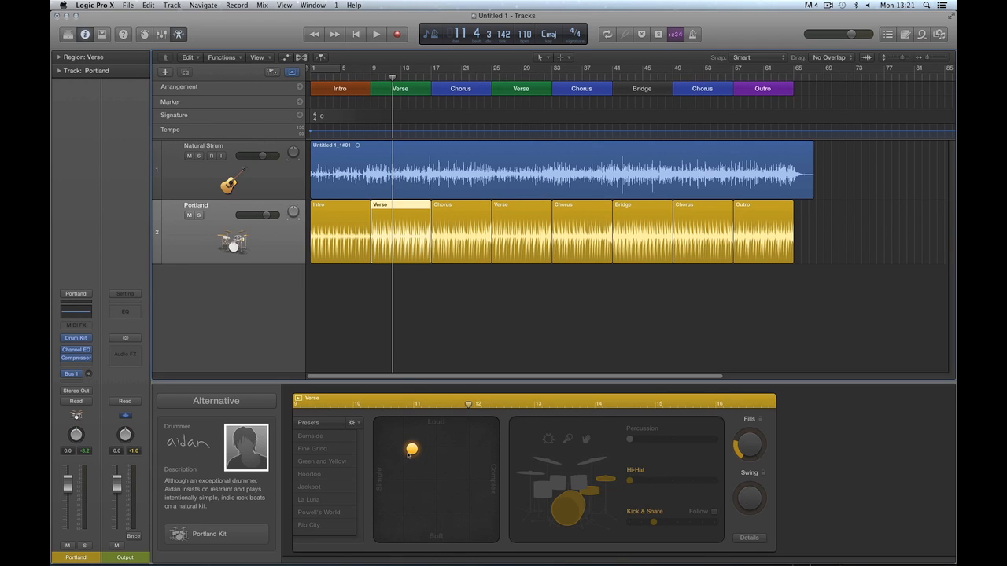
key(space)
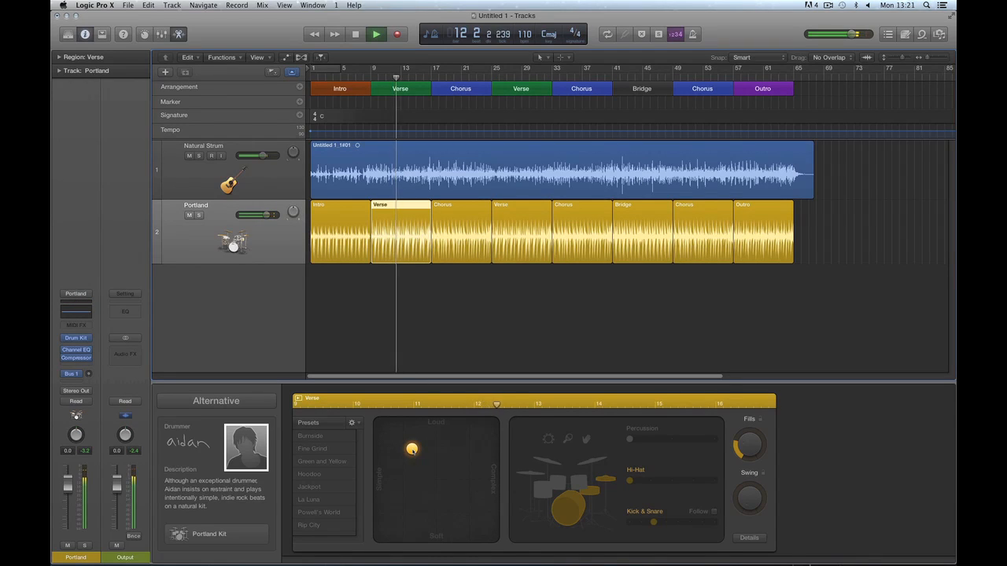
key(space)
click(425, 78)
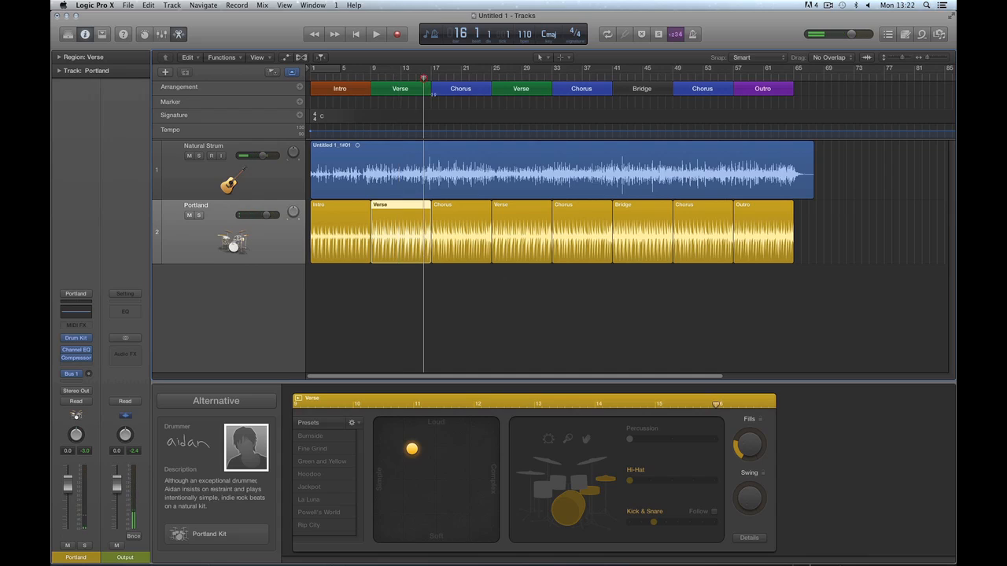
click(451, 218)
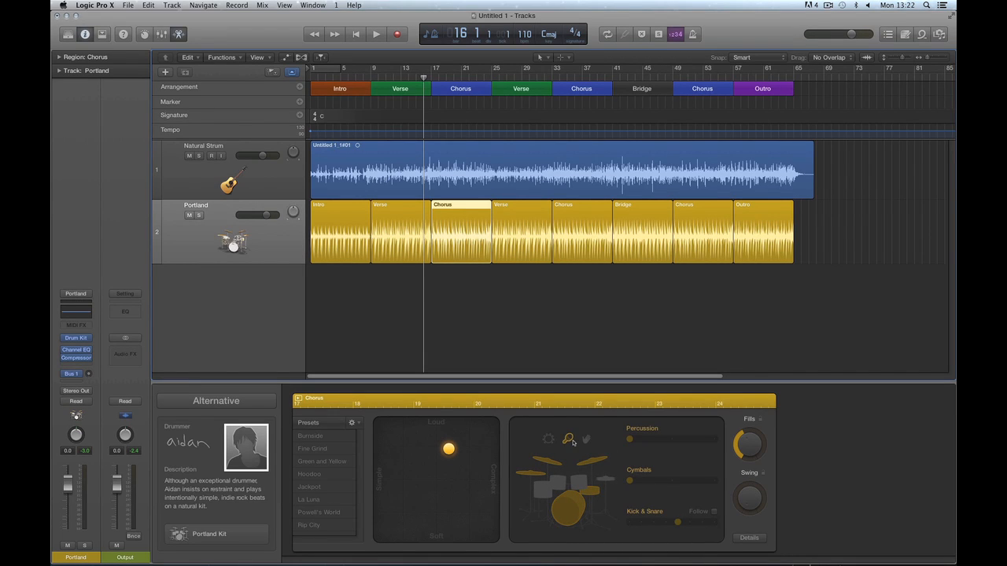
click(424, 226)
key(space)
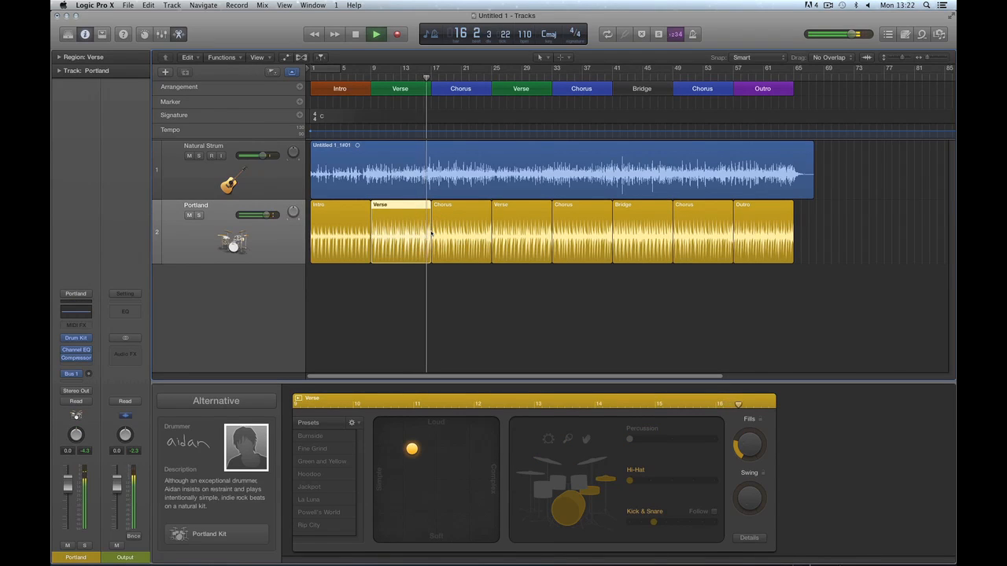
click(439, 230)
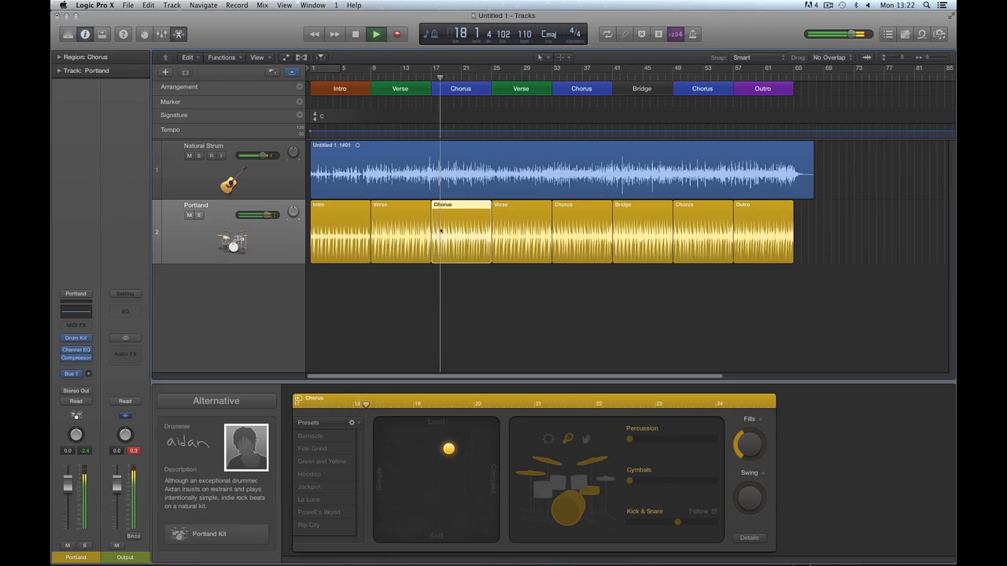
key(space)
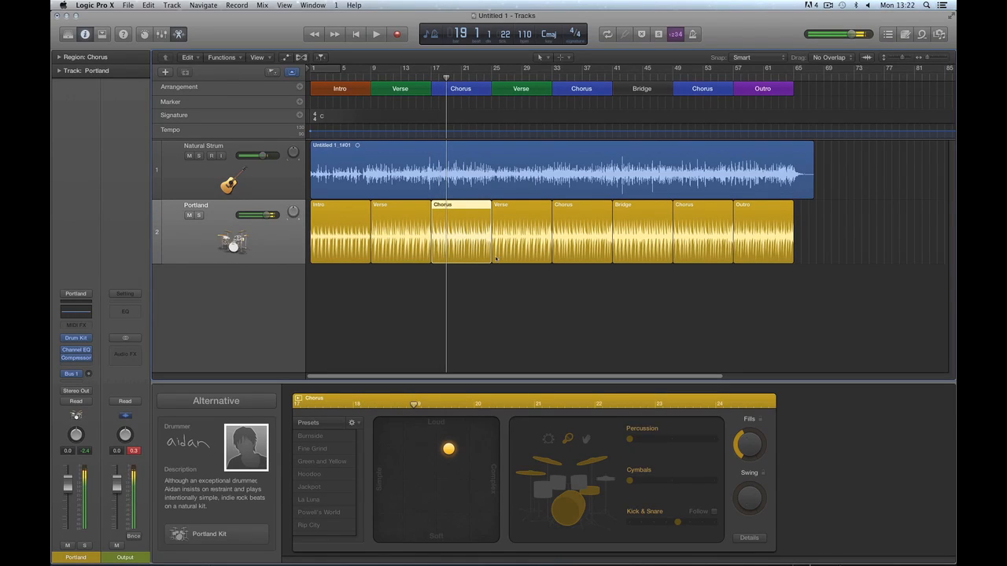
Play through the second Verse, the second Chorus from bar 40, and the Bridge region.
click(498, 76)
key(space)
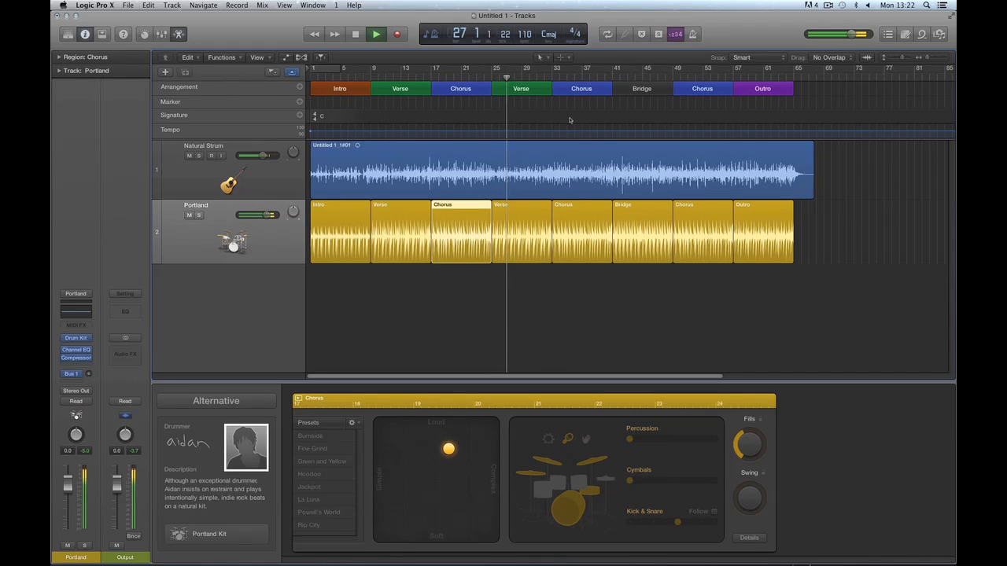
key(space)
click(604, 77)
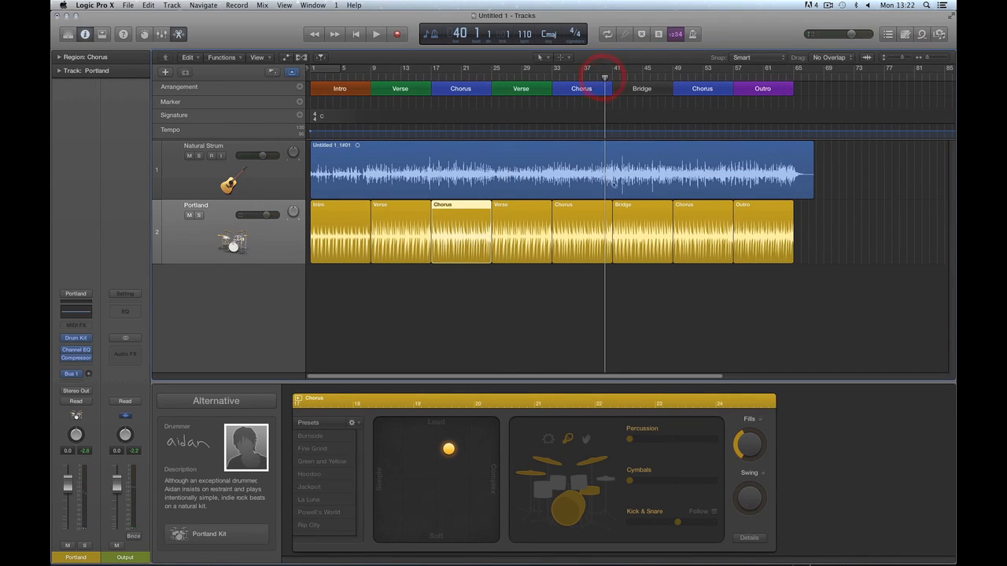
click(609, 217)
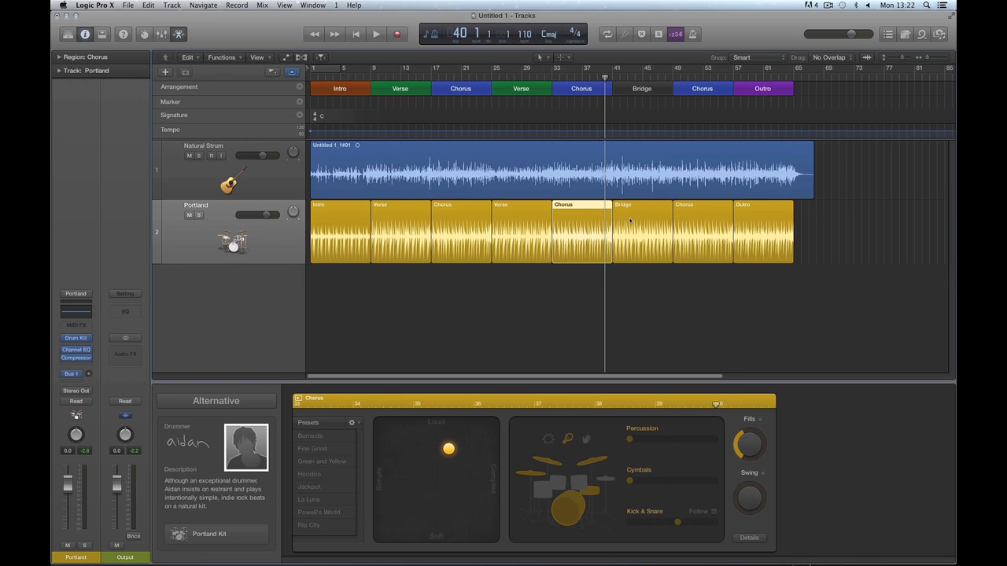
key(space)
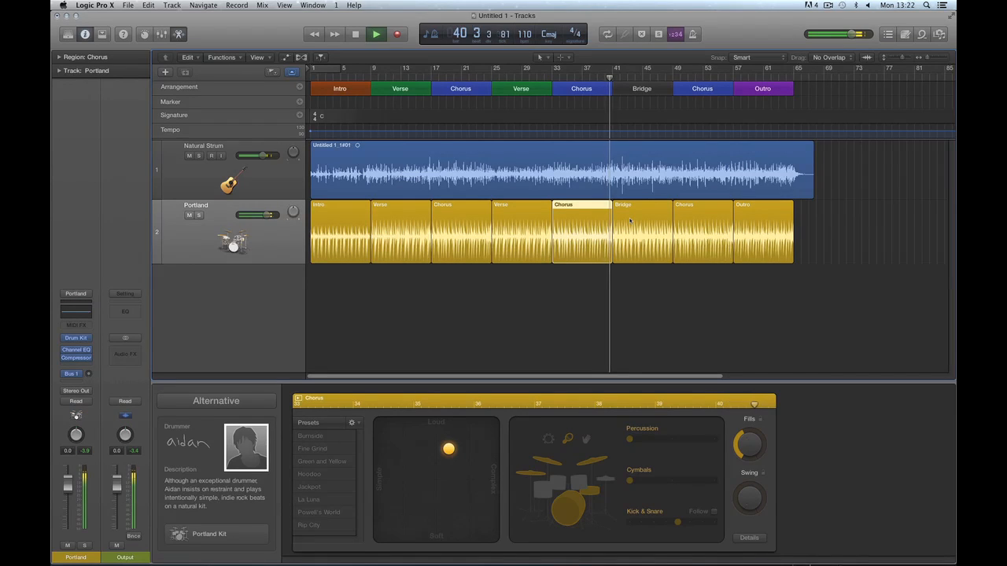
click(629, 221)
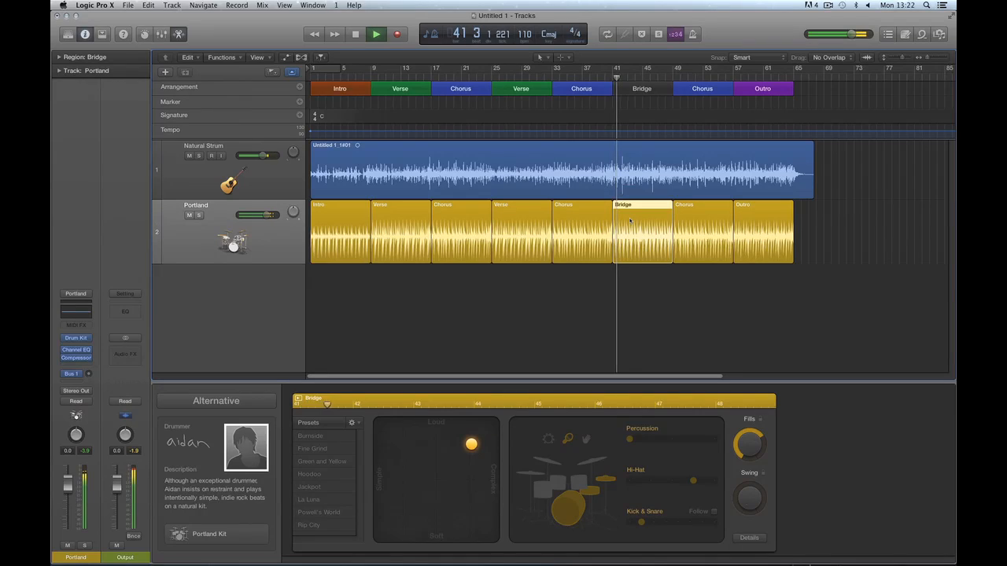
key(space)
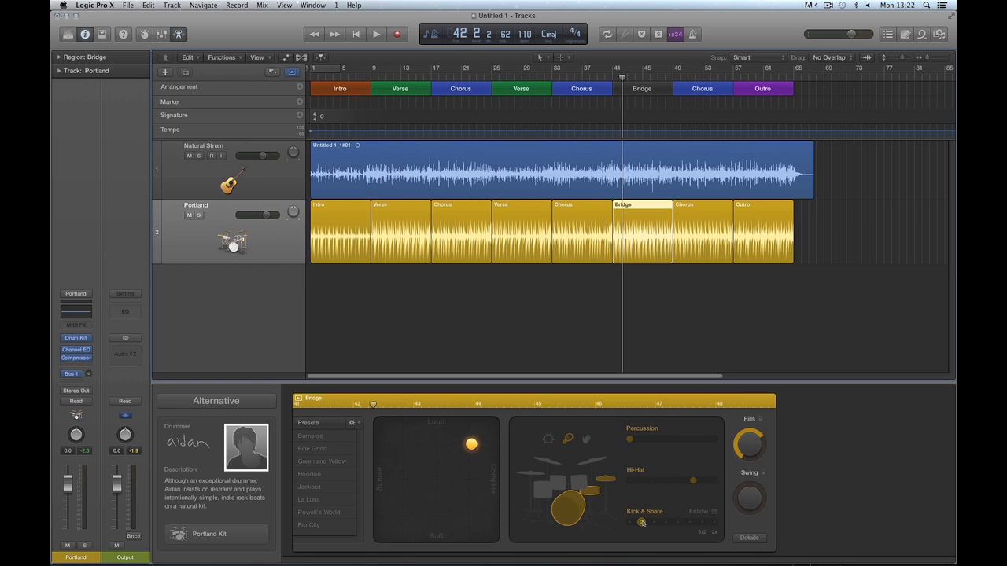
key(space)
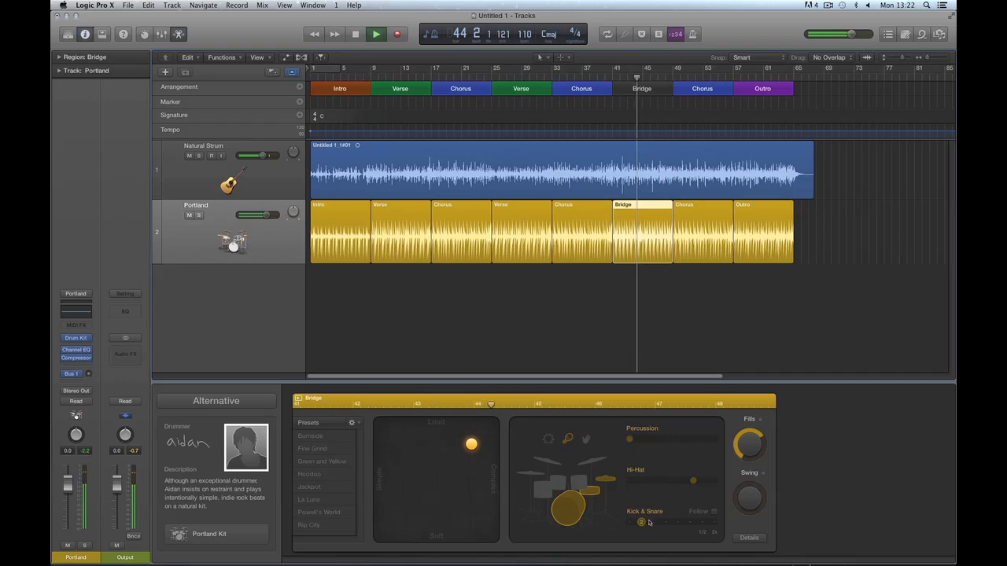
key(space)
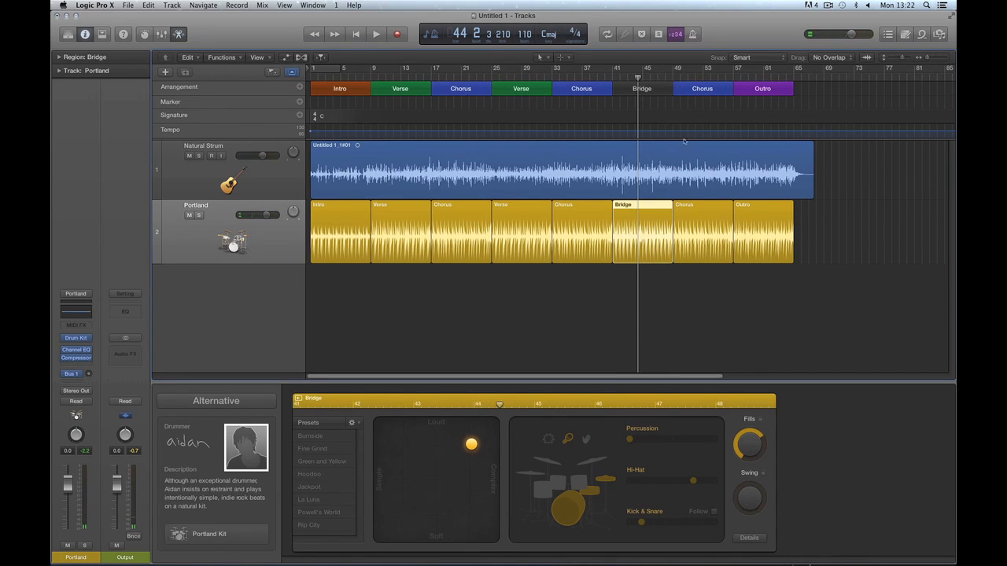
Play the final Chorus from bar 49 into the Outro, stopping near bar 59, then marquee-select all eight drummer regions.
click(690, 221)
click(675, 79)
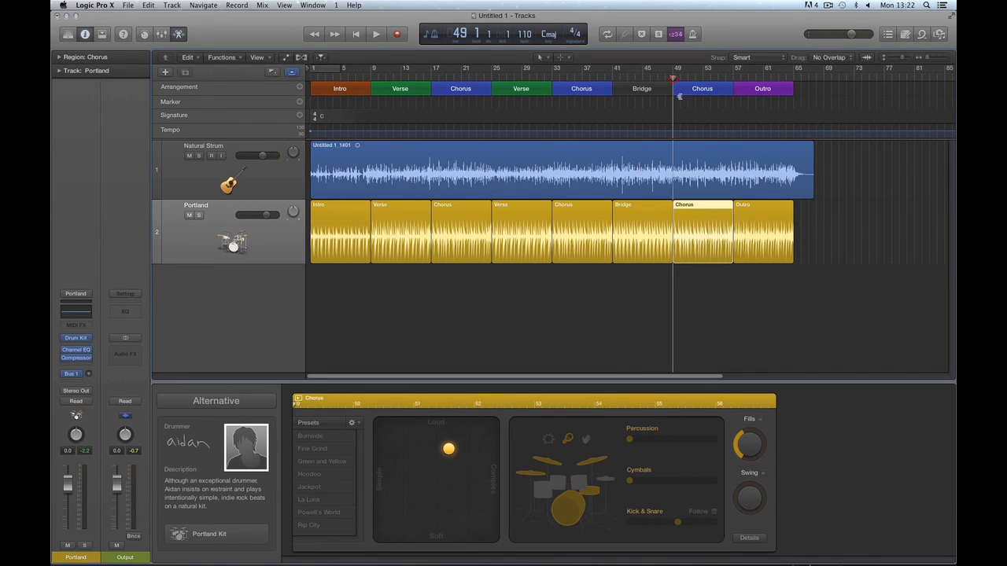
key(space)
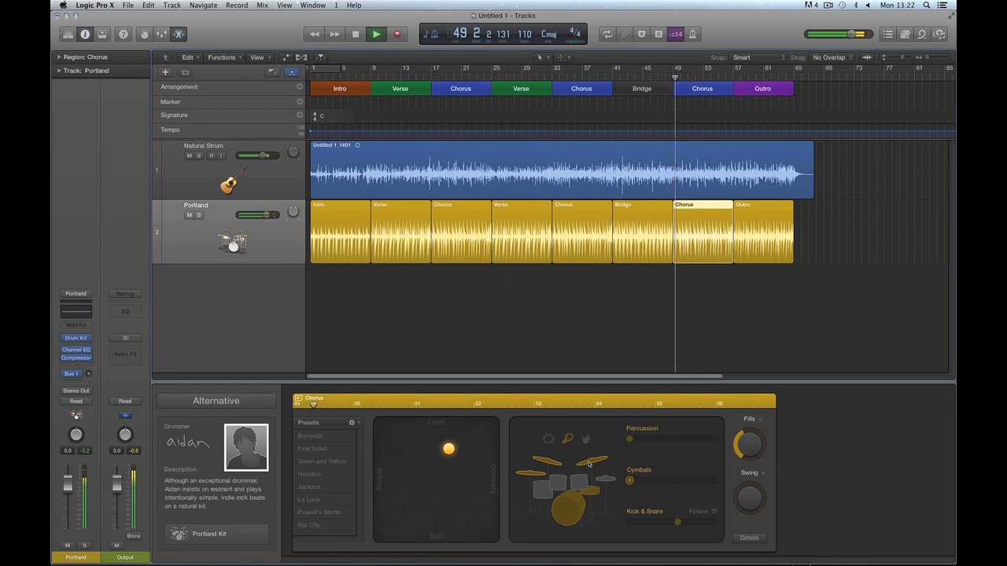
click(742, 208)
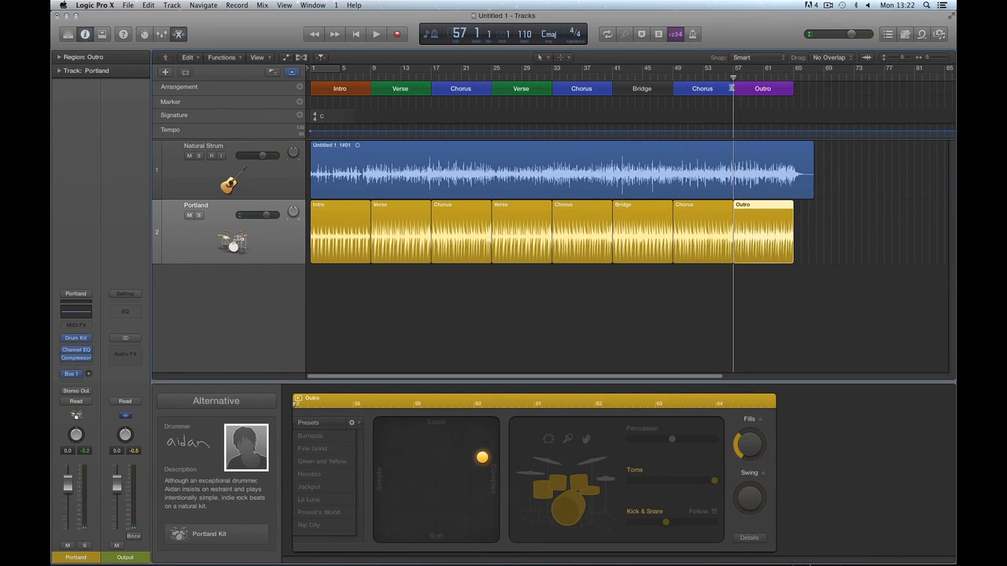
key(comma)
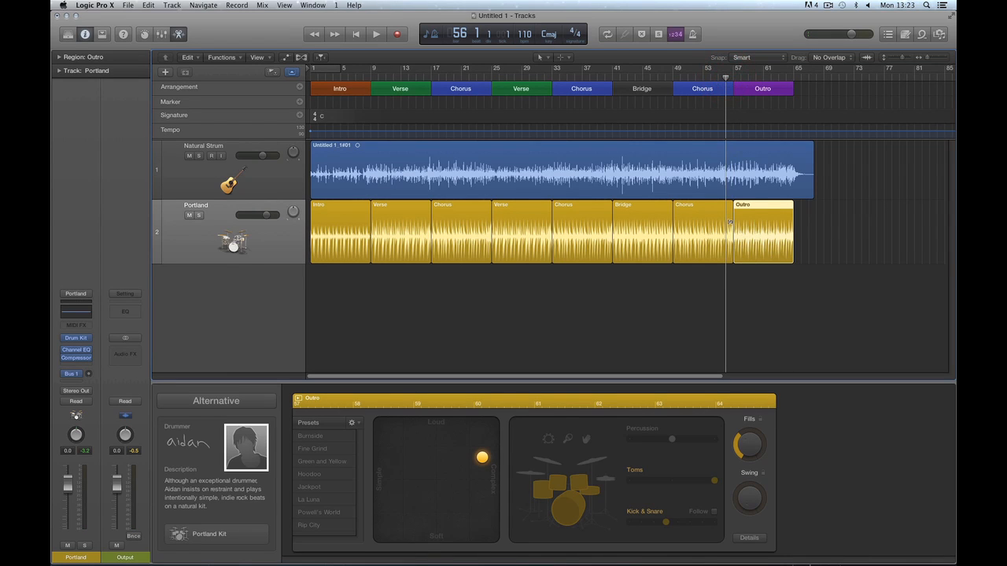
click(728, 223)
click(750, 224)
click(722, 227)
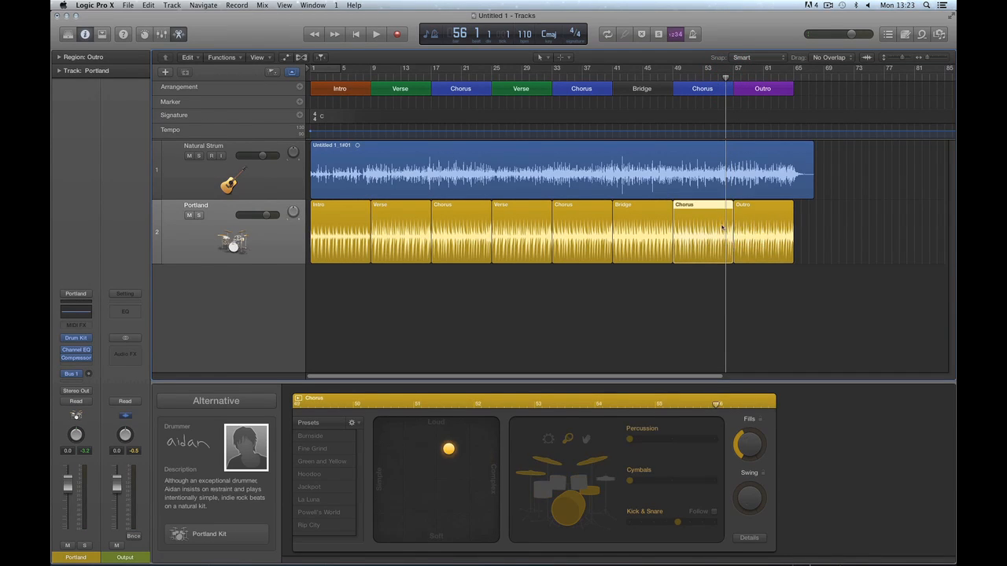
key(space)
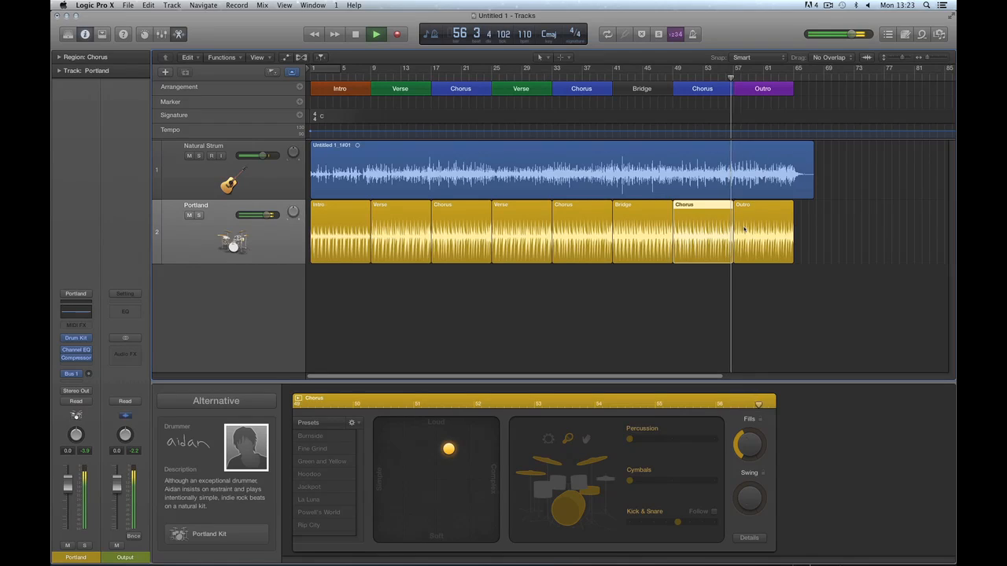
click(744, 229)
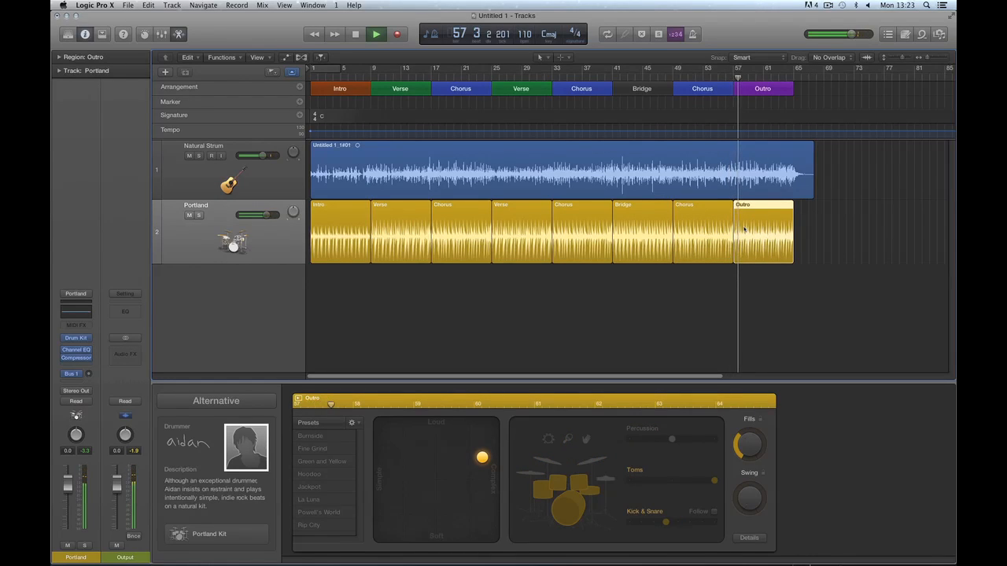
key(space)
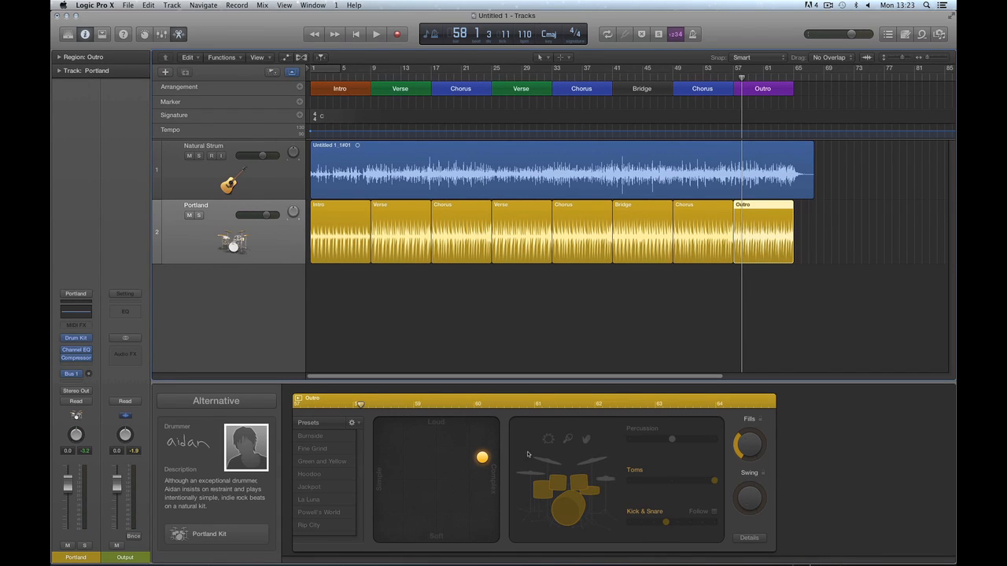
key(space)
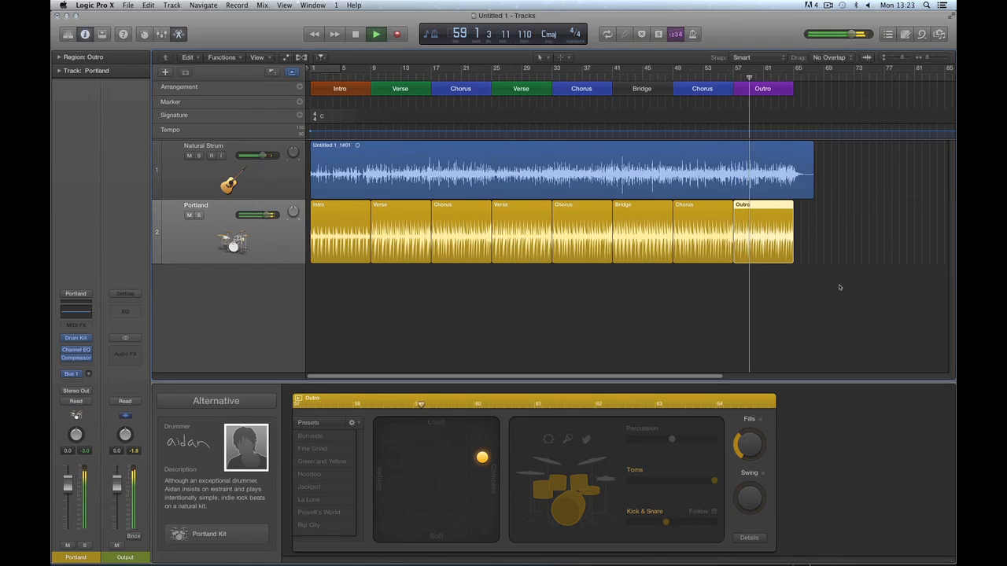
key(space)
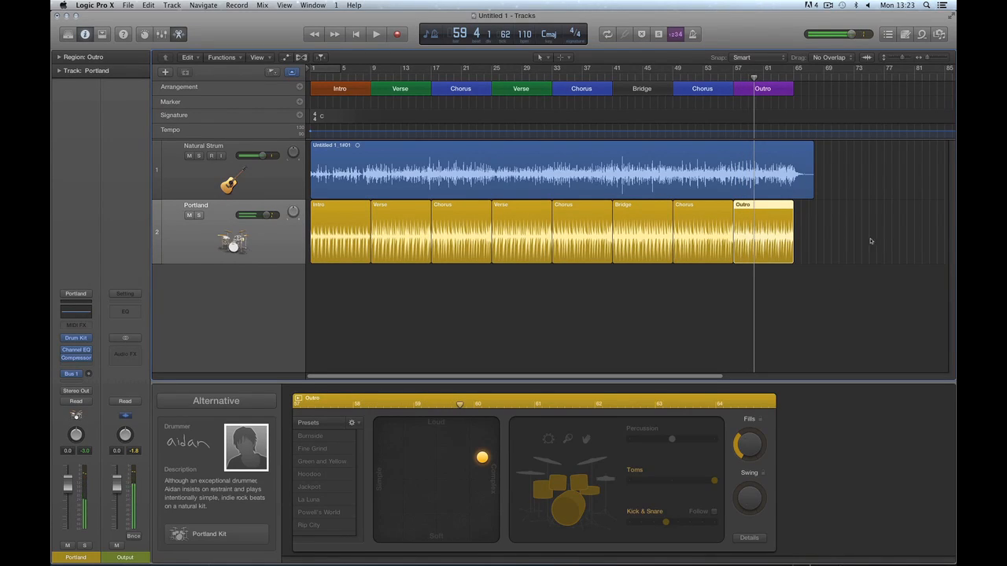
drag(872, 238, 335, 261)
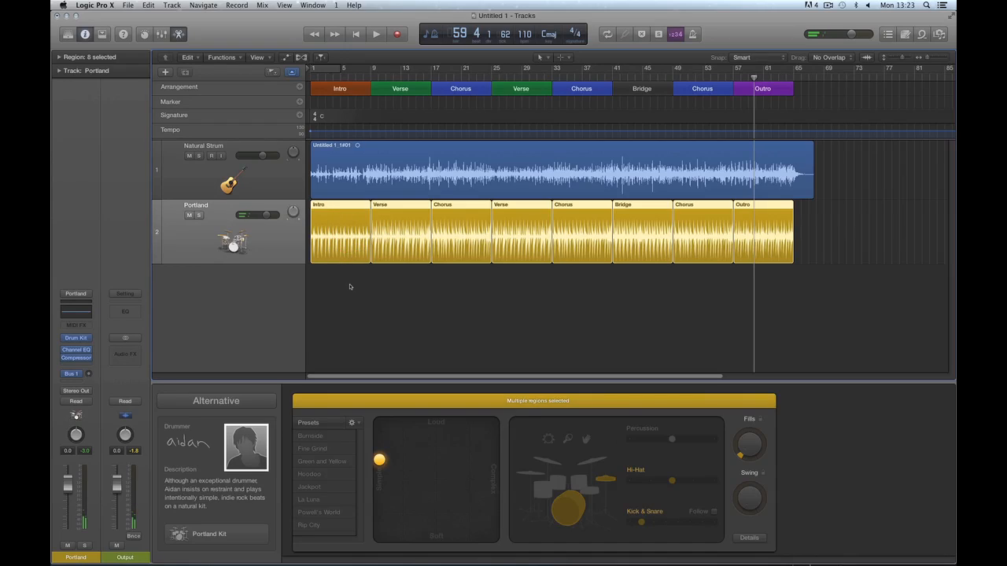
View the Intro, first Verse, first Chorus and second Verse regions in turn in the Drummer Editor.
click(351, 287)
click(338, 231)
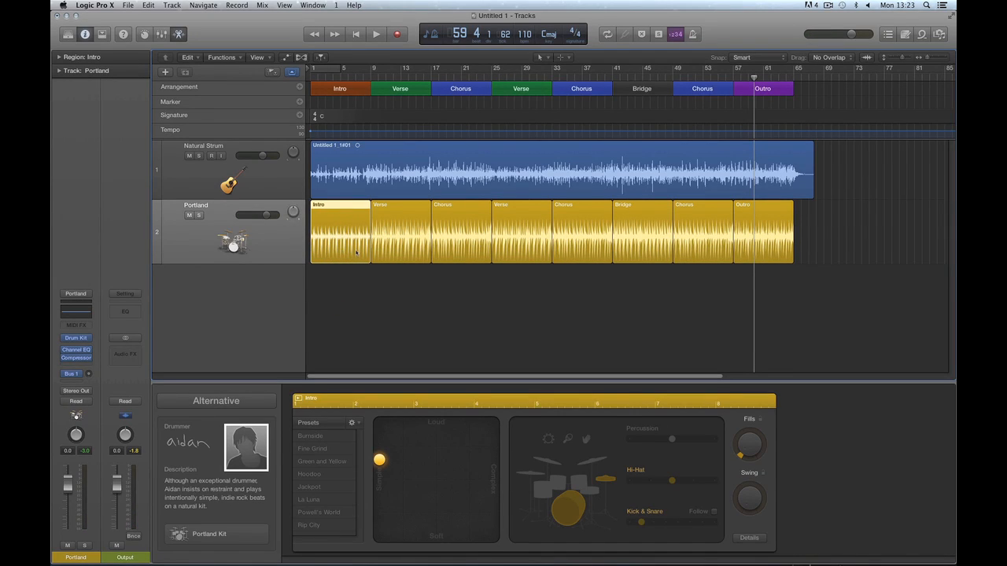
click(398, 219)
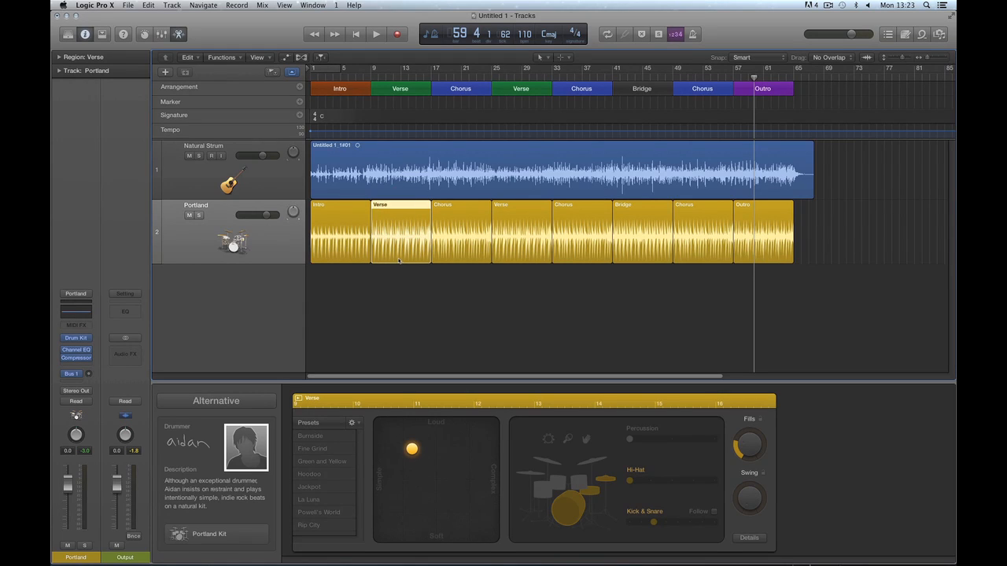
click(460, 218)
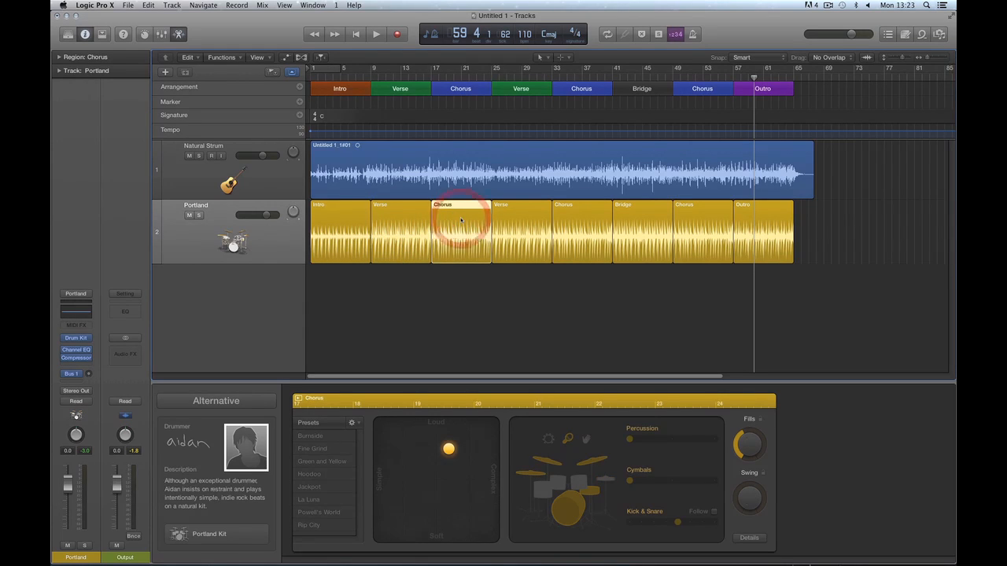
click(521, 219)
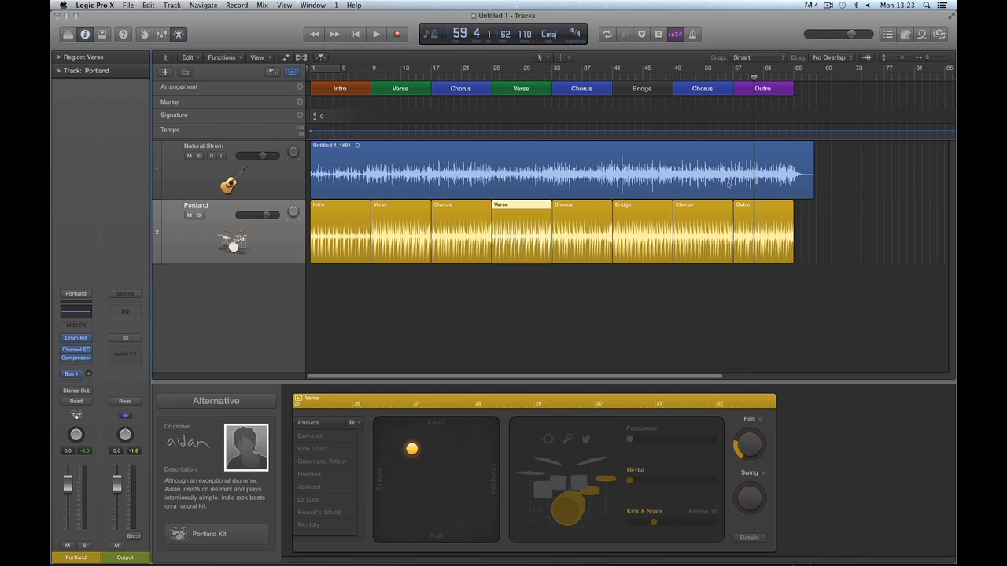
Browse the R&B genre, return to Alternative, and change the drummer to Nikki (Four on the Floor).
click(236, 401)
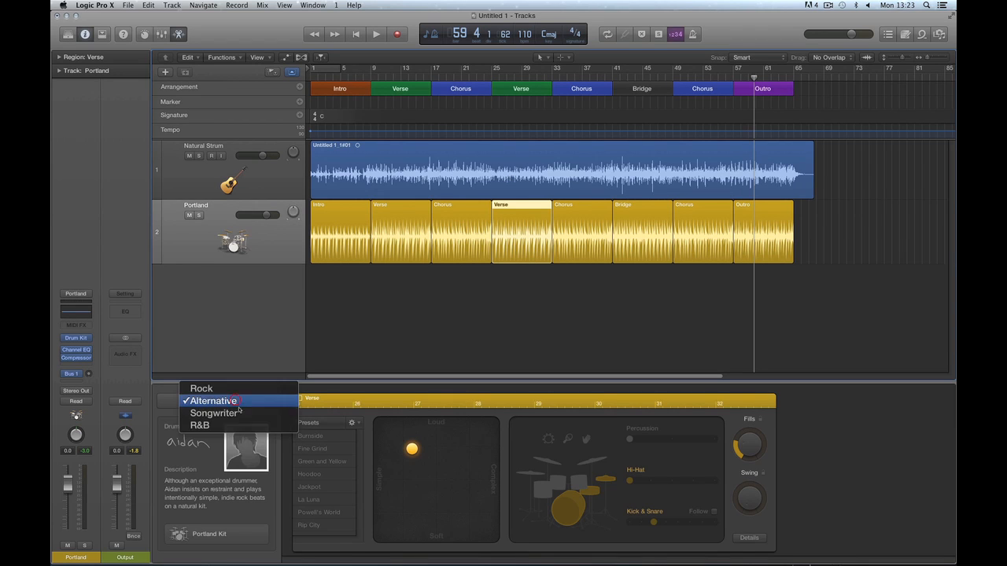
click(236, 426)
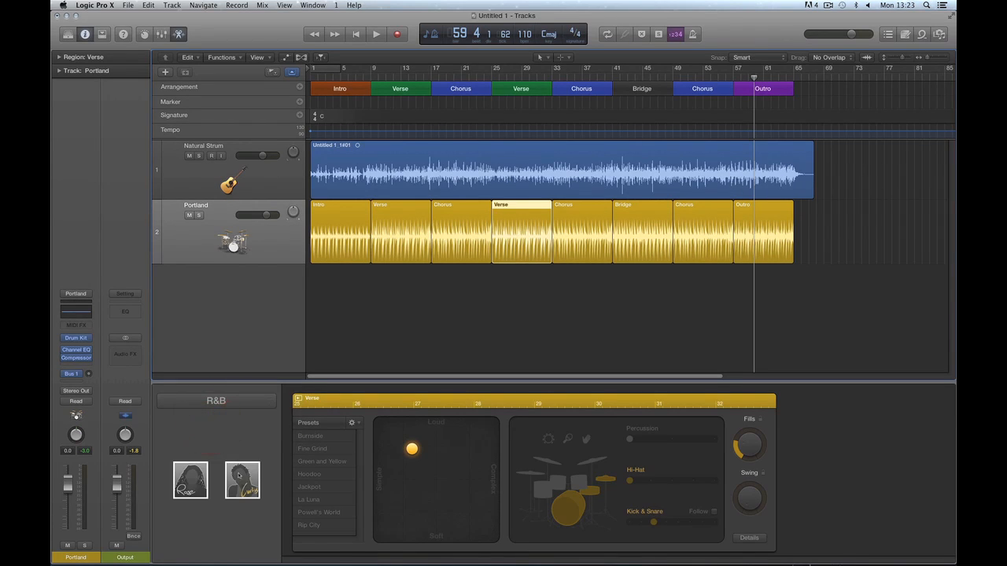
click(231, 402)
click(227, 374)
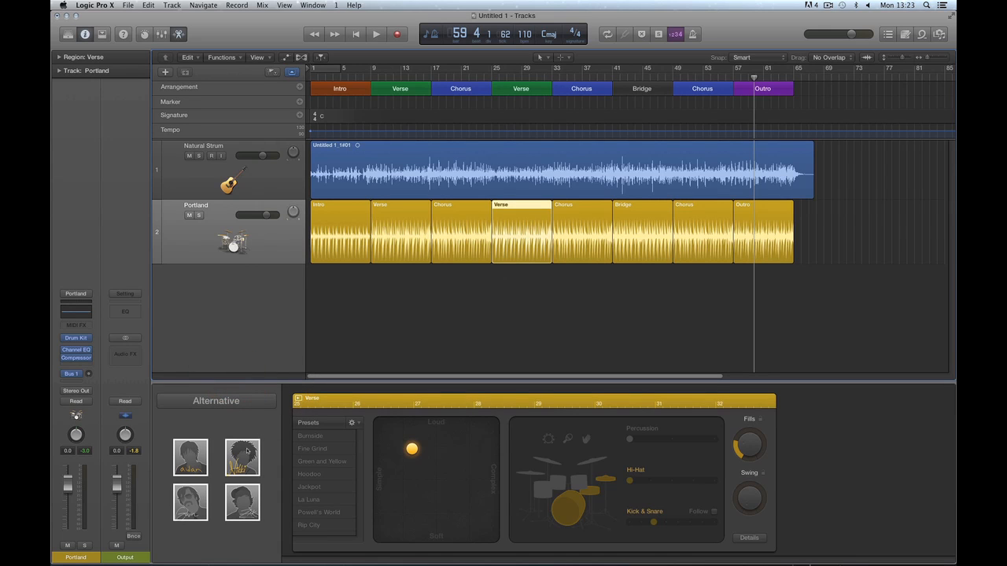
click(555, 224)
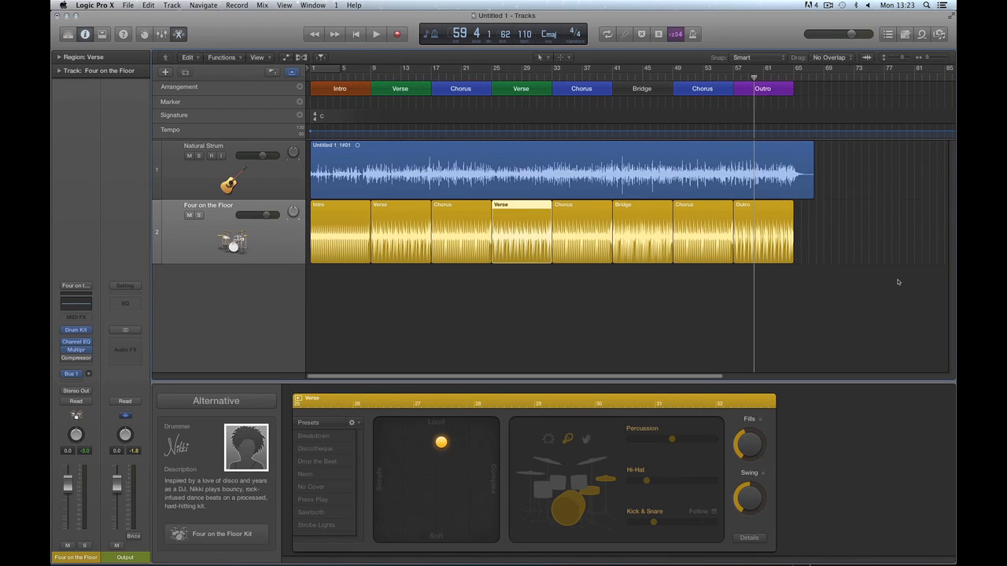
click(569, 331)
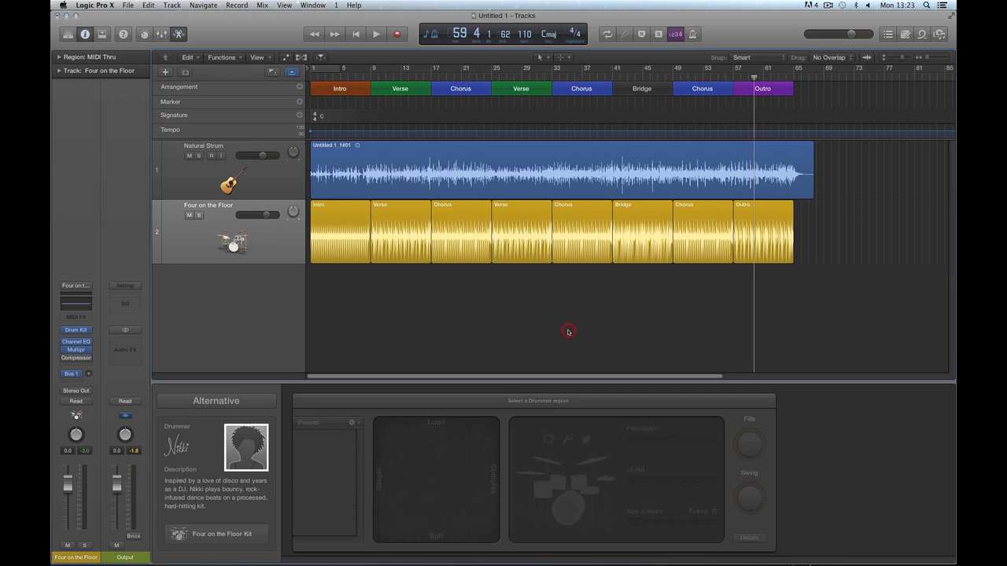
Select all eight drummer regions and play Nikki's Four on the Floor part from bar 1.
drag(825, 225, 332, 235)
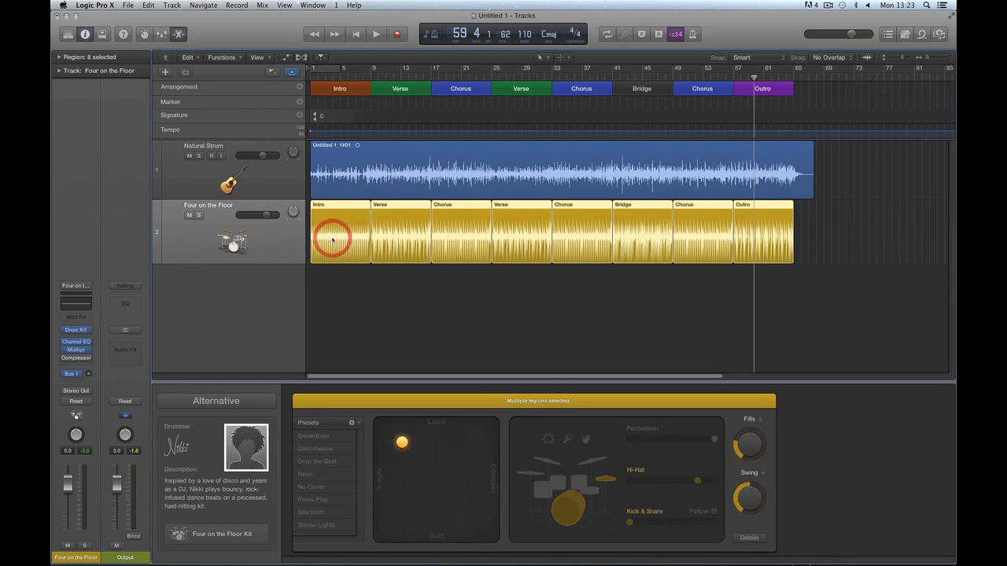
key(space)
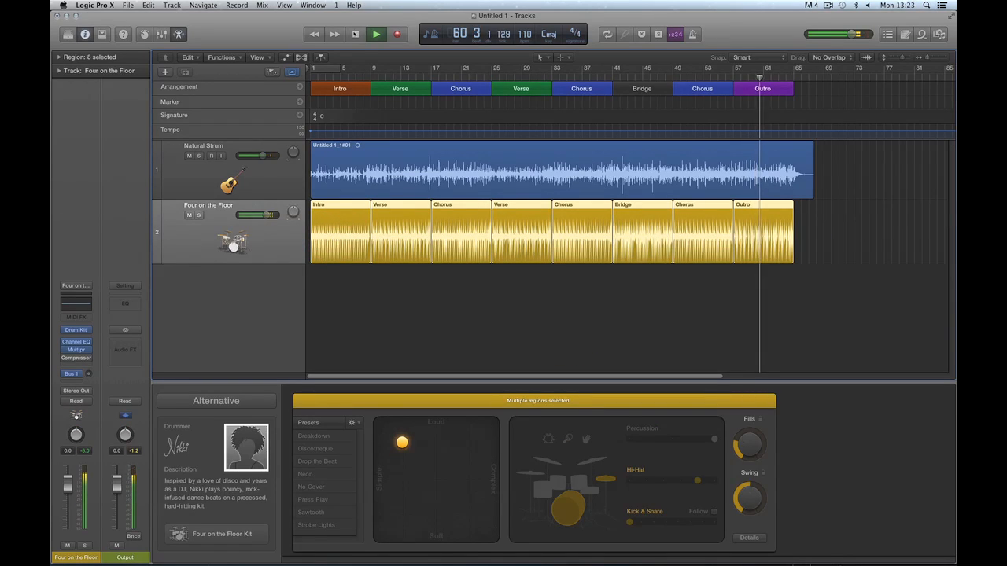
click(356, 34)
click(355, 34)
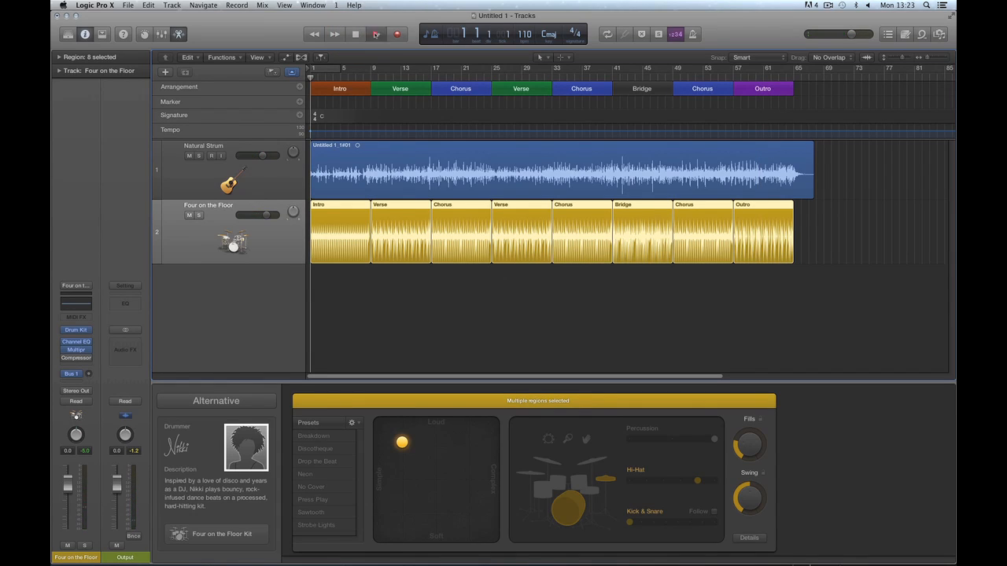
click(376, 34)
click(355, 33)
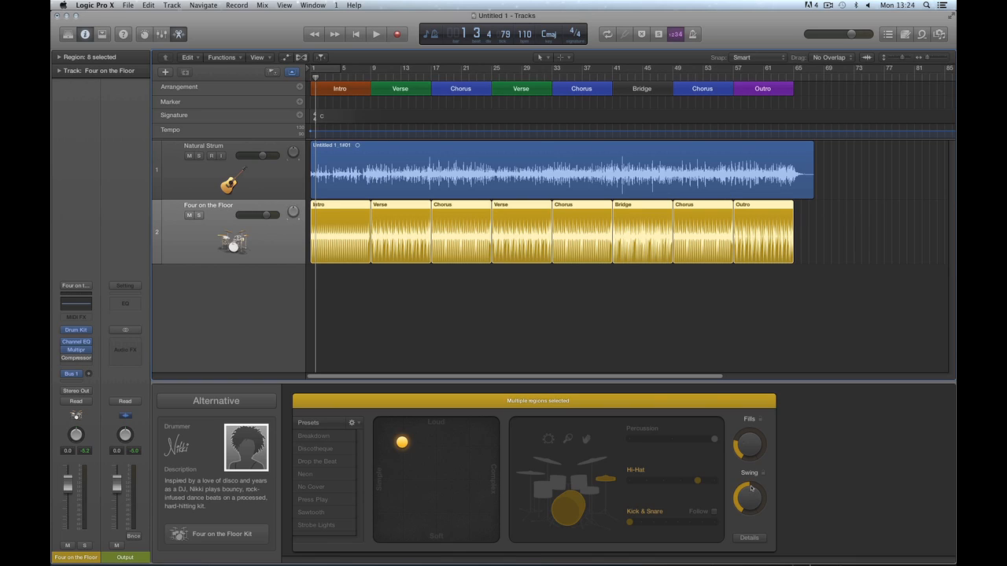
Turn swing to its minimum on all eight drummer regions and audition the result, including the Intro.
click(570, 285)
drag(825, 224, 352, 246)
drag(744, 507, 751, 550)
key(space)
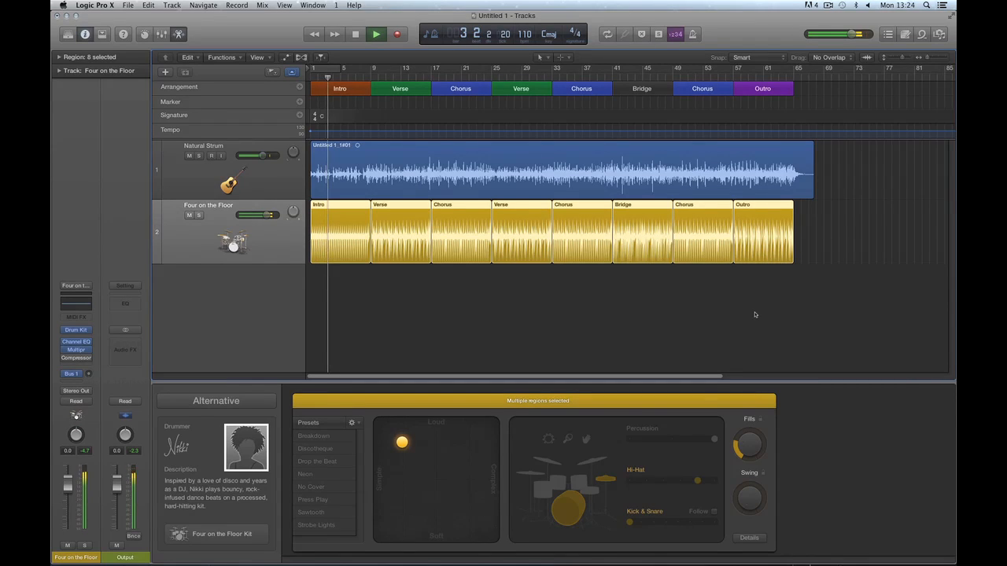
key(space)
click(438, 288)
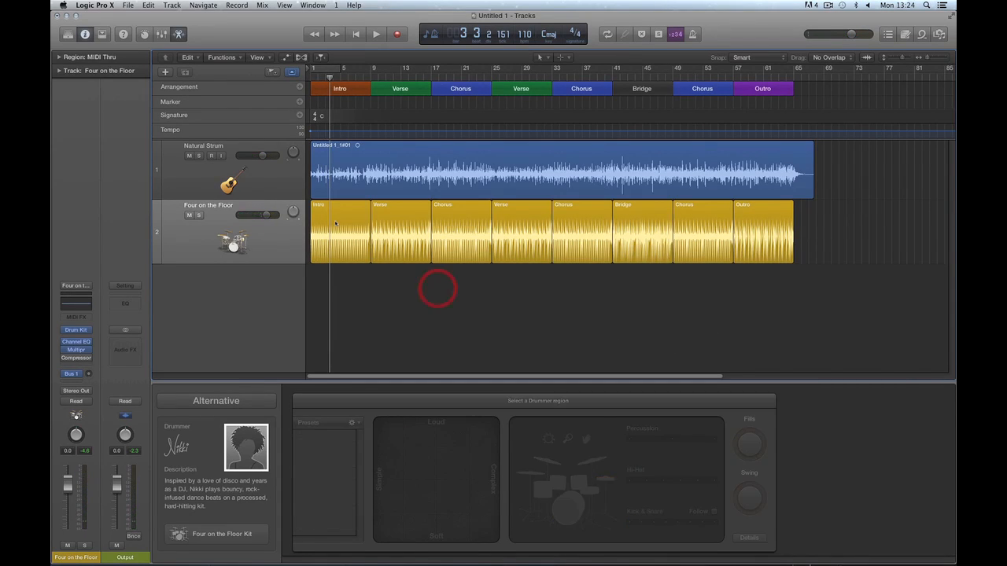
click(335, 223)
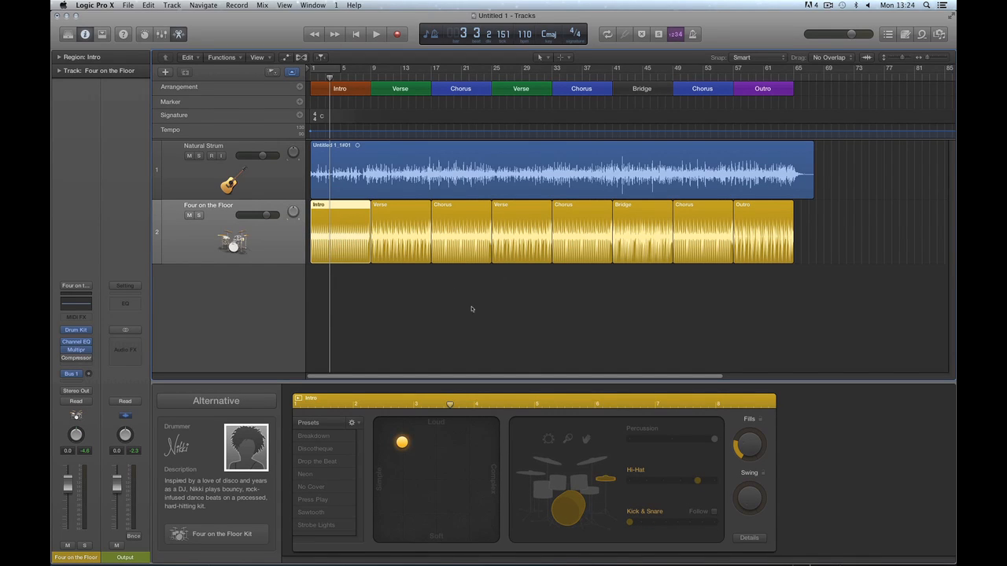
key(space)
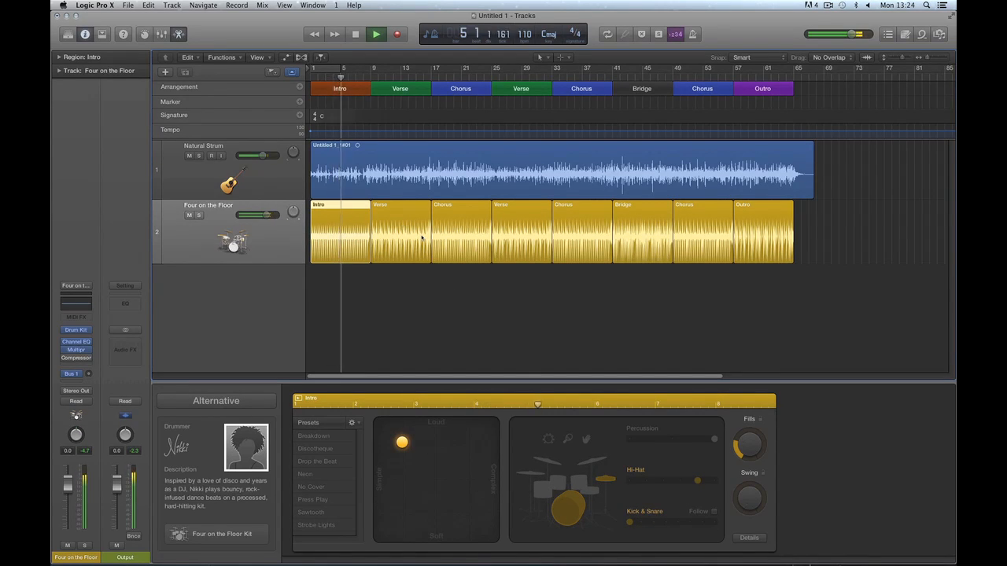
key(space)
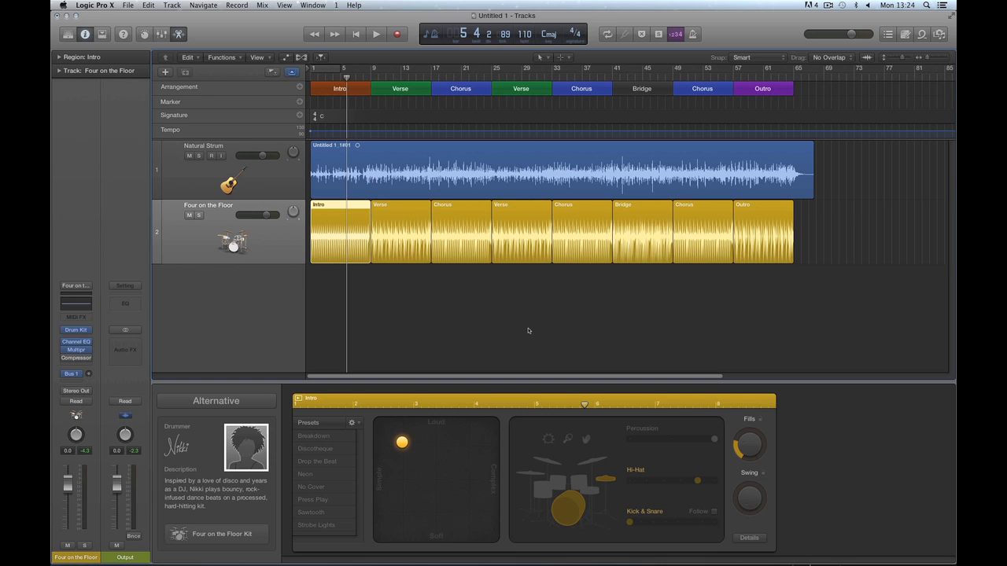
Reselect all eight regions and move the XY pad puck toward louder, more complex drumming.
drag(834, 225, 353, 228)
drag(866, 234, 356, 227)
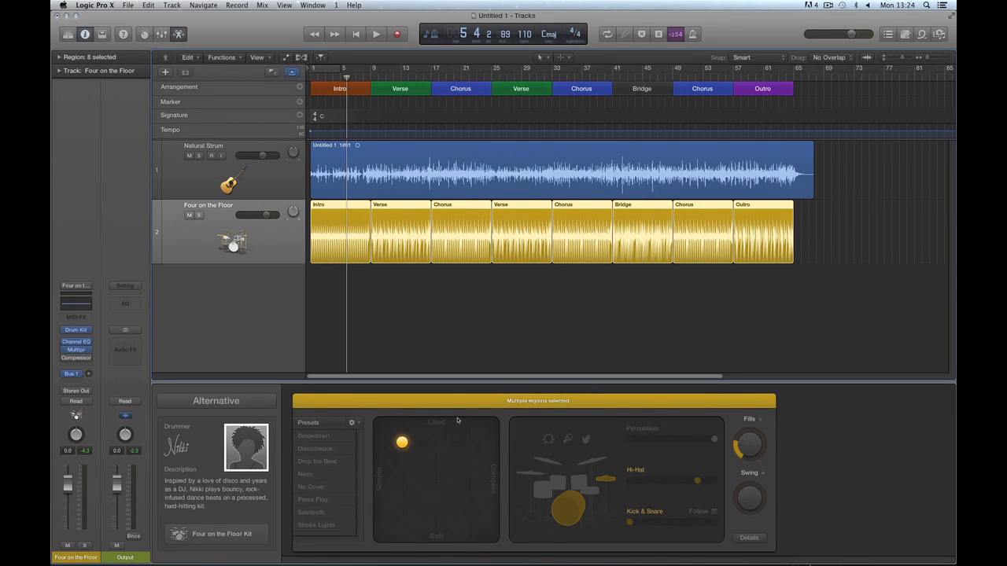
drag(403, 443, 471, 471)
drag(399, 468, 436, 447)
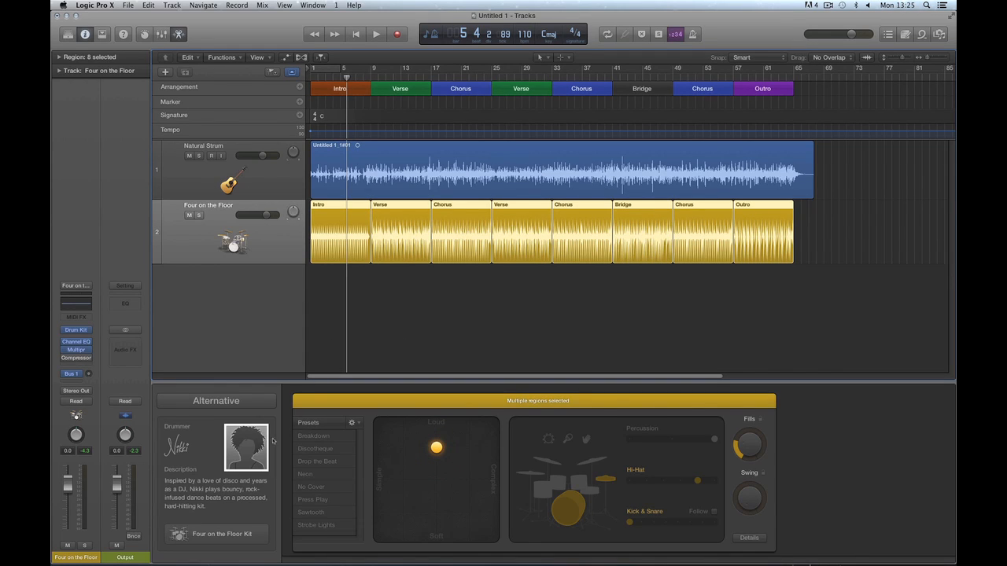
click(179, 534)
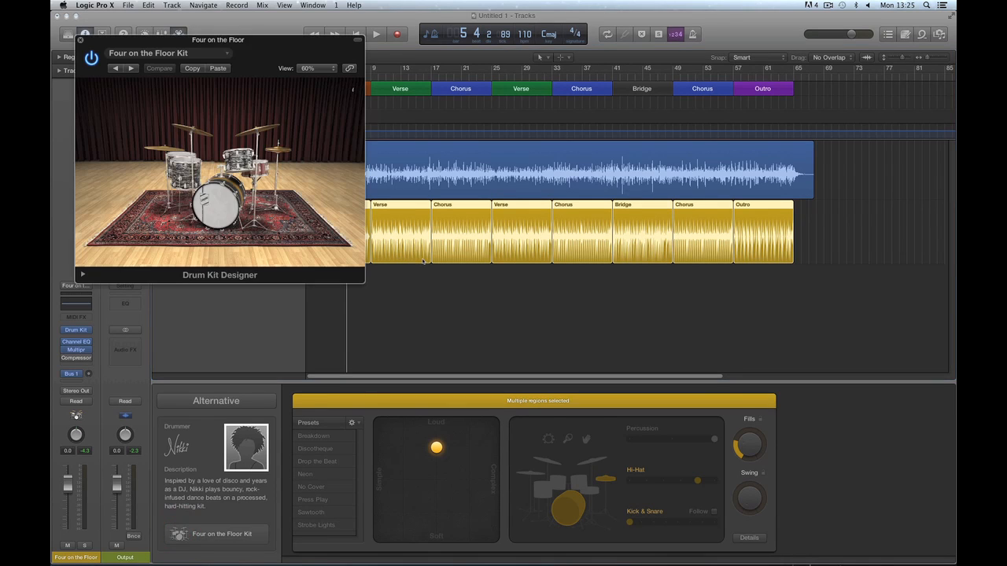
click(80, 40)
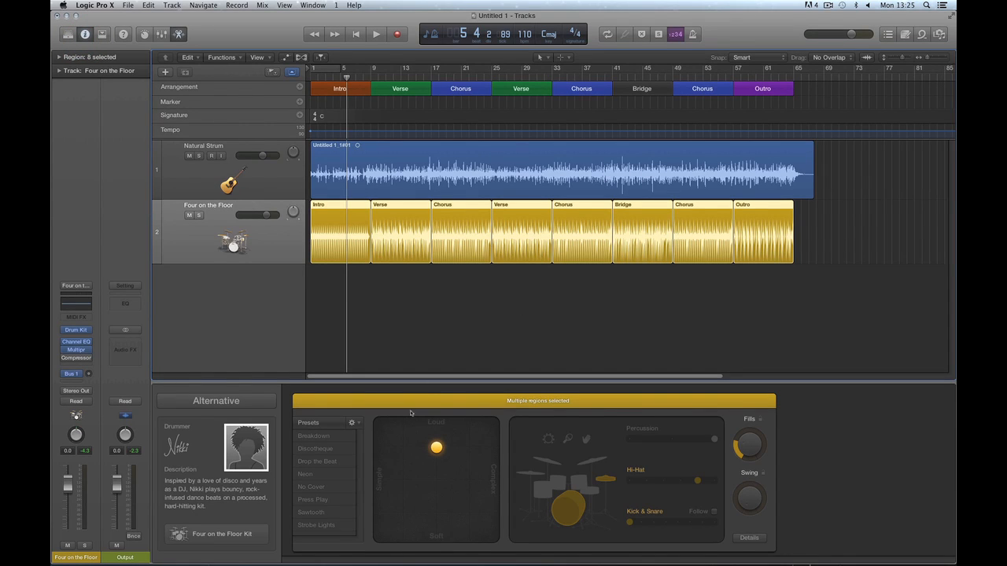
click(598, 296)
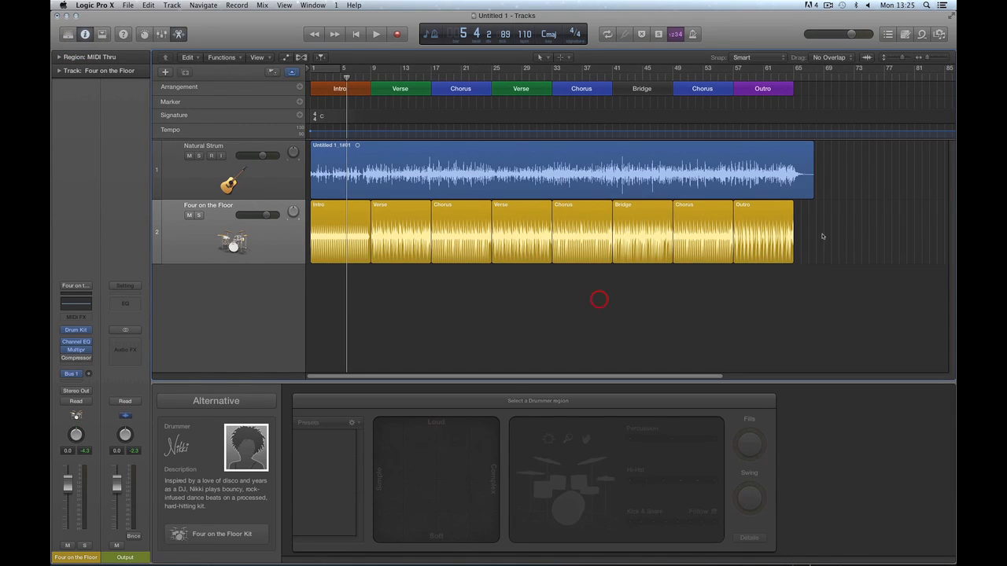
Reselect all eight drummer regions and audition loud-simple and loud-complex XY pad positions.
drag(826, 265, 334, 240)
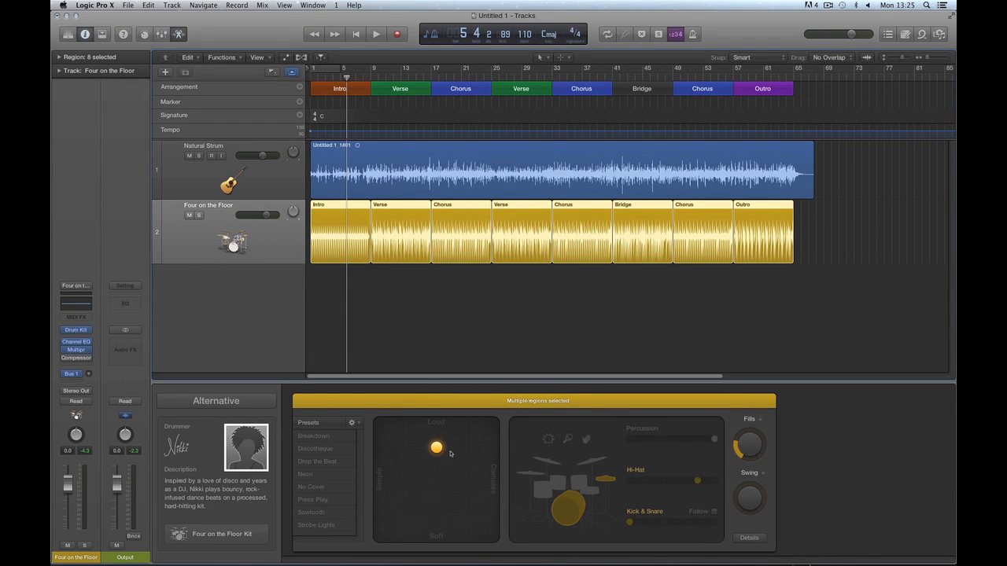
mouse_move(438, 450)
mouse_down()
mouse_move(407, 456)
mouse_move(454, 452)
mouse_move(443, 516)
mouse_move(437, 451)
mouse_up()
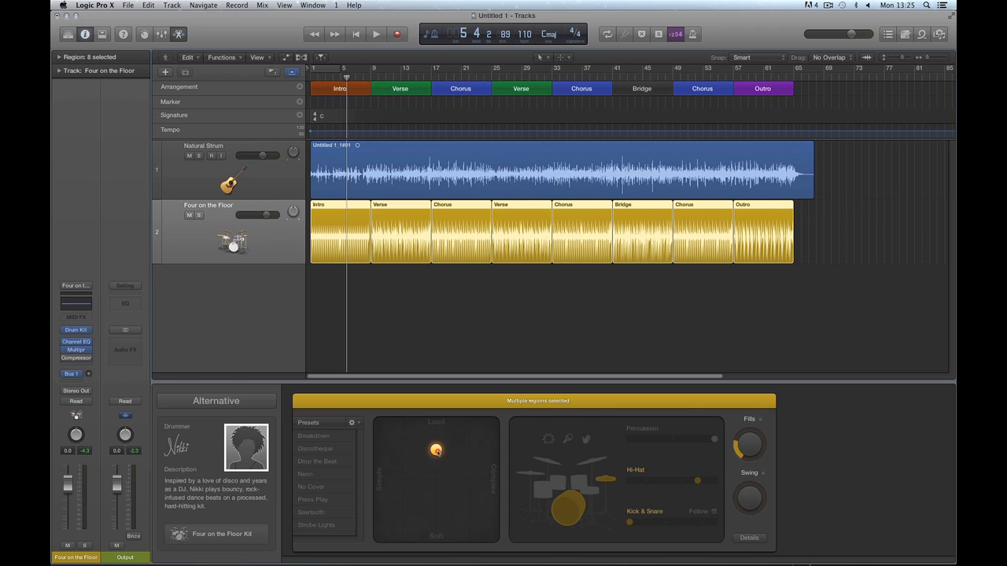
drag(436, 449, 389, 431)
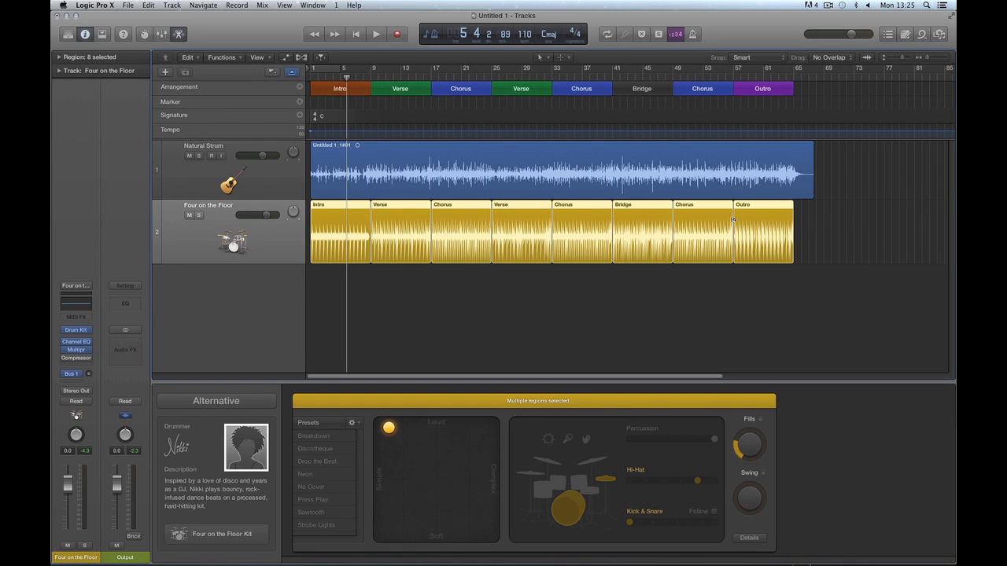
key(space)
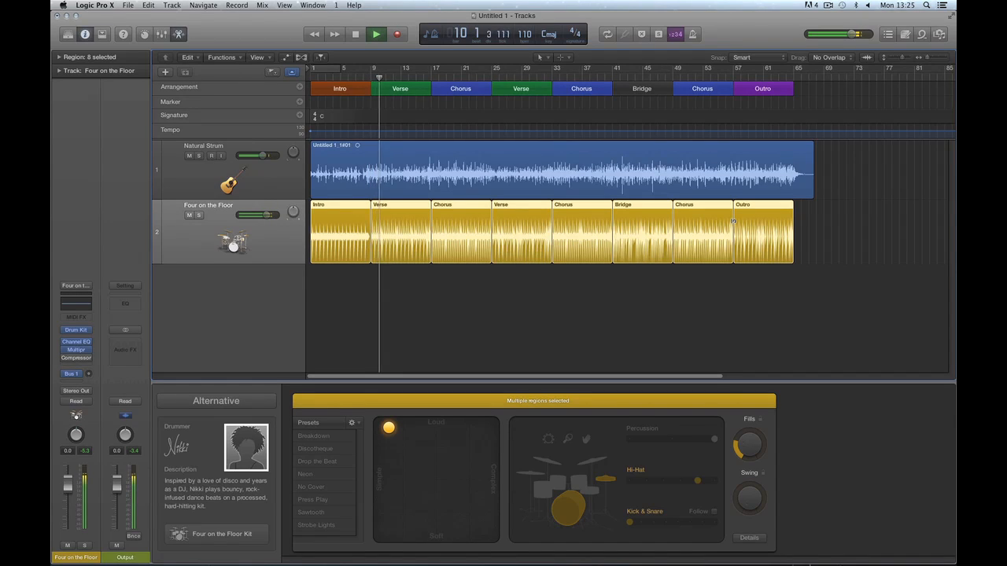
key(space)
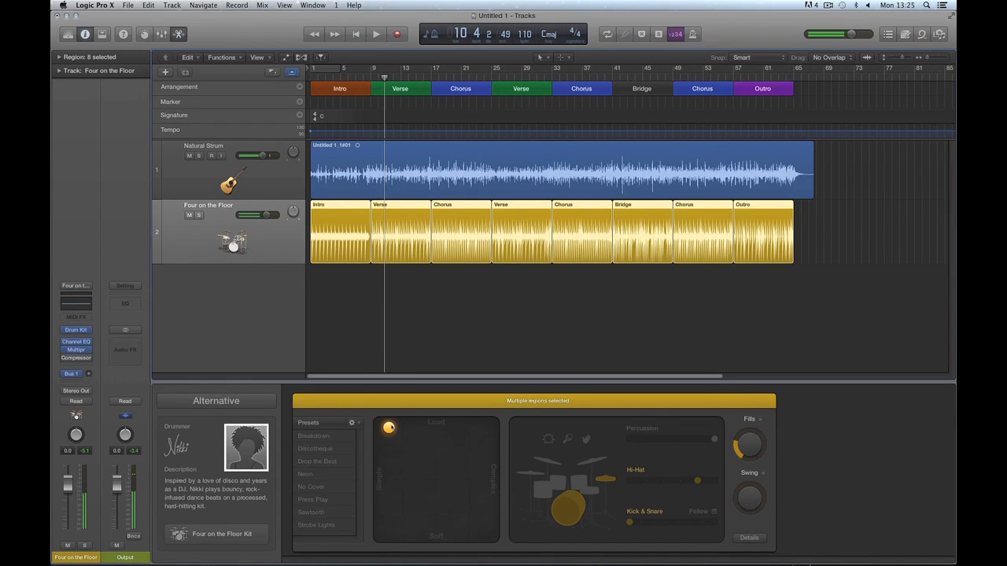
drag(454, 435, 489, 433)
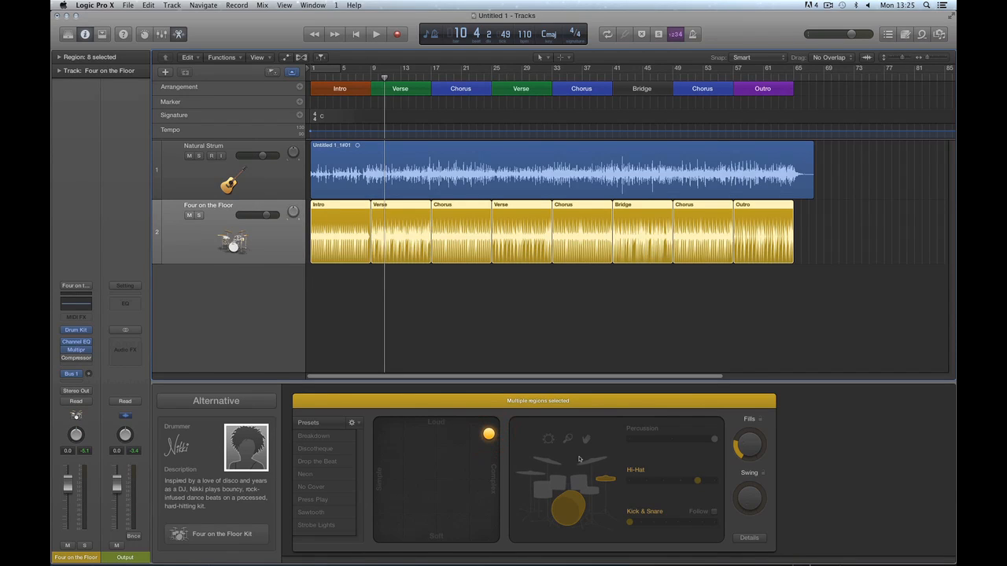
click(489, 433)
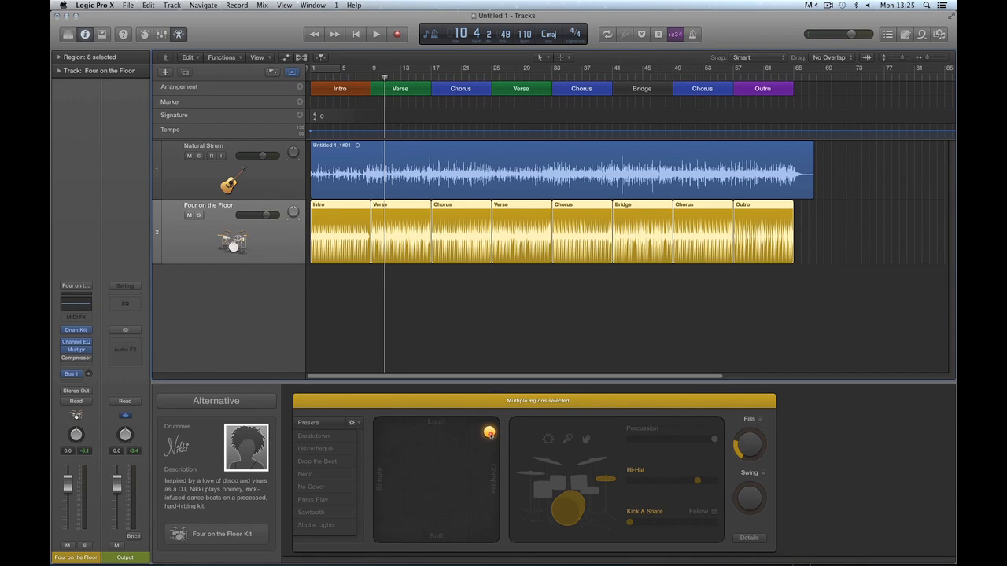
key(space)
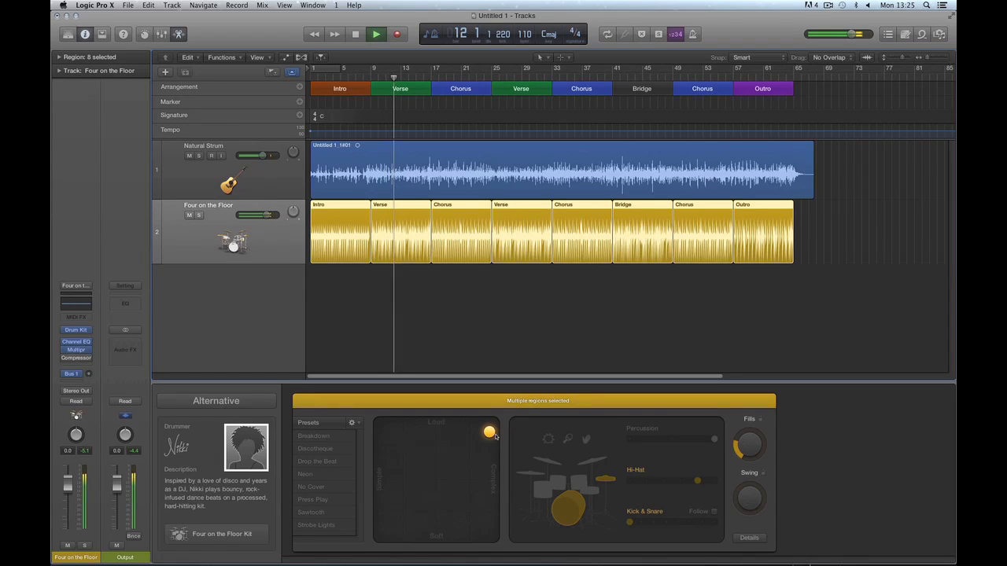
key(space)
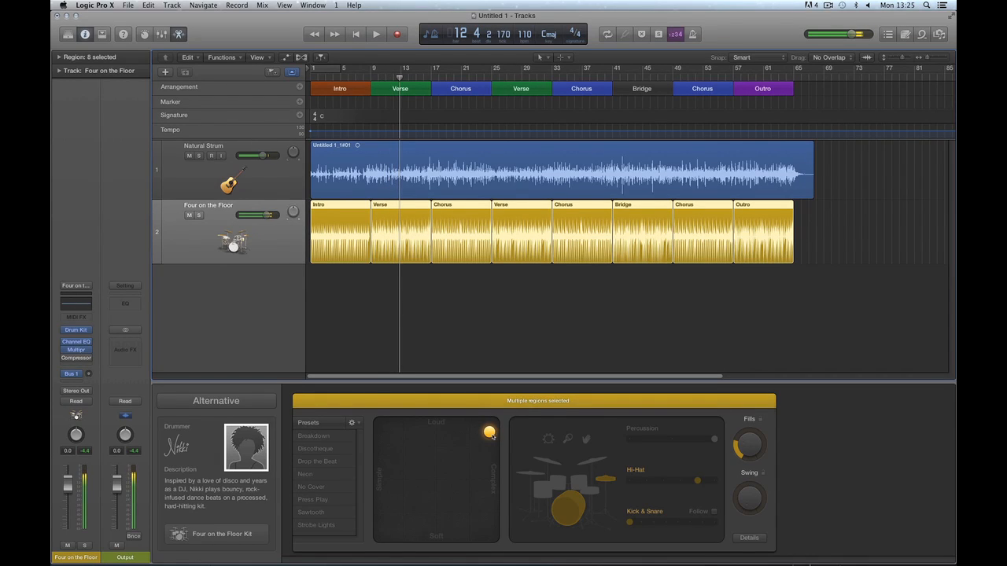
Audition soft-simple and soft-complex positions, nudged slightly louder, playing from about bar 12.
drag(489, 432, 402, 511)
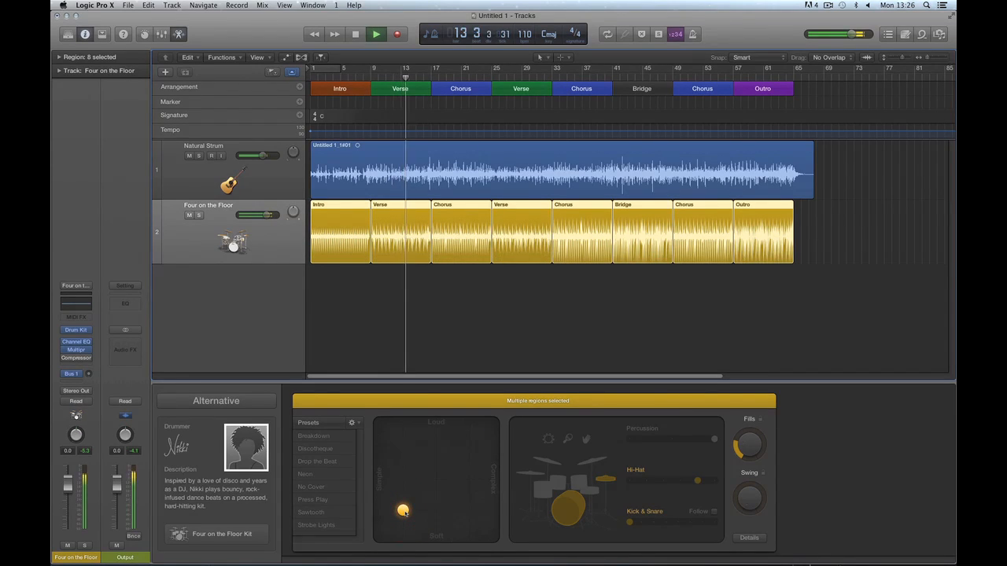
key(space)
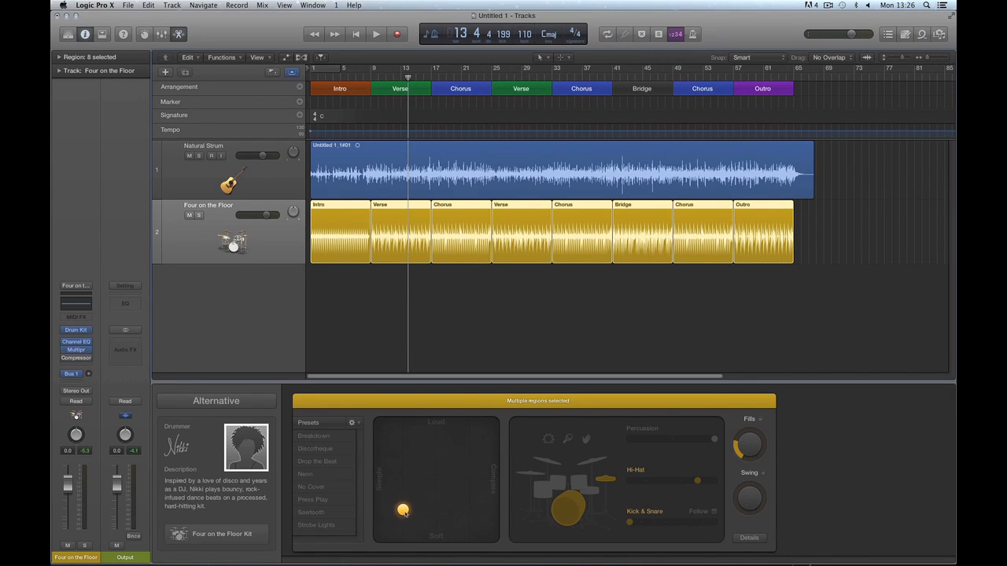
key(space)
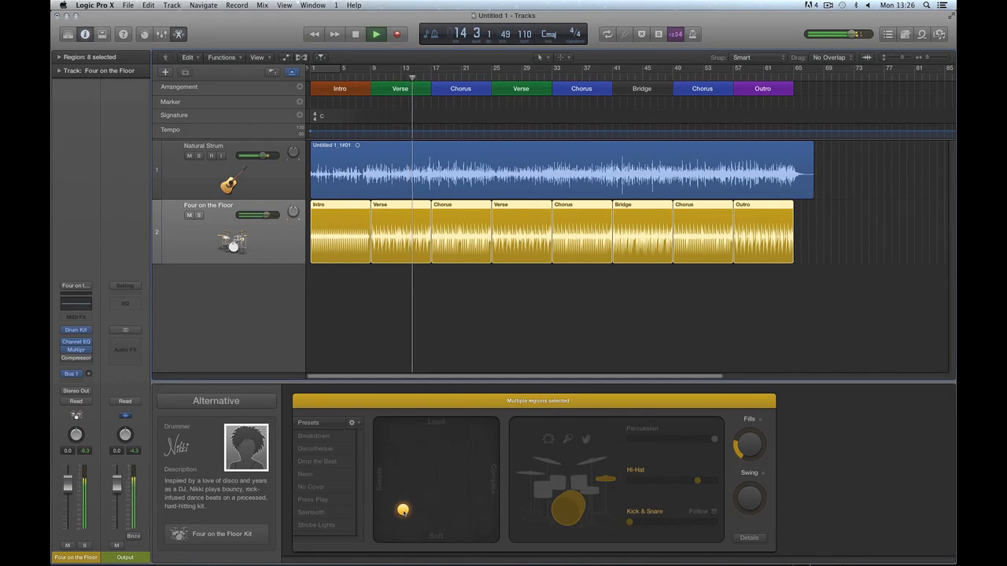
key(space)
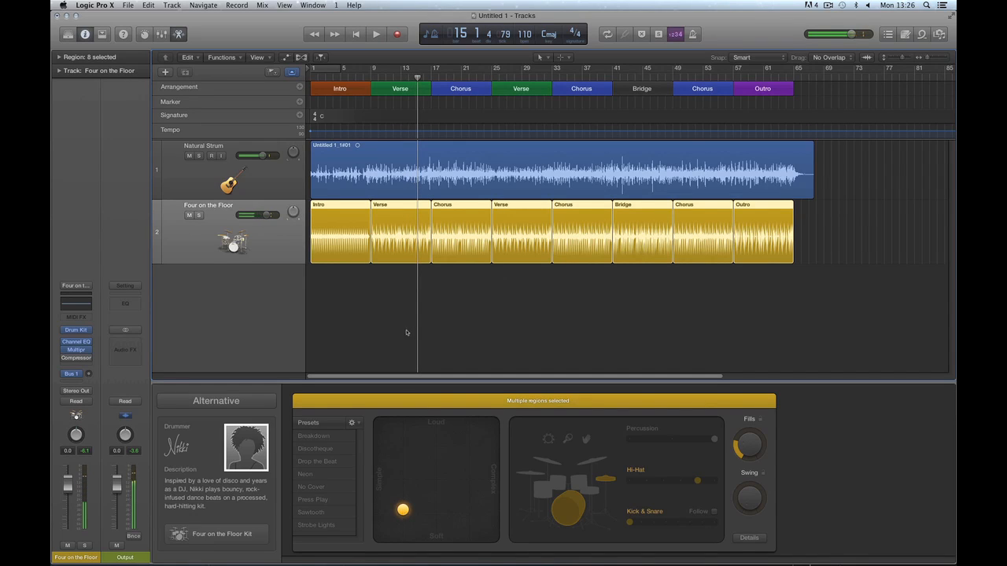
drag(403, 510, 487, 512)
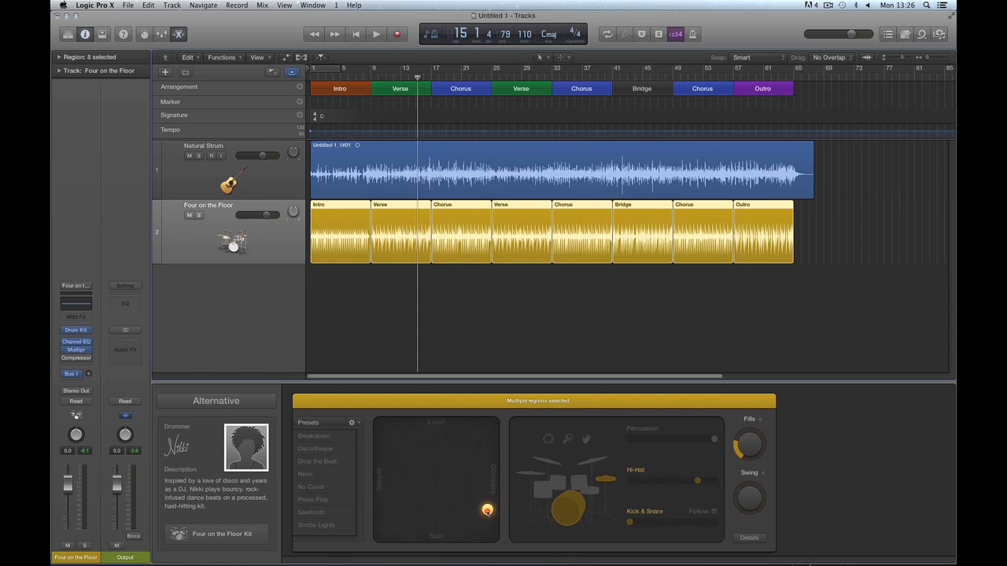
drag(488, 511, 488, 505)
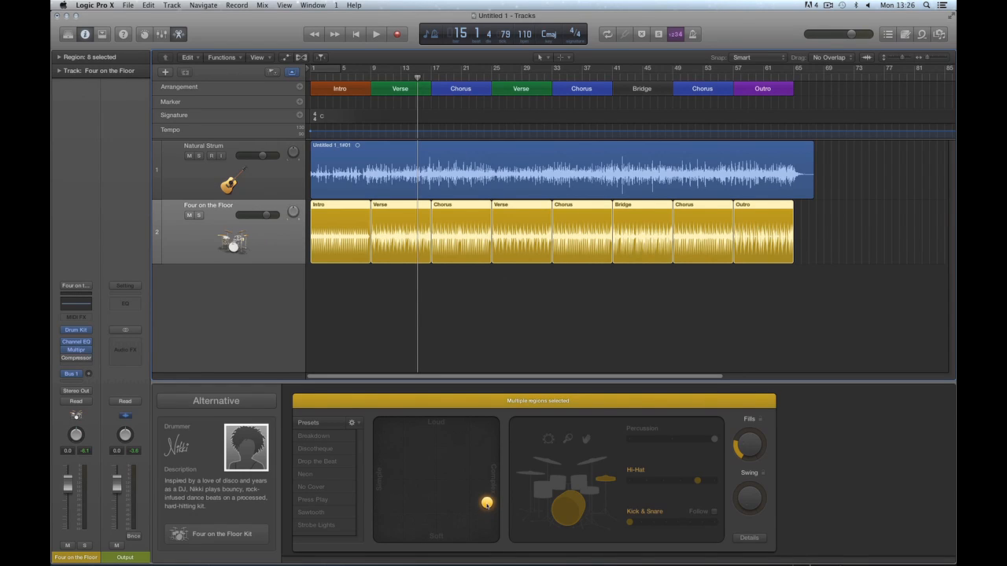
click(407, 79)
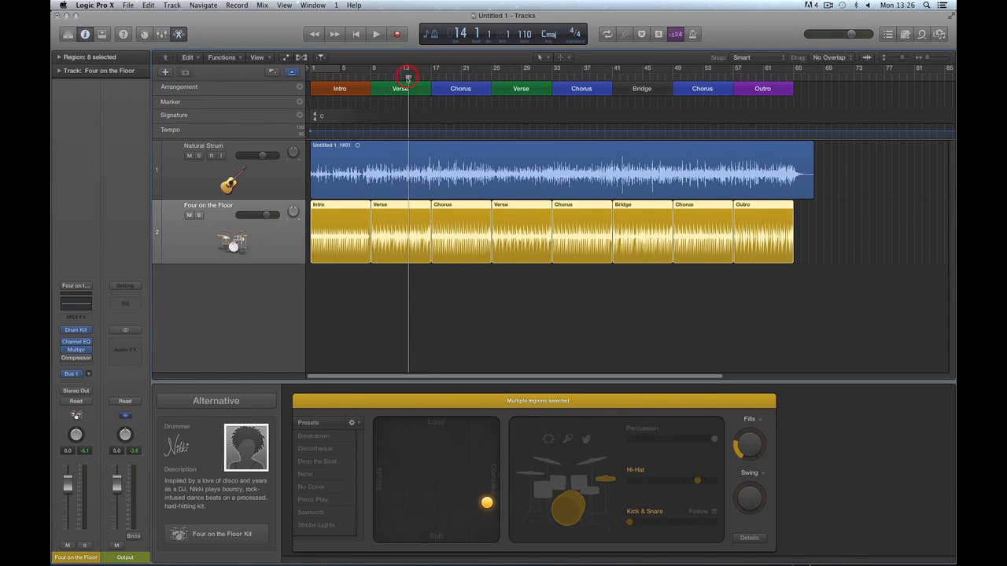
key(space)
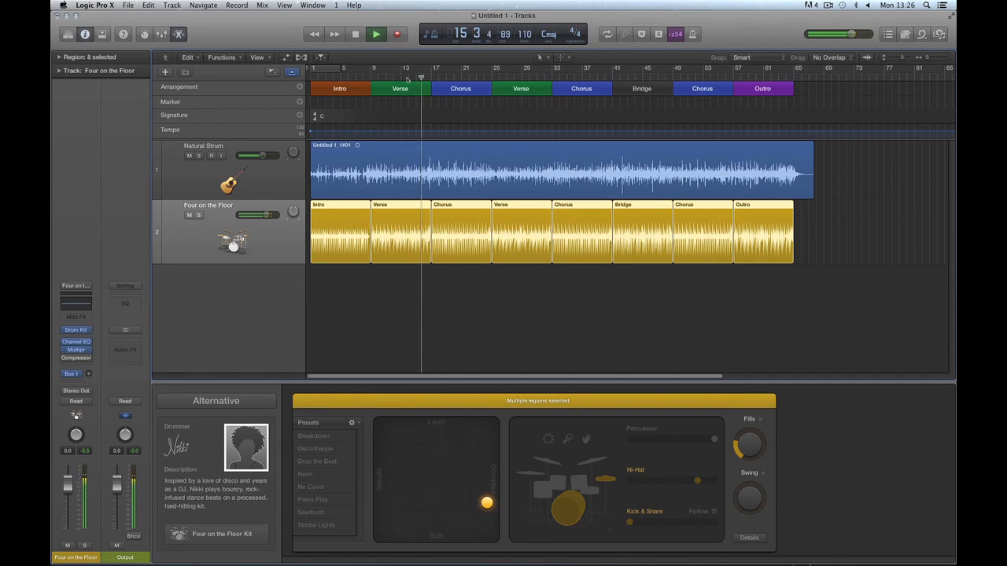
key(space)
Raise the drumming toward loud, audition it, then leave the puck at medium loudness and complexity.
drag(487, 503, 482, 437)
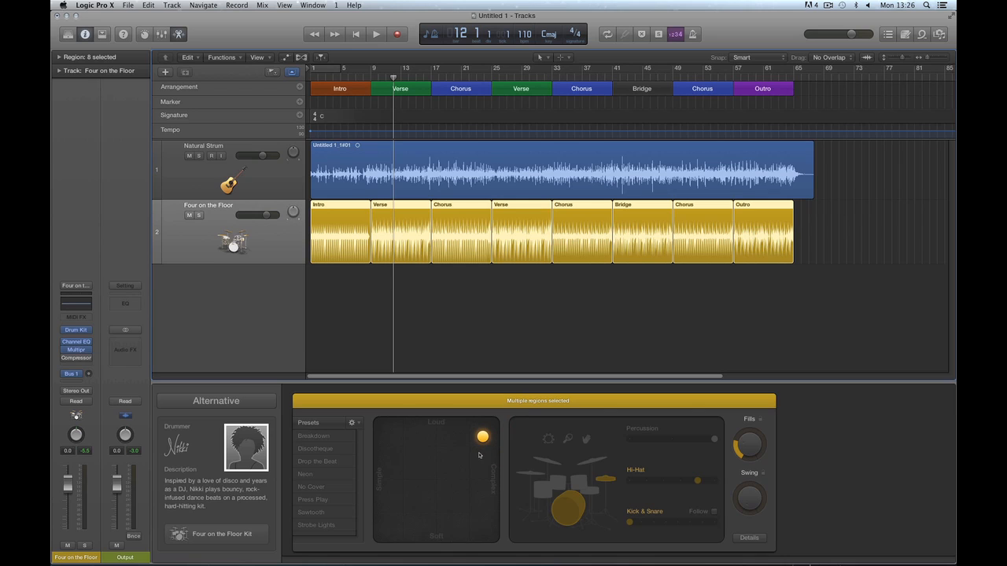
key(space)
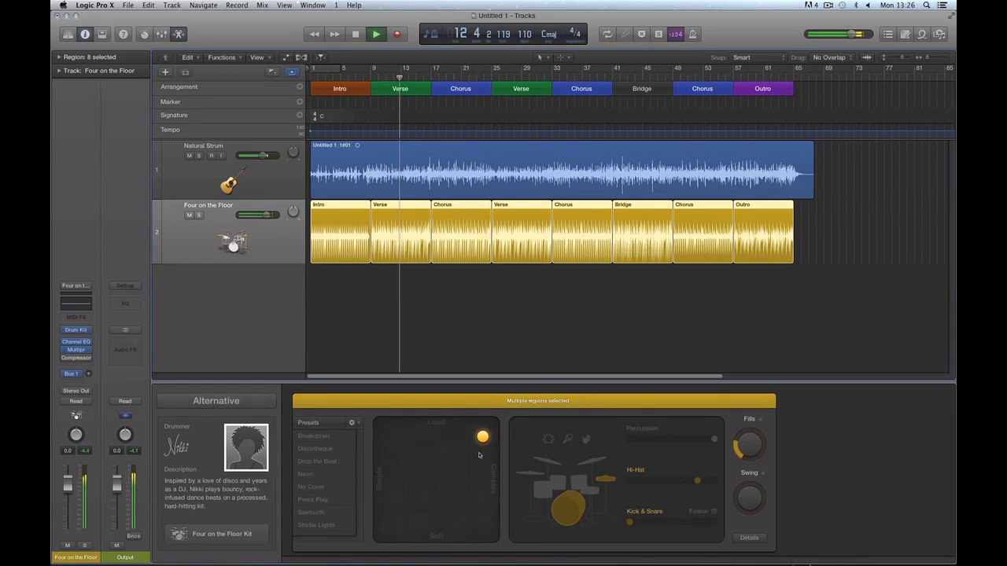
key(space)
drag(483, 438, 438, 470)
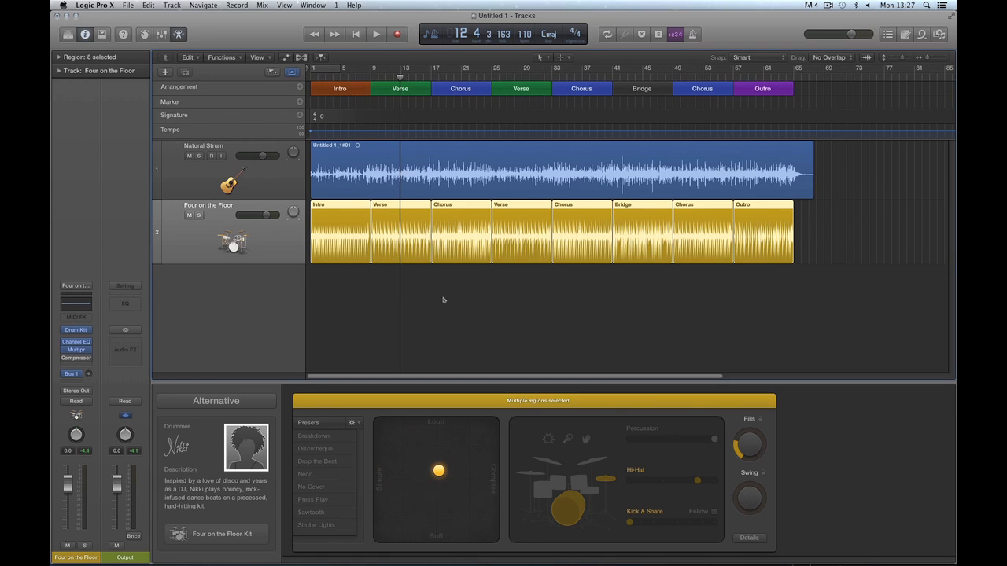
Clear the drummer region selection after briefly selecting the second Verse region.
click(522, 299)
click(517, 216)
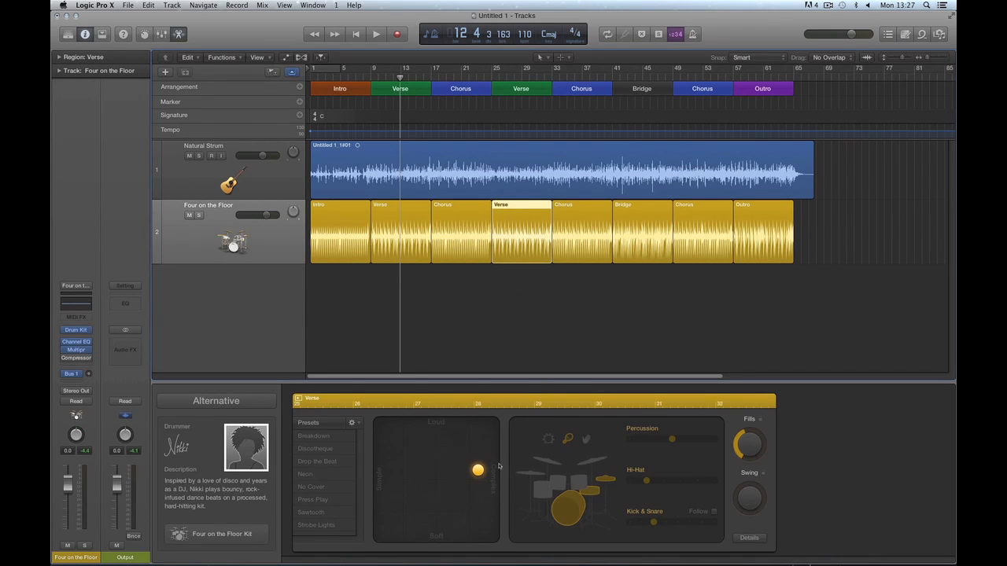
click(468, 316)
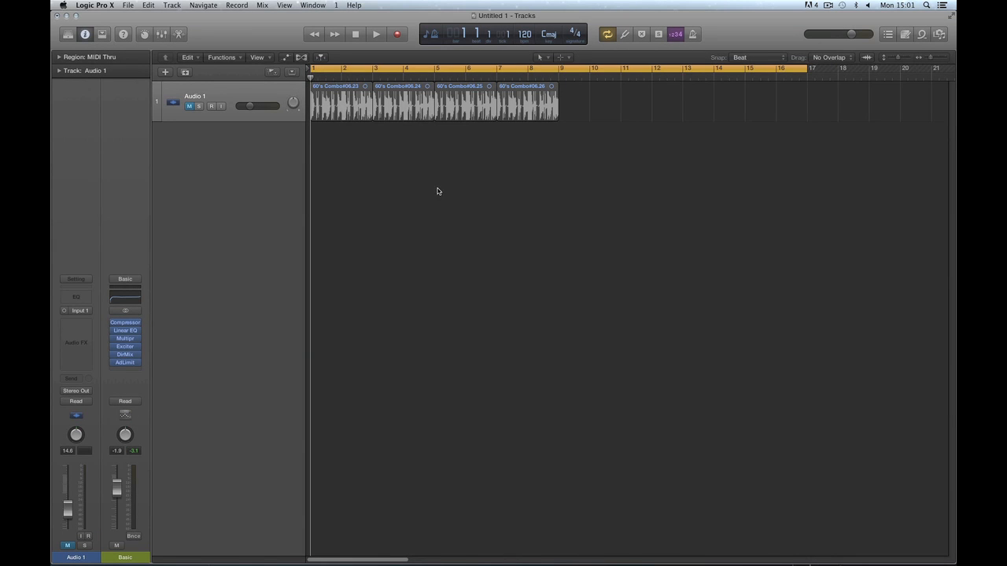
Show the global tracks, try resizing the Arrangement track, then hide them again.
click(291, 71)
mouse_move(282, 92)
mouse_down()
mouse_move(282, 141)
mouse_move(285, 90)
mouse_up()
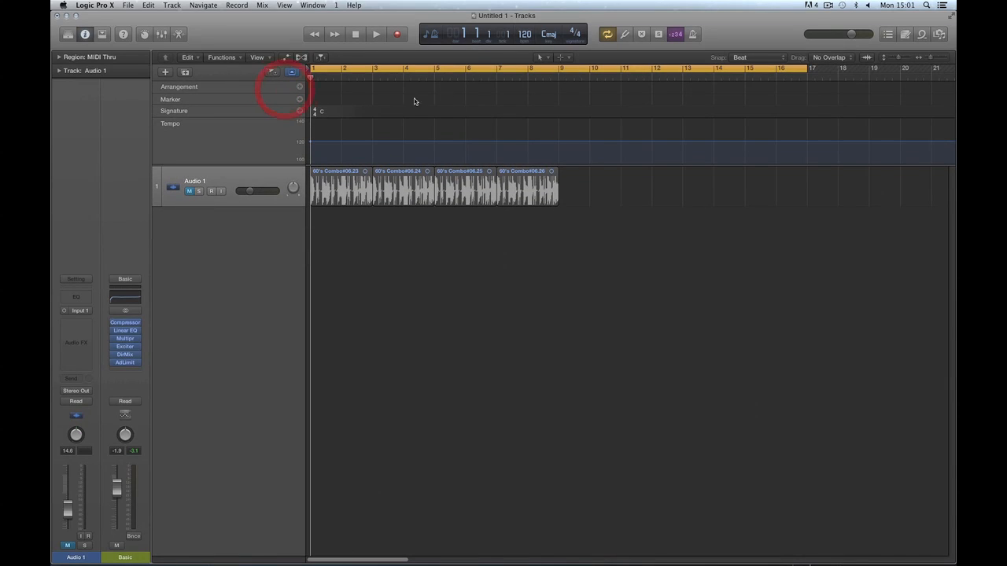
click(292, 72)
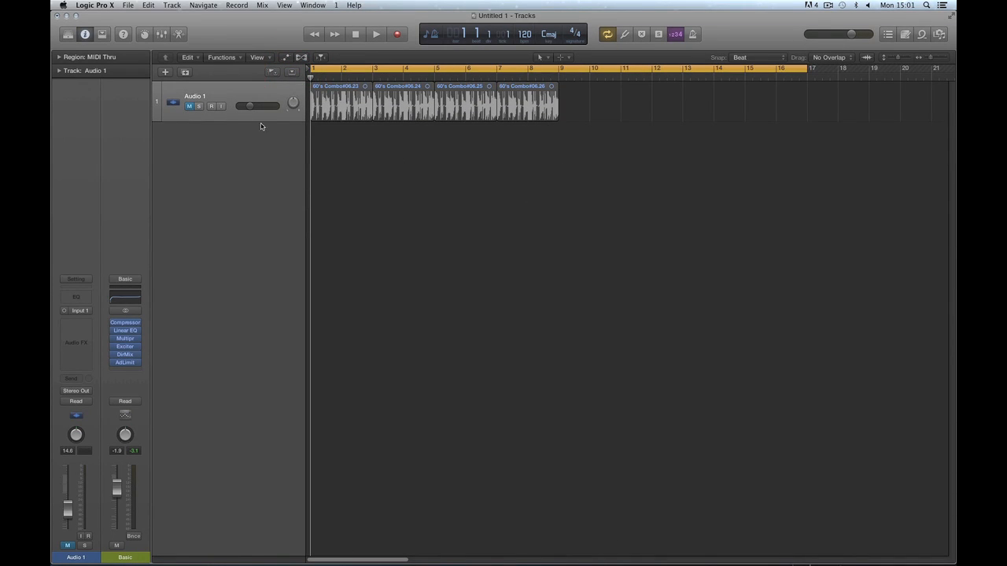
Add a Drummer track (SoCal, Kyle) and select its second Drummer region.
click(166, 72)
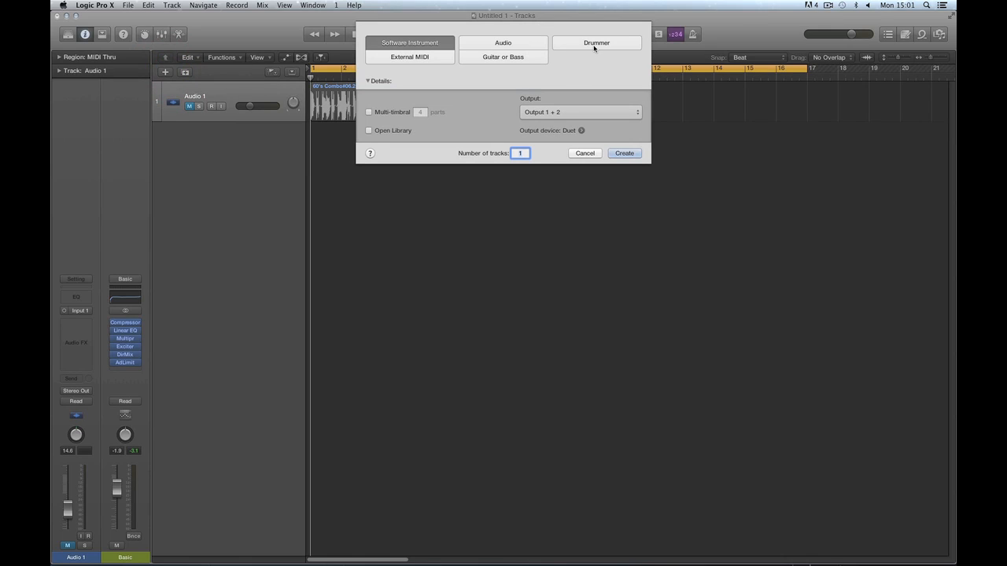
click(594, 46)
click(624, 153)
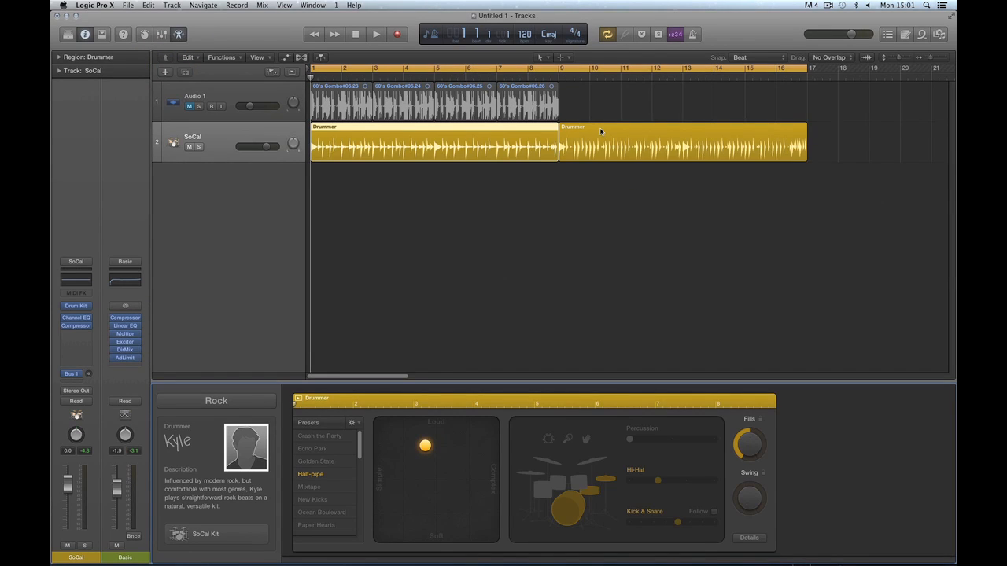
click(599, 127)
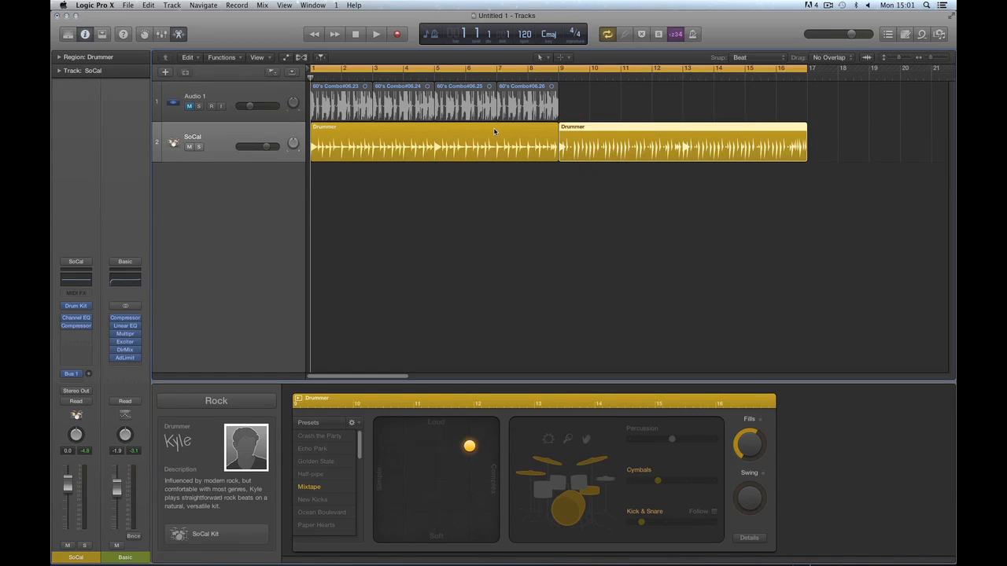
Compare both Drummer regions' settings and audition the first one from bar 1.
click(493, 128)
click(588, 128)
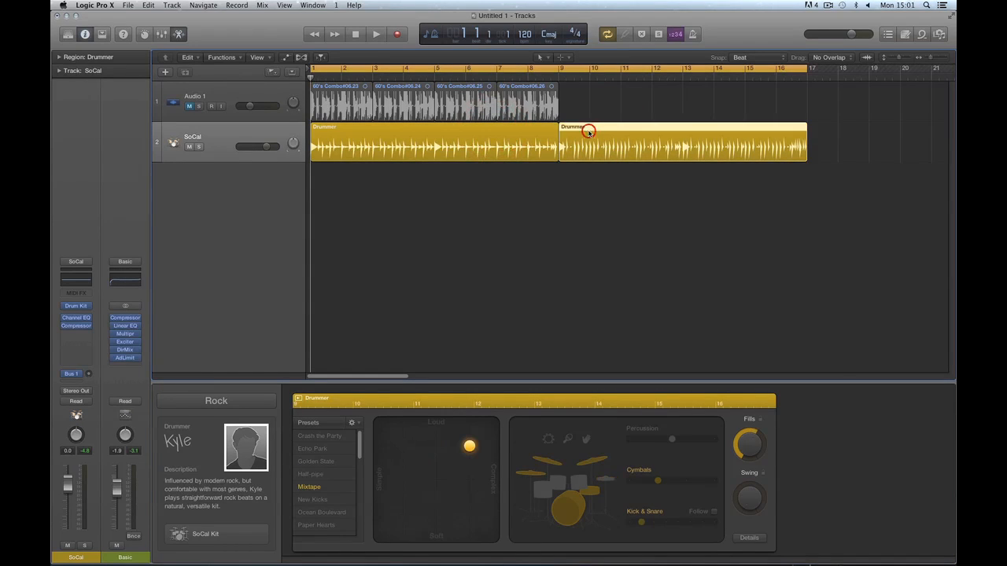
click(519, 132)
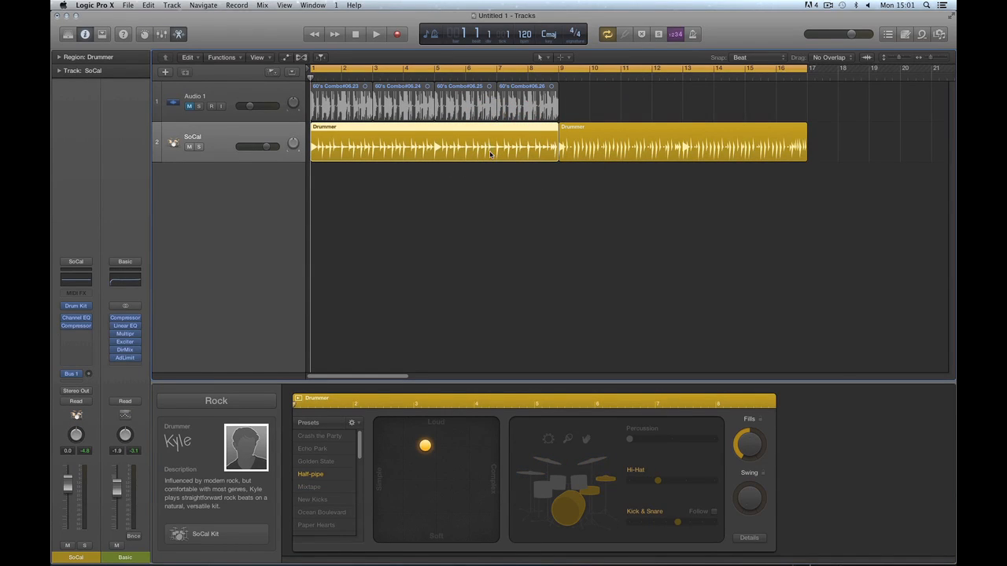
key(space)
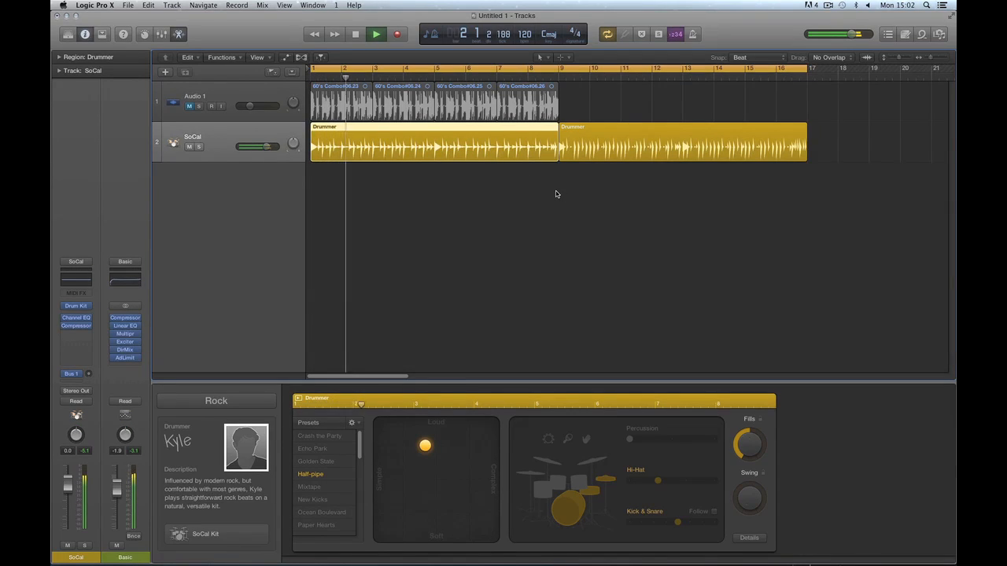
key(space)
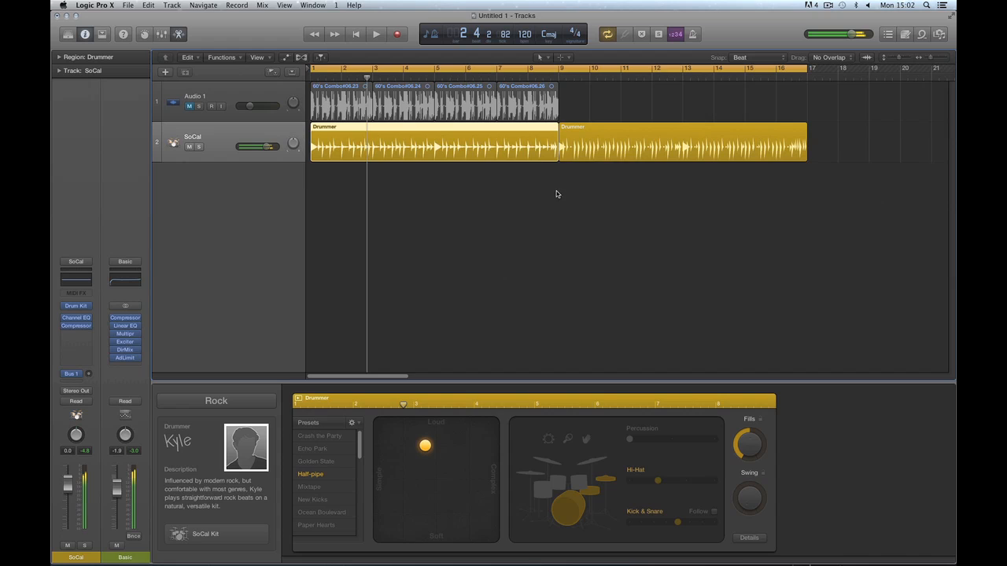
With cycle off, play the second region from bar 9, then rewind and re-enable cycle.
click(580, 130)
click(560, 70)
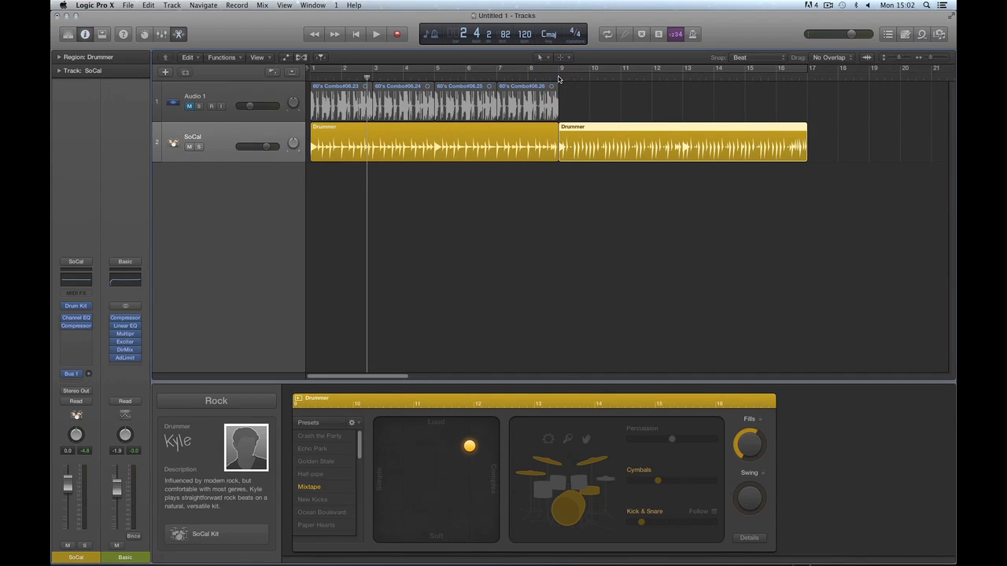
click(559, 76)
key(space)
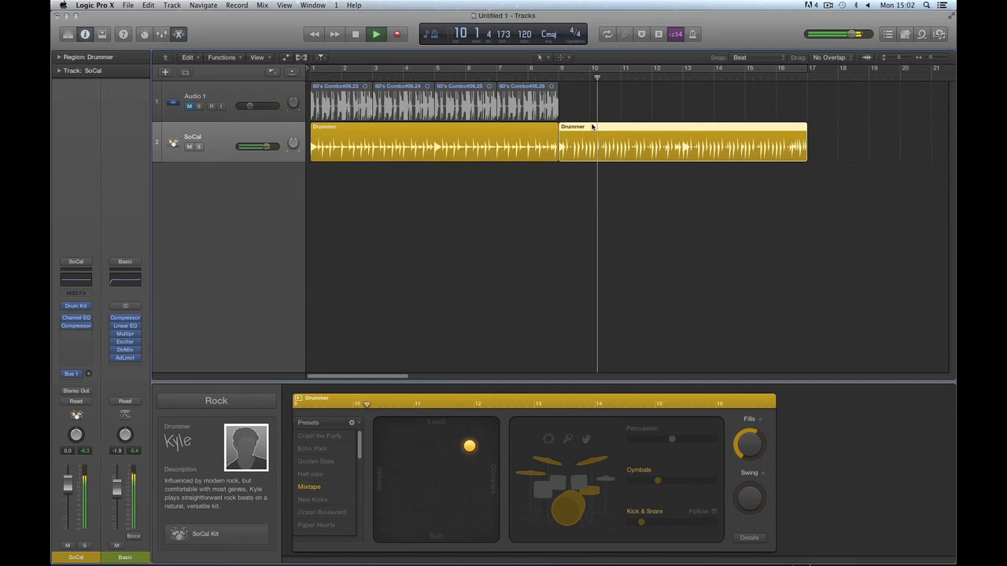
key(space)
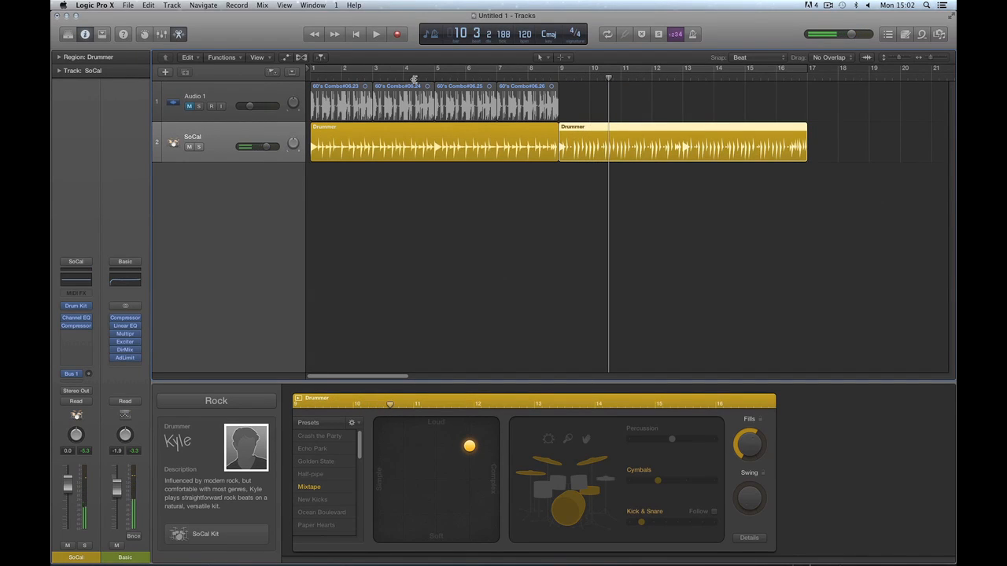
click(356, 35)
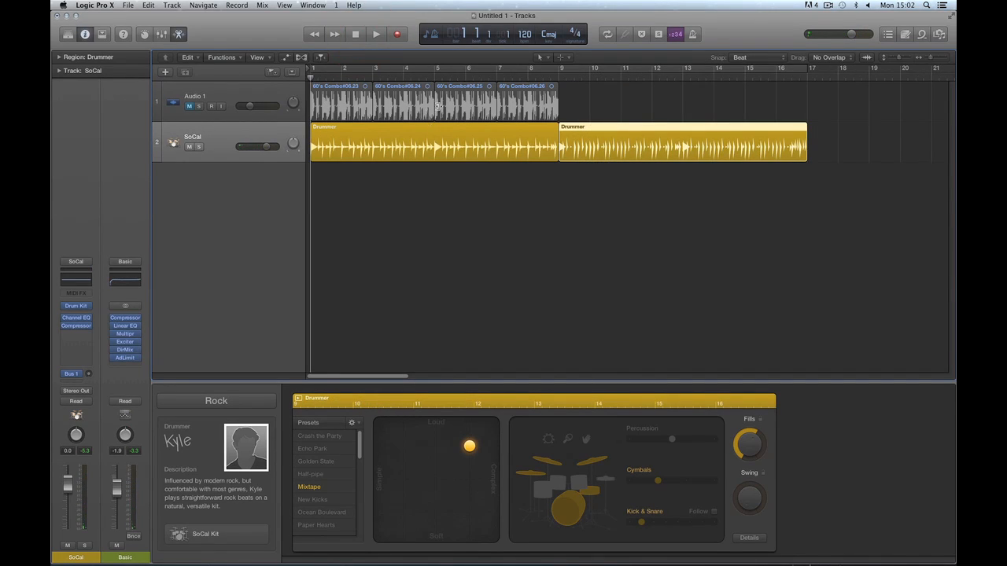
click(429, 72)
Delete the second Drummer region, keeping only the bar 1–9 region.
click(452, 127)
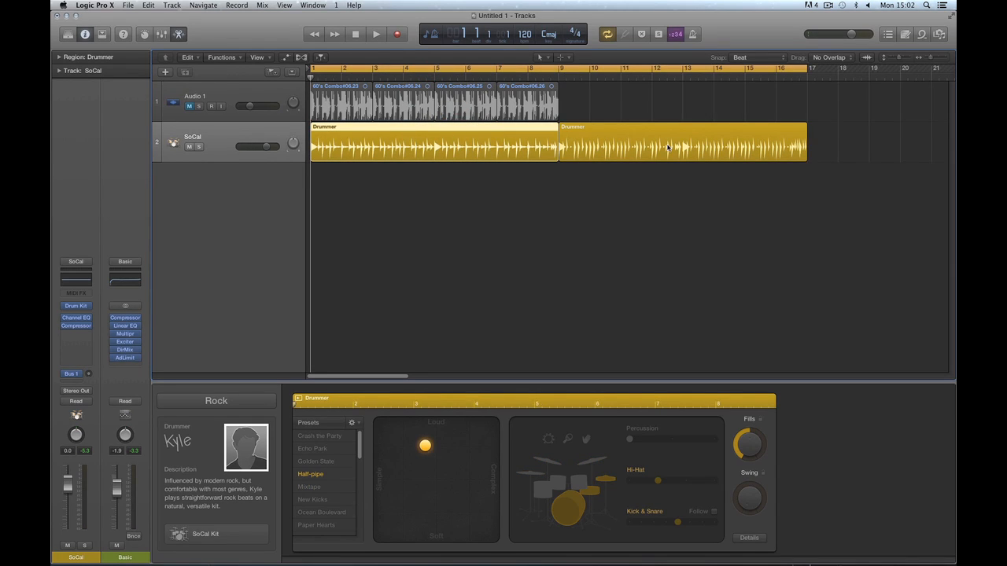
click(490, 129)
click(571, 128)
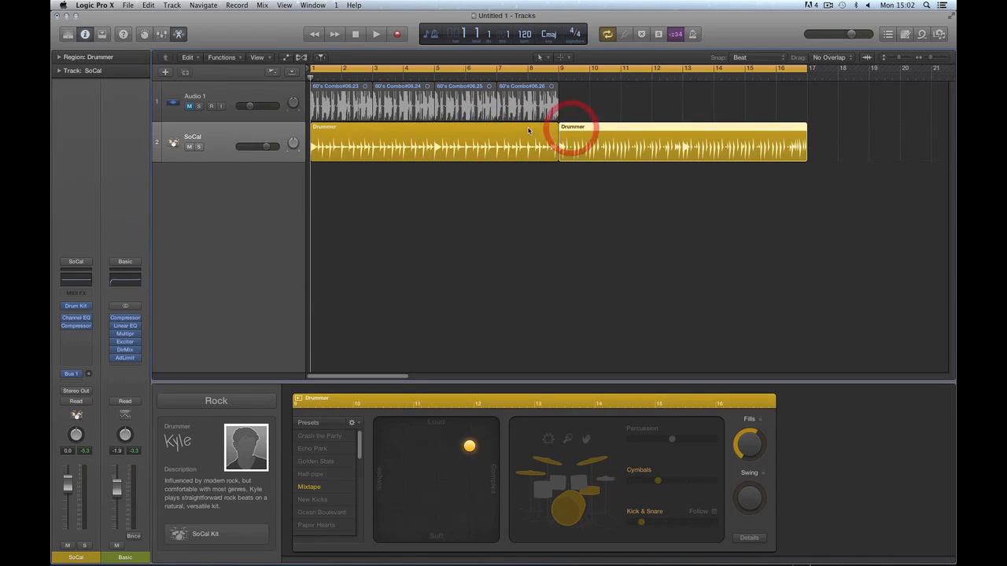
click(527, 130)
click(574, 128)
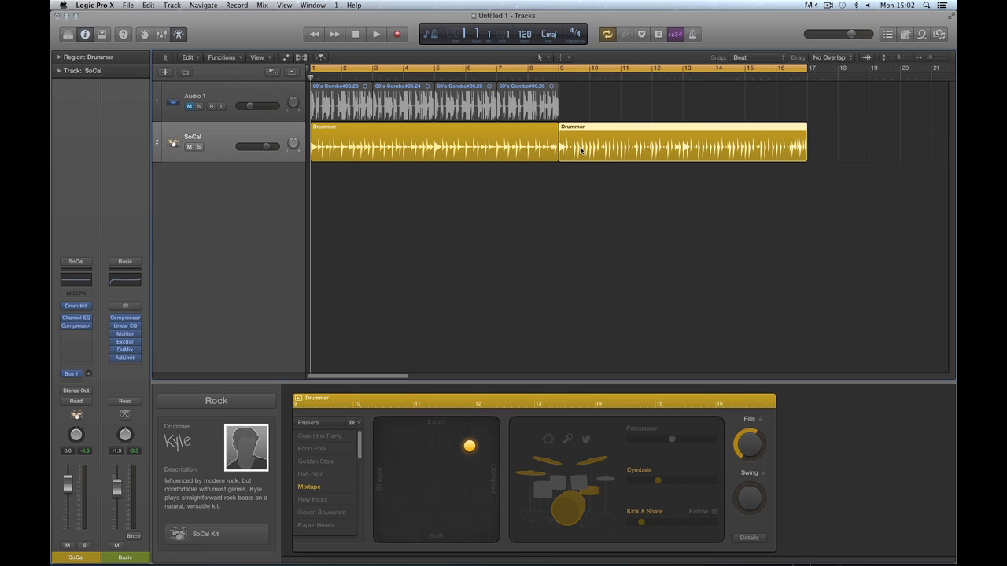
key(Delete)
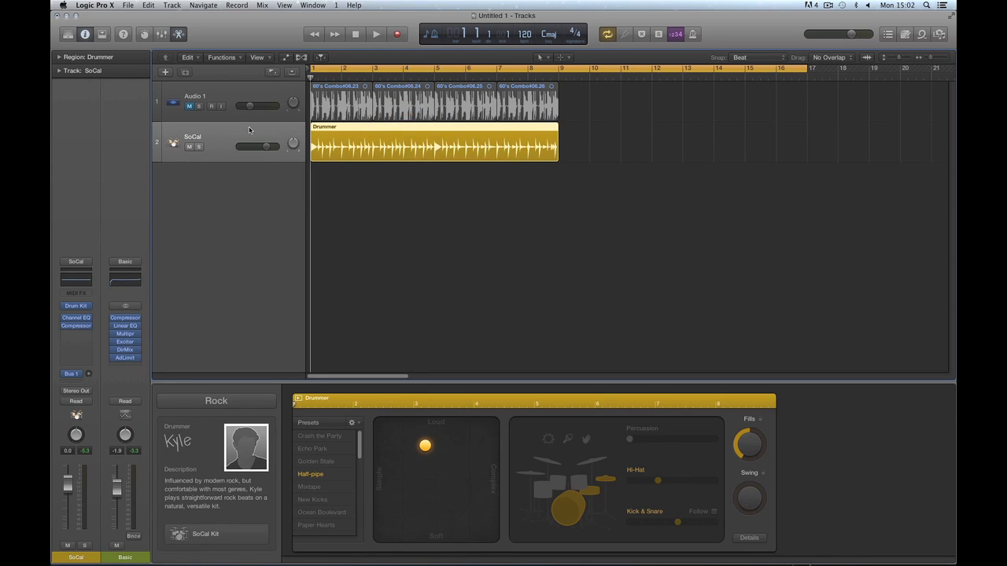
Close the drummer editor and add a third software instrument track with the SoCal drum kit.
click(180, 34)
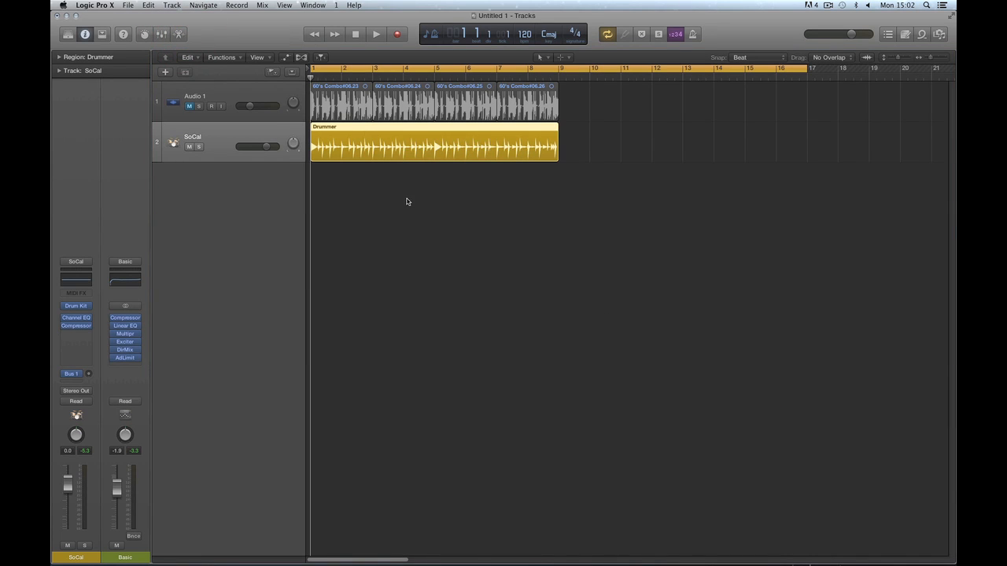
click(165, 72)
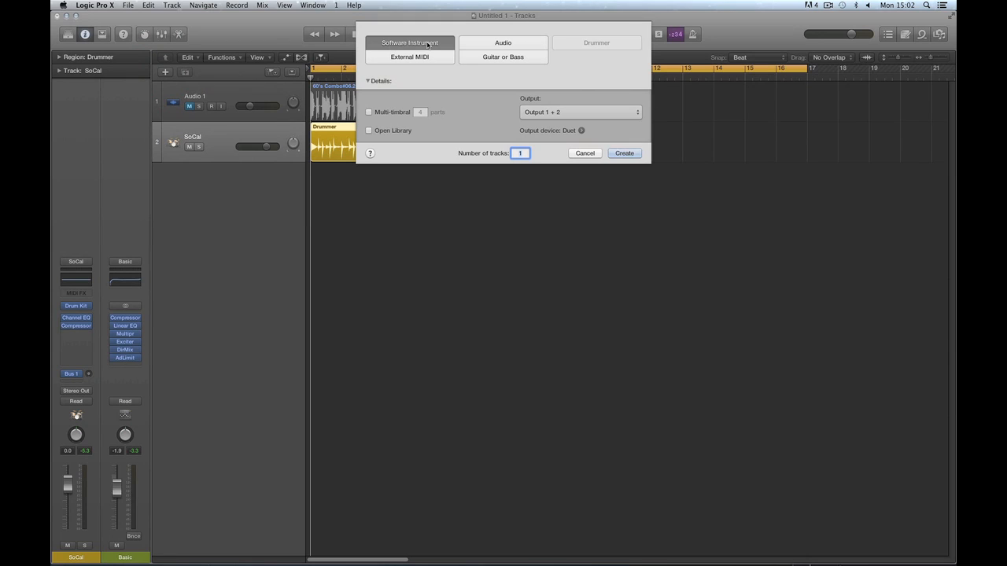
click(624, 154)
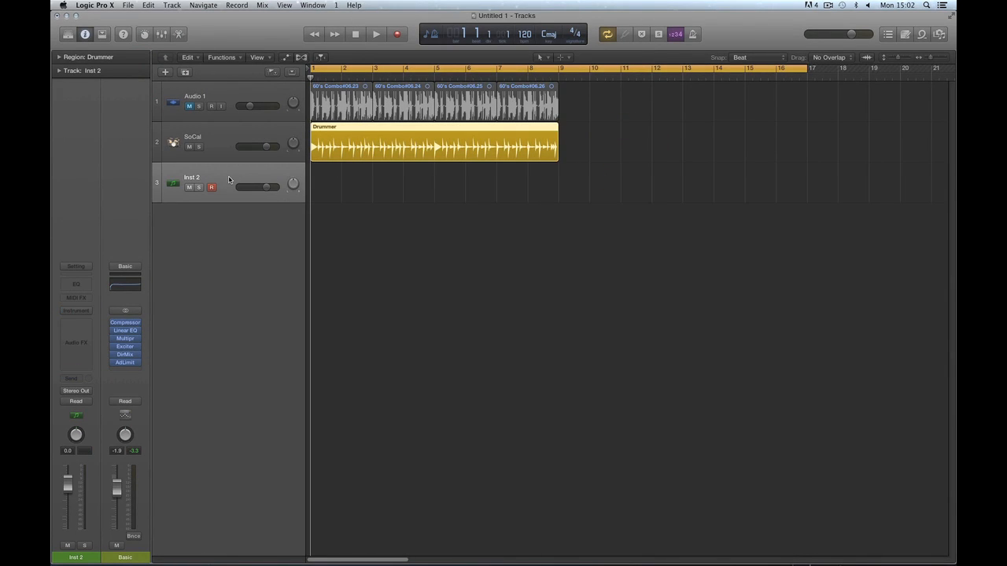
click(68, 33)
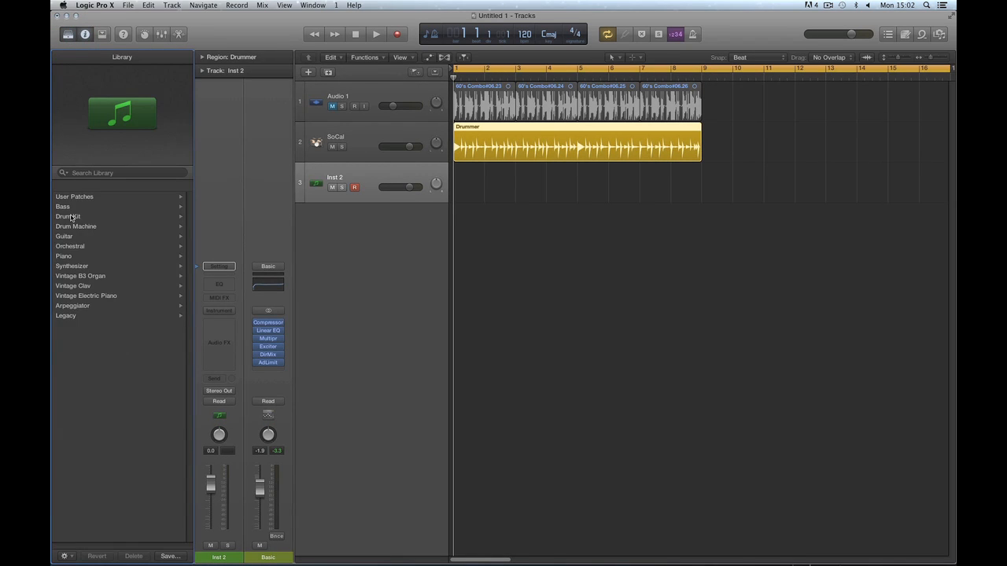
click(66, 287)
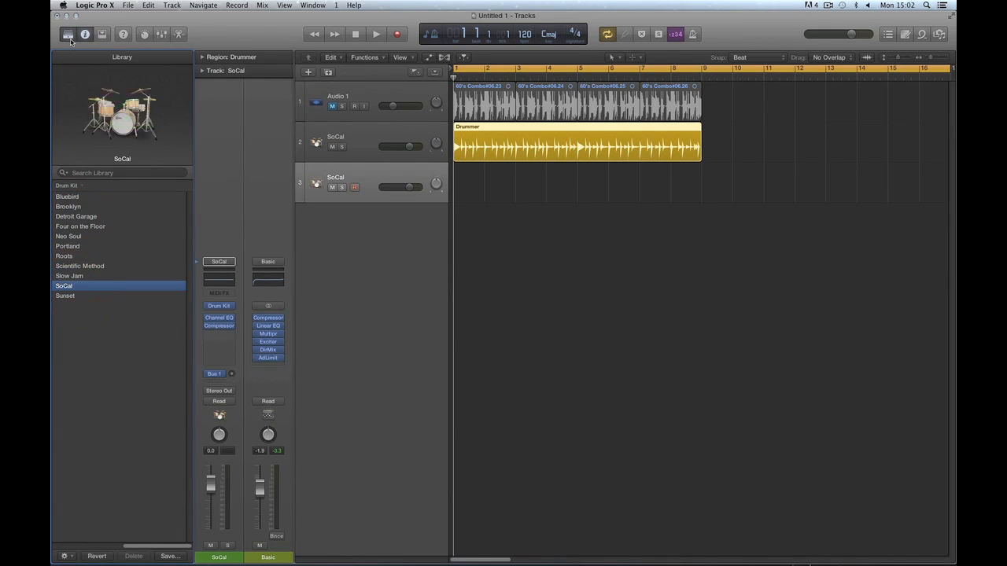
click(67, 34)
click(224, 155)
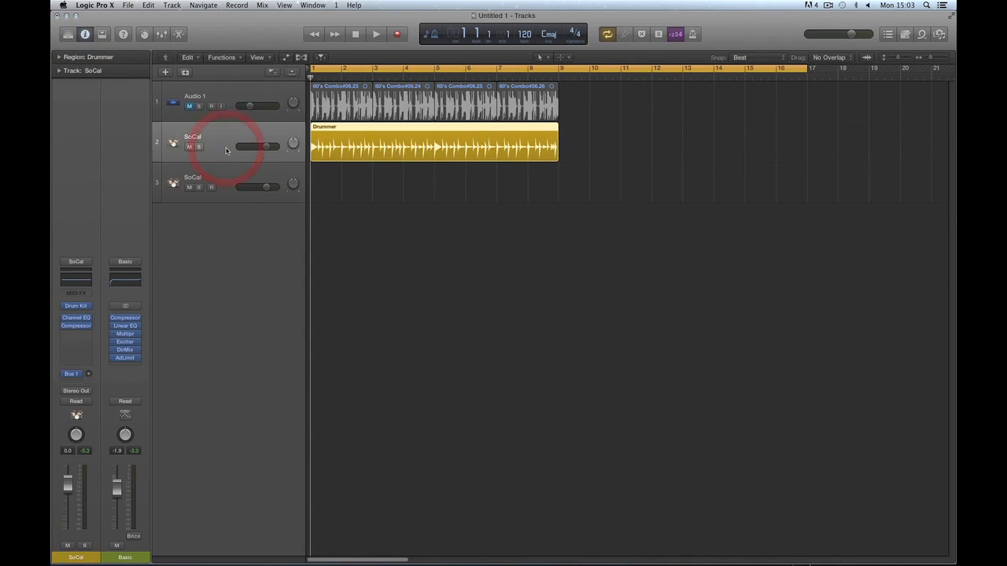
click(75, 305)
drag(182, 47, 794, 94)
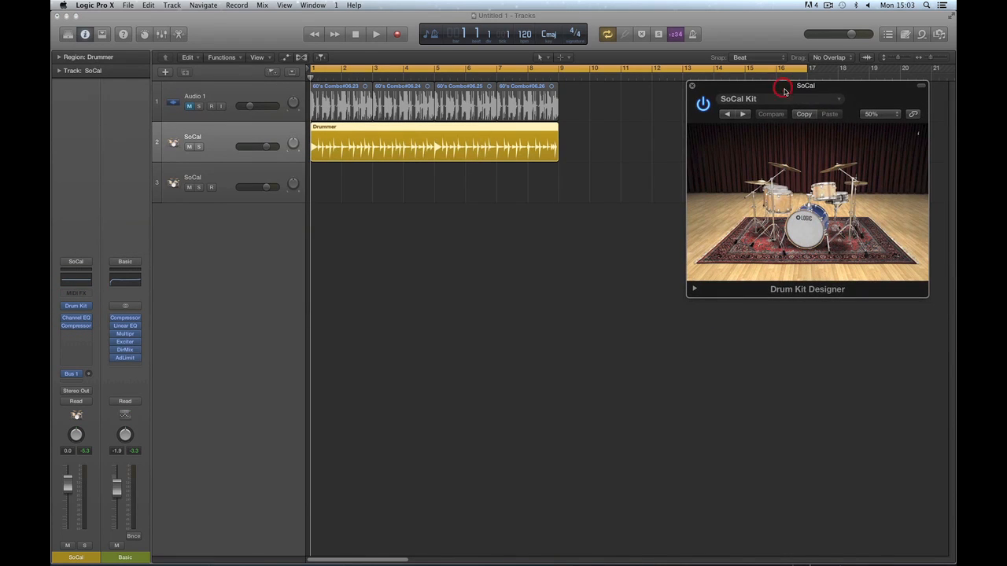
click(218, 179)
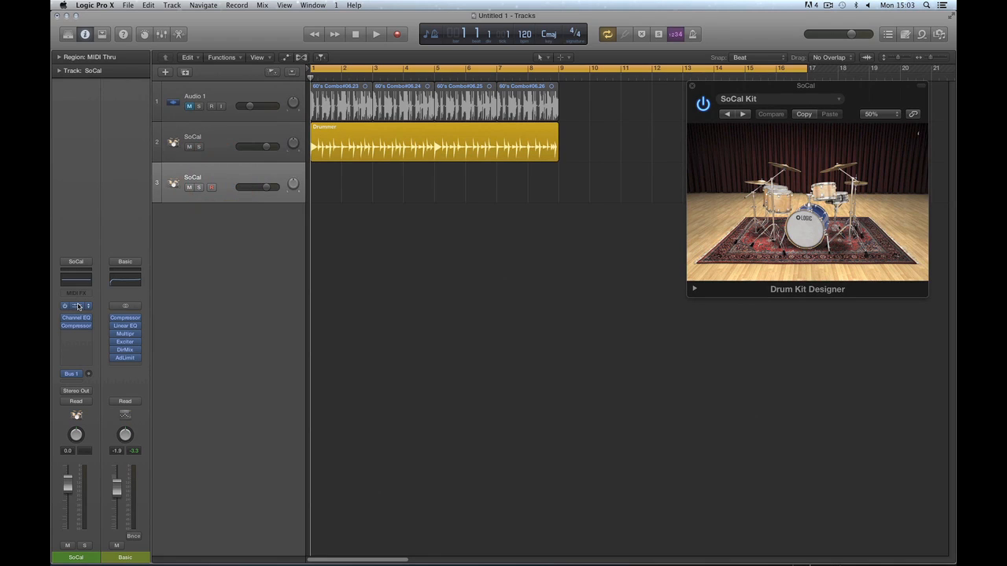
click(76, 305)
drag(133, 41, 742, 323)
click(224, 138)
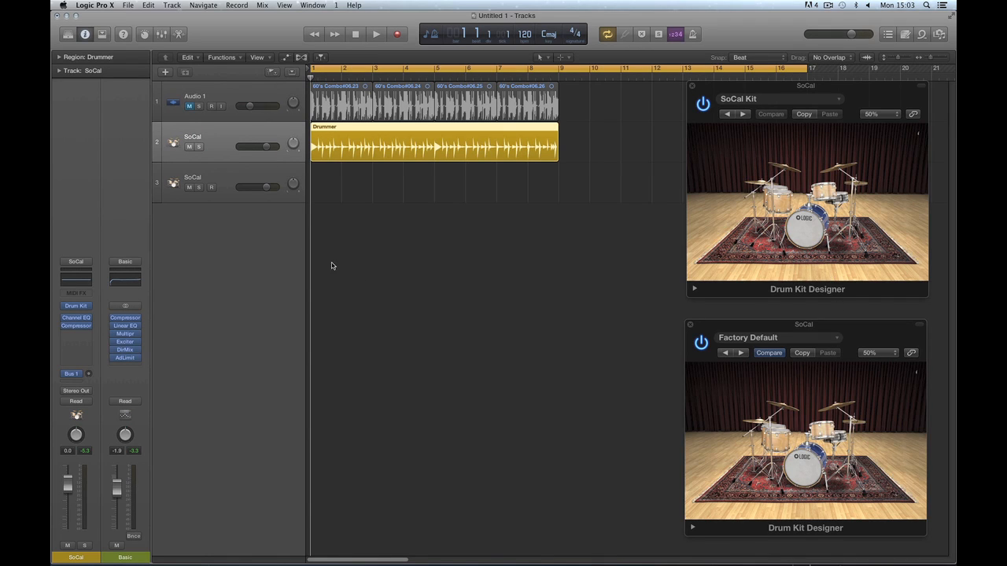
click(233, 179)
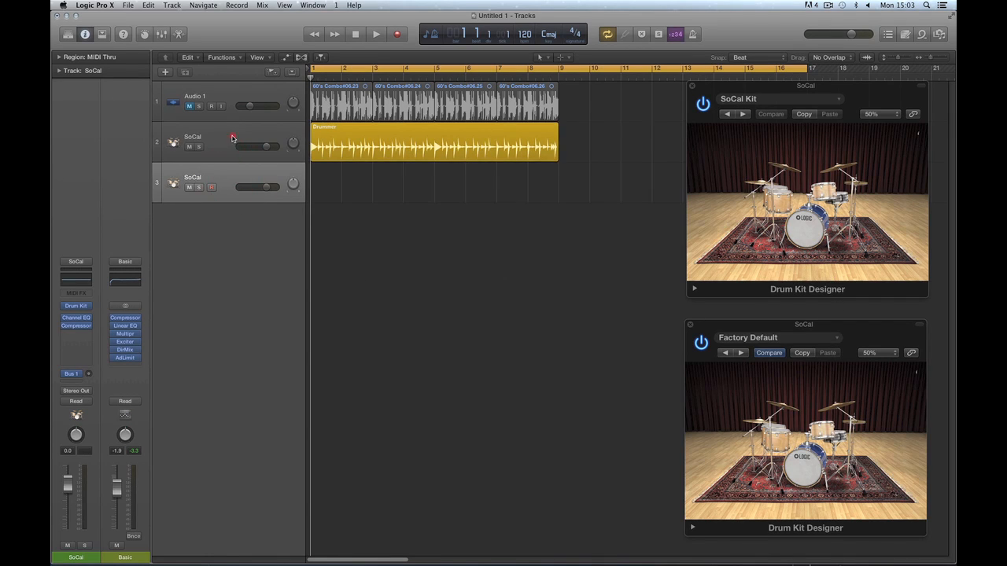
click(232, 139)
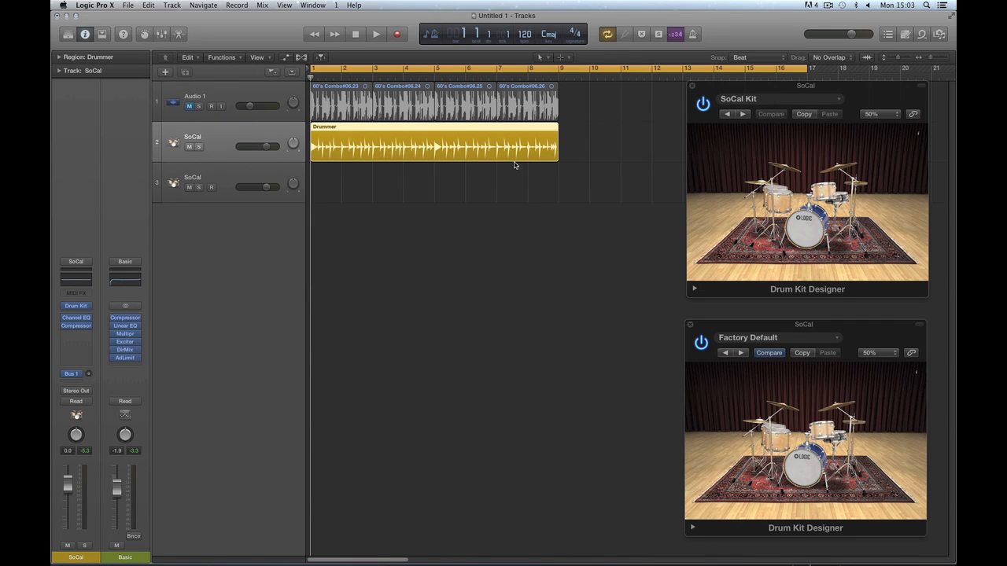
click(478, 130)
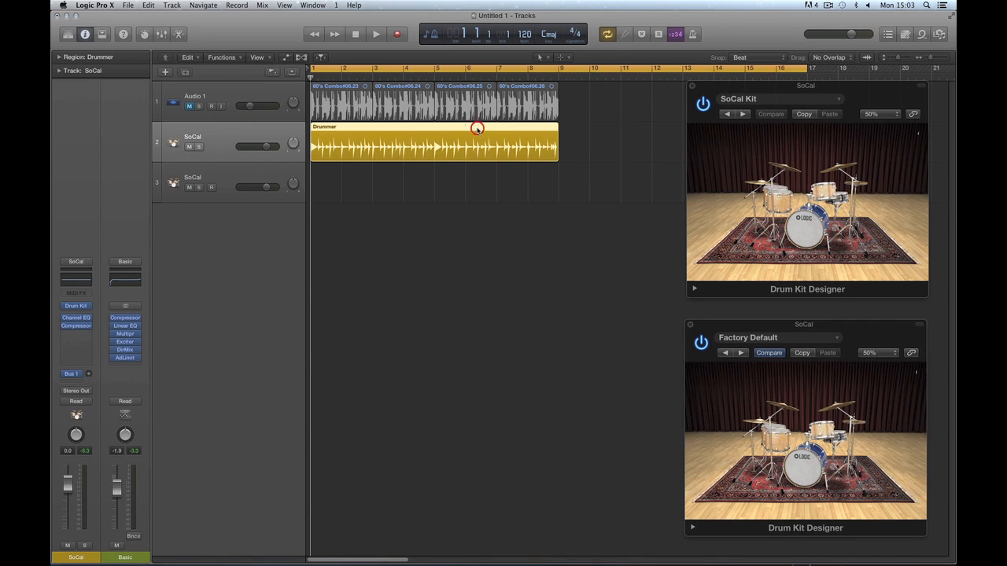
click(457, 195)
key(t)
click(461, 243)
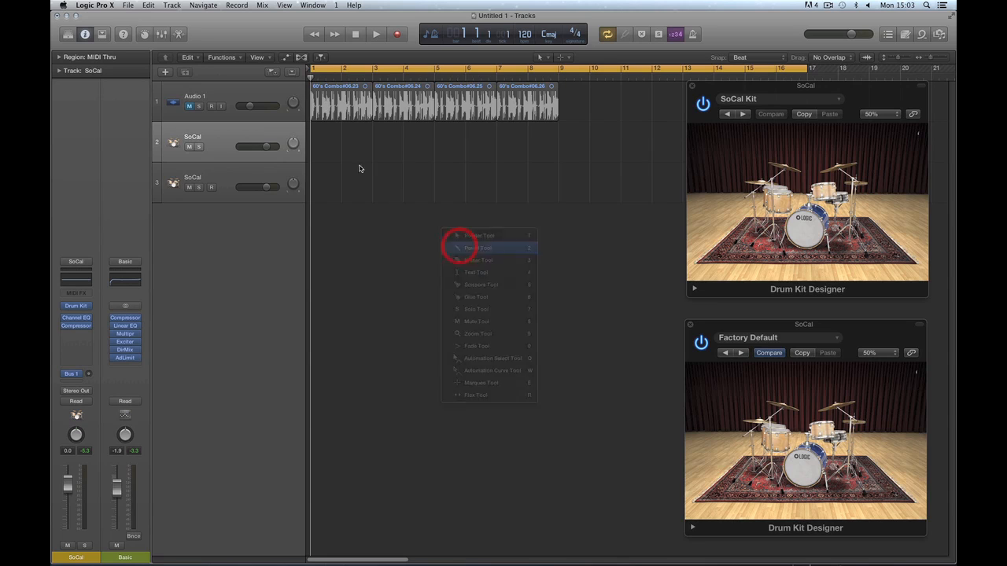
click(333, 149)
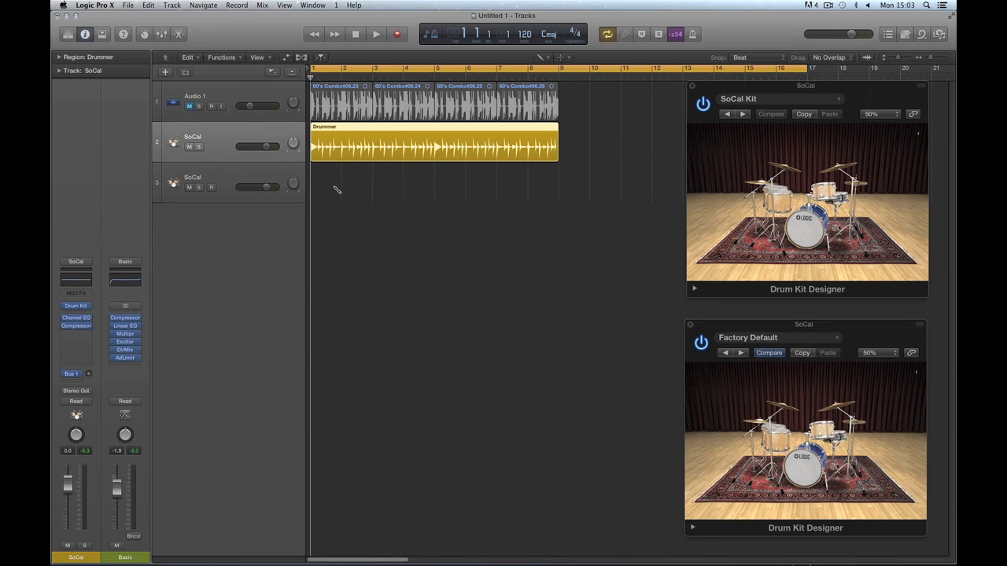
click(331, 183)
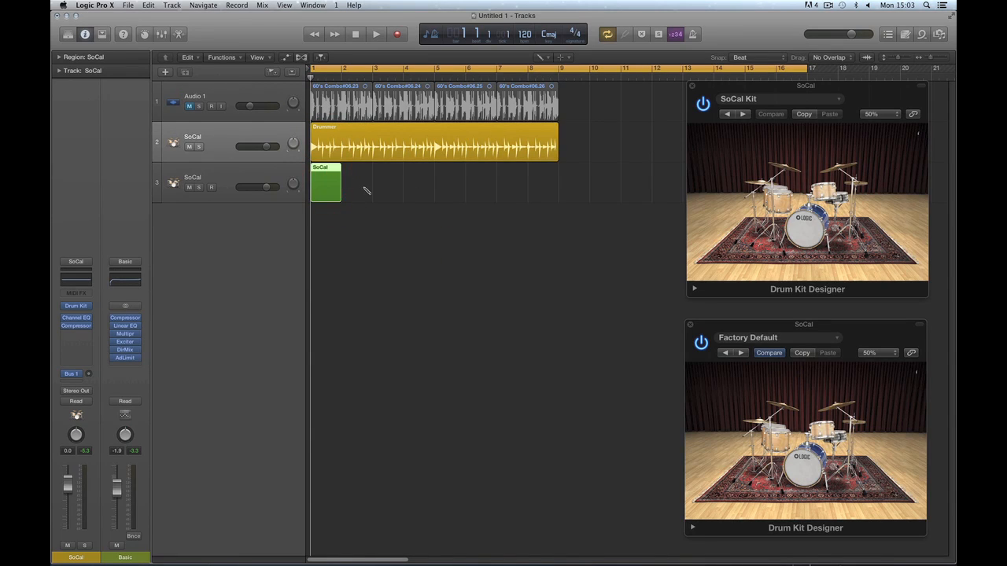
key(Delete)
key(t)
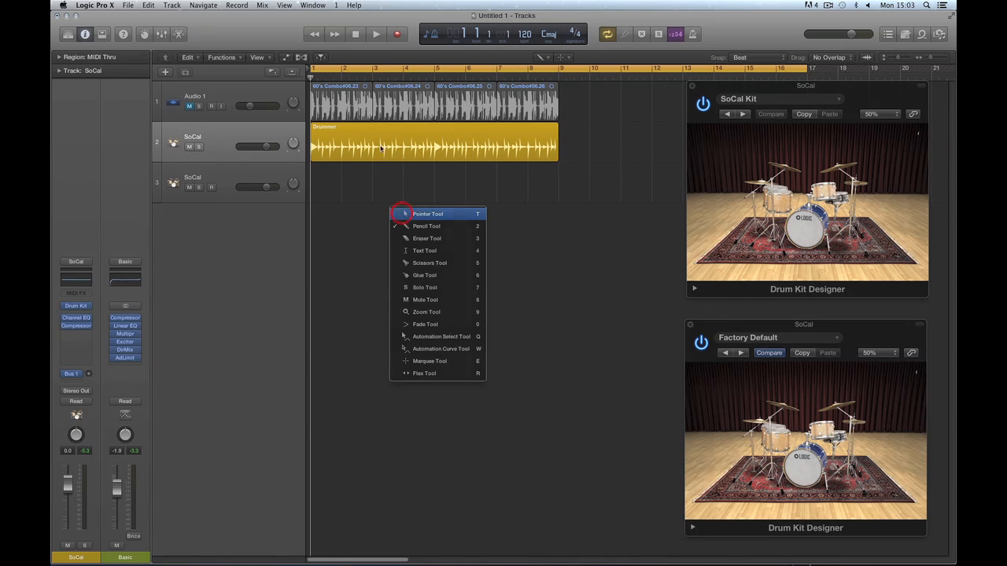
click(401, 214)
click(379, 139)
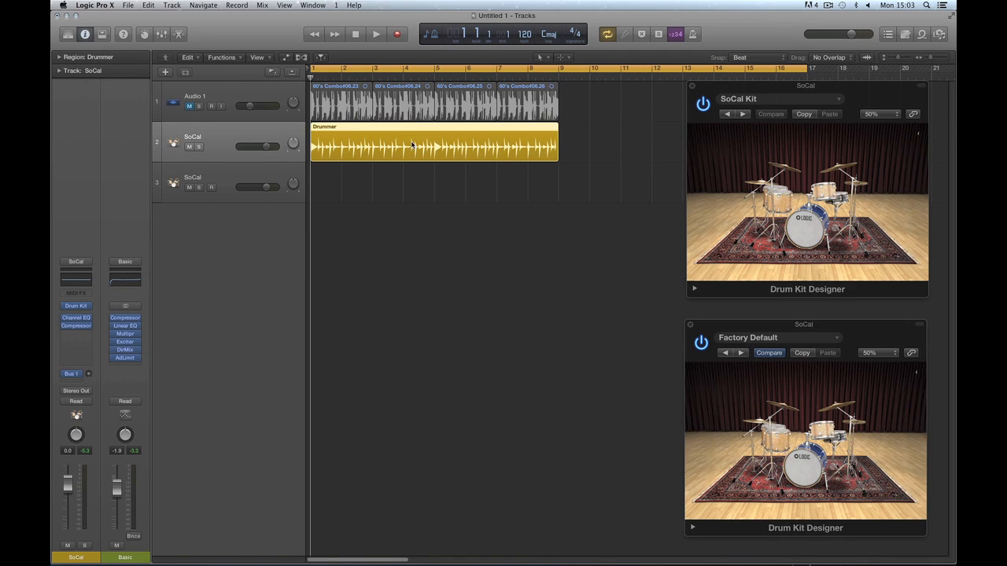
click(786, 87)
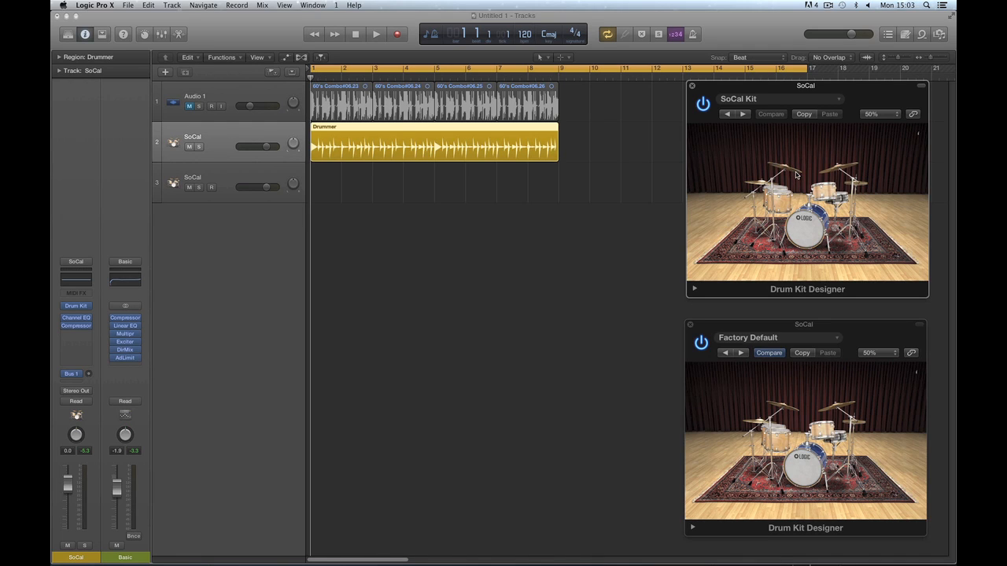
click(464, 129)
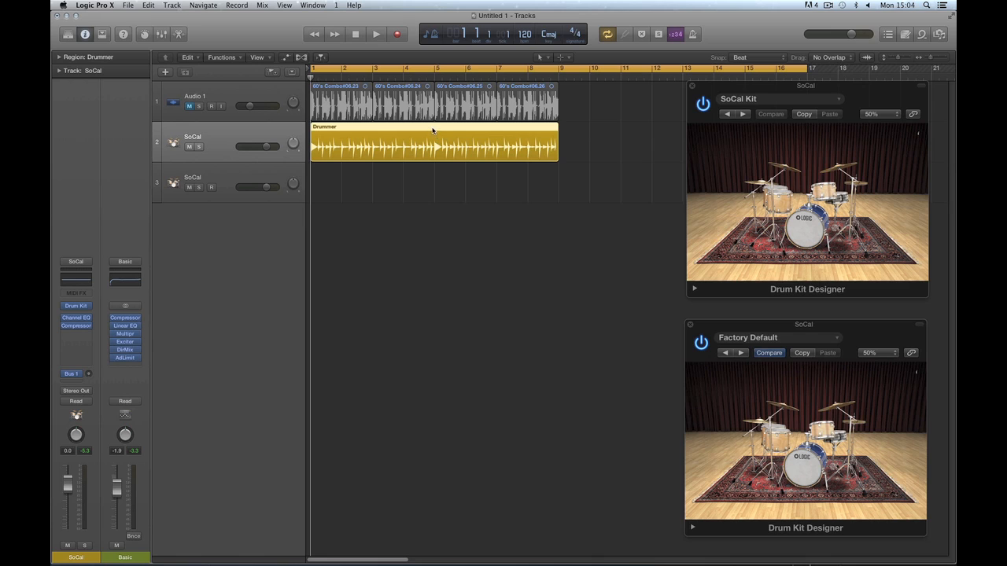
Copy the Drummer region to bar 1 of track 3 and open its MIDI notes.
drag(432, 131, 431, 170)
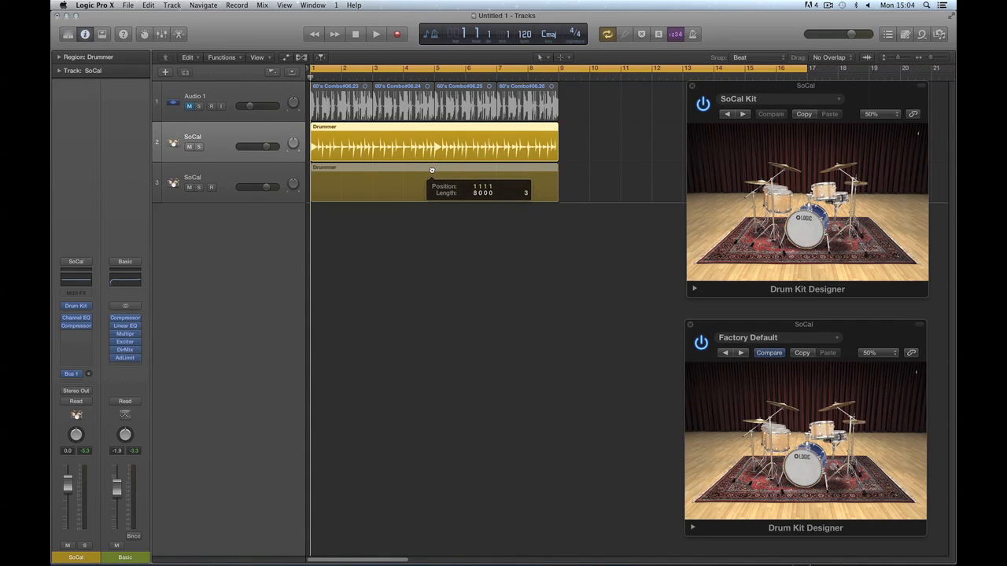
drag(431, 170, 431, 170)
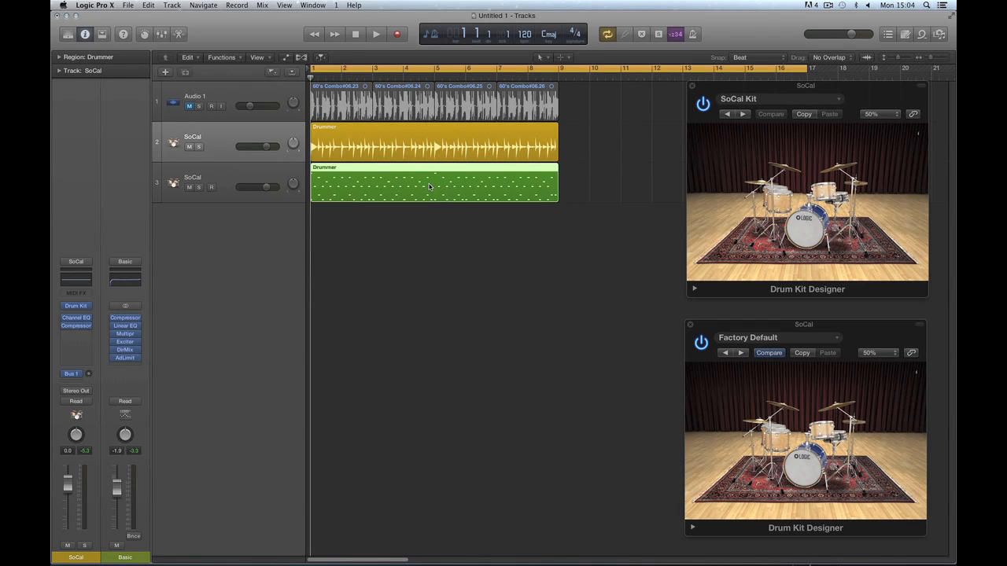
double_click(428, 186)
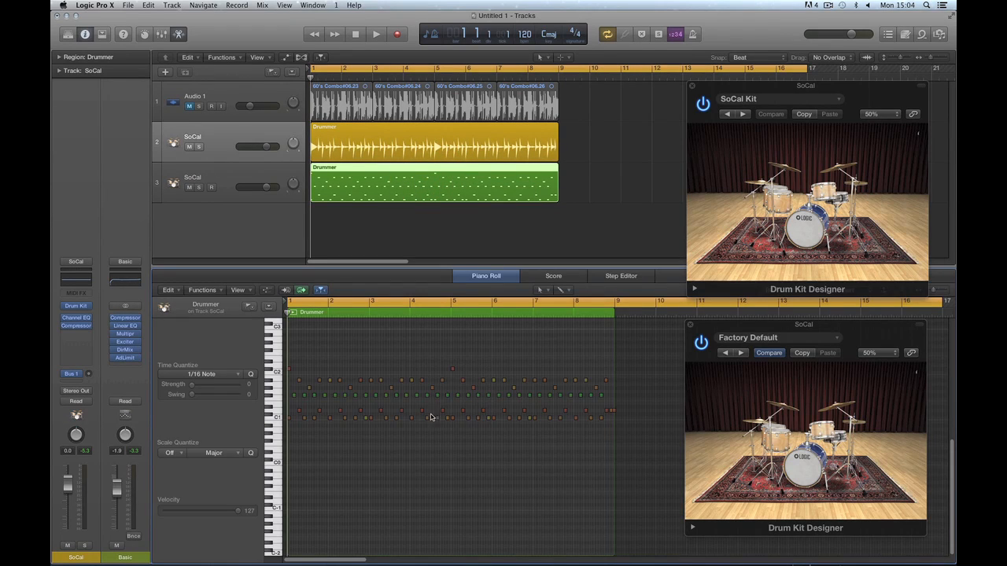
Compare the original region's drummer settings with the copy's notes, then solo track 2.
click(452, 140)
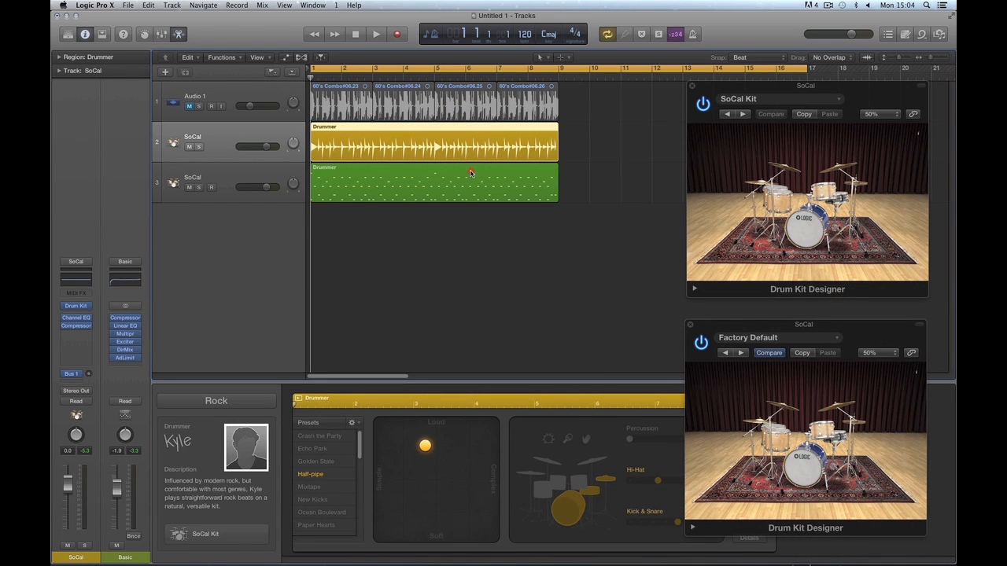
double_click(470, 172)
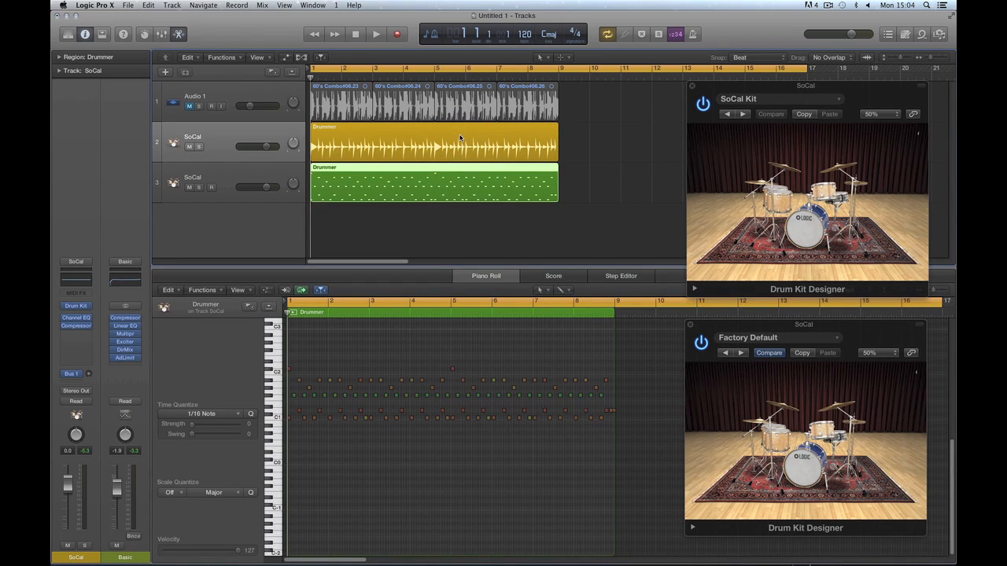
click(460, 137)
double_click(498, 174)
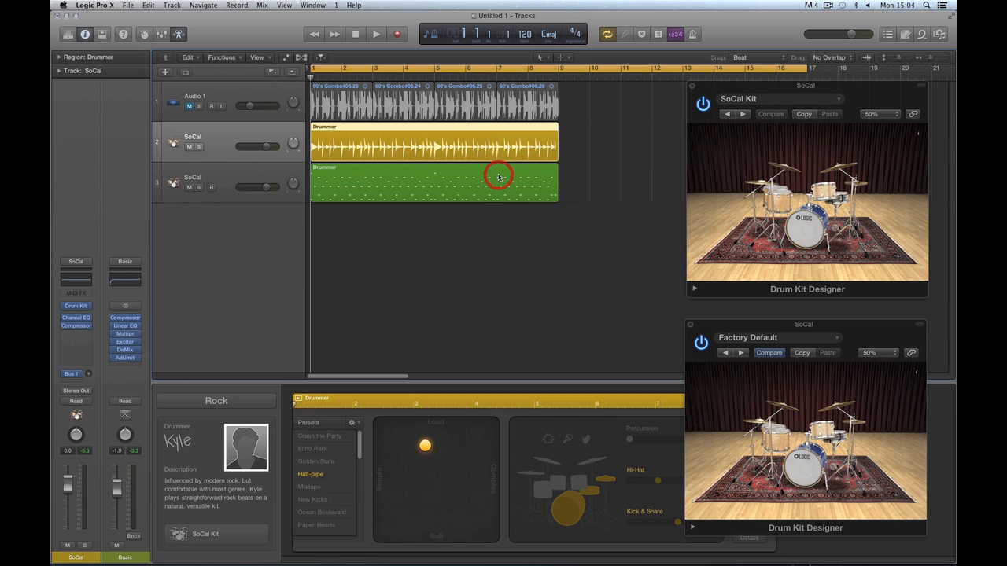
click(476, 134)
click(474, 190)
click(469, 137)
click(199, 147)
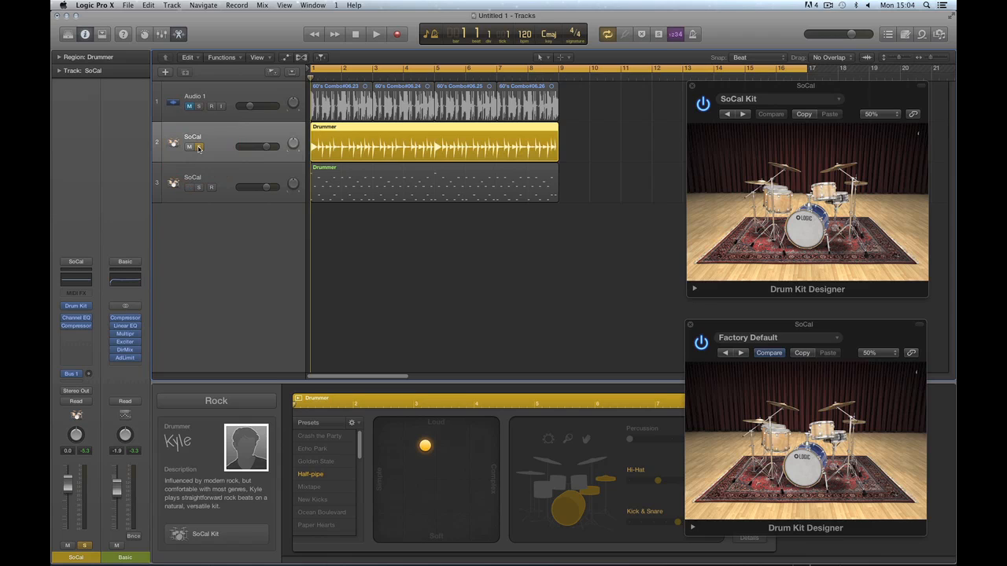
Audition track 3 soloed instead of track 2, then unsolo track 3.
key(space)
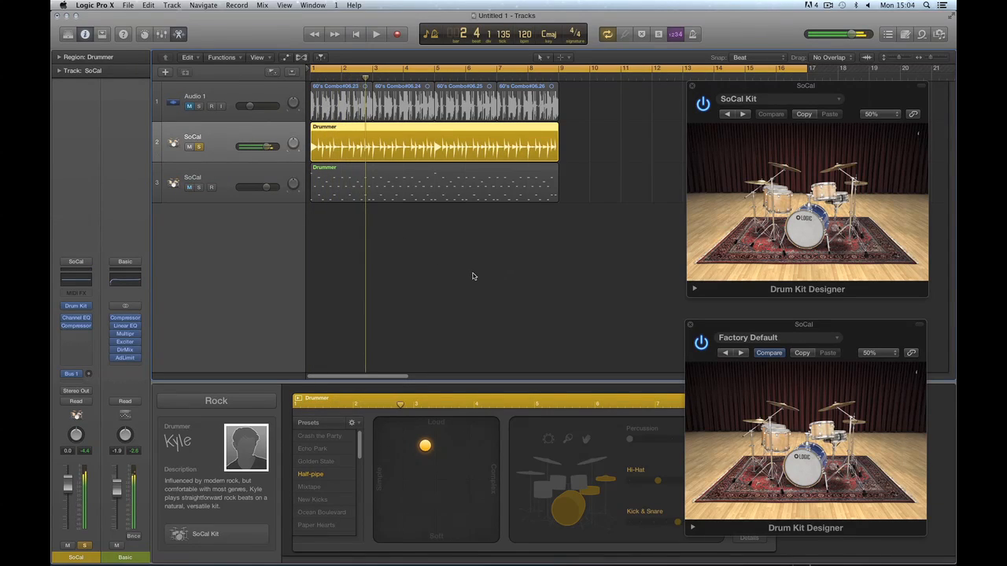
click(243, 179)
click(198, 186)
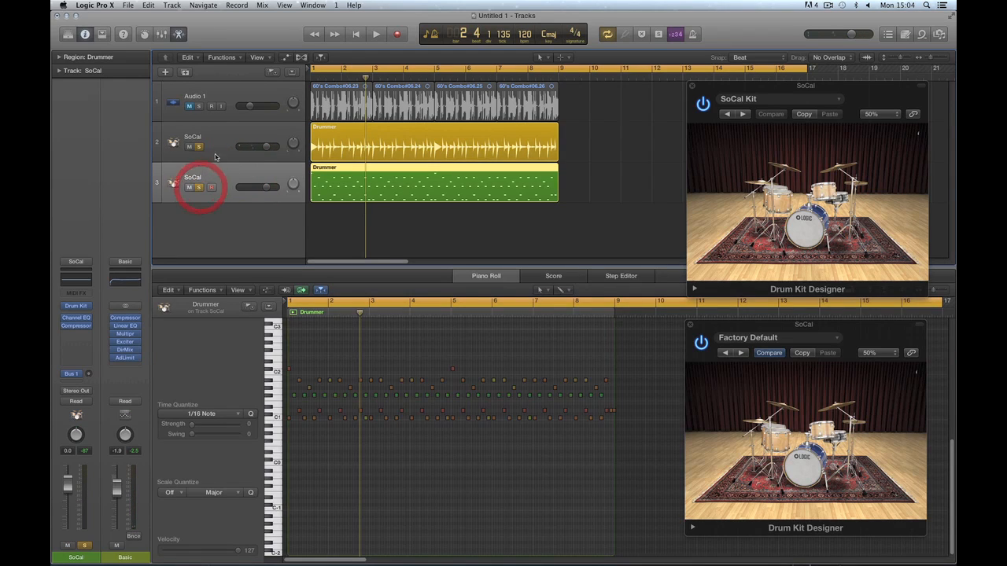
click(199, 147)
key(space)
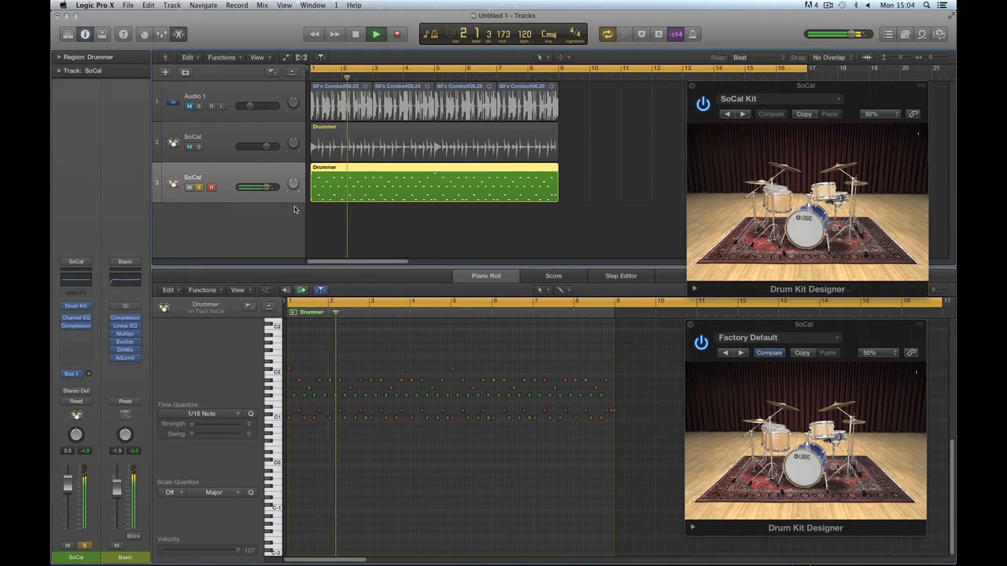
key(space)
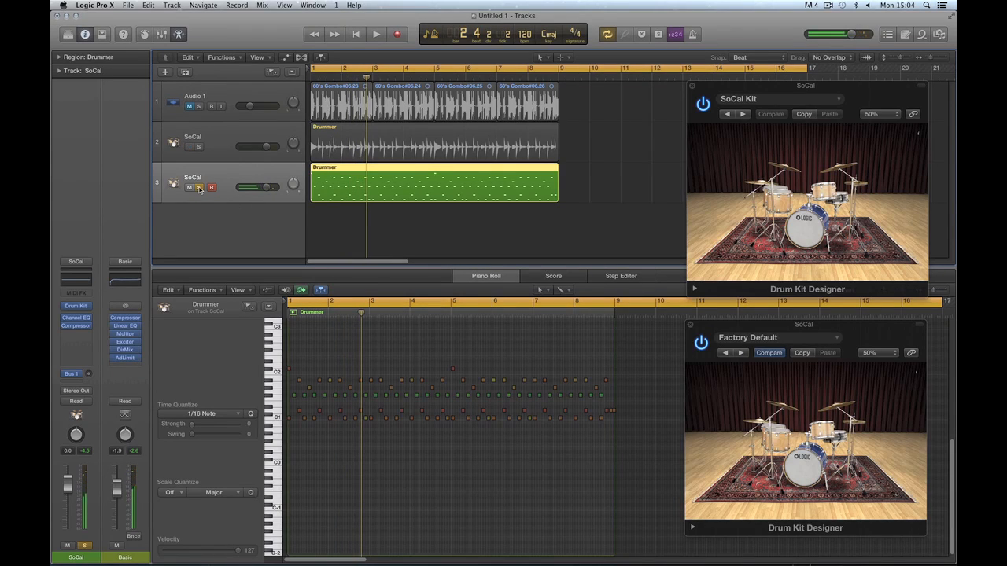
click(199, 187)
Delete the copied region from track 3 and close the SoCal Kit window.
click(381, 140)
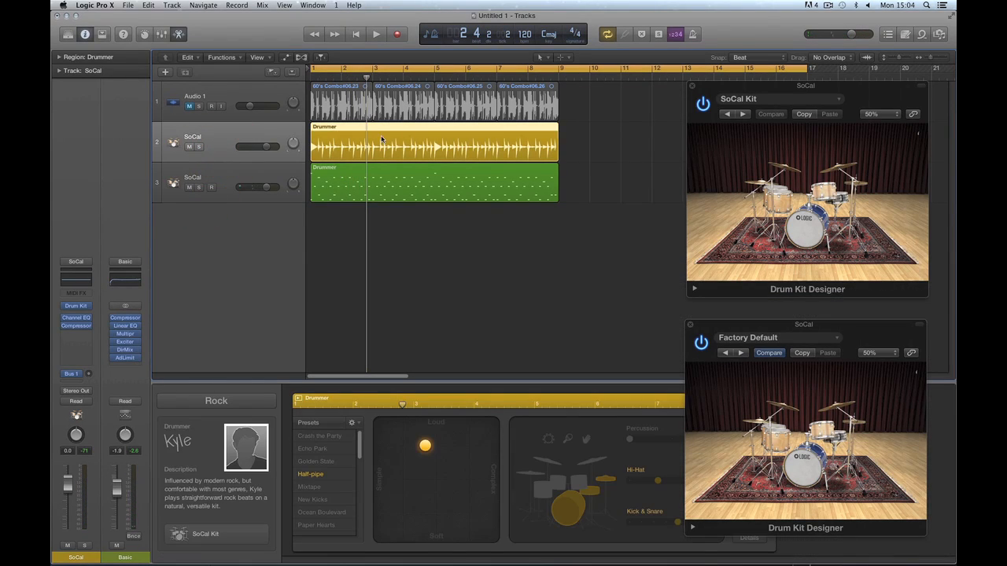
click(411, 169)
key(Delete)
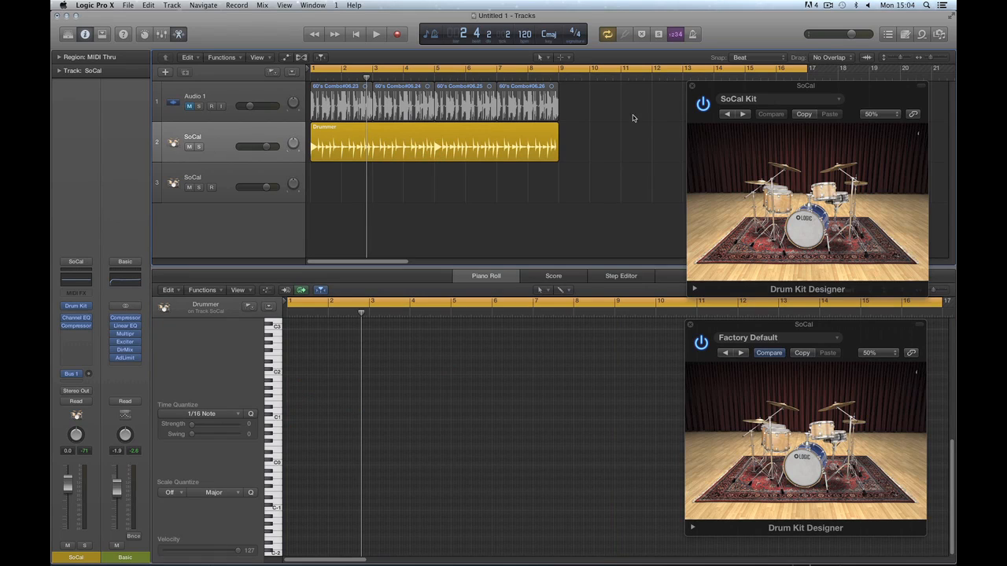
click(692, 86)
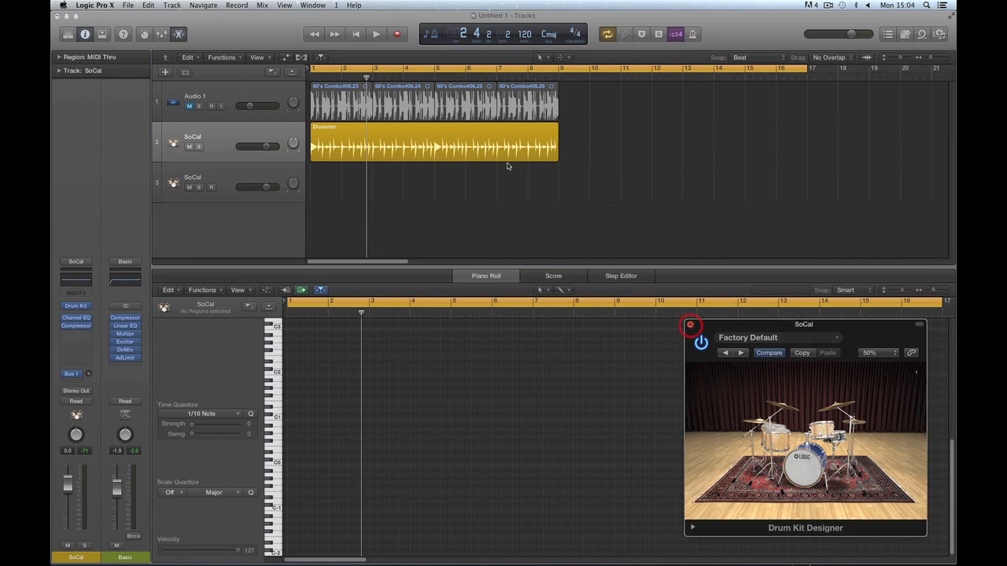
Close the last Drum Kit Designer window, select track 2's Drummer region, rewind, and adjust track heights.
click(689, 325)
click(476, 131)
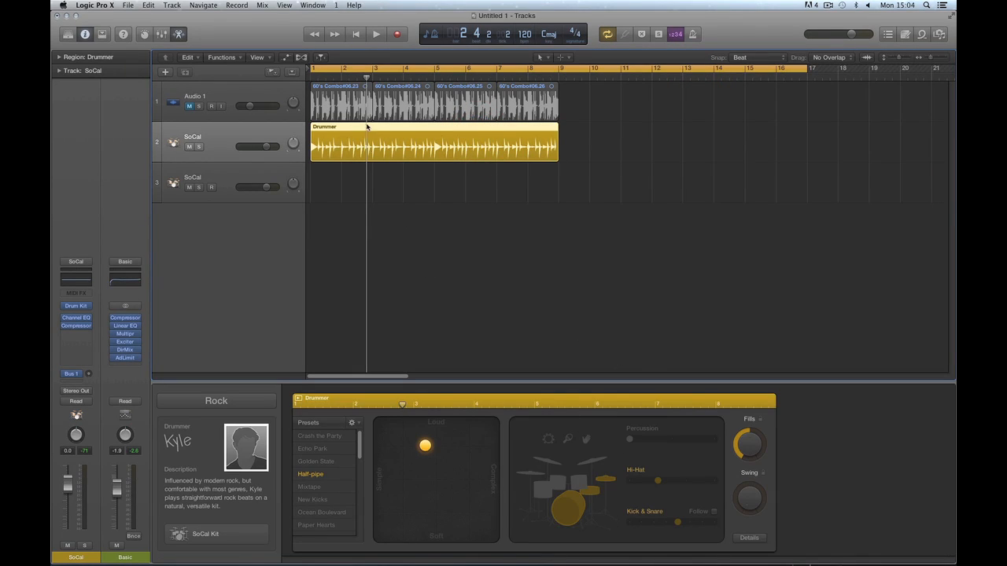
click(357, 36)
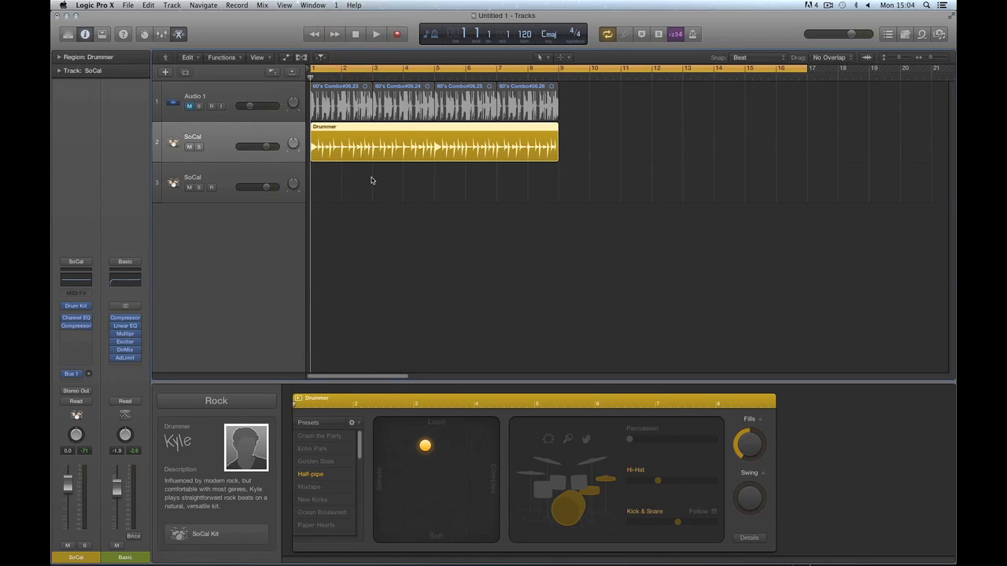
key(super+Down)
key(super+Down)
key(super+Down)
key(super+Down)
key(super+Down)
key(super+Down)
key(super+Down)
key(super+Down)
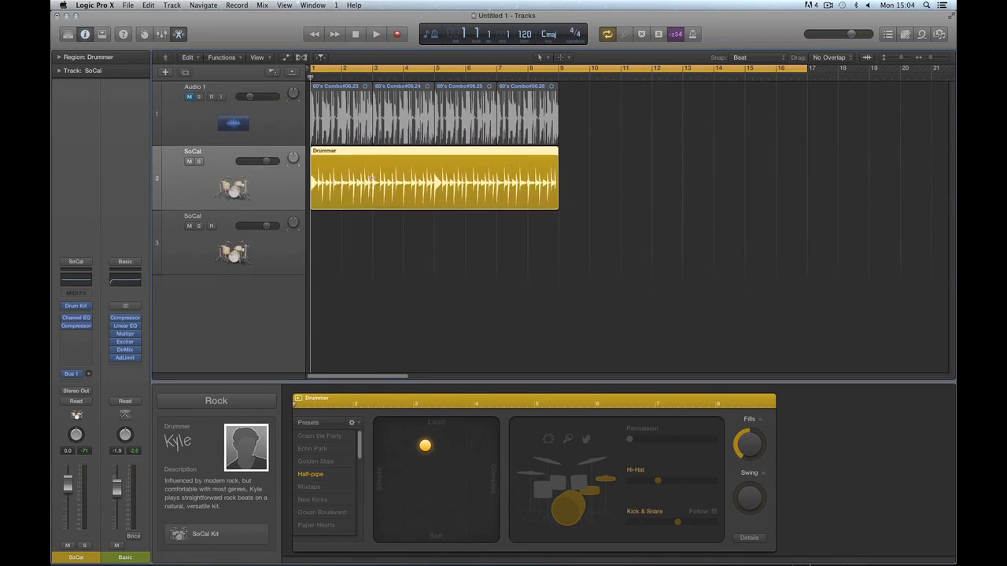
key(super+Up)
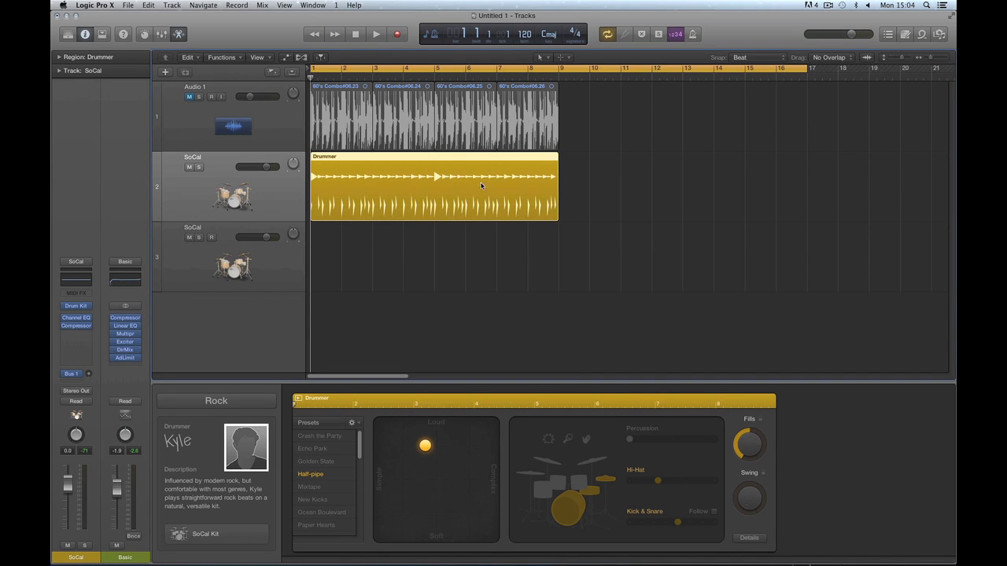
Browse the Alternative, Songwriter and R&B drummer genres, then return to Rock.
click(244, 402)
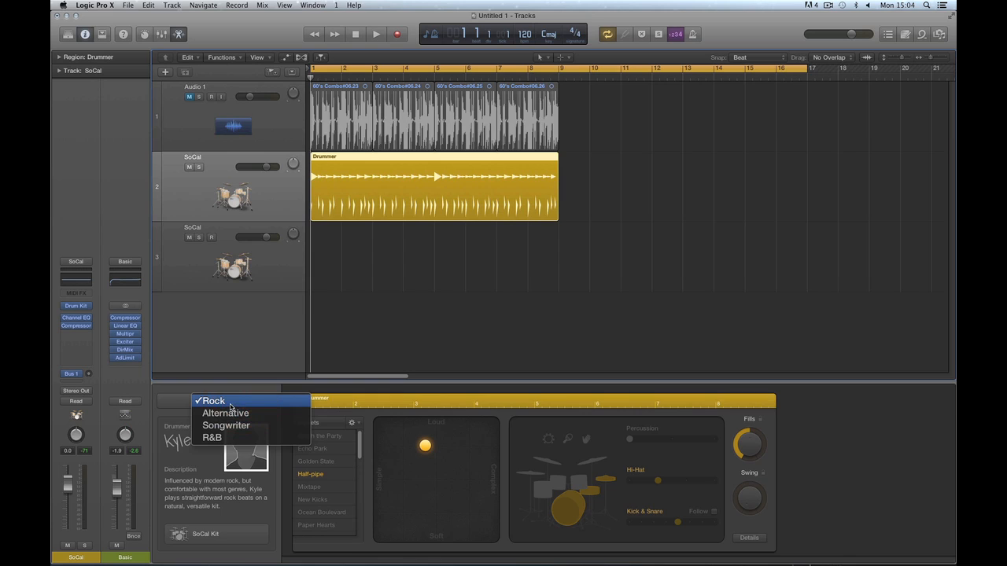
click(225, 402)
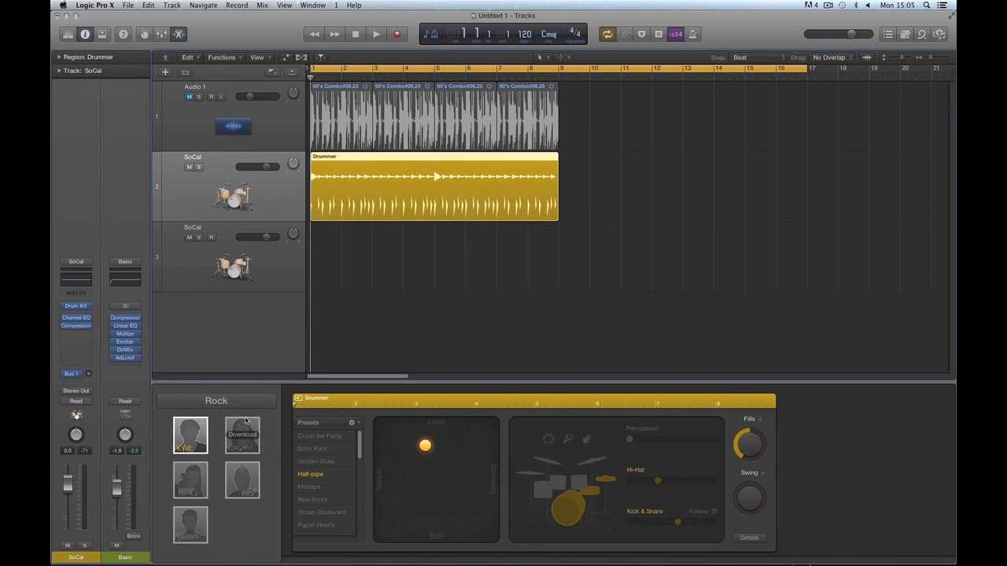
click(224, 401)
click(226, 413)
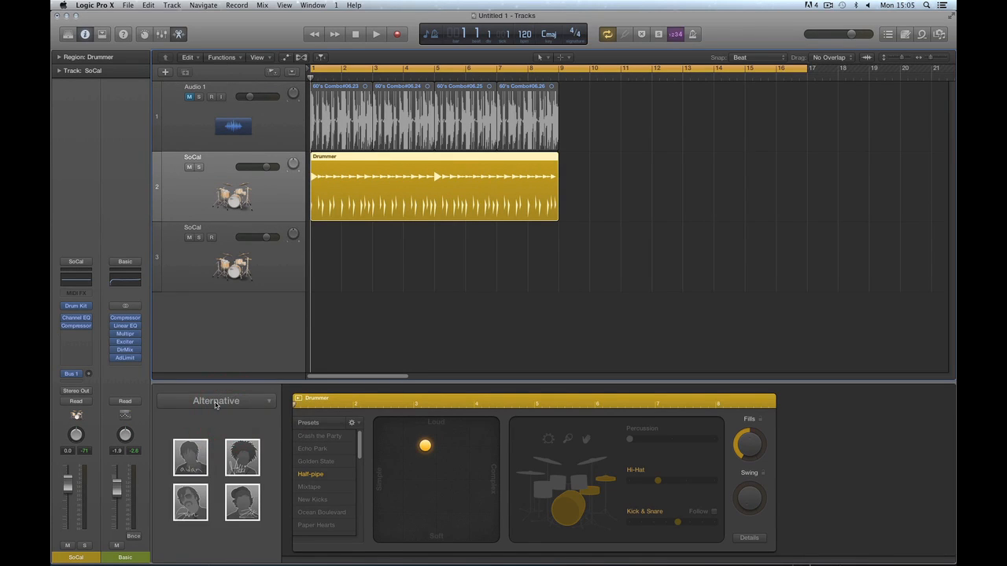
click(215, 403)
click(217, 413)
click(220, 403)
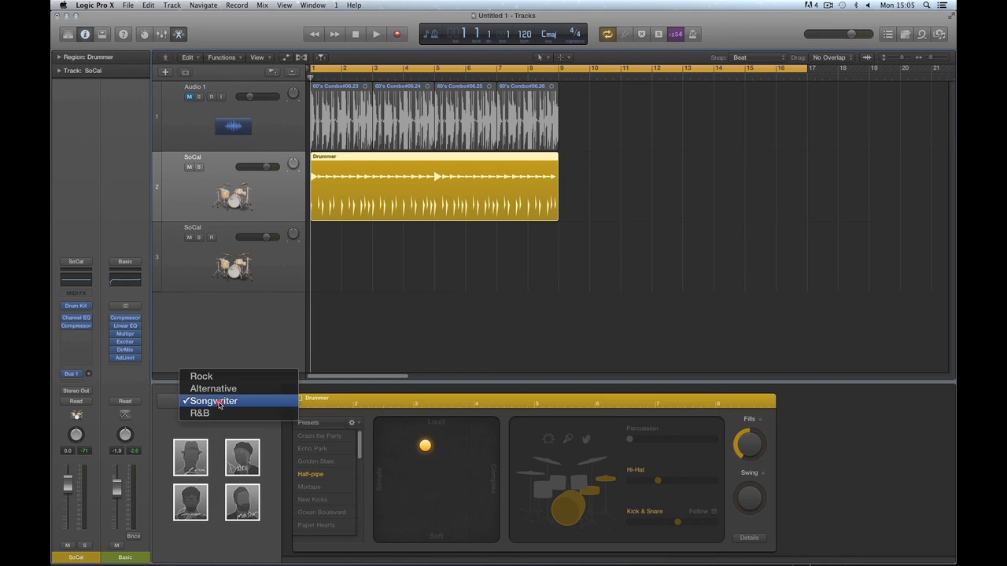
click(220, 414)
click(214, 401)
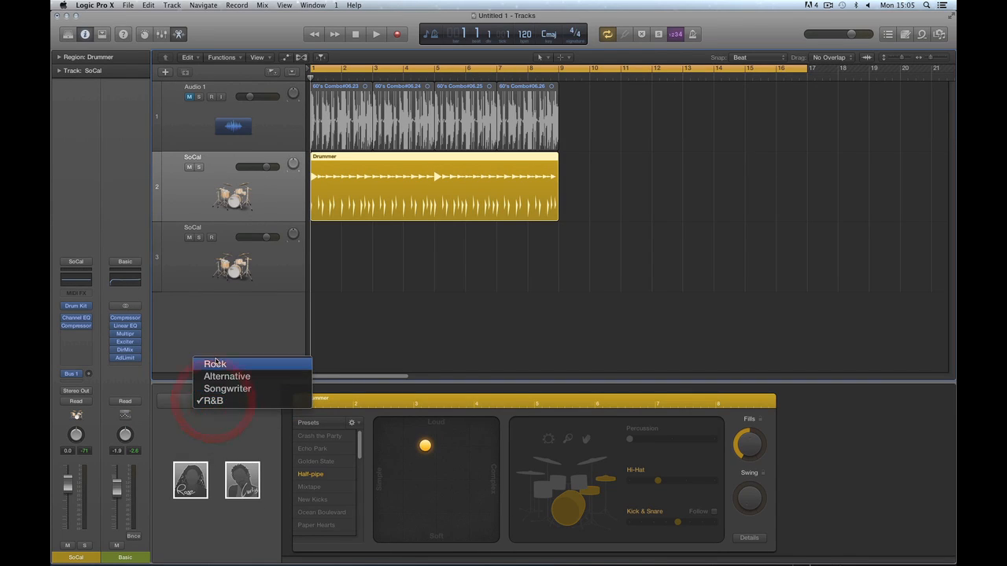
click(215, 363)
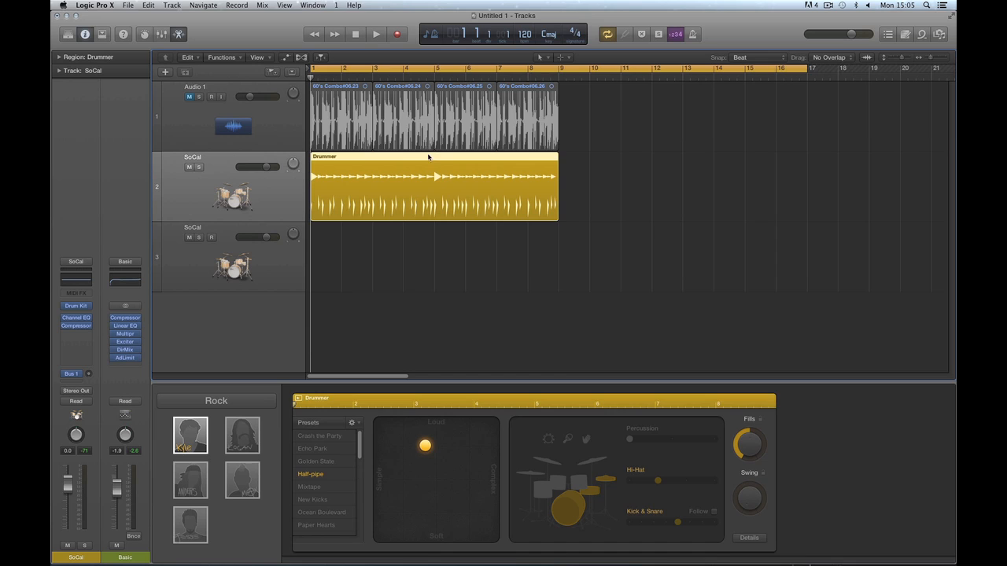
Replace the Drummer region with a new one drawn on track 2, and pick Kyle.
key(Delete)
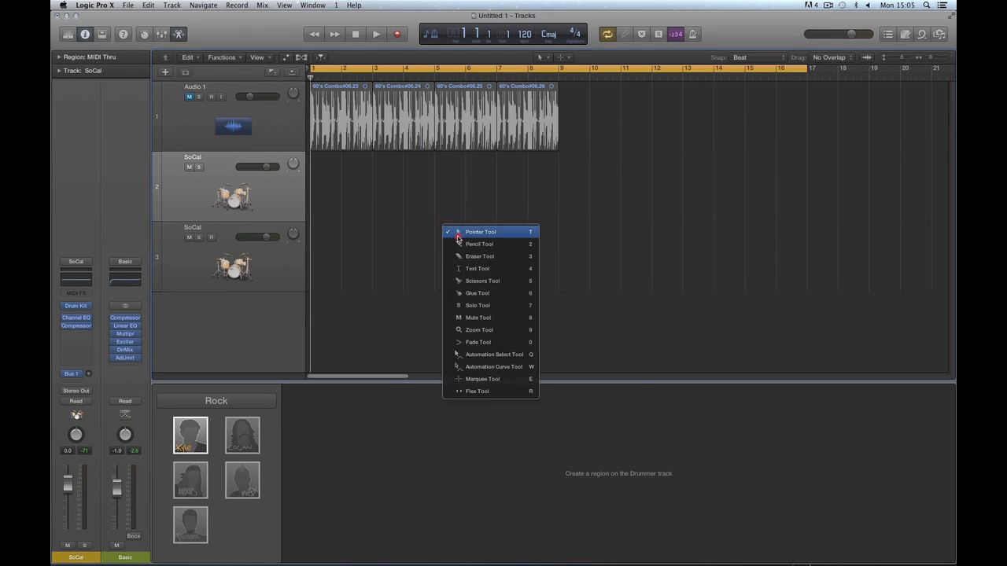
key(t)
click(460, 244)
click(330, 187)
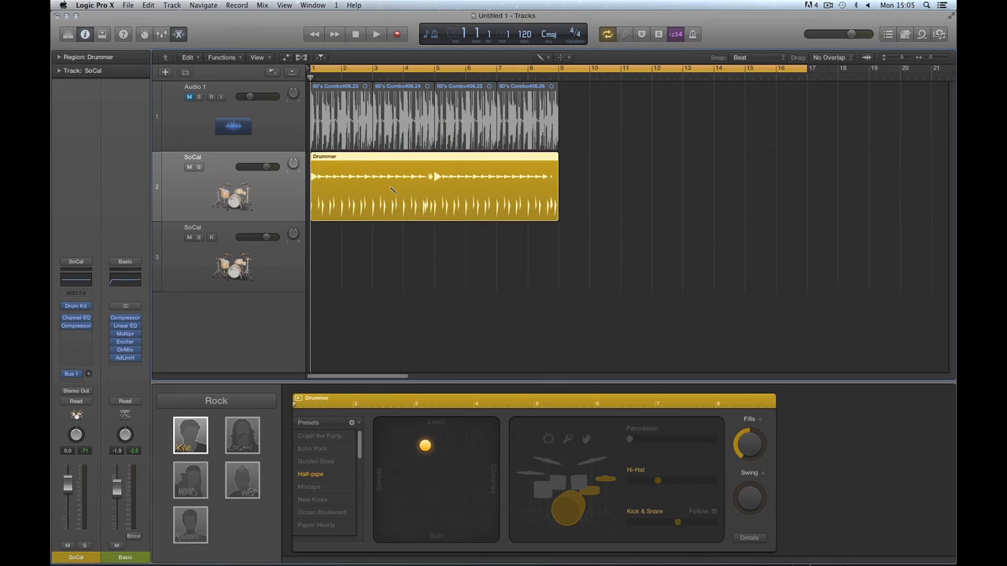
key(t)
click(411, 229)
click(192, 436)
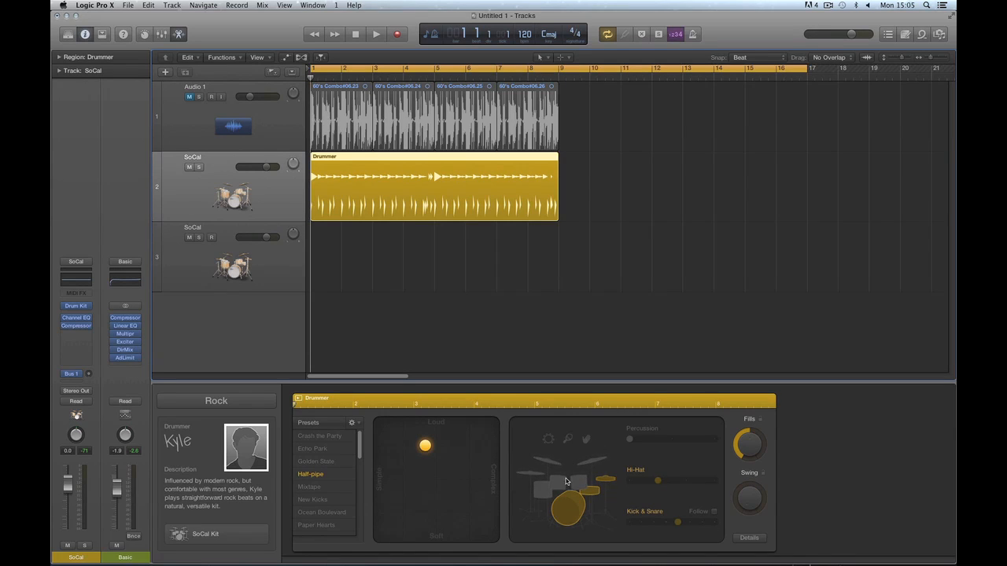
Enable the kick, push the XY puck toward Loud and Complex, and set Fills to zero.
click(562, 506)
drag(426, 448, 446, 450)
drag(450, 445, 471, 451)
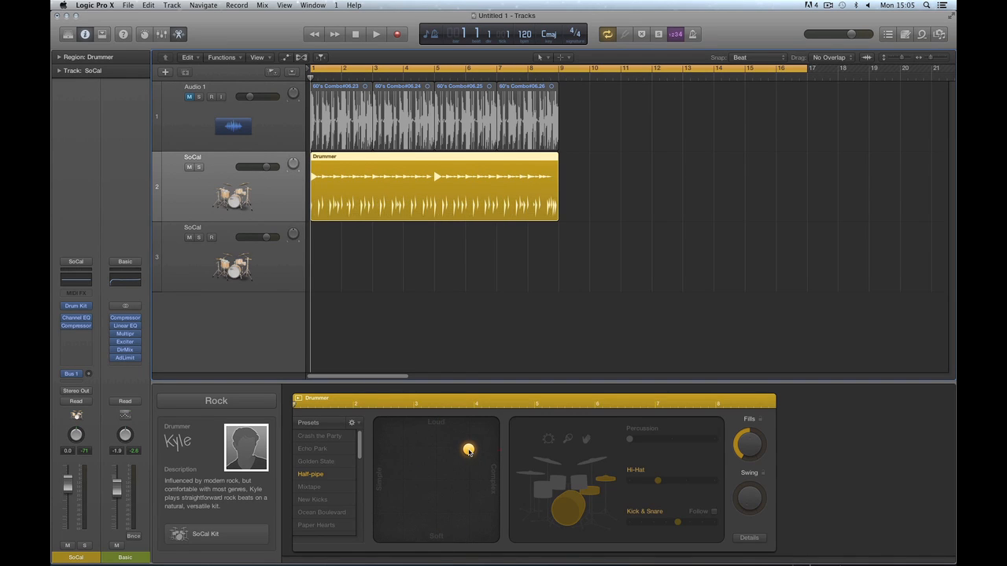
mouse_move(243, 434)
drag(749, 440, 777, 512)
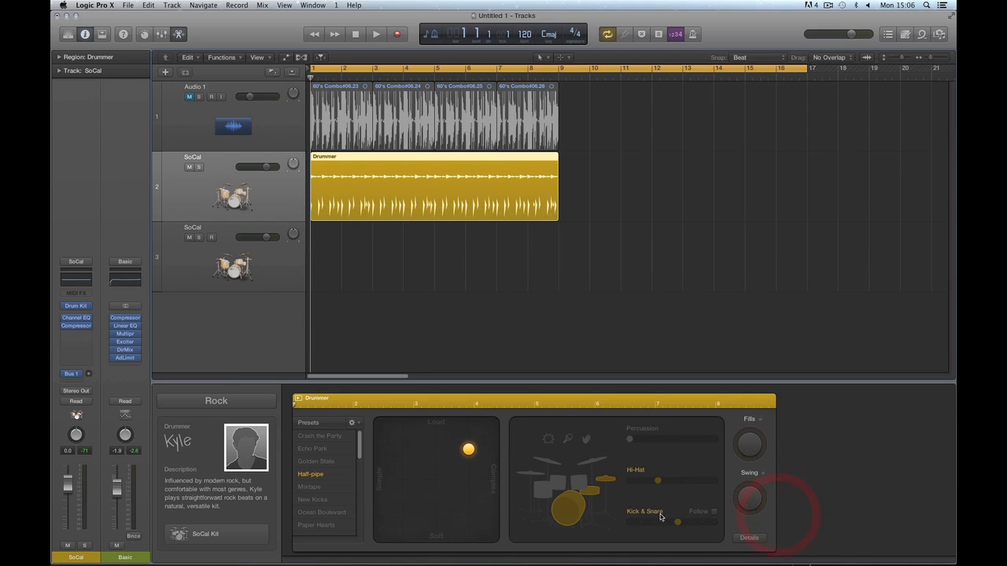
Mute both the hi-hat and kick & snare in the kit.
click(605, 480)
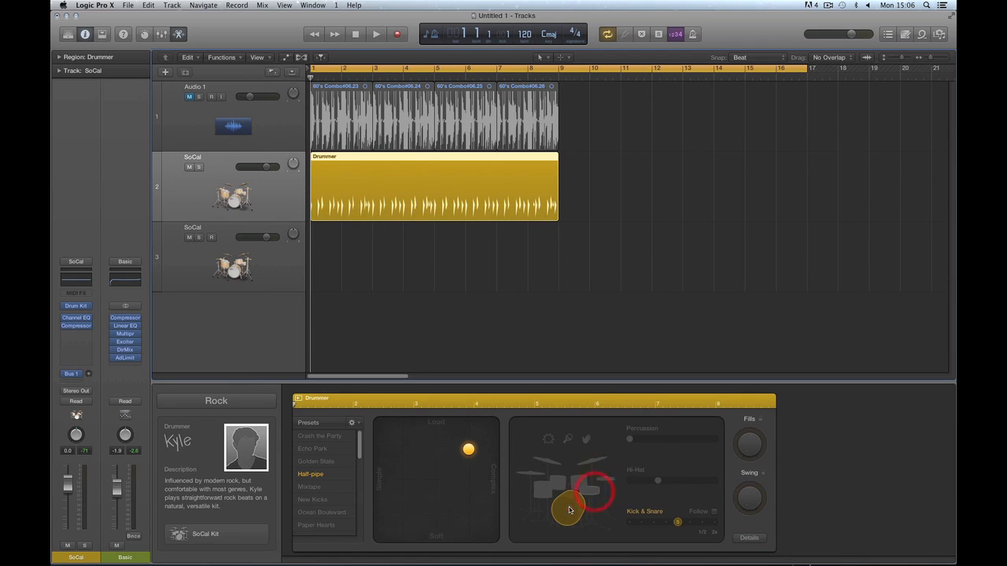
click(568, 506)
click(602, 480)
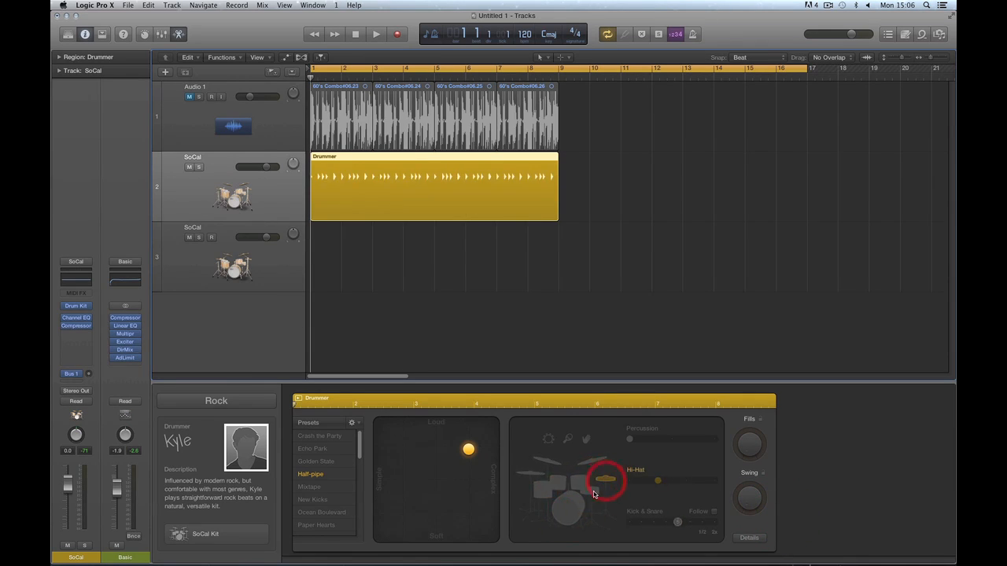
click(580, 502)
click(582, 495)
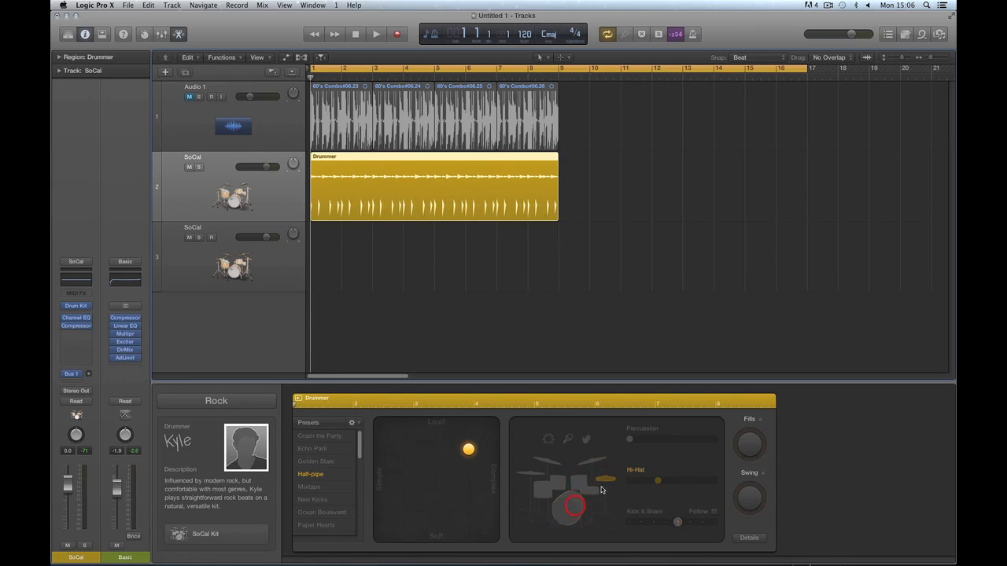
click(603, 478)
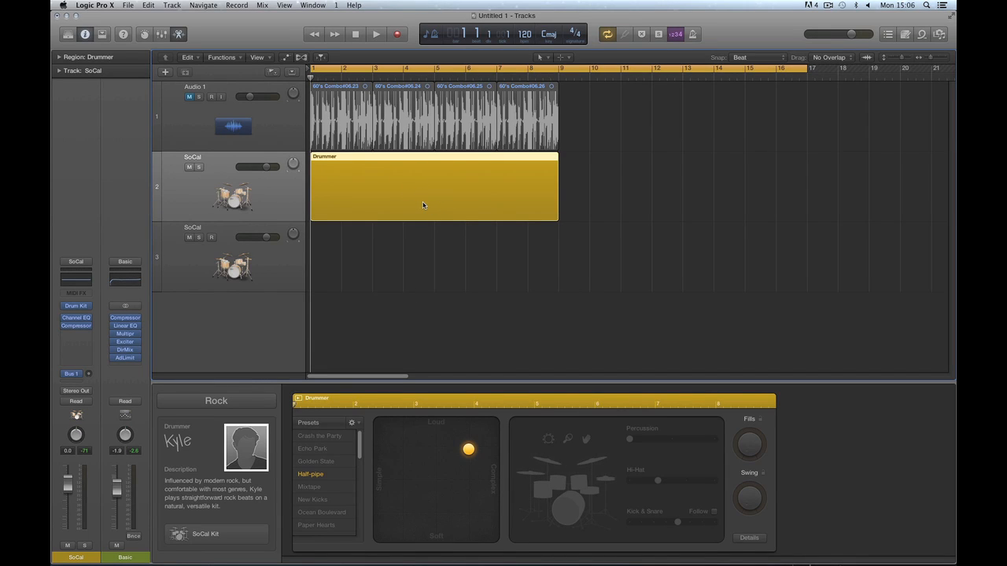
During playback, enable kick & snare at its lowest level and select the Drummer region.
key(space)
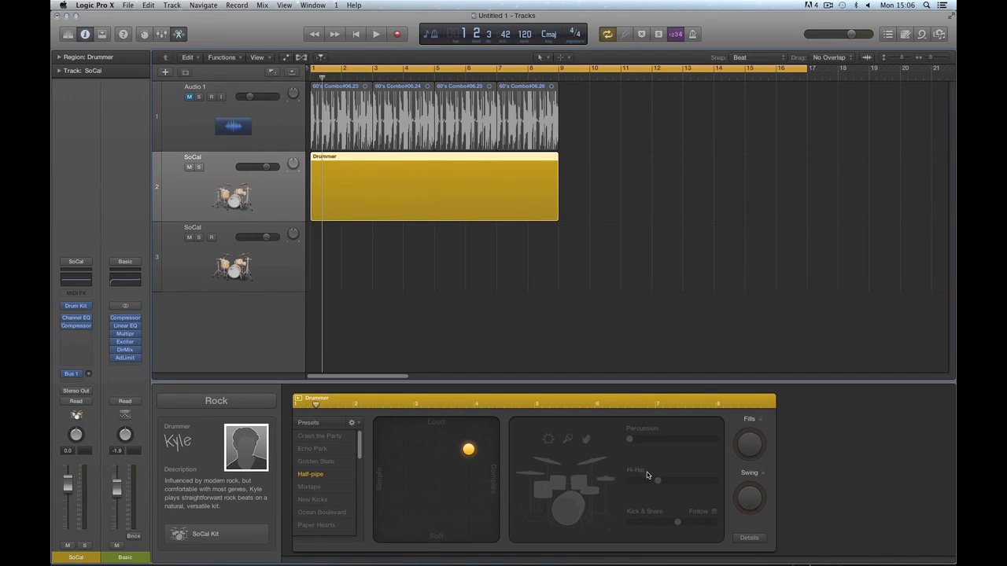
click(574, 507)
click(592, 494)
drag(677, 522, 627, 539)
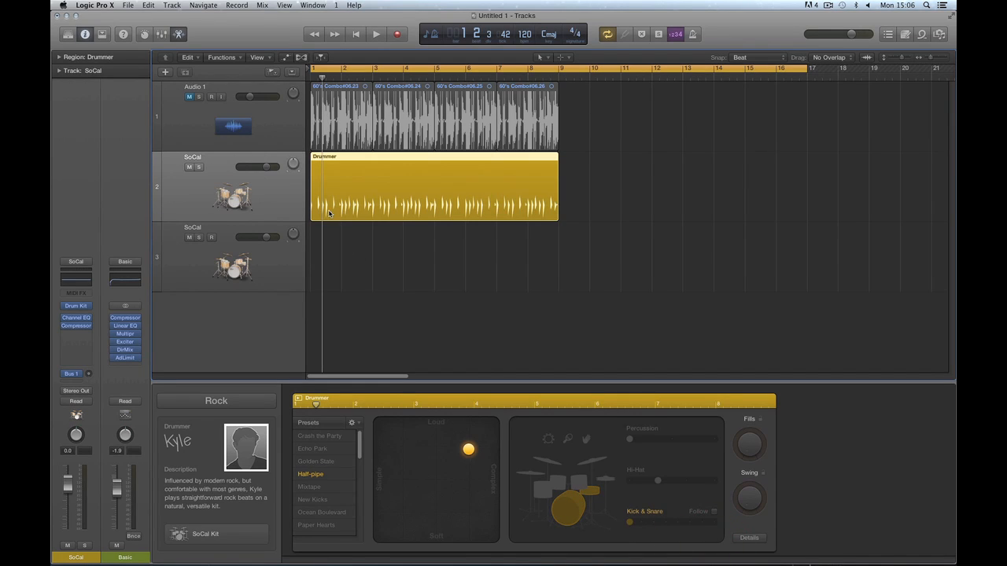
click(521, 209)
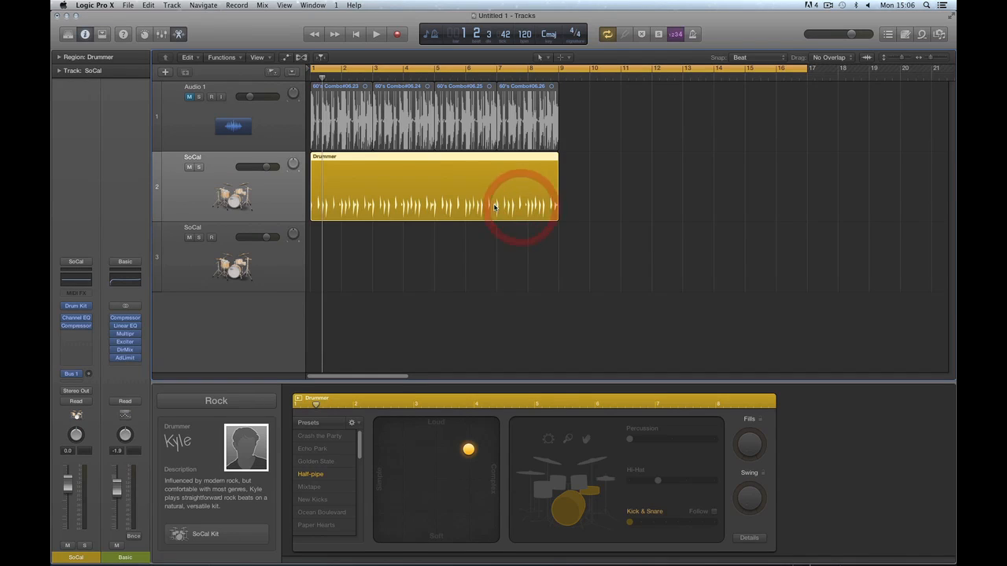
Try hi-hat, cymbals and toms in the pattern and raise kick & snare to 5.
click(607, 480)
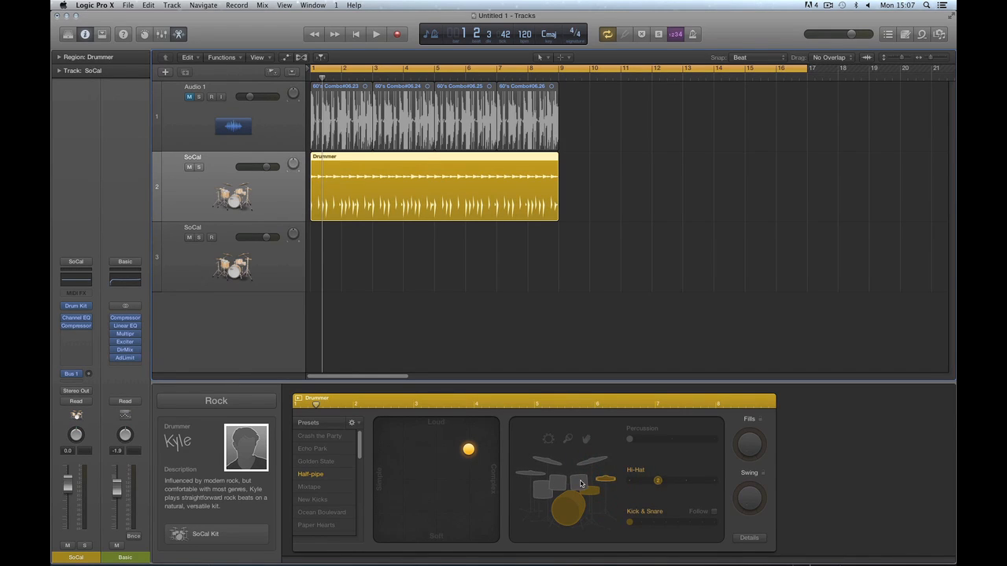
click(597, 463)
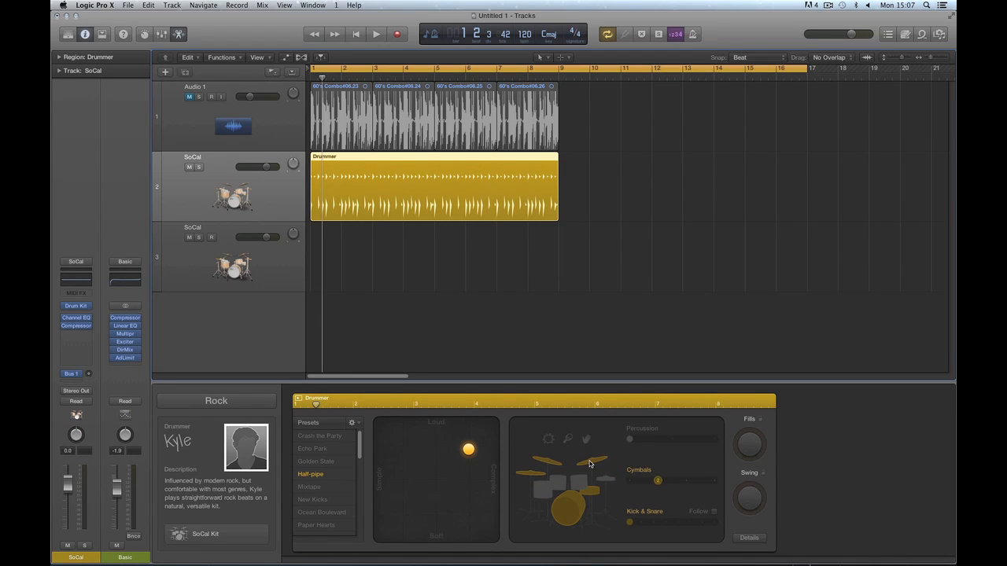
click(609, 479)
click(595, 463)
mouse_move(631, 523)
mouse_down()
mouse_move(688, 527)
mouse_move(629, 520)
mouse_up()
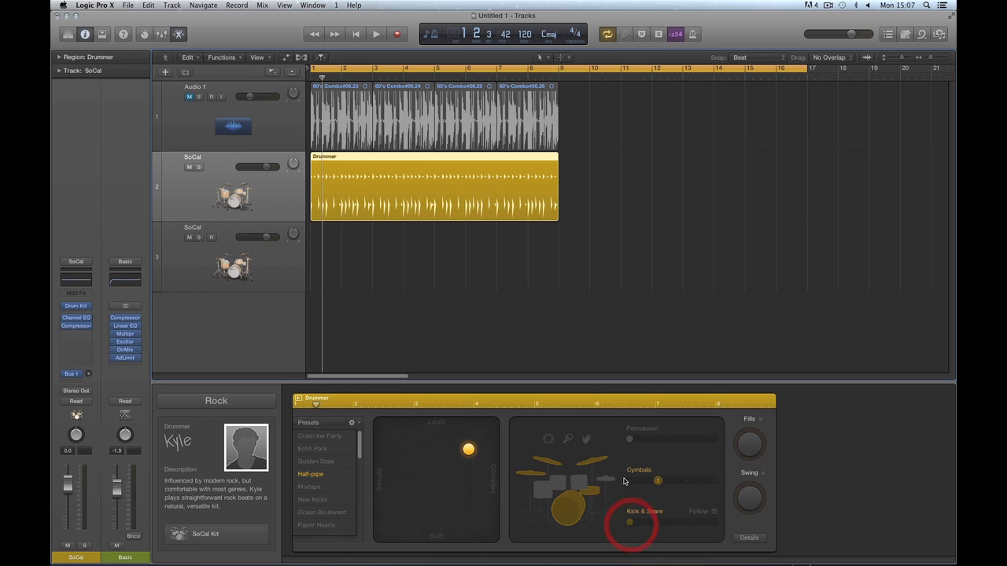
click(606, 483)
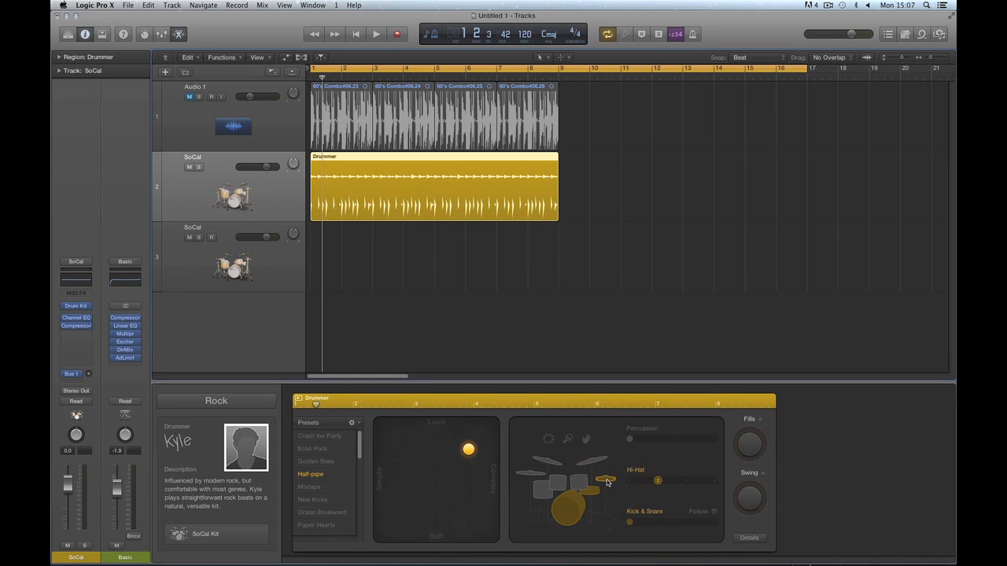
click(595, 464)
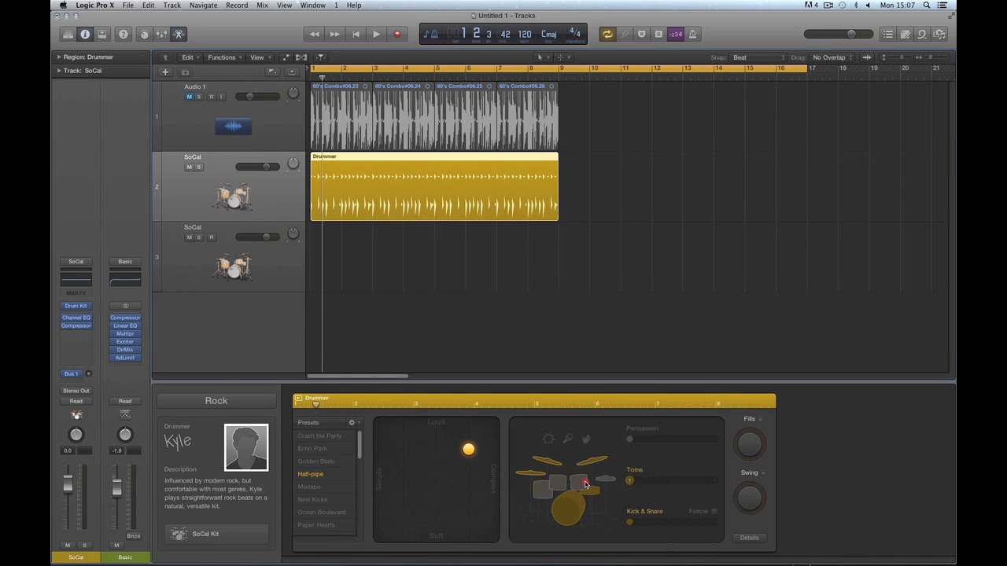
click(562, 479)
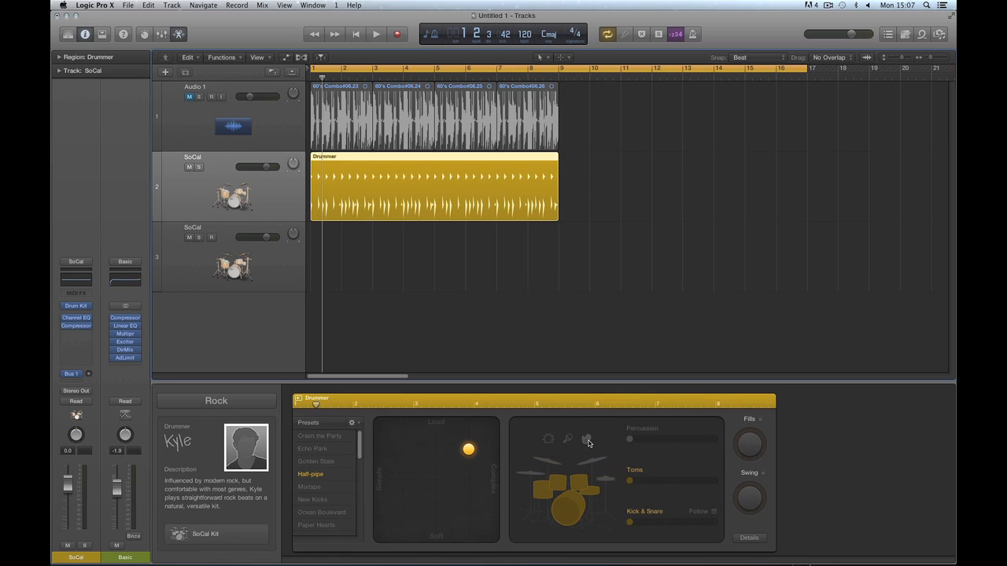
mouse_move(629, 521)
mouse_down()
mouse_move(702, 523)
mouse_move(630, 524)
mouse_up()
Switch between cymbals, toms and hi-hat, setting the toms level to 2.
click(597, 464)
click(606, 480)
click(606, 482)
click(606, 481)
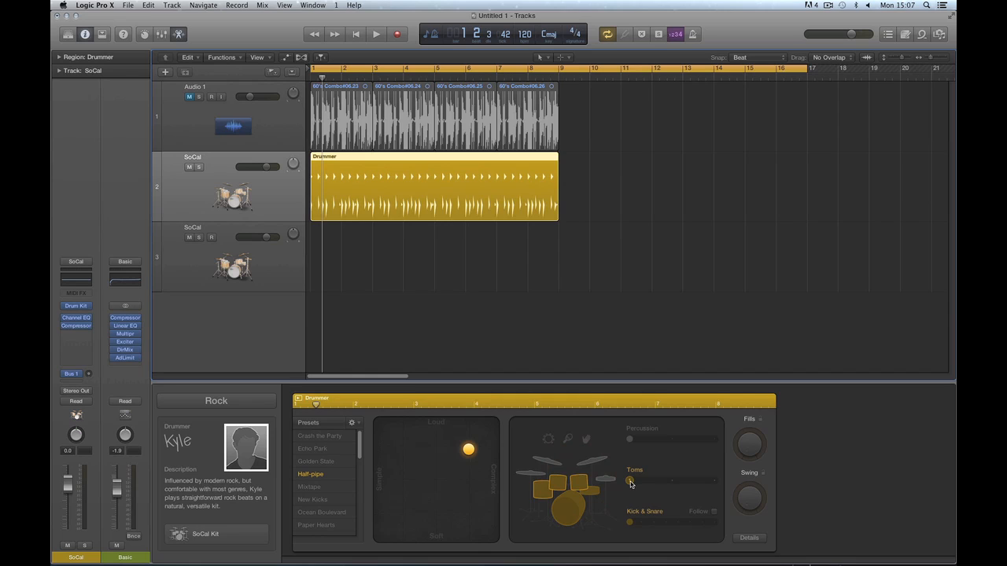
mouse_move(630, 482)
mouse_down()
mouse_move(669, 484)
mouse_move(628, 486)
mouse_up()
click(606, 479)
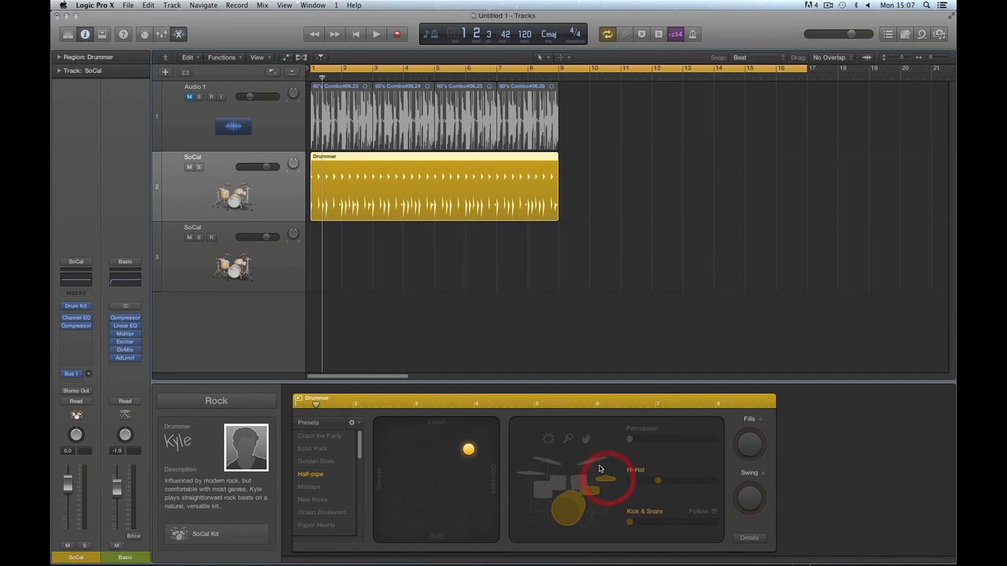
click(579, 481)
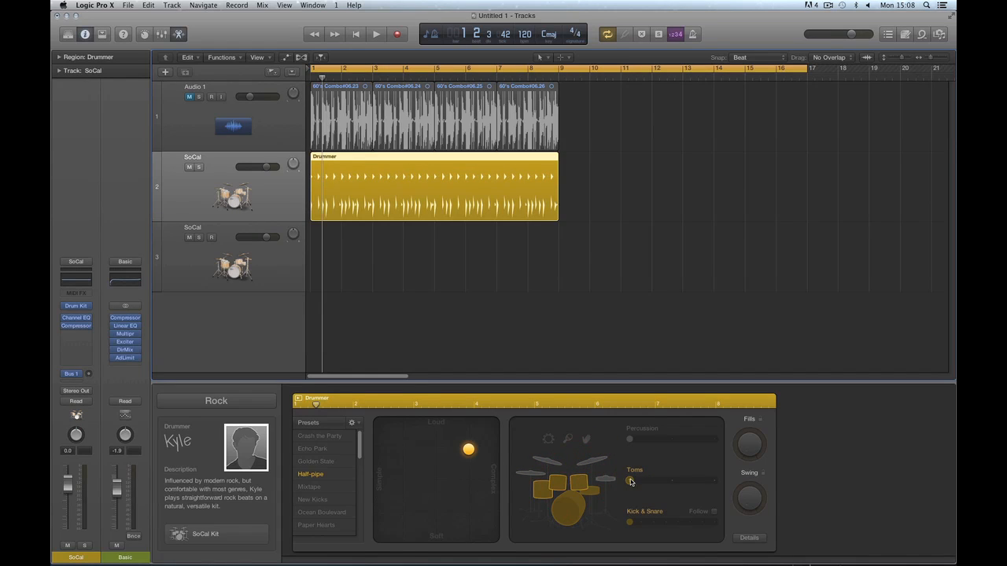
mouse_move(630, 481)
mouse_down()
mouse_move(712, 483)
mouse_move(629, 483)
mouse_up()
Switch the pattern to cymbals and lower the Cymbals slider to its minimum.
click(596, 464)
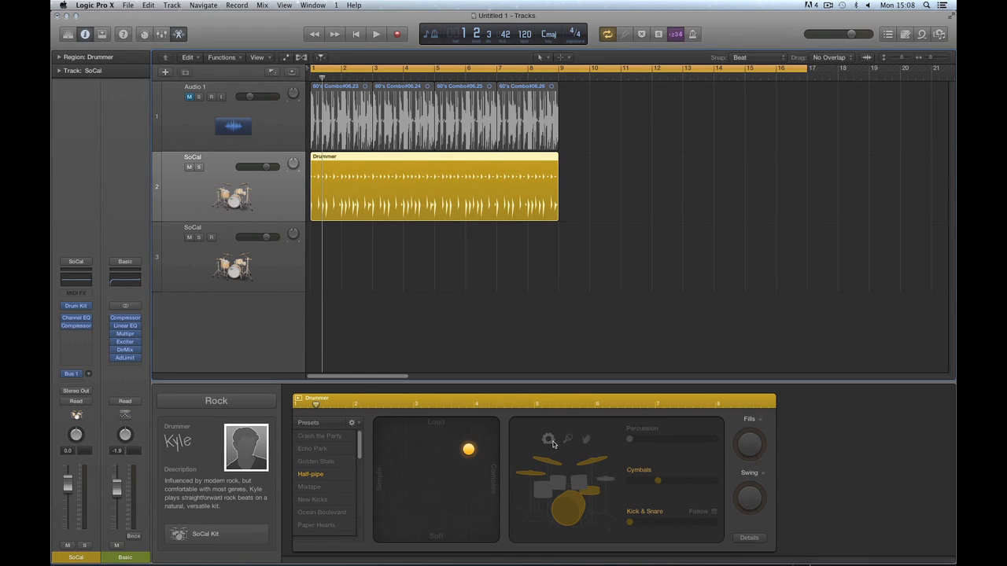
click(630, 439)
drag(658, 481, 627, 483)
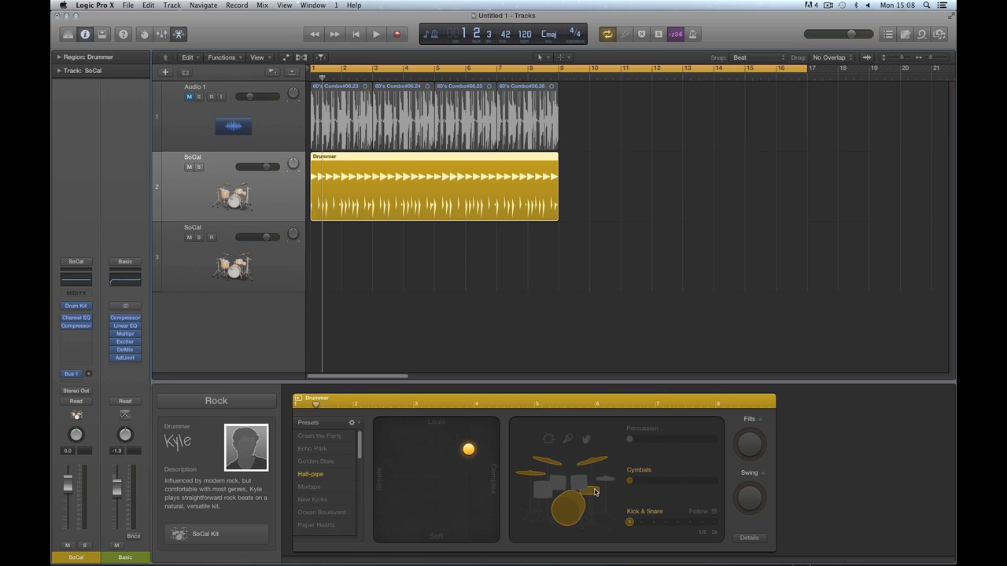
Change the drummer to Curtis from the R&B genre, confirming the replacement.
click(246, 406)
click(217, 435)
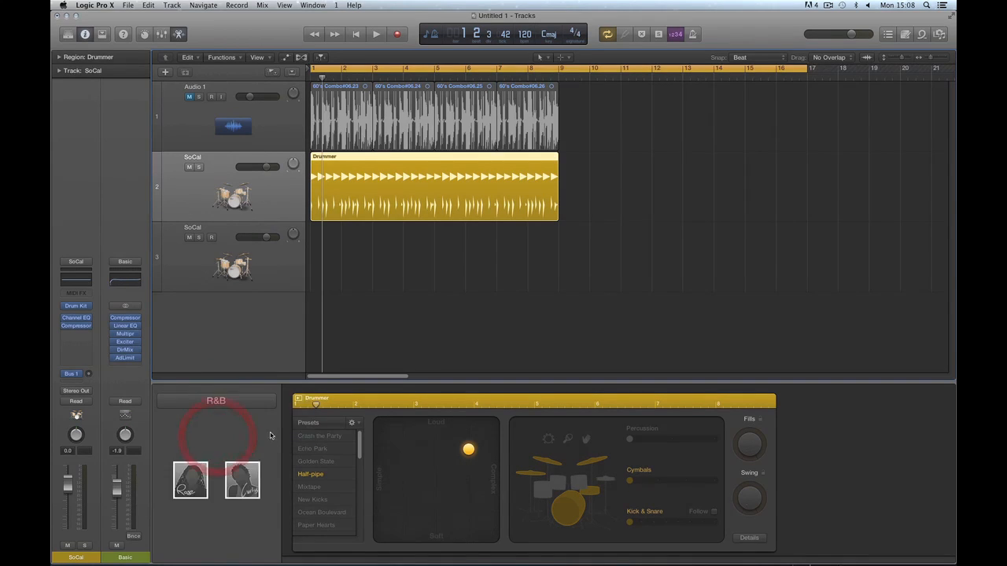
click(241, 477)
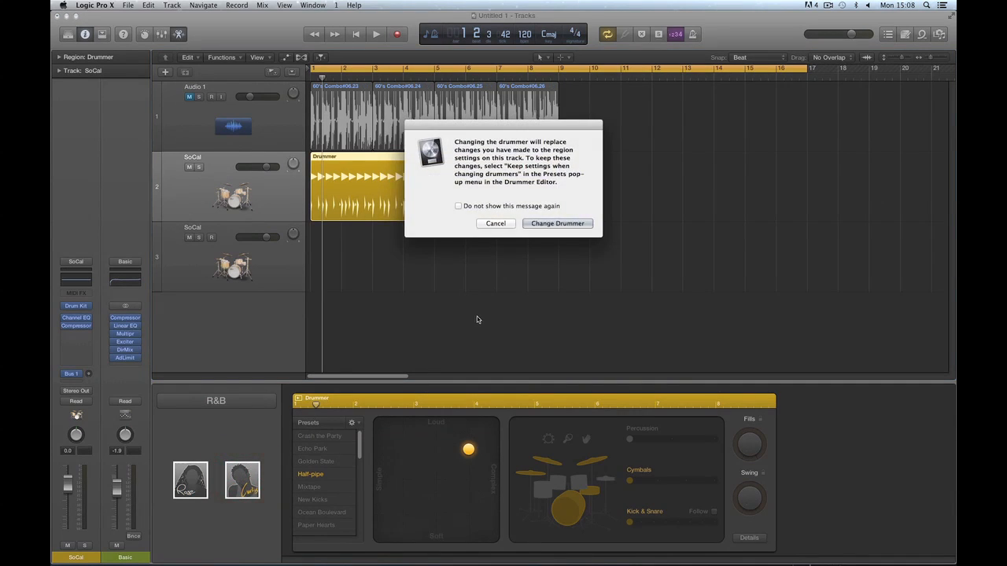
click(540, 225)
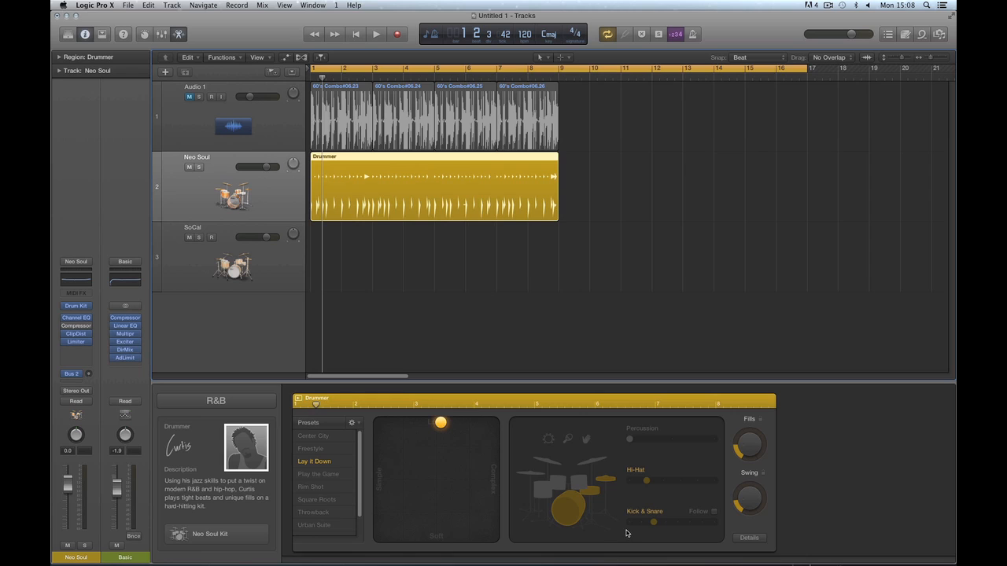
Set Curtis's Fills and Swing to zero and switch the hi-hat off.
drag(748, 442, 770, 530)
click(760, 516)
click(606, 478)
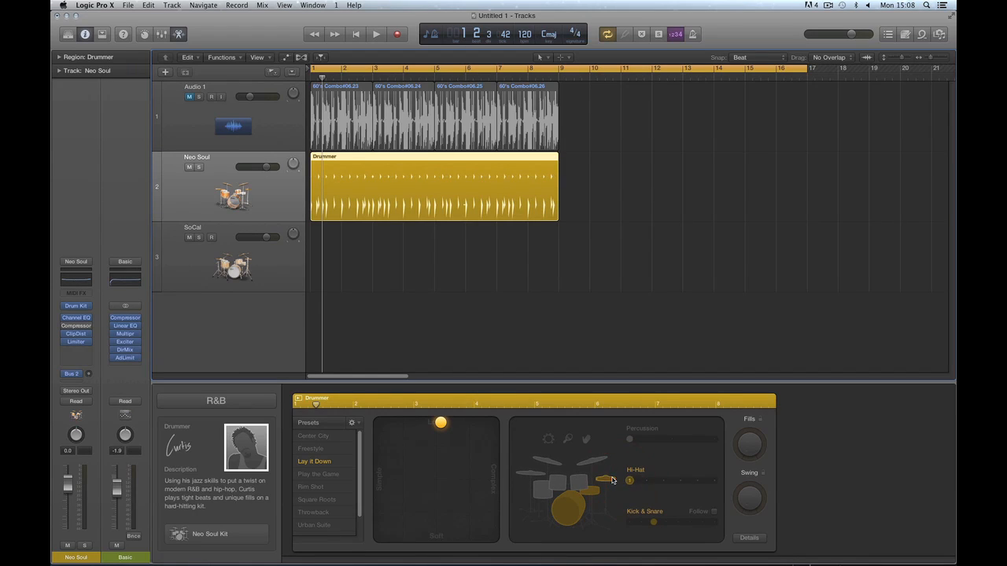
Drop Curtis's Kick & Snare slider to minimum and put the XY puck at full Complex, halfway between Loud and Soft.
drag(650, 515, 631, 522)
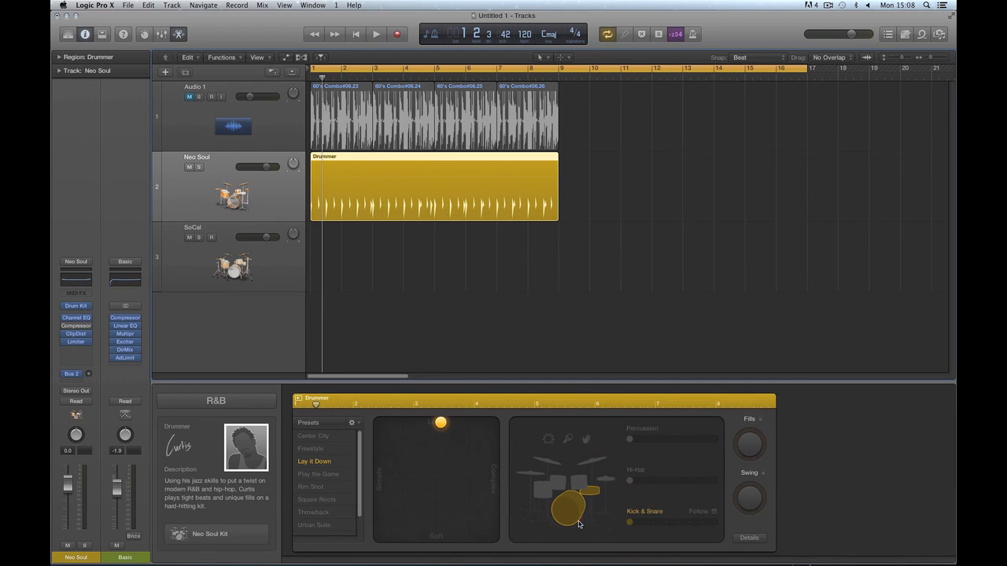
drag(440, 422, 493, 457)
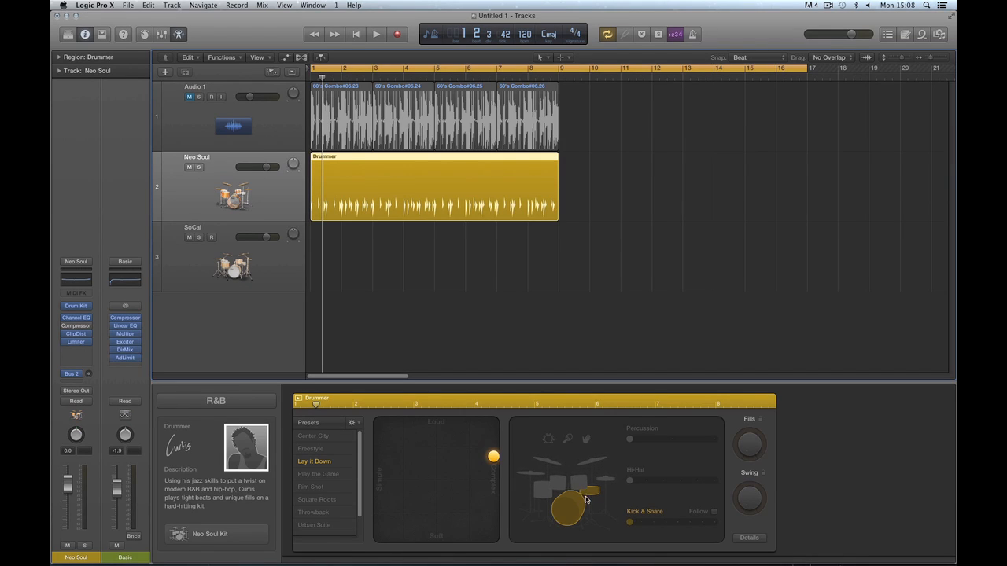
mouse_move(496, 459)
mouse_down()
mouse_move(417, 459)
mouse_move(495, 459)
mouse_up()
mouse_move(631, 524)
mouse_down()
mouse_move(716, 526)
mouse_move(632, 523)
mouse_up()
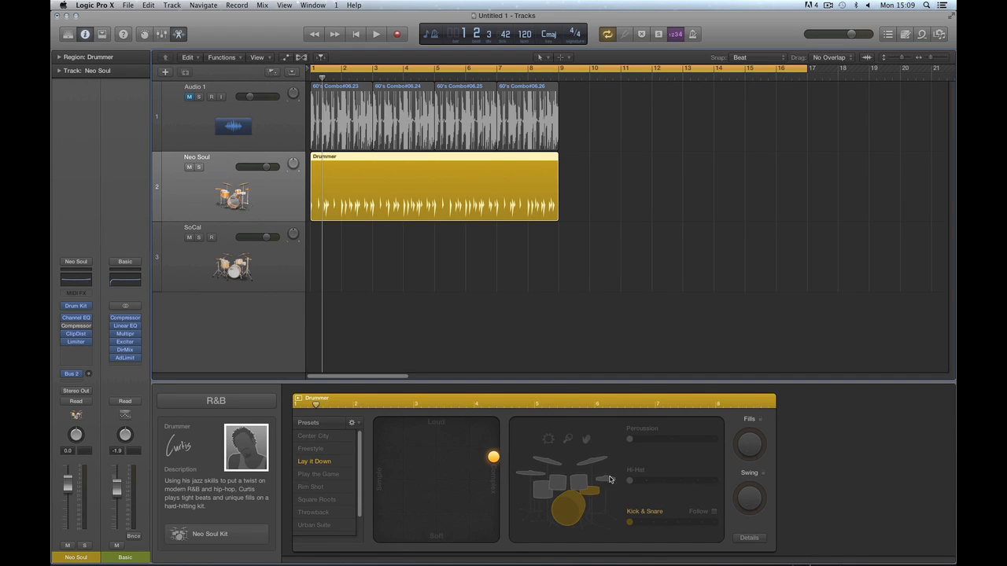
drag(630, 523, 630, 526)
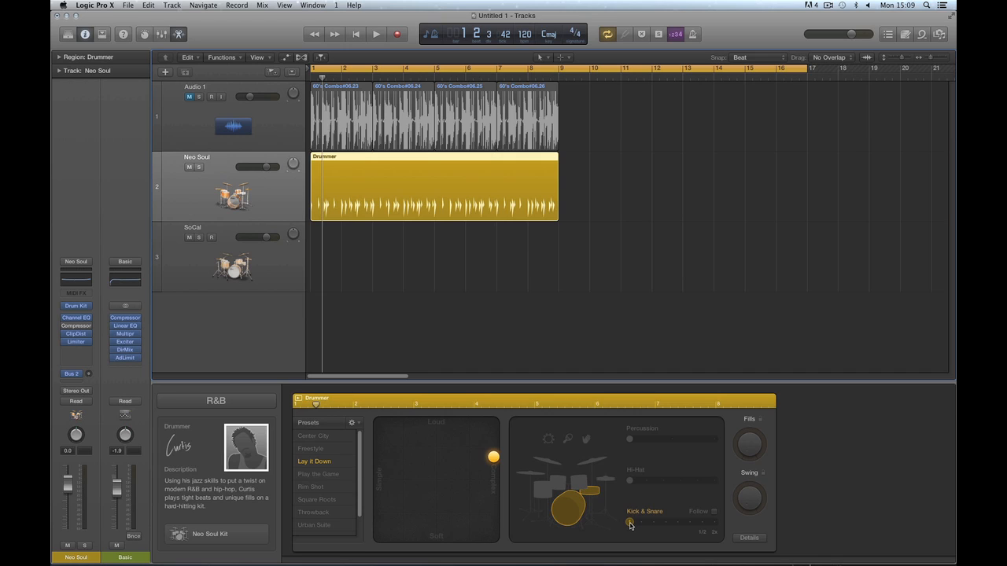
drag(495, 513, 495, 449)
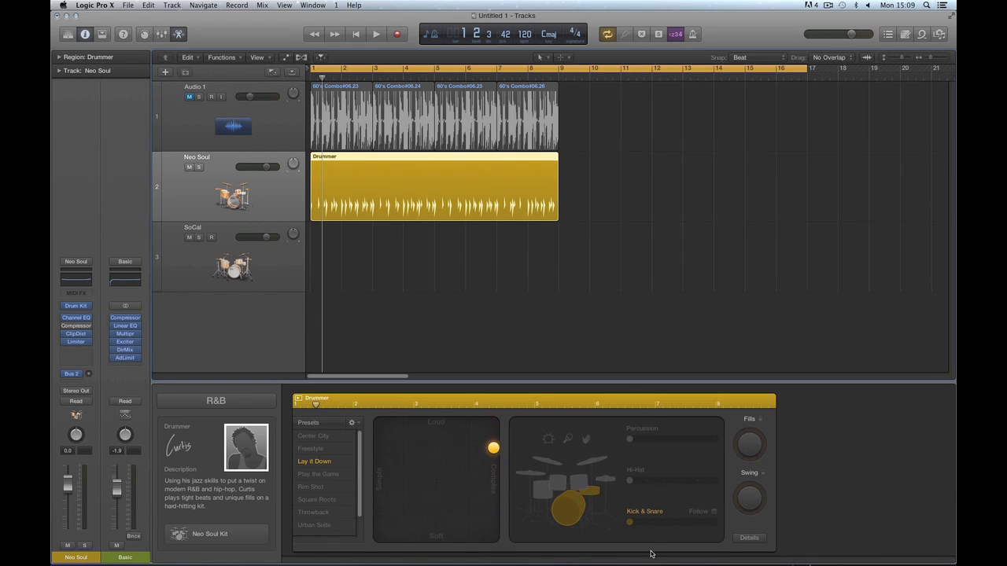
Audition Curtis's groove while raising the Kick & Snare slider step by step up to level 4.
key(space)
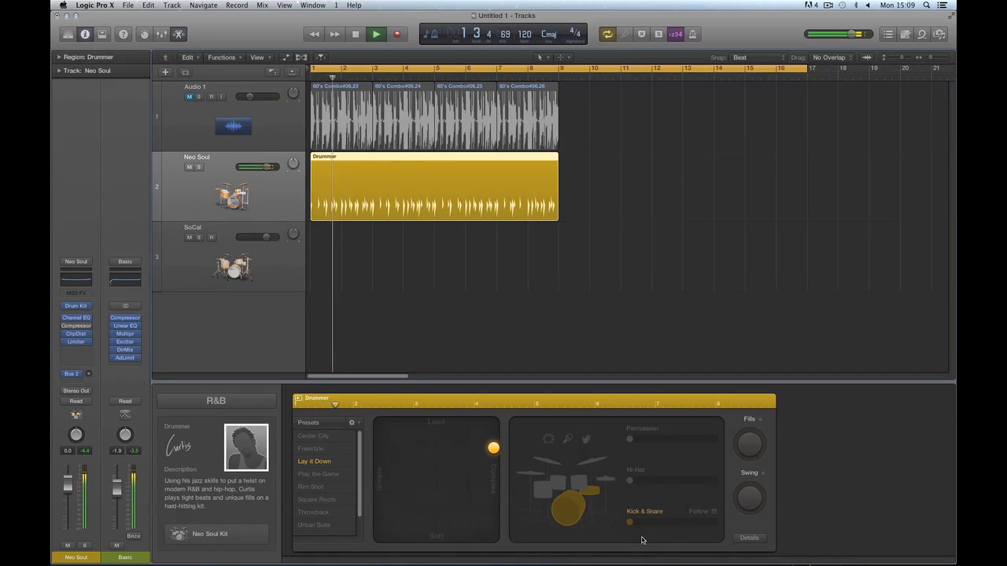
key(space)
drag(633, 525, 657, 525)
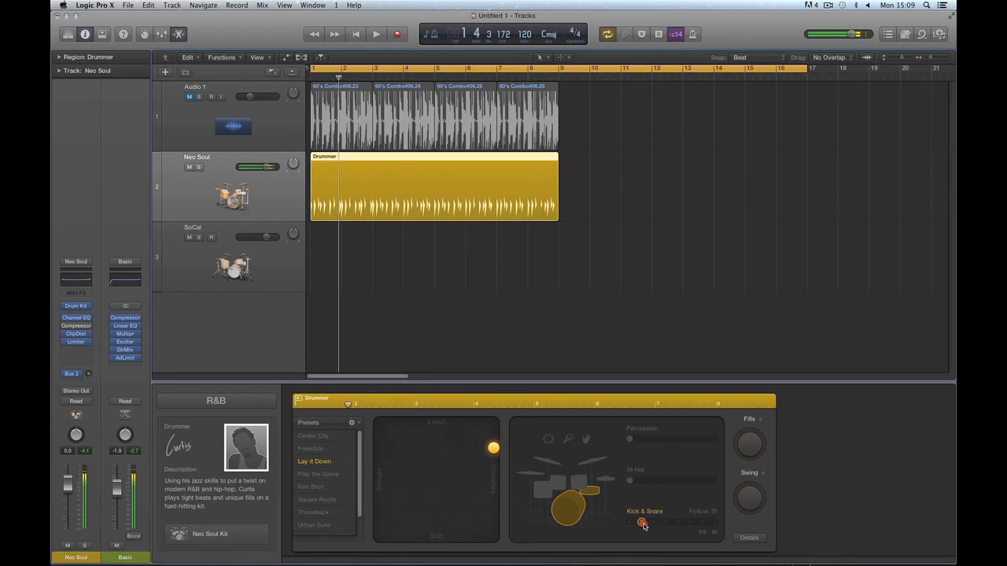
click(654, 524)
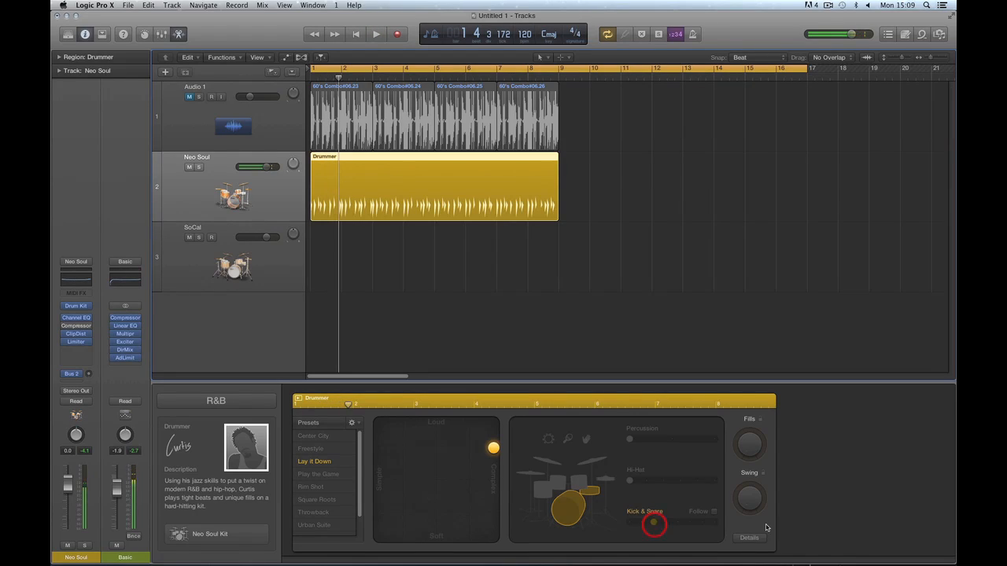
click(665, 524)
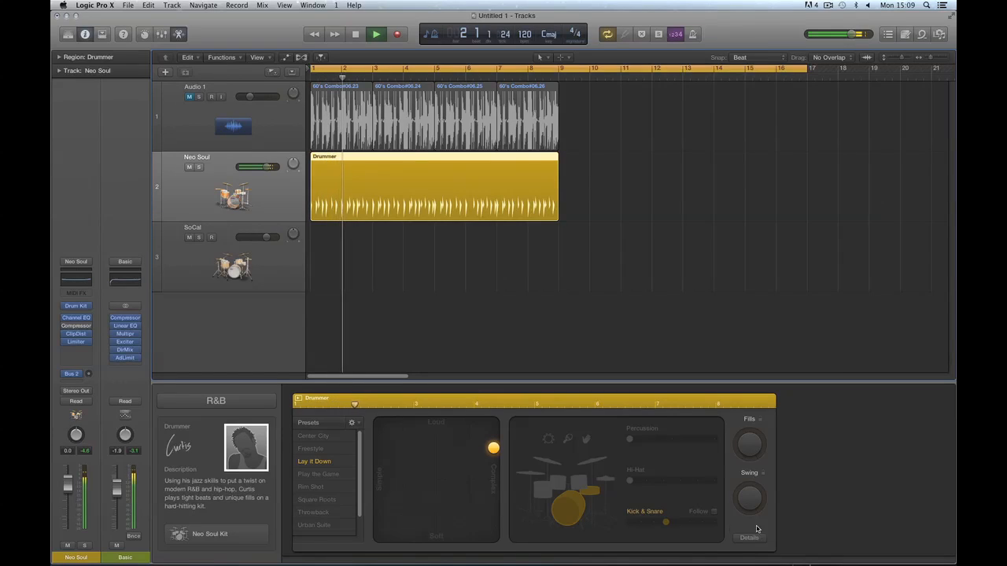
key(space)
click(672, 526)
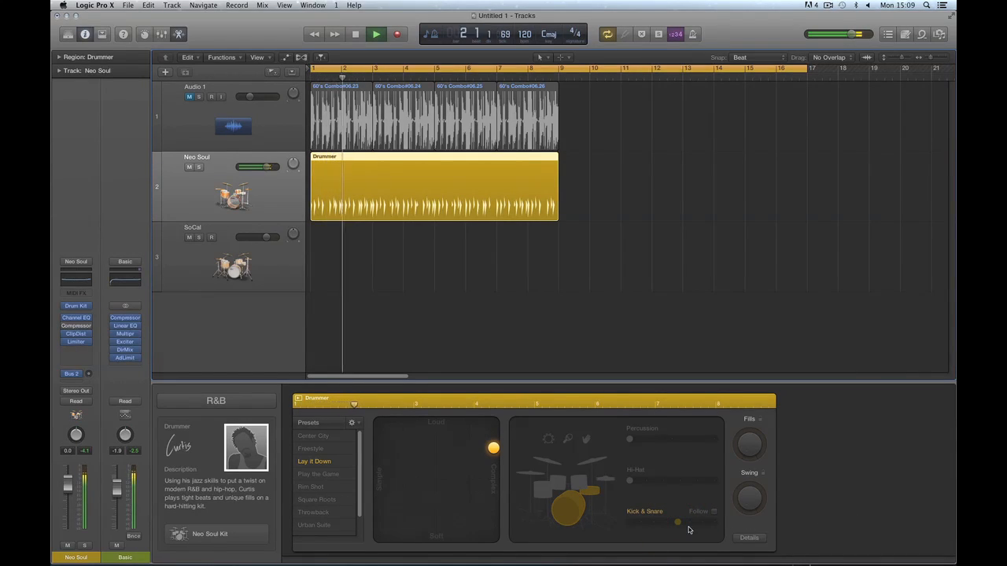
key(space)
Push Kick & Snare to its maximum while listening, then return it to the lowest setting.
drag(676, 523, 688, 525)
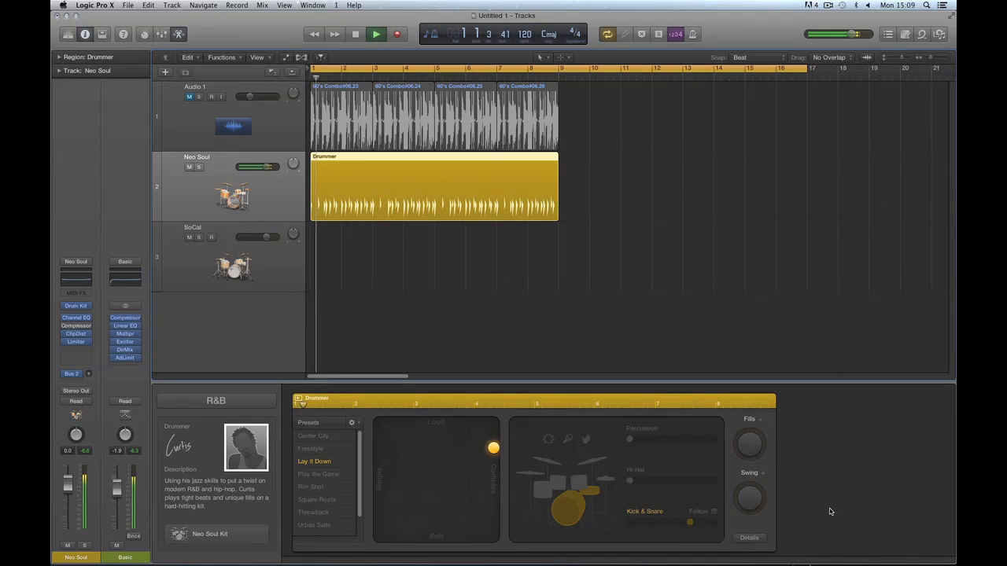
key(space)
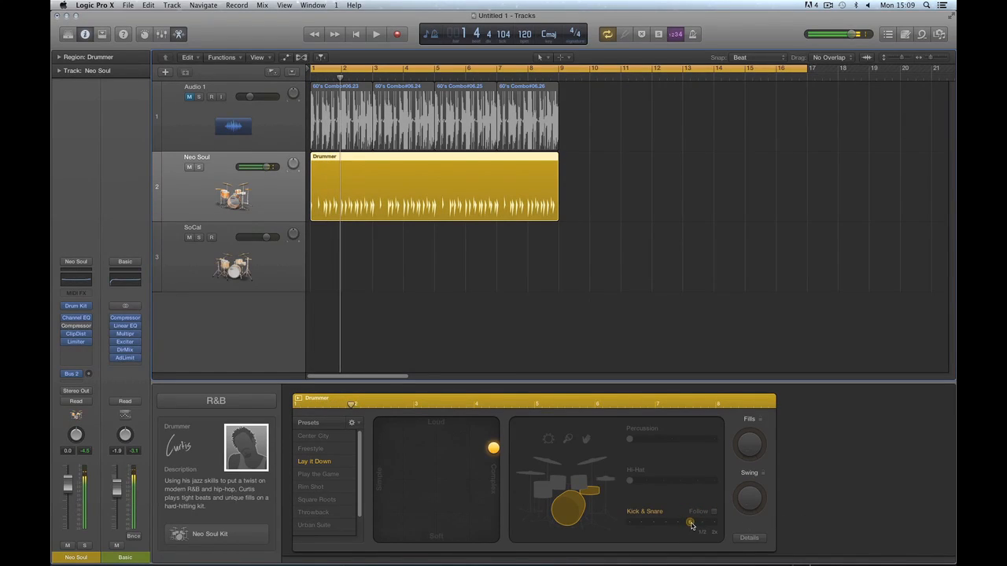
drag(689, 525, 701, 531)
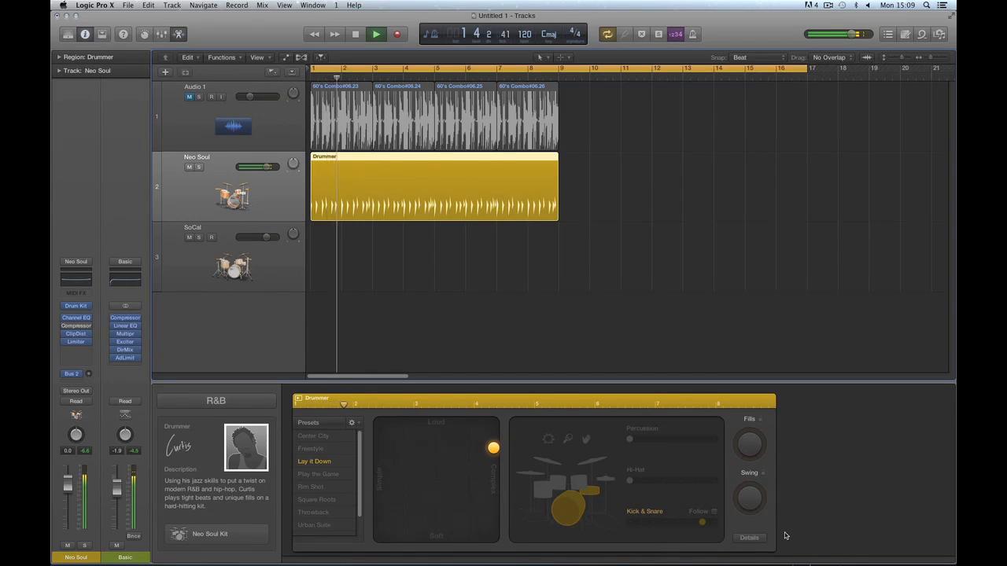
key(space)
drag(701, 524, 713, 524)
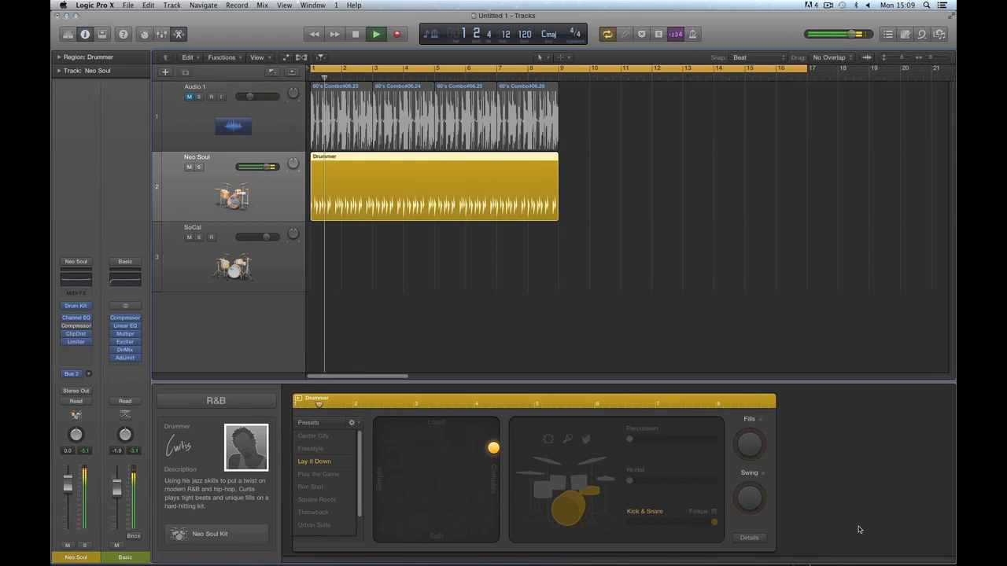
drag(714, 525, 635, 528)
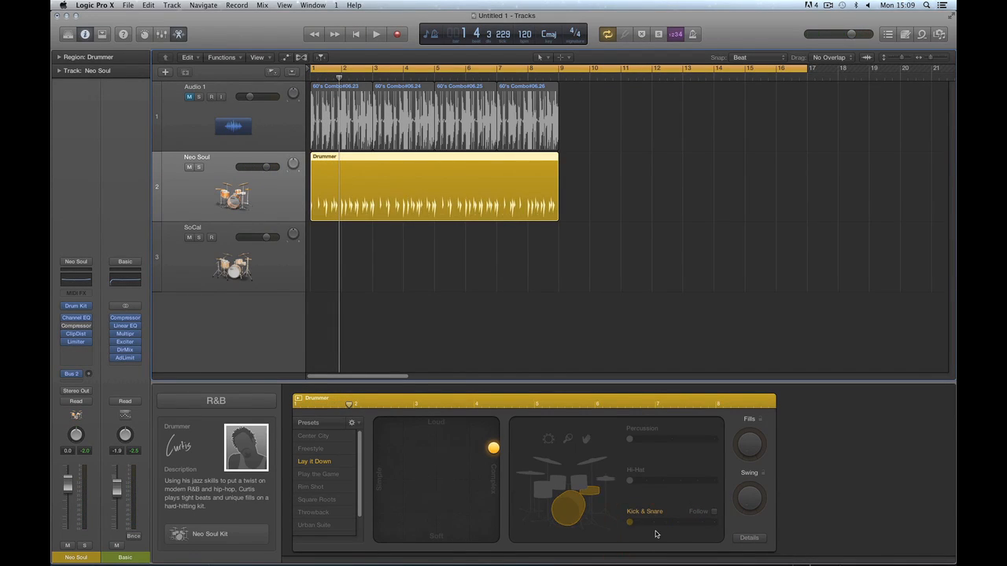
key(space)
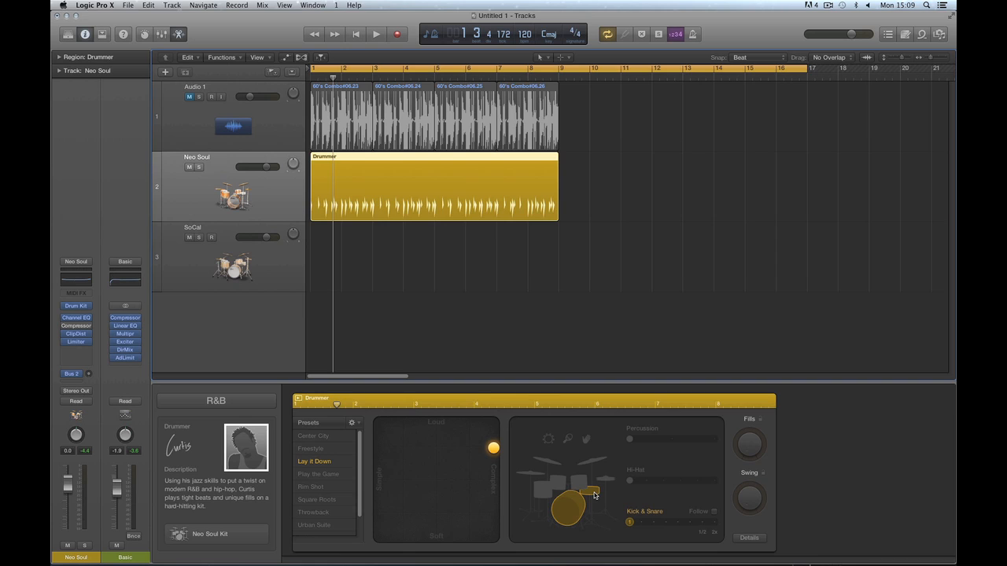
Remove the kick drum from Curtis's pattern and play back the snare-only groove.
key(space)
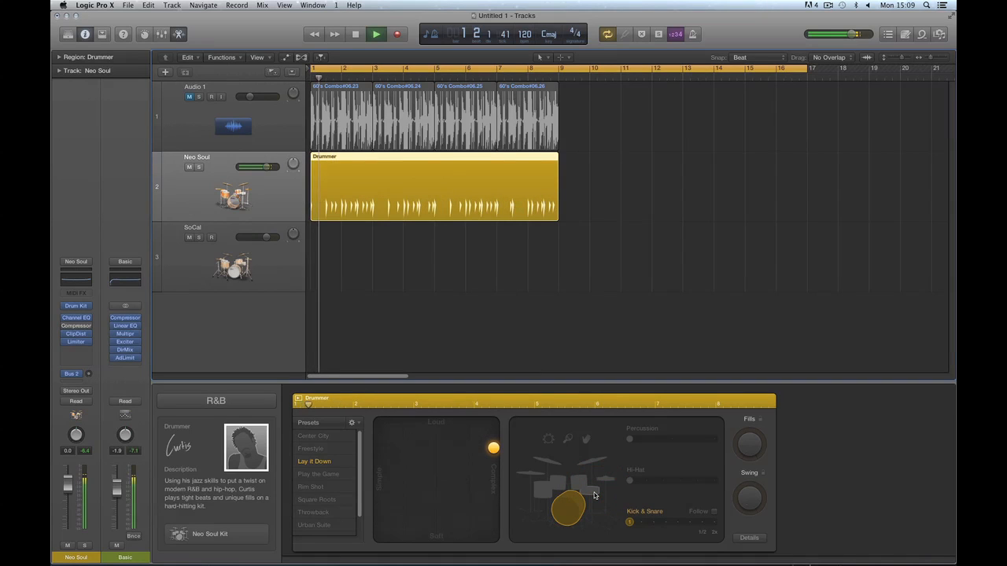
key(space)
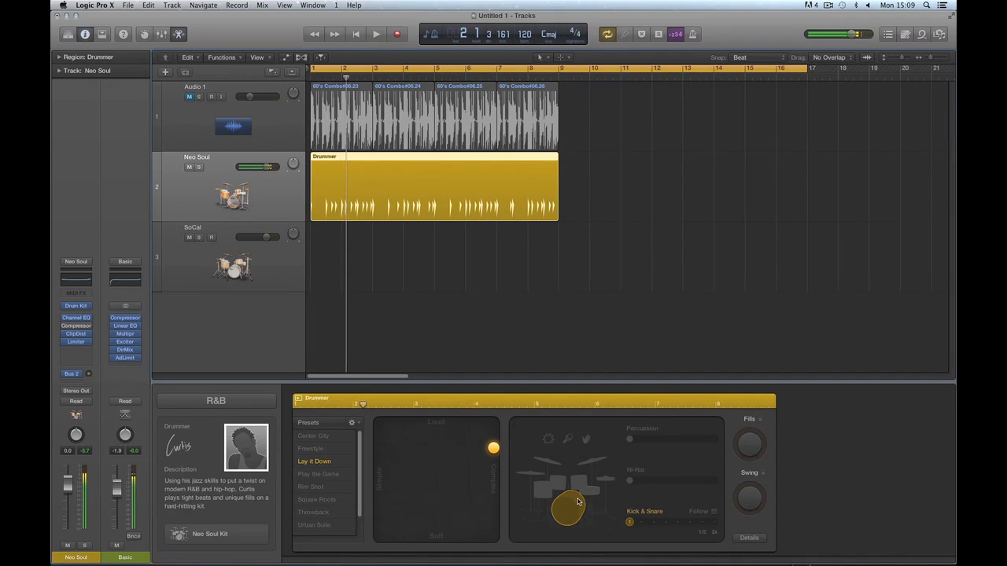
click(593, 493)
key(space)
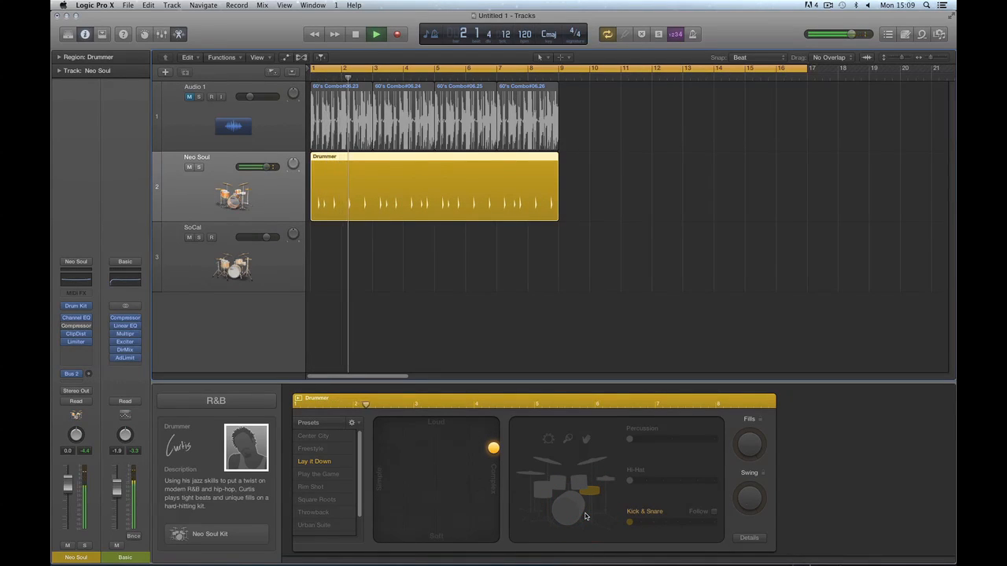
key(space)
Re-enable the kick, add toms at the lowest Toms level, and drop the hi-hat from the kit.
click(583, 511)
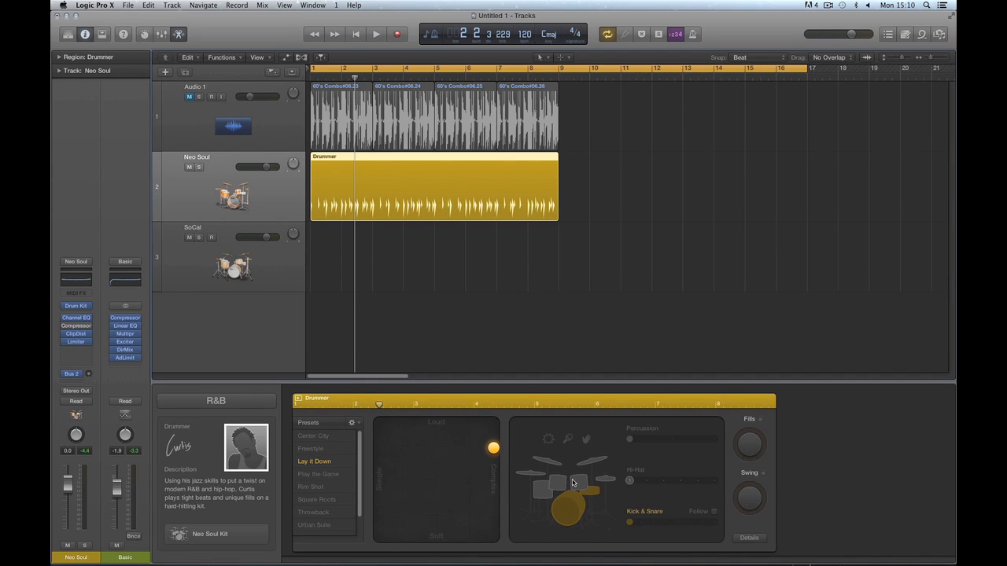
click(576, 484)
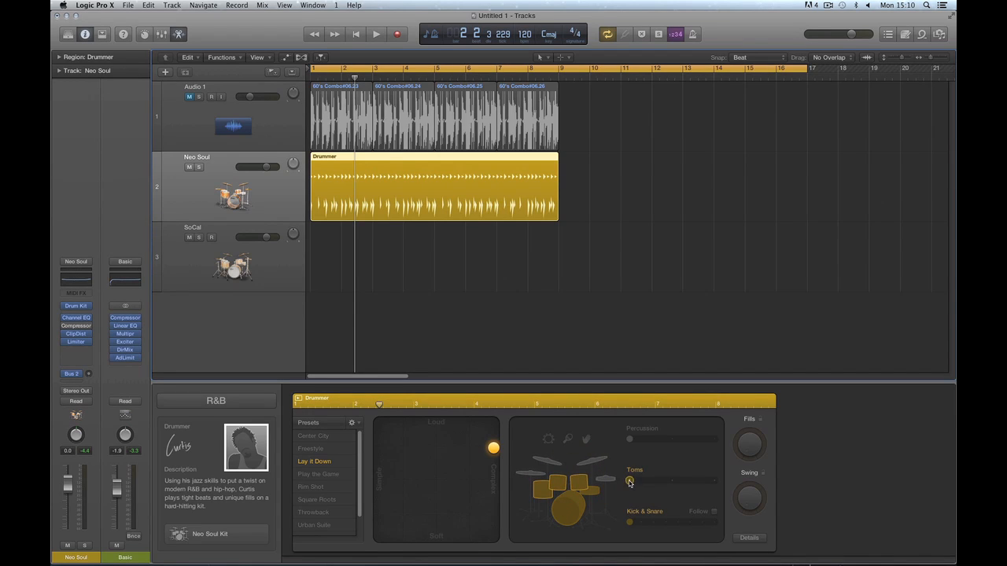
mouse_move(630, 482)
mouse_down()
mouse_move(657, 486)
mouse_move(640, 487)
mouse_up()
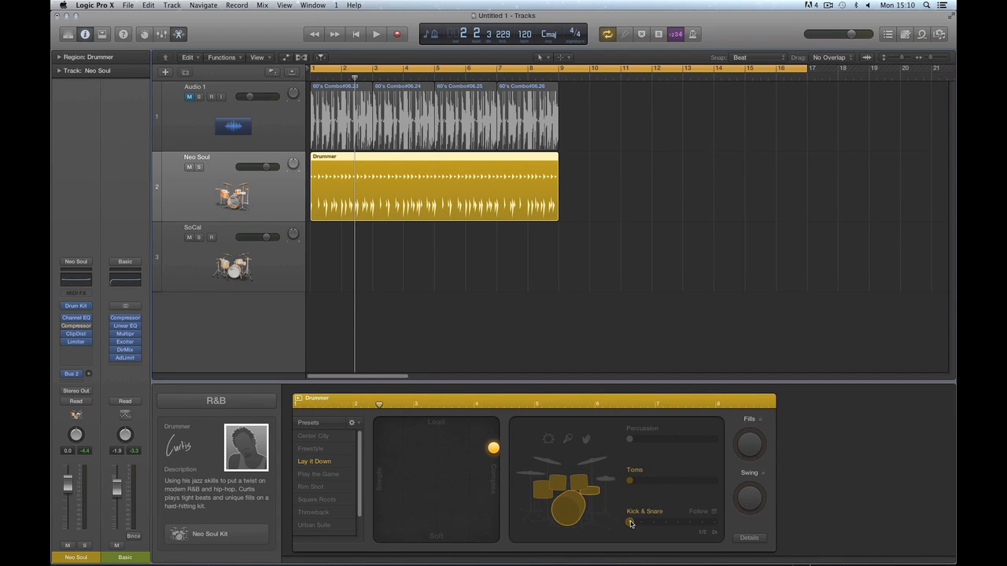
key(space)
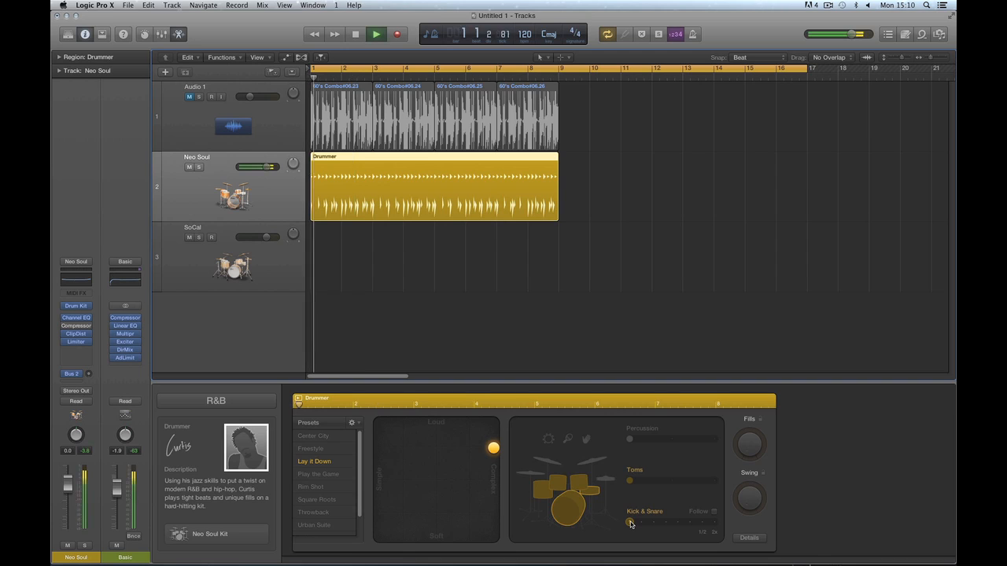
key(space)
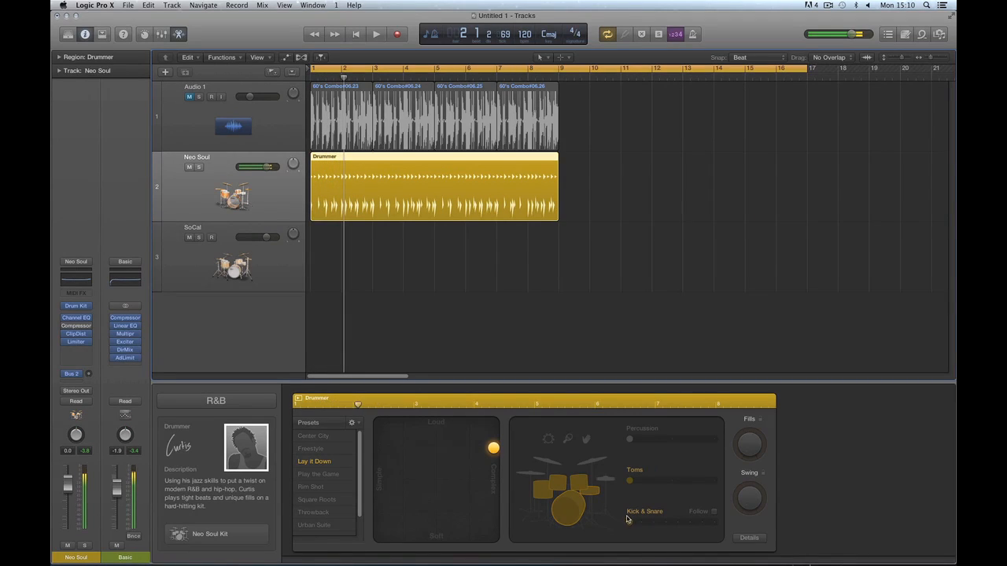
click(593, 495)
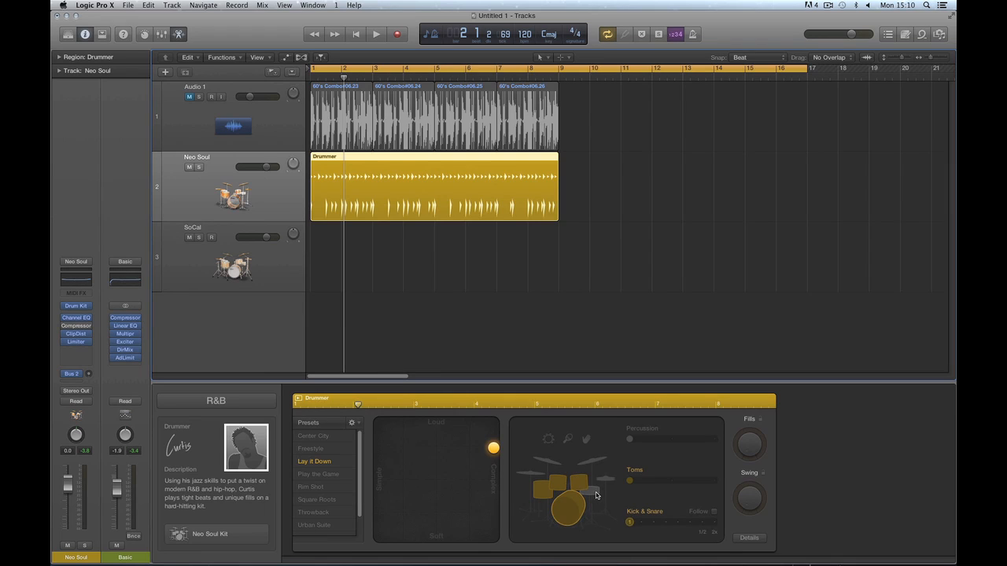
key(space)
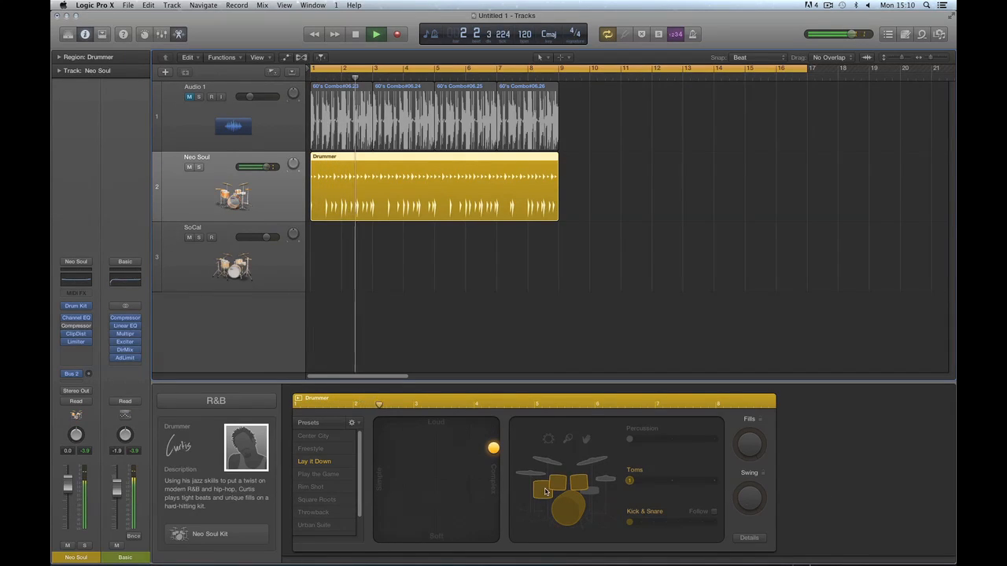
key(space)
Move the XY puck left toward Simple, midway between Simple and Complex, and audition the groove.
drag(493, 448, 438, 452)
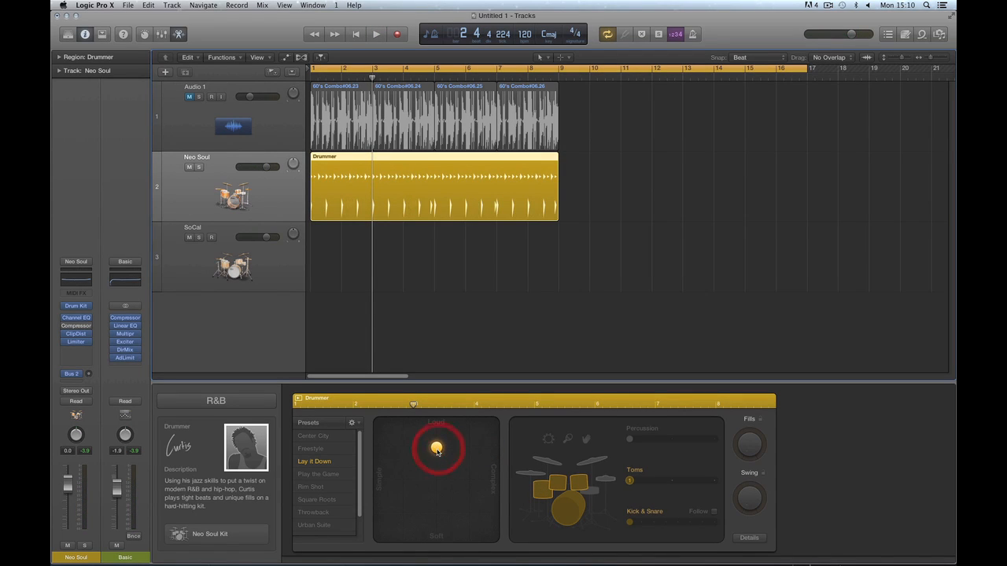
key(space)
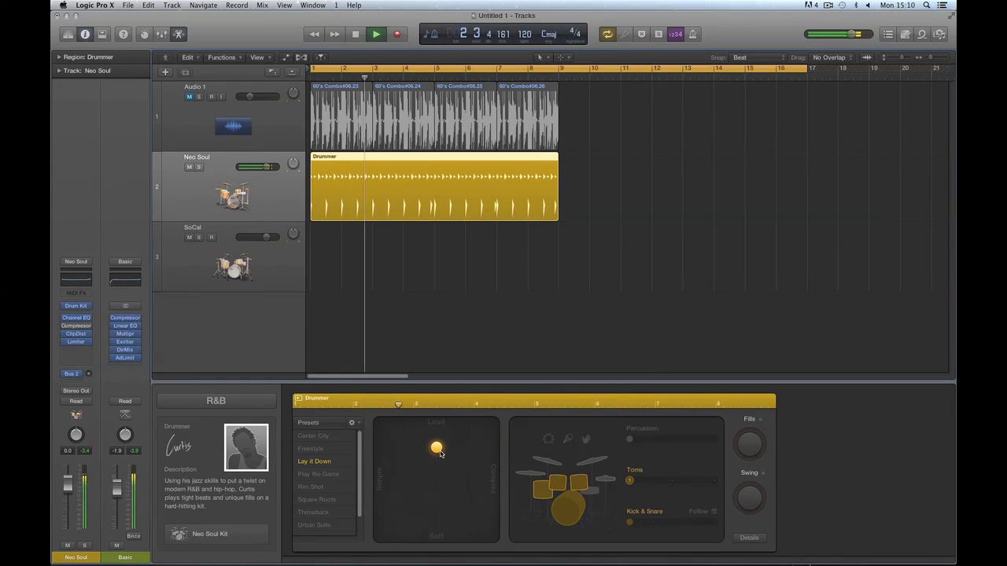
mouse_move(436, 450)
mouse_down()
mouse_move(439, 484)
mouse_move(440, 452)
mouse_up()
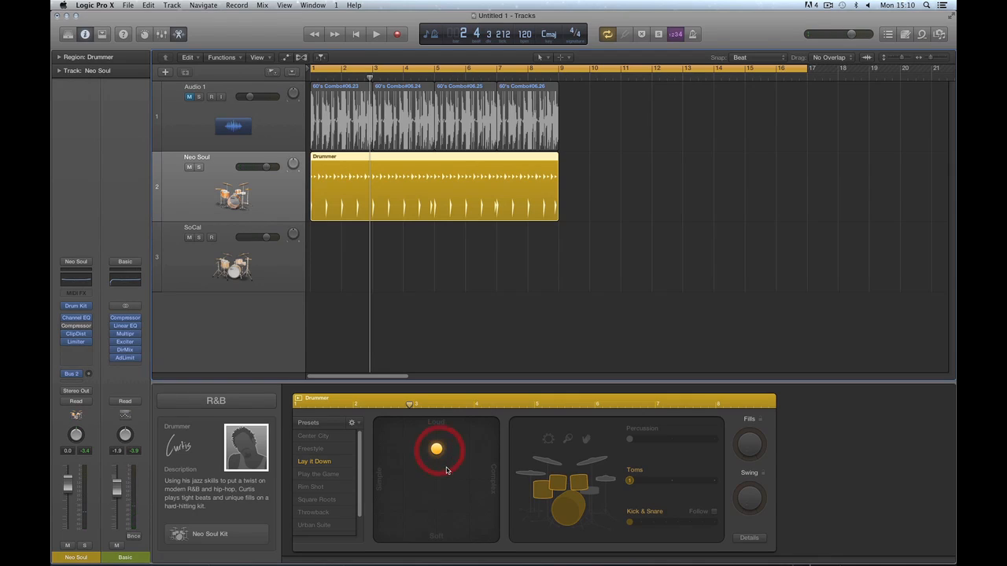
key(space)
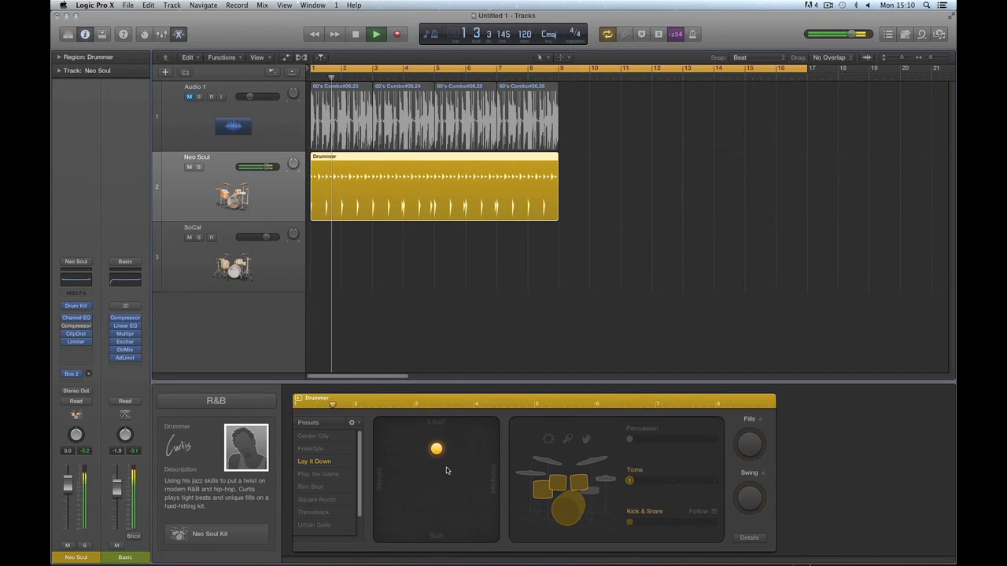
key(space)
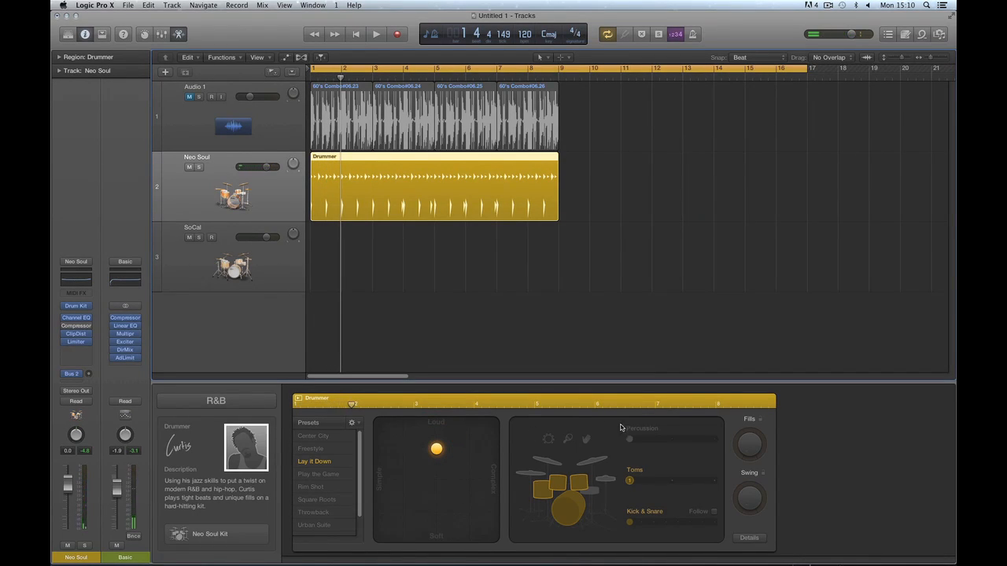
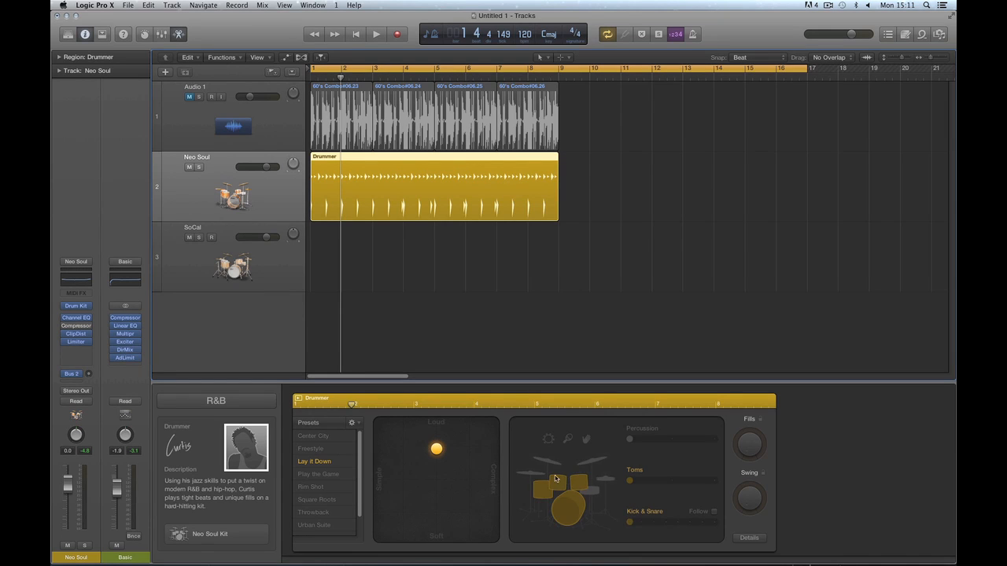
Save the current Drummer settings as a new preset 'simple toms' and audition it briefly.
click(352, 423)
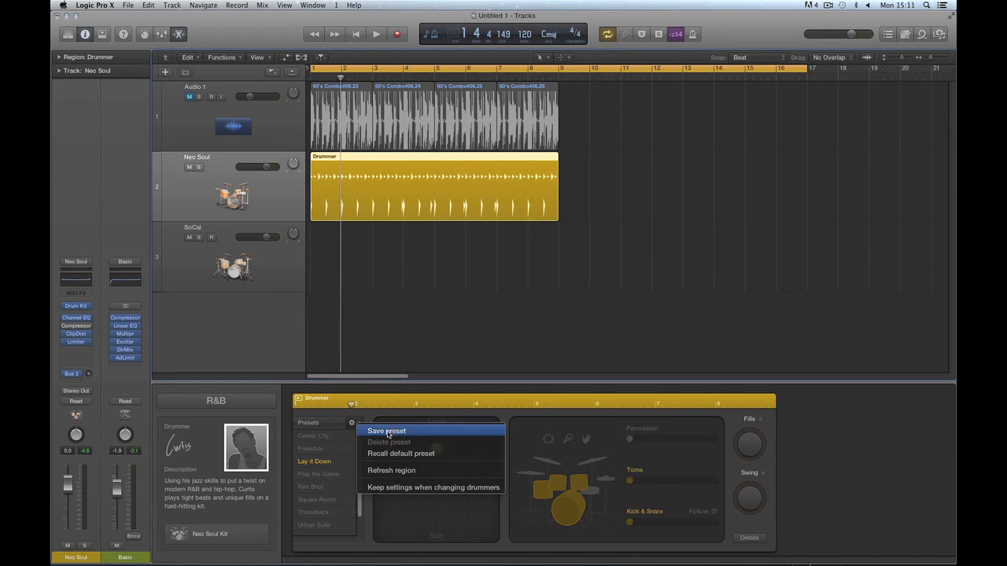
click(387, 431)
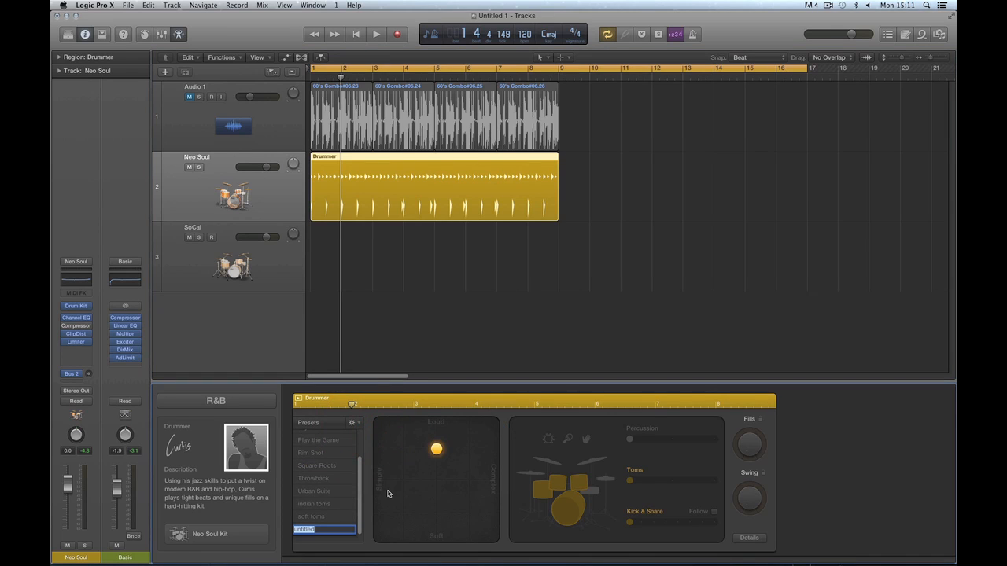
text(simple toms)
key(Return)
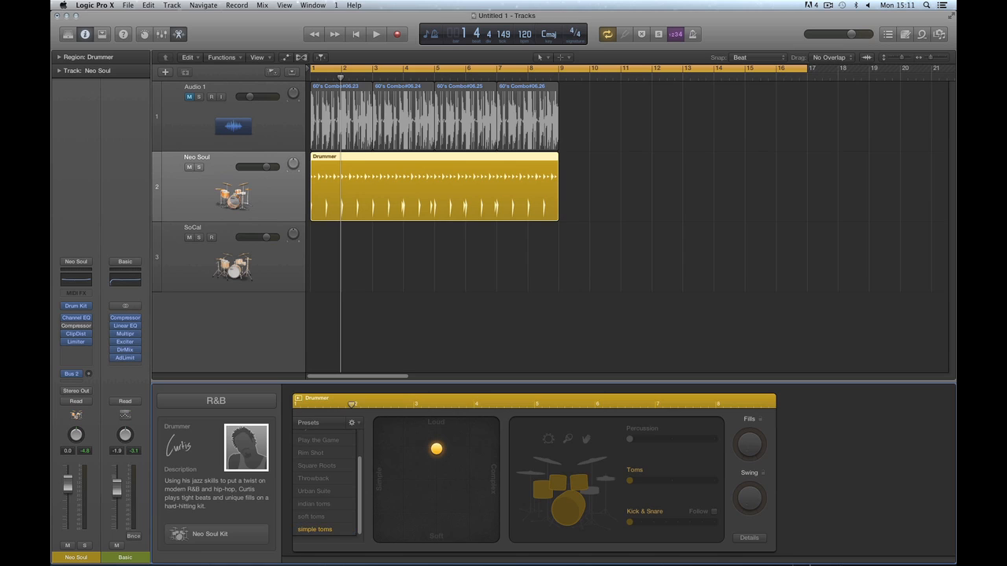
key(space)
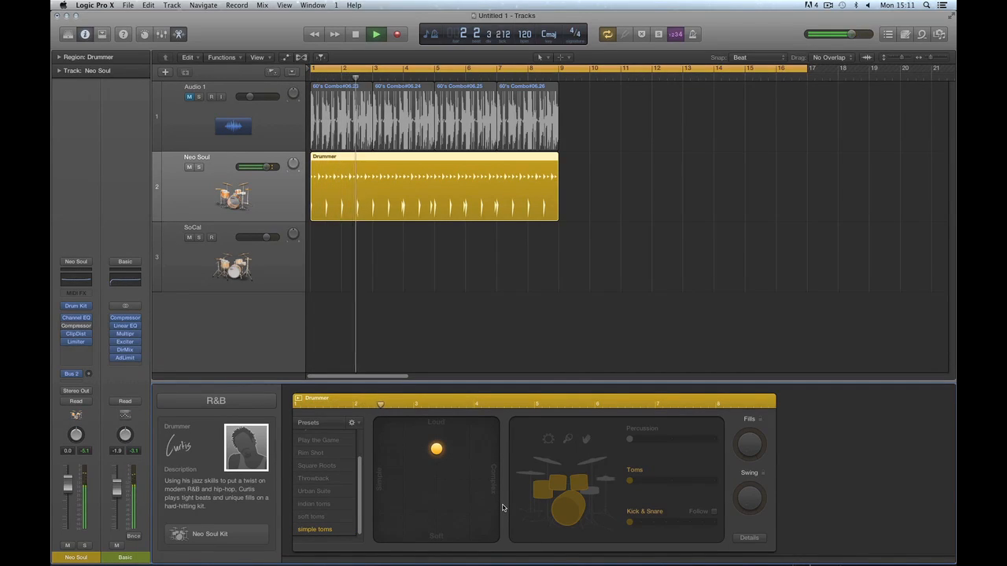
key(space)
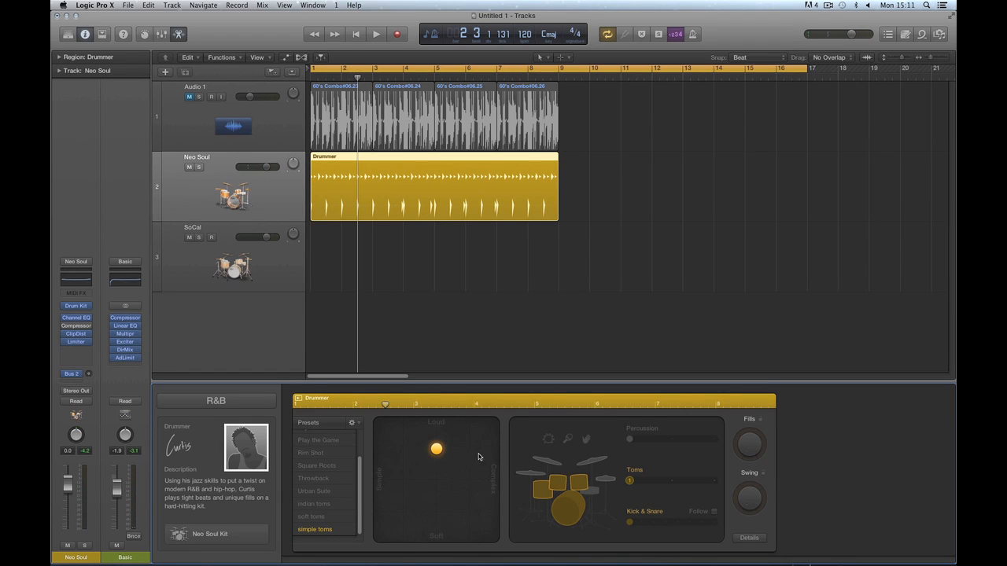
Switch the genre to Rock and change the drummer to Kyle.
click(233, 403)
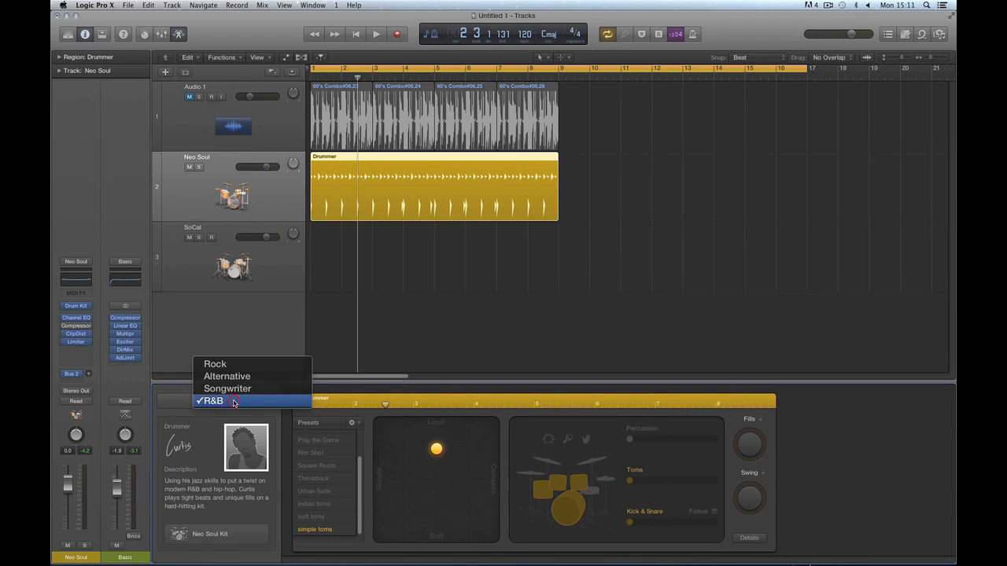
click(224, 362)
click(197, 437)
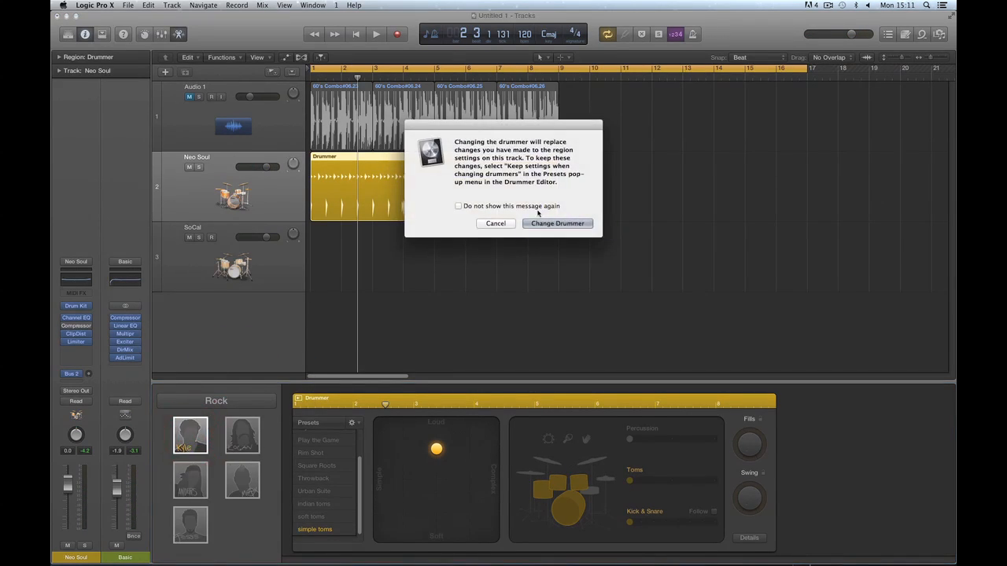
click(555, 220)
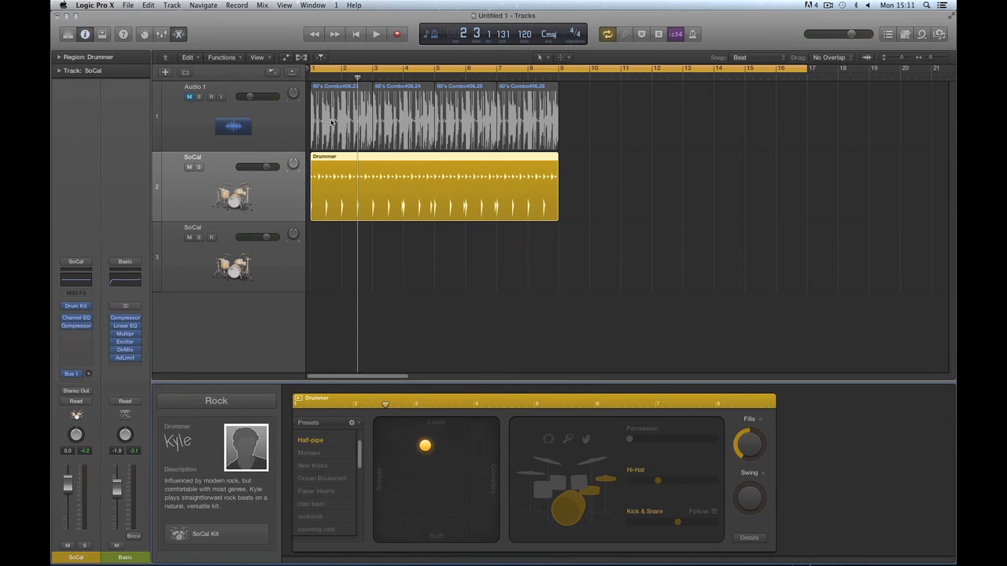
Apply the 'straight rock' preset from bar 1 and play it.
click(354, 34)
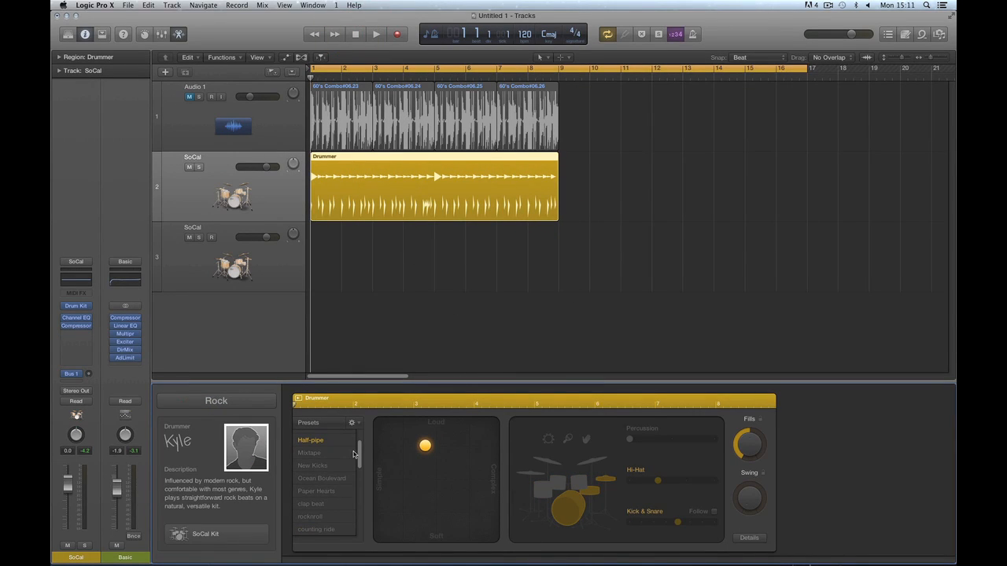
scroll(358, 519, down, 5)
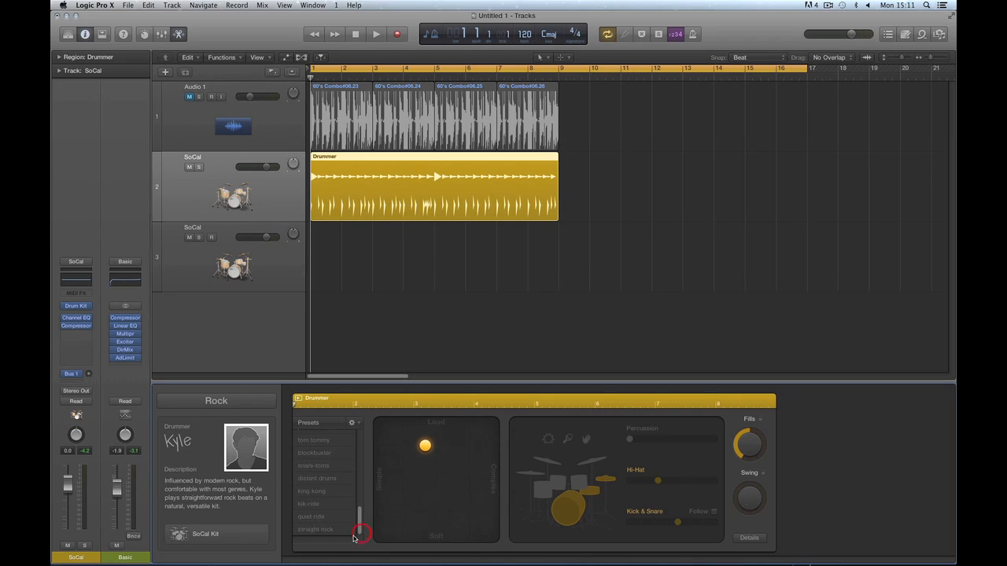
click(324, 529)
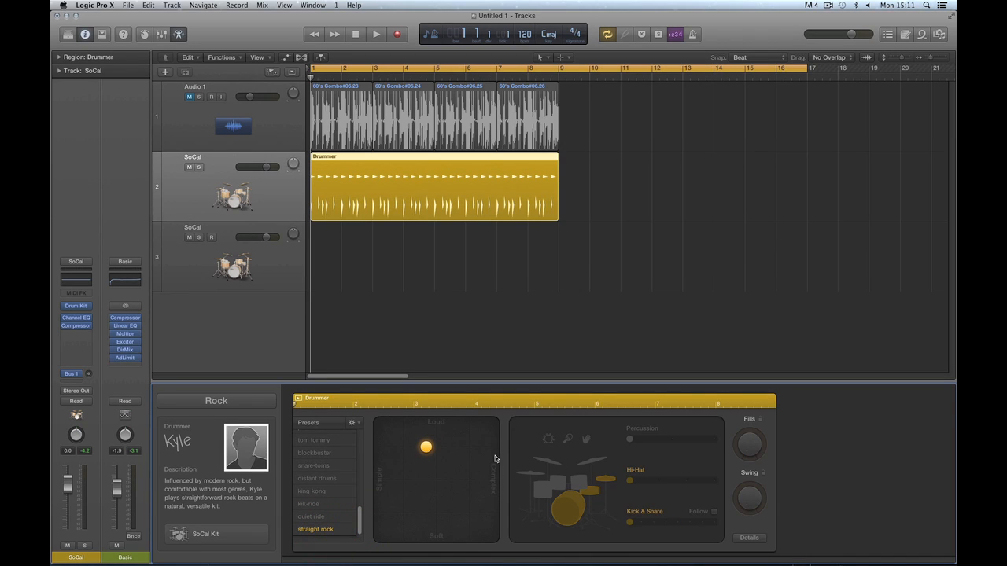
click(629, 523)
key(space)
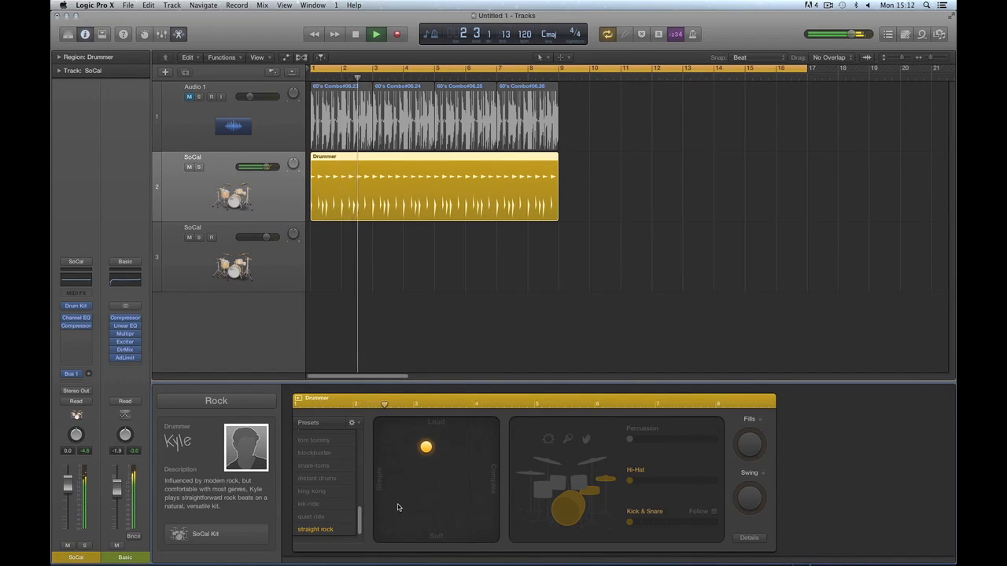
Switch Kyle's region to the 'king kong' preset and audition the pattern.
click(320, 492)
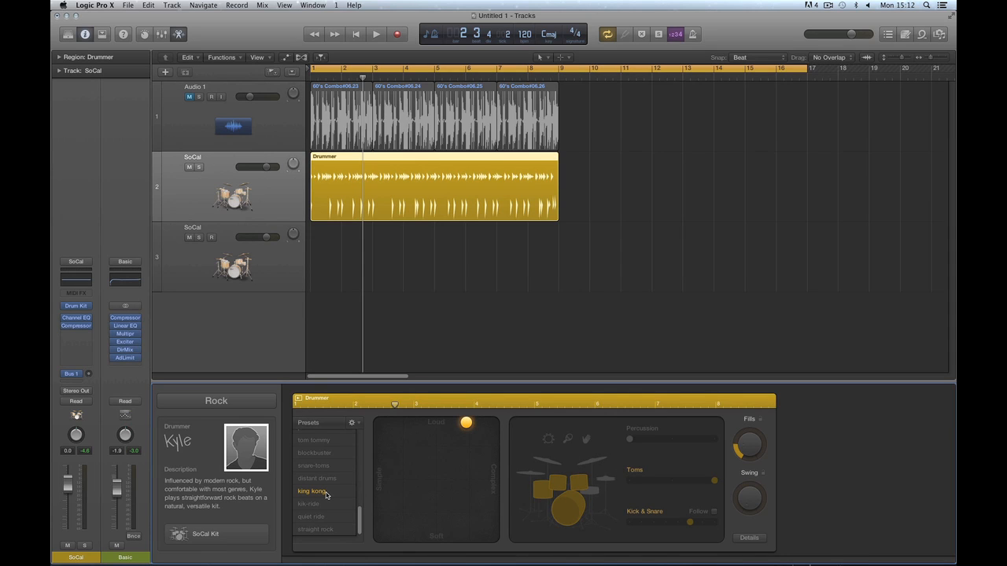
key(space)
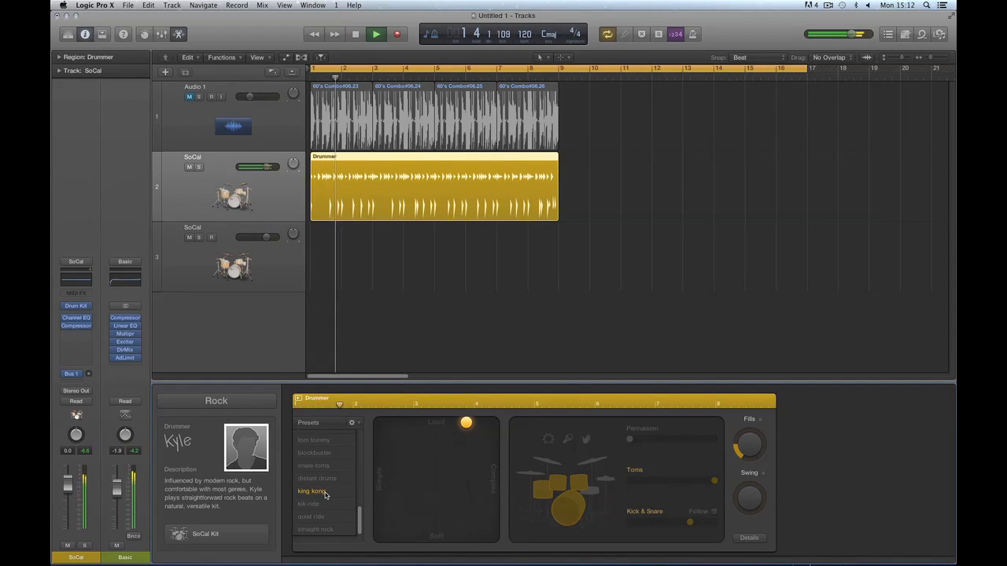
key(space)
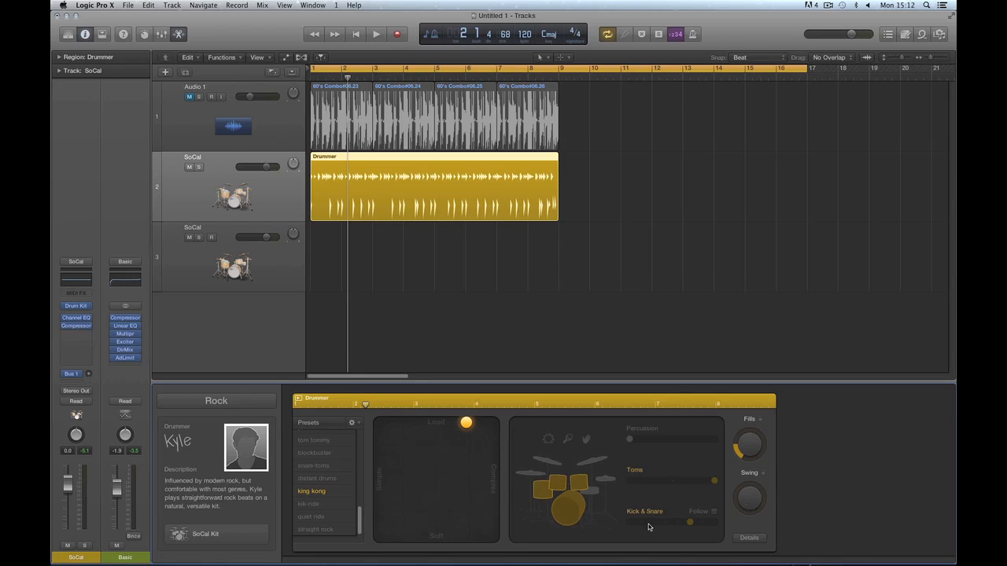
Set Fills to minimum, remove the toms, and adjust the Kick & Snare follow setting.
drag(746, 441, 753, 469)
click(575, 491)
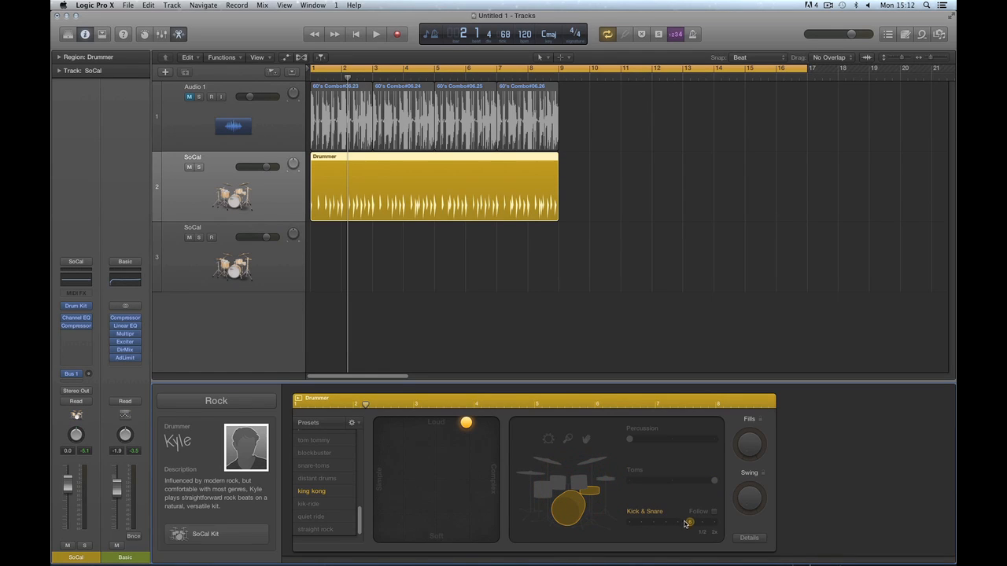
drag(689, 524, 630, 525)
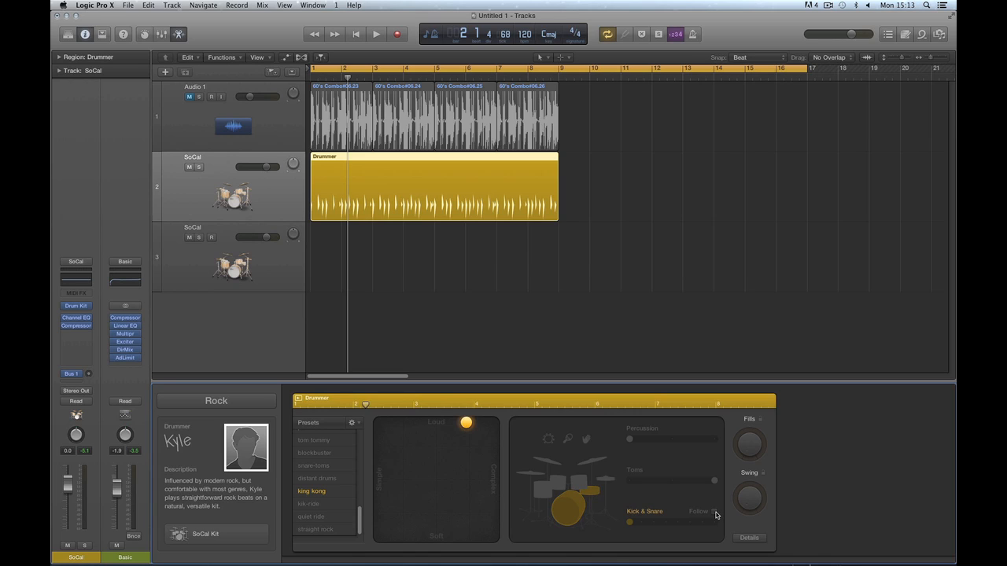
click(638, 523)
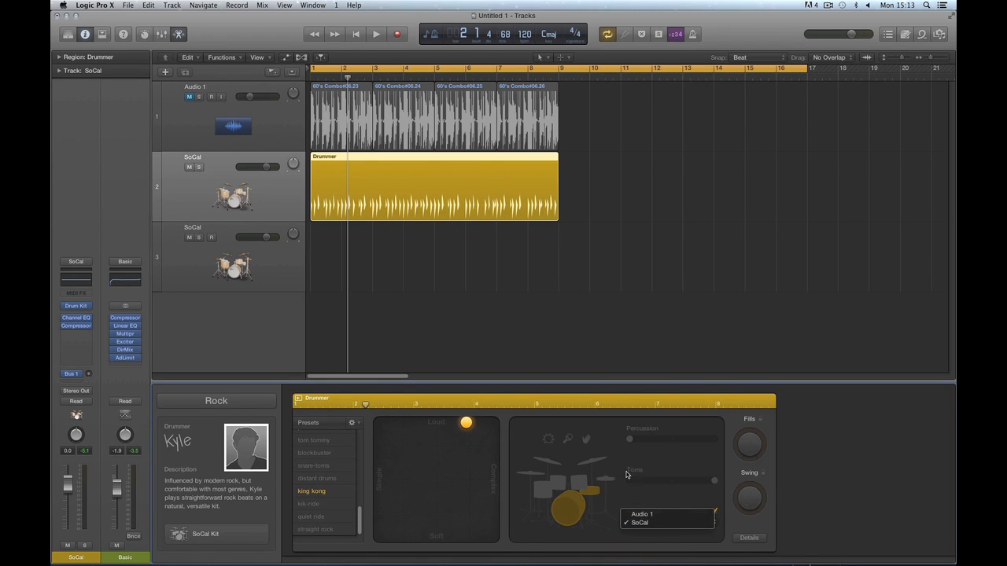
Make Kick & Snare follow the Audio 1 track.
click(681, 516)
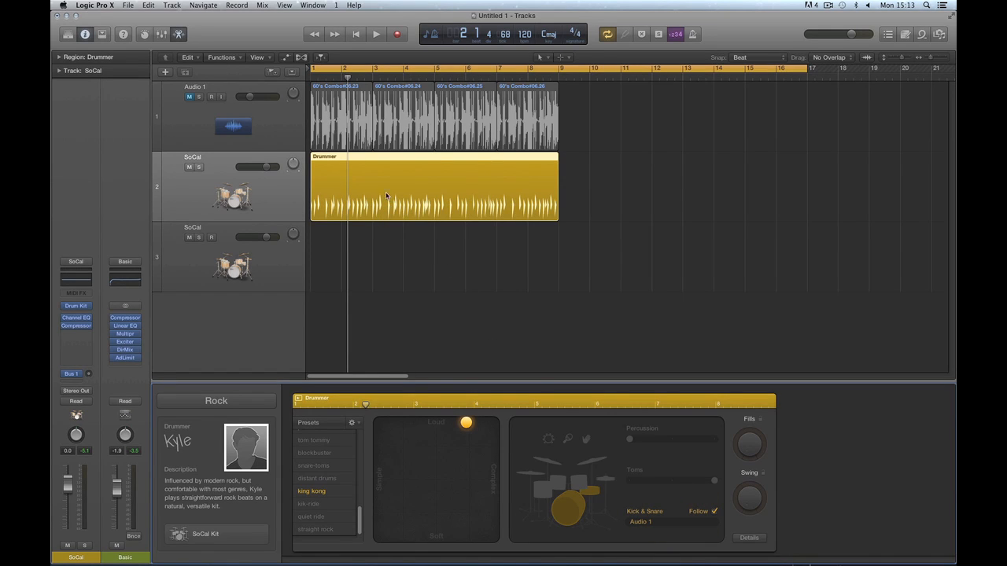
click(650, 524)
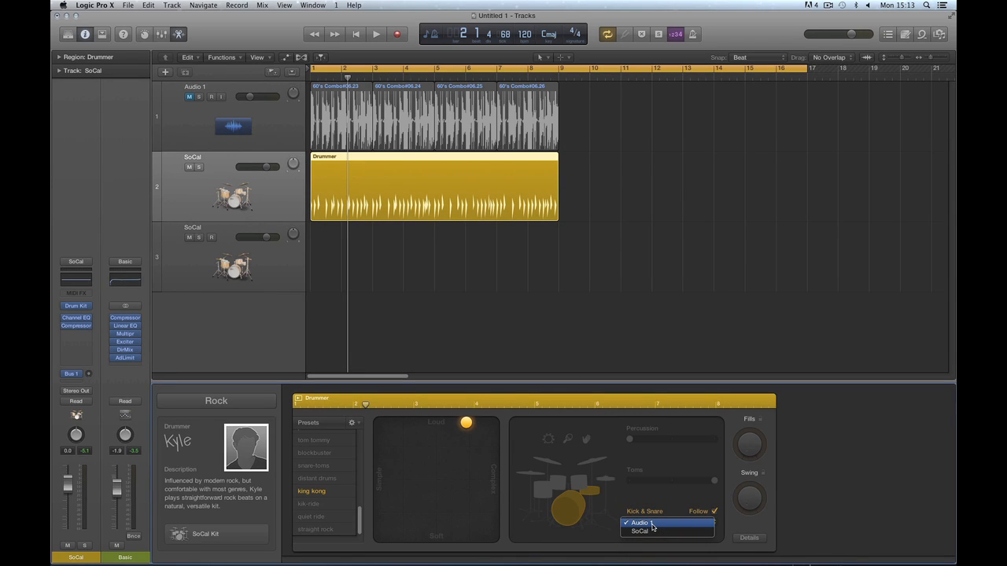
click(652, 524)
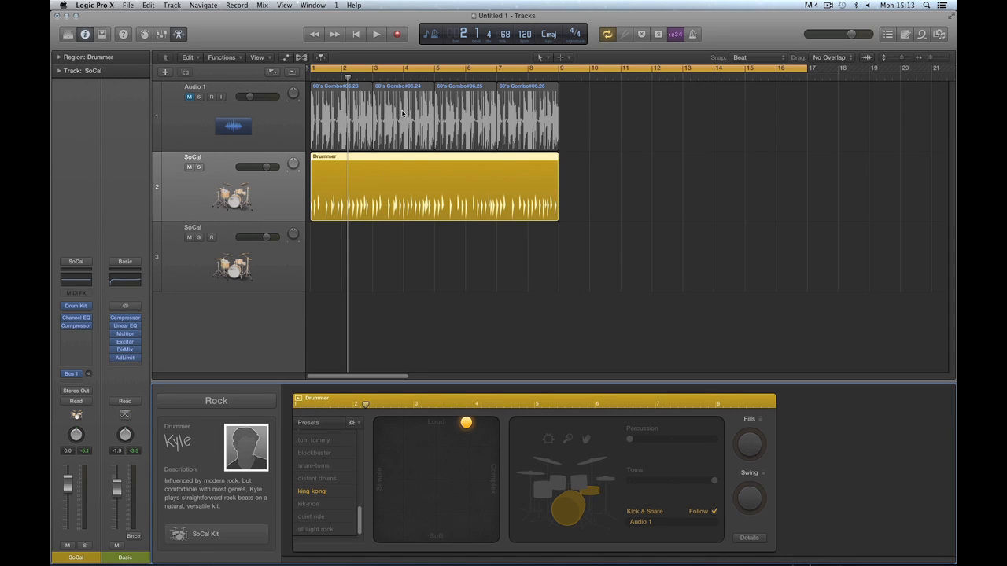
Unmute Audio 1, audition with the loop, and move the XY puck down for softer playing.
click(190, 98)
key(space)
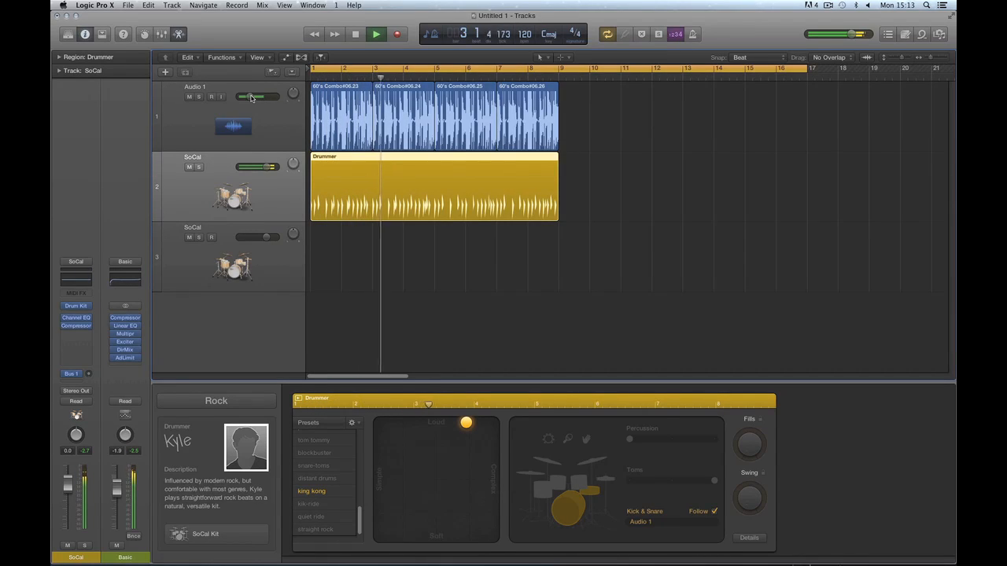
key(space)
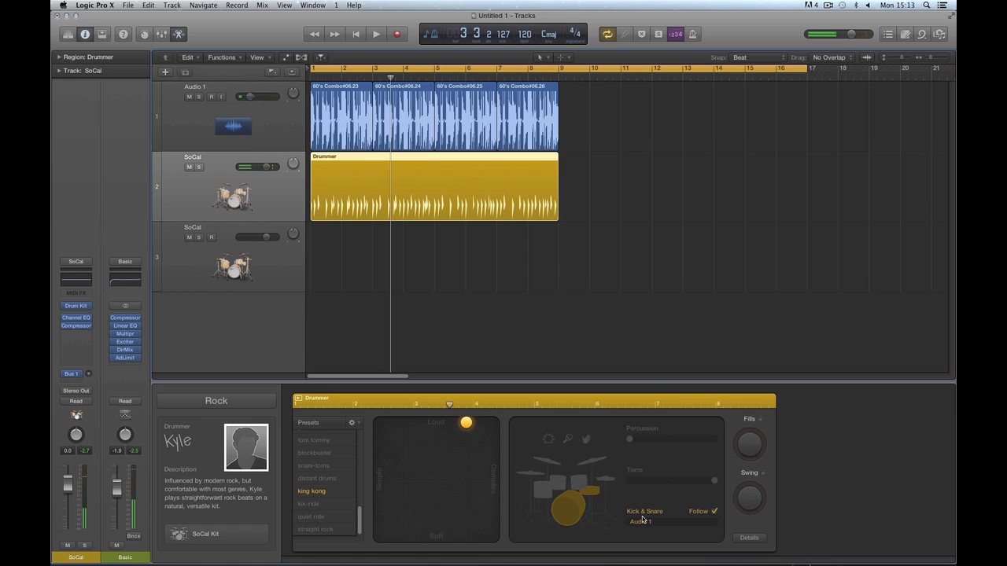
drag(466, 425, 446, 451)
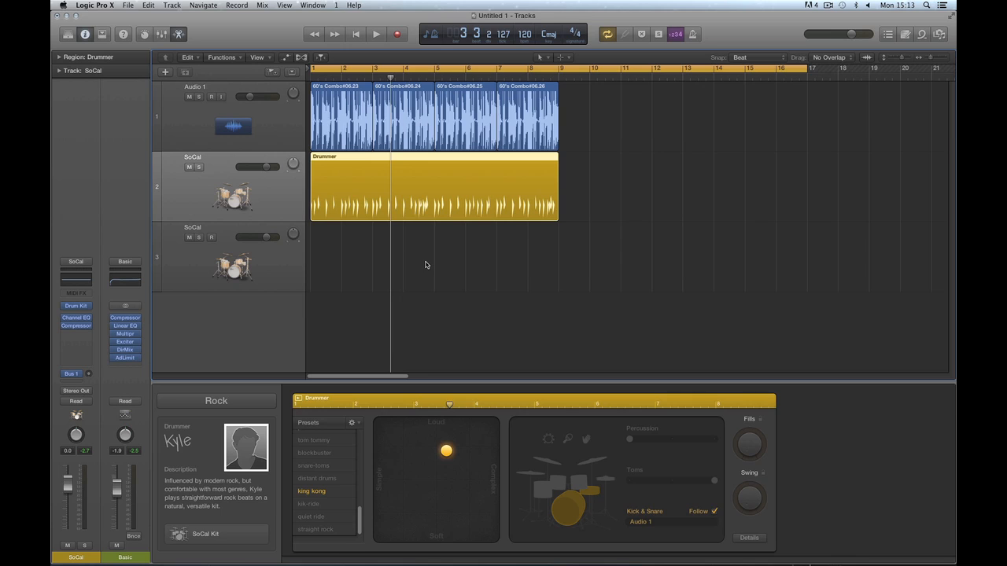
Fine-tune the XY puck slightly softer and simpler, then audition the groove.
key(space)
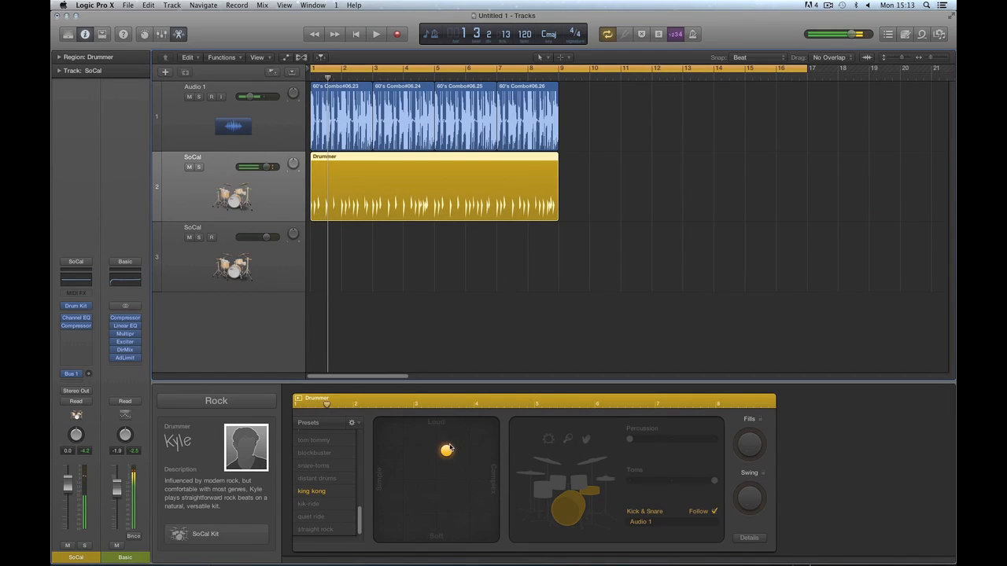
drag(448, 449, 438, 454)
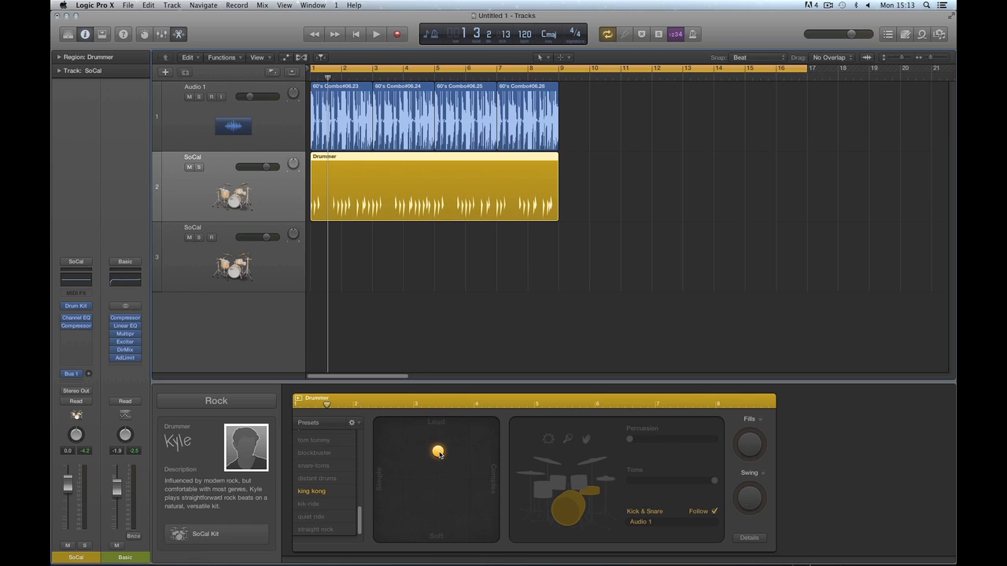
click(442, 455)
key(space)
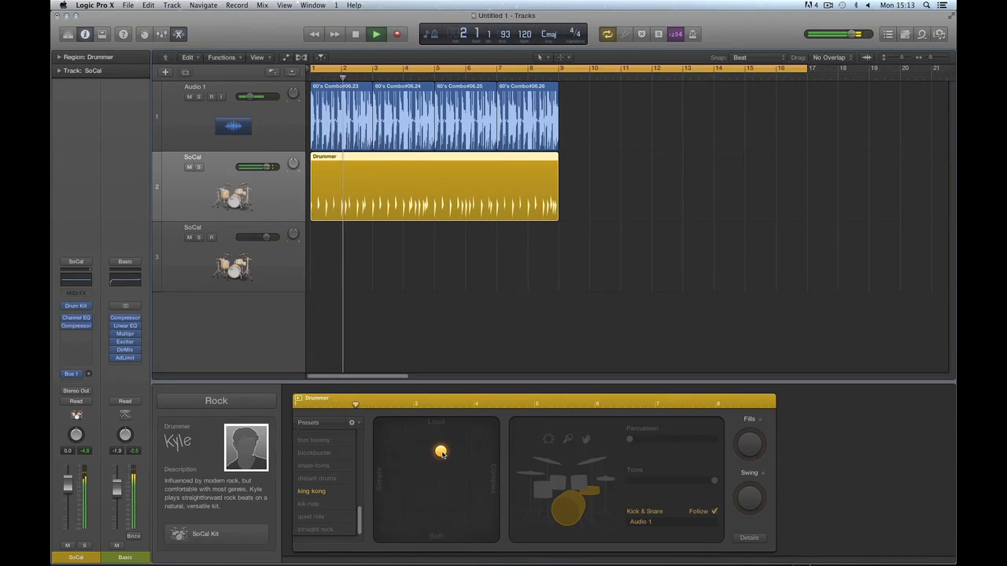
key(space)
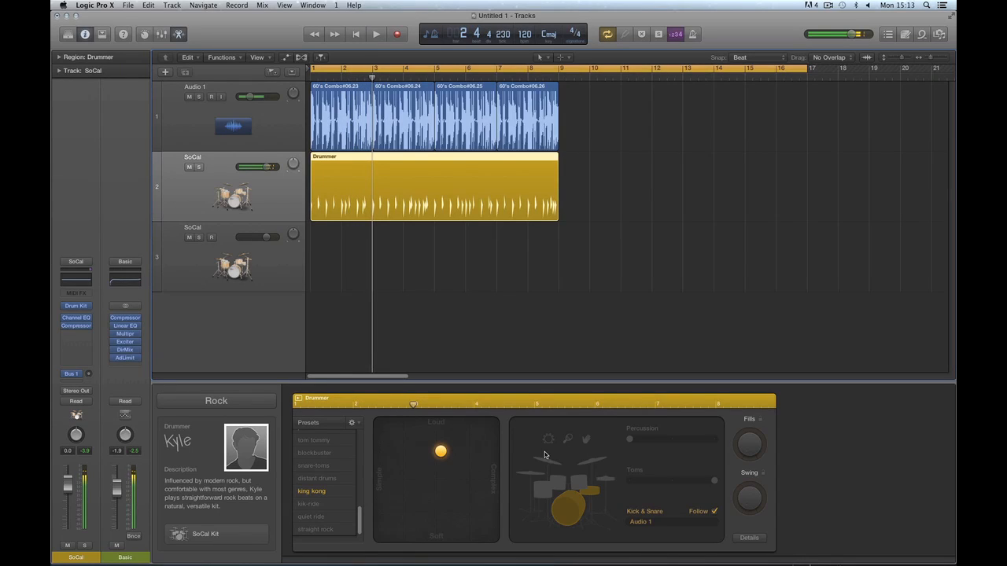
Add the hi-hat at a lowered amount and audition the pattern.
click(606, 481)
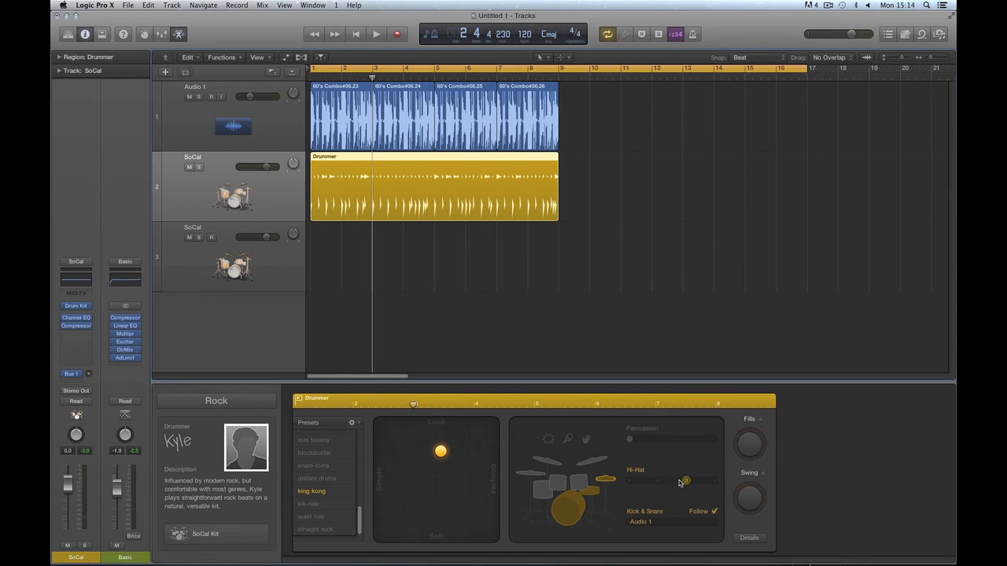
drag(685, 481, 663, 486)
key(space)
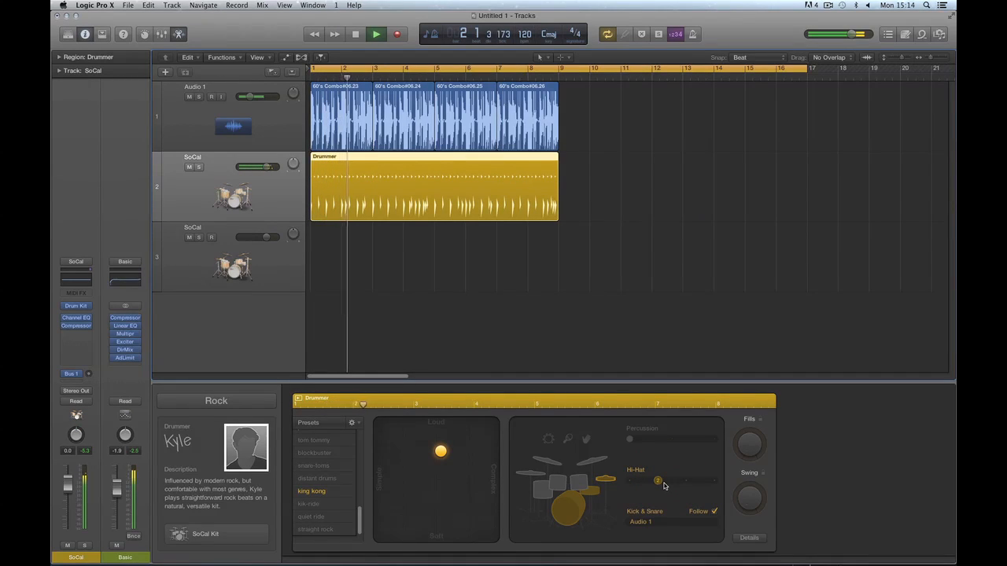
key(space)
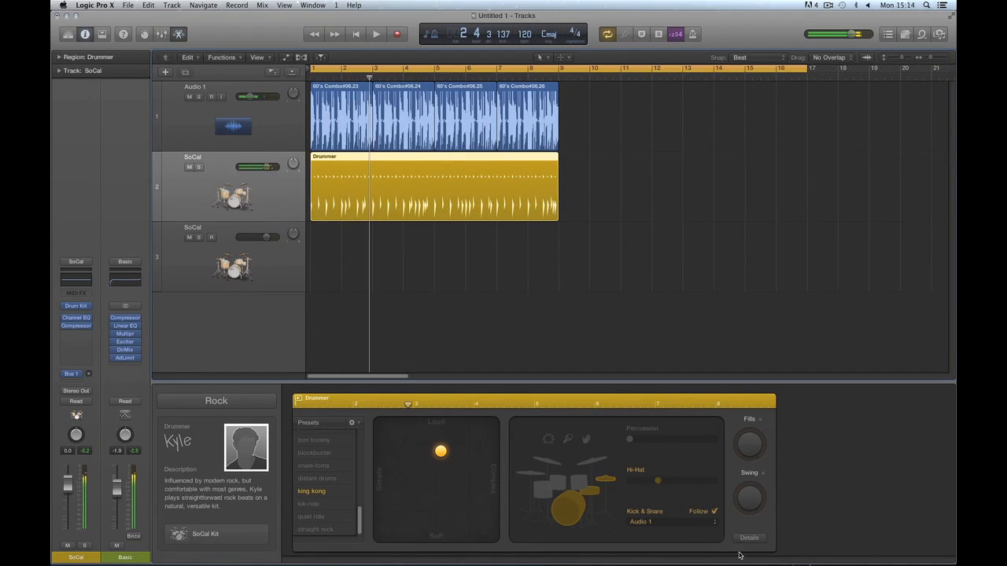
Turn off Follow, switch kick and snare off, and return to bar 1.
click(714, 512)
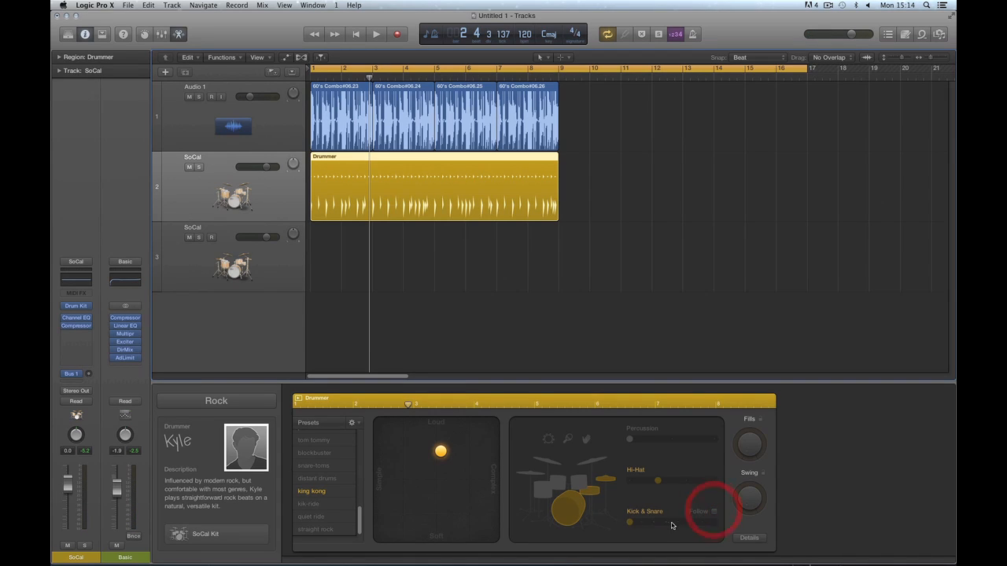
click(598, 495)
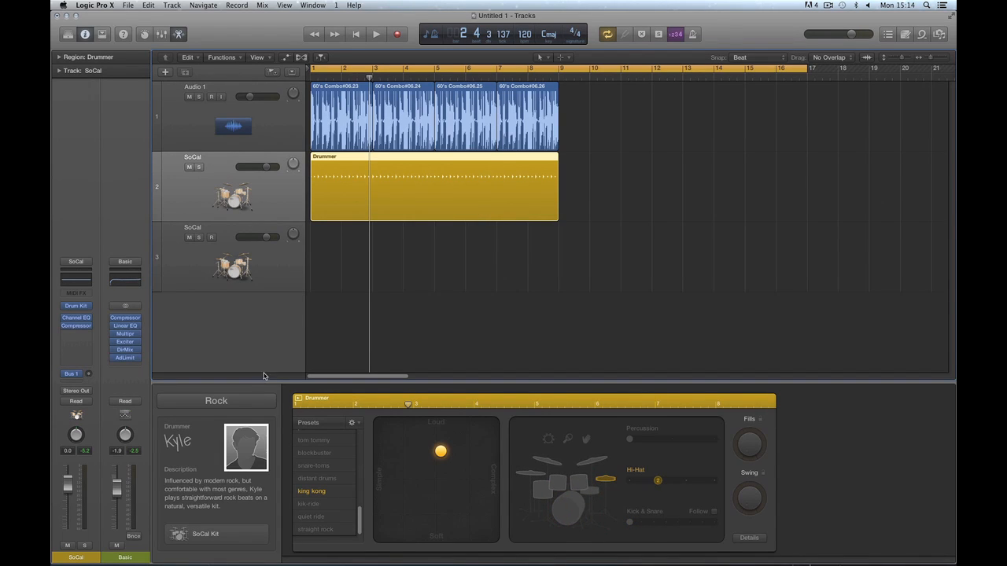
click(355, 33)
Enable cymbals at a lower setting and set the hi-hat to its minimum.
click(590, 462)
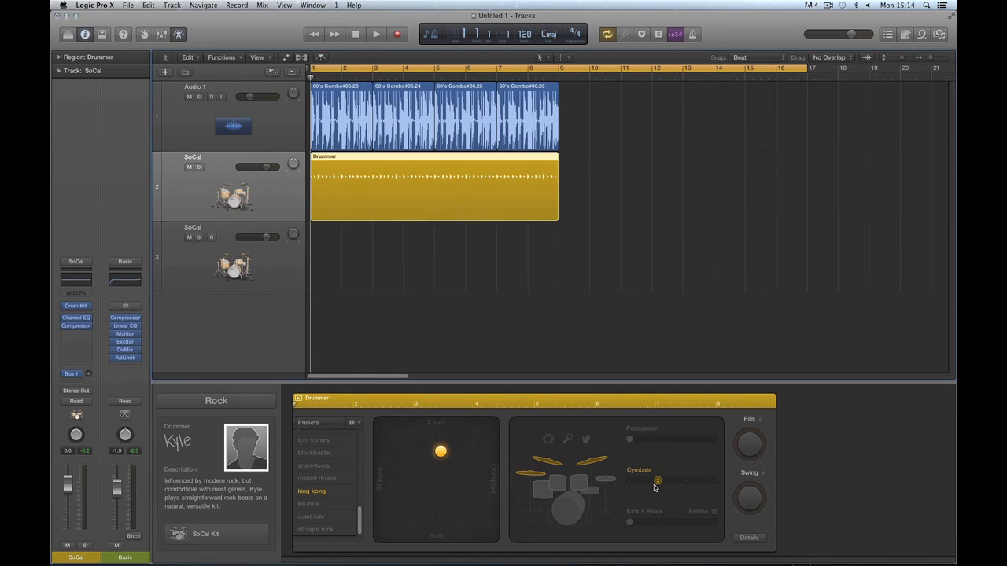
mouse_move(655, 482)
mouse_down()
mouse_move(629, 482)
mouse_move(717, 485)
mouse_move(641, 489)
mouse_up()
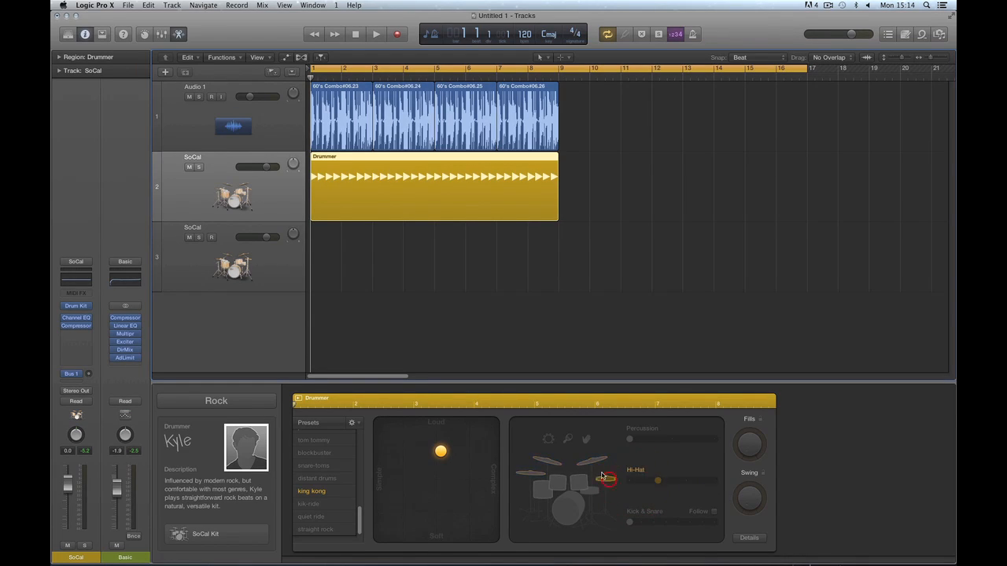
click(604, 478)
drag(658, 483, 632, 481)
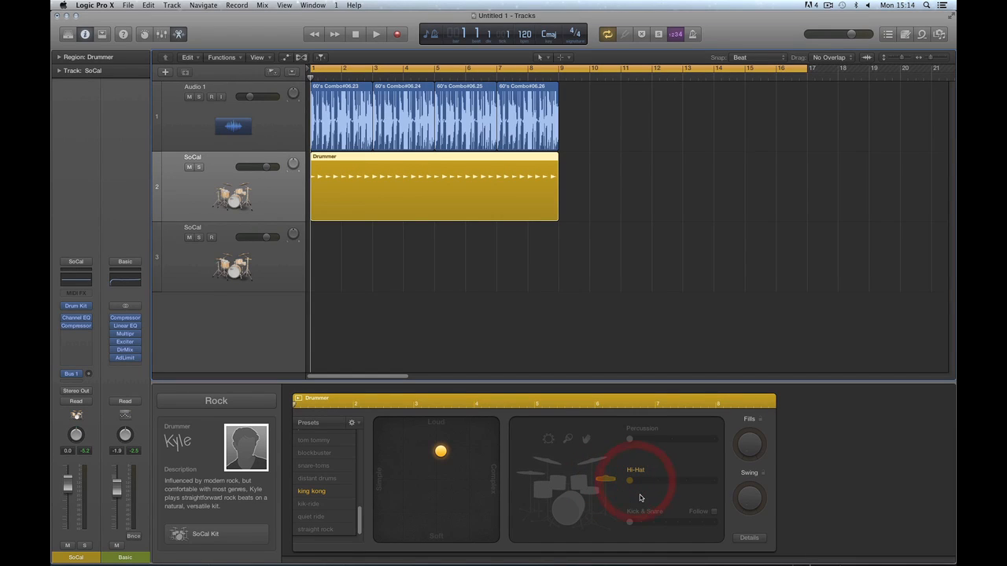
key(space)
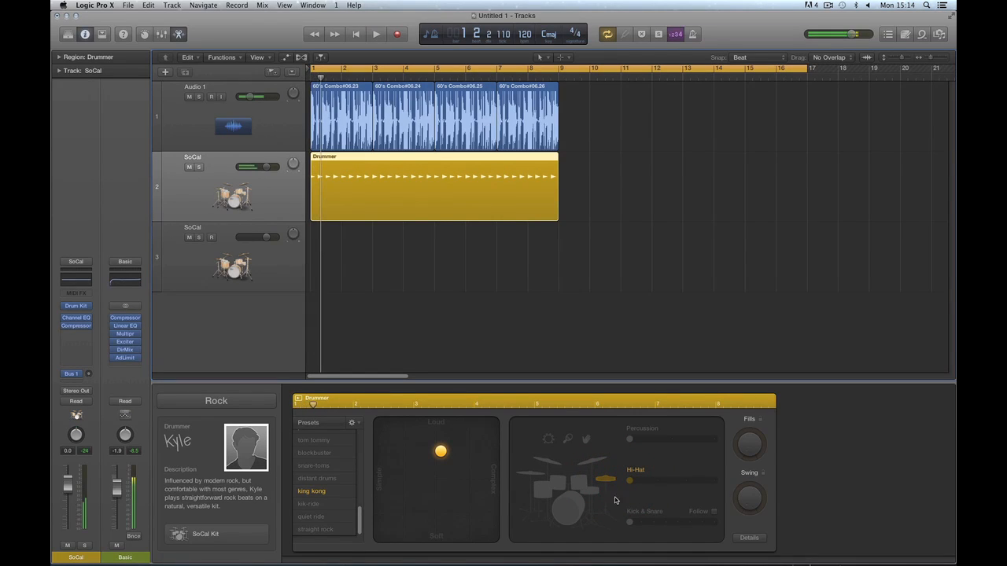
Mute Audio 1 and raise the hi-hat step by step to maximum while auditioning.
click(189, 96)
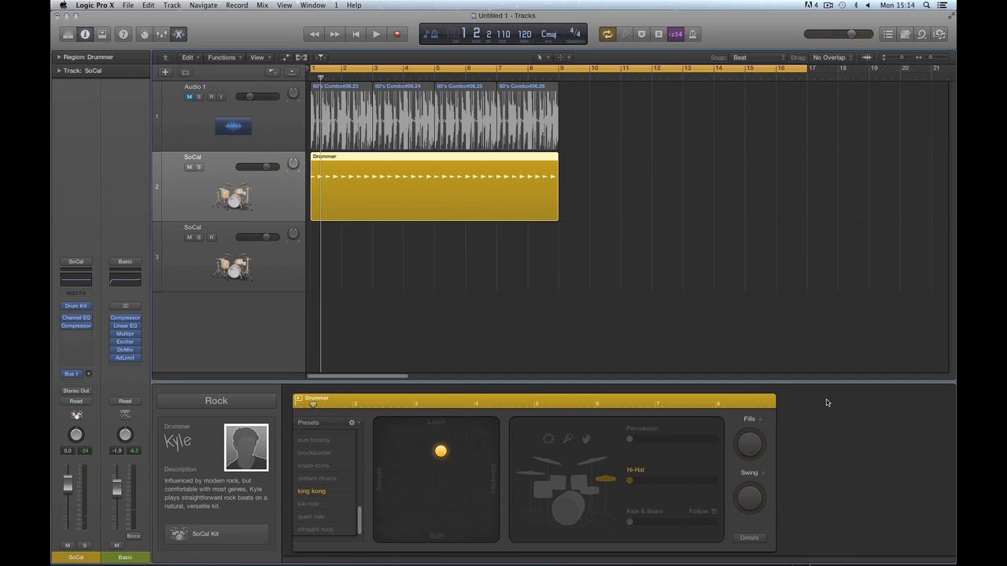
key(space)
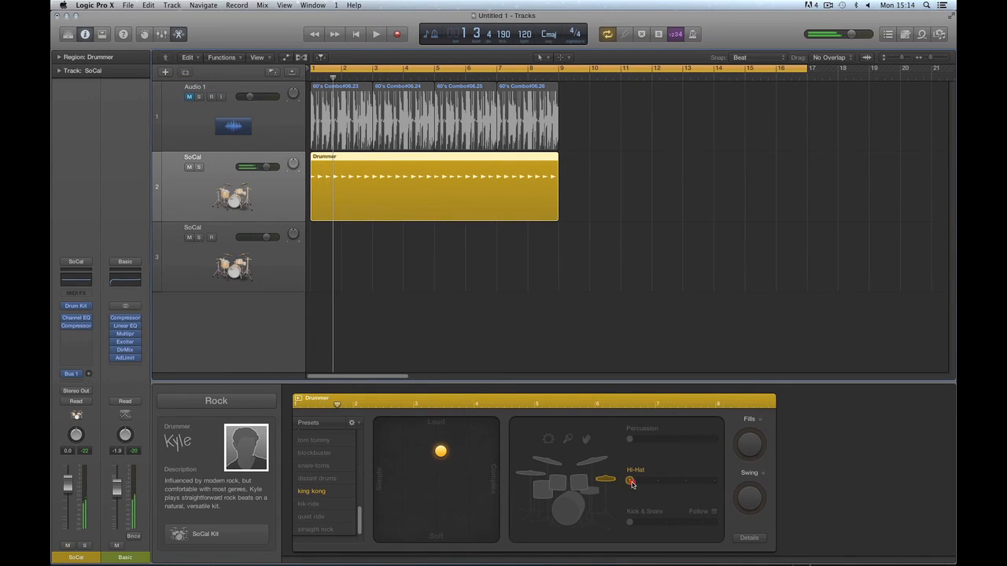
drag(630, 482, 658, 486)
key(space)
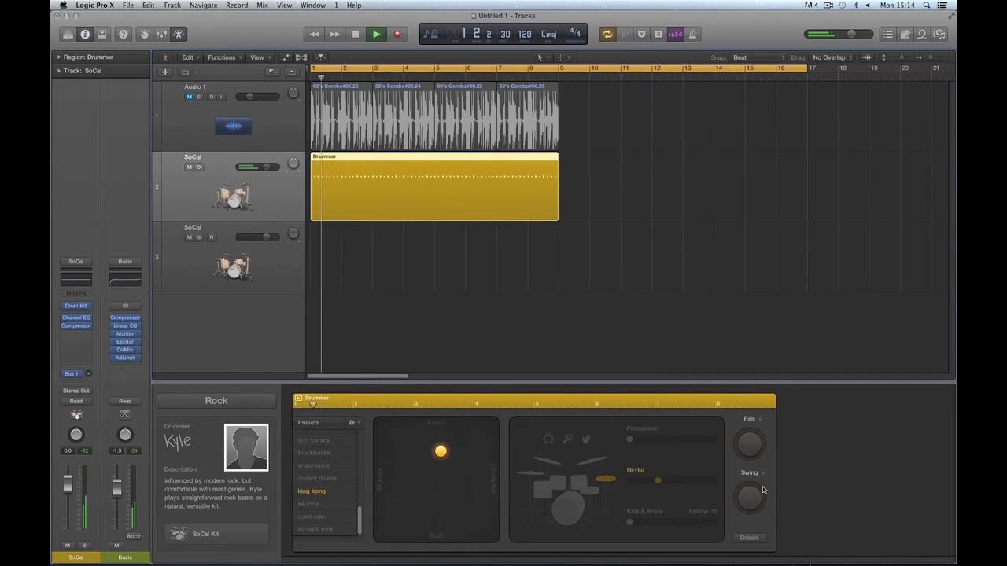
drag(658, 481, 686, 481)
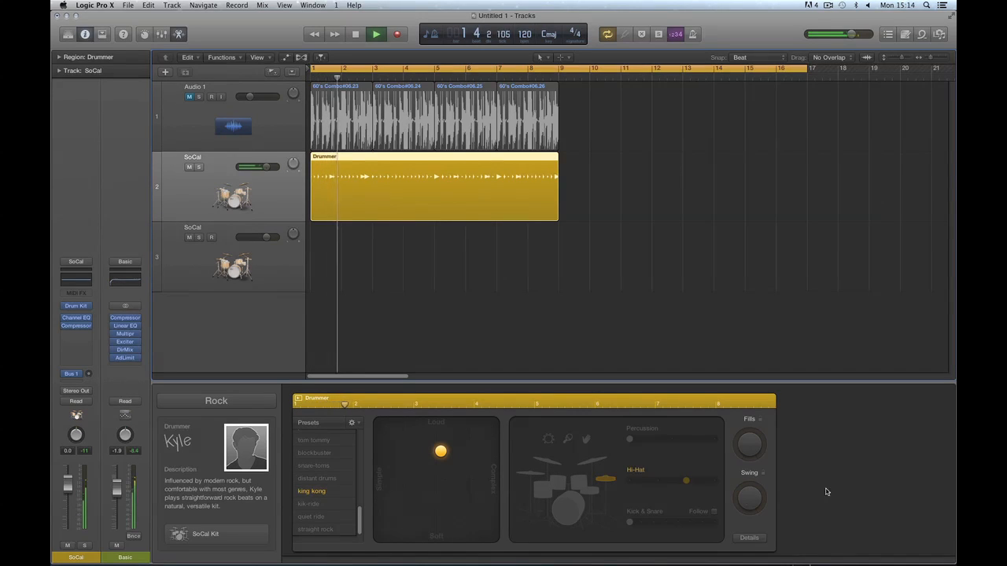
key(space)
drag(689, 483, 713, 481)
key(space)
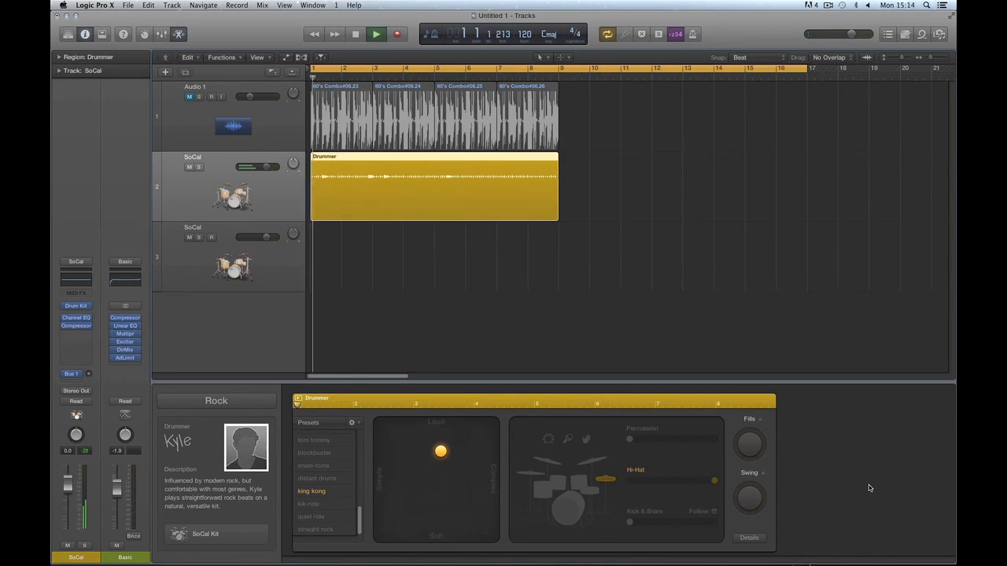
key(space)
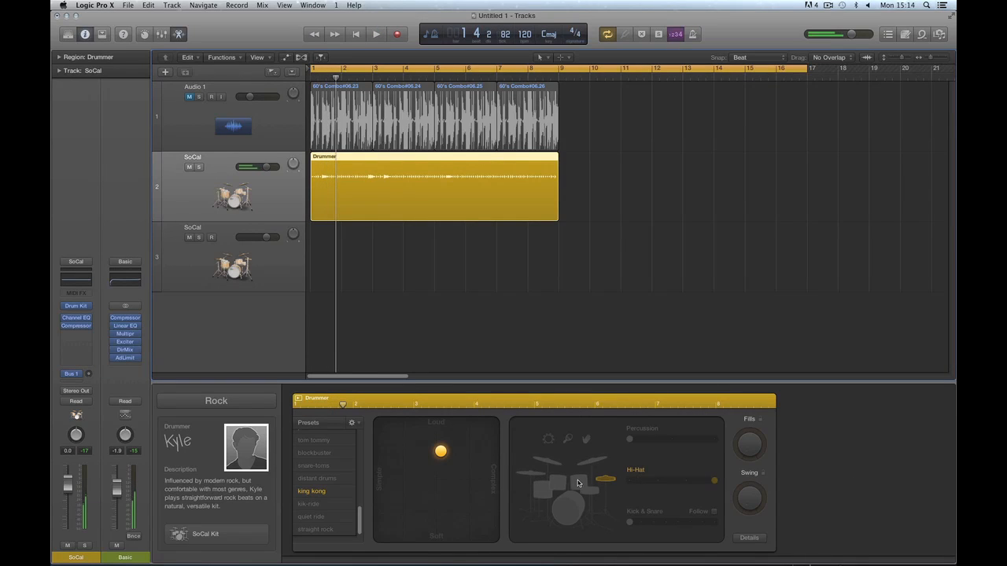
Sweep the toms from minimum through middle to maximum, then shift the puck toward Complex.
click(578, 484)
drag(713, 480, 629, 480)
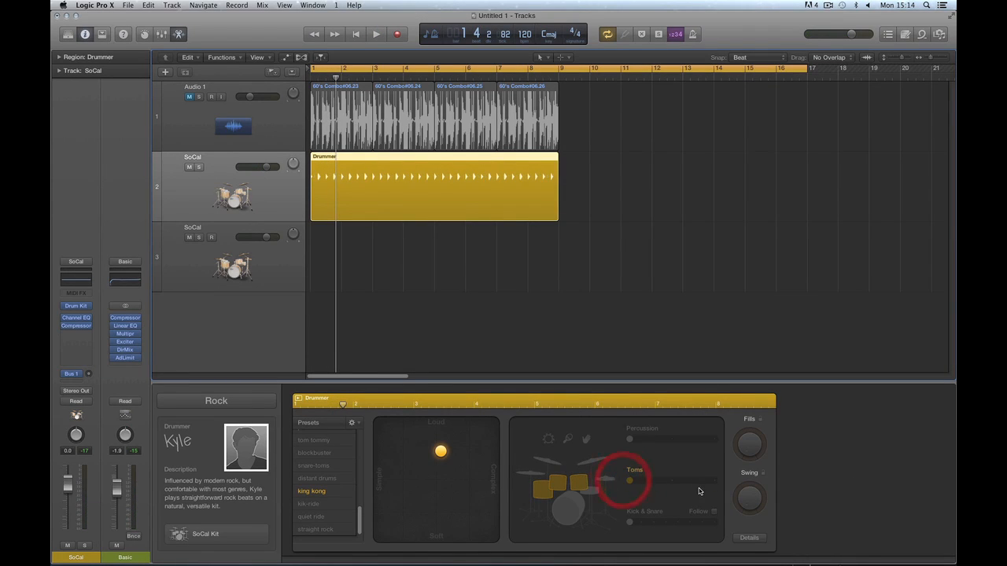
key(space)
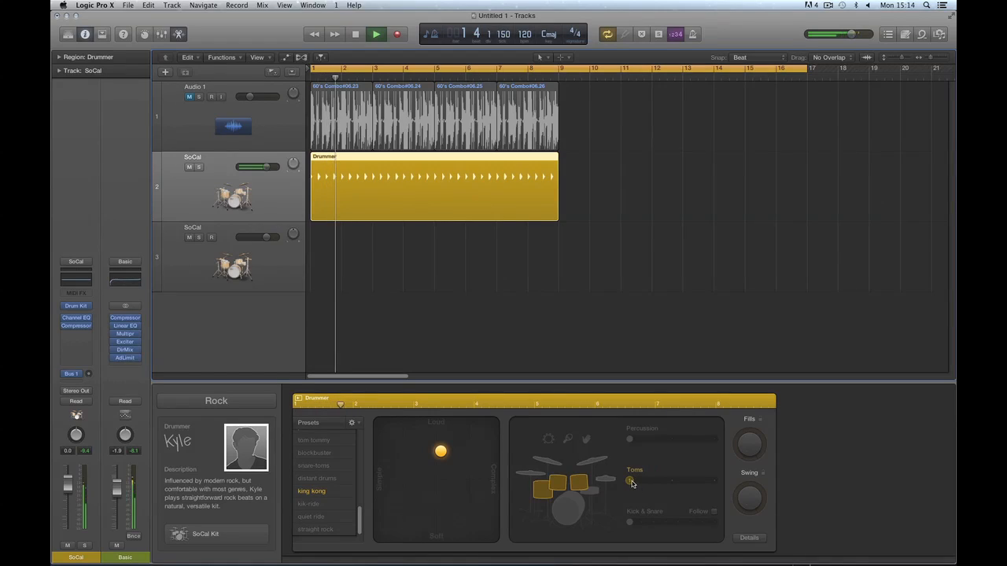
key(space)
drag(629, 480, 673, 482)
key(space)
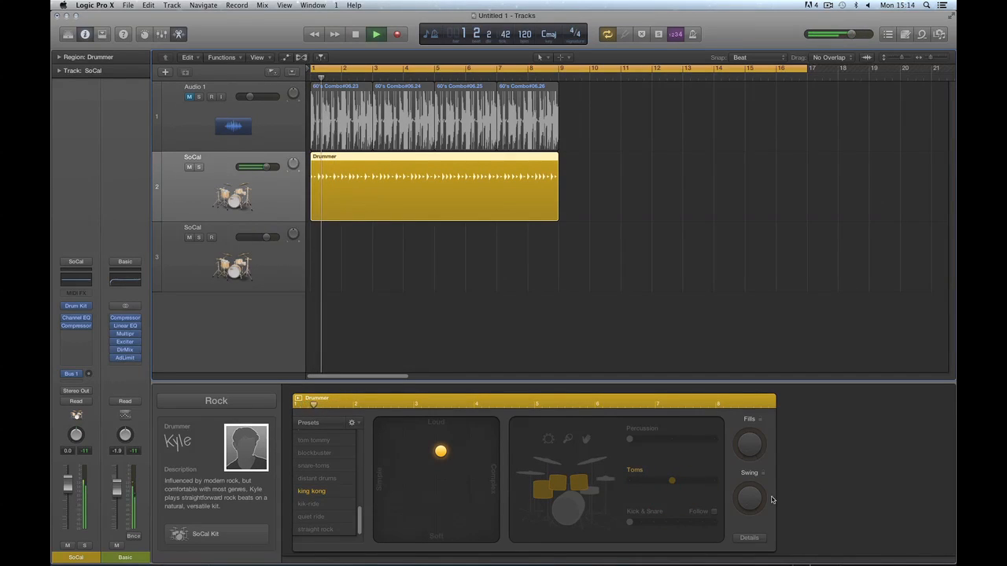
drag(670, 480, 716, 480)
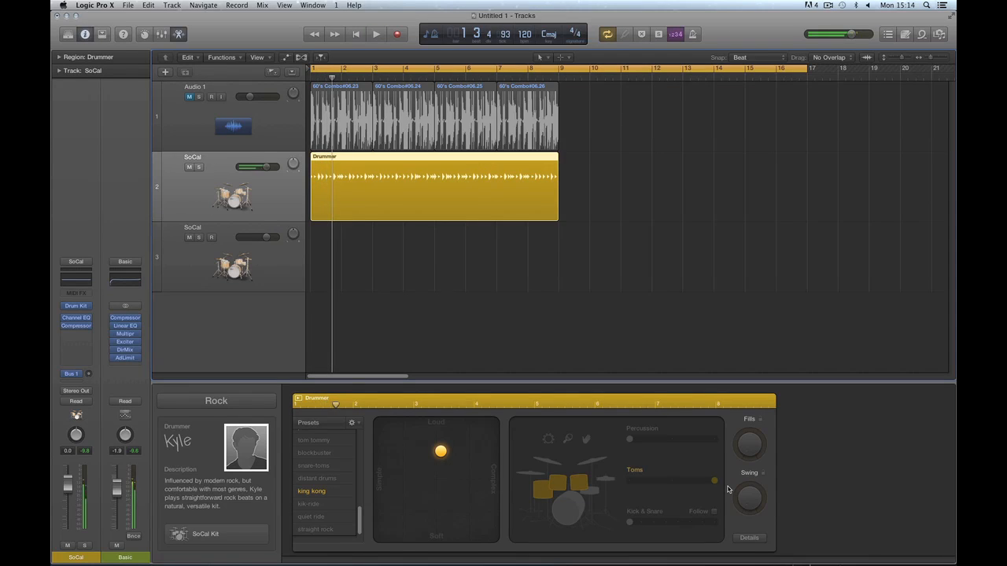
drag(440, 451, 475, 451)
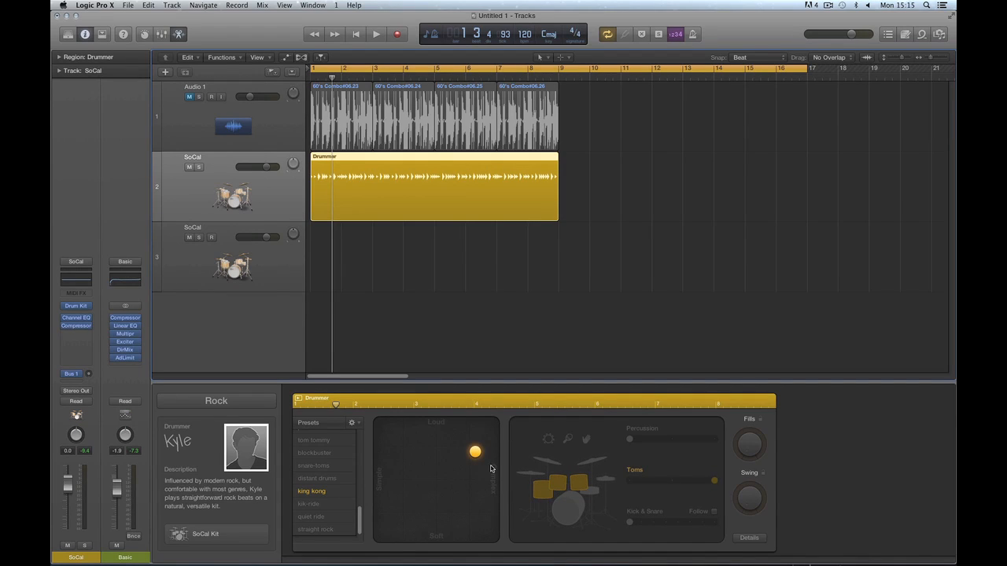
Push the puck fully to Complex, set toms to minimum, and audition.
drag(475, 452, 493, 452)
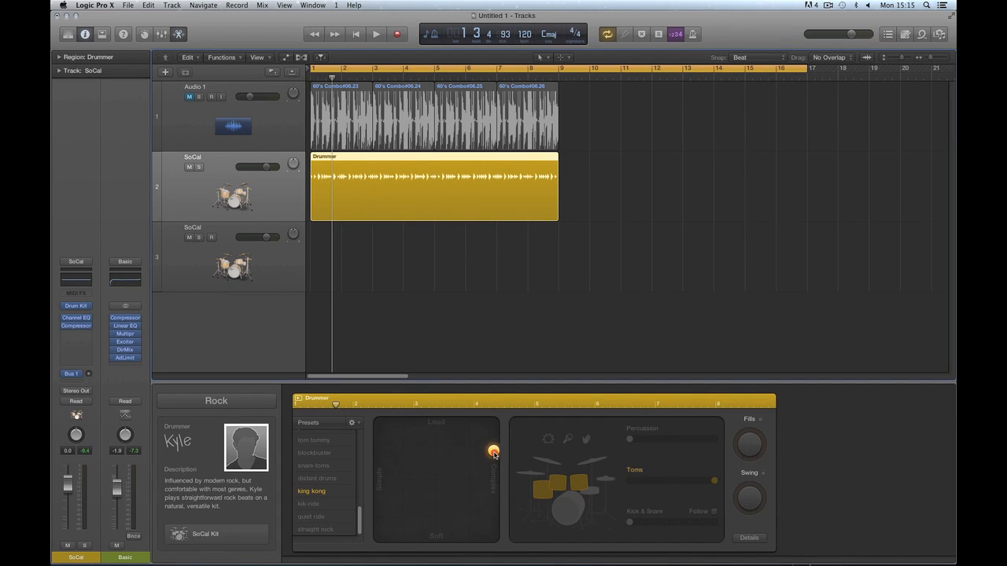
drag(716, 484, 640, 485)
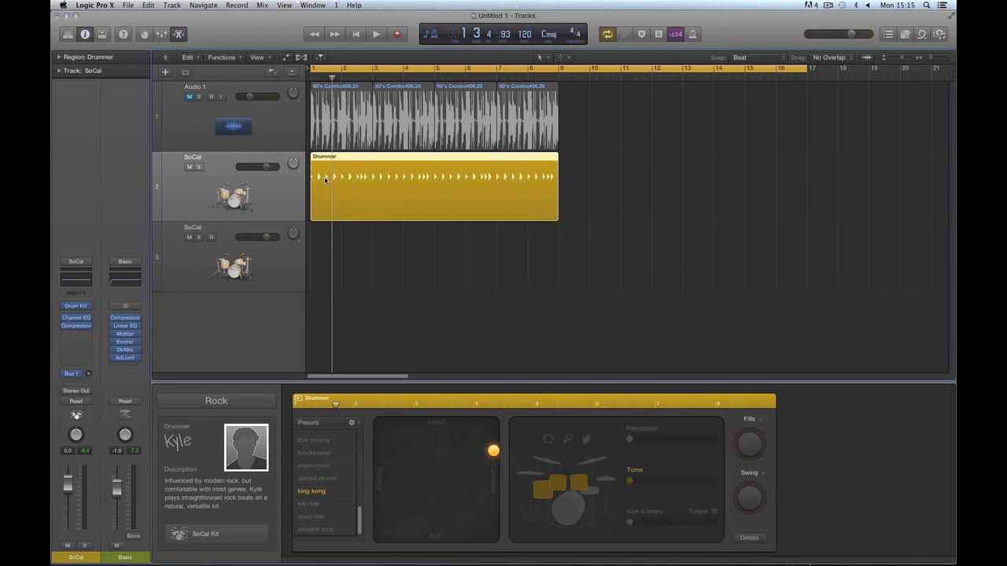
key(space)
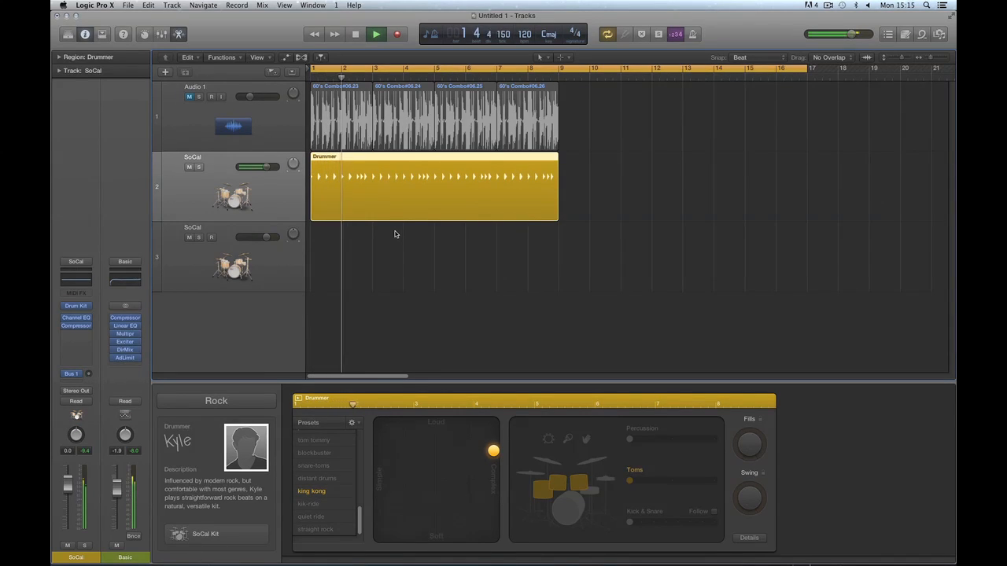
key(space)
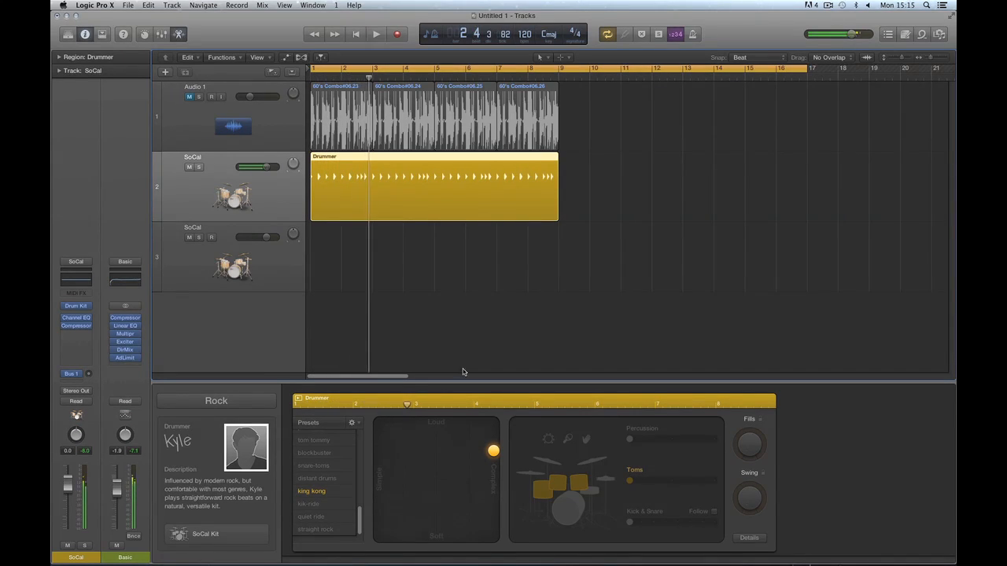
Compare fully Simple playback from bar 1, then move the puck back toward Complex.
drag(493, 451, 379, 449)
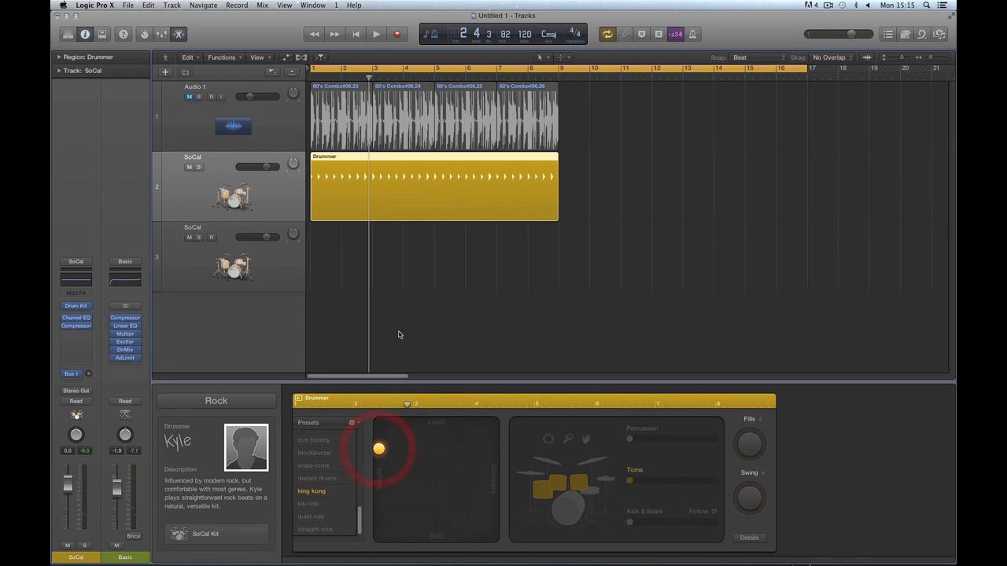
key(Return)
key(space)
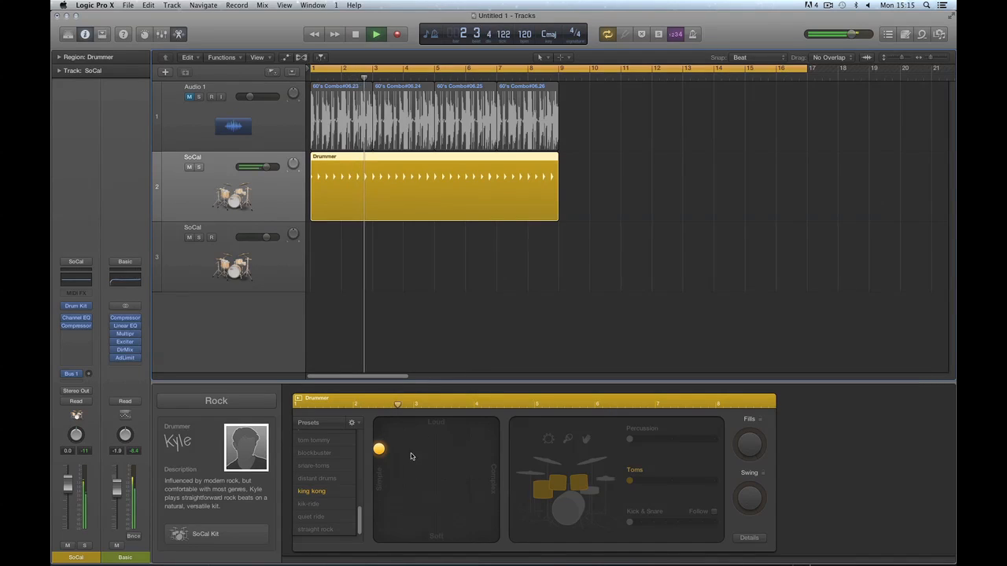
key(space)
drag(411, 453, 479, 454)
key(space)
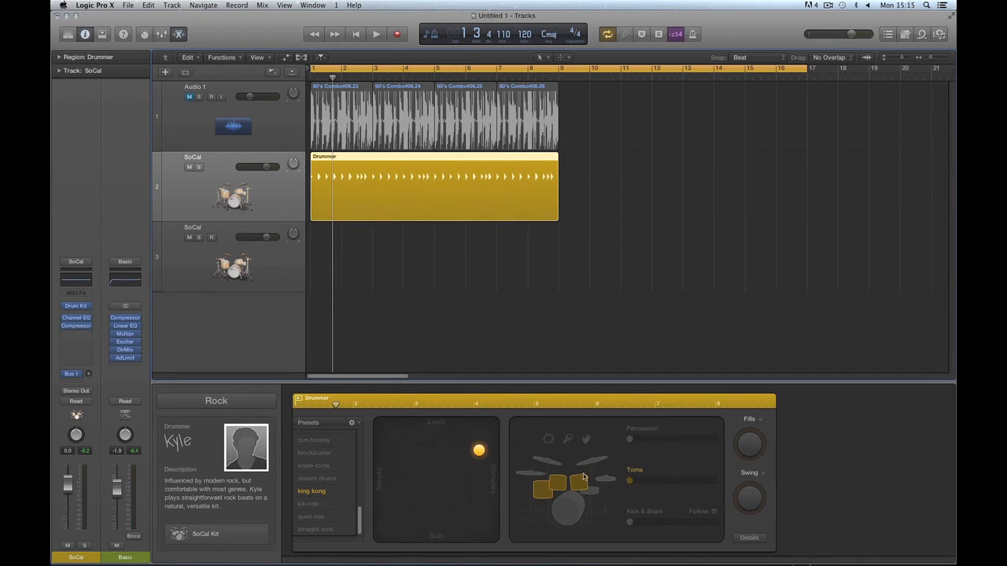
Make the drumming slightly simpler and softer with cymbals selected, then start playback.
drag(477, 454, 436, 449)
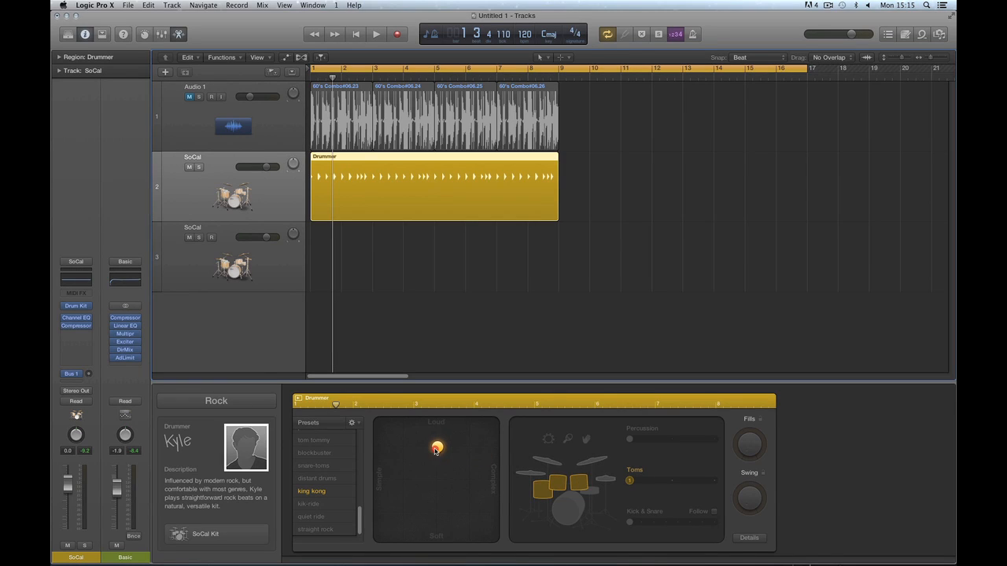
click(589, 461)
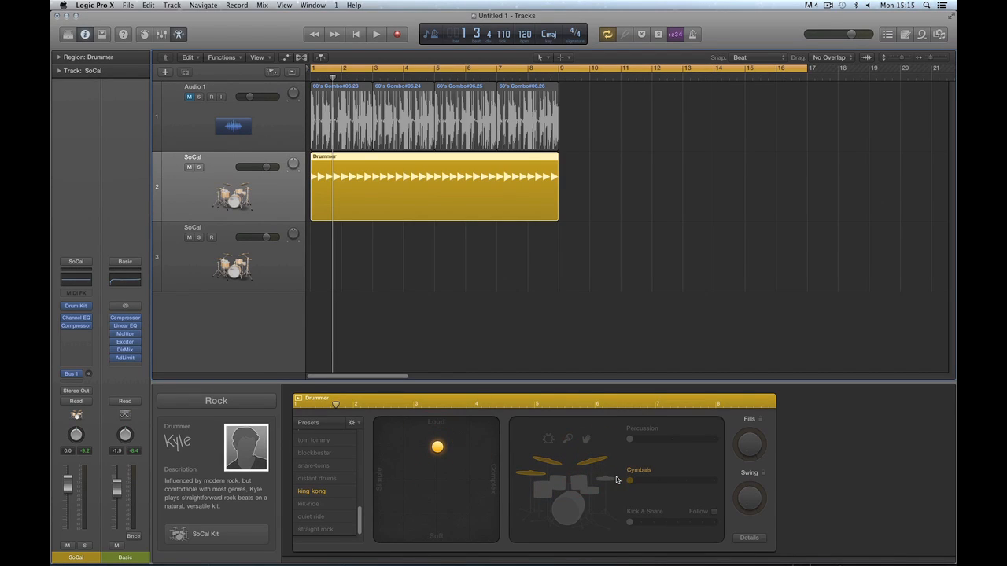
drag(437, 448, 438, 478)
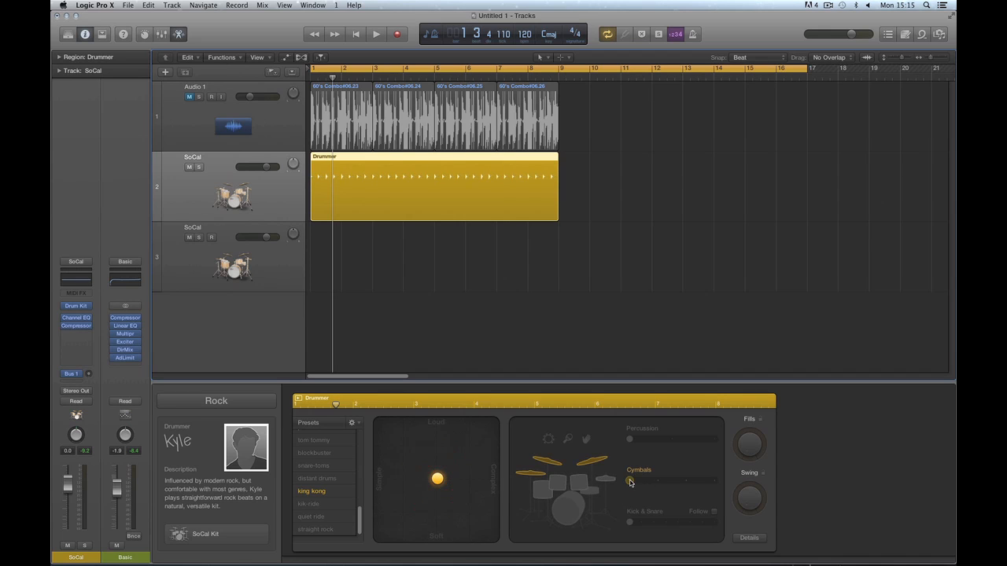
key(space)
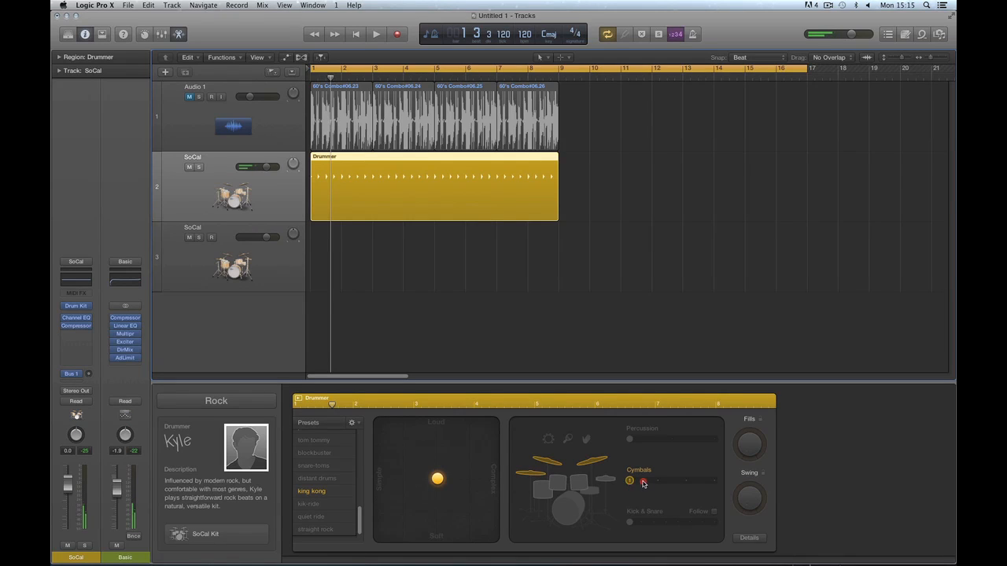
Try cymbals at maximum, then settle around two-thirds while auditioning each change.
drag(642, 484, 716, 483)
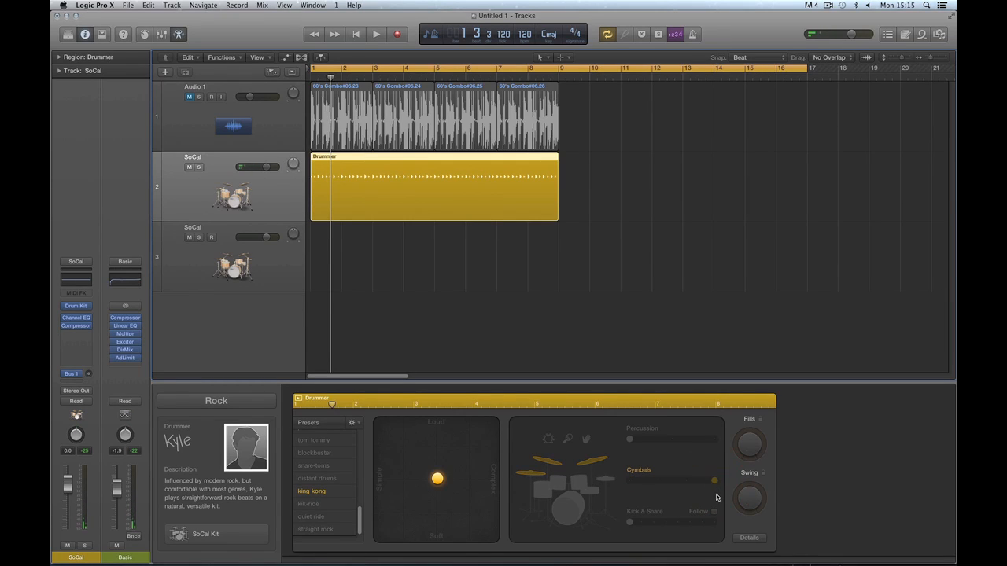
key(space)
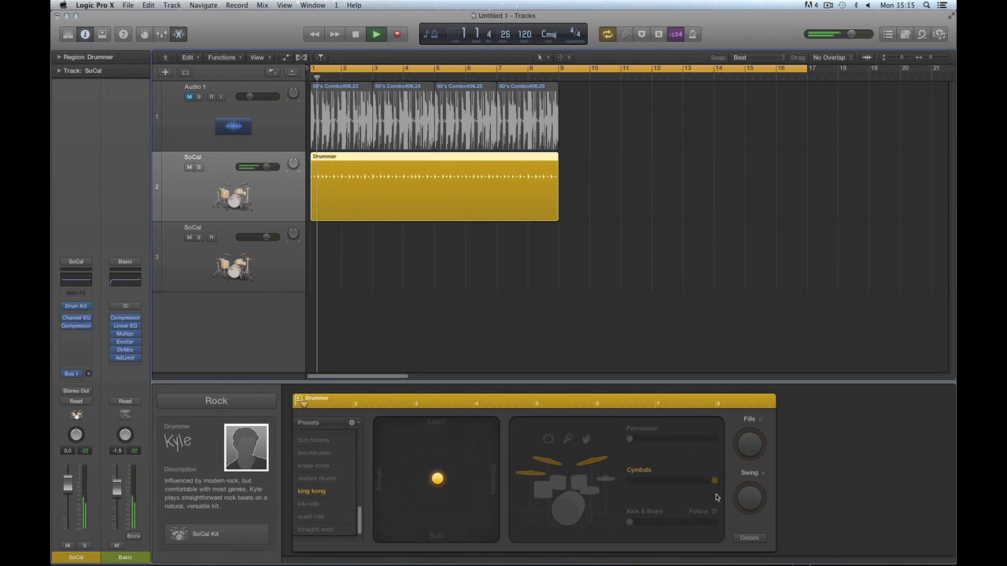
key(space)
drag(714, 482, 666, 485)
key(space)
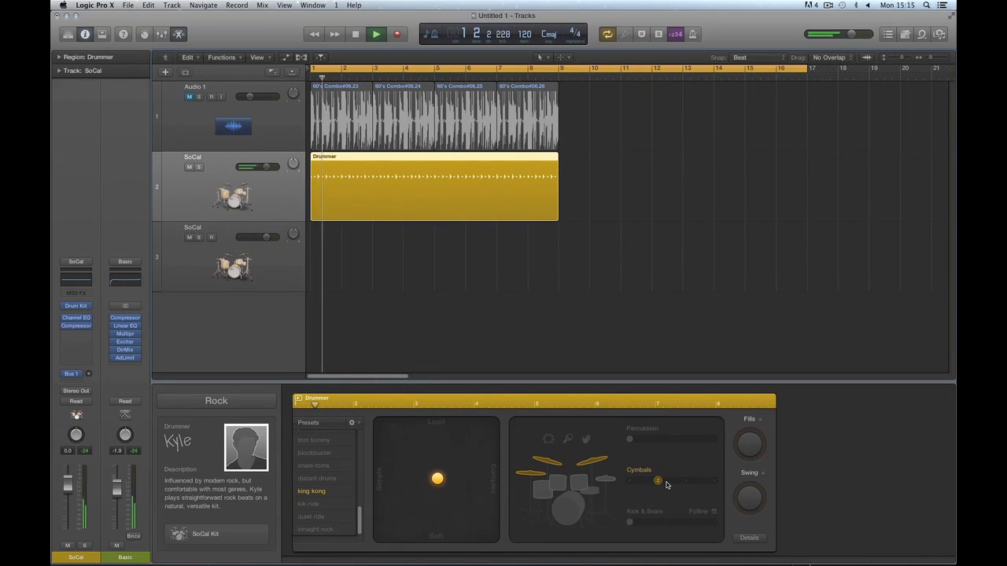
key(space)
drag(662, 484, 684, 482)
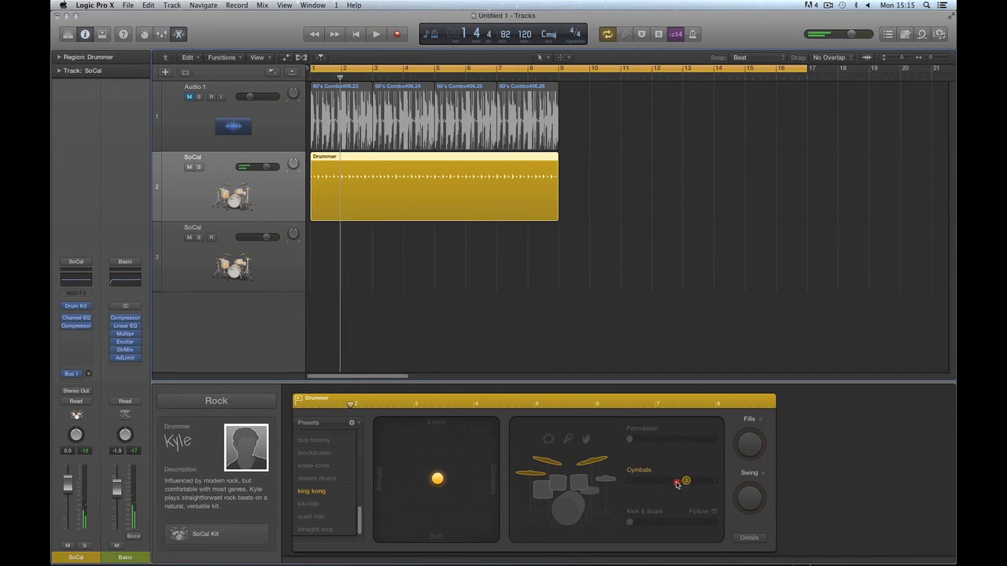
key(space)
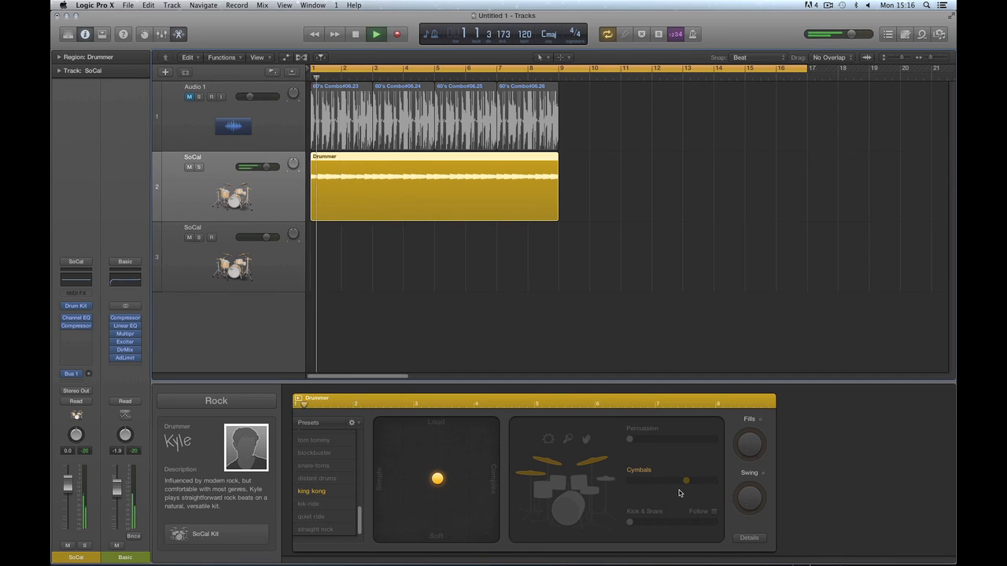
key(space)
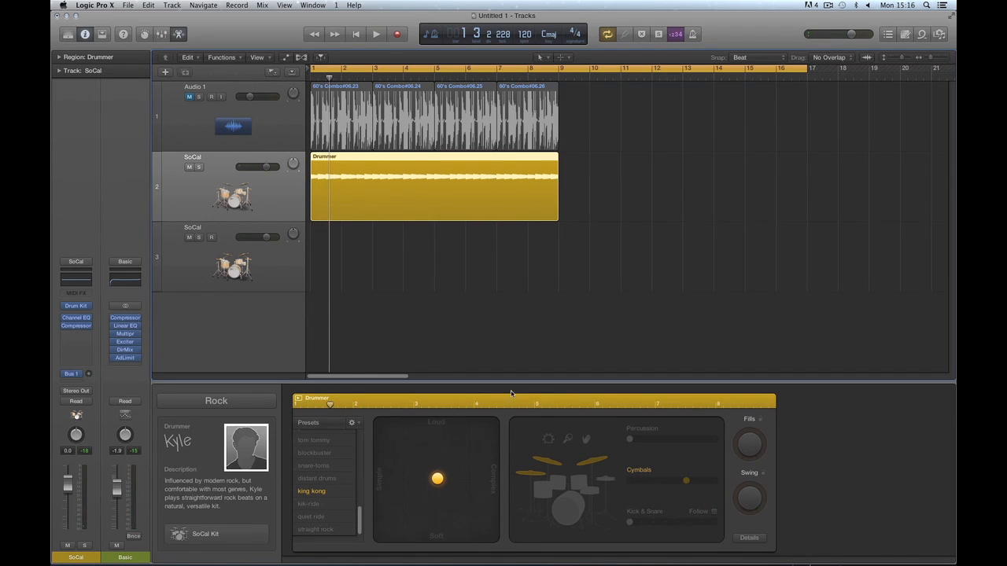
Check hi-hat, toms and cymbals, soften the puck slightly, and reveal the Feel, Ghost Notes and Hi-Hat details.
click(607, 481)
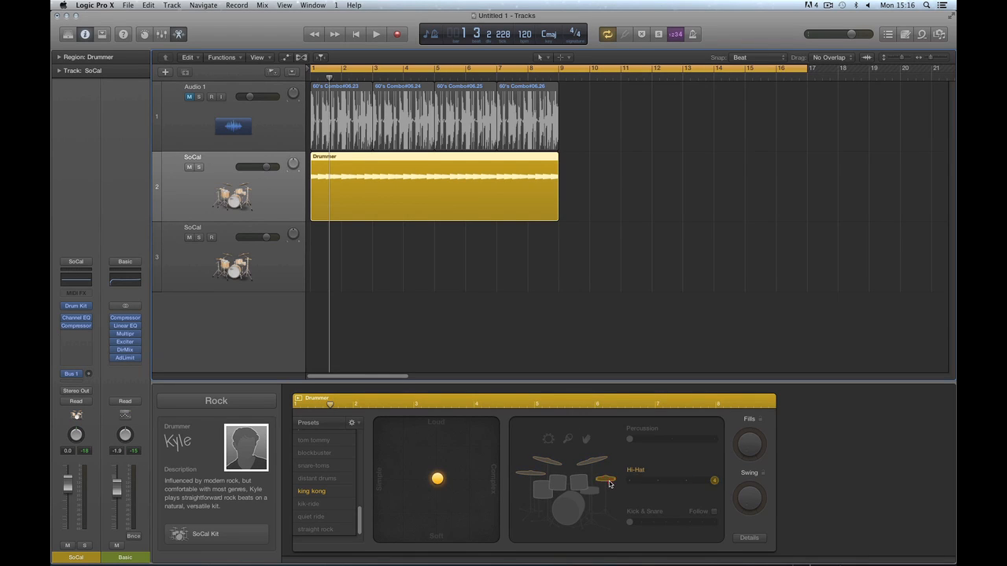
click(584, 480)
click(593, 462)
drag(439, 481, 439, 484)
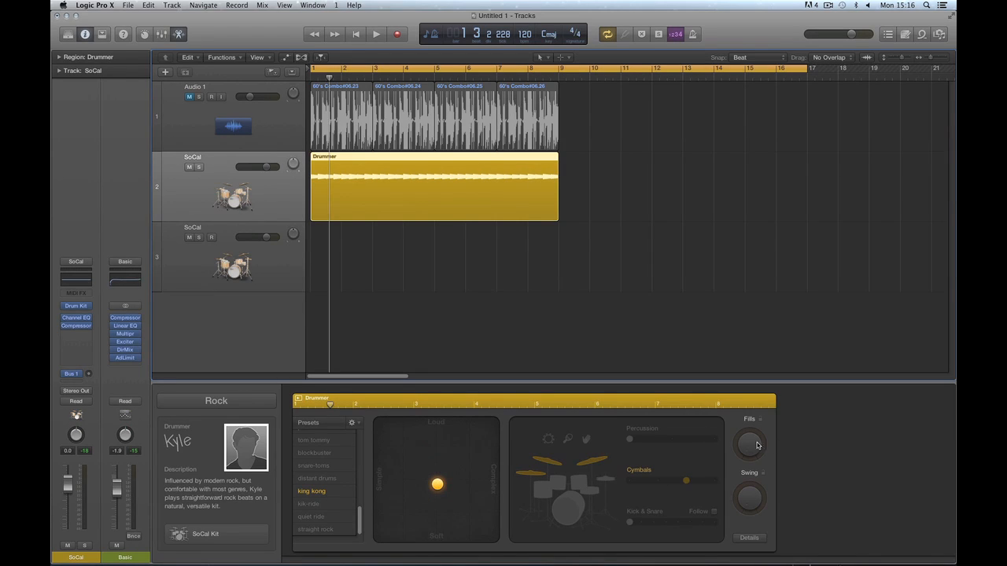
drag(750, 448, 751, 476)
click(749, 539)
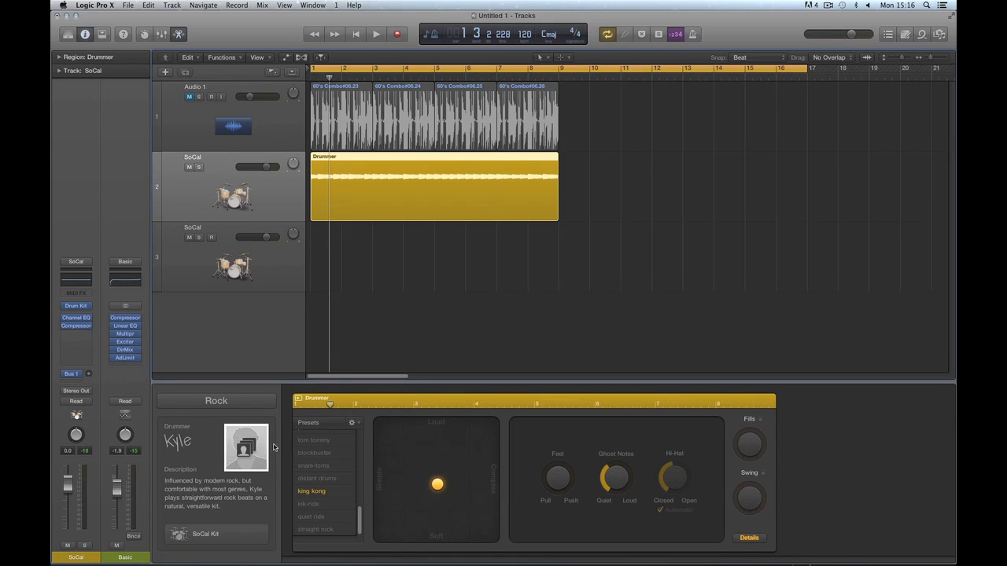
Load the straight rock drummer preset, turn the Fills knob up, then stop playback.
click(748, 537)
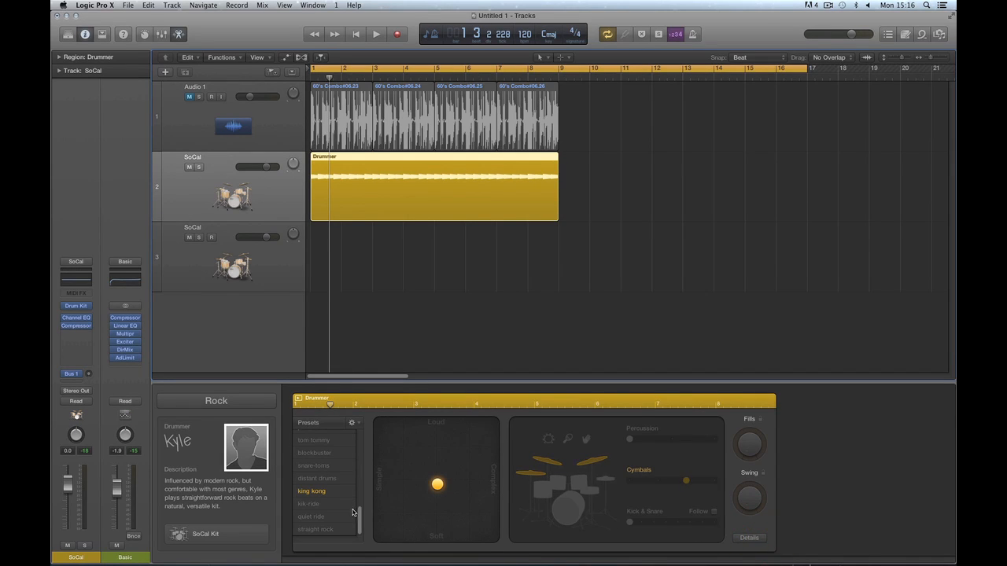
click(331, 529)
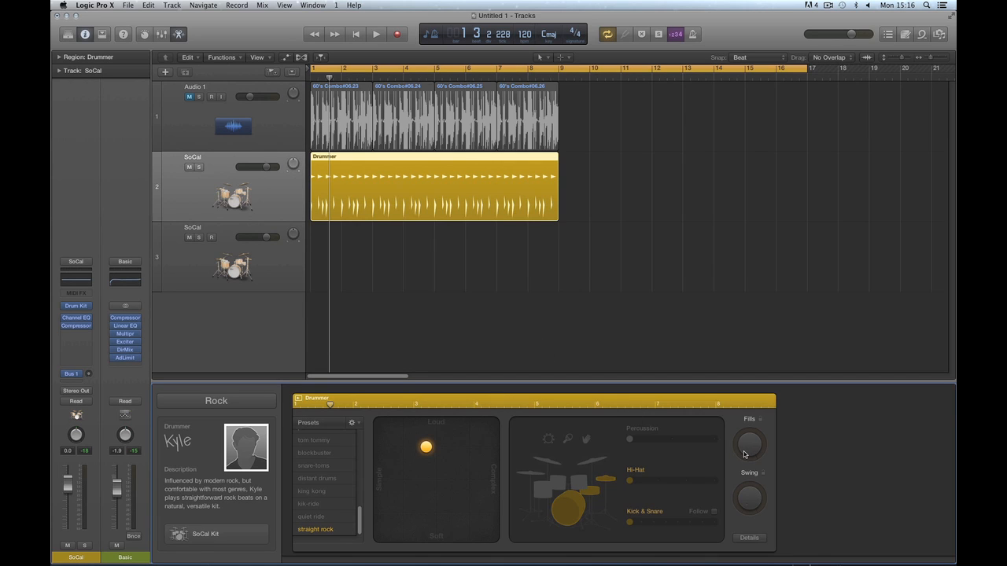
drag(744, 454, 724, 310)
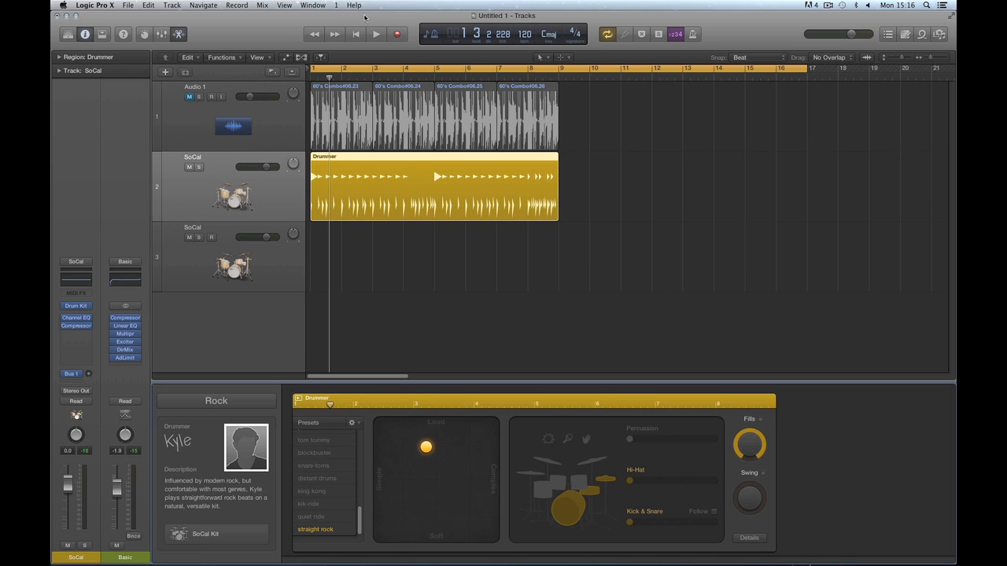
click(354, 34)
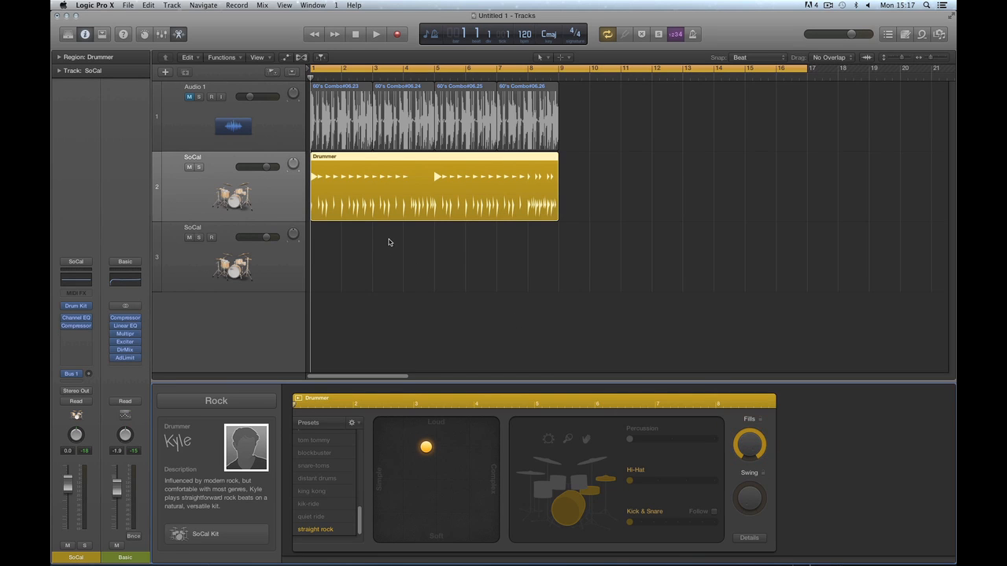
Turn the Basic channel down to -4.6 dB while the song plays.
key(space)
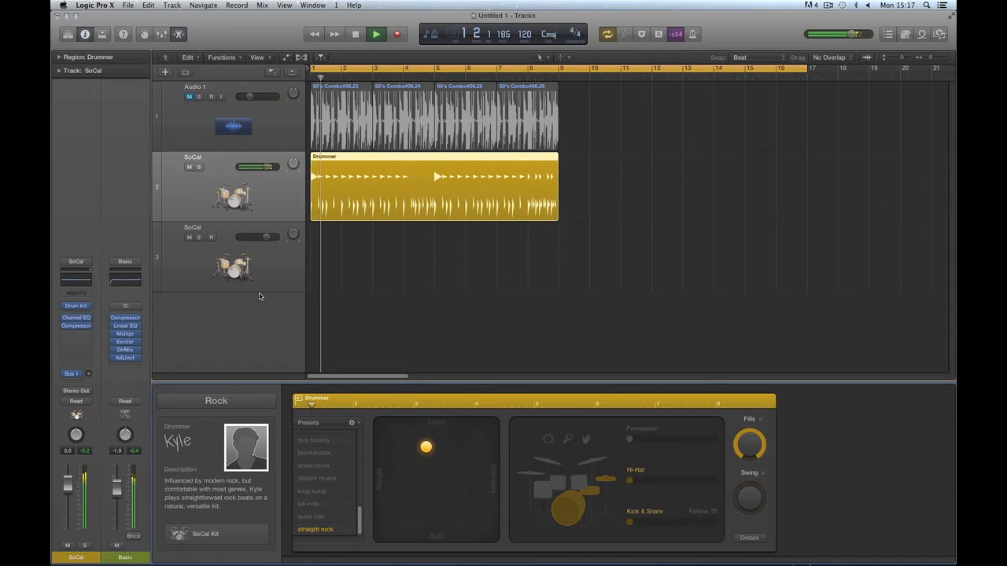
drag(116, 493, 116, 498)
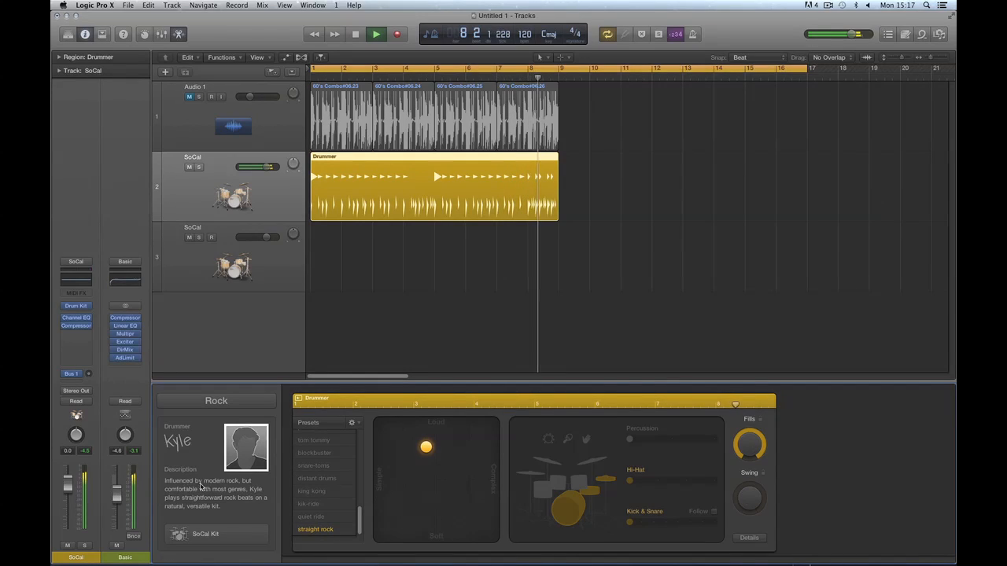
key(space)
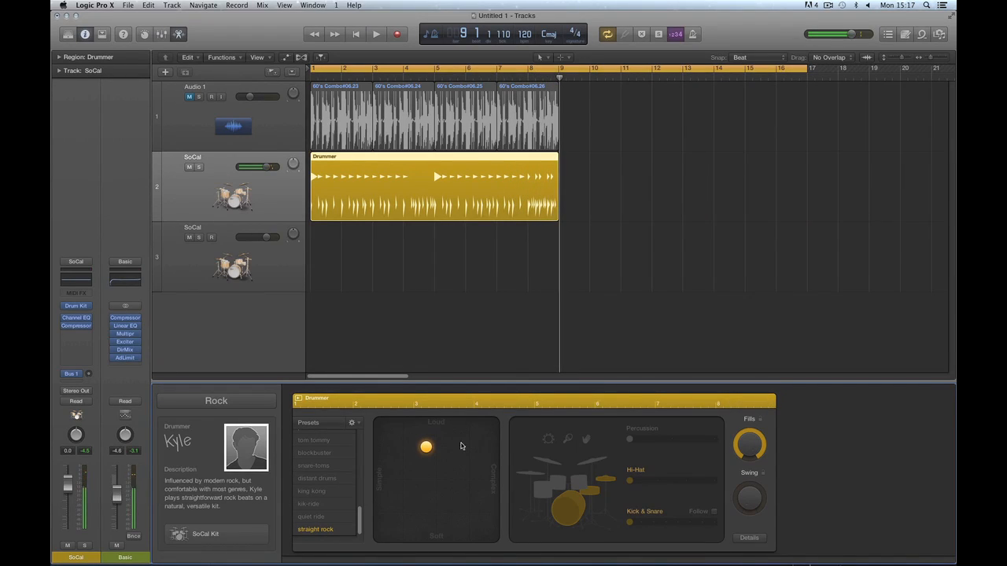
Make the pattern slightly more complex, retune Fills down then back up high, and clear the loop range.
mouse_move(427, 448)
mouse_down()
mouse_move(493, 449)
mouse_move(393, 453)
mouse_move(467, 450)
mouse_move(436, 450)
mouse_up()
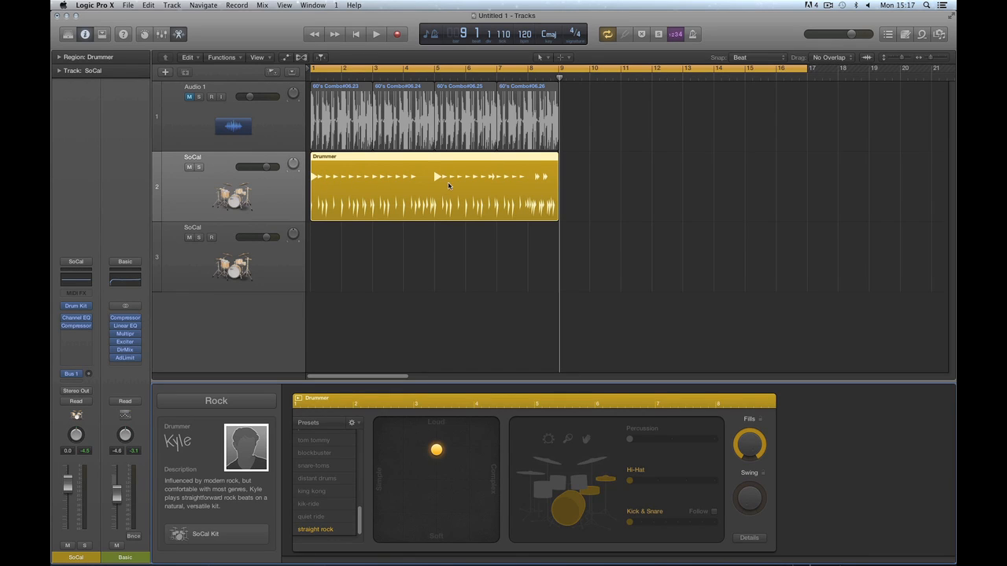
drag(747, 441, 764, 493)
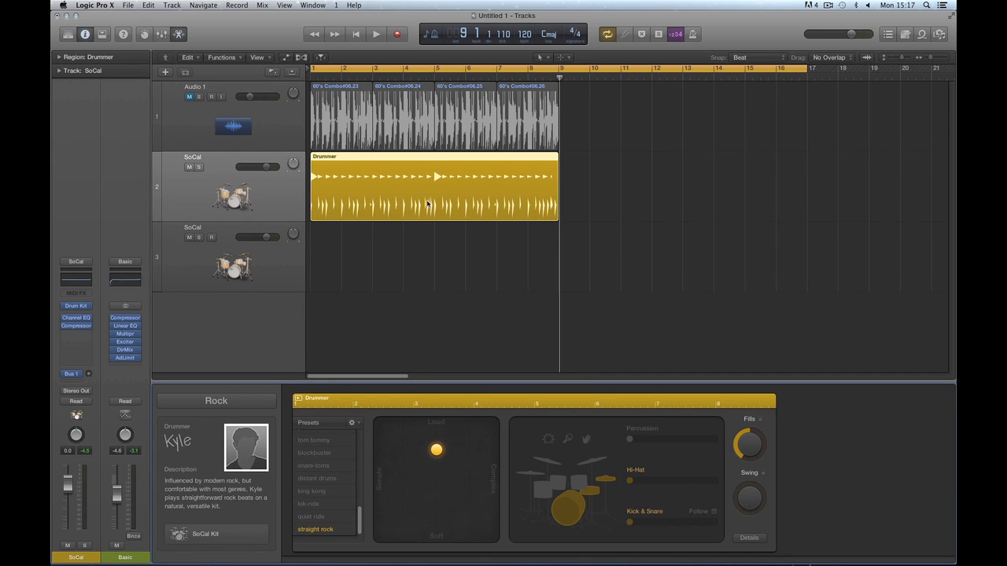
drag(739, 441, 755, 474)
drag(739, 440, 738, 399)
click(545, 66)
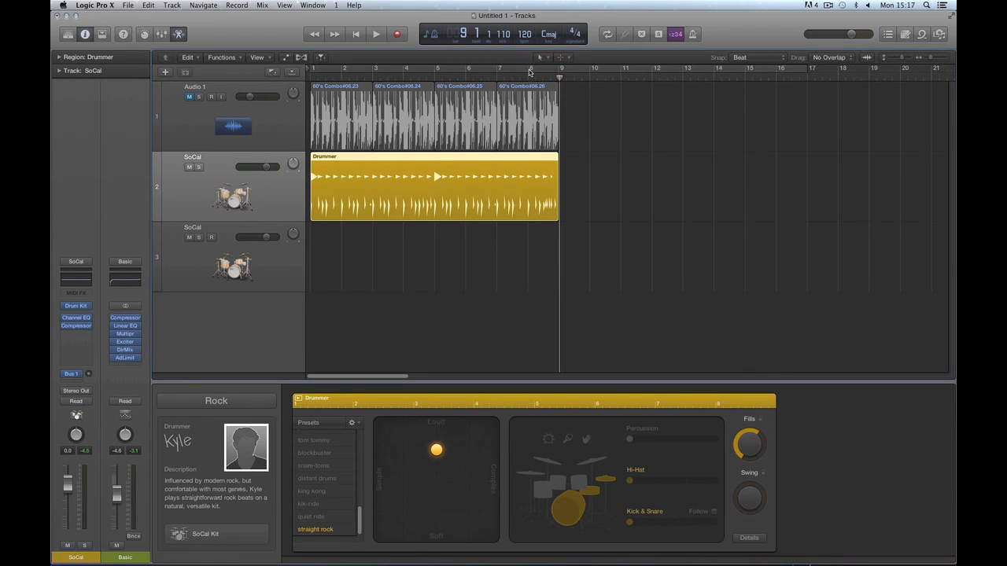
Loop bars 8 to 9, zoom in, and raise Fills further while auditioning the last bar.
drag(530, 71, 558, 76)
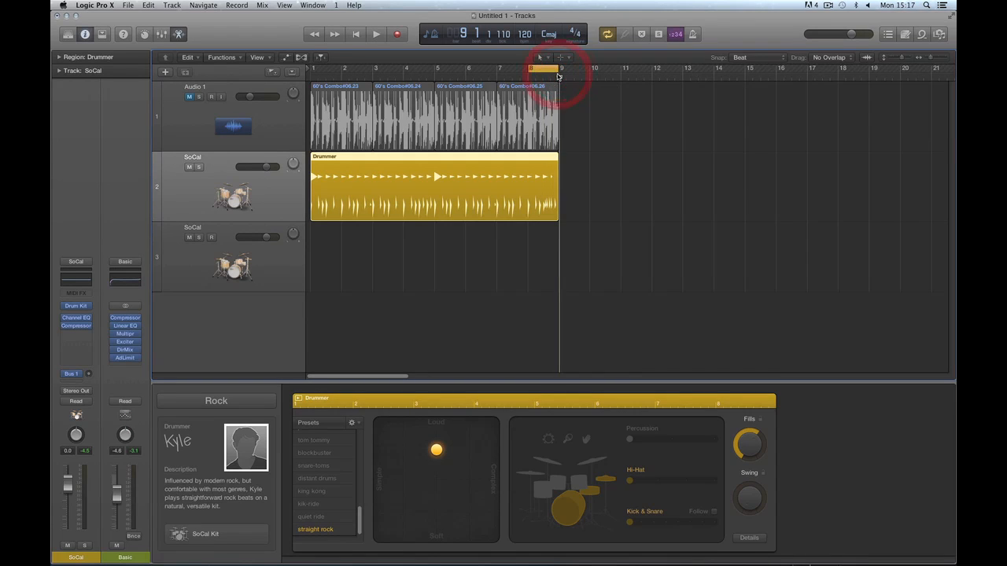
key(super+Right)
key(super+Right)
key(super+Right)
key(super+Right)
key(super+Right)
key(super+Right)
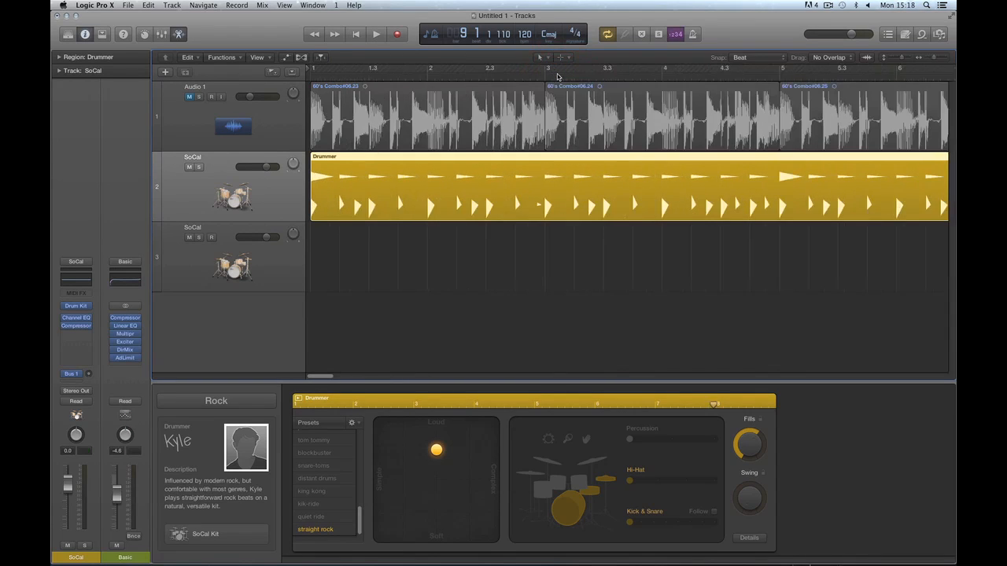
key(space)
key(space)
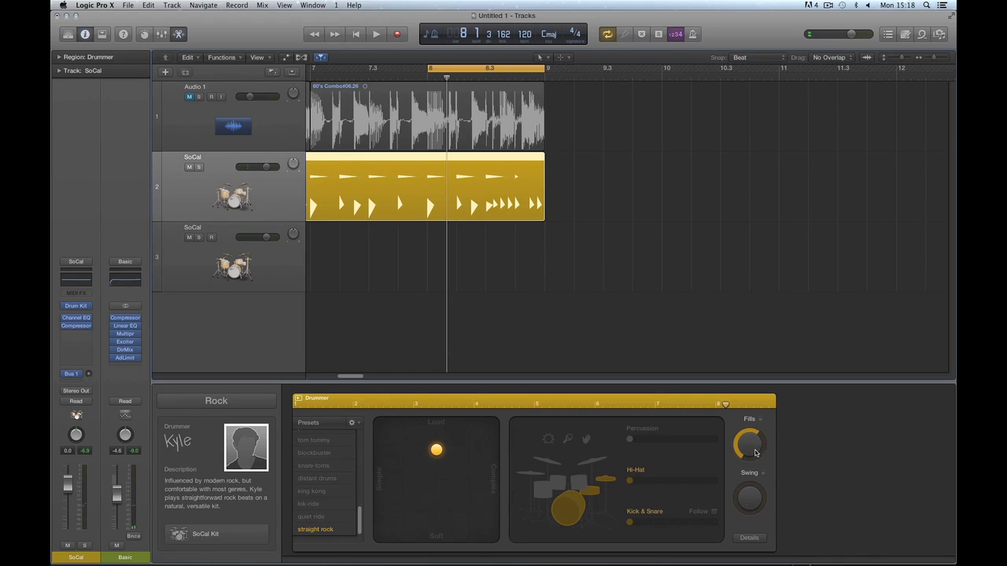
drag(755, 453, 756, 431)
key(space)
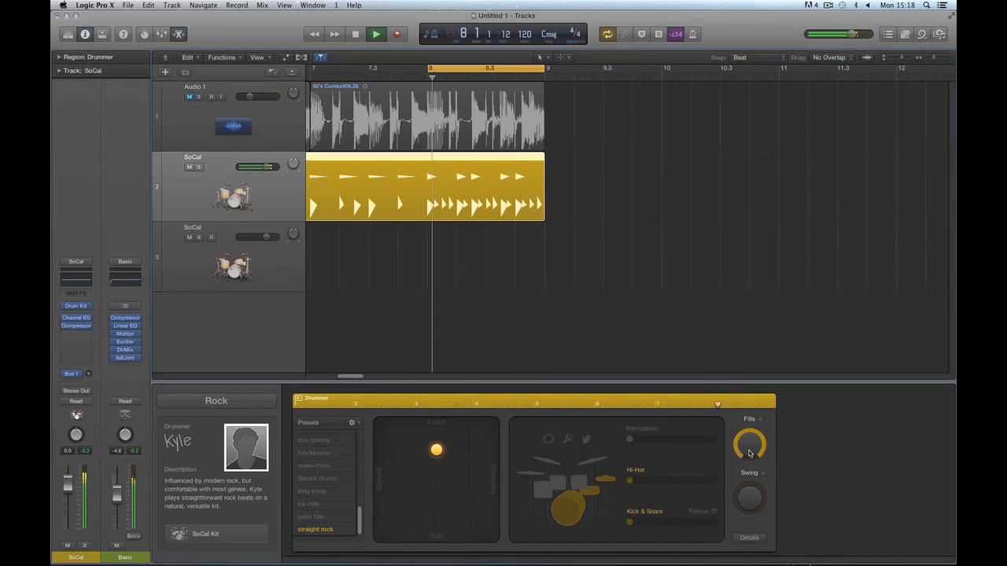
key(space)
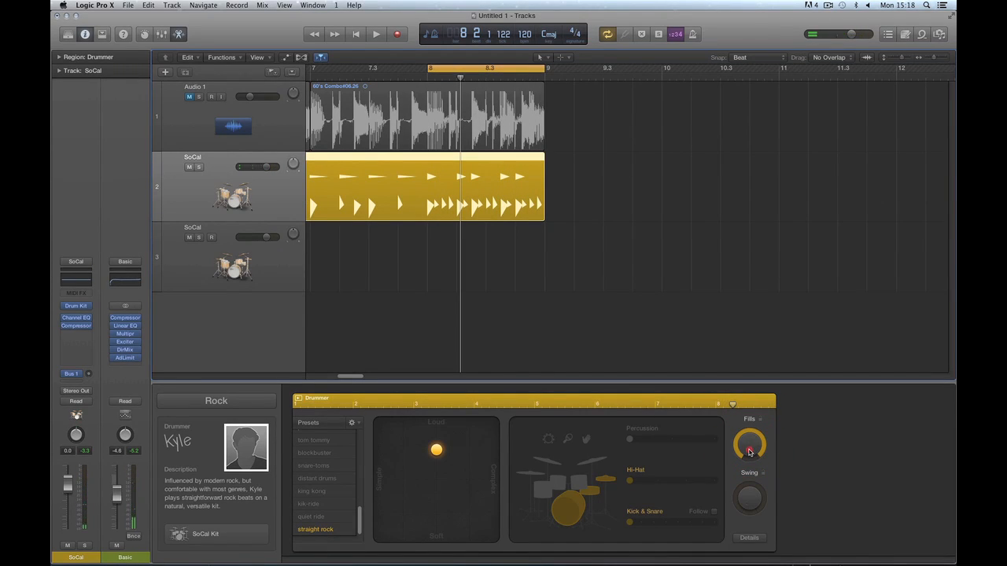
Repeatedly regenerate the final-bar fill from the Fills knob, auditioning each version of the loop.
click(749, 452)
key(space)
key(space)
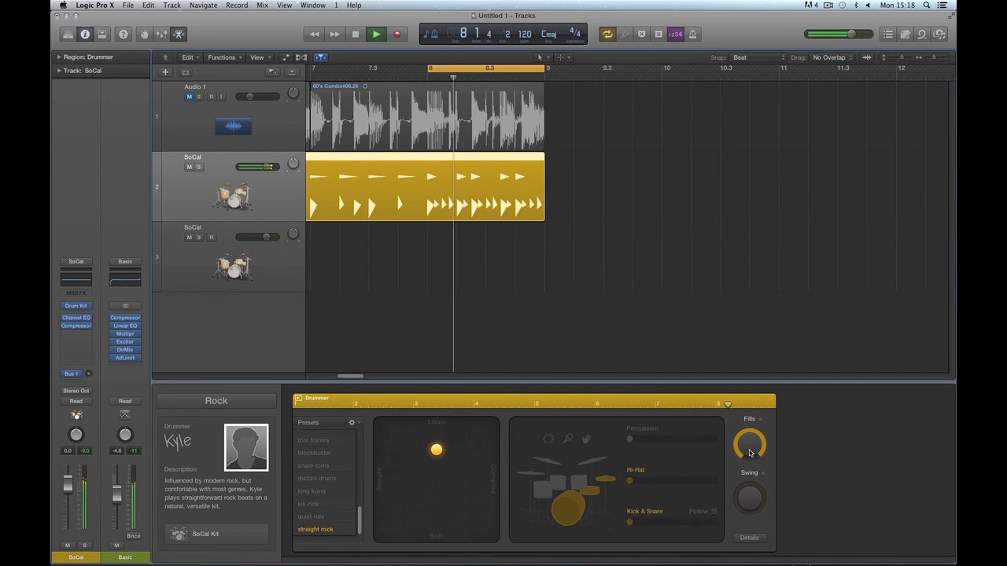
key(space)
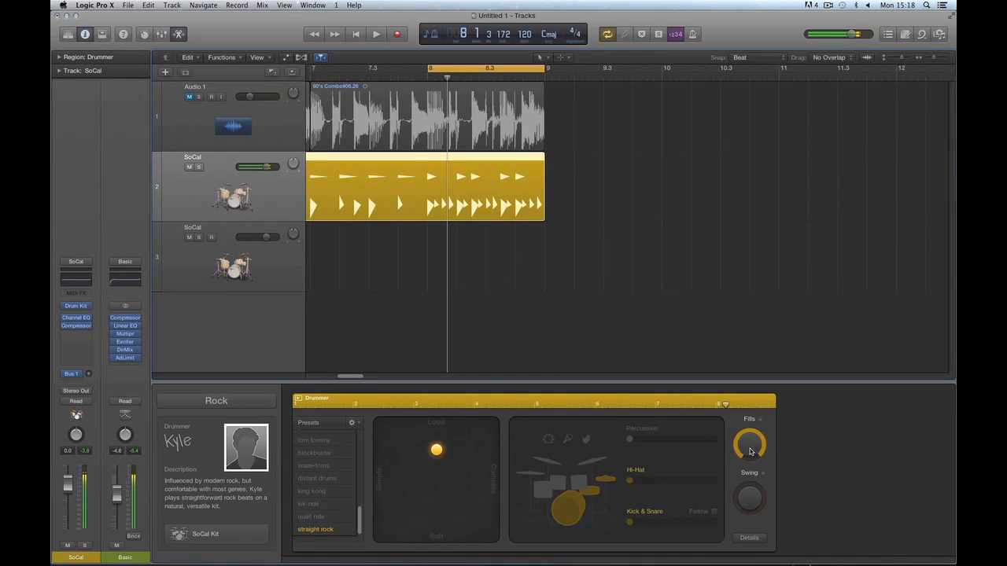
click(749, 452)
key(space)
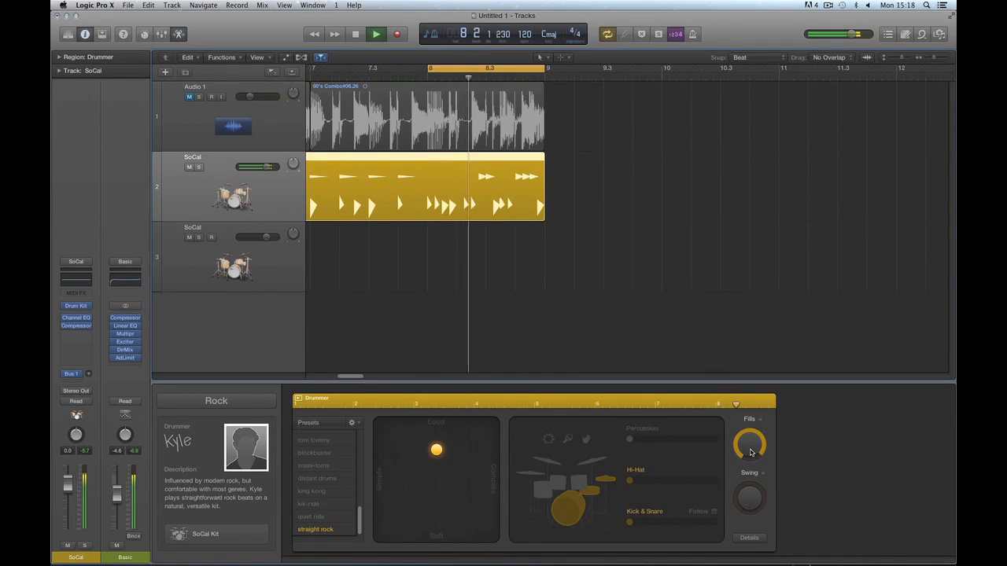
key(space)
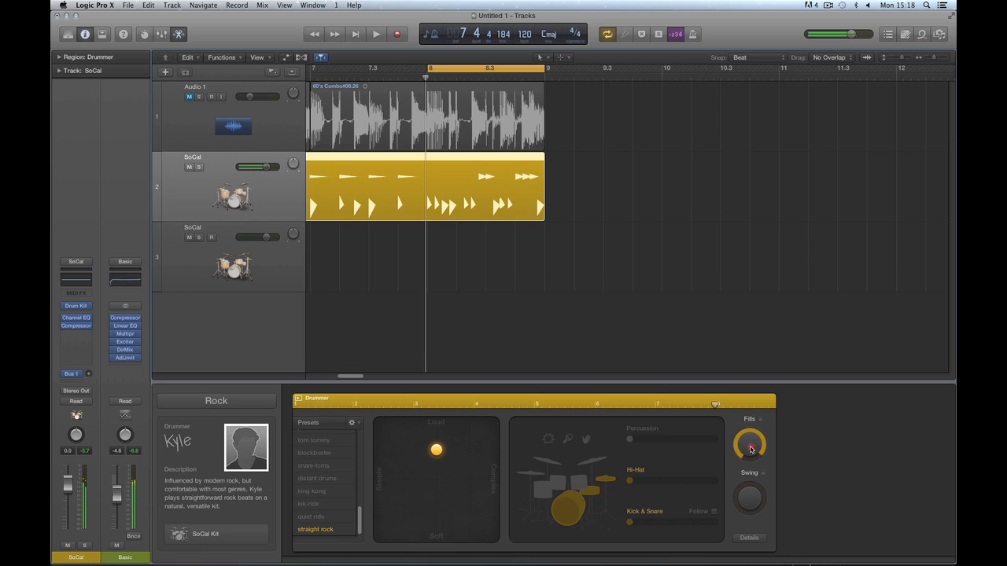
click(749, 449)
key(space)
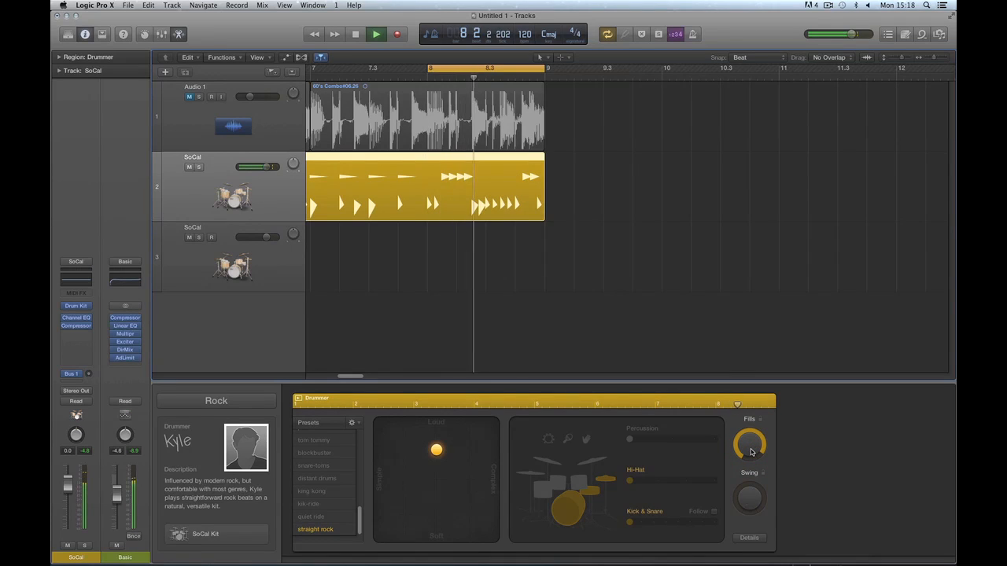
key(space)
click(749, 450)
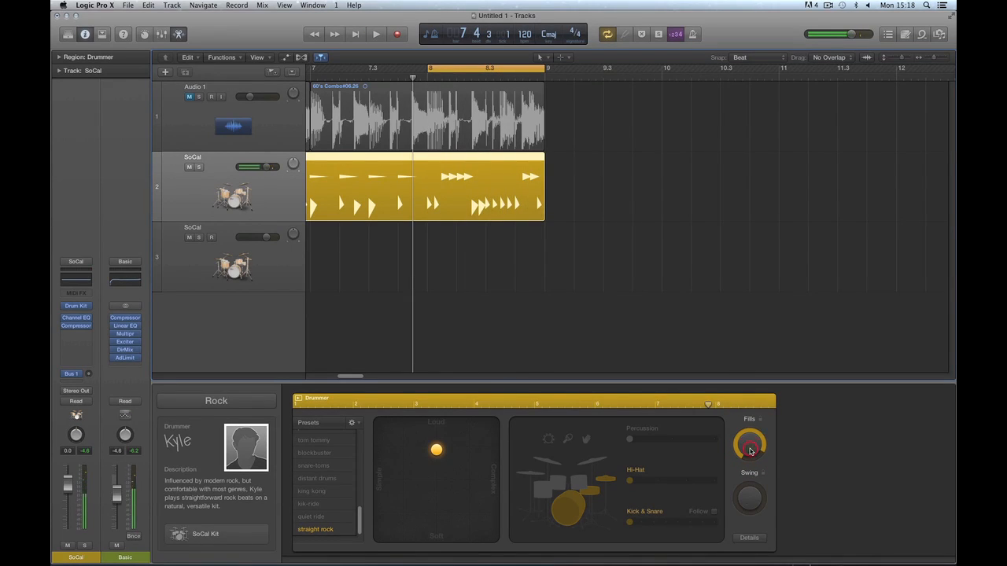
key(space)
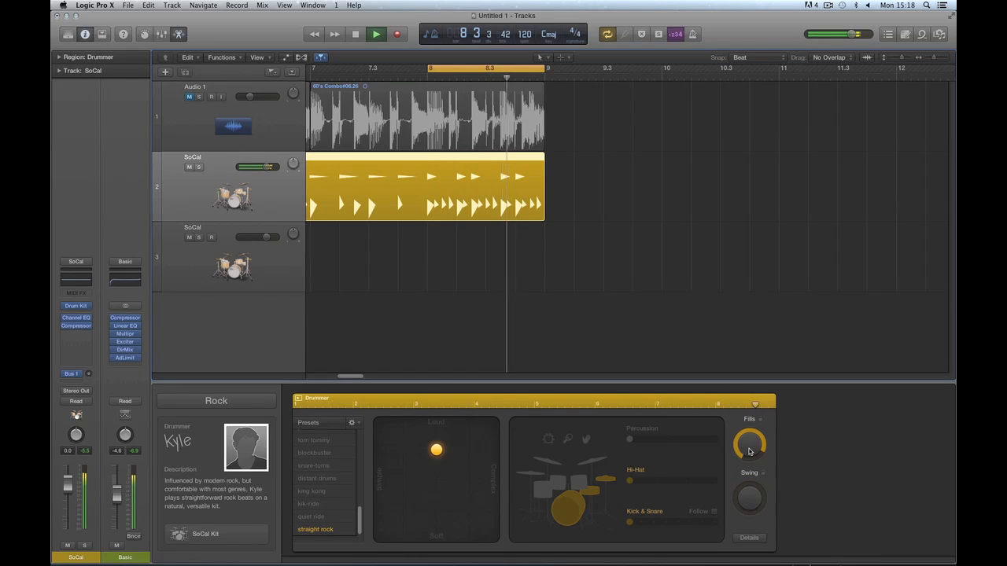
key(space)
click(750, 449)
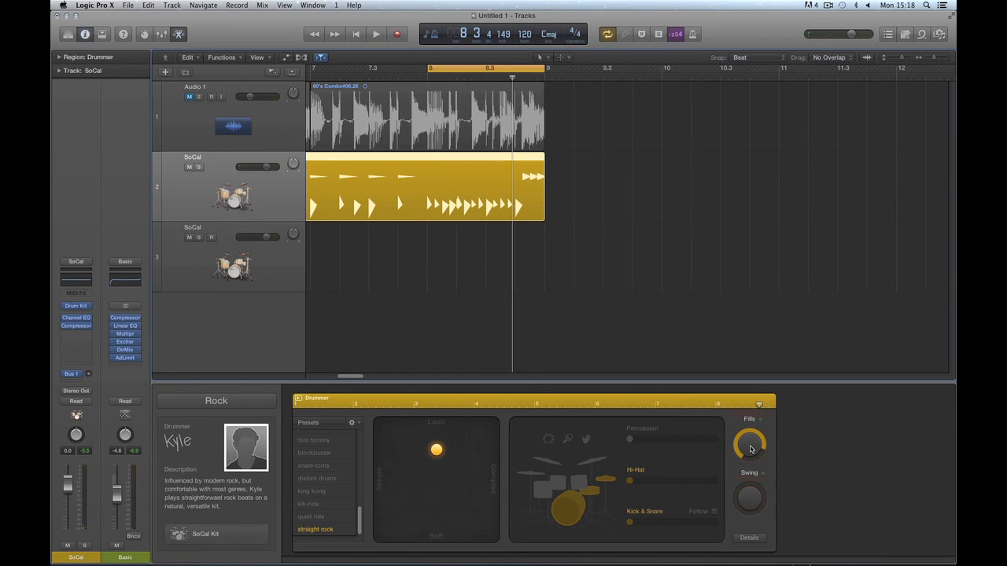
key(space)
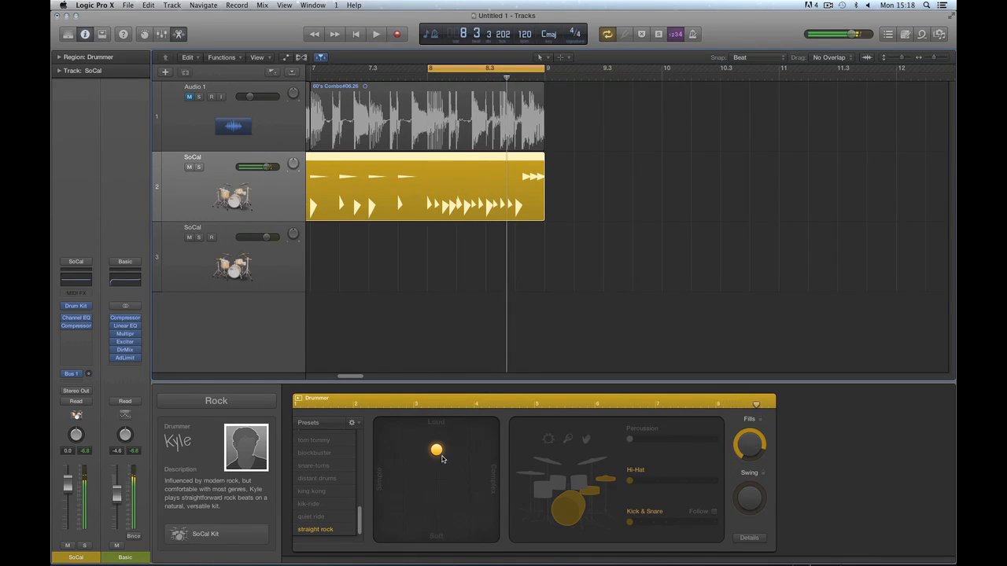
Move the XY puck toward Complex and retune Fills lower then slightly up, auditioning the pattern.
drag(442, 459, 493, 455)
key(space)
key(space)
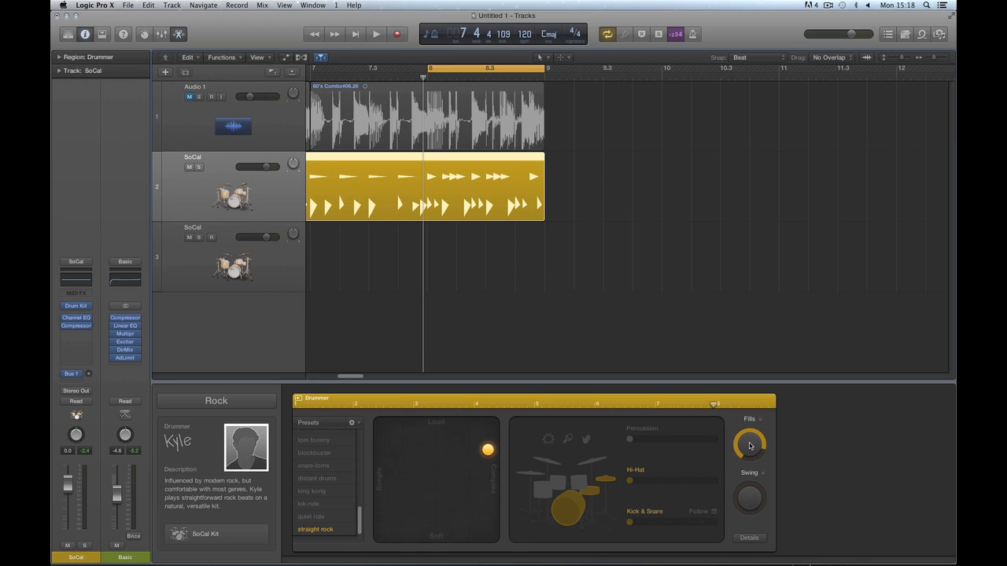
drag(749, 445, 755, 448)
drag(488, 450, 477, 450)
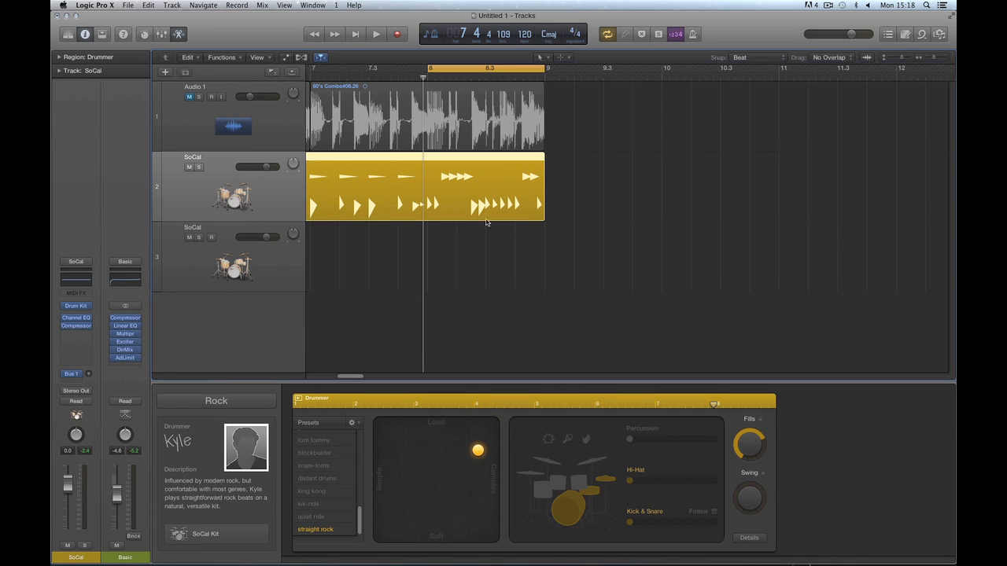
drag(749, 445, 749, 444)
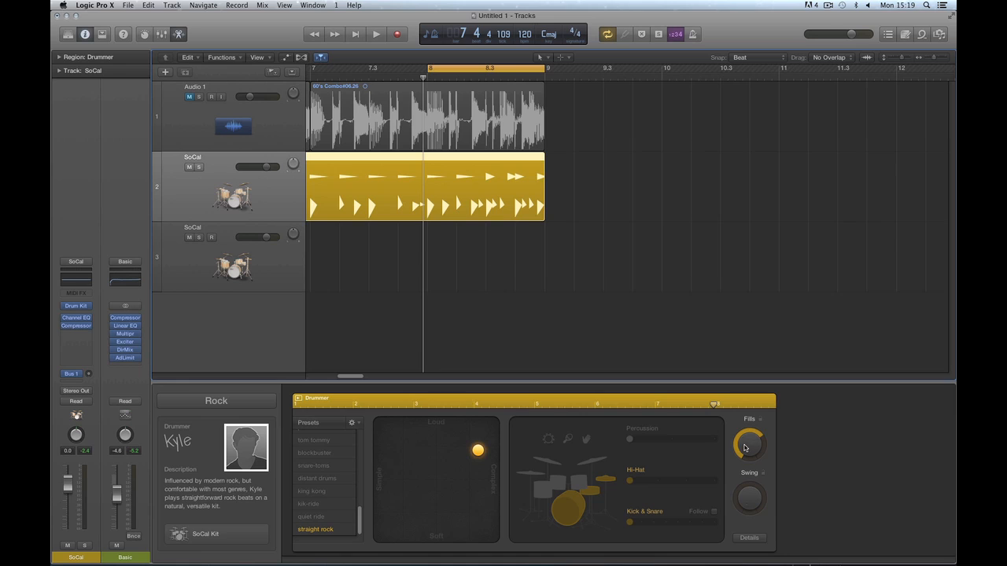
drag(744, 445, 751, 446)
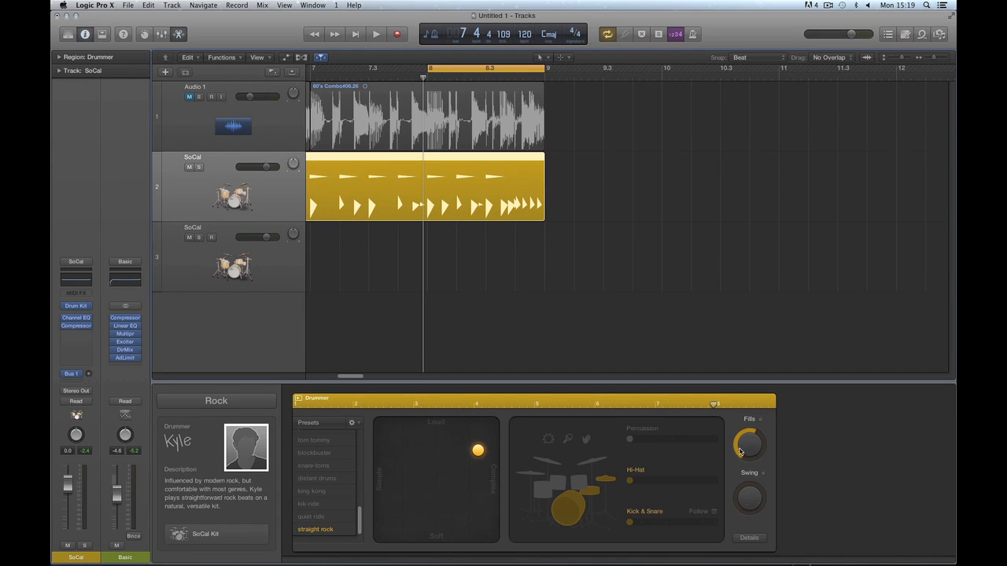
drag(746, 446, 748, 442)
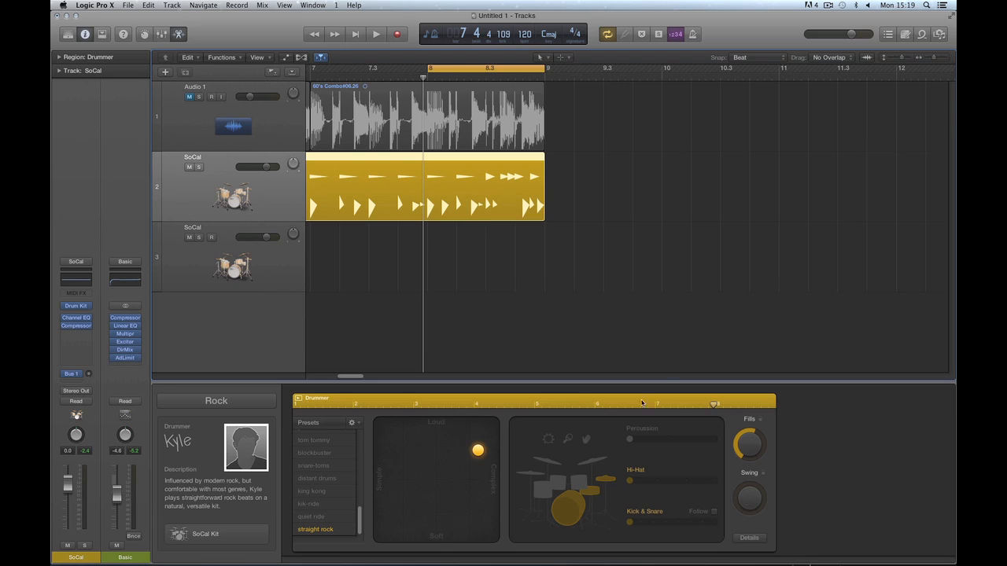
Toggle the Fills lock, nudge the Fills amount, switch fills off, and select the Drummer region.
click(760, 419)
click(749, 452)
drag(748, 453, 751, 437)
click(759, 421)
click(760, 422)
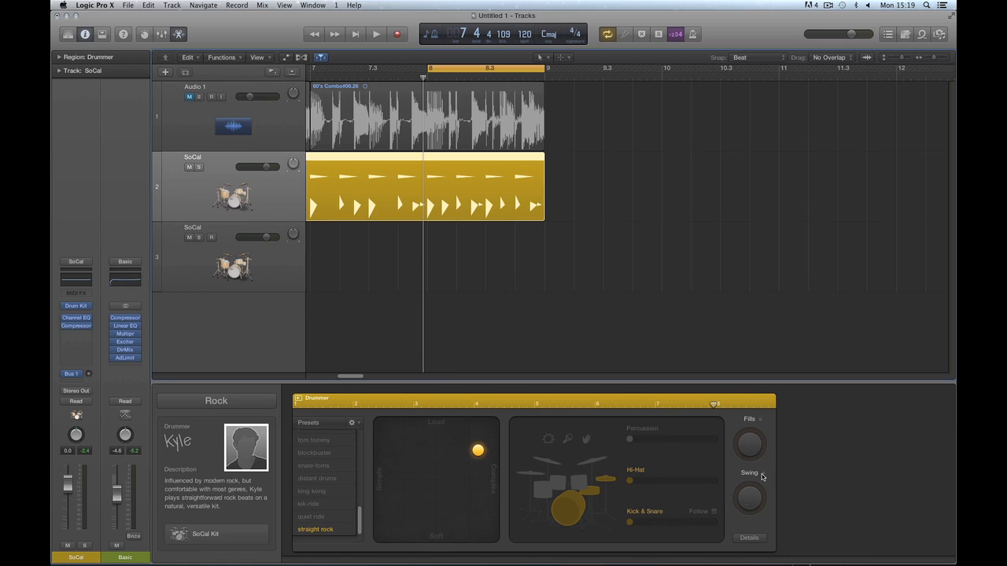
click(476, 159)
Cycle the drummer region, zoom out, and audition Swing near full and then about half.
key(u)
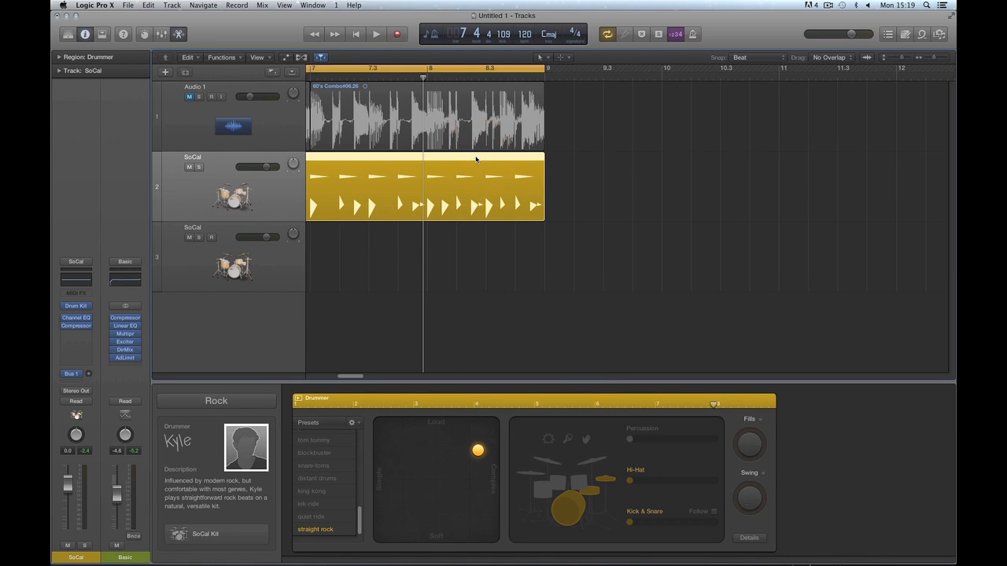
key(super+Left)
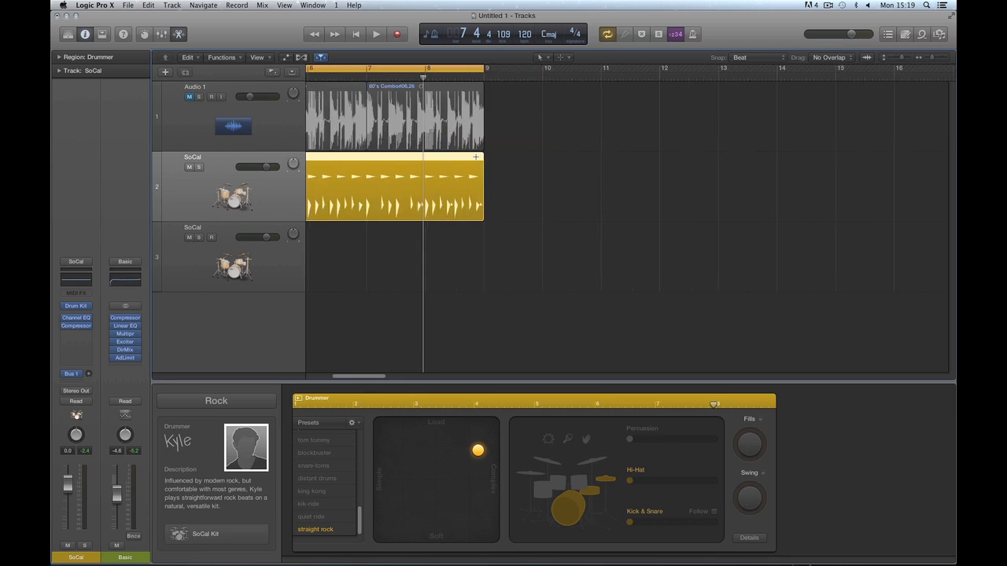
key(super+Left)
drag(746, 500, 738, 354)
key(Return)
key(space)
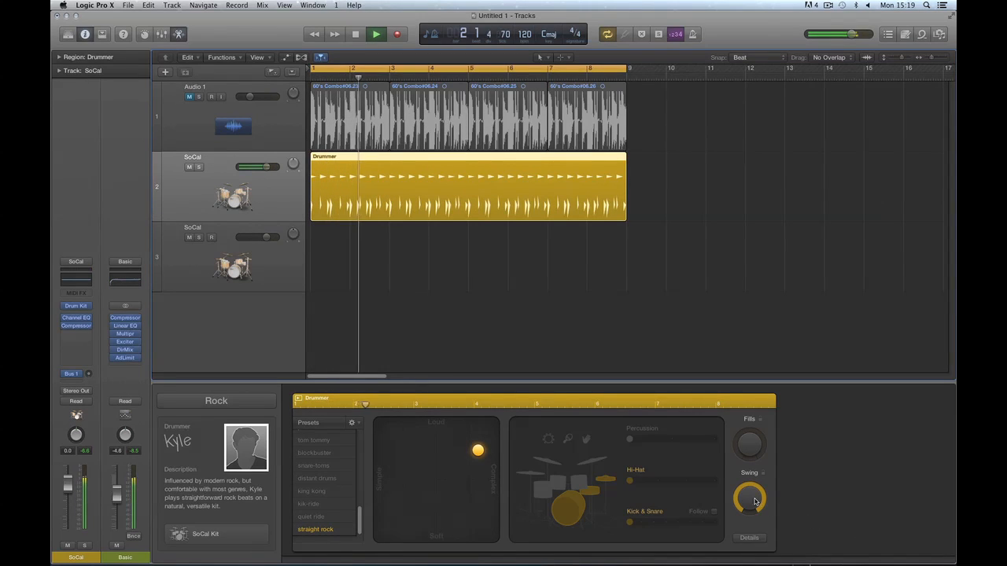
key(space)
drag(751, 496, 749, 444)
key(space)
Toggle the Swing lock, return Swing to zero, and show the Feel, Ghost Notes and Hi-Hat details.
click(762, 474)
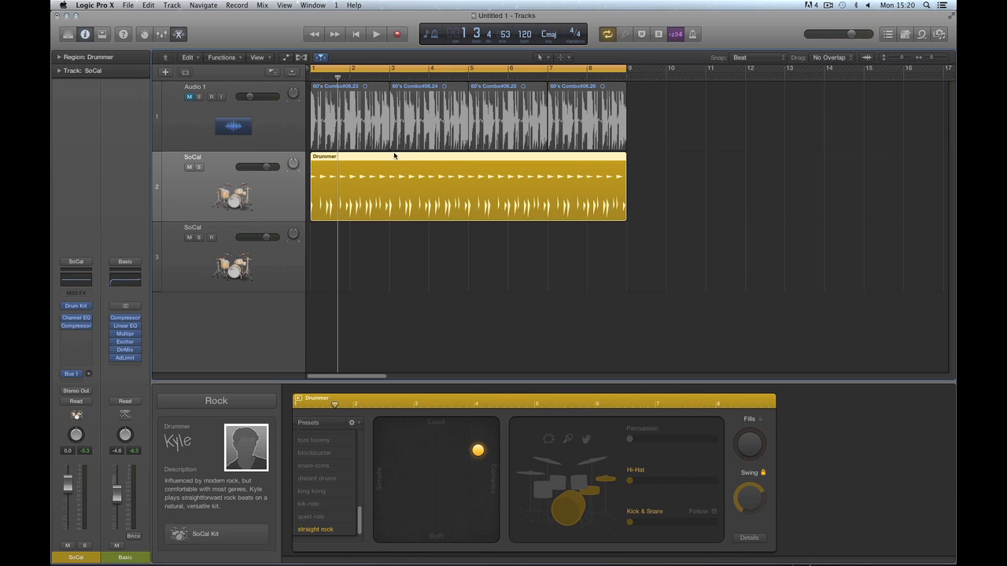
click(762, 474)
click(754, 499)
click(763, 474)
click(763, 474)
drag(748, 489, 759, 515)
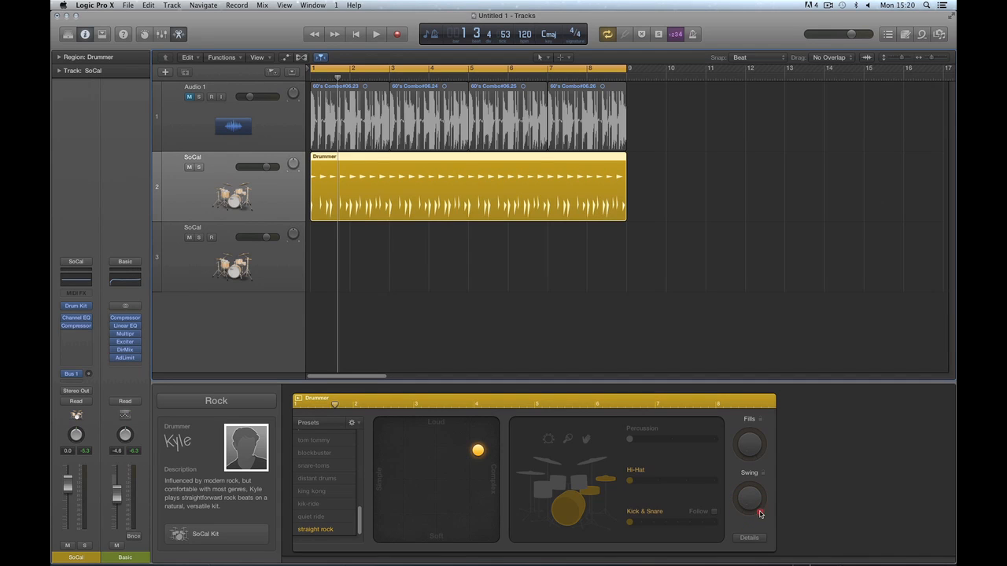
click(749, 537)
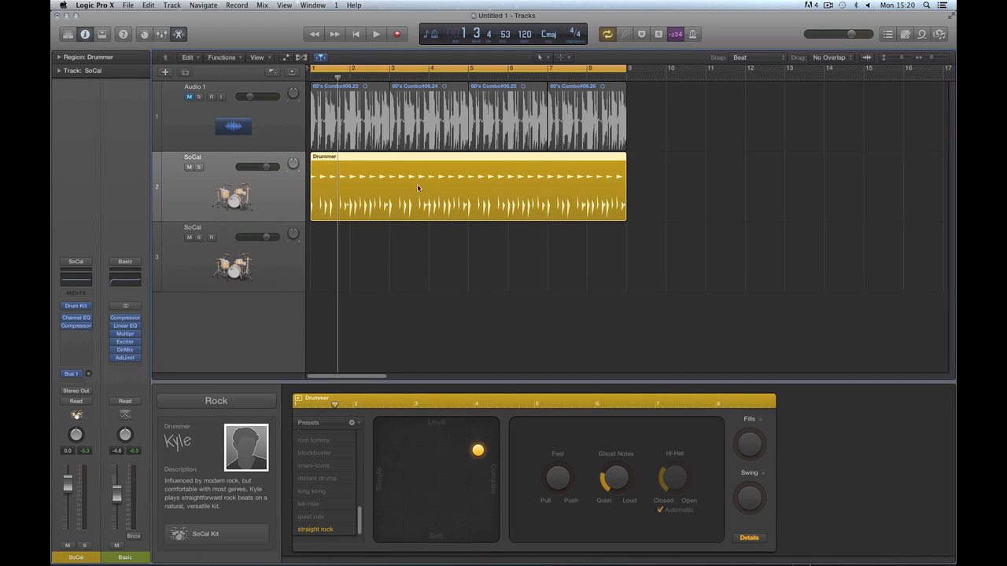
Return to bar 1, make the hi-hat busier and remove kick and snare from the pattern.
click(355, 34)
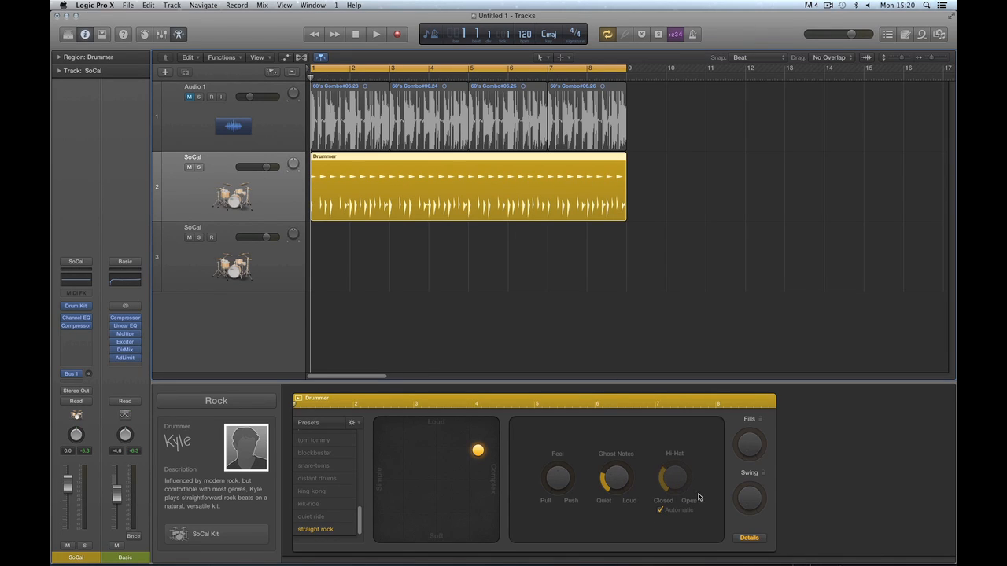
click(749, 538)
click(658, 485)
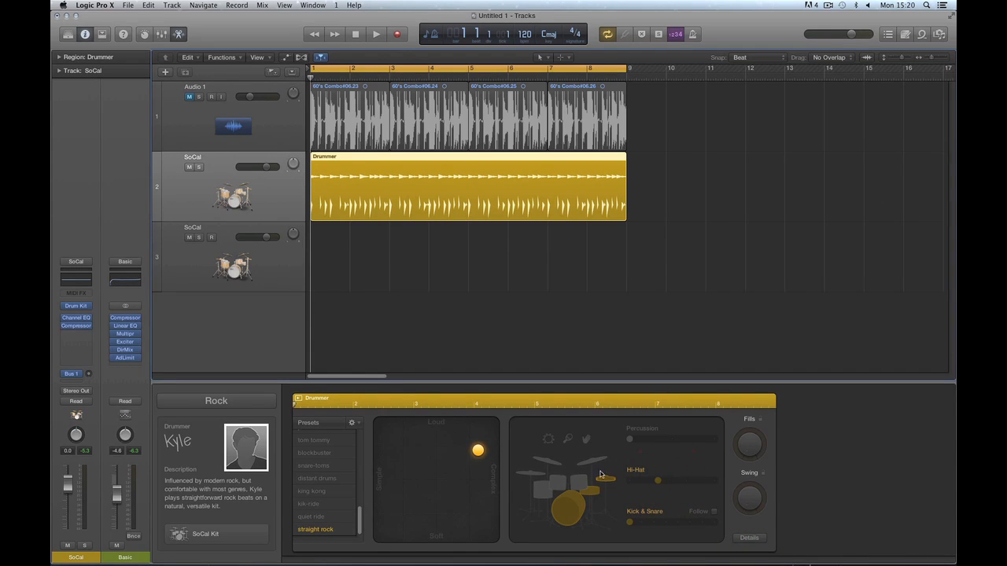
click(570, 507)
key(space)
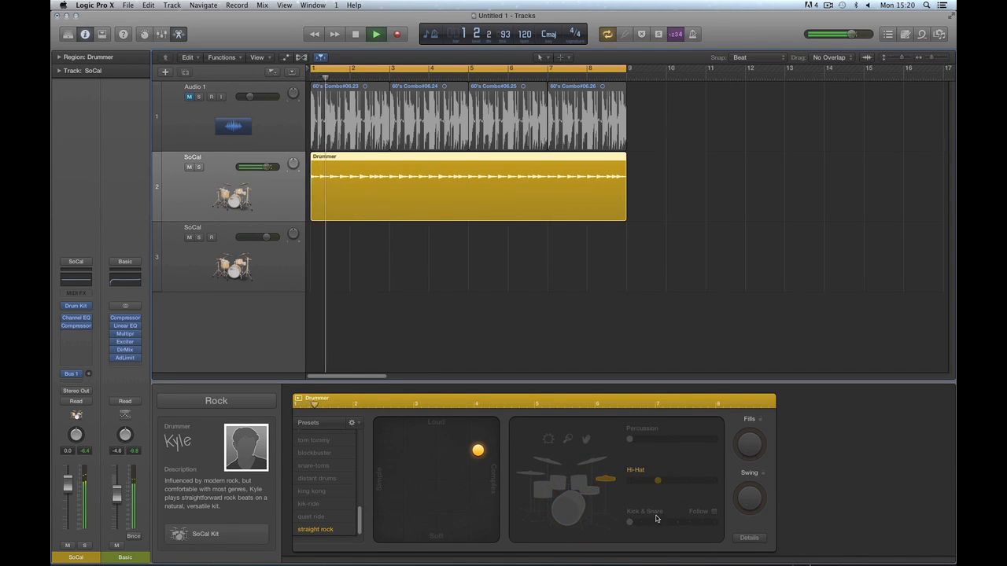
Show the Feel/Ghost Notes/Hi-Hat settings again and audition the hi-hat-only pattern from bar 1.
click(743, 538)
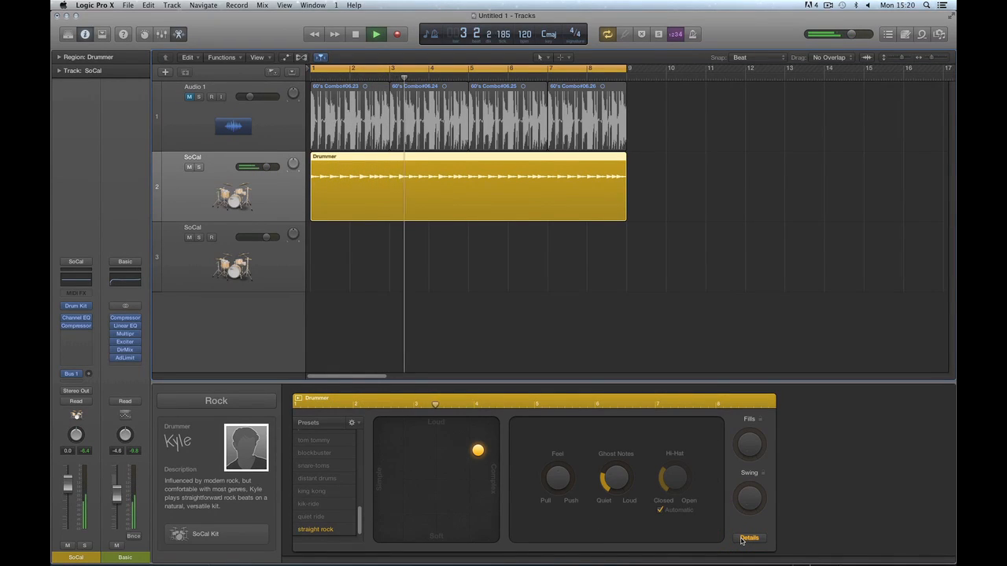
key(space)
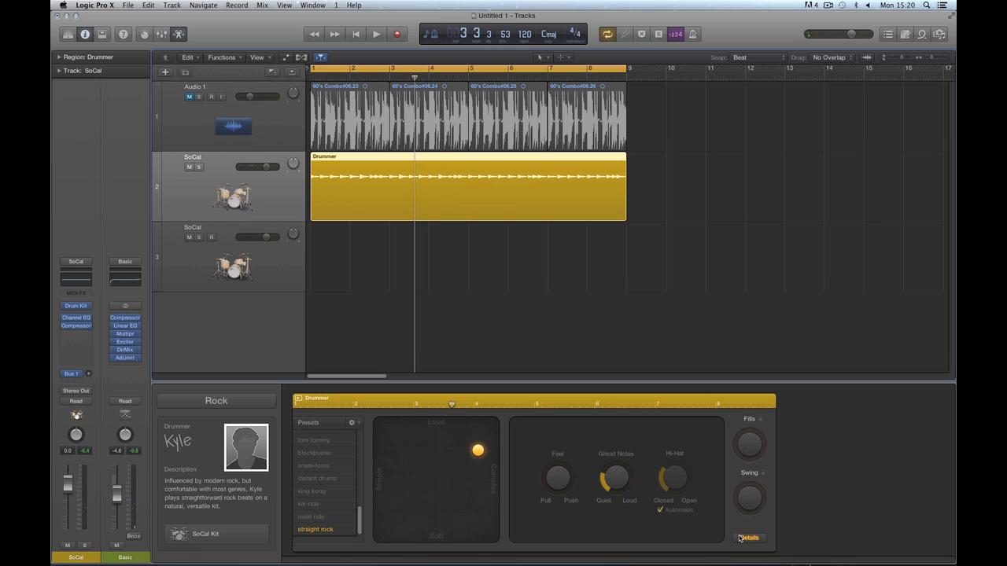
key(space)
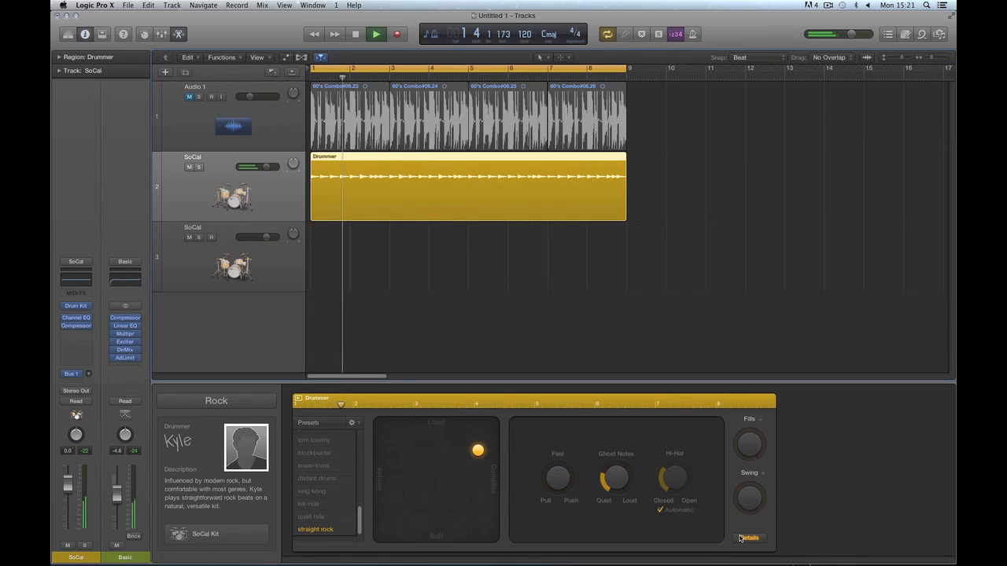
key(space)
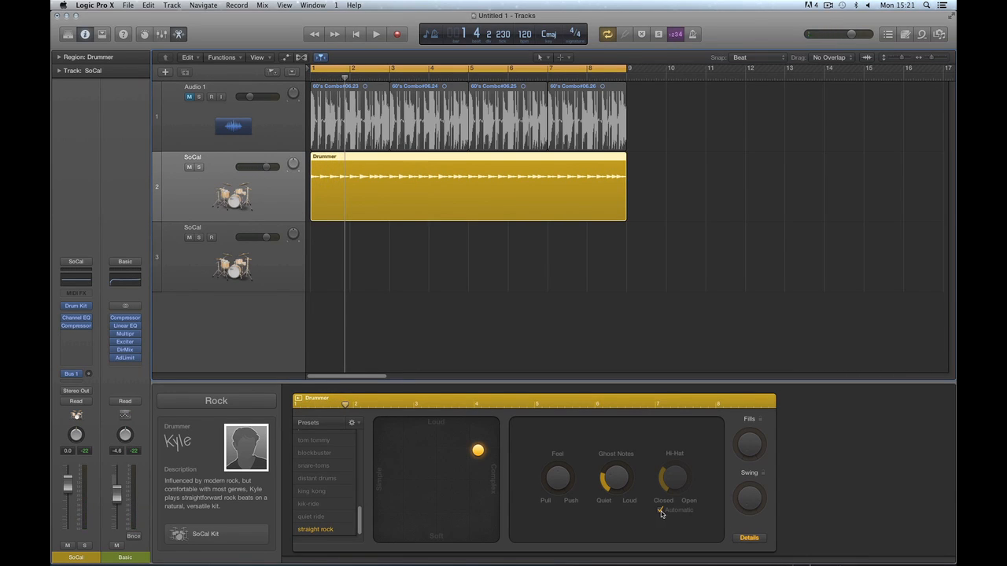
Turn off automatic hi-hat control and audition the hi-hat fully open.
click(661, 511)
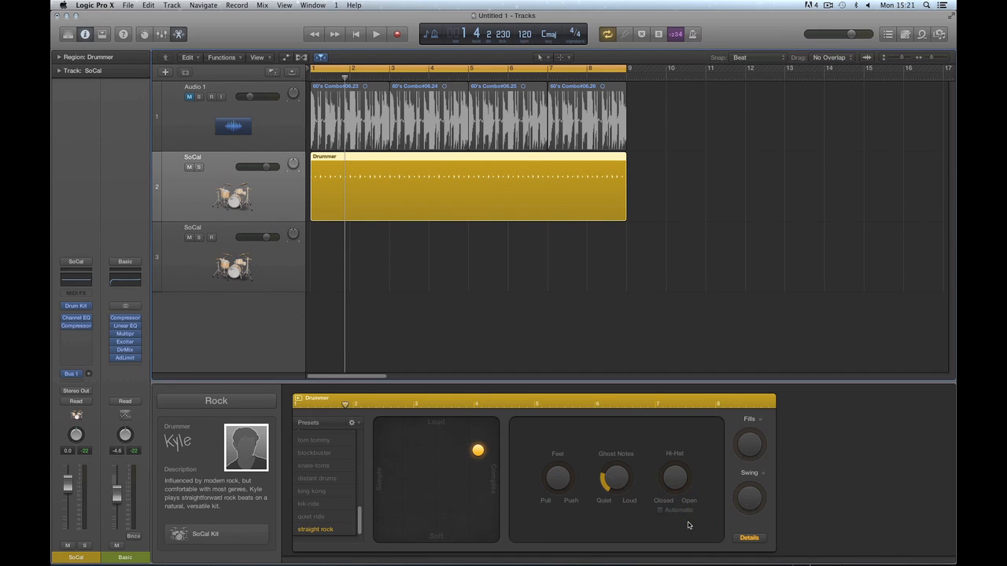
key(space)
key(space)
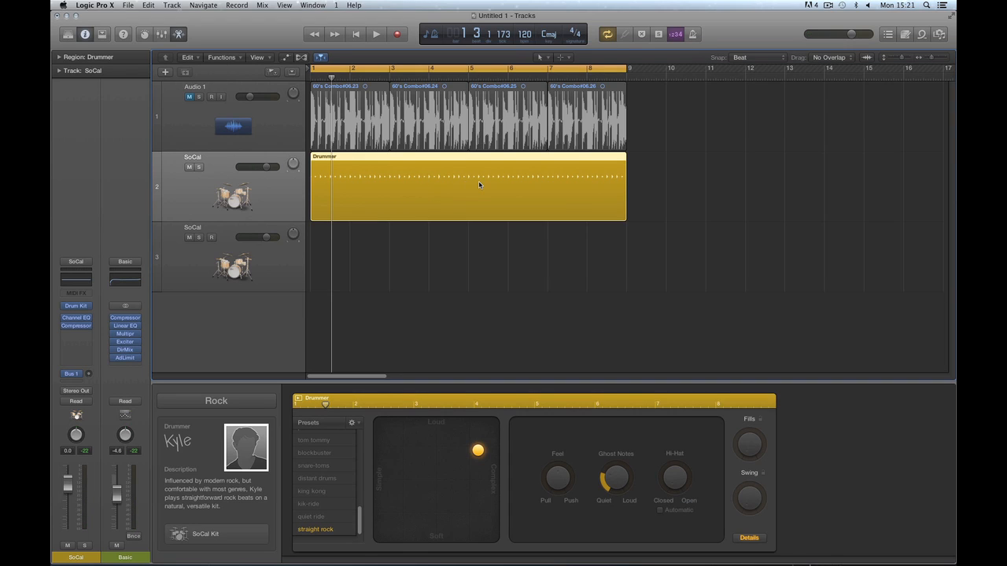
key(space)
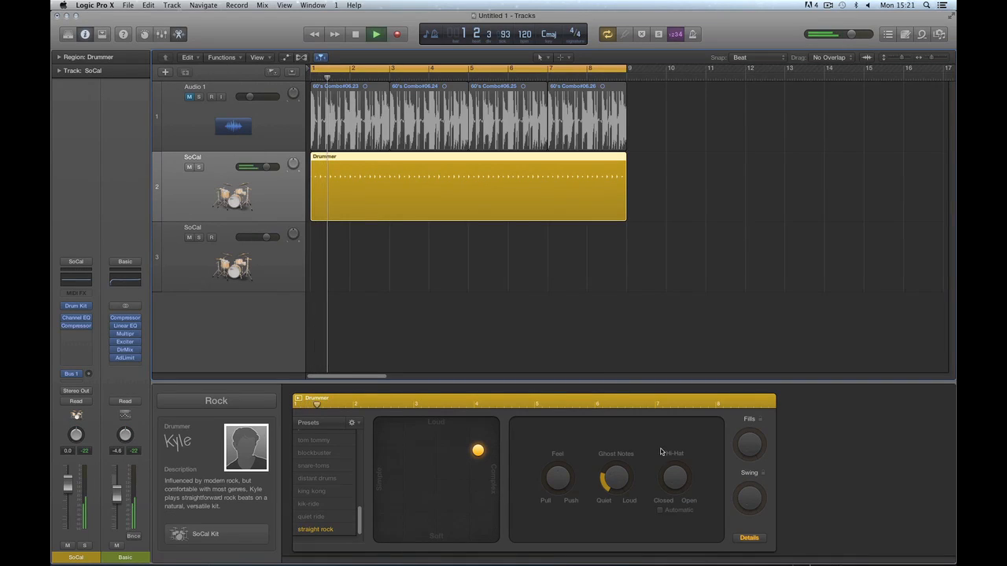
key(space)
drag(680, 481, 664, 354)
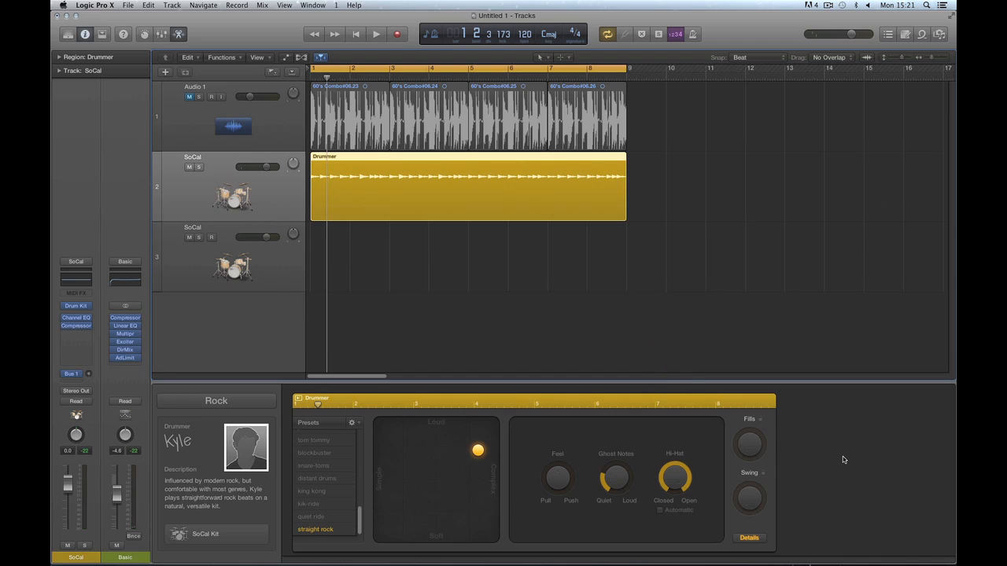
key(space)
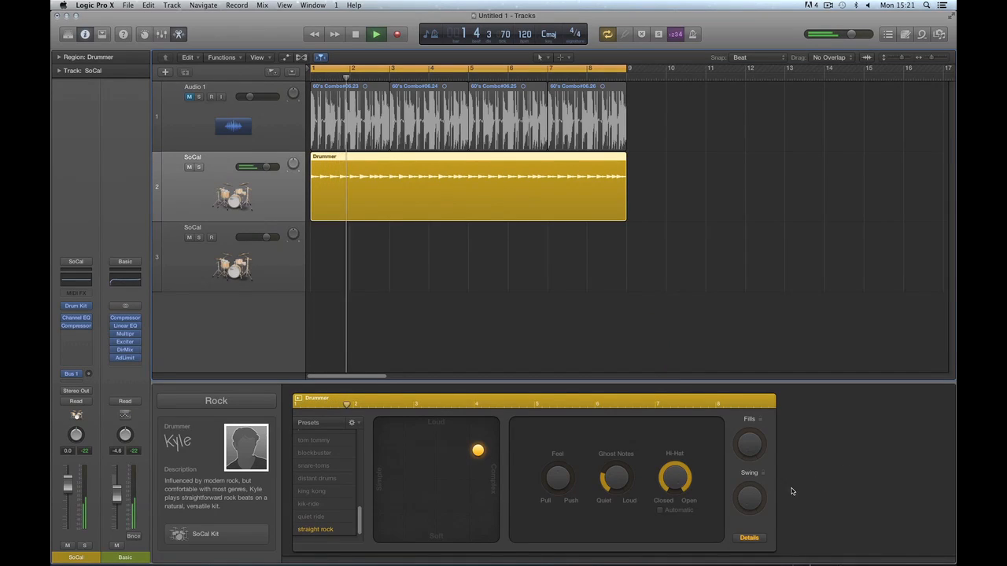
key(space)
key(space)
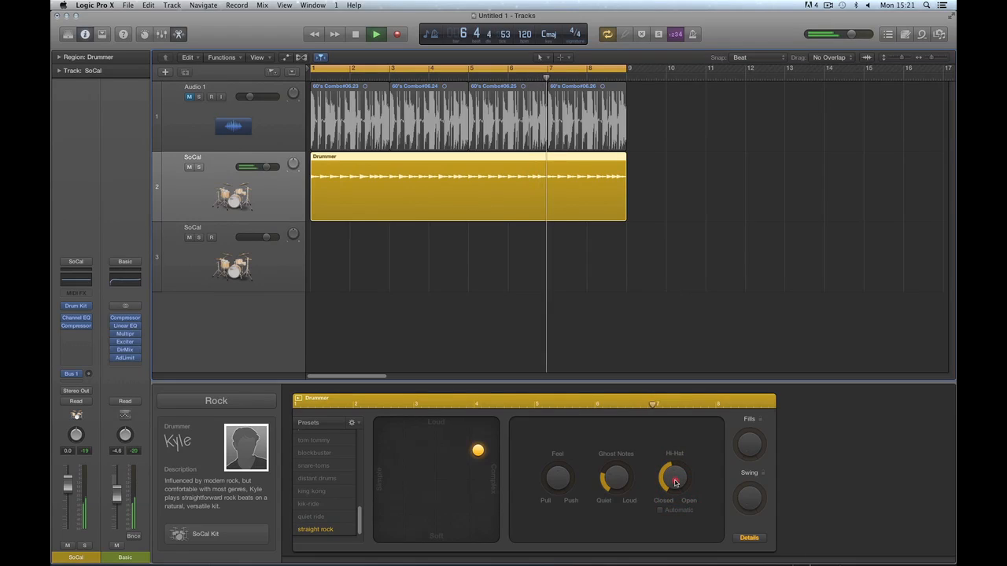
Close the hi-hat partway, then re-enable the Automatic hi-hat option.
mouse_move(673, 479)
mouse_down()
mouse_move(673, 496)
mouse_move(673, 479)
mouse_move(677, 488)
mouse_up()
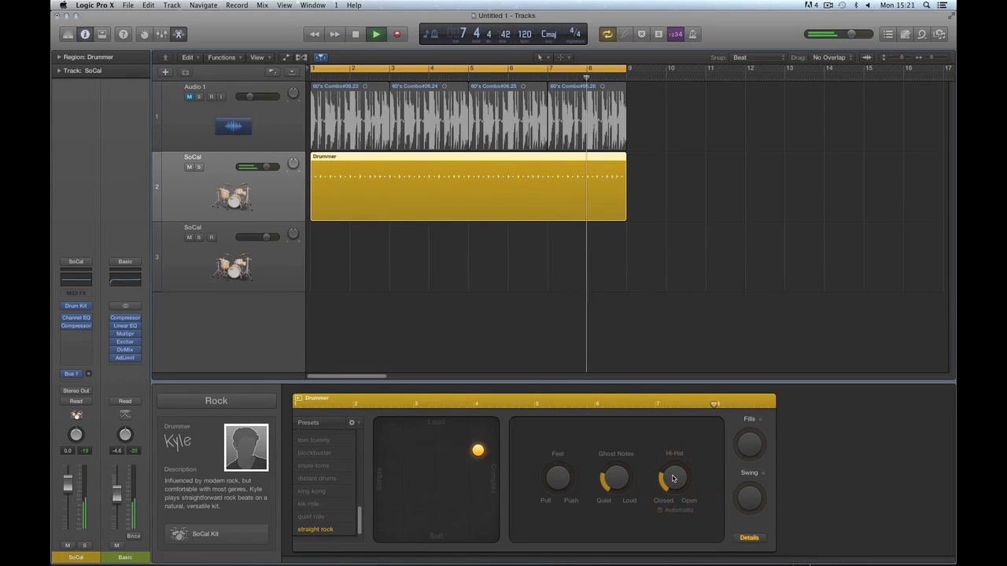
key(space)
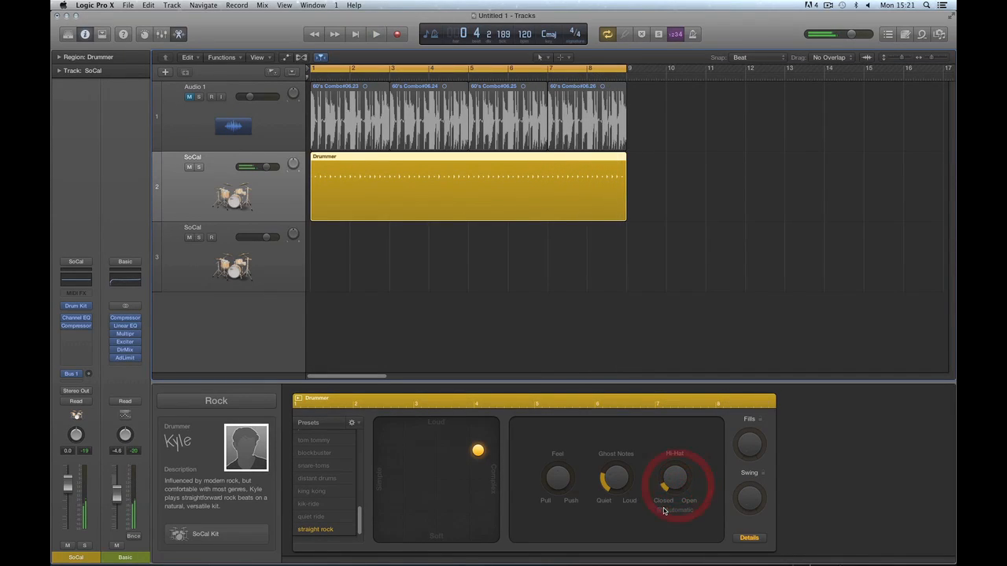
click(660, 509)
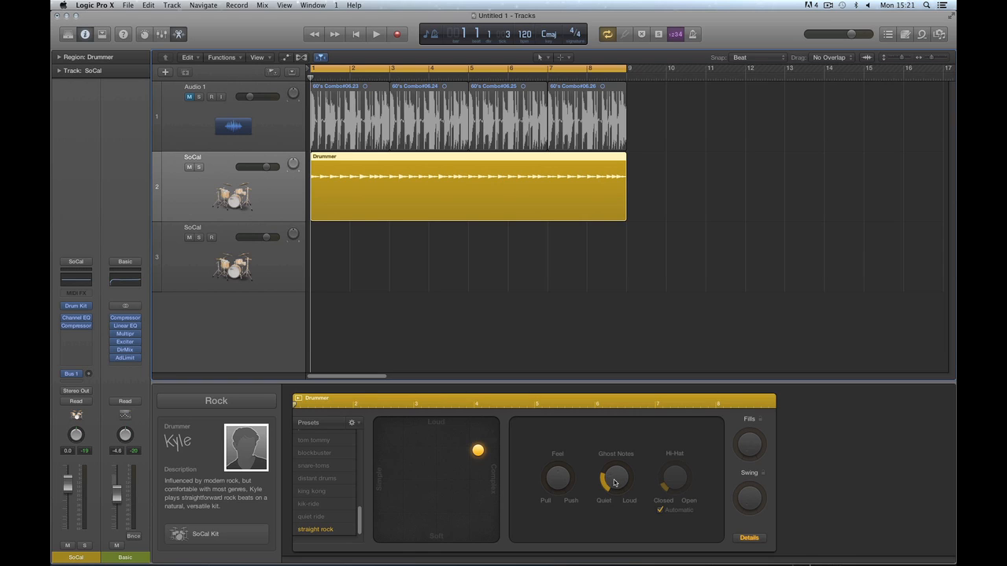
Turn up the ghost notes and switch to the per-drum-piece settings.
drag(619, 480, 621, 464)
click(749, 538)
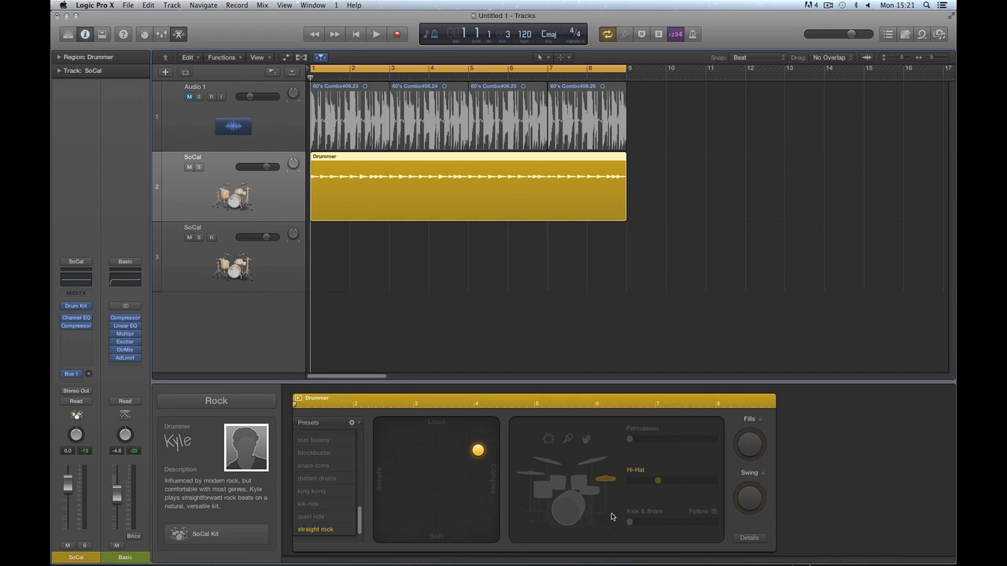
click(582, 506)
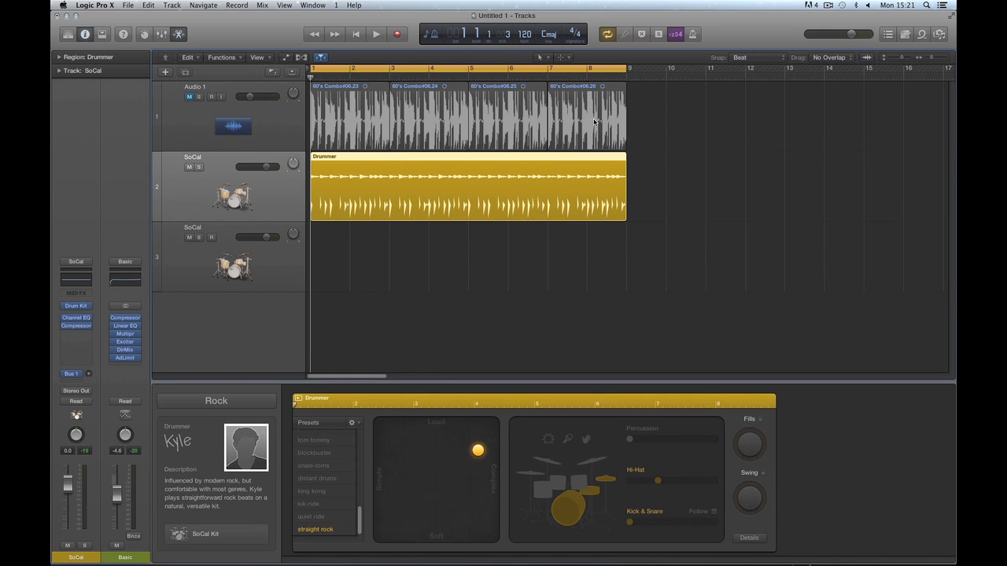
Zoom in, loop bar 3 in the ruler, select the Drummer region, and audition the bar.
key(super+Right)
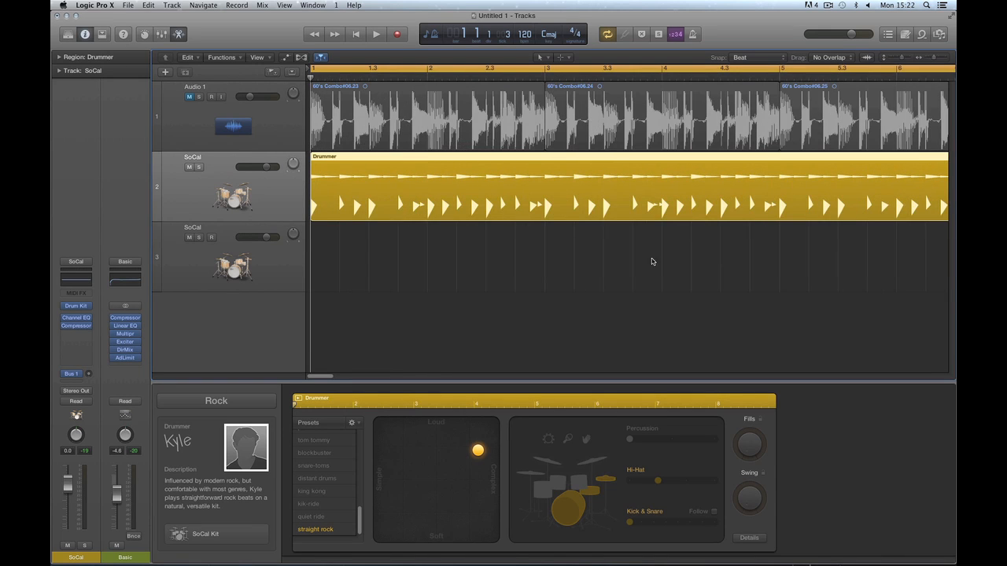
click(643, 258)
click(550, 69)
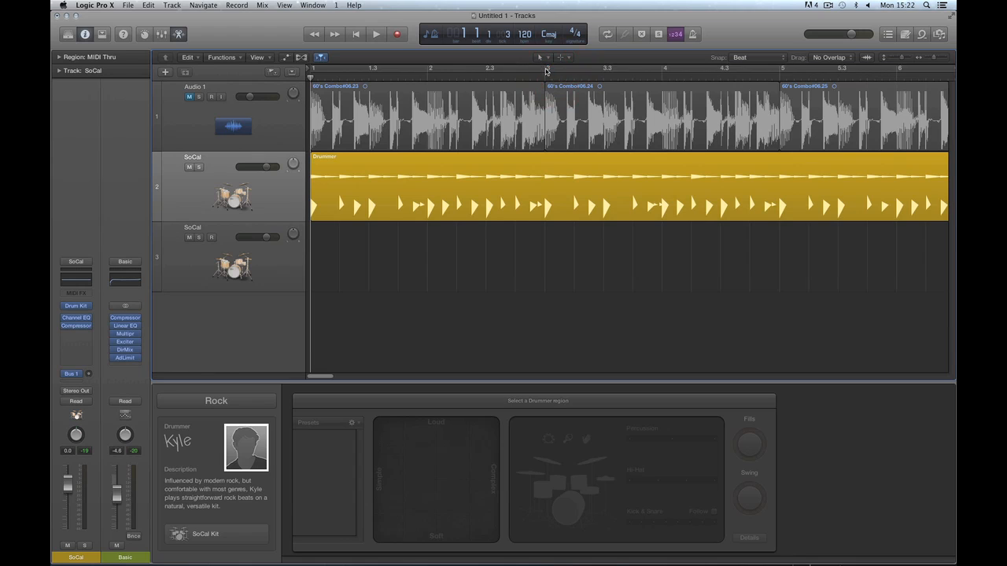
drag(547, 69, 655, 74)
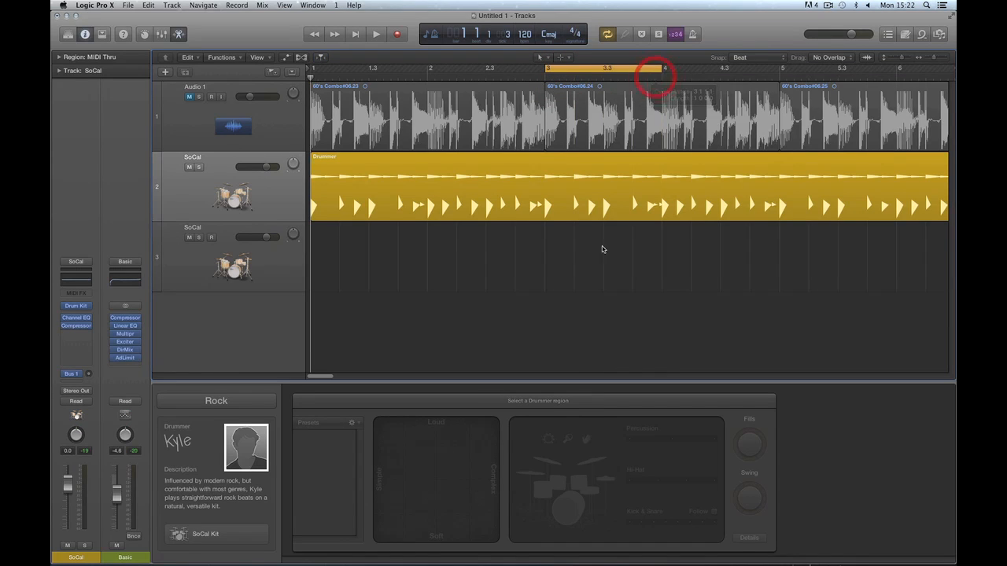
click(657, 206)
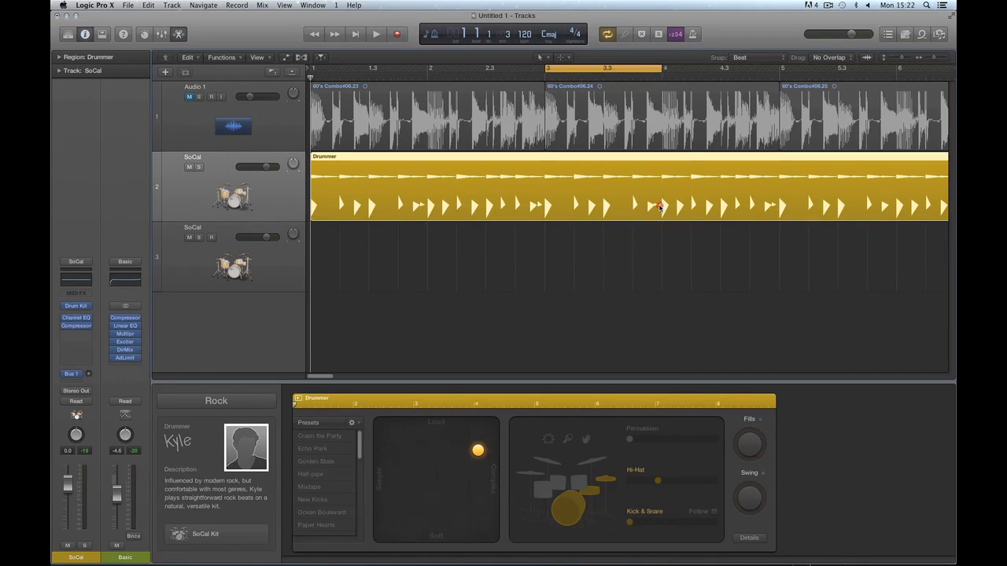
click(659, 207)
key(space)
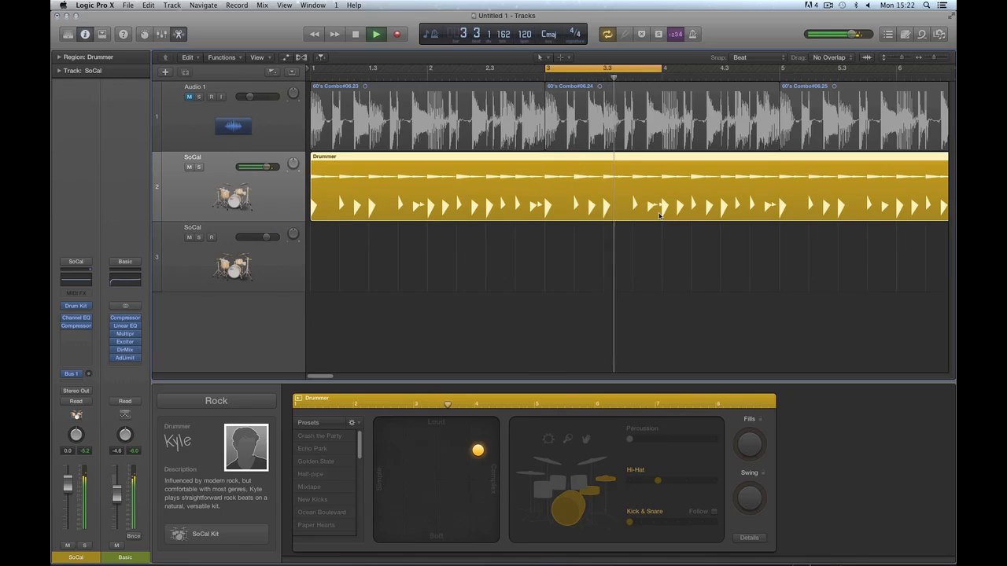
key(space)
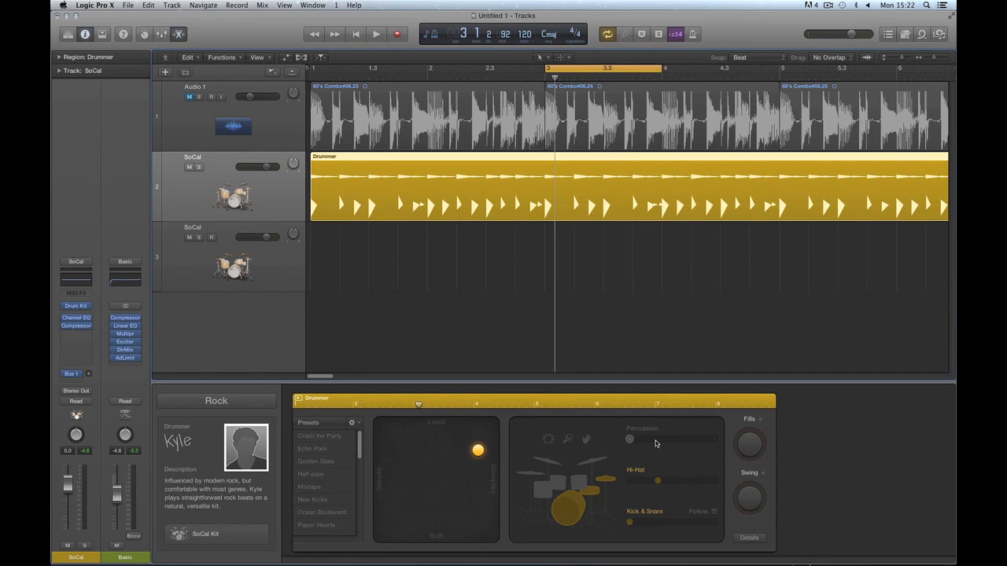
Audition ghost notes at Loud, two-thirds and near Quiet, then turn them fully off.
click(744, 539)
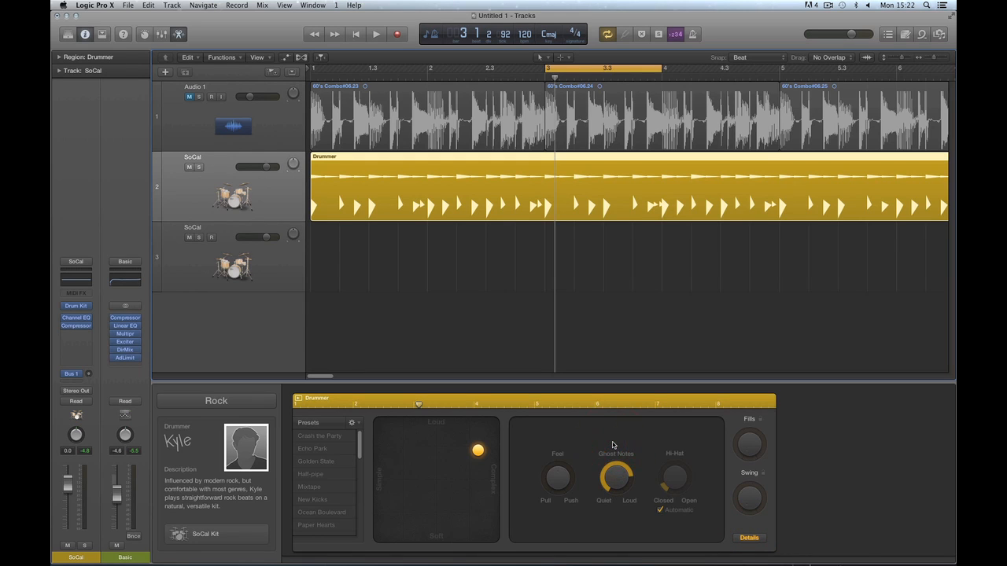
key(space)
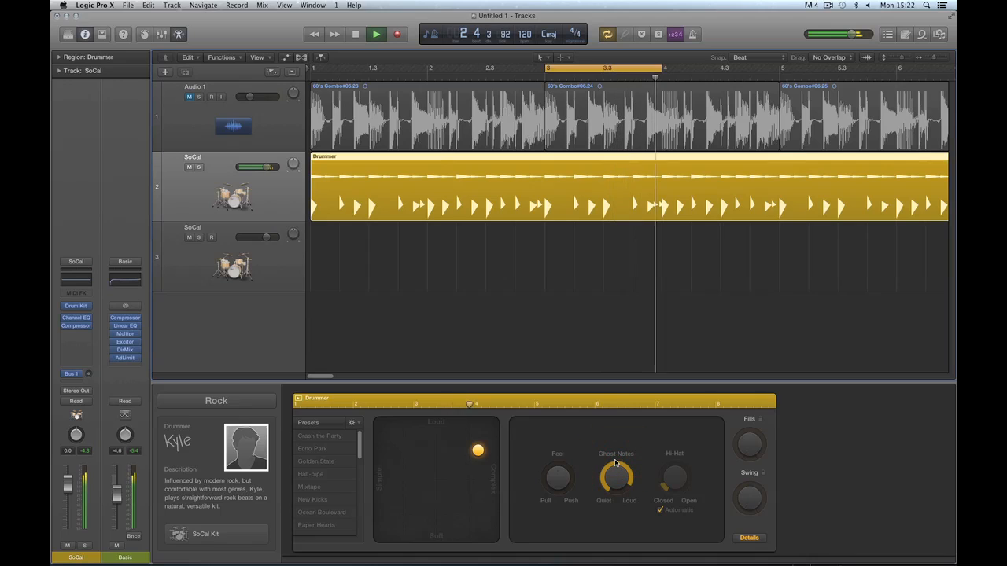
drag(615, 462, 614, 458)
key(space)
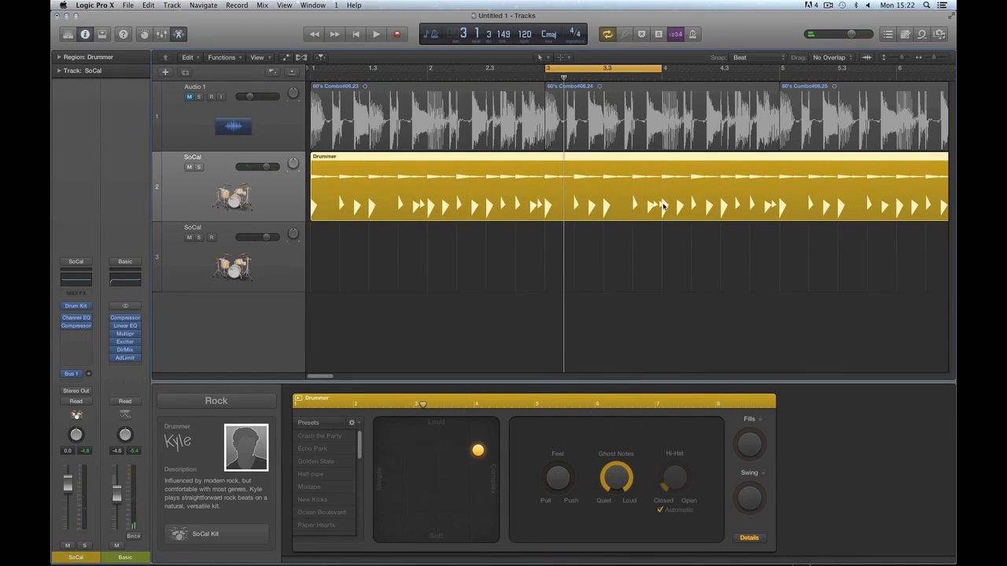
drag(618, 479, 616, 483)
key(space)
drag(616, 485, 621, 499)
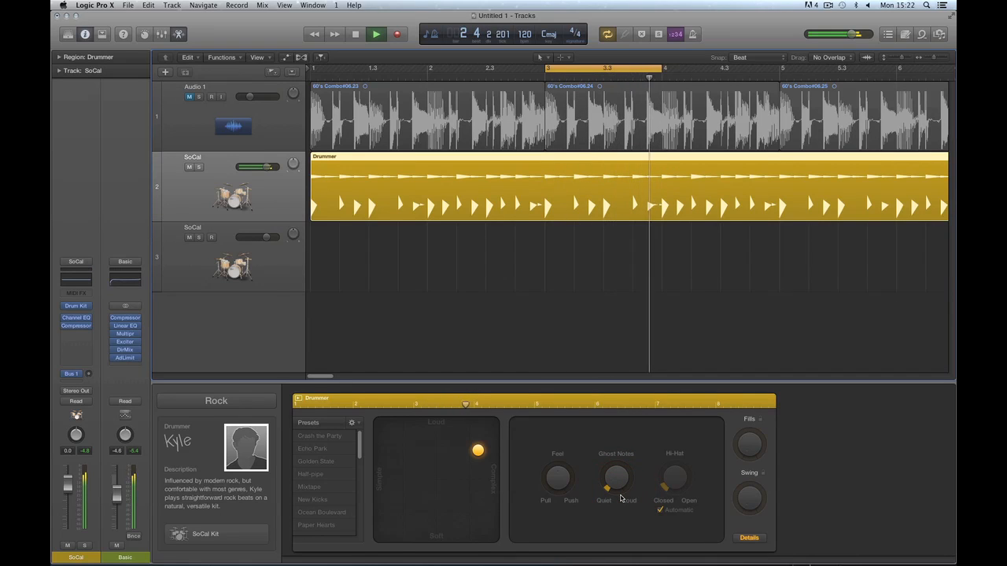
key(space)
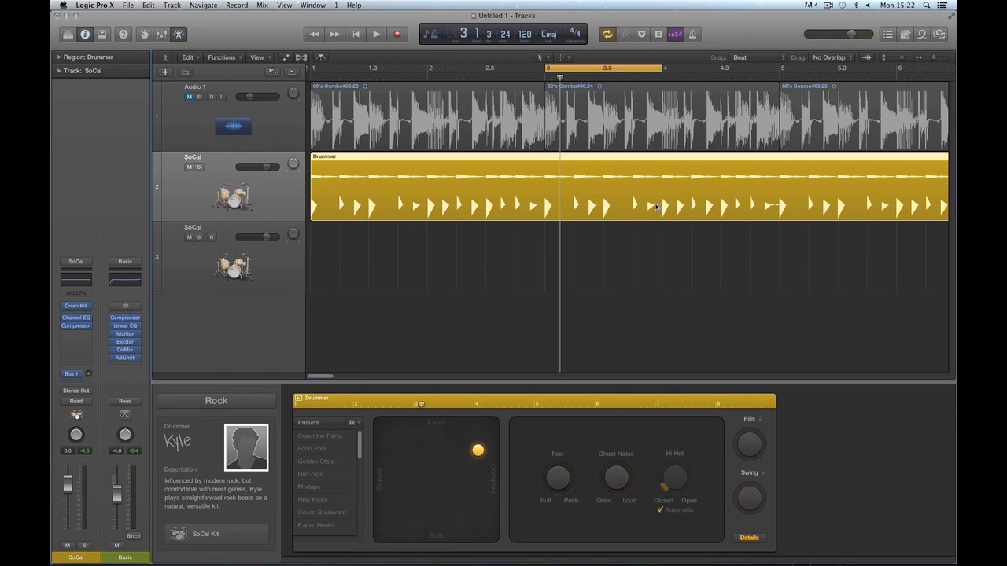
drag(609, 477, 607, 467)
drag(616, 478, 617, 484)
Zoom in on bar 3, move the playhead to its start, and nudge Feel toward Push.
click(748, 539)
key(super+Right)
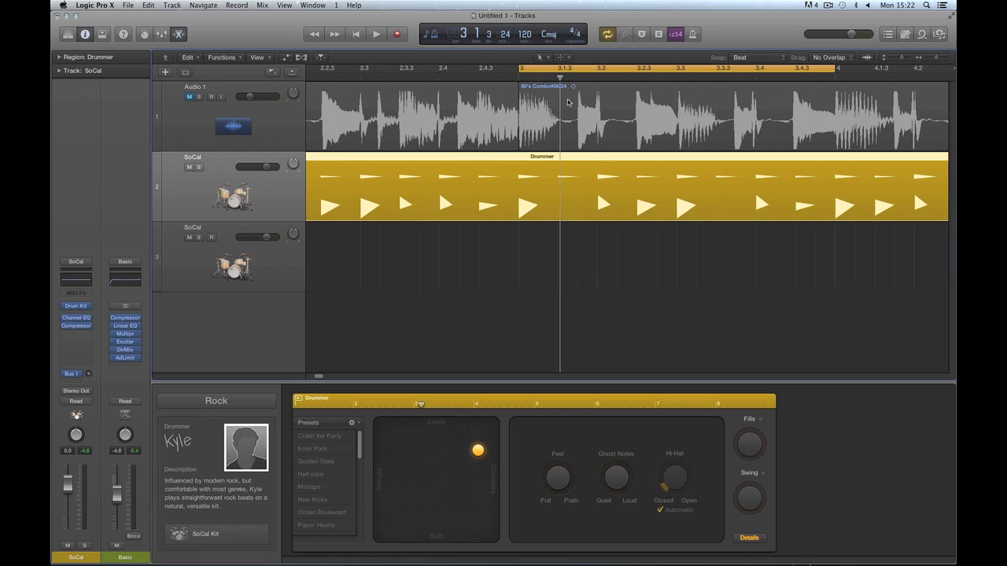
drag(560, 78, 518, 80)
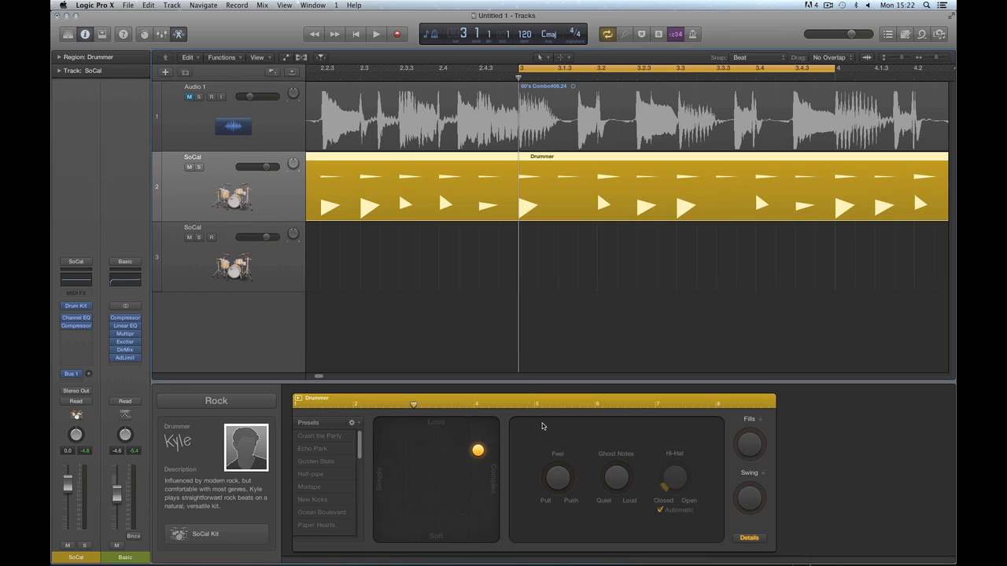
mouse_move(560, 484)
mouse_down()
mouse_move(550, 482)
mouse_move(556, 467)
mouse_up()
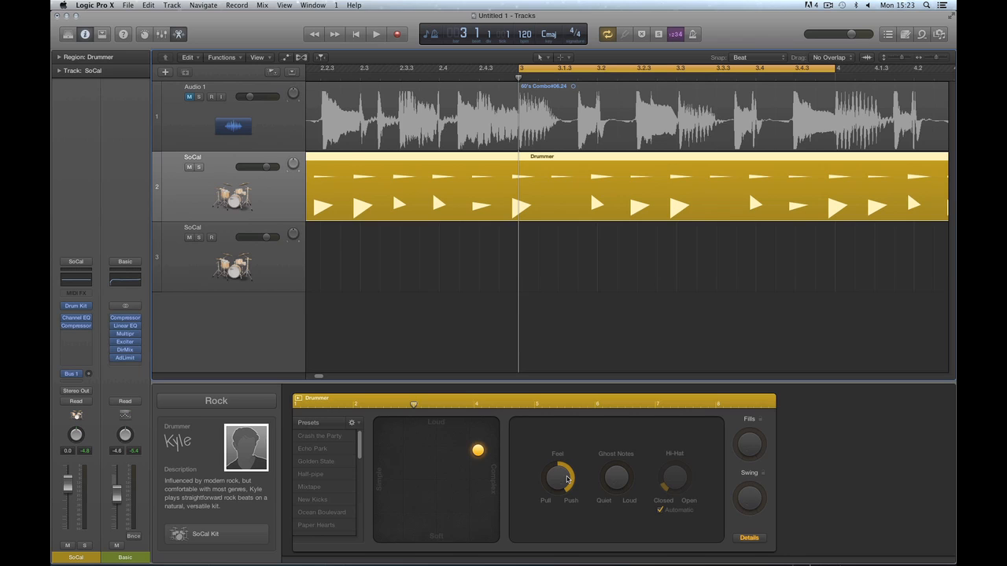
Try the Drummer Feel knob toward Pull and Push, then reset it to centre.
mouse_move(556, 482)
mouse_down()
mouse_move(567, 486)
mouse_move(561, 473)
mouse_up()
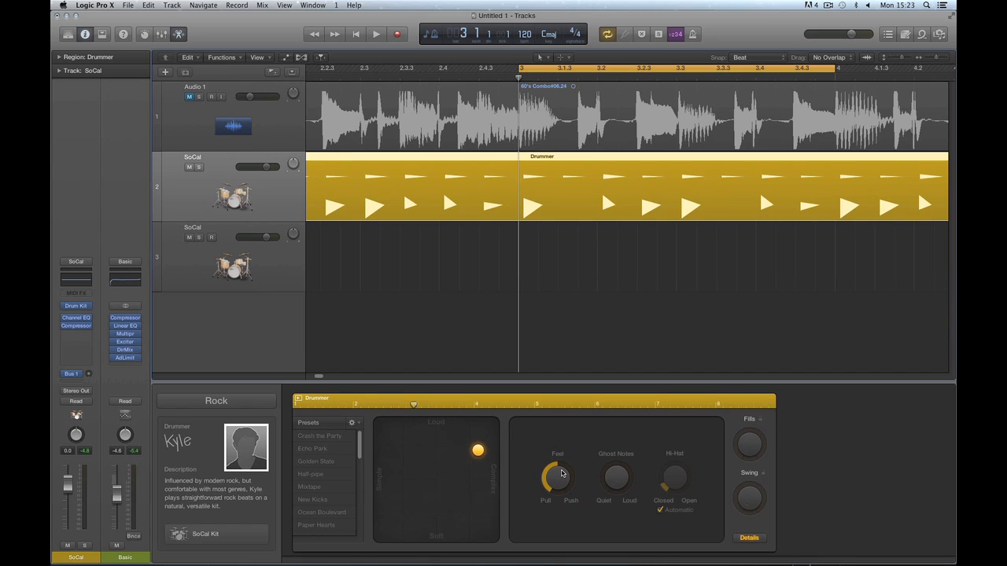
drag(560, 482, 556, 459)
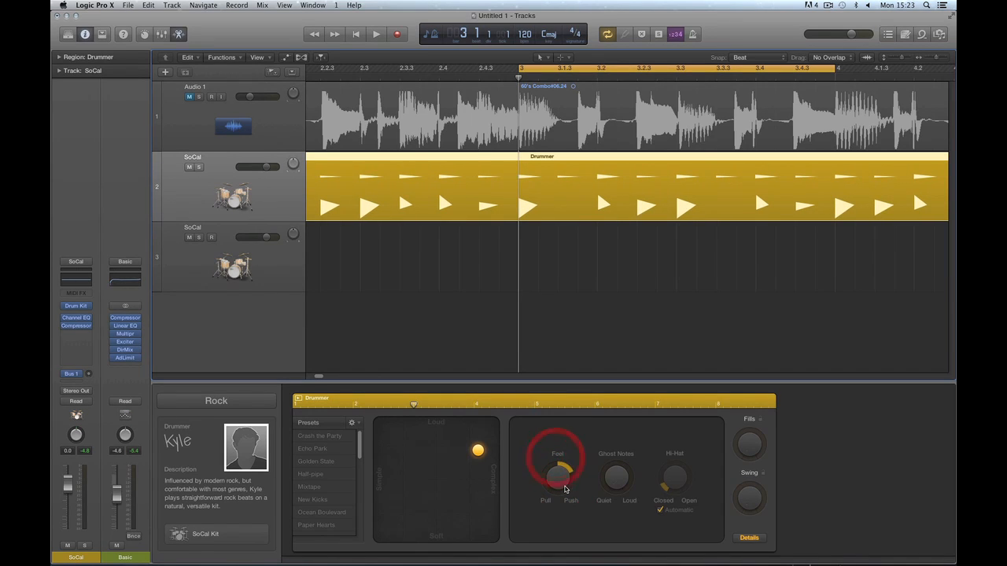
alt+click(564, 488)
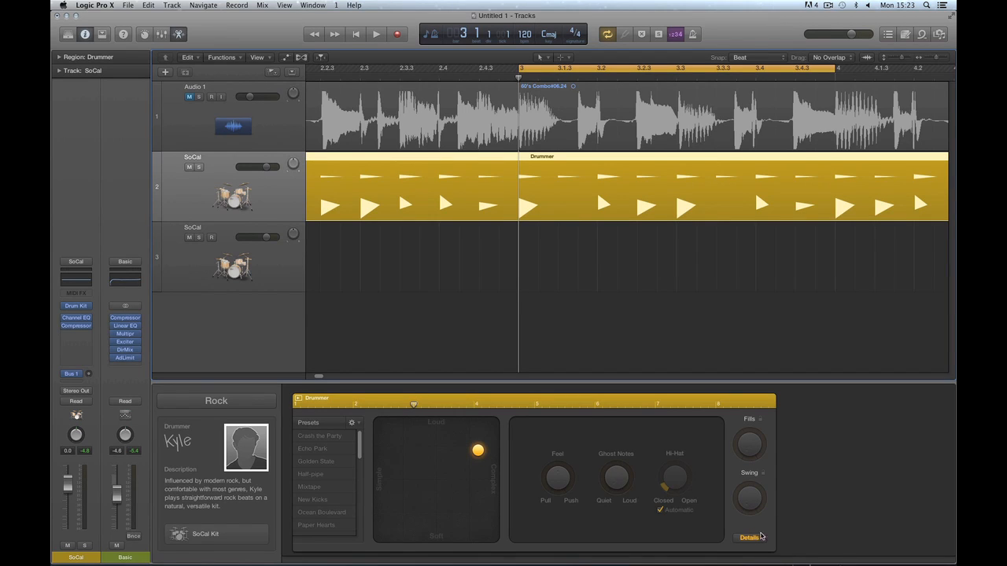
Show the per-drum Details, zoom out, and select the Drummer region.
click(754, 538)
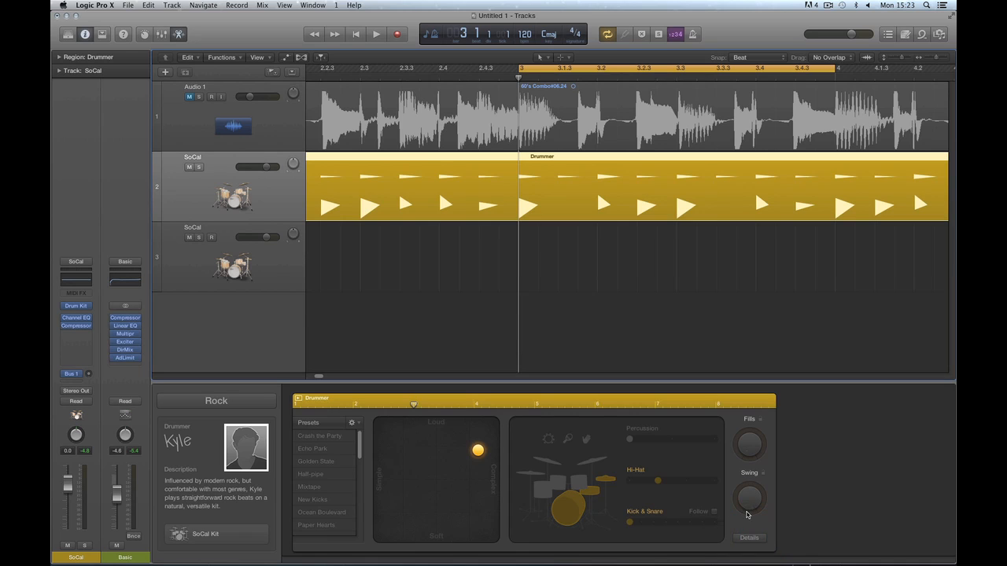
click(542, 247)
key(super+Left)
key(super+Left)
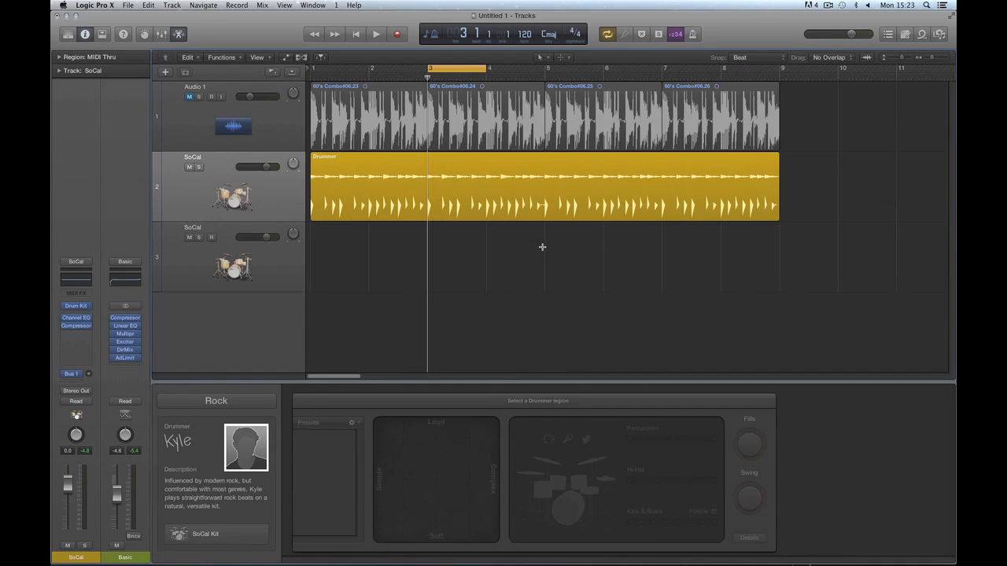
click(474, 160)
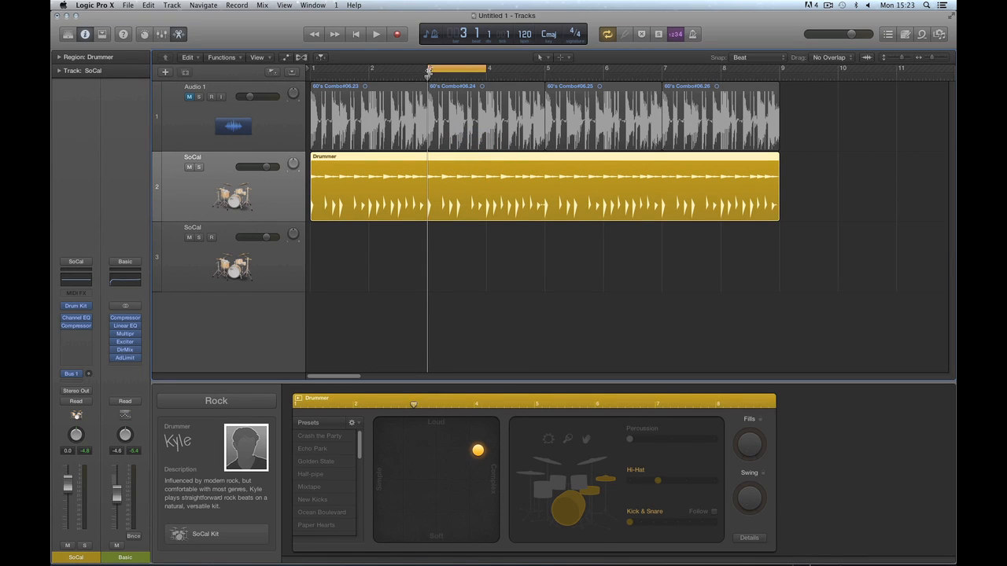
Stretch the cycle range from bar 1 to bar 9 and return the playhead to bar 1.
drag(429, 70, 314, 74)
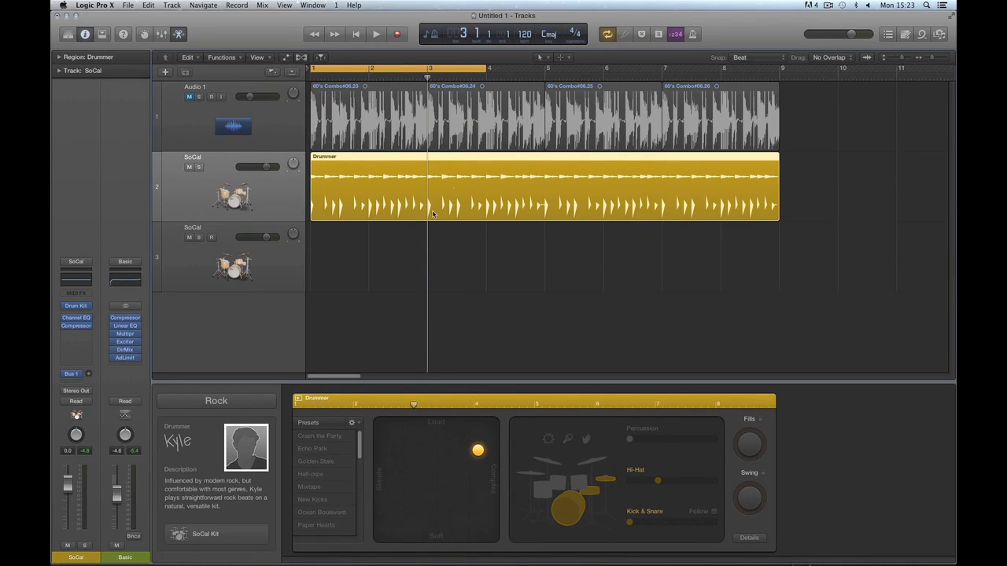
drag(485, 69, 781, 71)
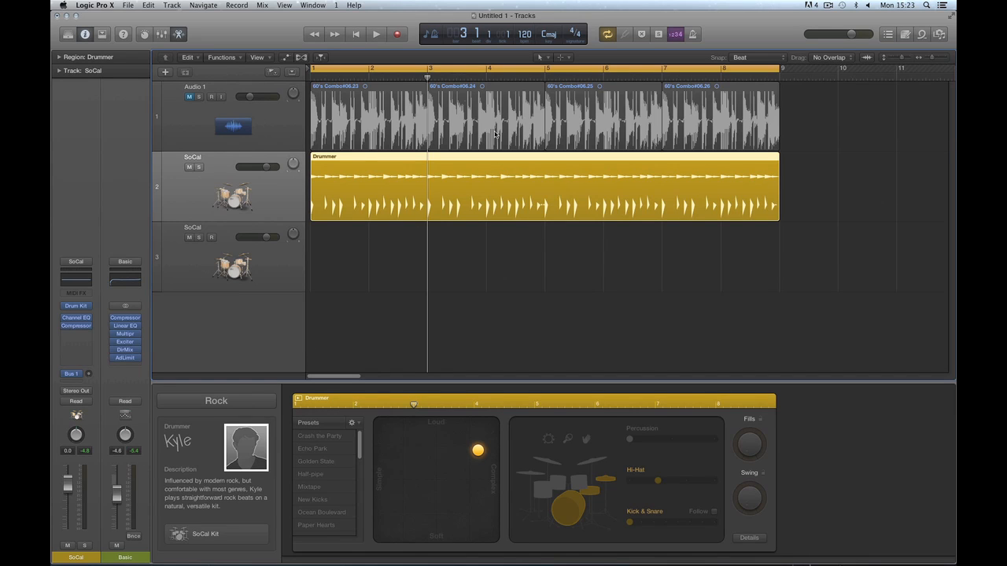
click(361, 35)
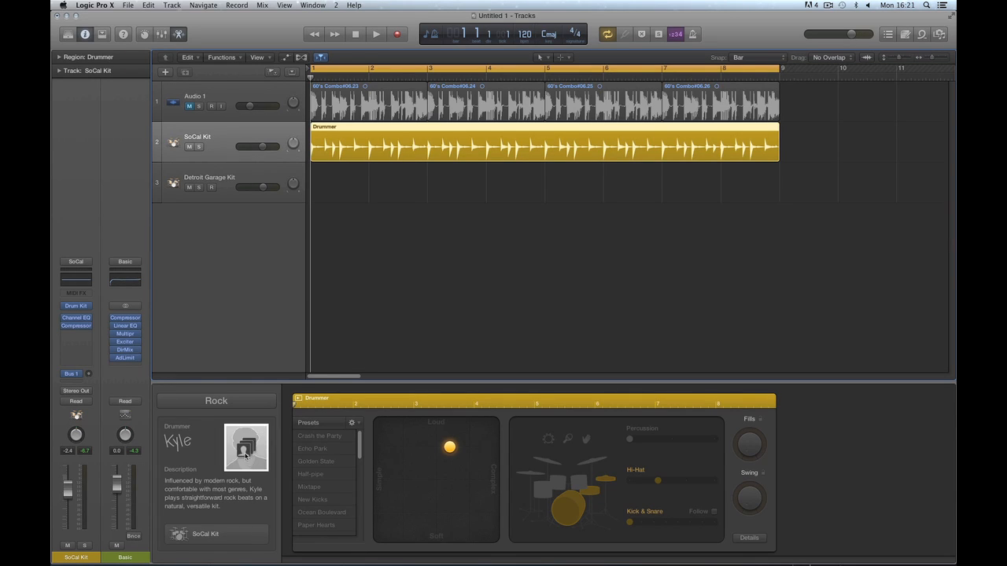
Open the SoCal Kit's Drum Kit Designer window and show its Factory kit list.
click(194, 536)
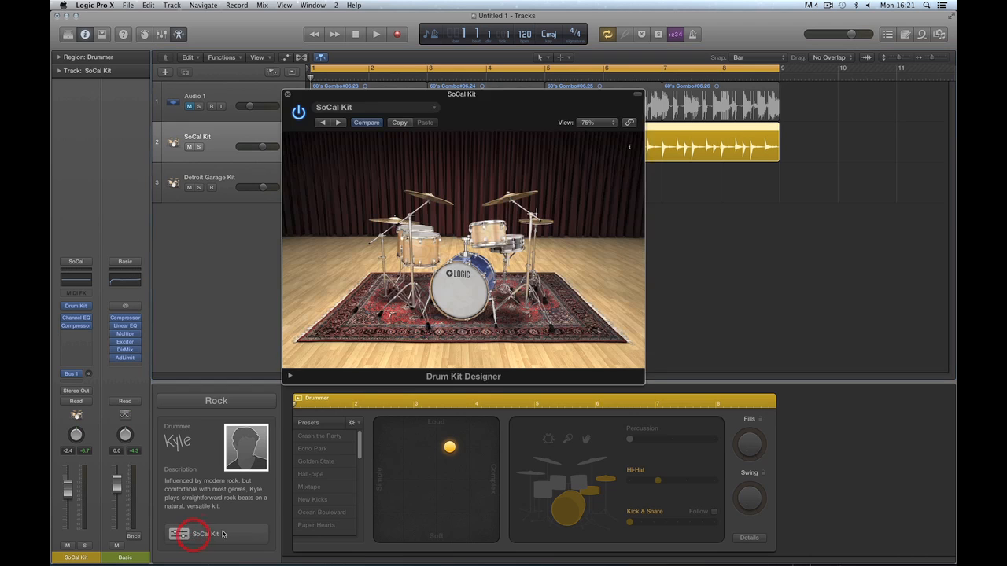
drag(418, 101, 574, 244)
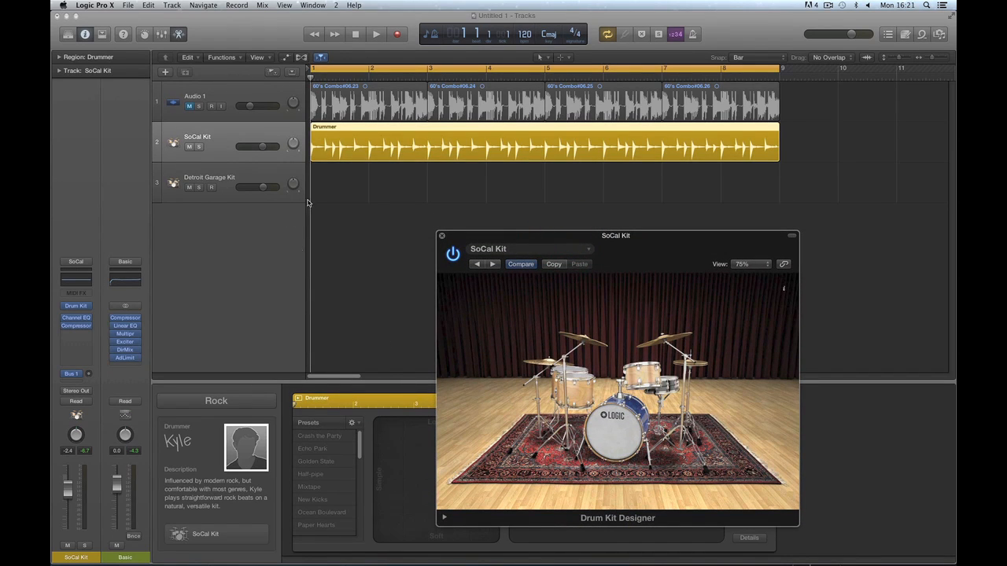
click(183, 534)
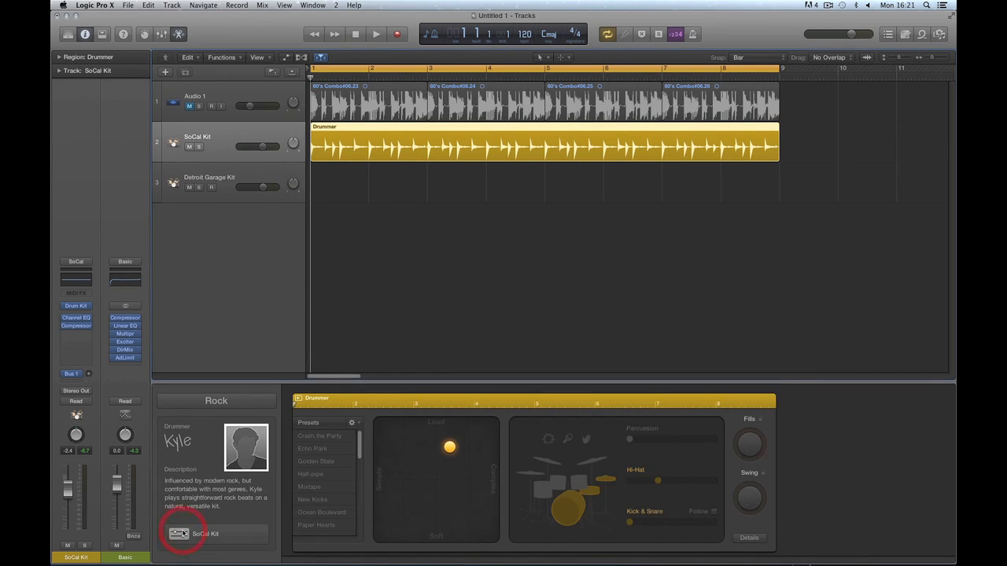
click(183, 534)
click(81, 306)
click(81, 306)
drag(504, 237, 514, 226)
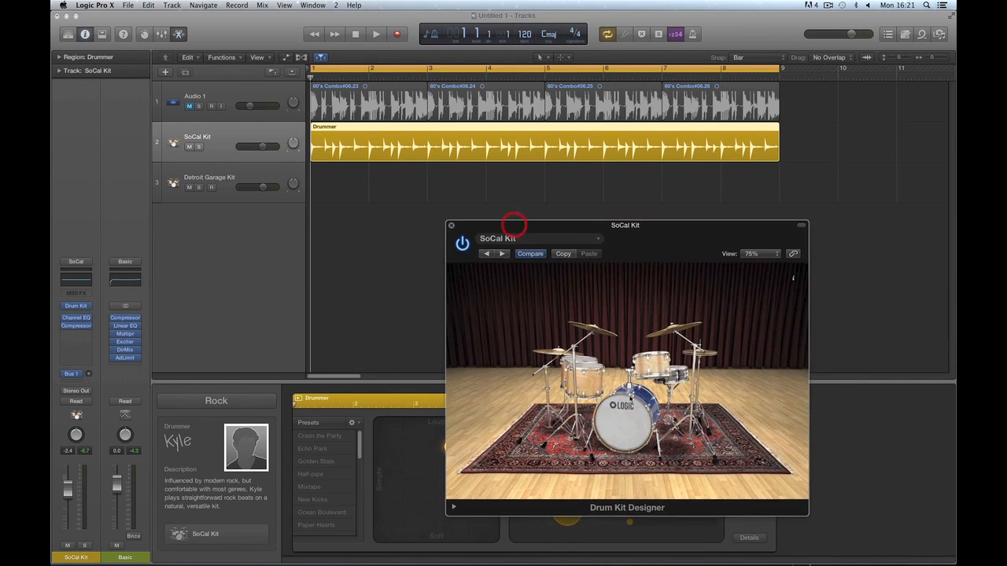
click(555, 238)
mouse_move(531, 423)
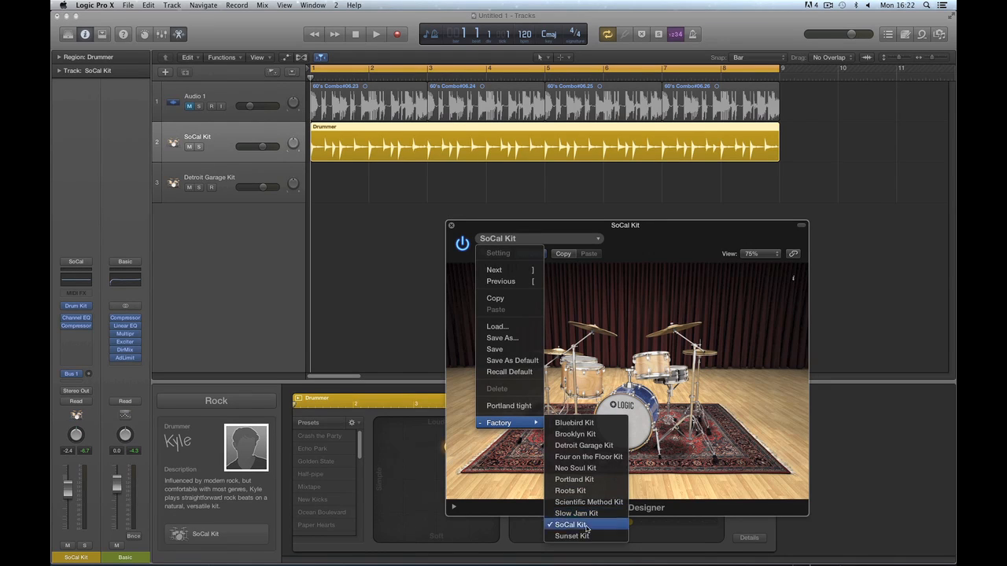
Load the Factory Detroit Garage Kit and play it briefly.
click(582, 447)
key(space)
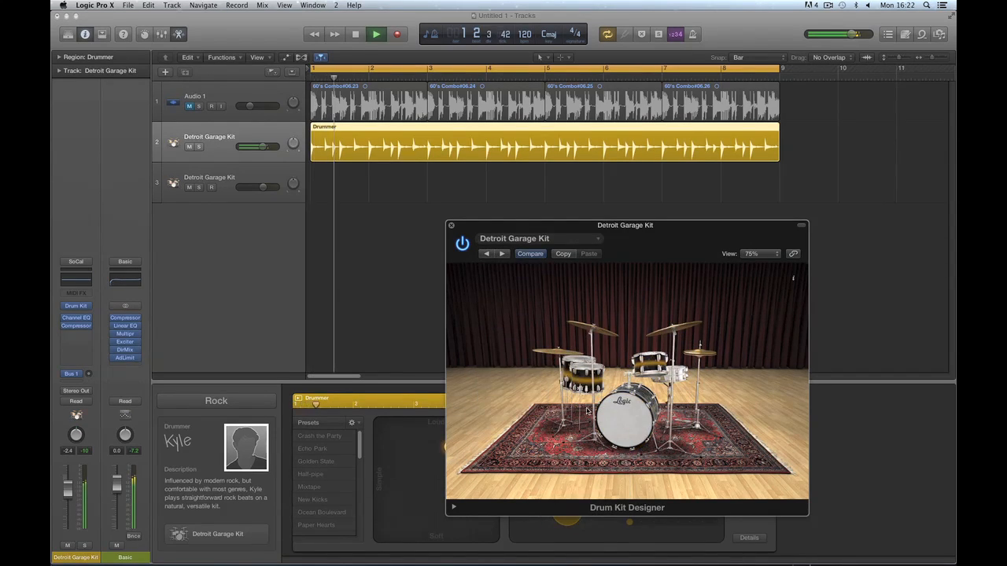
key(space)
Load the Factory Sunset Kit, play it briefly, and move its window up and left.
click(516, 238)
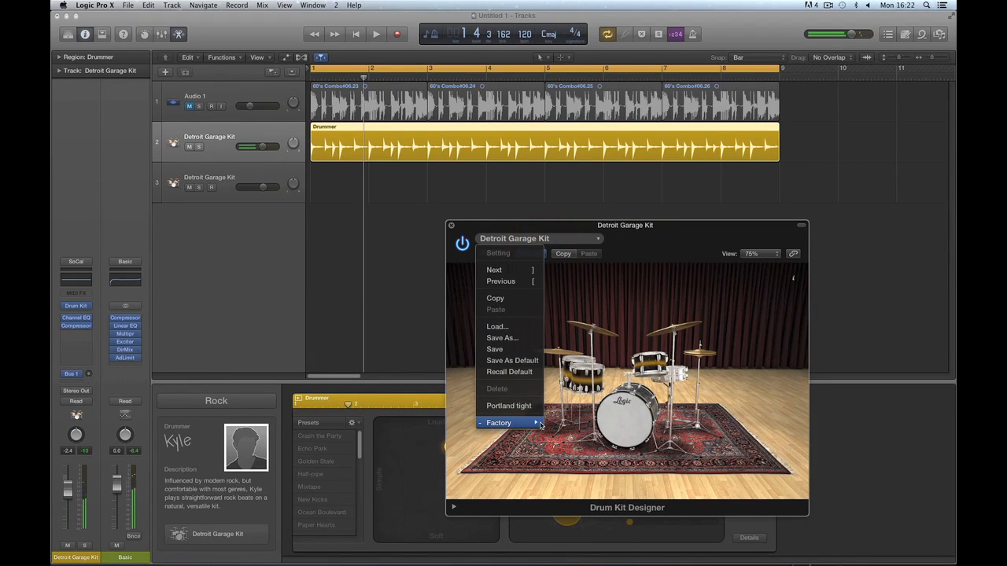
click(583, 536)
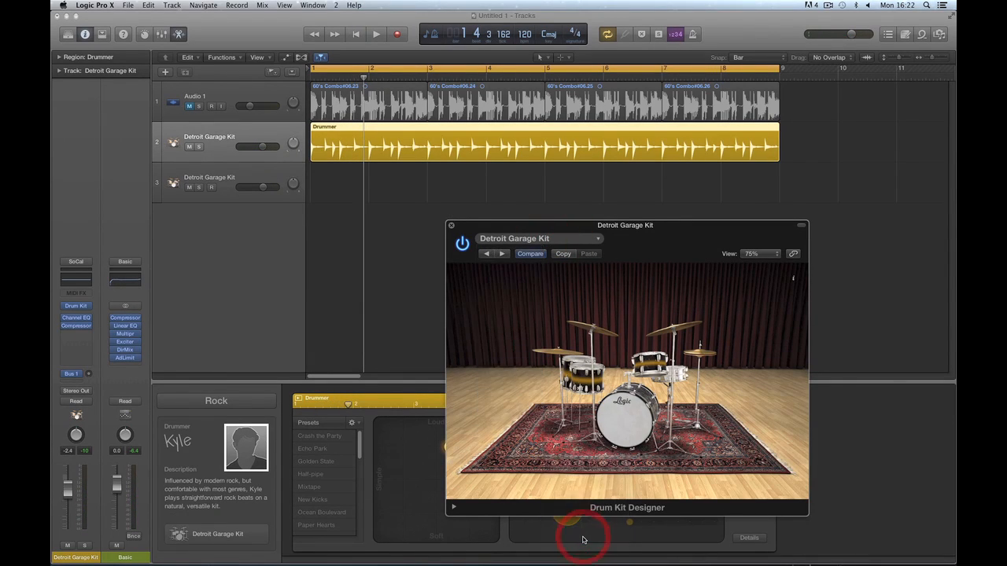
key(space)
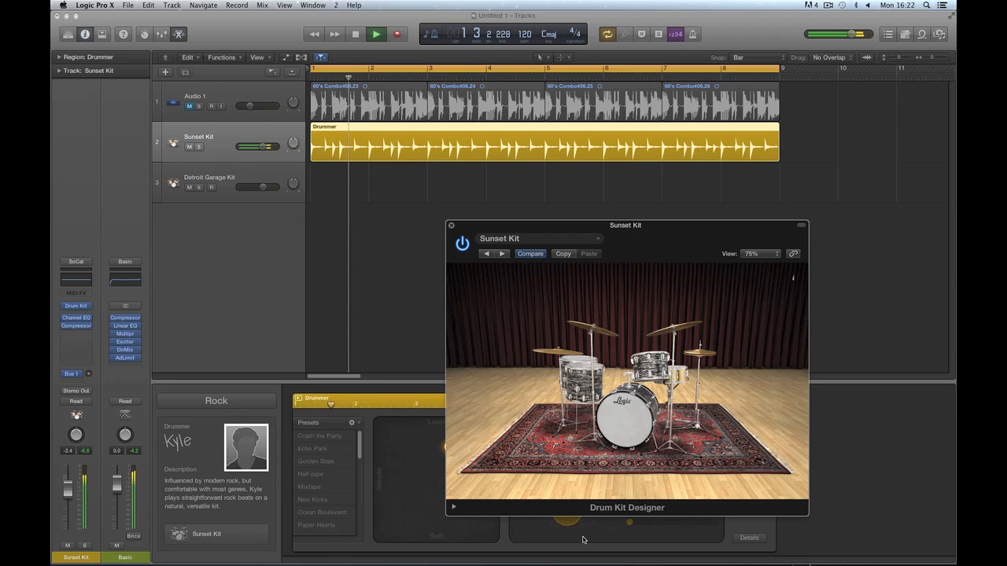
key(space)
mouse_move(245, 469)
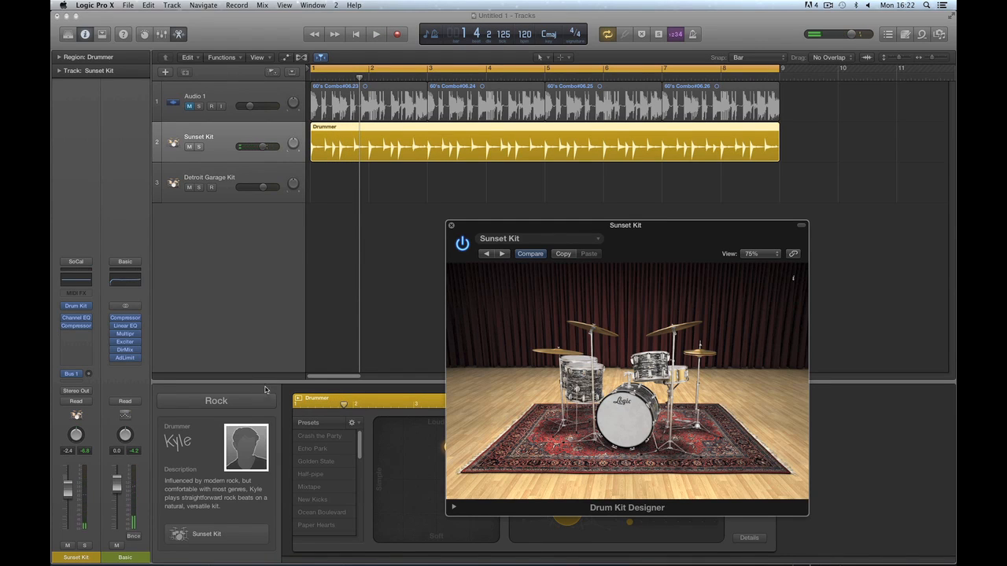
drag(553, 227, 460, 106)
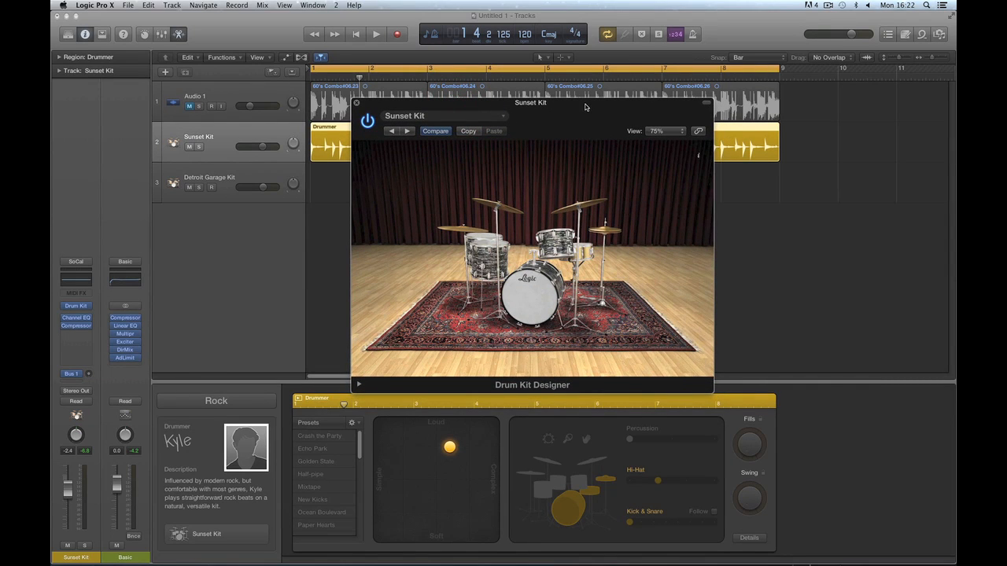
Display the Sunset Kit designer at 100% size and open the kick drum's choices.
drag(585, 107, 554, 108)
click(635, 132)
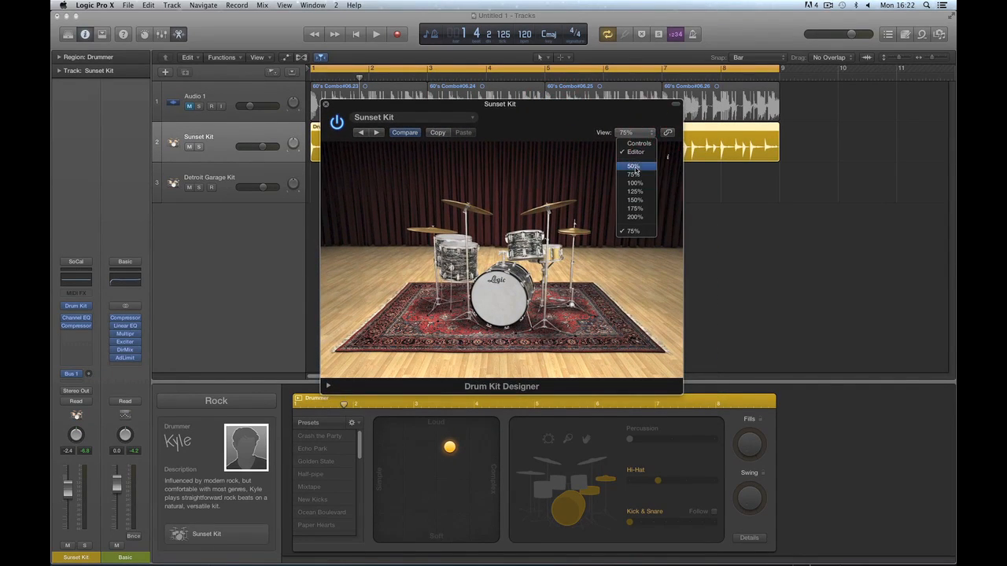
click(634, 182)
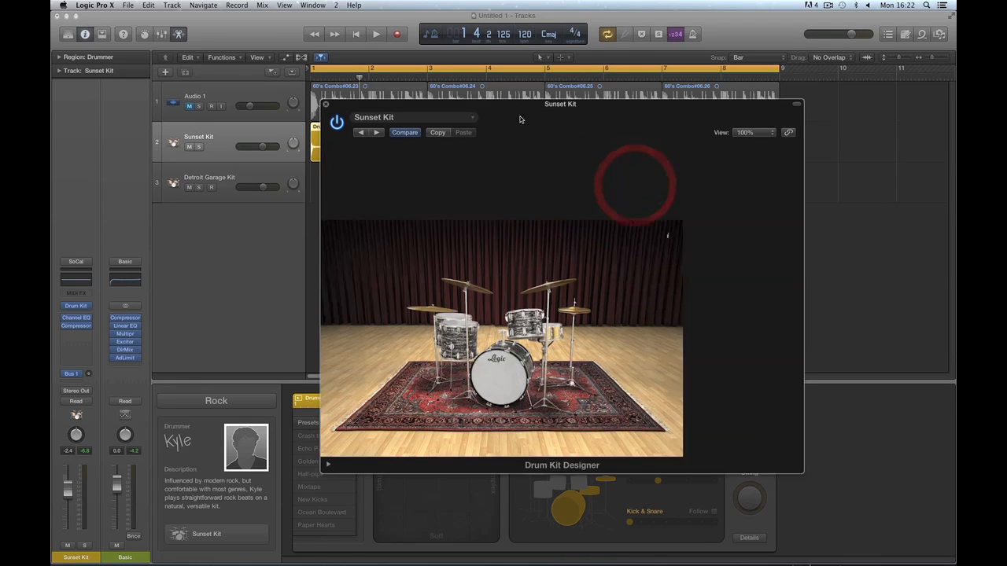
drag(528, 107, 460, 74)
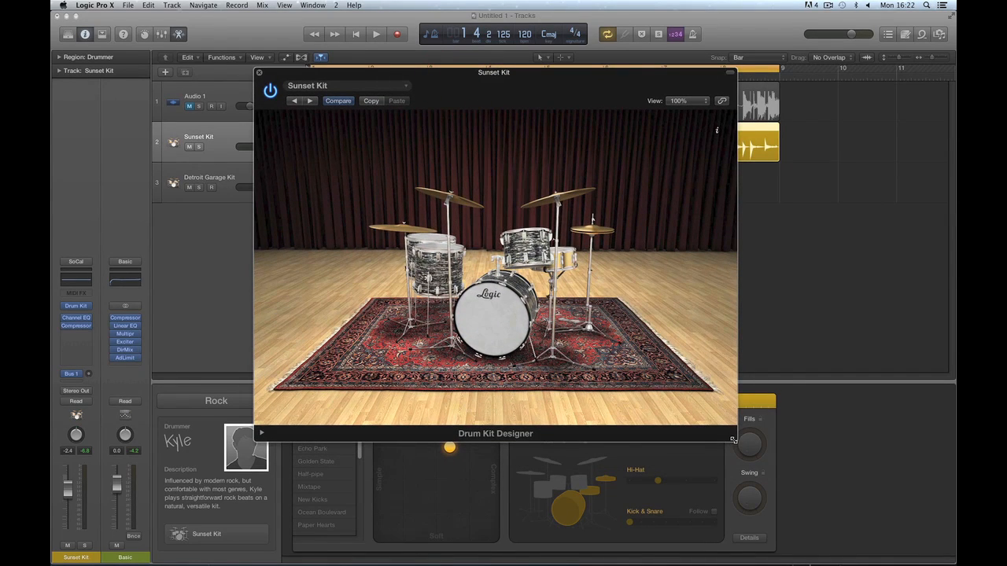
drag(733, 440, 698, 417)
click(646, 103)
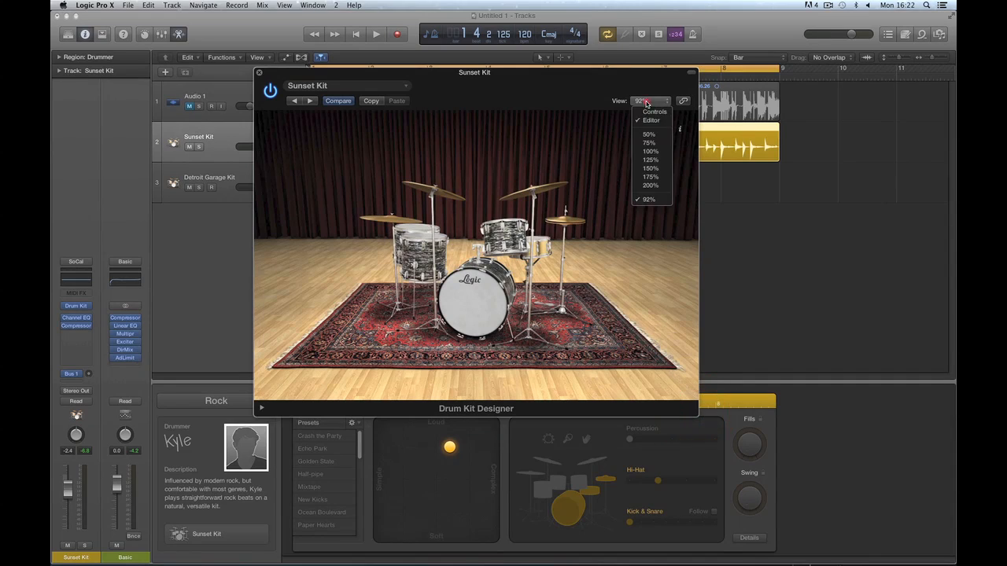
click(649, 151)
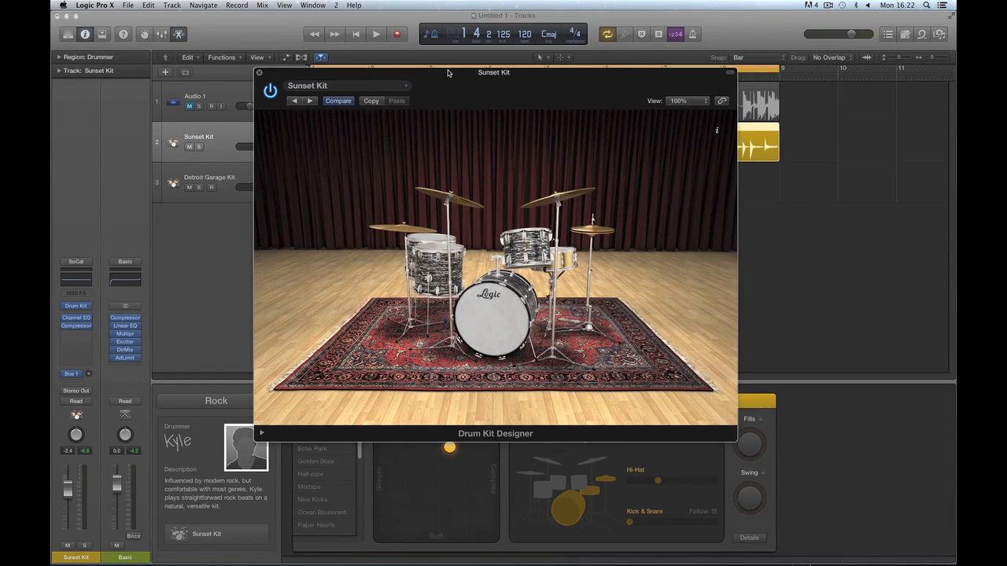
drag(448, 73, 424, 54)
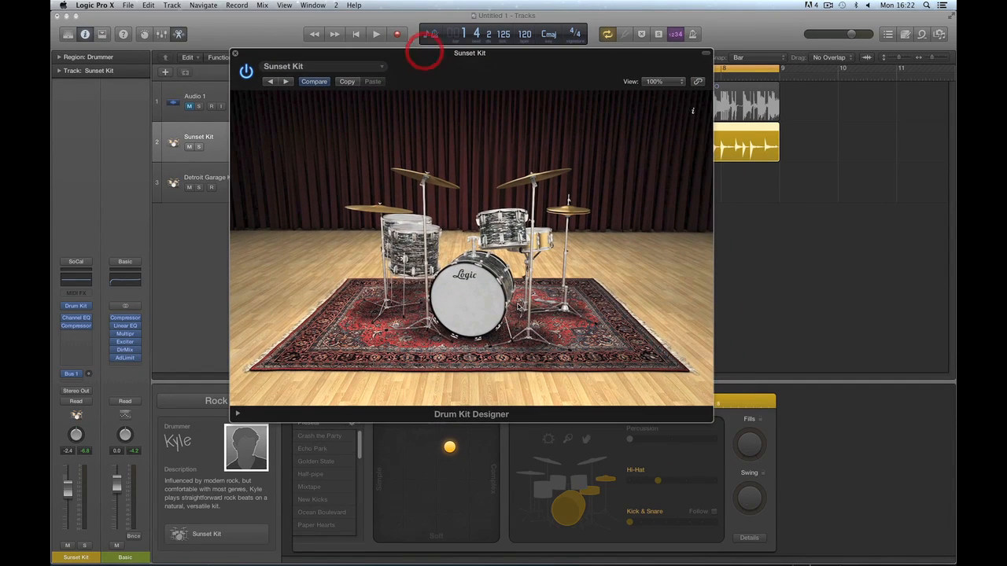
click(474, 277)
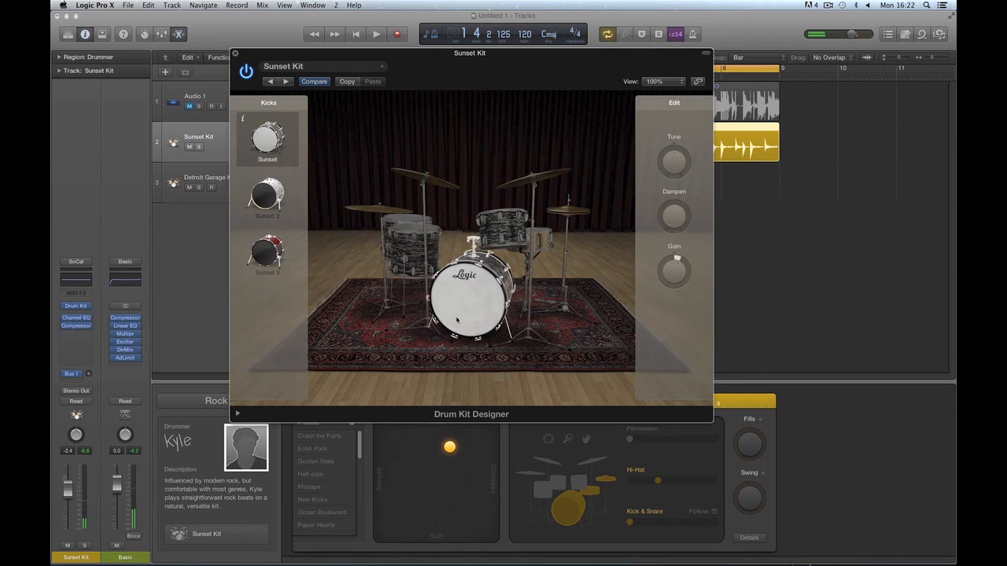
Audition the Sunset 2 and Sunset 3 kicks, keep Sunset, and set kick Dampen to 0 %.
click(272, 201)
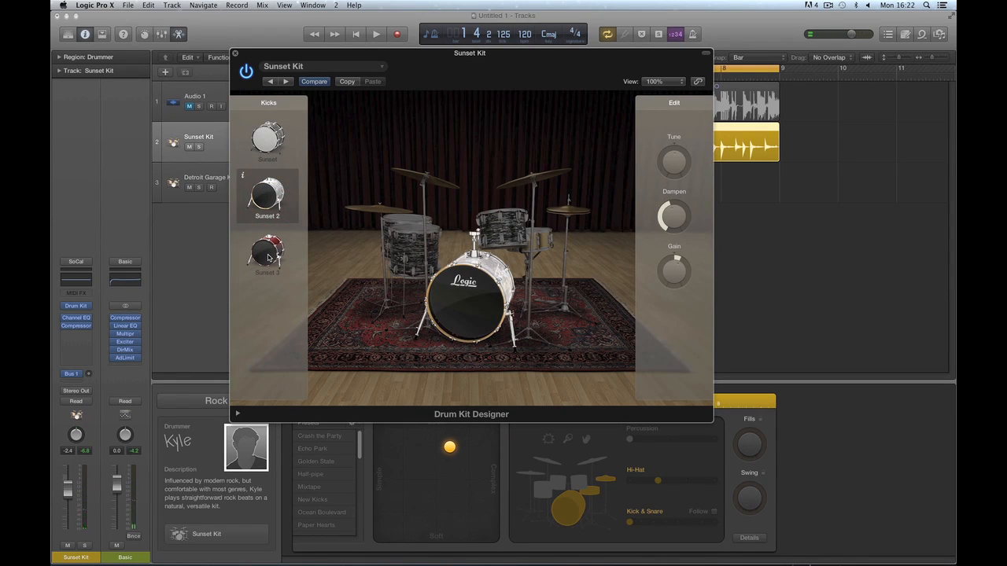
click(267, 253)
click(268, 138)
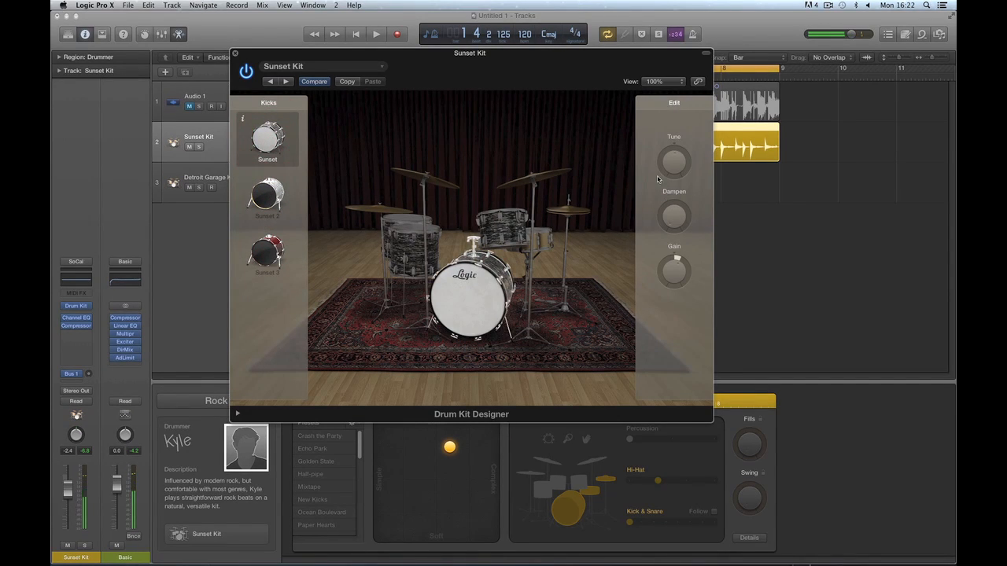
mouse_move(674, 282)
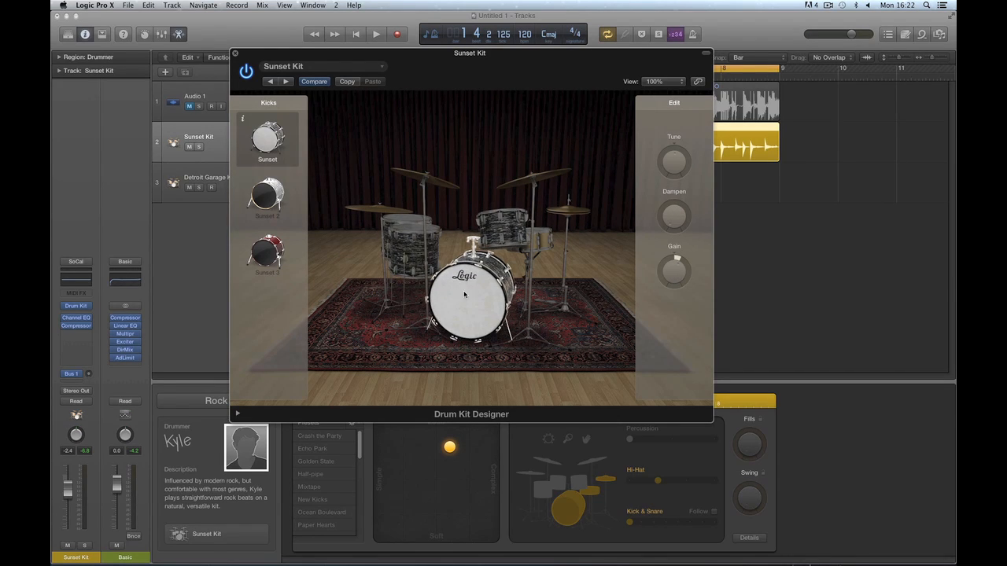
click(674, 219)
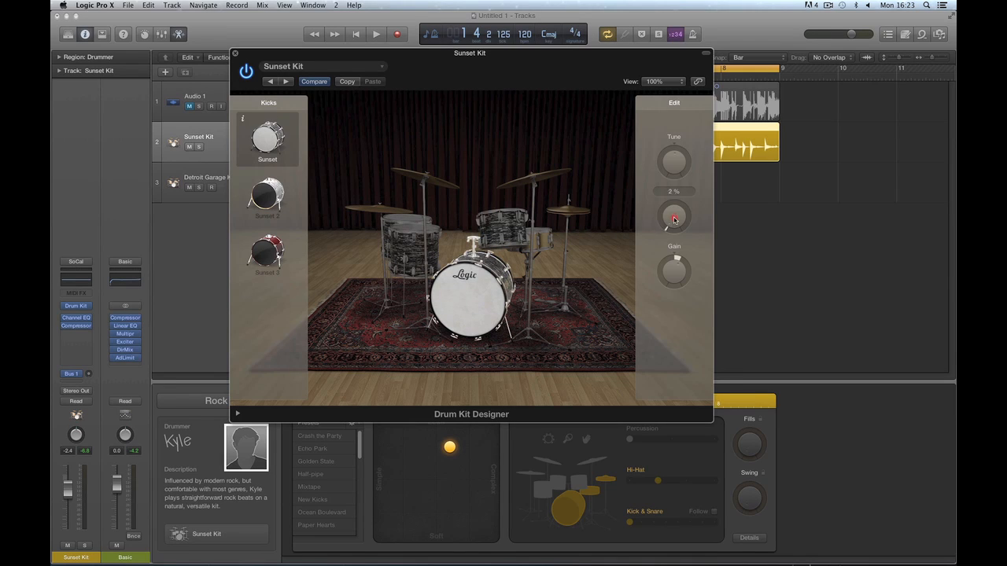
drag(674, 219, 694, 228)
Audition the Sunset 2 and Sunset 3 snares, keep the Sunset snare, then play the left cymbal.
click(548, 242)
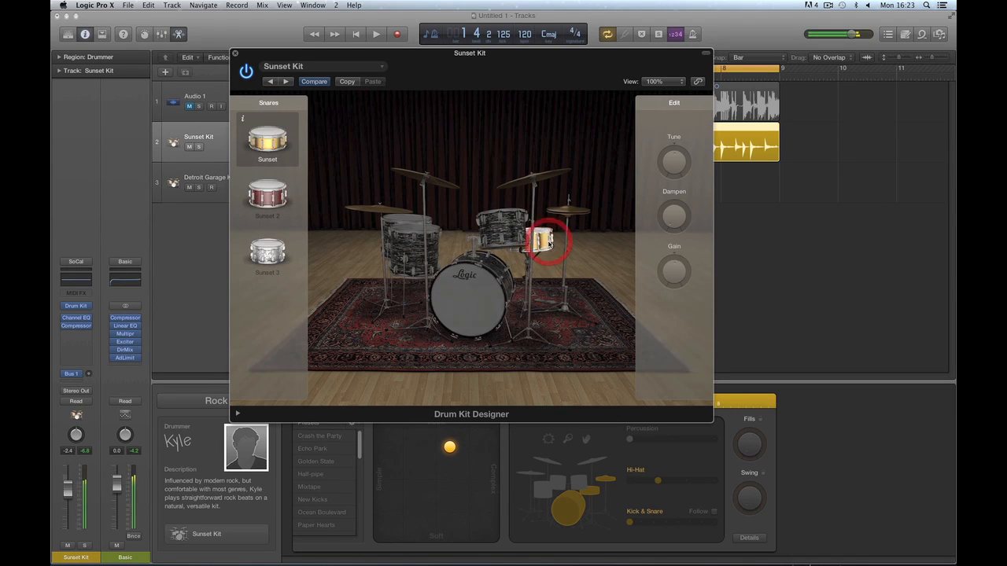
click(273, 196)
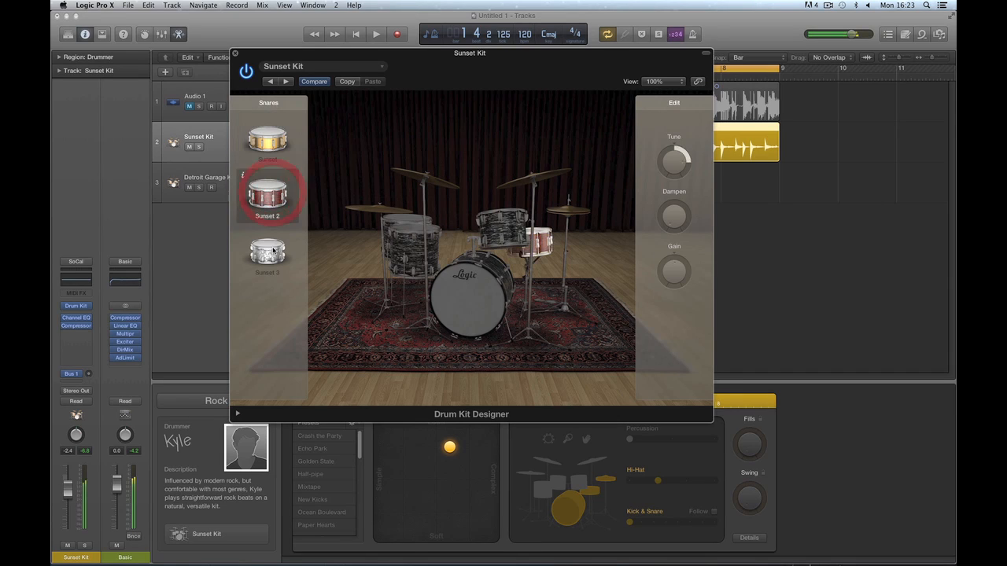
click(269, 250)
click(277, 136)
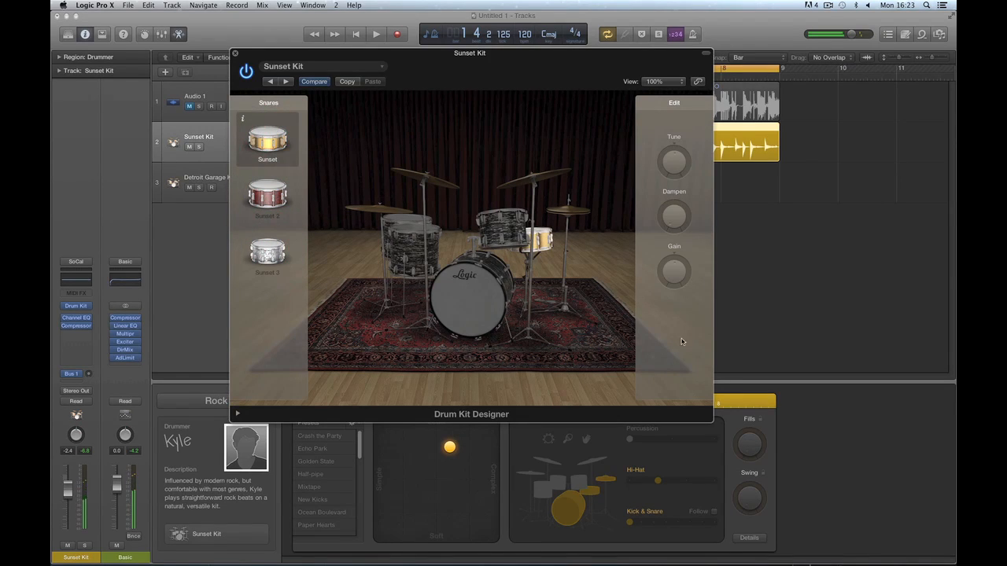
mouse_move(667, 271)
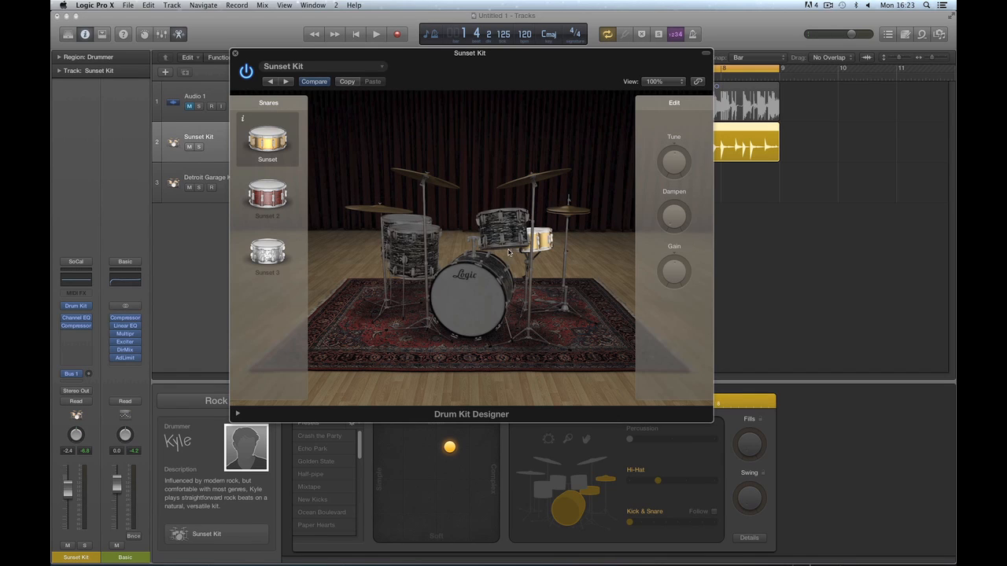
click(371, 207)
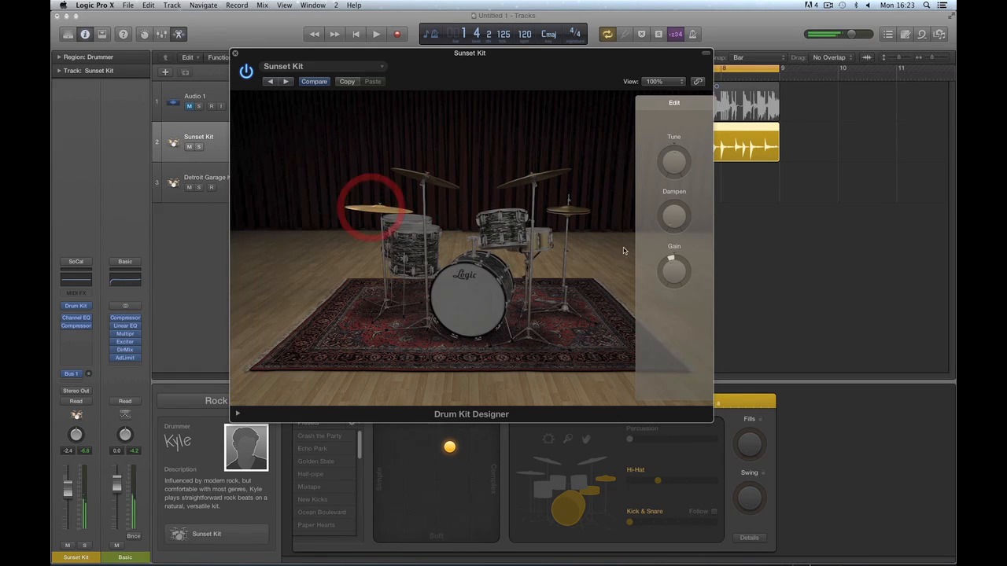
Check the hi-hat and view the low, mid and high tom settings.
click(578, 213)
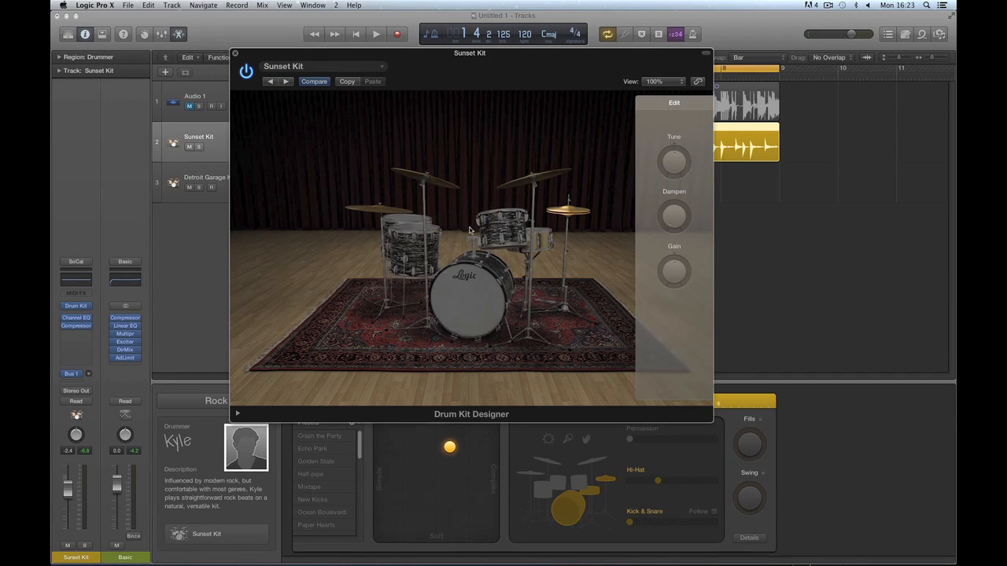
click(504, 223)
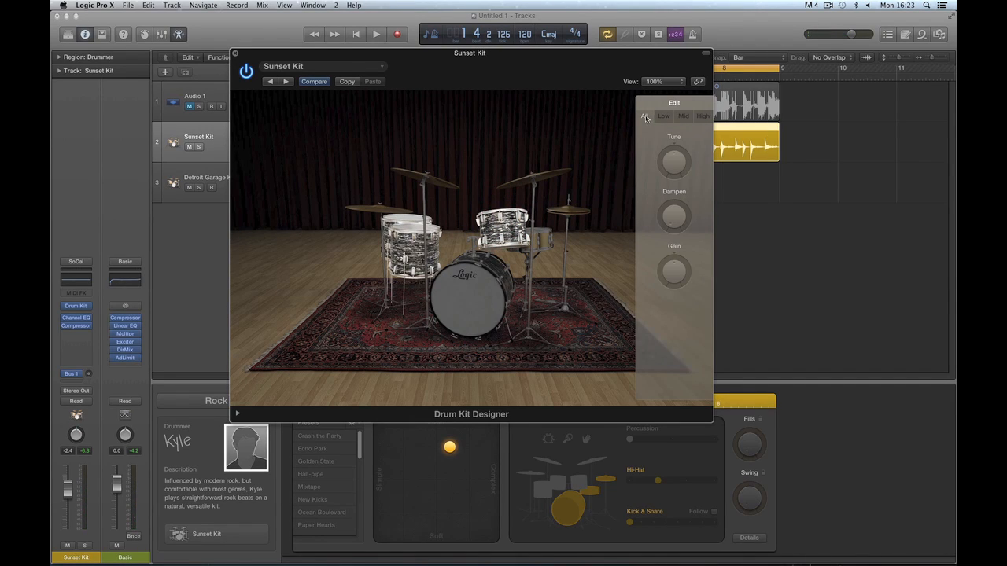
mouse_move(675, 273)
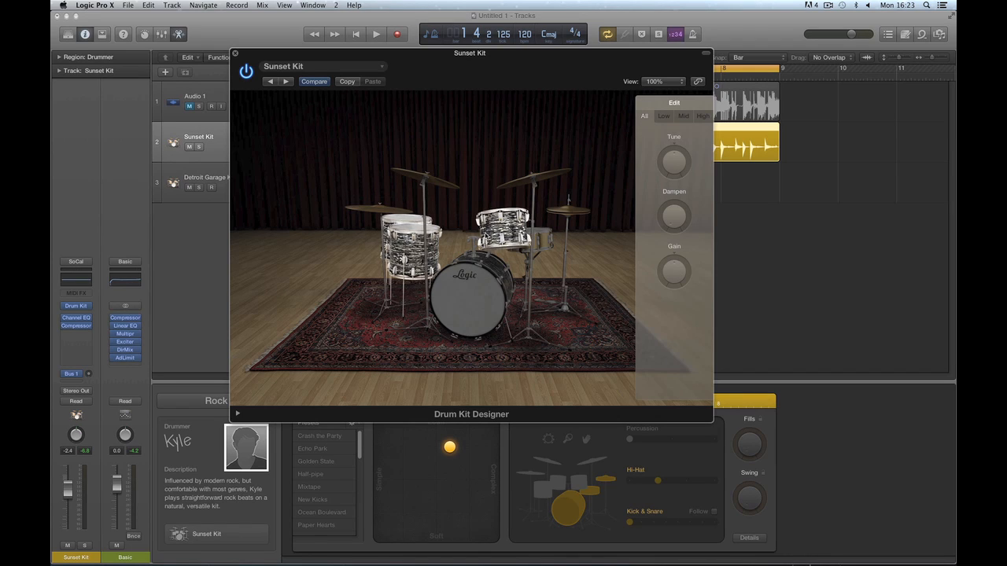
click(670, 117)
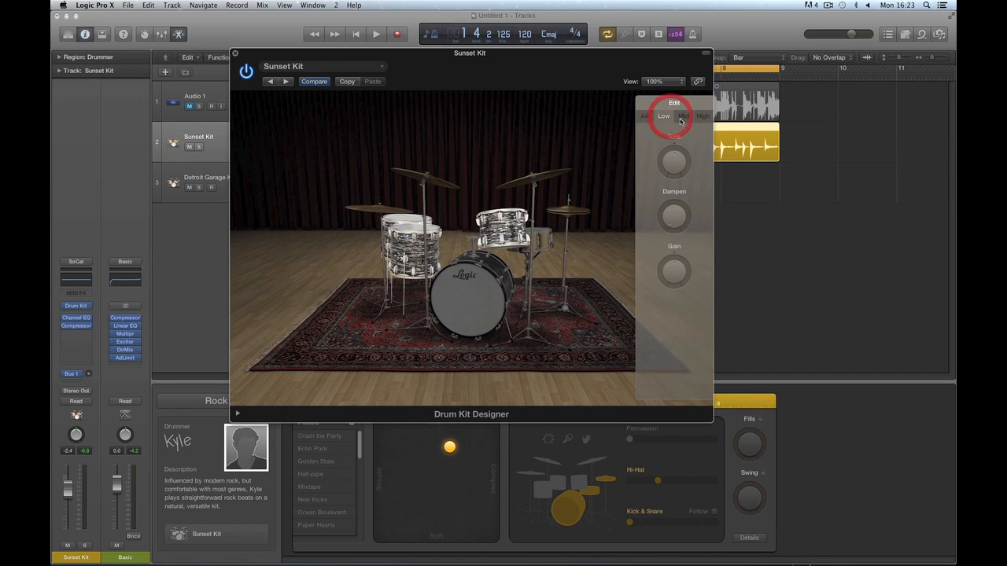
click(683, 116)
click(703, 116)
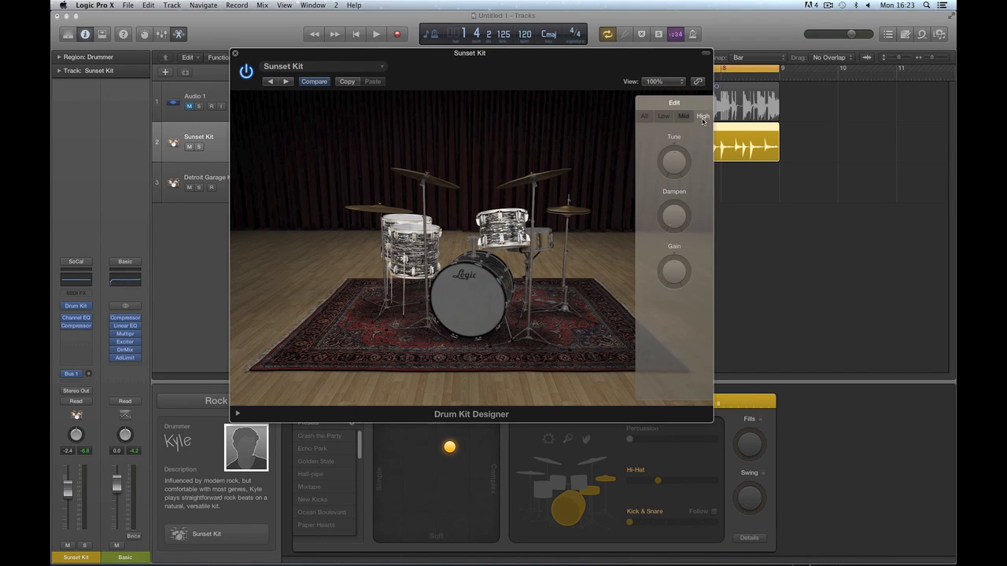
Select the cymbals, compare the crash settings, and raise the left crash's tuning.
click(441, 181)
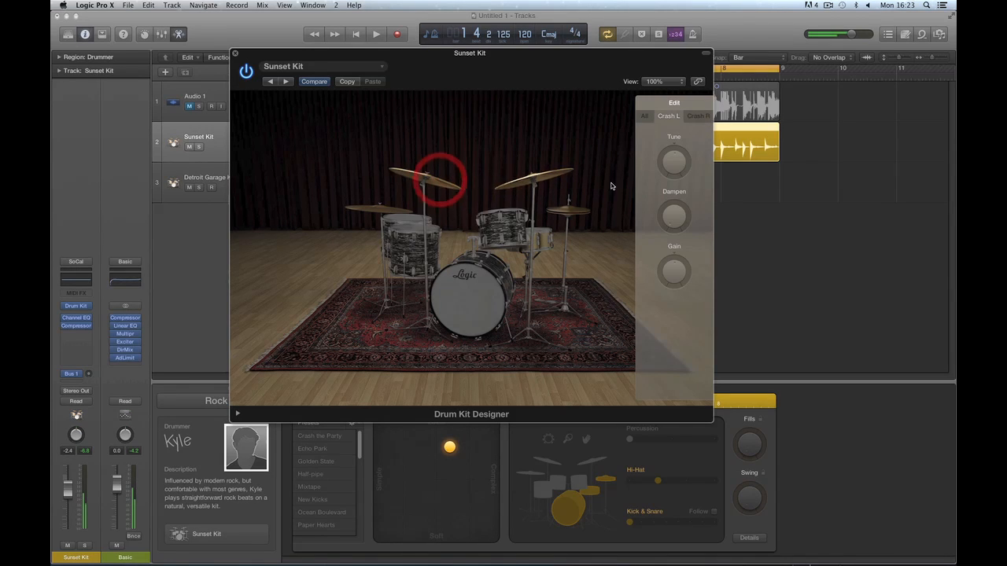
click(644, 115)
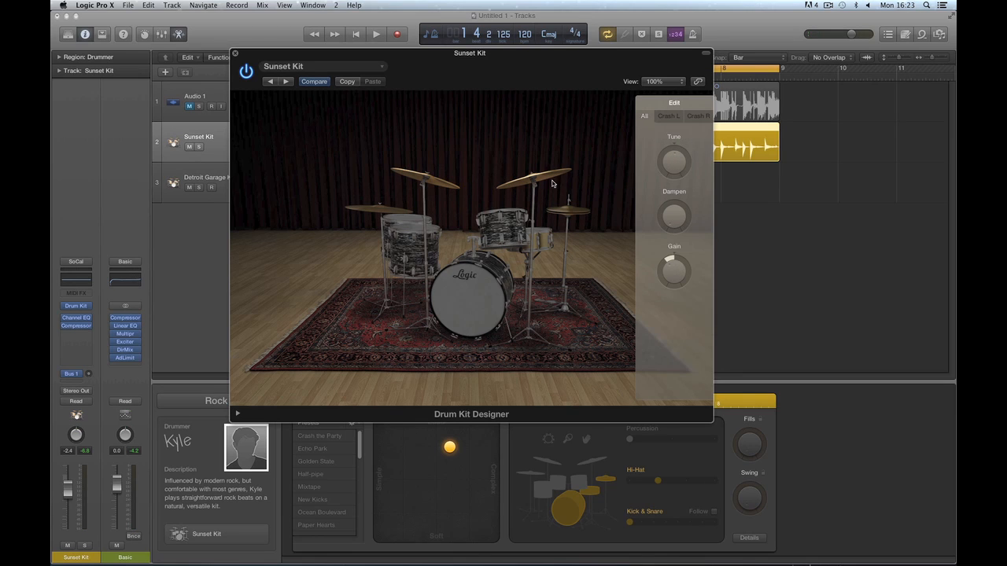
click(667, 116)
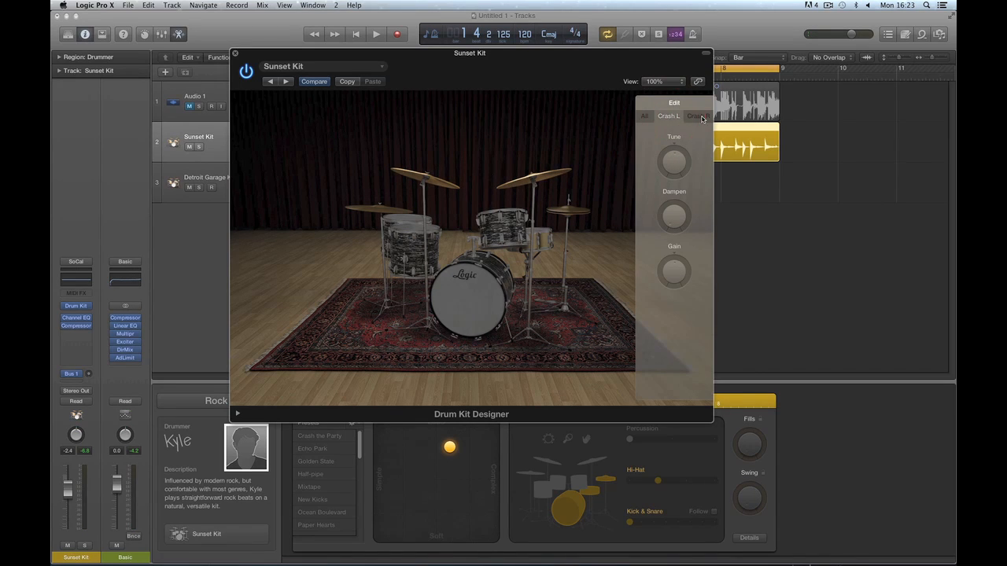
click(693, 116)
click(678, 118)
click(696, 116)
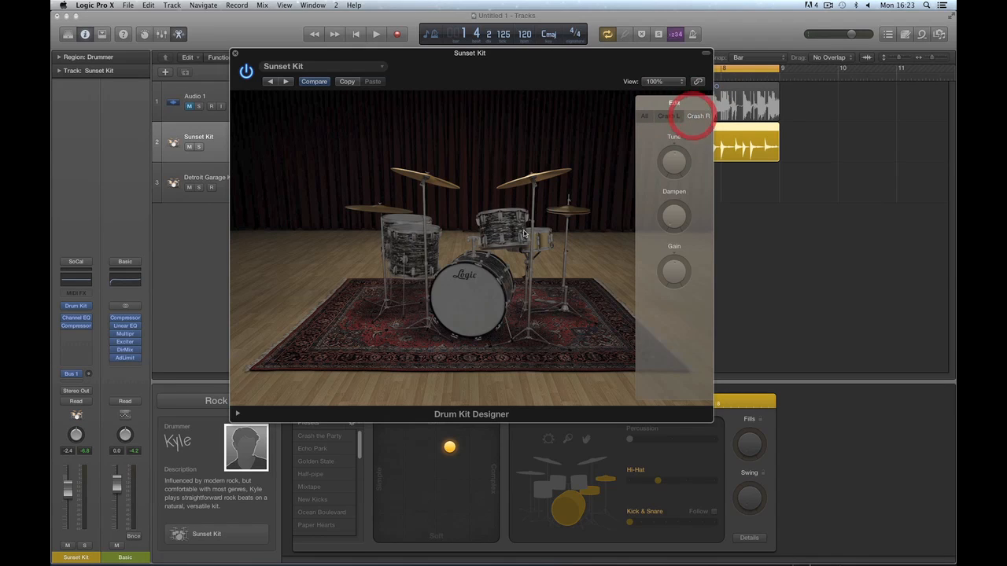
click(668, 118)
click(422, 177)
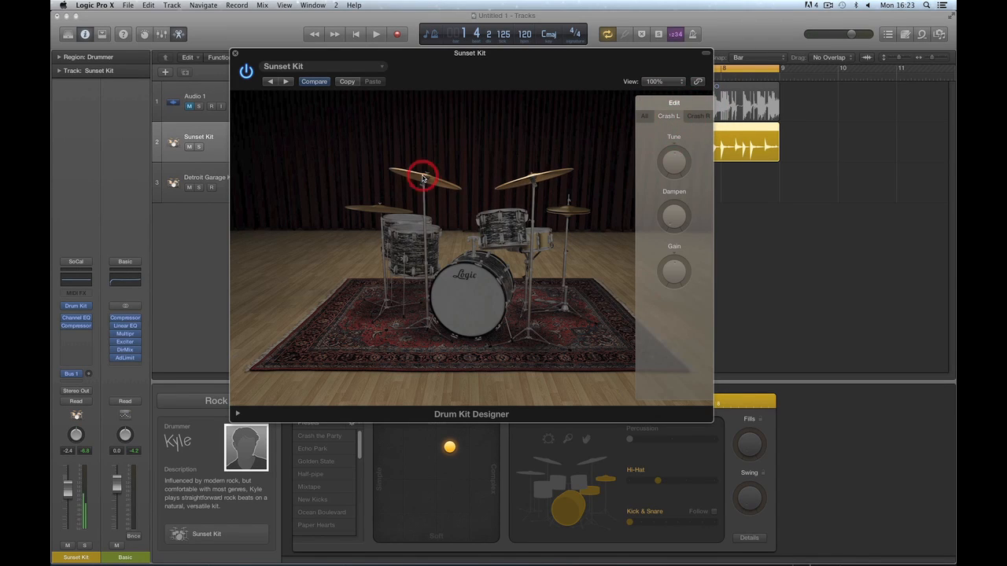
drag(674, 163, 674, 146)
click(427, 184)
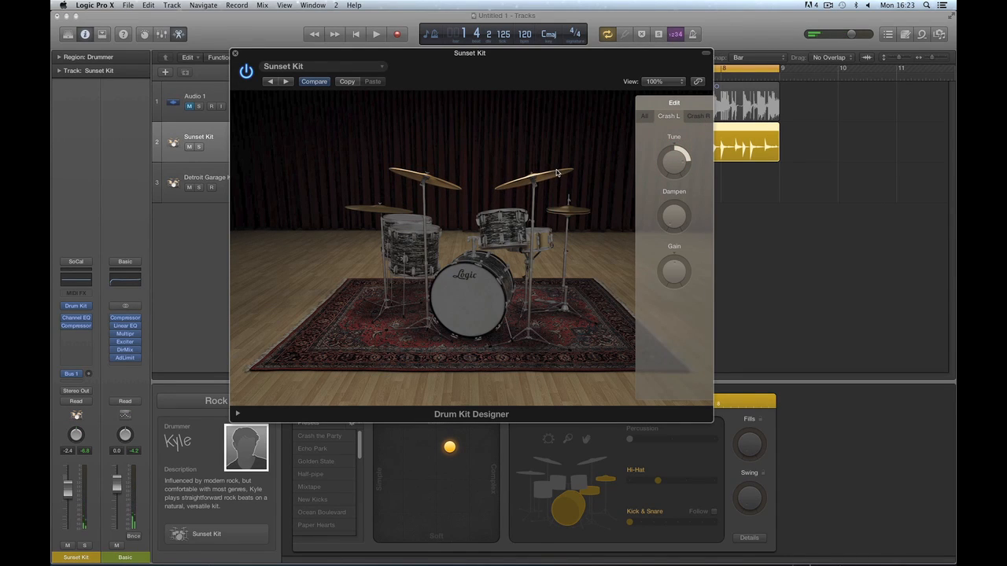
Lower the right crash's tuning to -262 cent, then close the cymbal Edit panel.
click(552, 170)
click(698, 116)
mouse_move(688, 171)
mouse_down()
mouse_move(687, 154)
mouse_move(680, 187)
mouse_move(675, 167)
mouse_move(683, 183)
mouse_up()
click(555, 169)
click(542, 175)
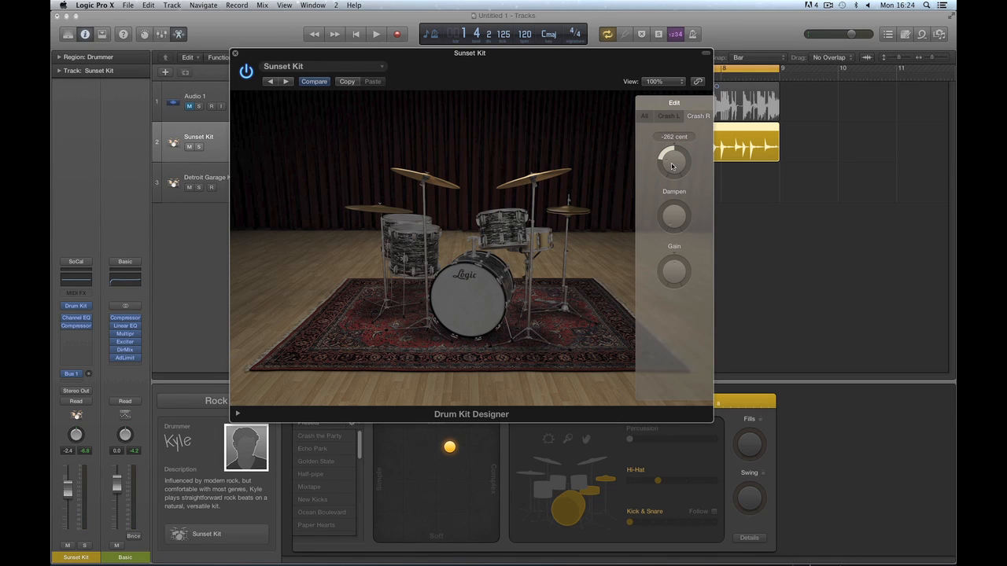
click(668, 115)
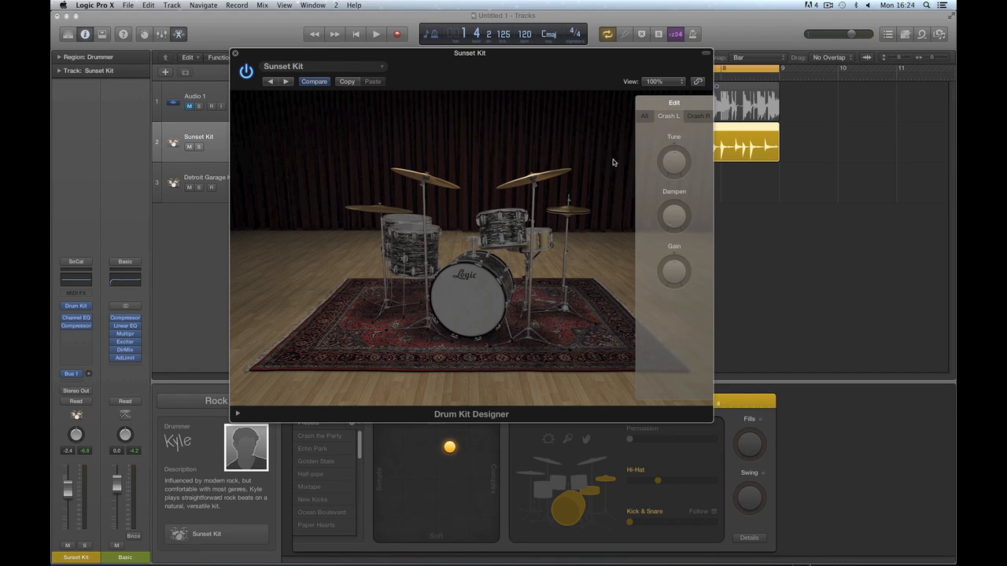
click(614, 247)
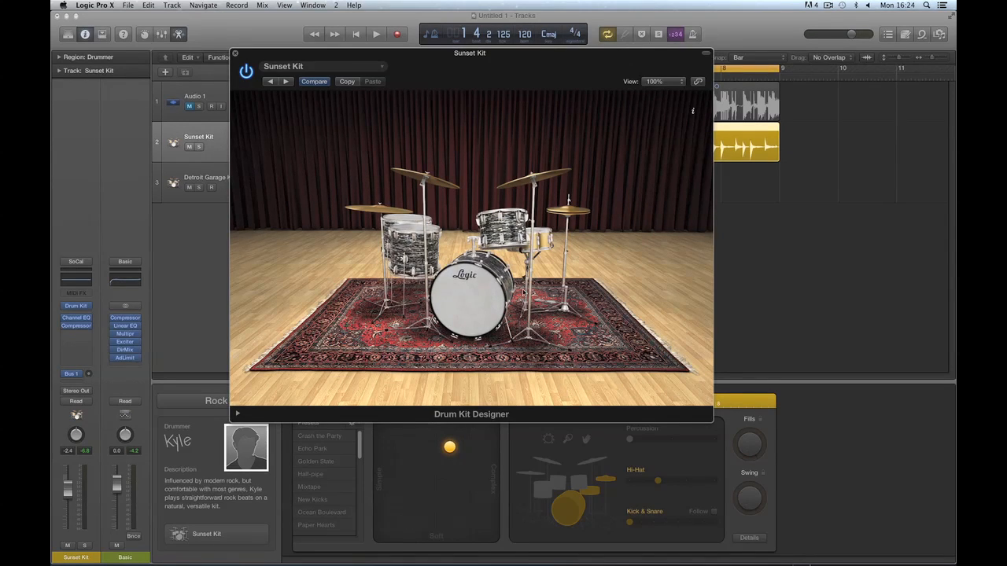
Reveal the extended parameters and raise Shaker, Tambourine, Claps, Cowbell and Sticks gain to +9dB.
click(342, 68)
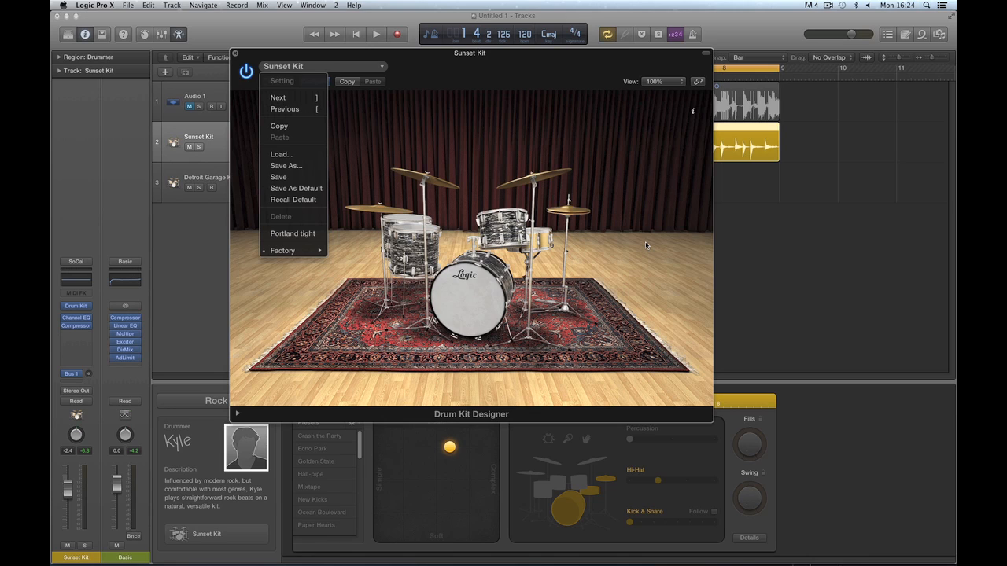
click(612, 235)
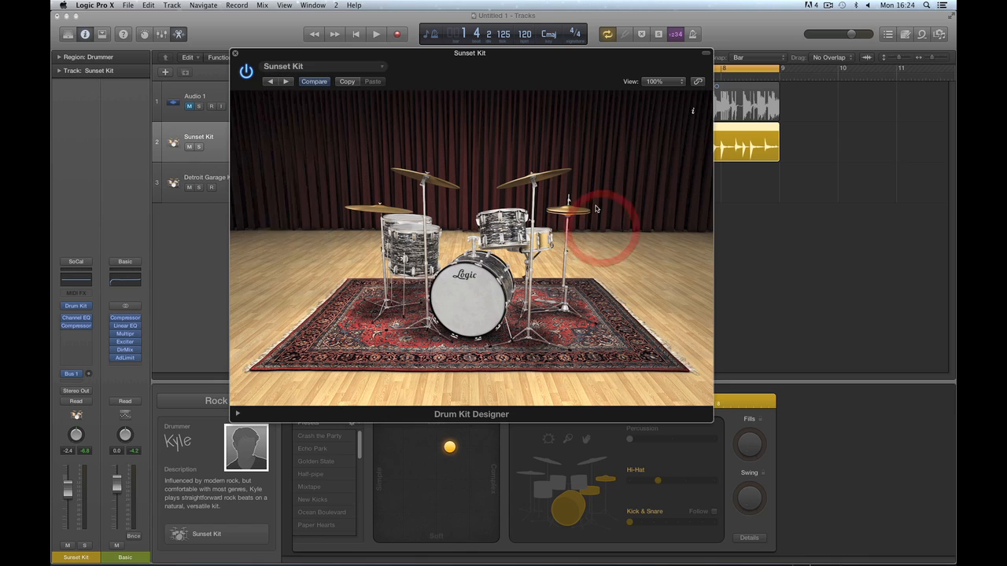
click(239, 415)
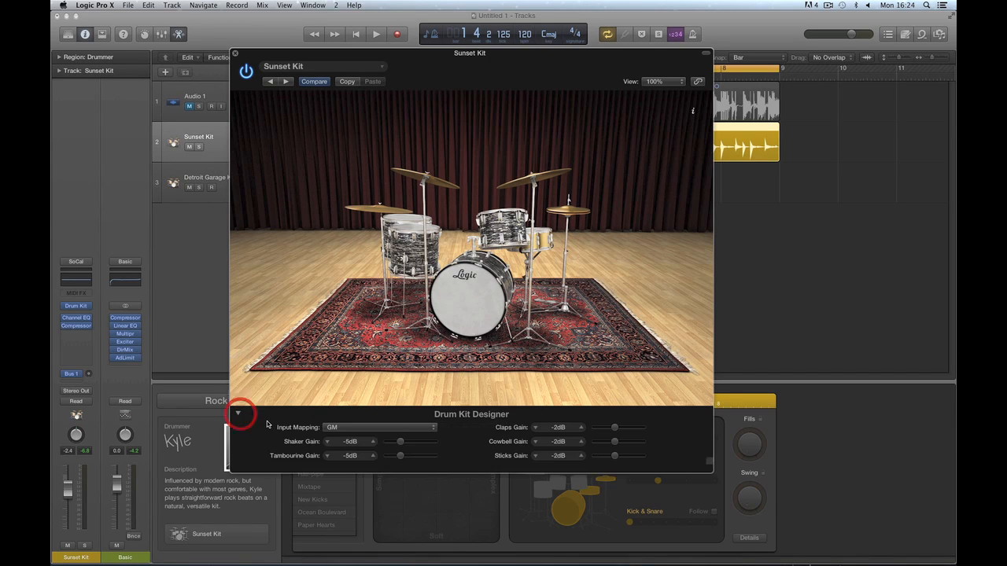
drag(401, 442, 422, 456)
drag(614, 427, 636, 455)
drag(423, 442, 428, 457)
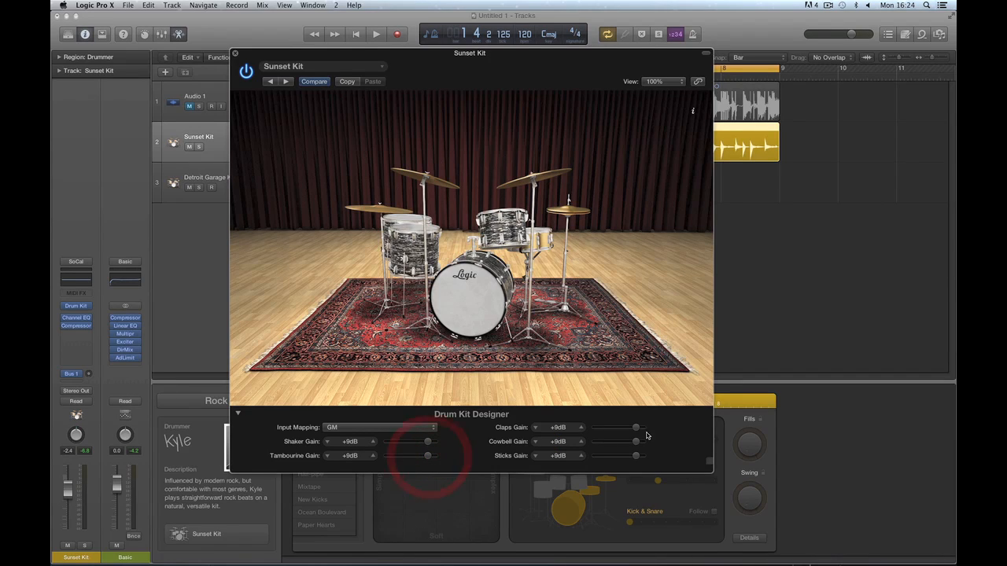
Check the Input Mapping choices, leaving GM in place.
click(350, 431)
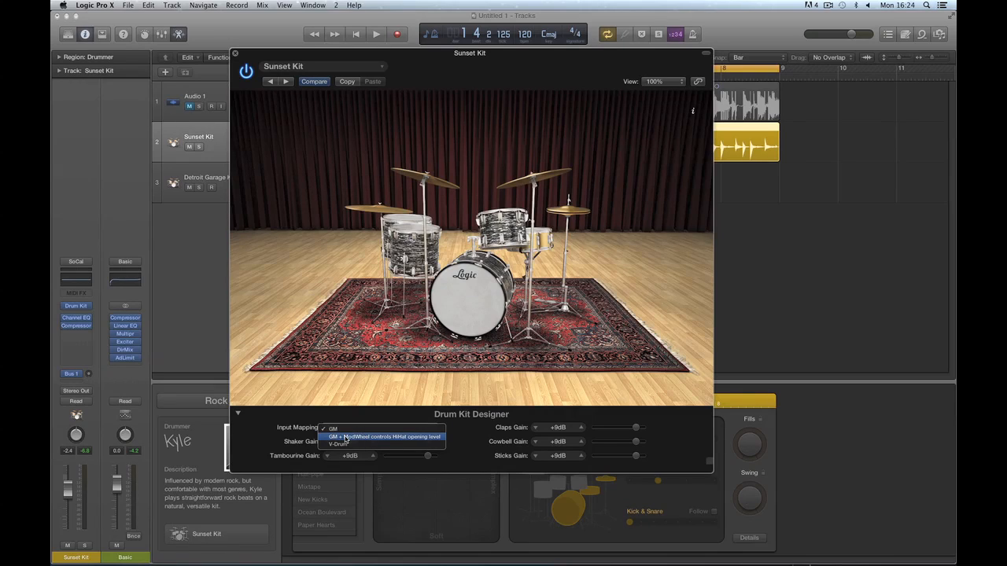
click(359, 416)
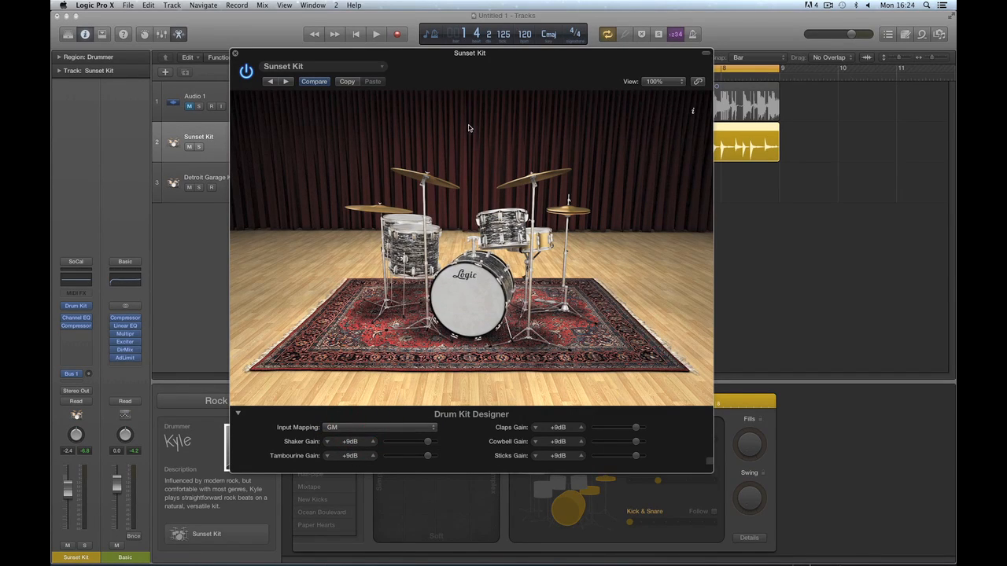
drag(431, 59, 441, 47)
click(350, 416)
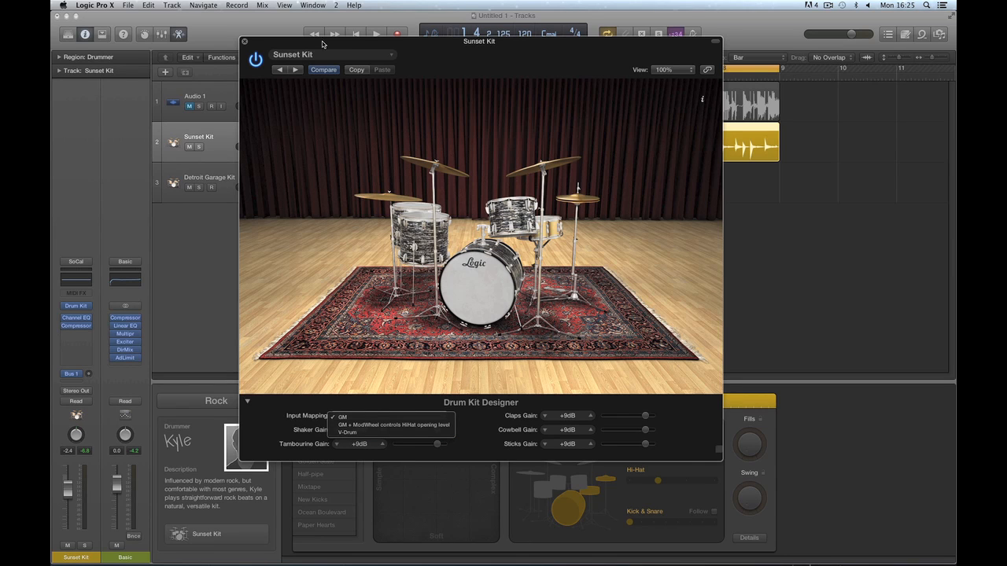
Reposition the Sunset Kit window, keep Input Mapping on GM, and open the View pop-up.
drag(322, 44, 412, 57)
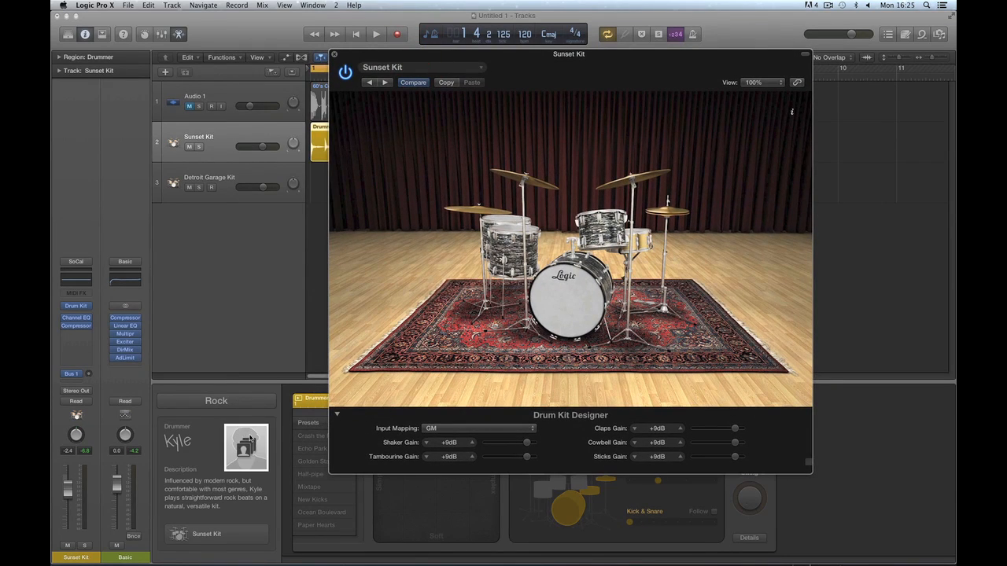
drag(452, 59, 455, 33)
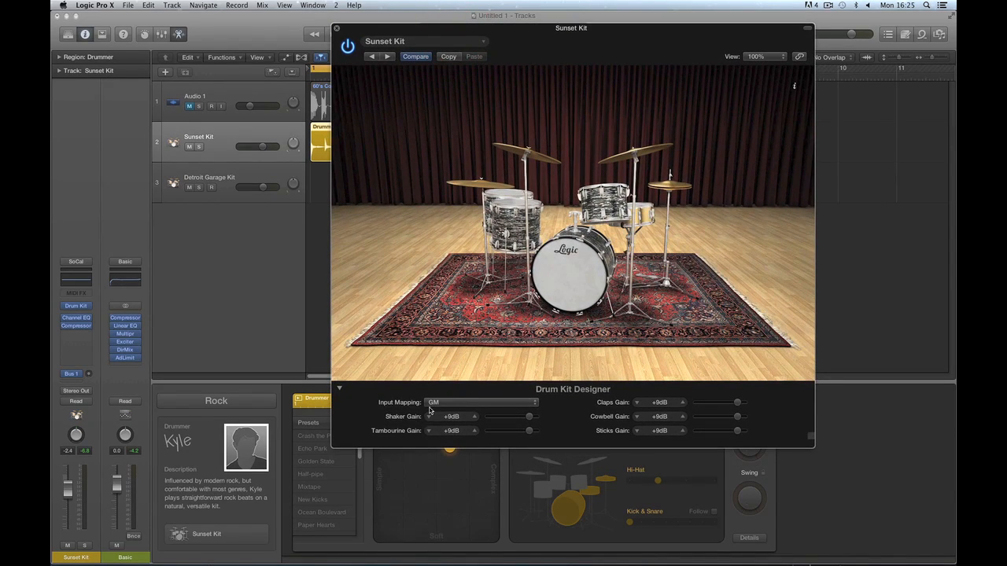
click(475, 406)
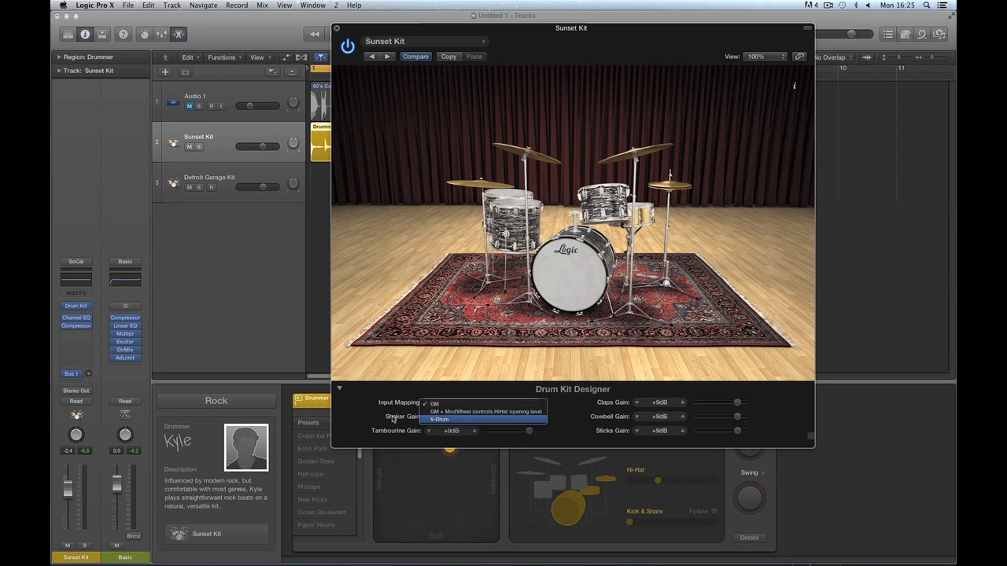
click(463, 397)
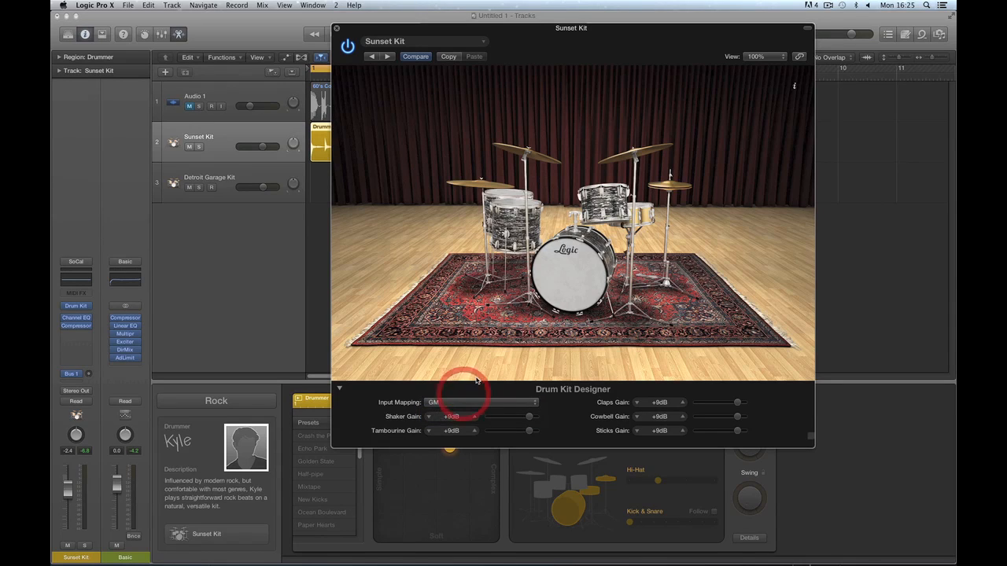
drag(463, 28, 409, 28)
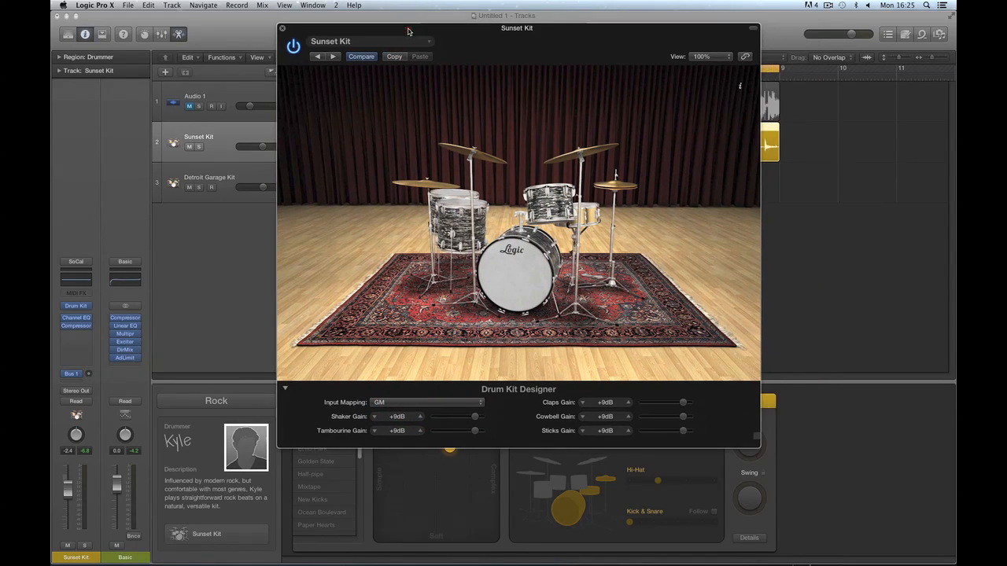
click(710, 57)
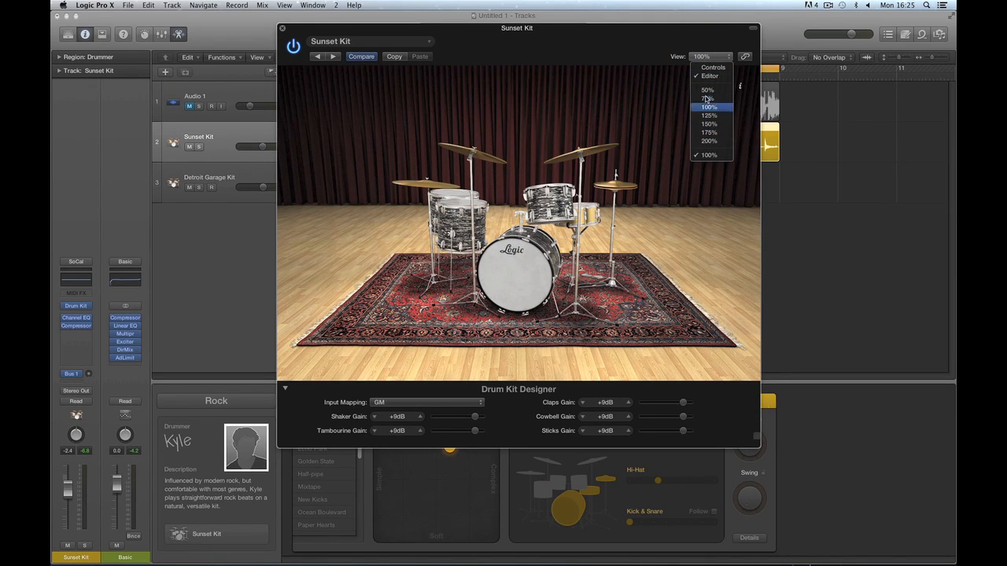
In Controls view, turn on Kick Room B, keeping Kick Leak, Overheads and Room A on.
click(713, 69)
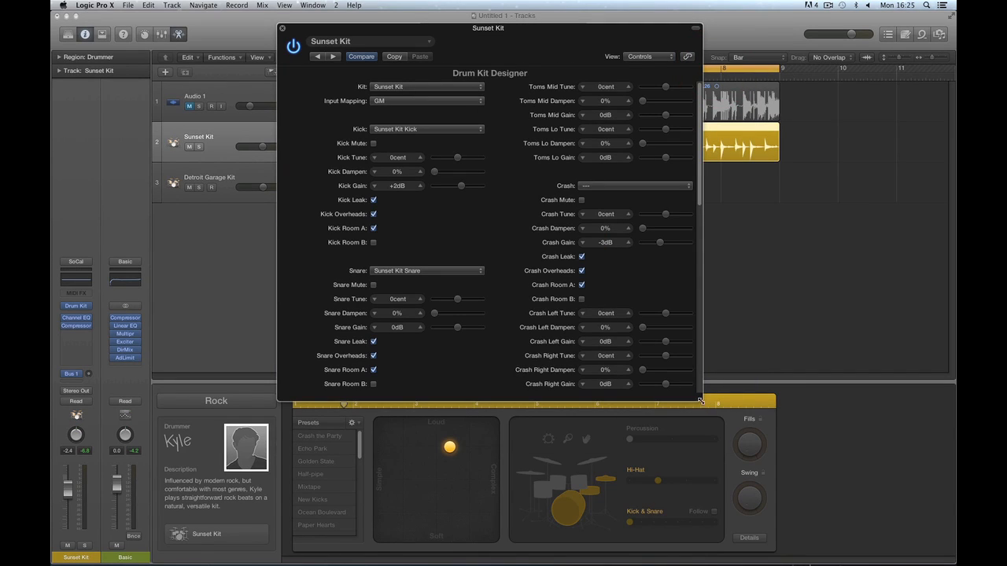
drag(700, 401, 777, 401)
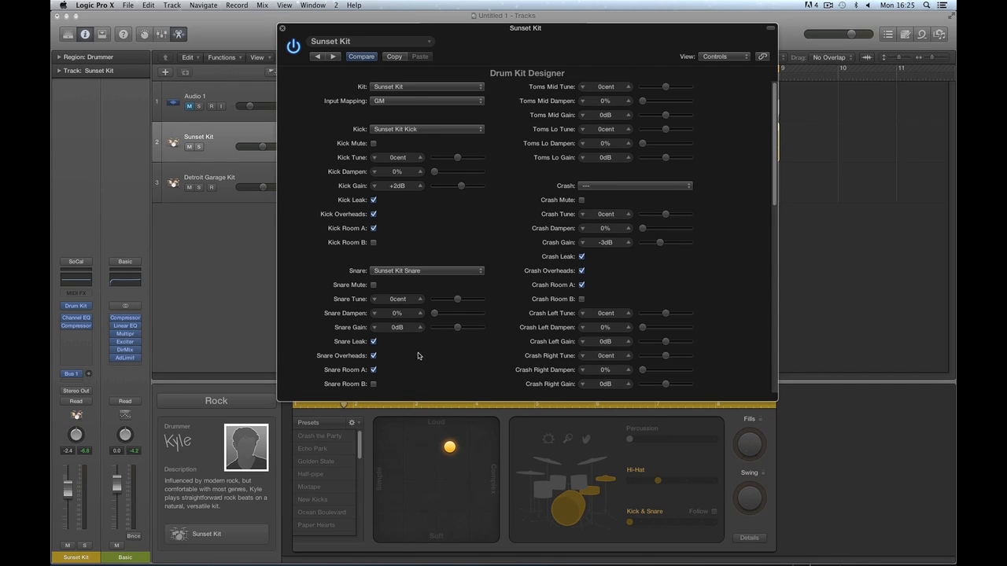
click(373, 201)
click(374, 202)
click(374, 201)
click(374, 215)
click(373, 216)
click(373, 230)
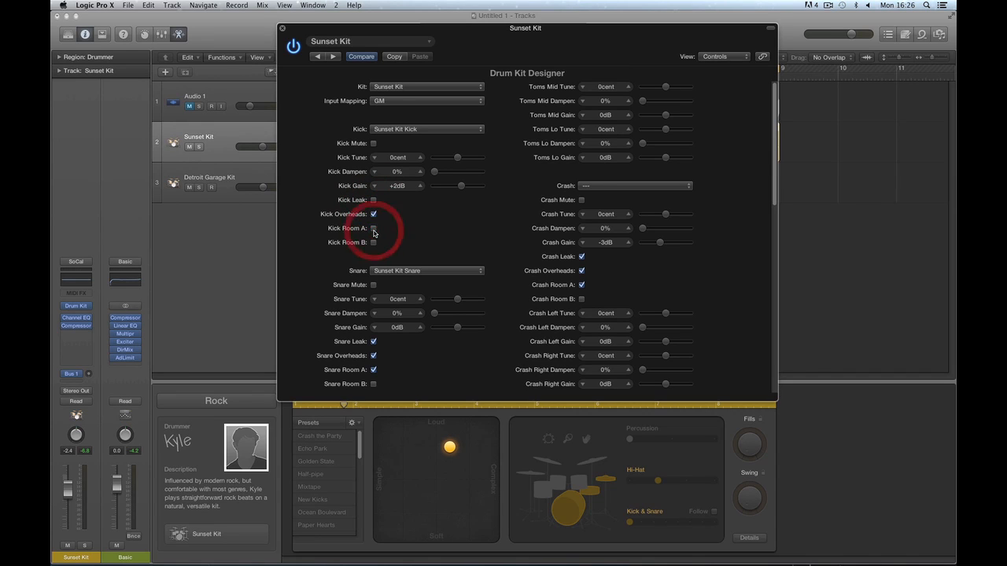
click(373, 229)
click(374, 242)
click(374, 202)
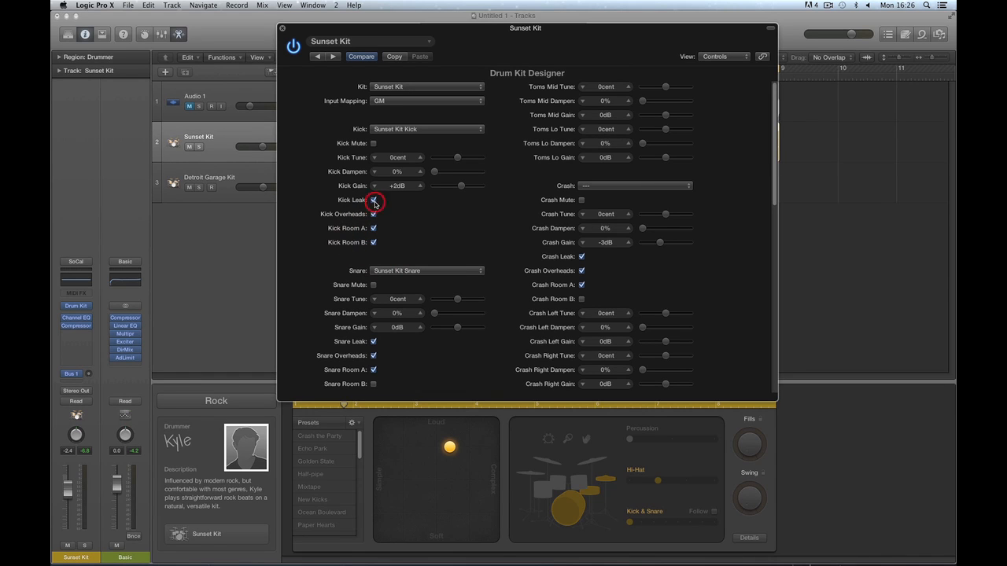
Switch the View back to the graphical Editor and close the Drum Kit Designer.
drag(365, 30, 362, 206)
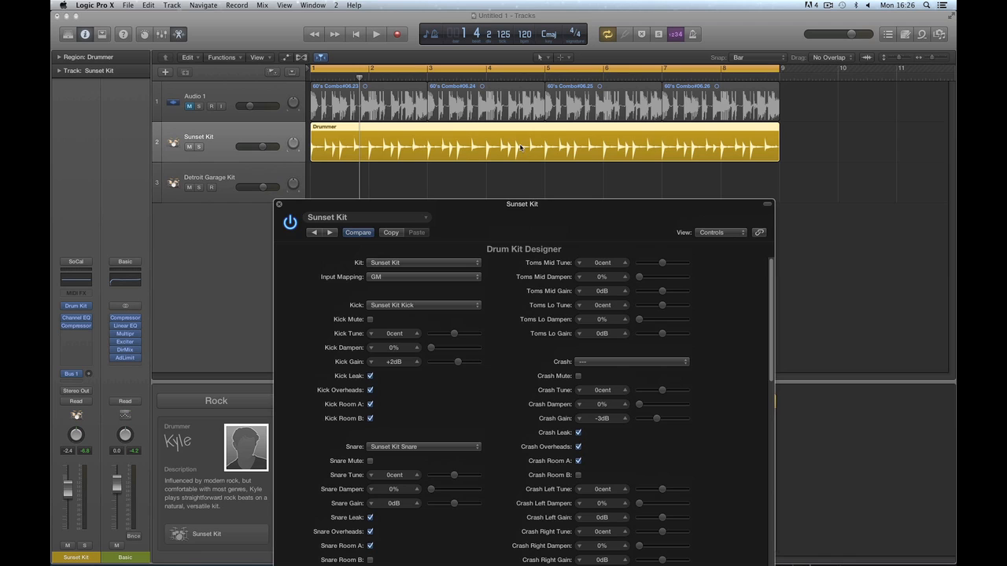
drag(474, 206, 469, 90)
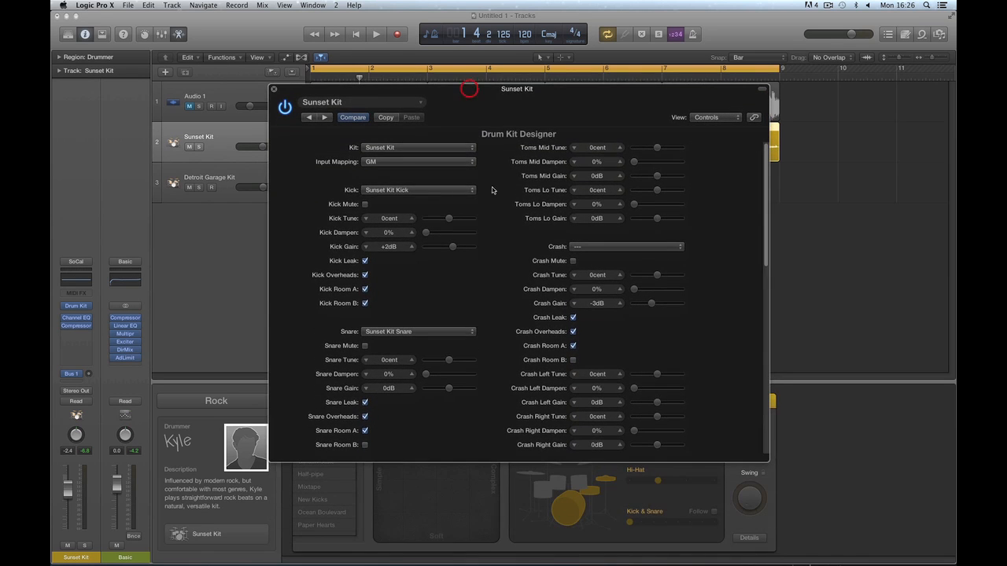
drag(393, 89, 394, 106)
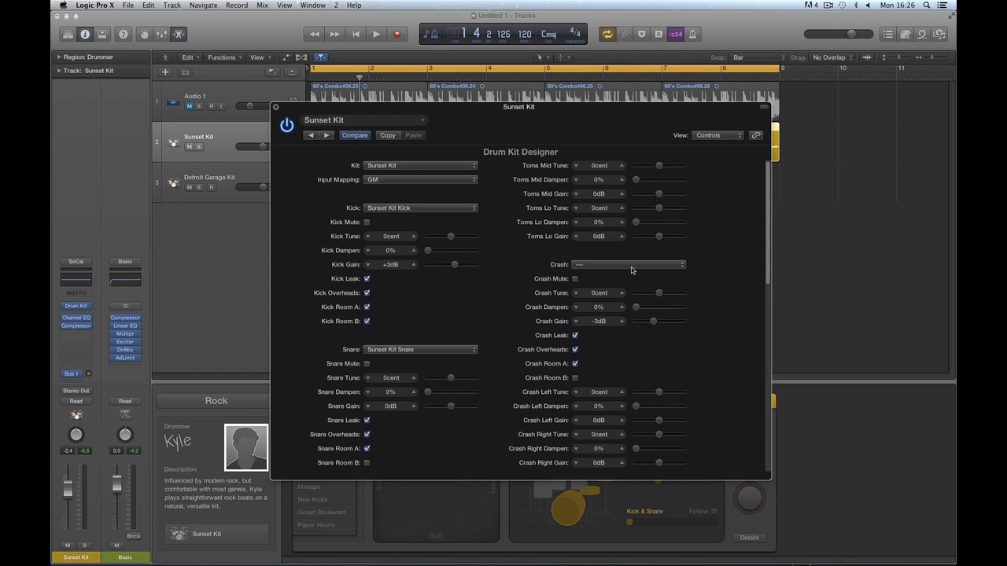
click(716, 136)
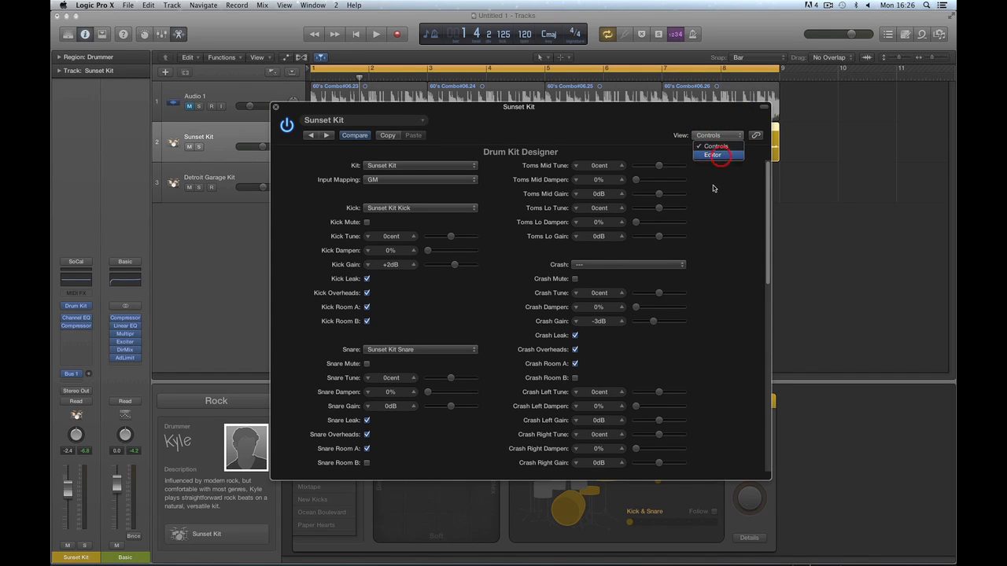
click(713, 151)
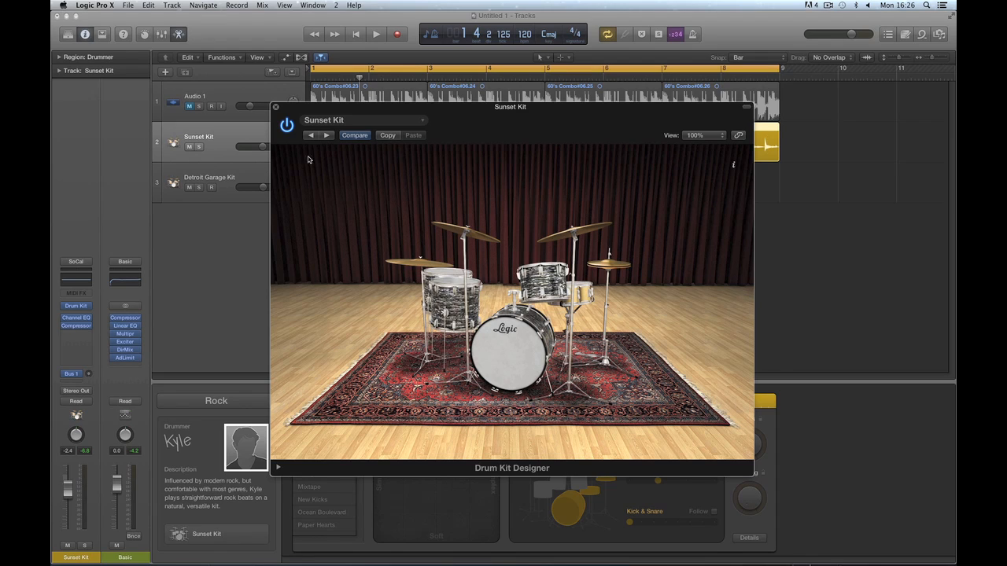
click(277, 110)
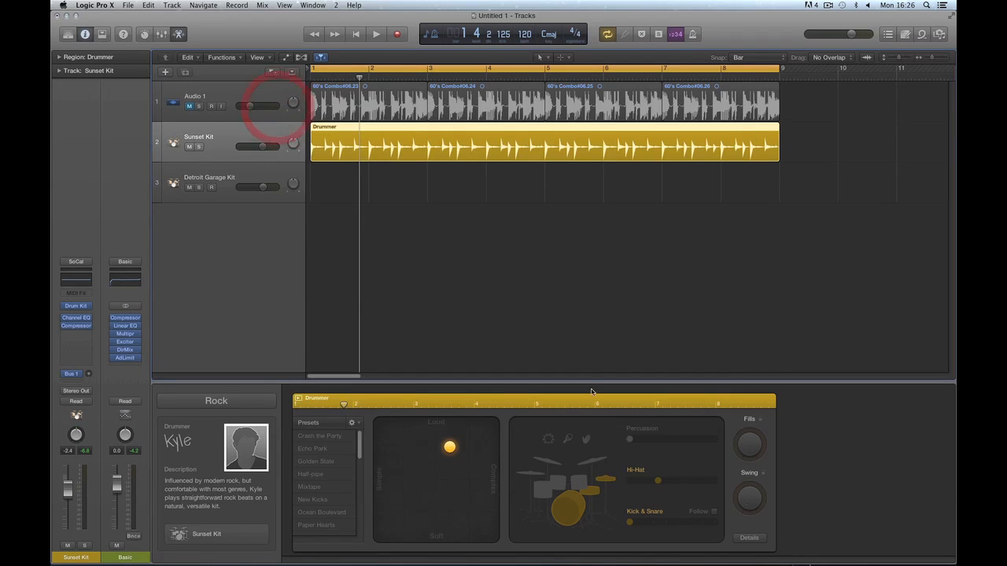
Return to the song start, select the Drummer region and zoom out two steps to show more bars.
click(353, 36)
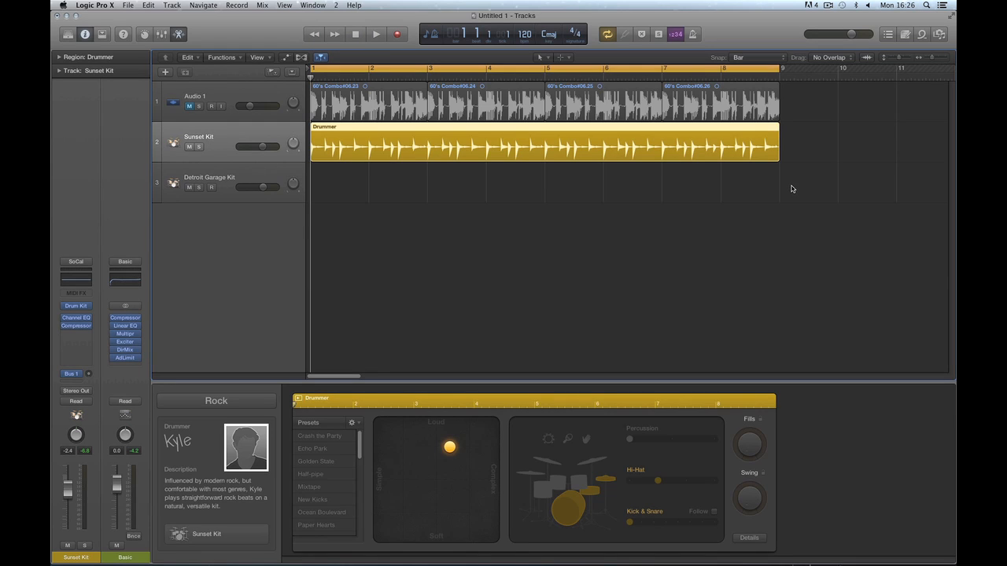
click(510, 133)
key(super+Left)
key(super+Left)
key(super+Left)
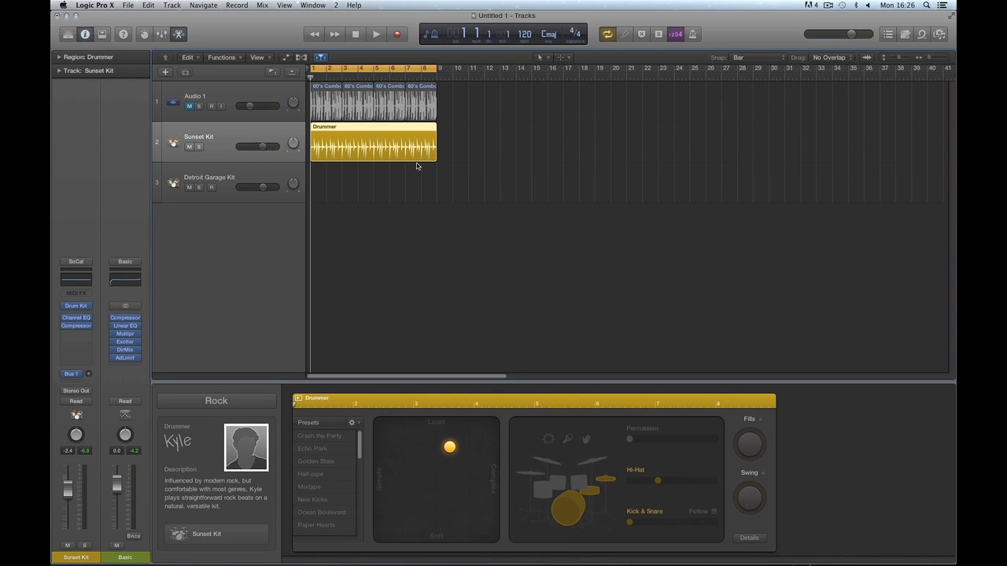
key(super+Left)
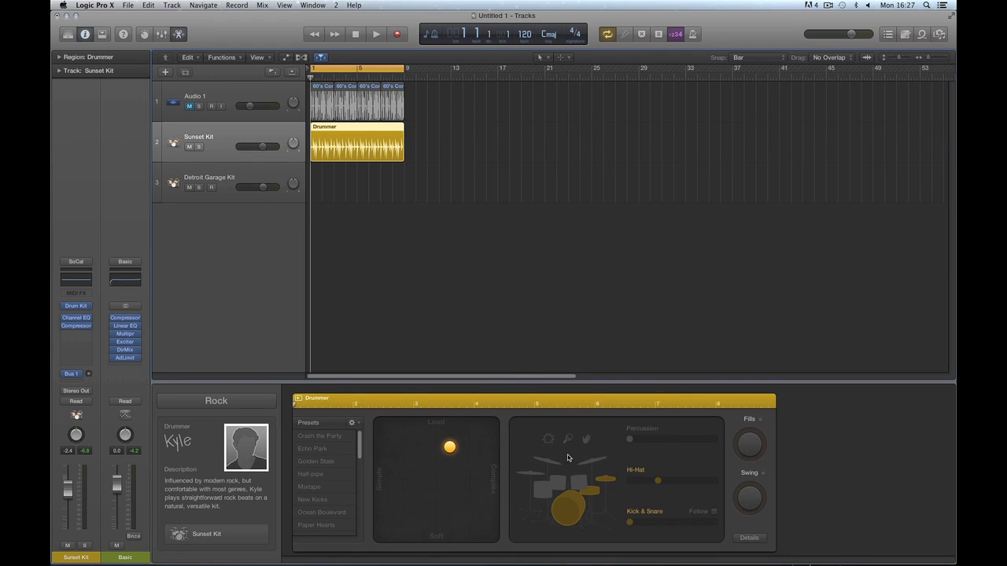
With the Pencil tool, draw five Drummer regions at bars 9, 17, 25, 33 and 41.
key(t)
click(440, 268)
click(411, 142)
click(502, 141)
click(596, 142)
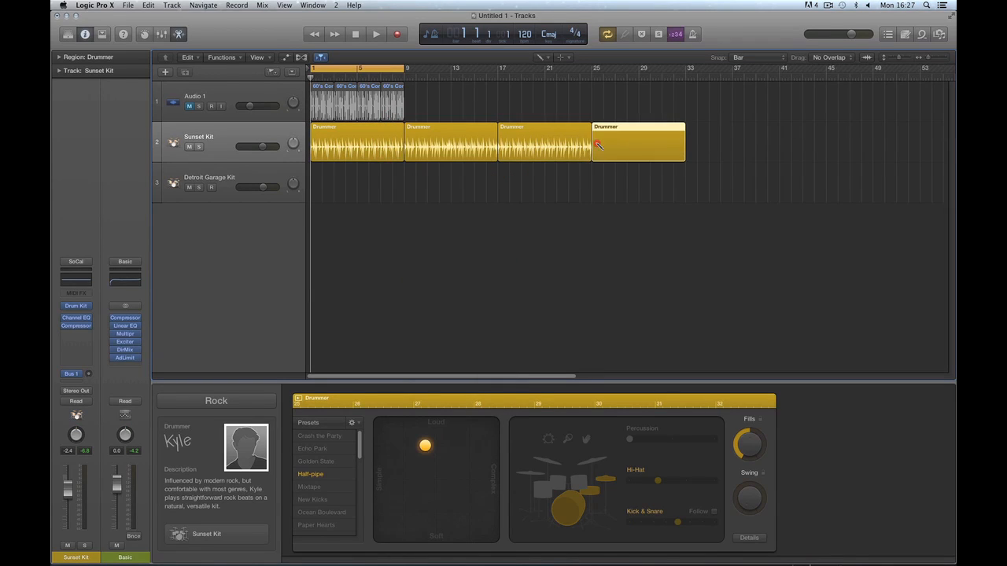
click(691, 144)
click(783, 143)
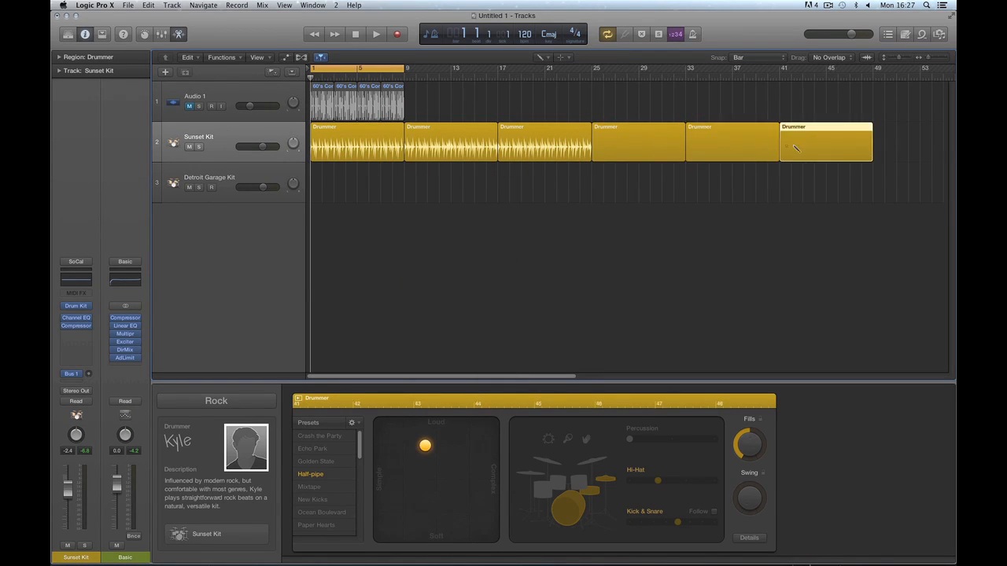
Switch back to the Pointer tool, cancel the New Tracks dialog, and select all six Sunset Kit regions.
key(t)
click(582, 256)
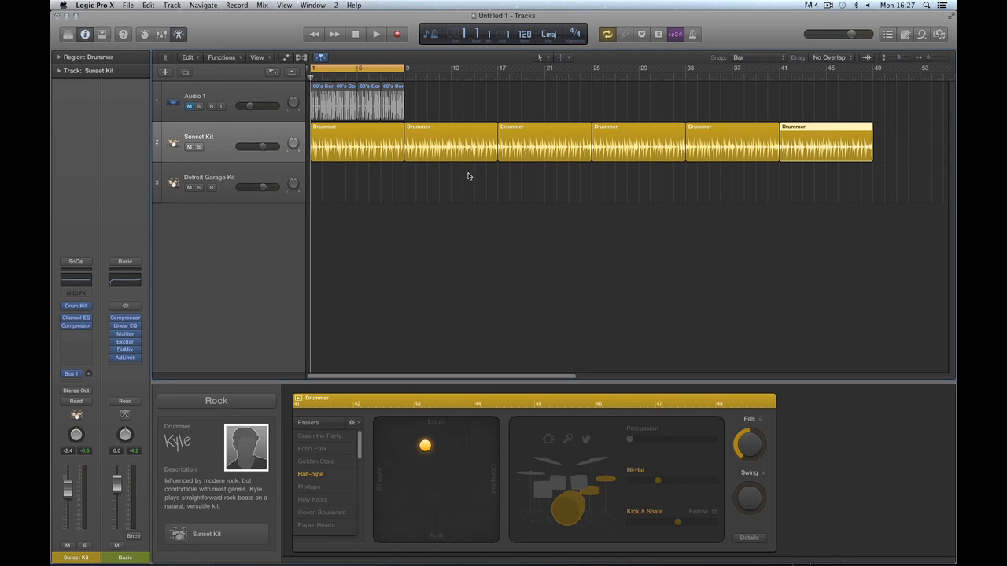
click(165, 71)
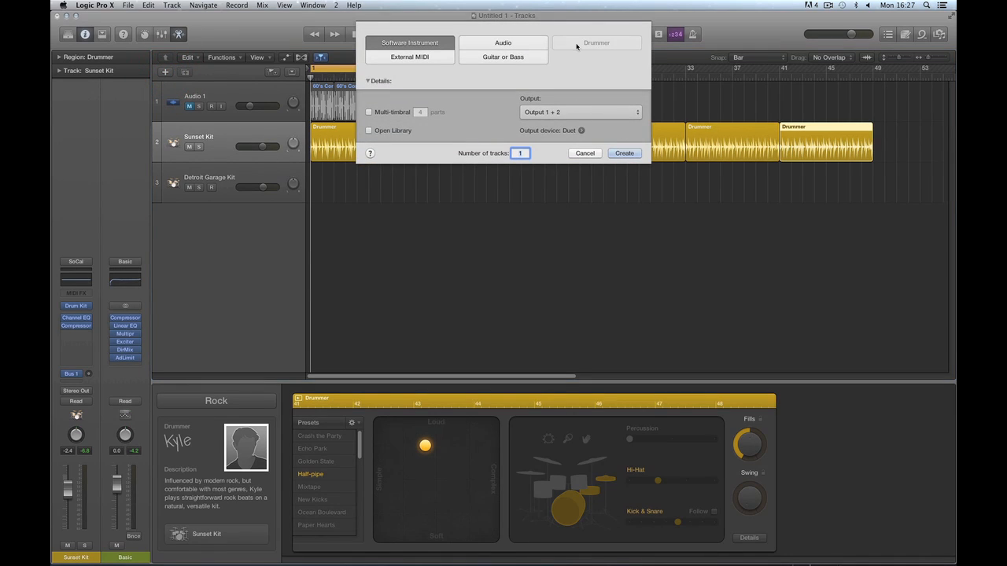
click(598, 44)
click(598, 44)
click(585, 153)
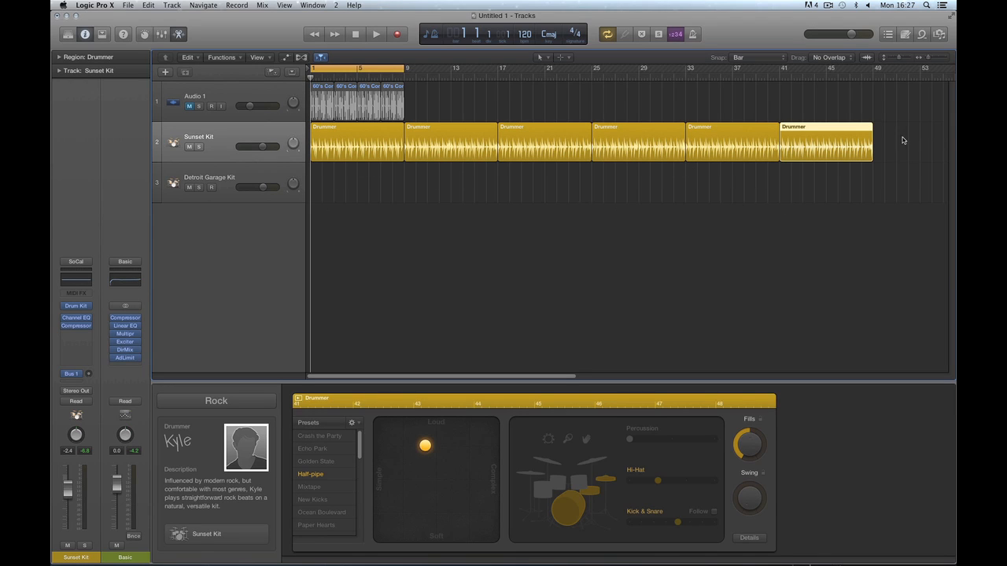
drag(902, 139, 393, 145)
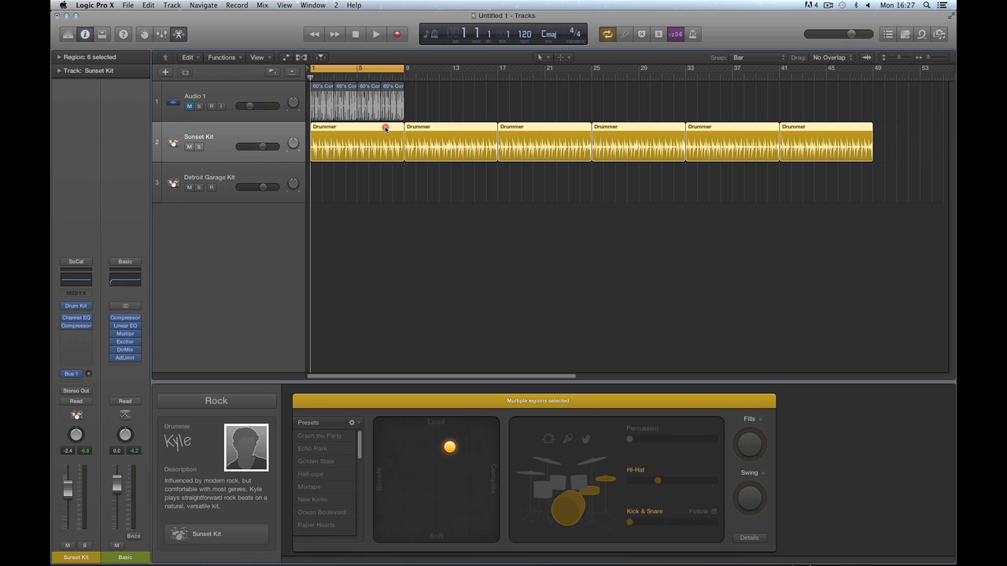
Option-drag the six regions onto Detroit Garage Kit, select the copies and open its Drum Kit Designer.
drag(385, 128, 386, 165)
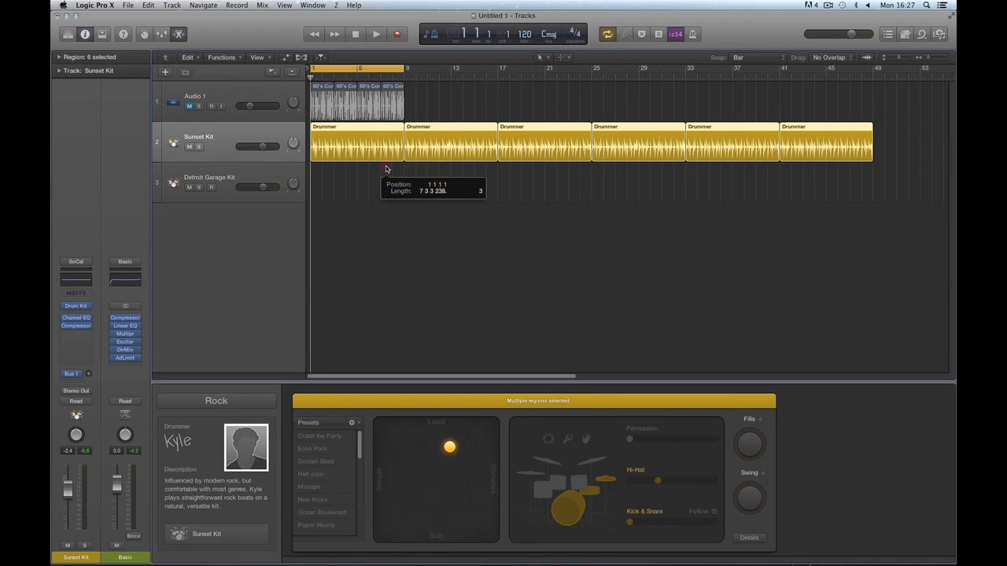
click(262, 174)
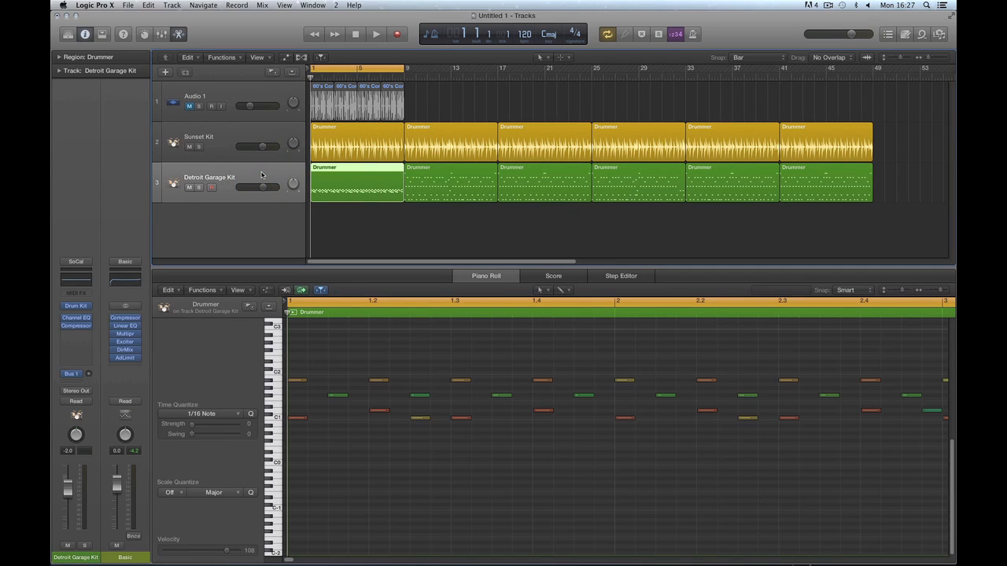
drag(887, 195, 330, 199)
drag(904, 155, 385, 138)
drag(894, 189, 346, 193)
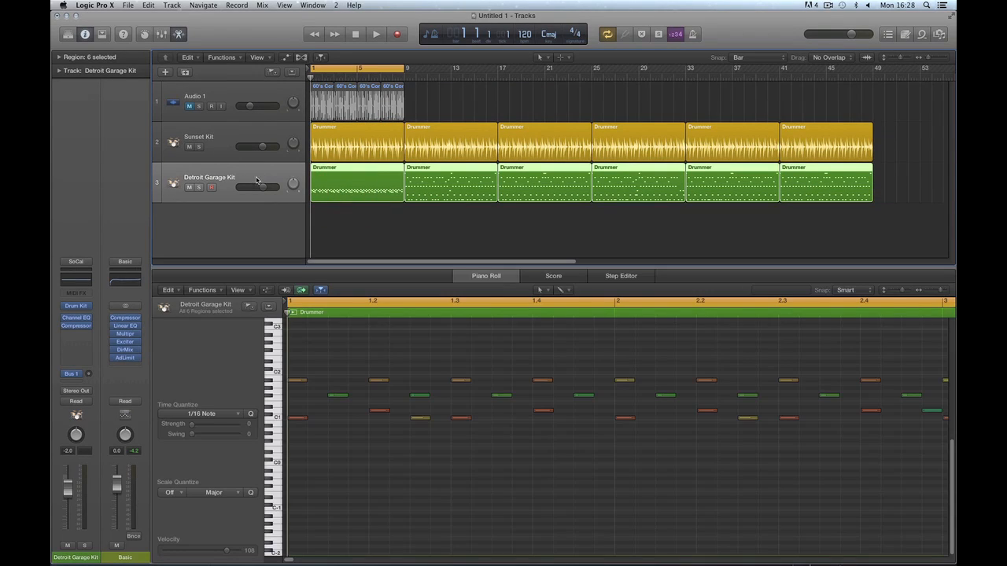
click(75, 306)
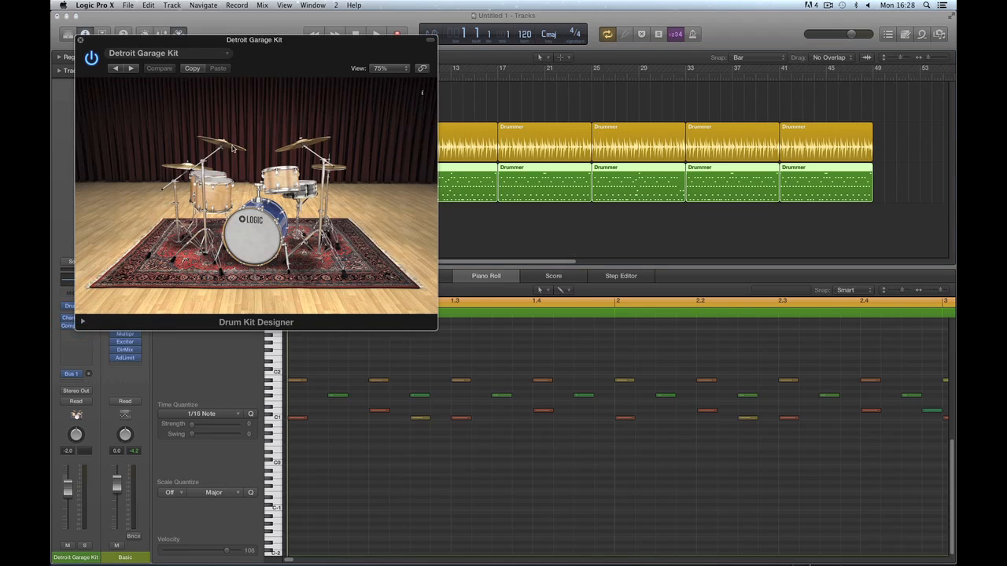
Close Drum Kit Designer, set Sunset Kit to -26 dB, and open its six regions in the Drummer editor.
click(79, 40)
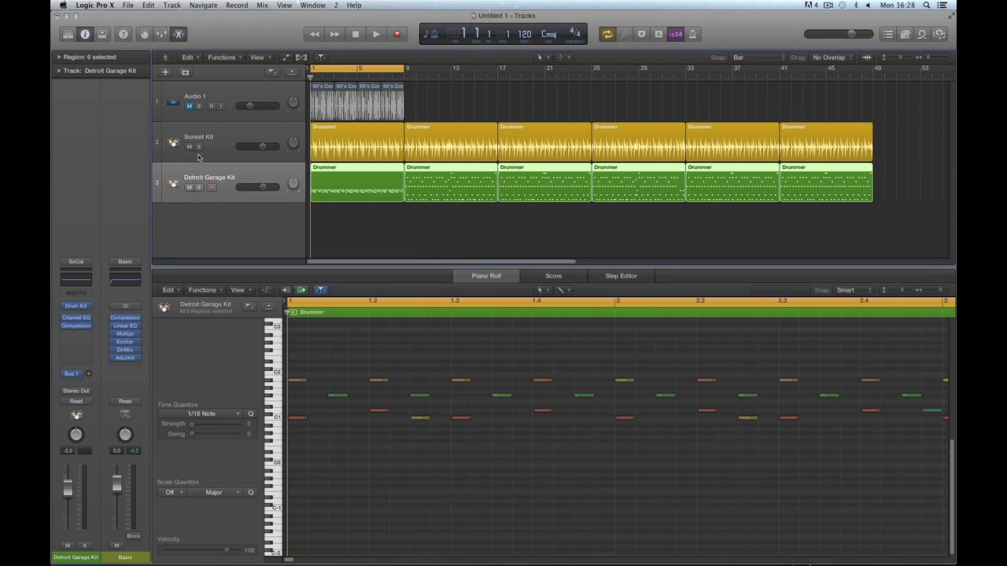
drag(260, 147, 210, 148)
key(space)
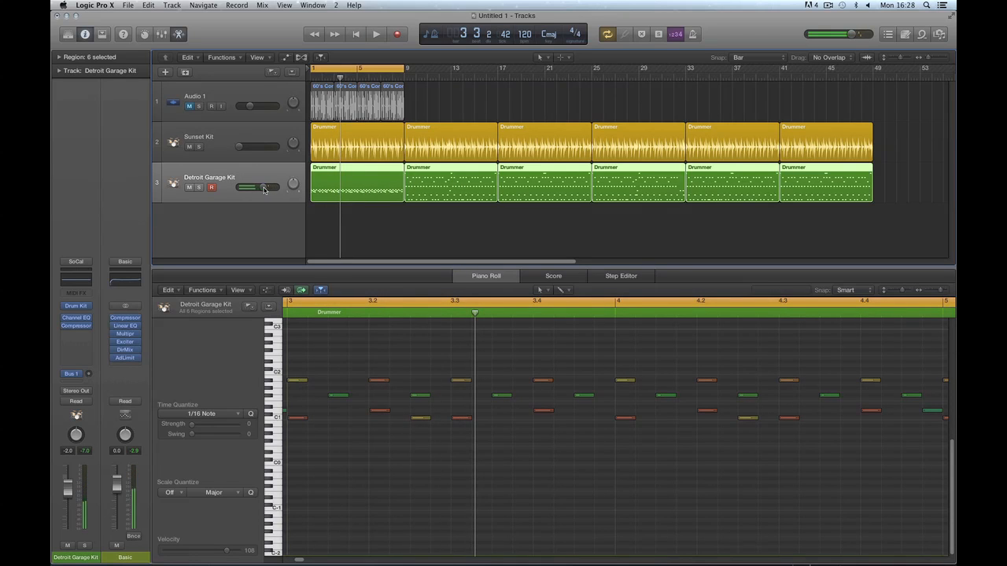
drag(900, 138, 376, 141)
double_click(376, 142)
drag(246, 148, 270, 151)
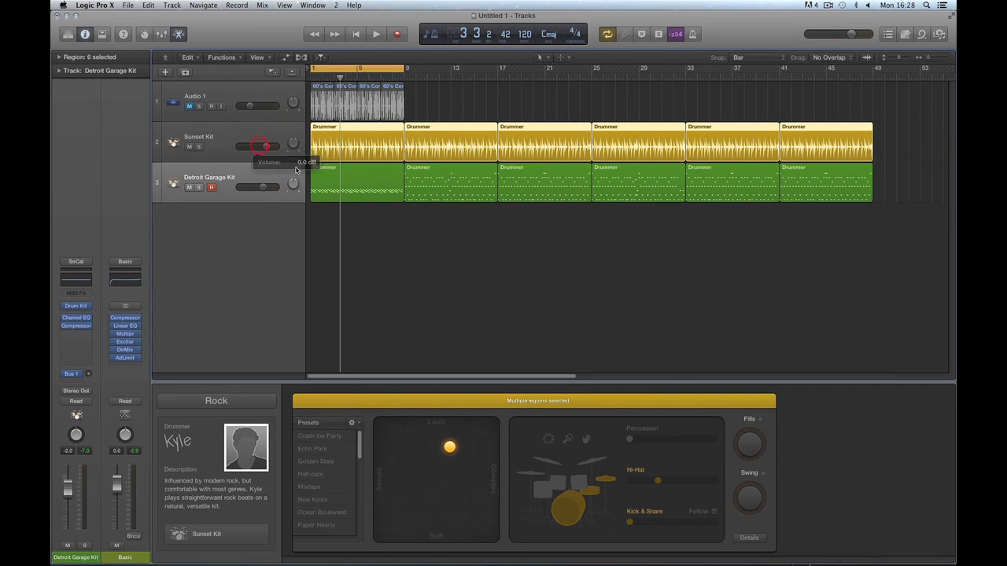
Switch the drummer to toms, raise Kick & Snare, push the XY puck louder and busier, then audition.
click(580, 482)
drag(629, 522, 652, 522)
drag(449, 446, 475, 441)
key(space)
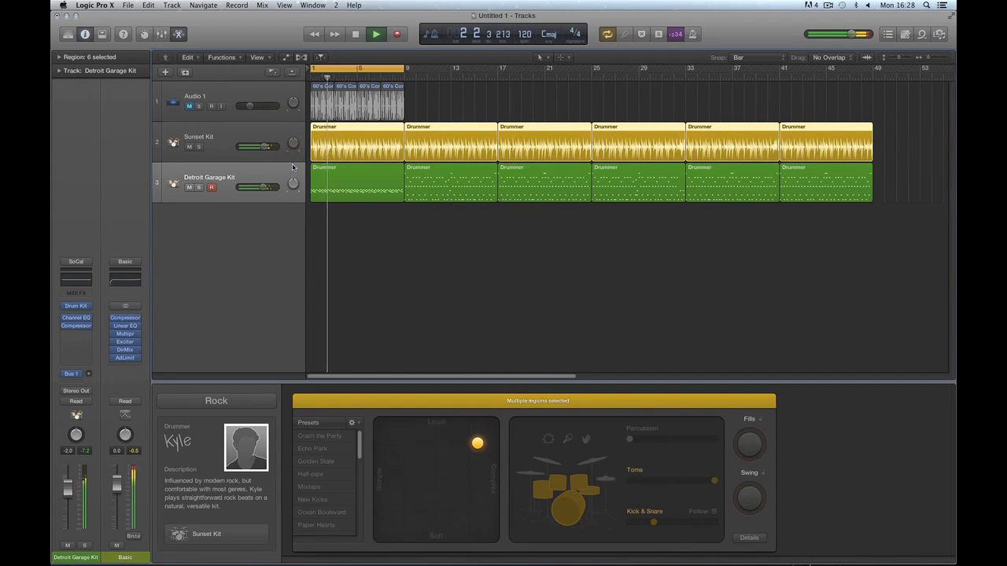
drag(258, 148, 269, 147)
key(space)
key(space)
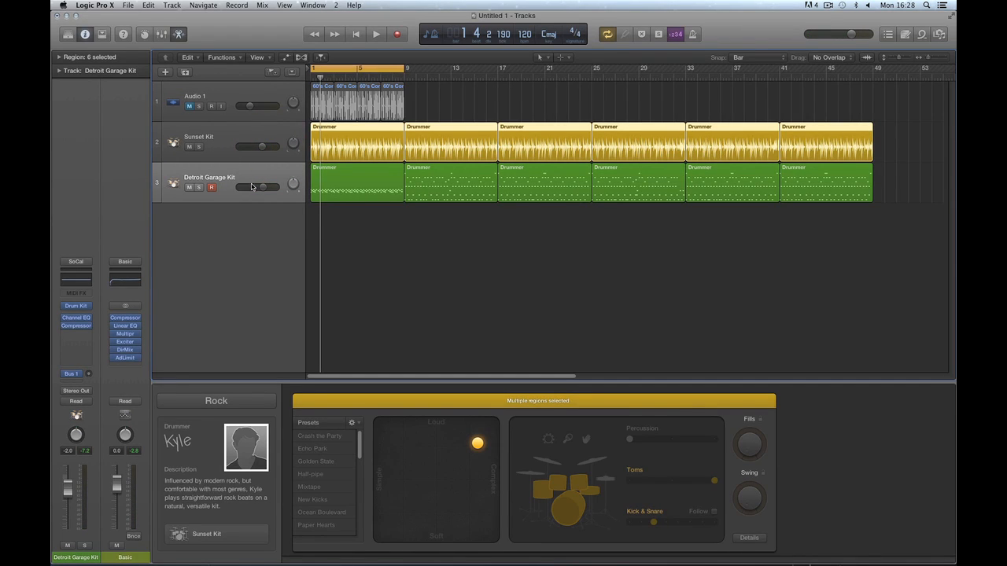
key(space)
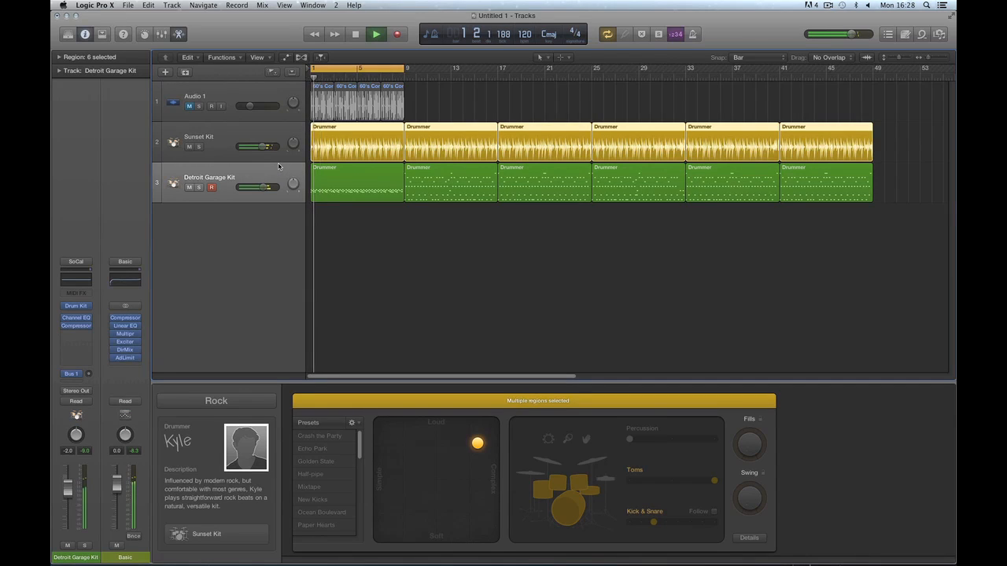
key(space)
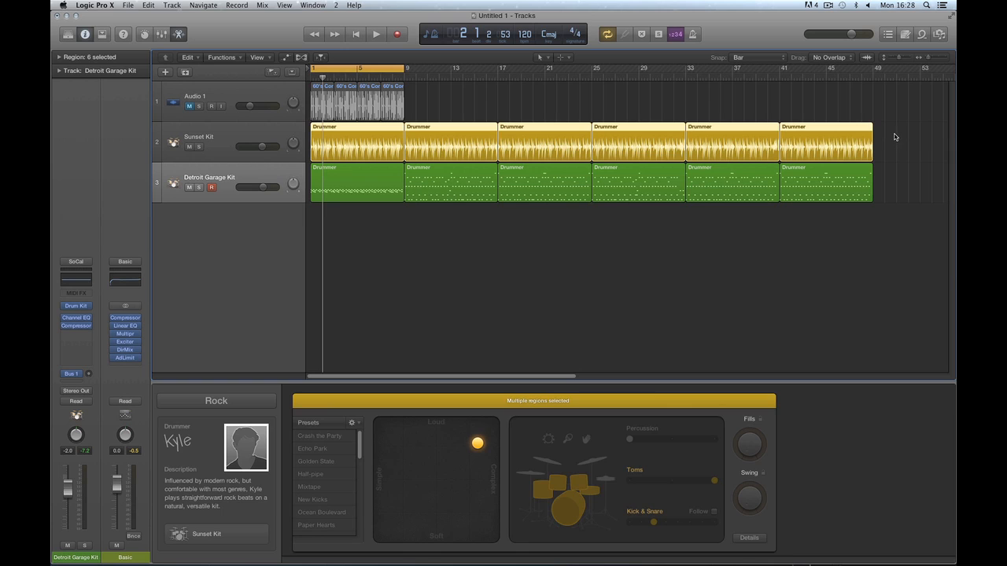
Delete the five Drummer regions after bar 9 on both Sunset Kit and Detroit Garage Kit.
drag(894, 135, 480, 150)
key(Delete)
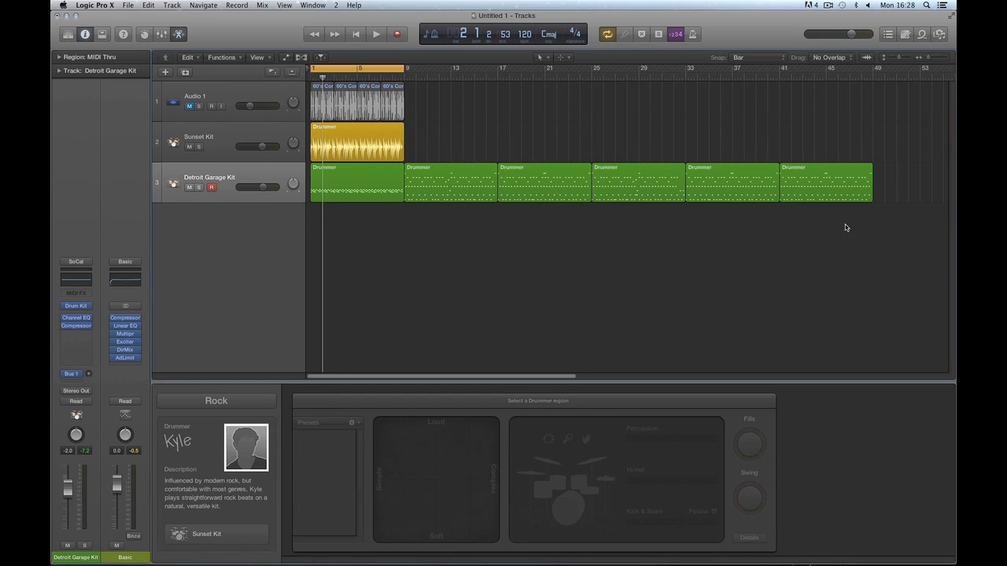
drag(844, 227, 430, 191)
key(Delete)
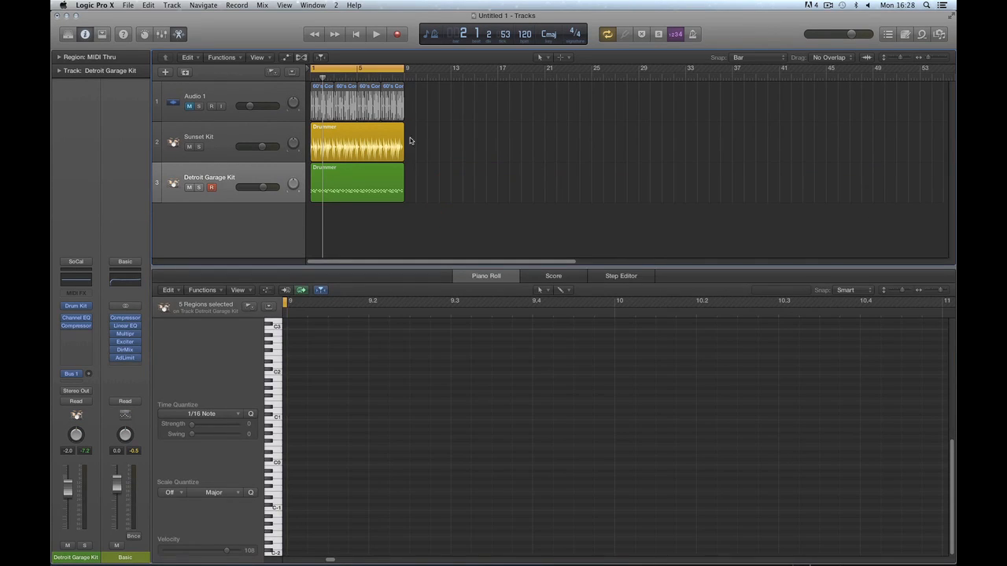
Select both remaining regions and shorten them to two bars, ending at bar 3.
click(386, 139)
key(z)
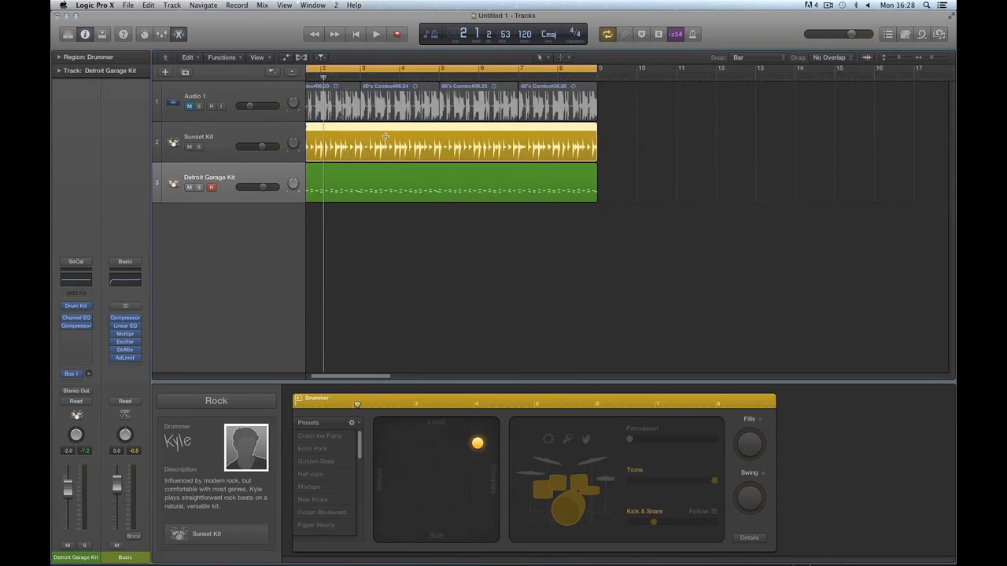
click(355, 34)
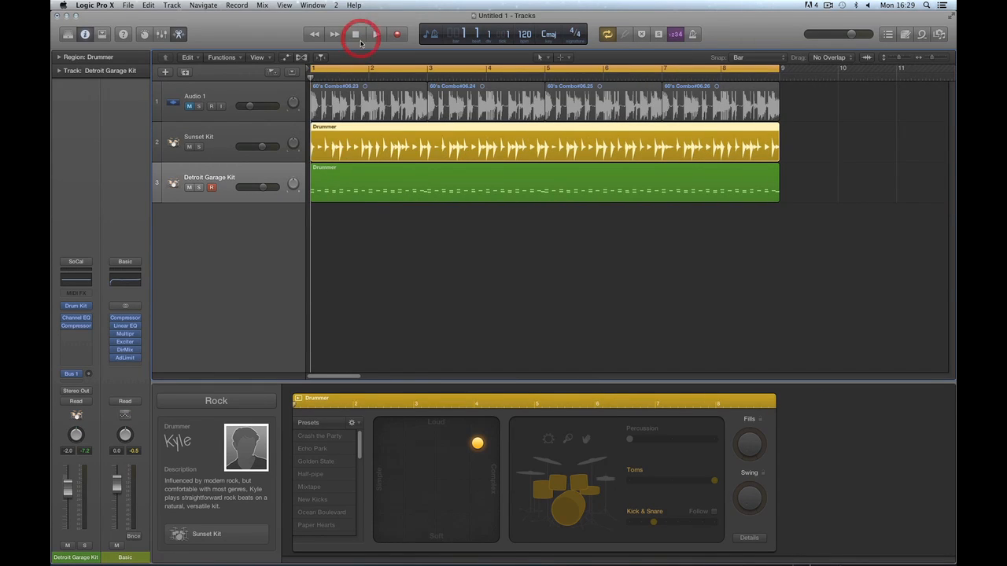
shift+click(766, 169)
drag(777, 188, 440, 200)
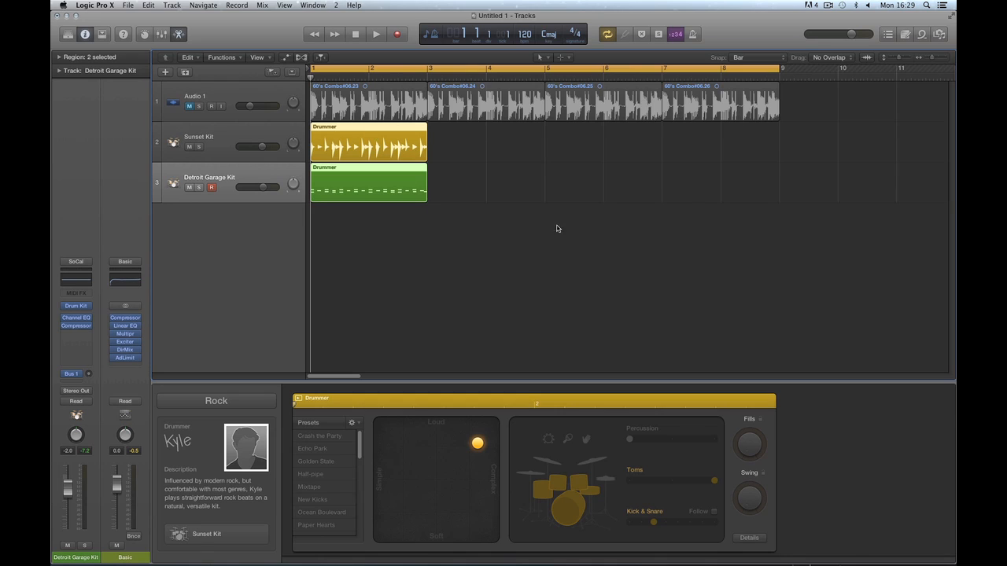
click(445, 199)
double_click(383, 168)
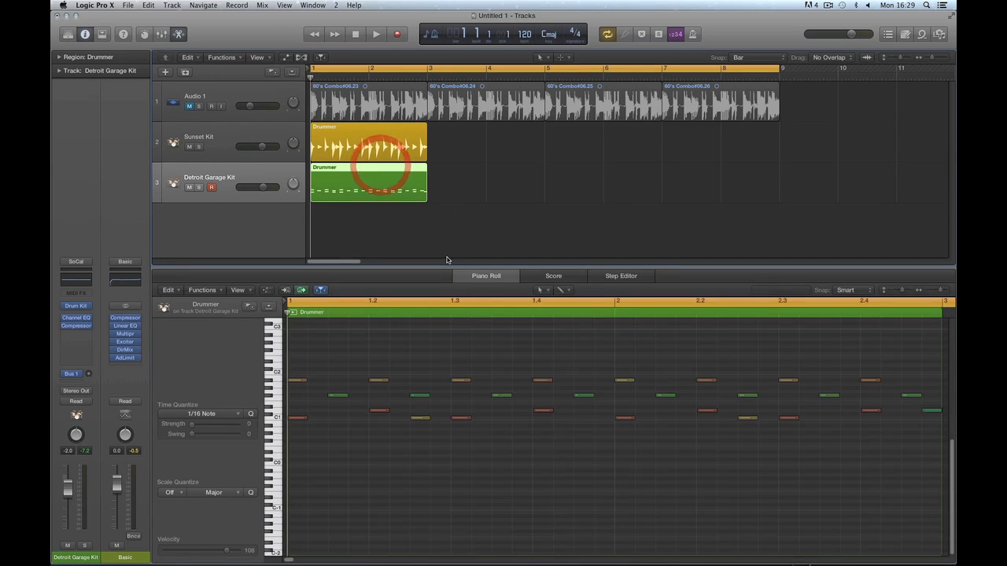
click(595, 294)
key(super+Left)
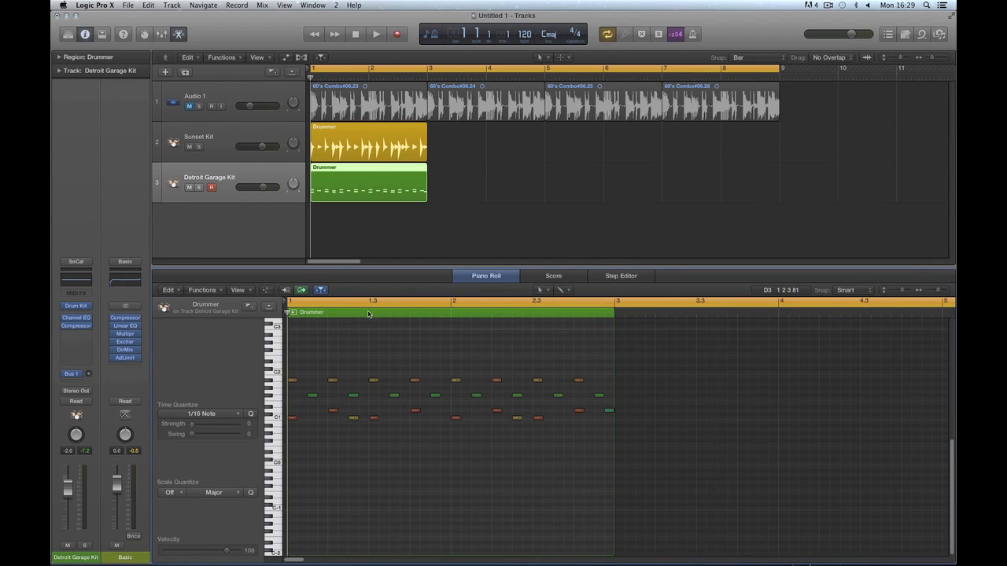
drag(289, 314, 686, 333)
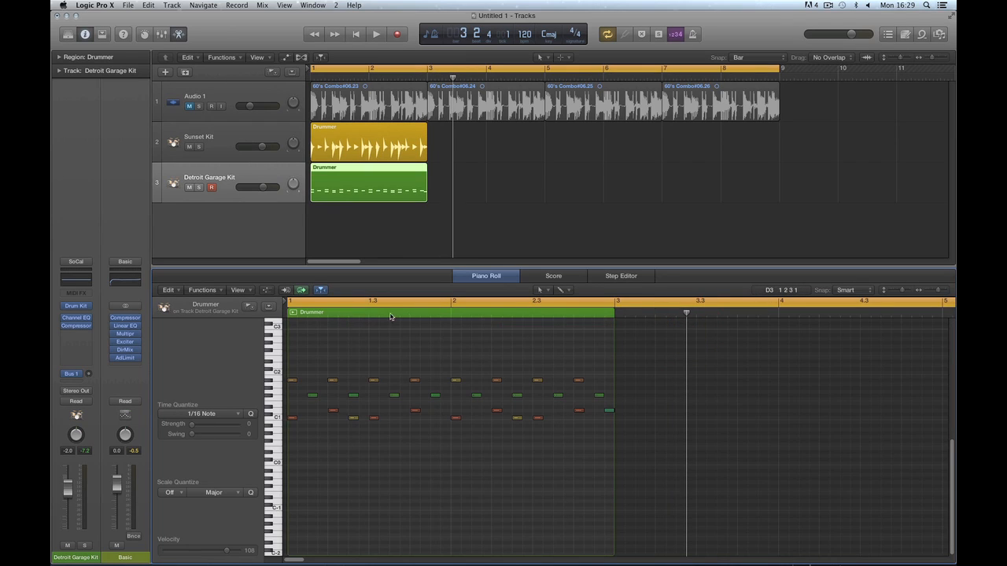
click(293, 314)
key(space)
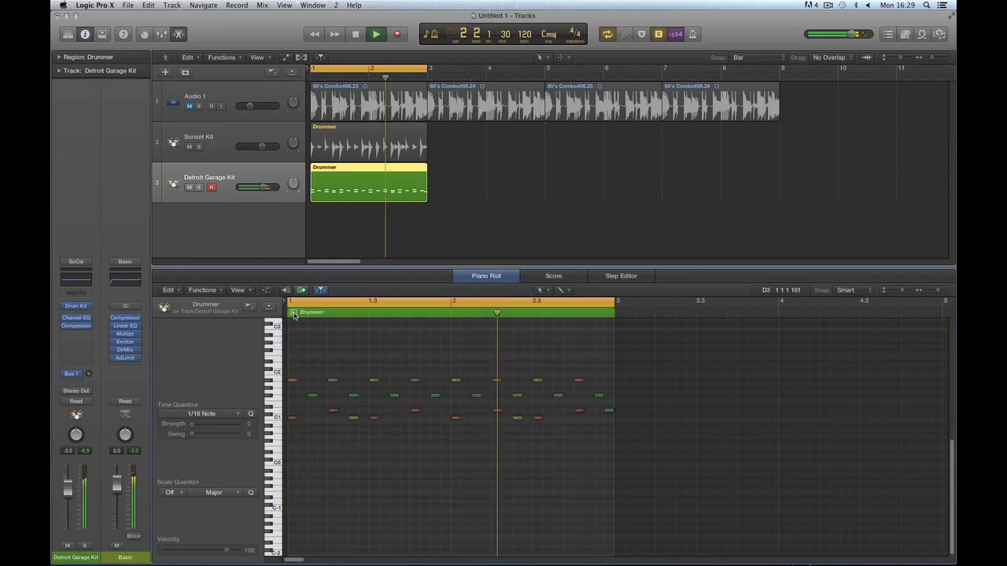
key(space)
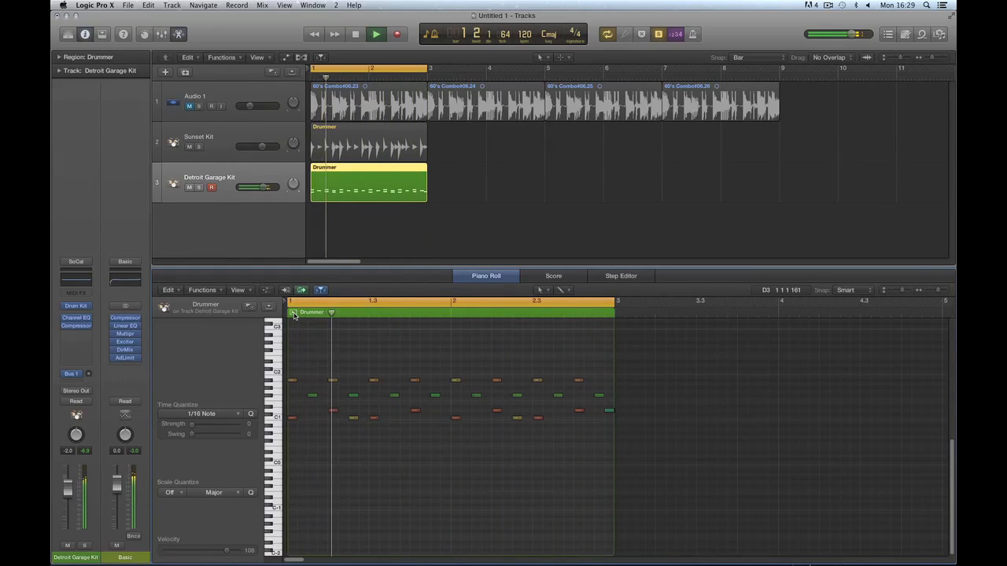
click(367, 147)
double_click(367, 146)
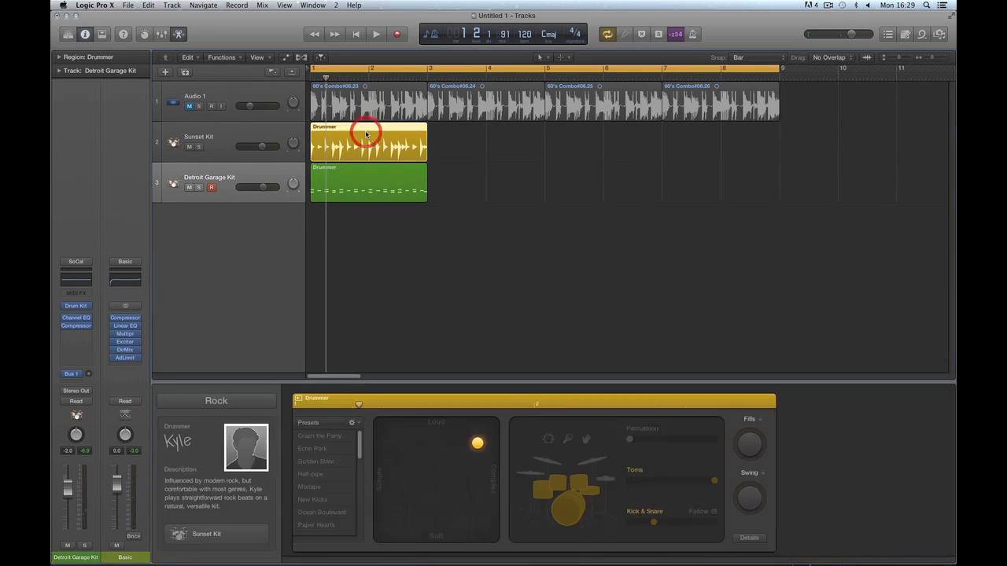
drag(359, 405, 601, 405)
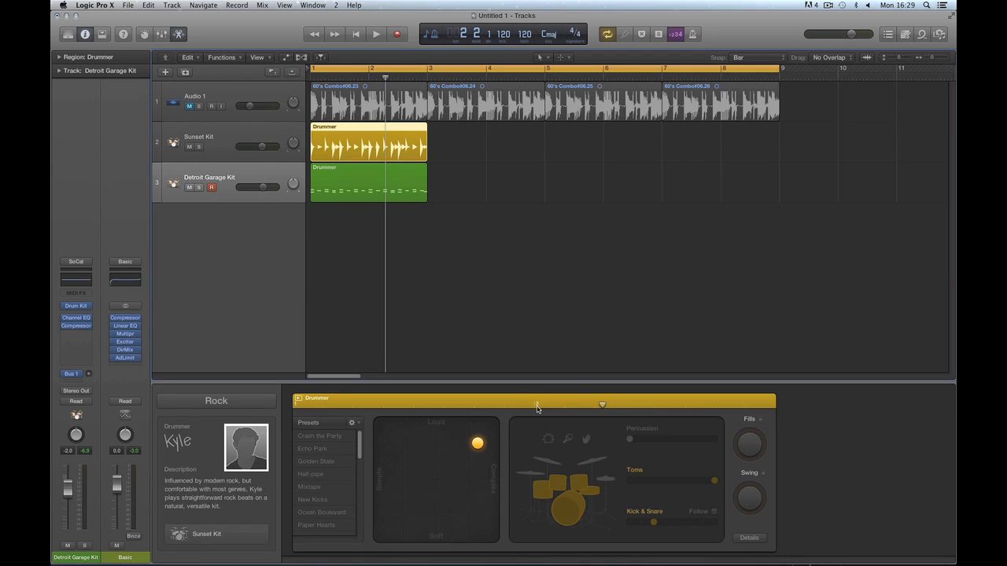
drag(603, 406, 598, 405)
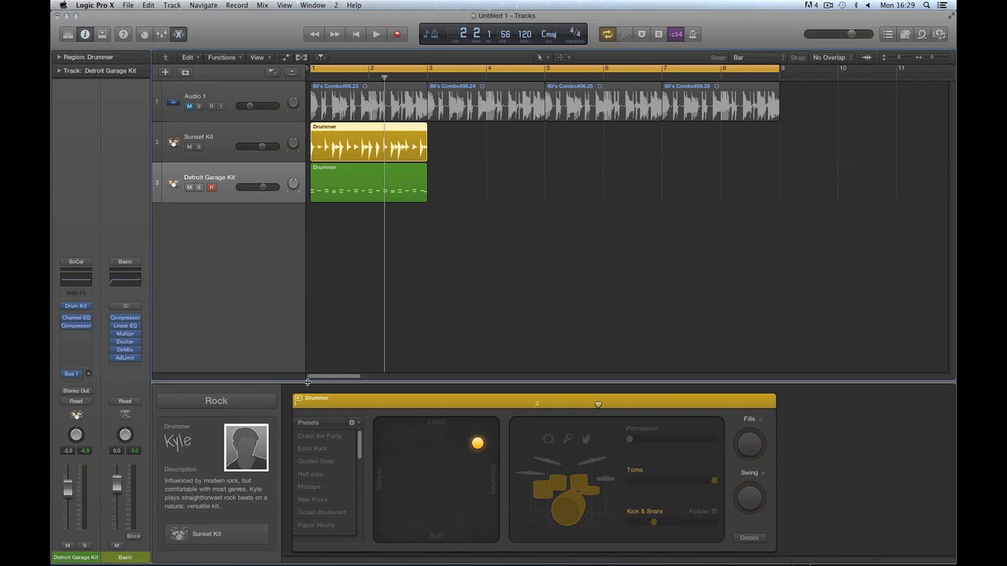
click(299, 398)
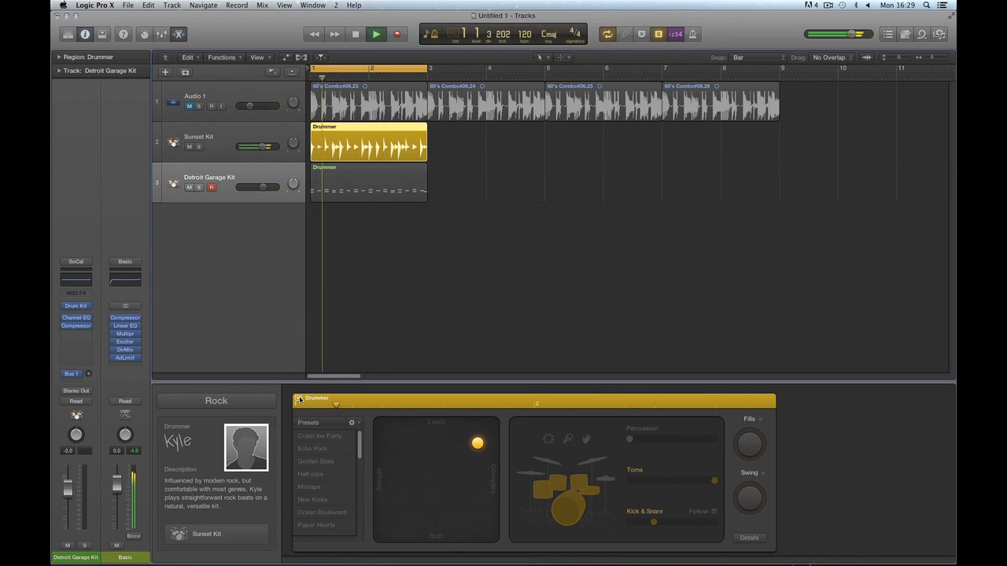
drag(113, 503, 113, 543)
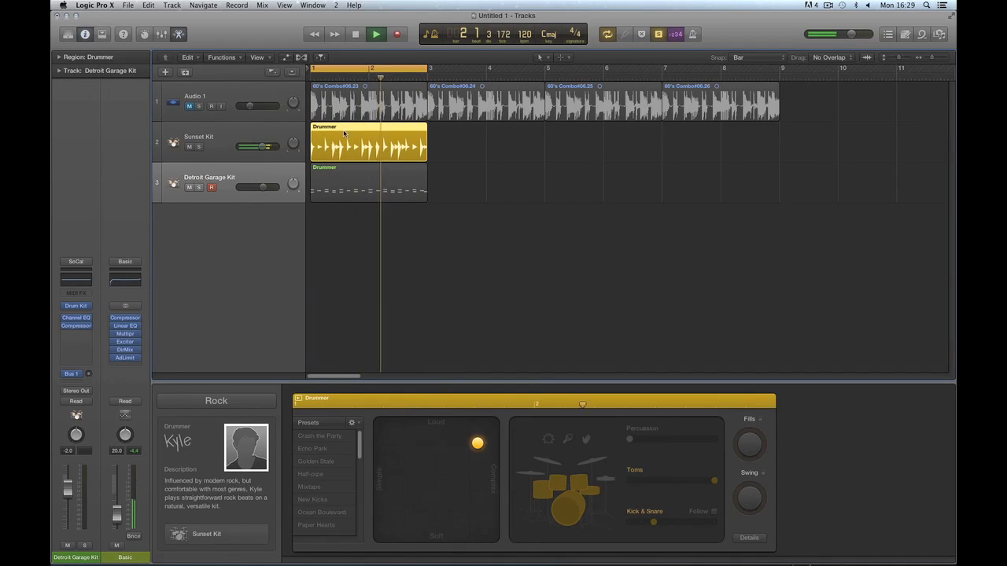
alt+click(124, 507)
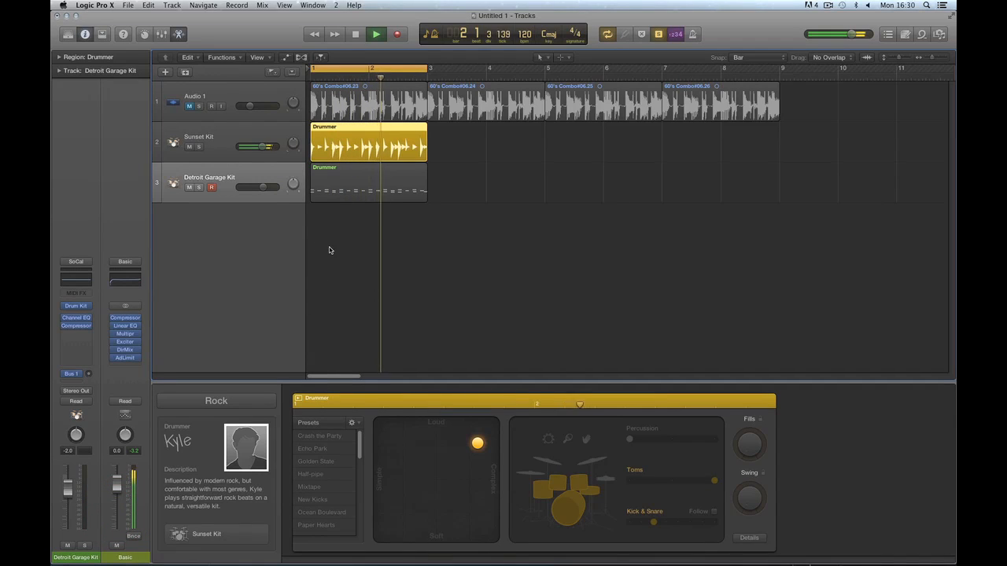
key(space)
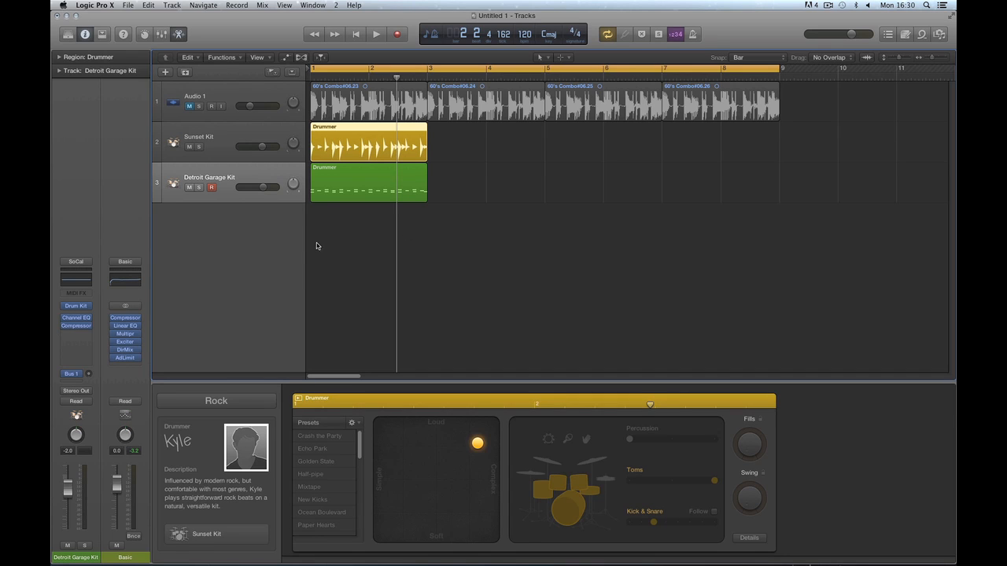
click(299, 401)
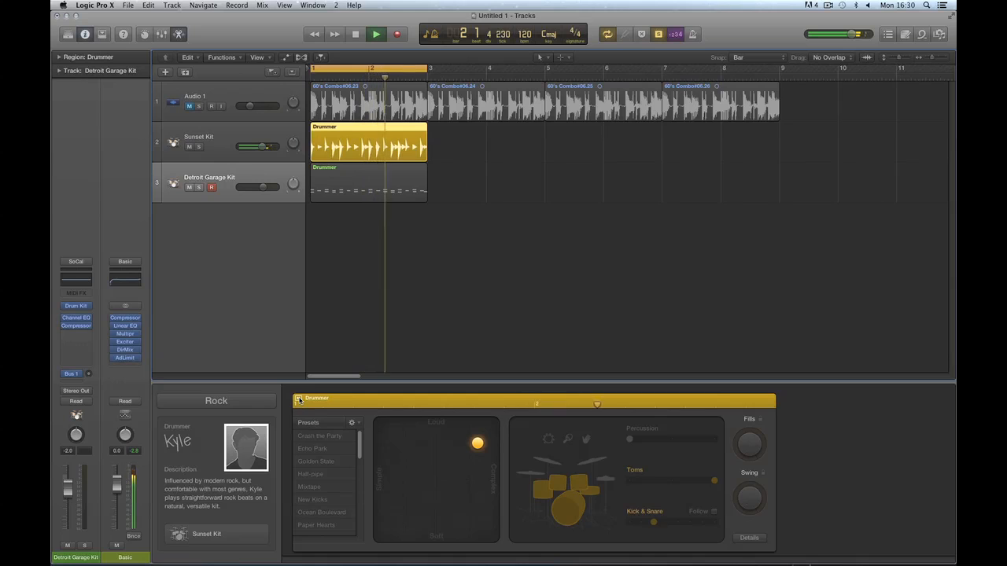
click(299, 400)
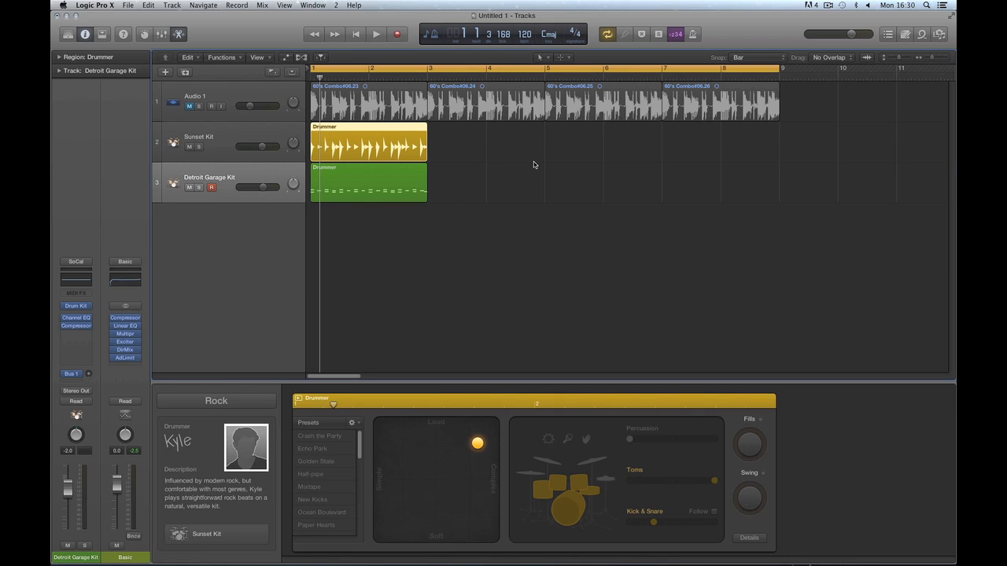
click(357, 37)
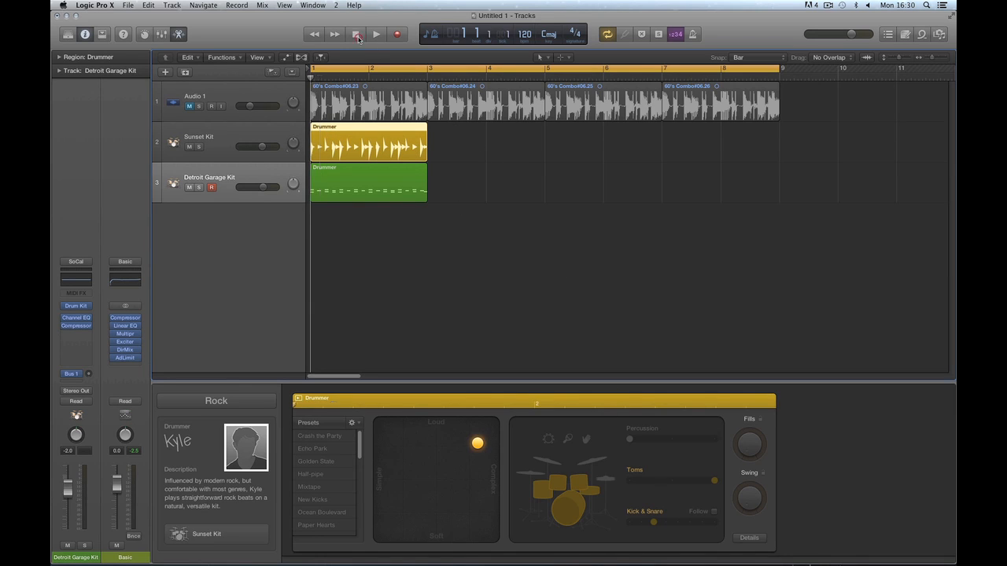
Delete the Detroit Garage Kit region and extend the Sunset Kit region to end at bar 9.
click(379, 189)
key(Delete)
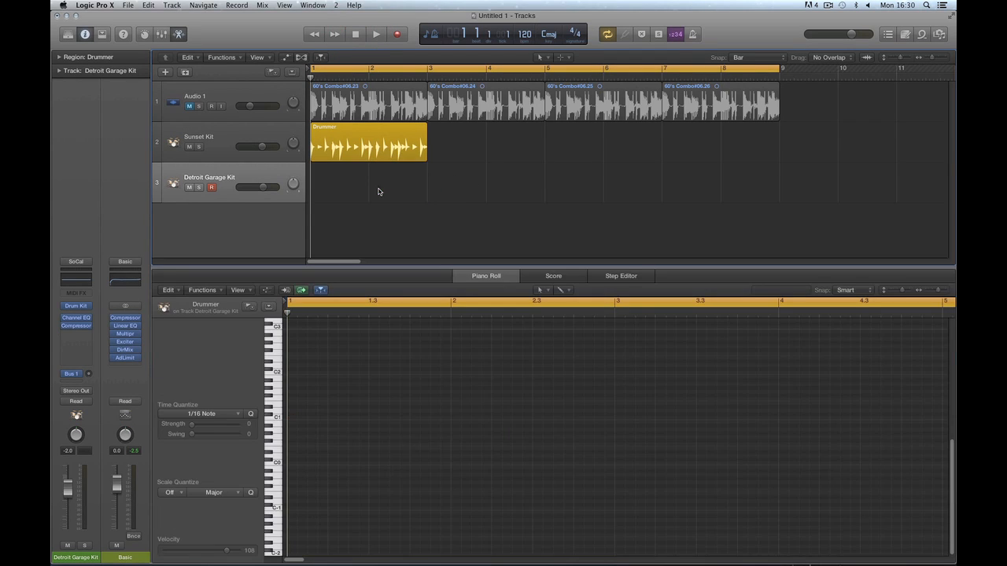
drag(427, 160, 760, 165)
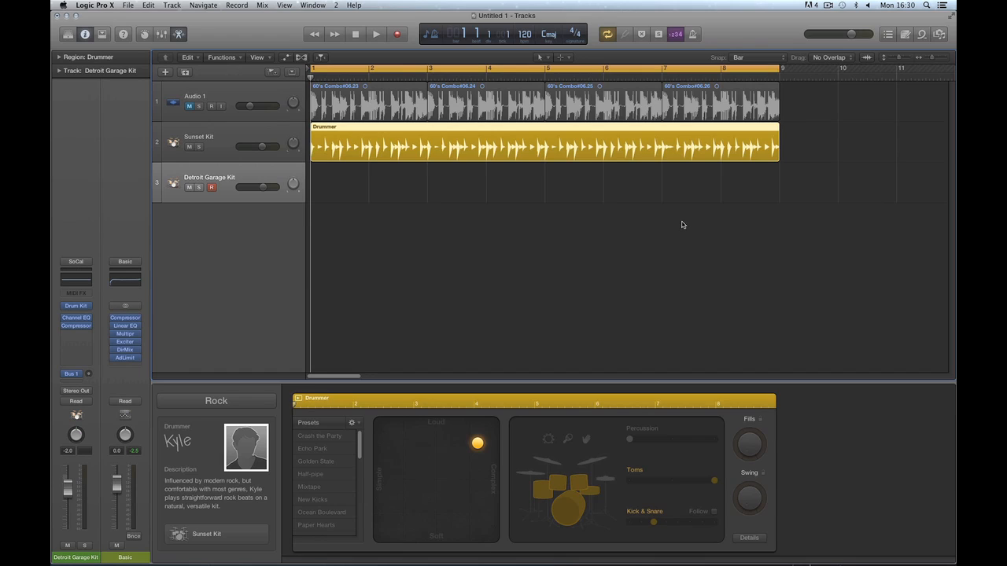
Set the cycle range to bar 8 only and play it in a loop.
click(723, 69)
drag(724, 72, 766, 75)
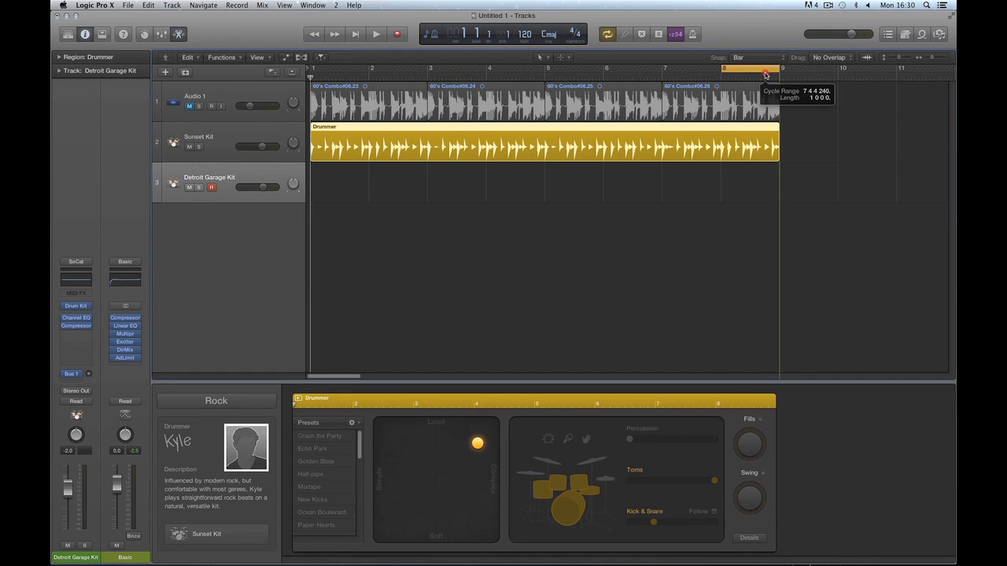
key(super+Right)
key(super+Right)
key(super+Right)
key(super+Right)
key(space)
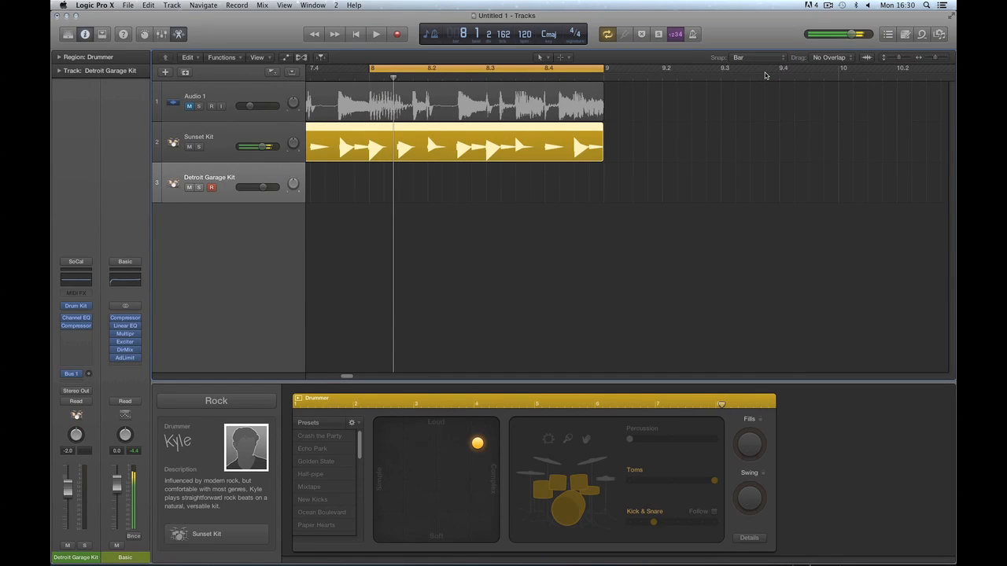
Switch the drummer to hi-hat, ease Kick & Snare down and make the pattern slightly simpler.
mouse_move(751, 429)
mouse_down()
mouse_move(753, 442)
mouse_move(747, 429)
mouse_up()
click(606, 478)
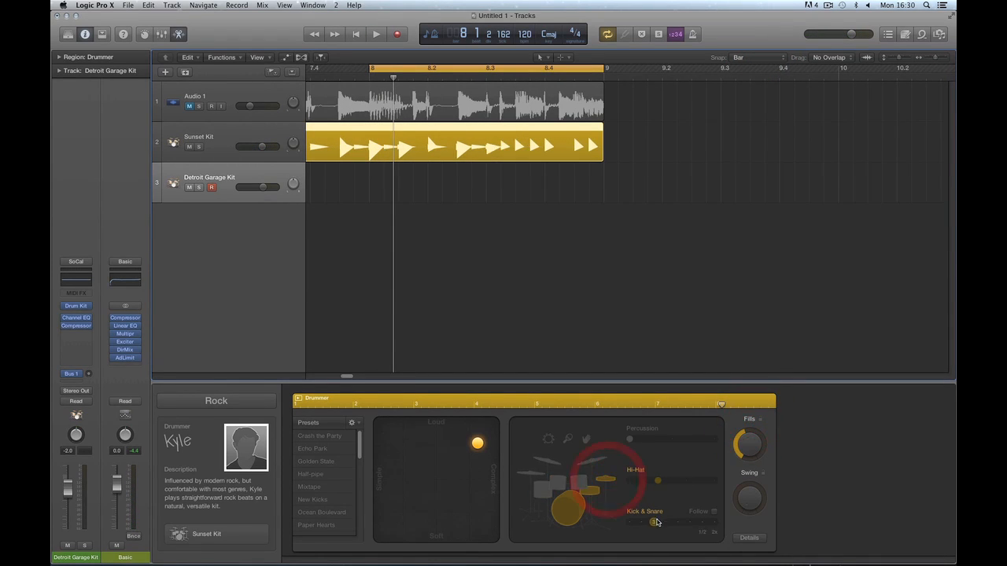
click(650, 523)
drag(649, 524, 627, 522)
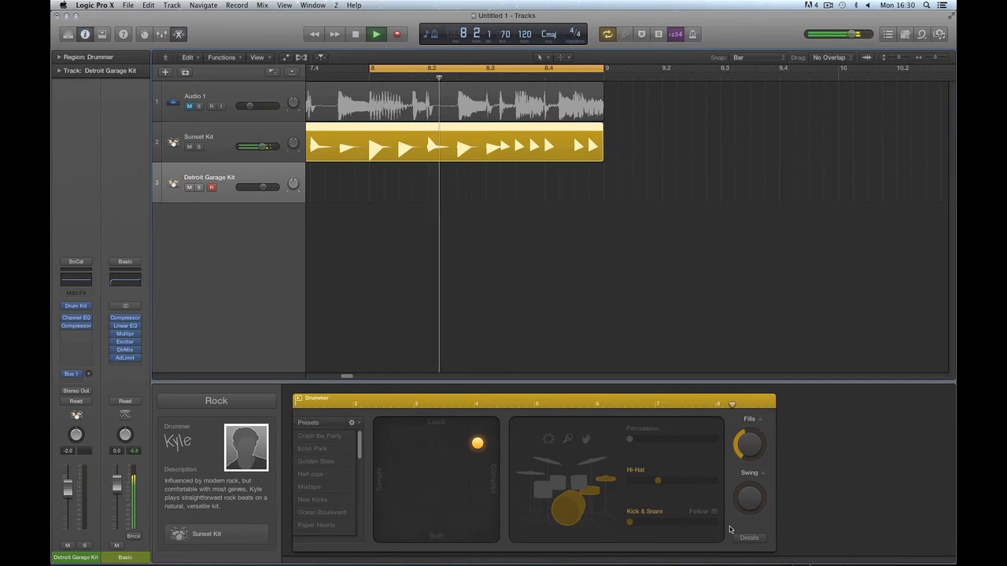
key(space)
drag(478, 444, 457, 448)
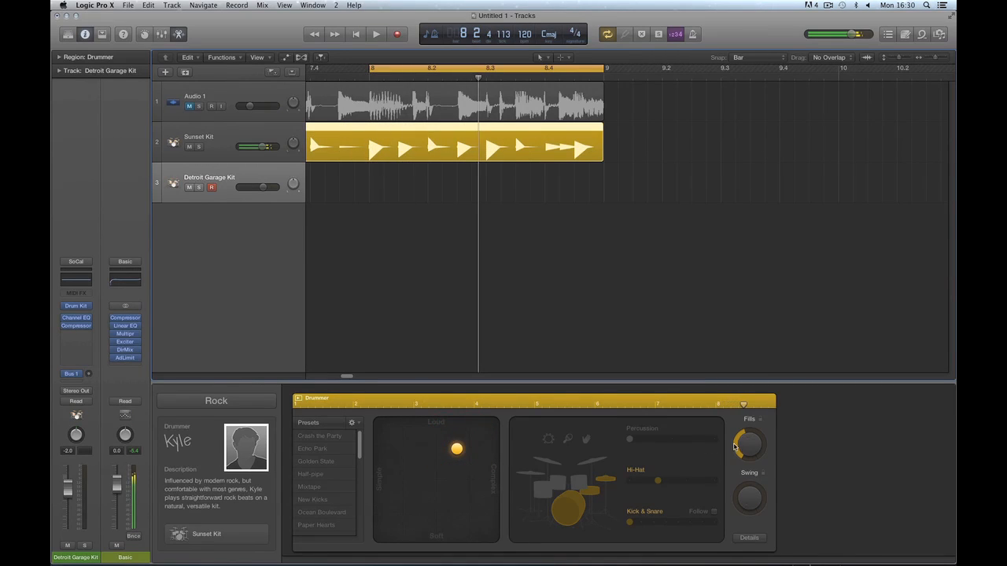
Turn the Fills knob up in stages while looping bar 8 to hear the fills.
drag(751, 447, 751, 433)
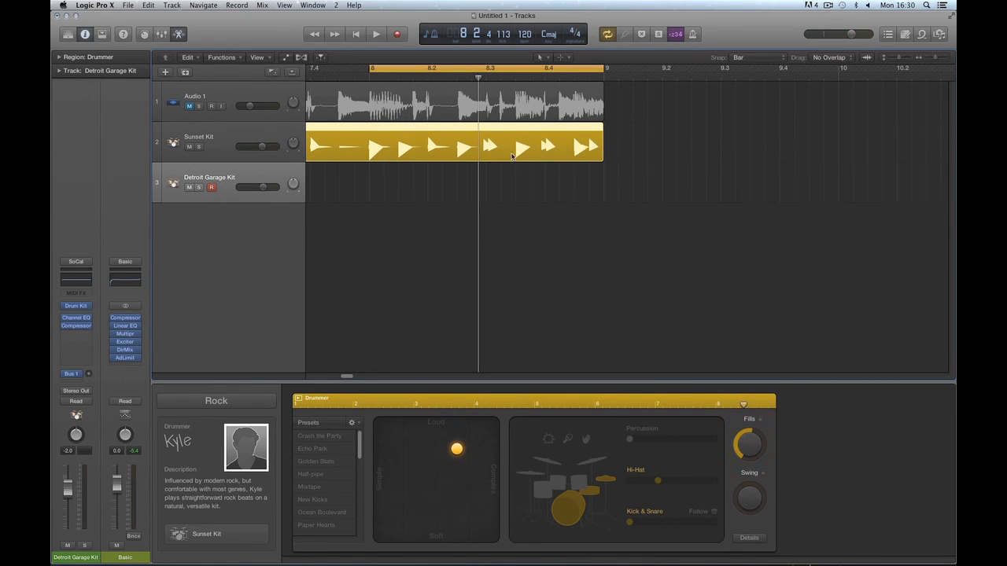
scroll(356, 379, left, 3)
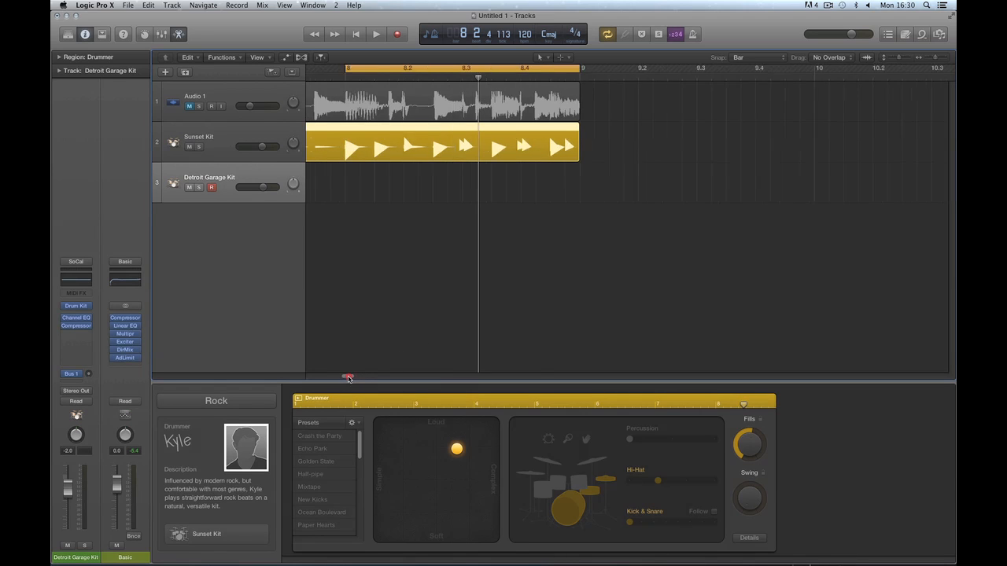
key(space)
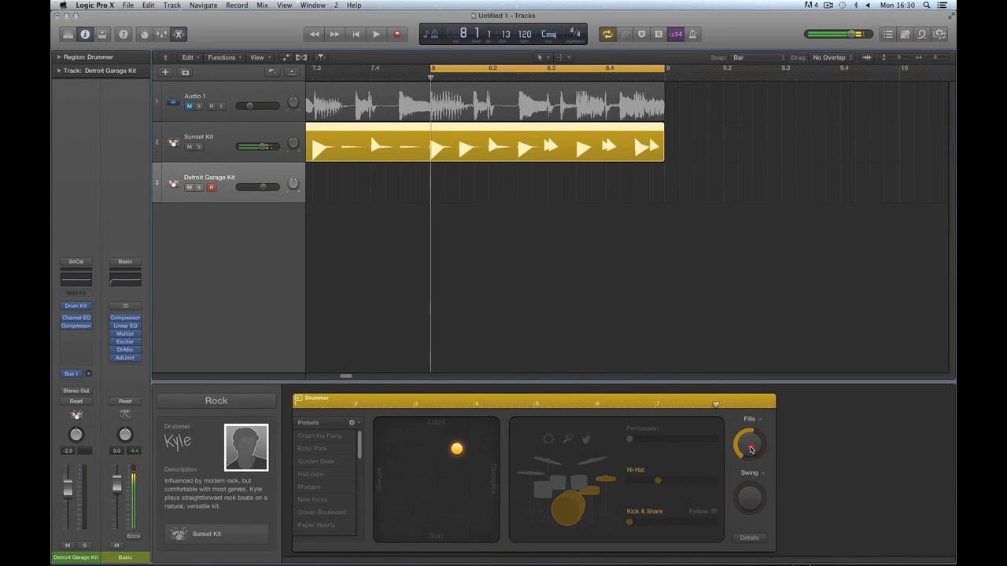
drag(751, 453, 751, 449)
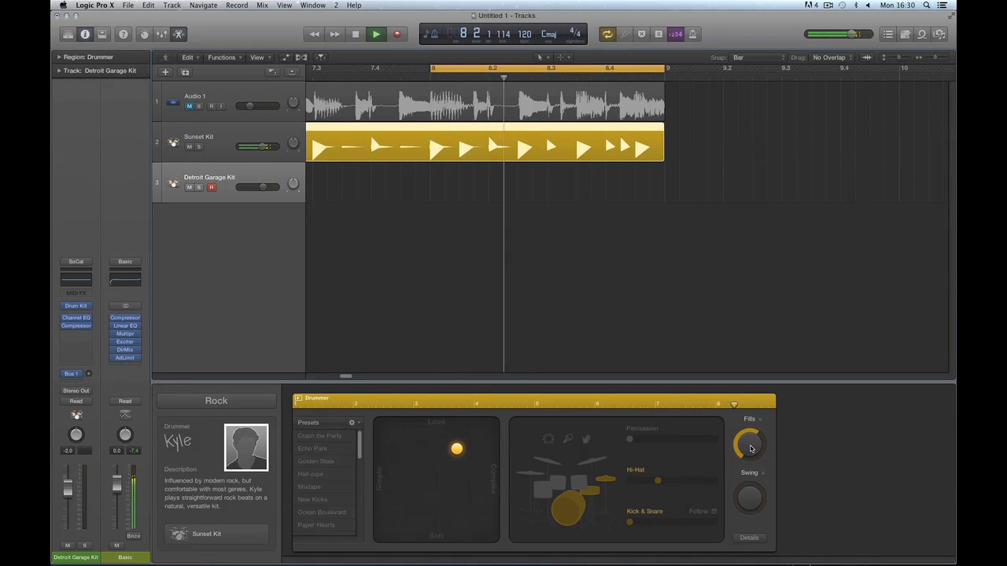
key(space)
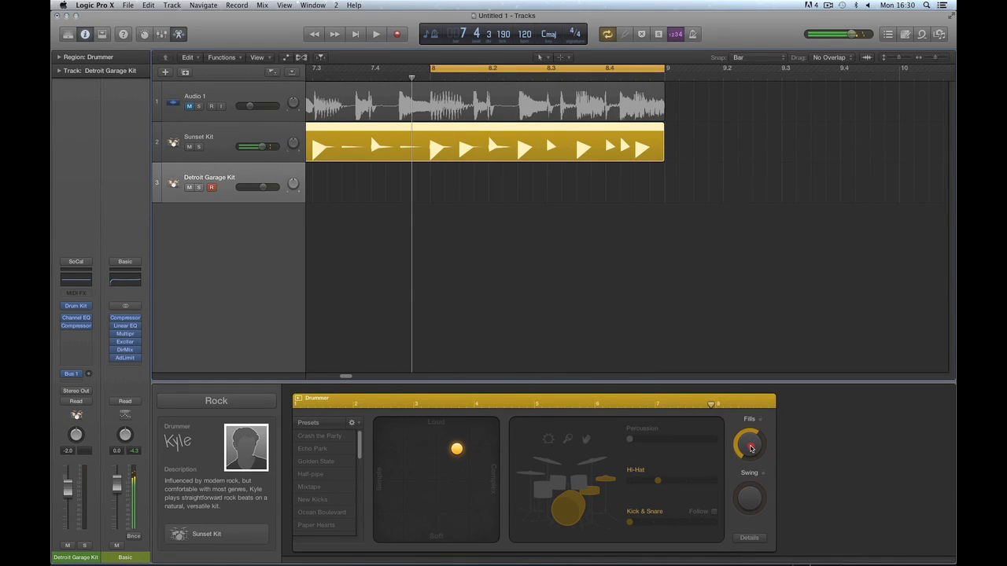
drag(751, 448, 751, 441)
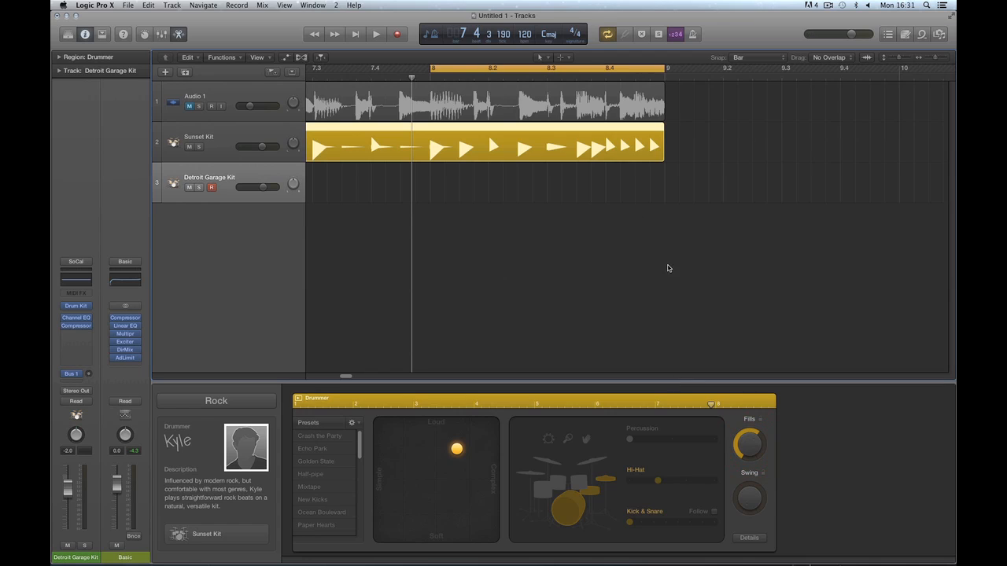
key(space)
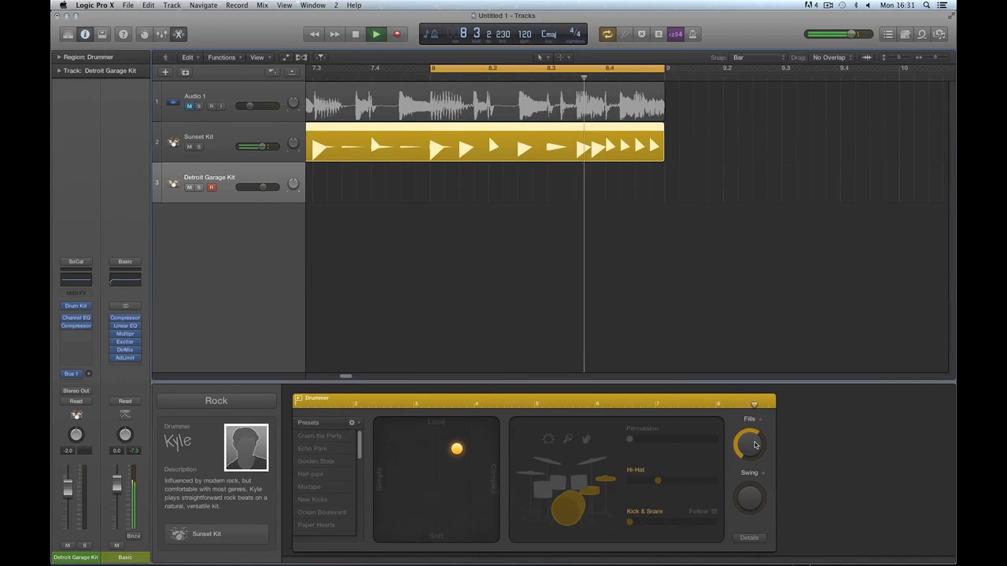
Fine-tune the Fills level and nudge the XY puck toward a busier pattern.
drag(754, 445, 753, 438)
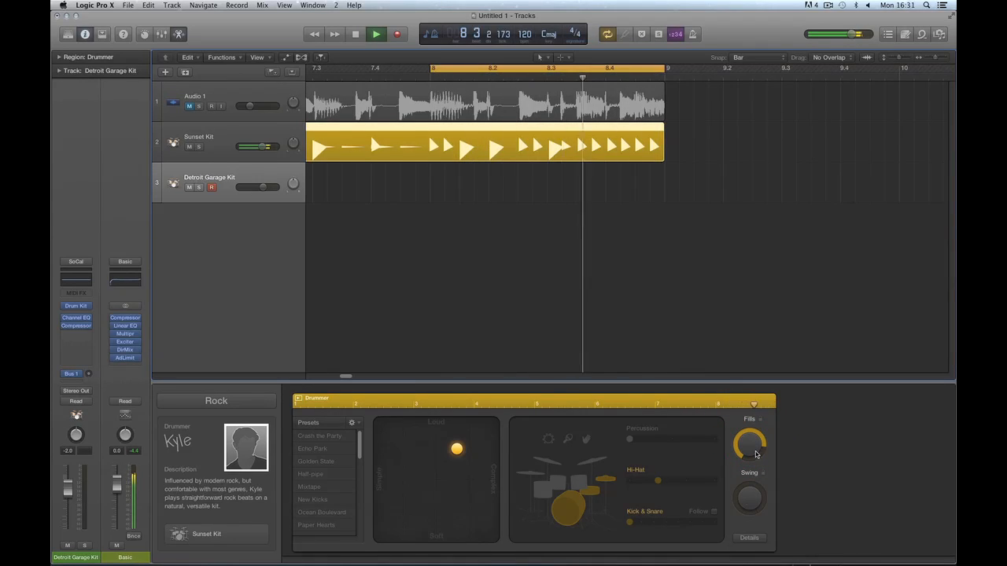
drag(755, 454, 755, 461)
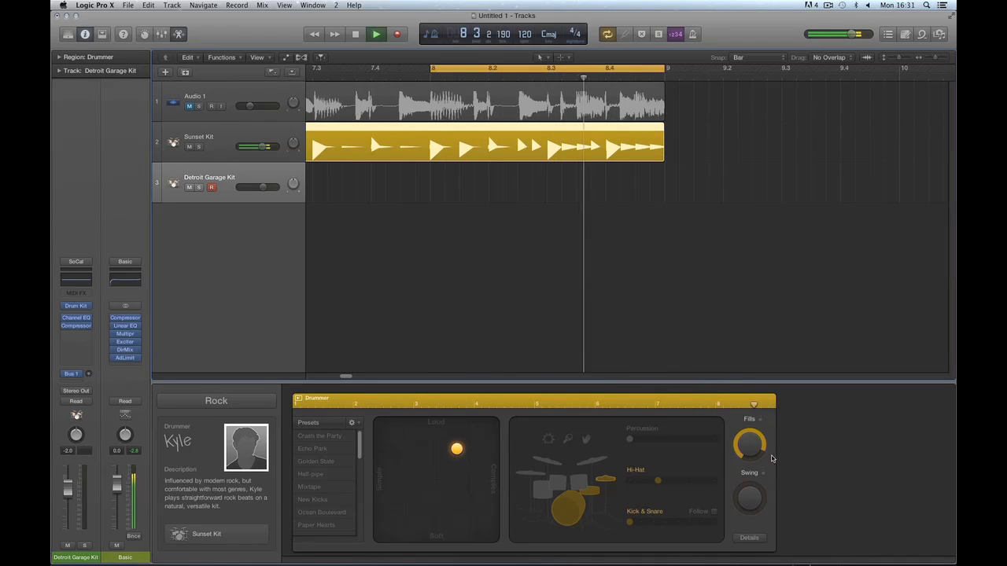
drag(753, 450, 753, 445)
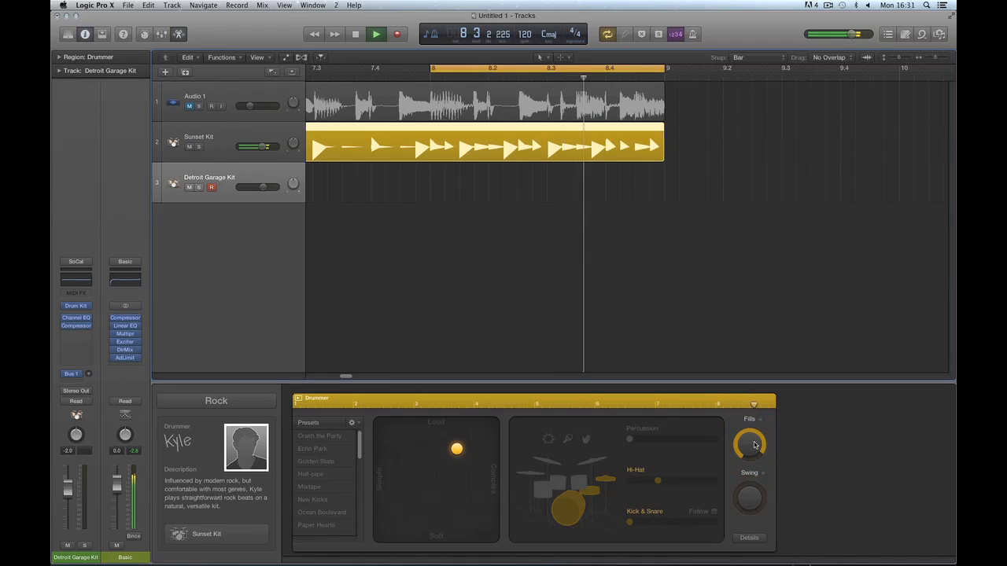
key(space)
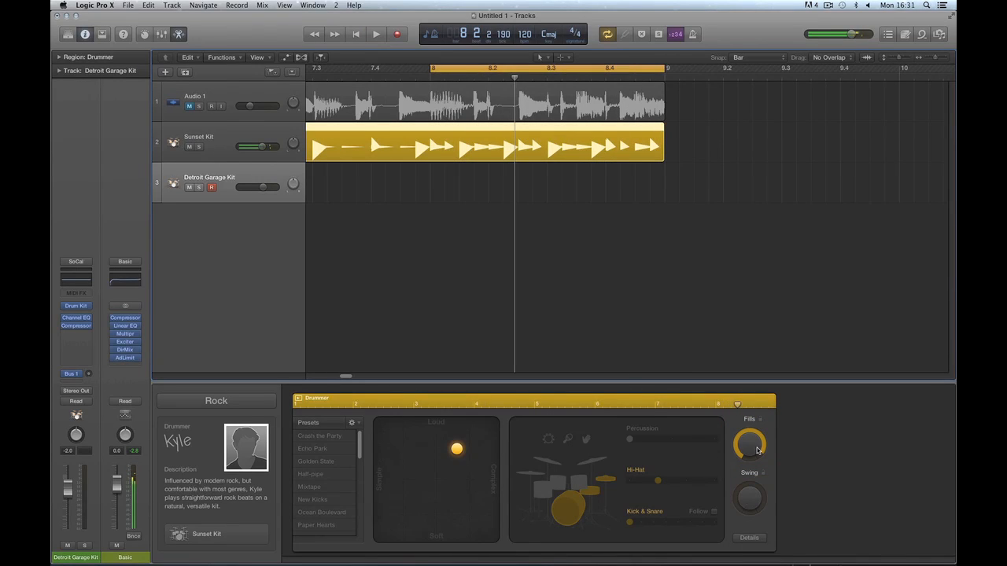
drag(458, 448, 465, 450)
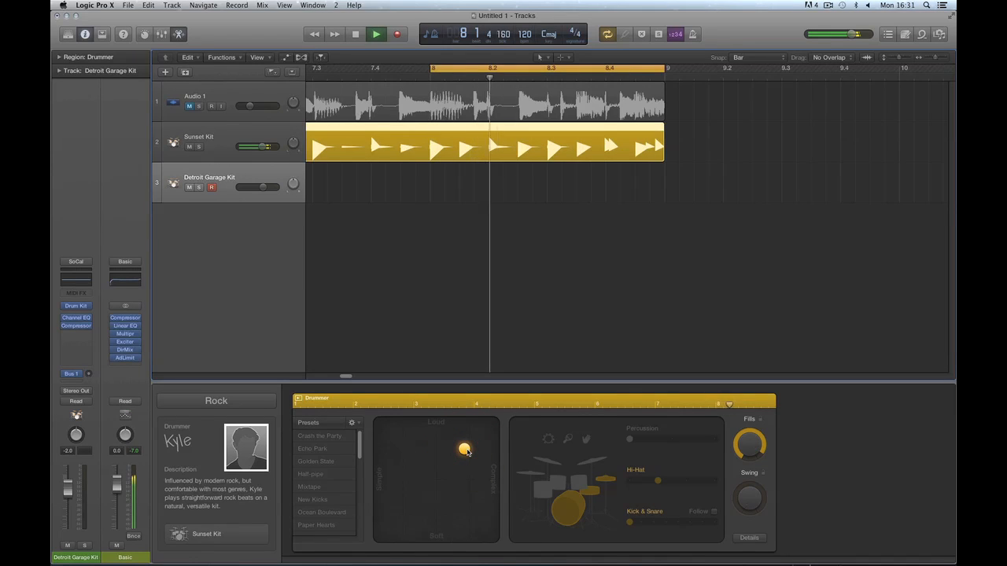
drag(465, 453, 459, 450)
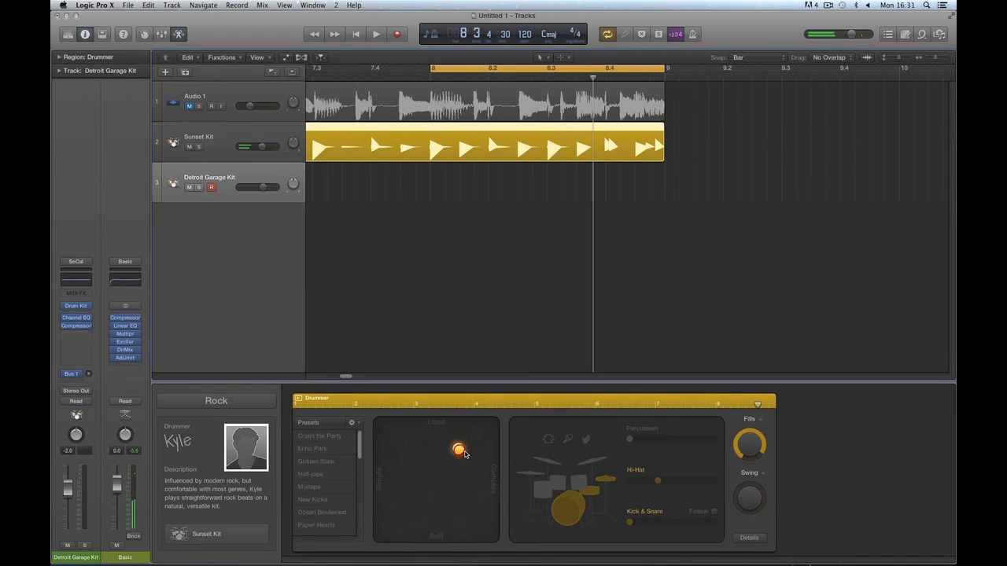
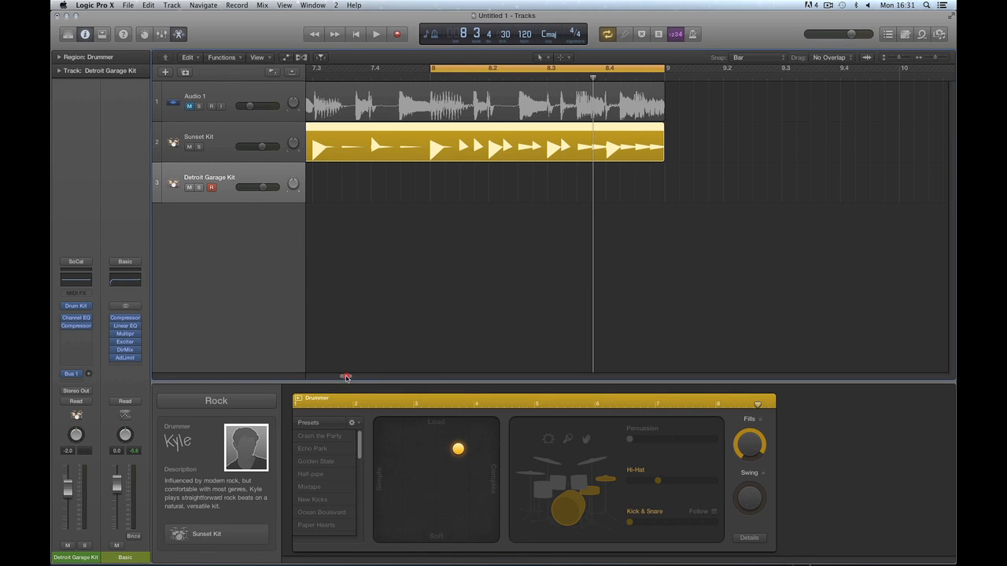
Turn Fills down to zero, nudge the puck toward complex, and cycle bars 7–8.
mouse_move(343, 377)
mouse_down()
mouse_move(322, 378)
mouse_move(348, 378)
mouse_up()
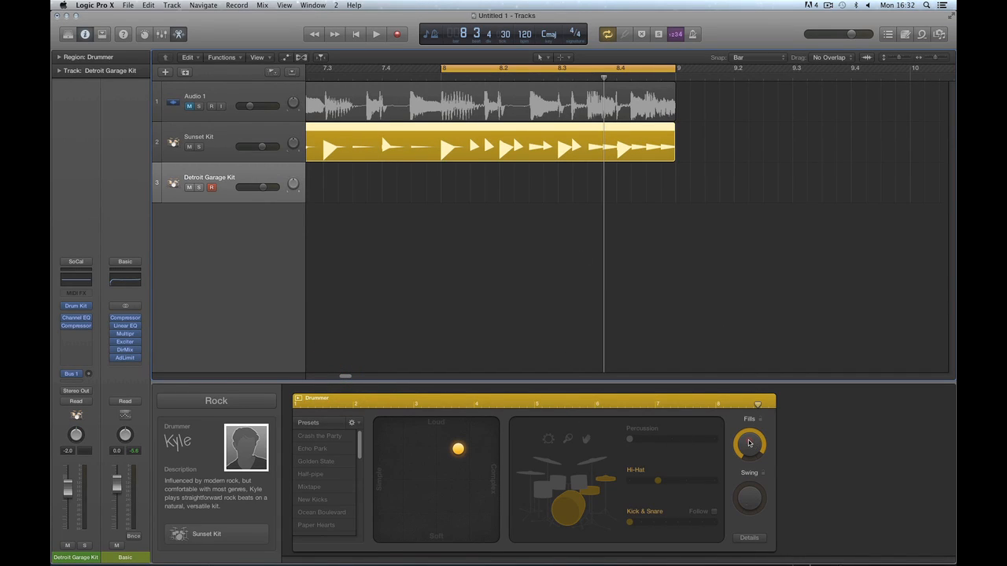
drag(750, 442, 779, 526)
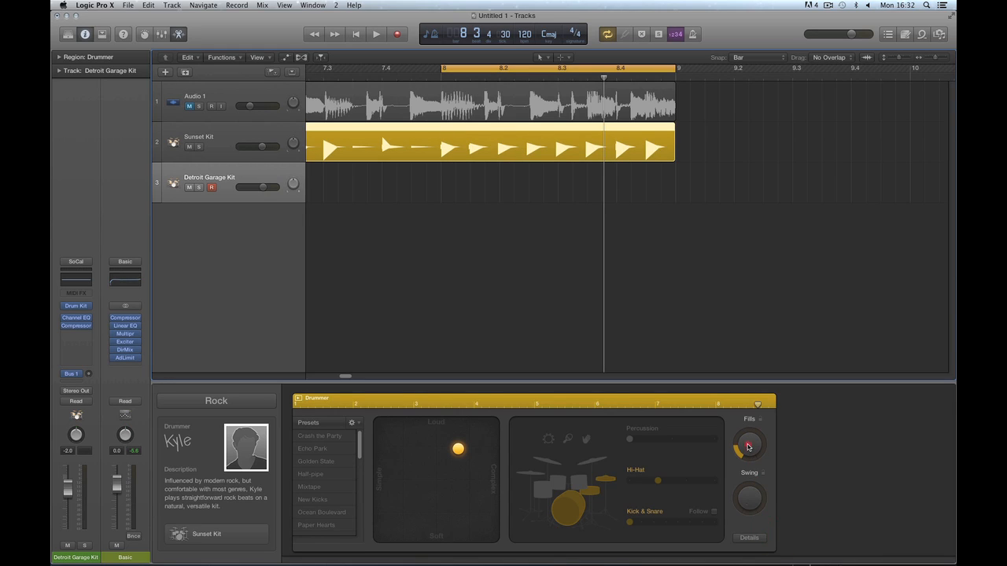
drag(458, 448, 463, 447)
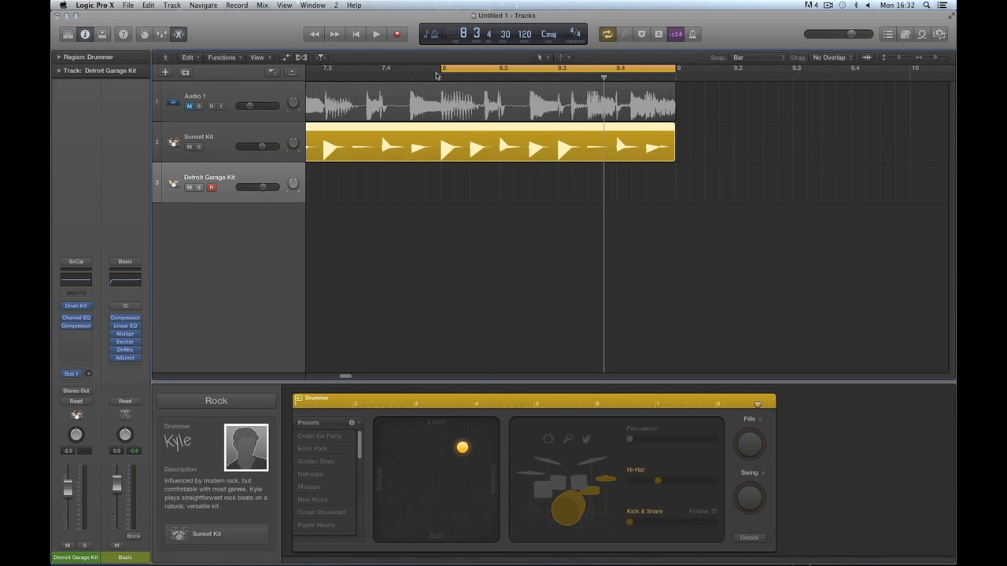
mouse_move(440, 70)
mouse_down()
mouse_move(303, 70)
mouse_move(439, 68)
mouse_up()
key(space)
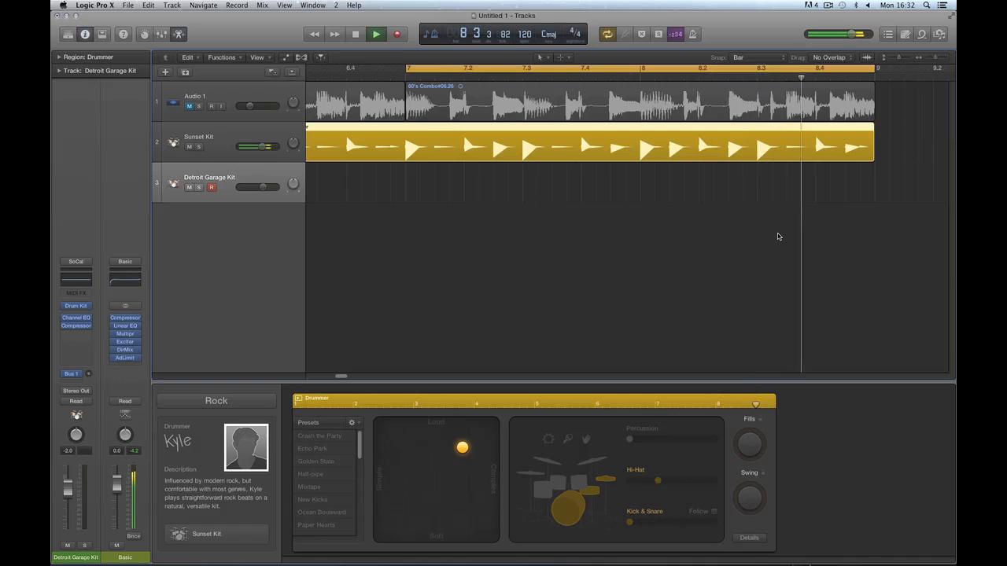
Split the Drummer region at bar 8 with the Scissors tool, then return to the Pointer.
key(space)
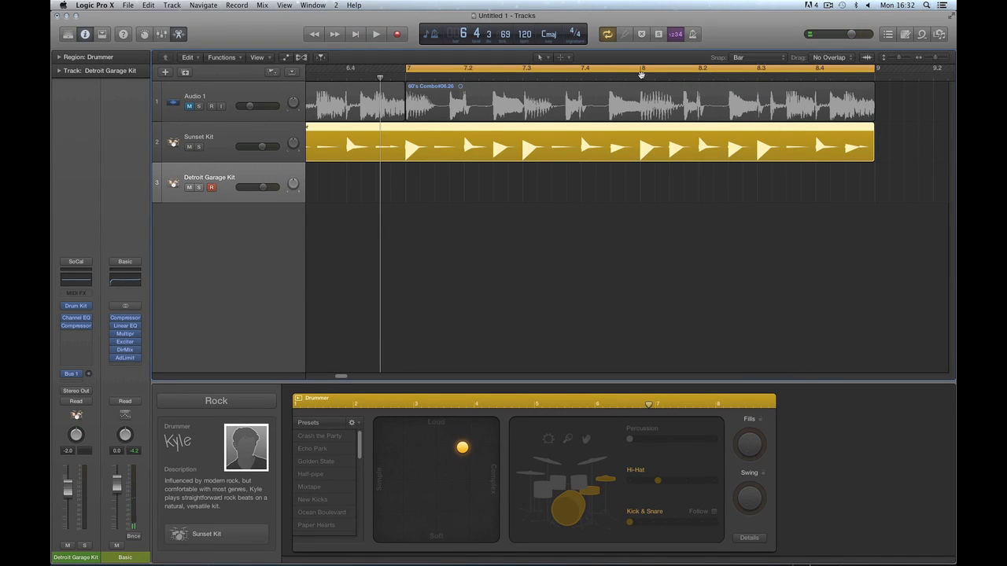
key(t)
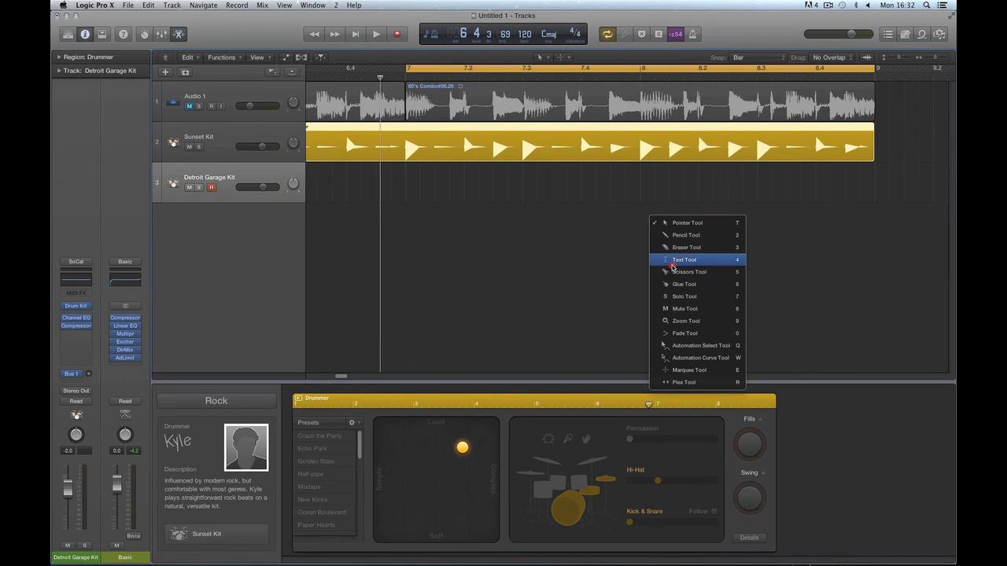
click(675, 271)
click(639, 141)
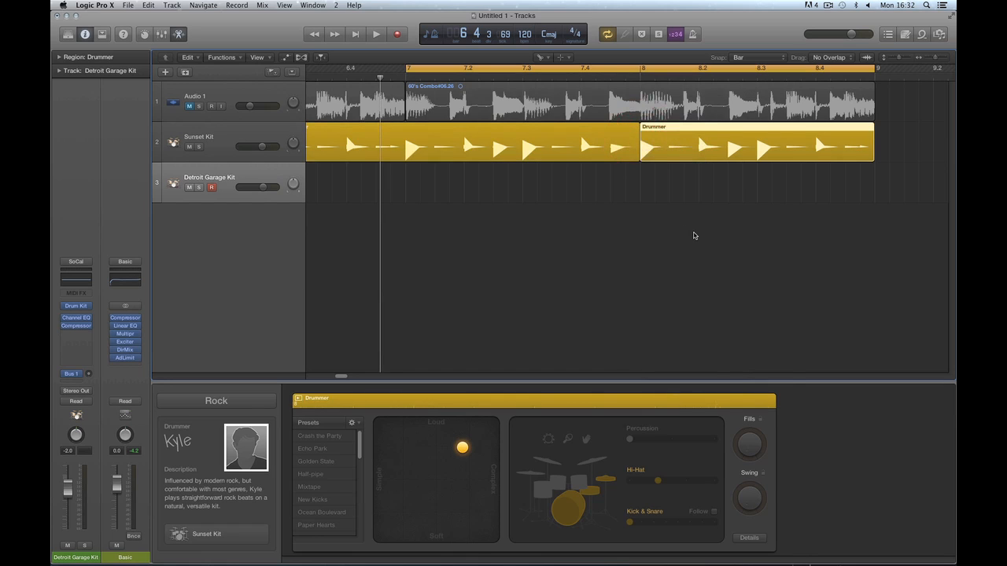
key(t)
click(712, 236)
Rejoin the two regions and split the Drummer region at bar 7 instead.
key(space)
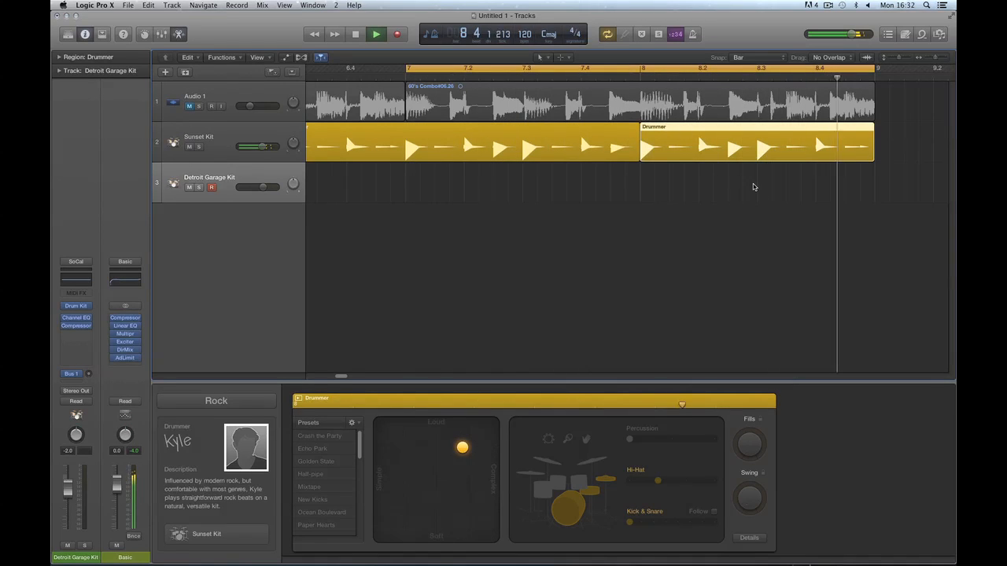
key(space)
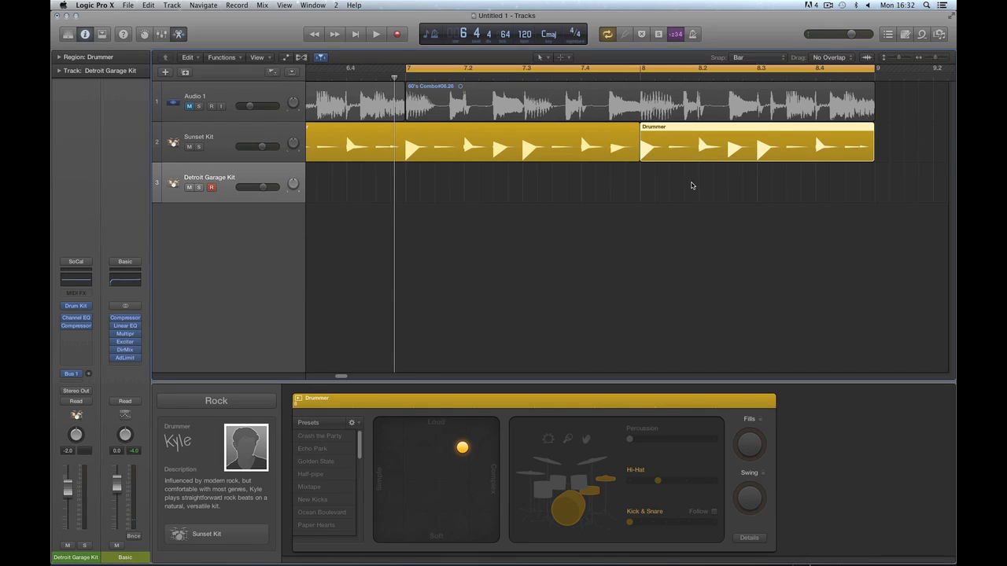
key(super+j)
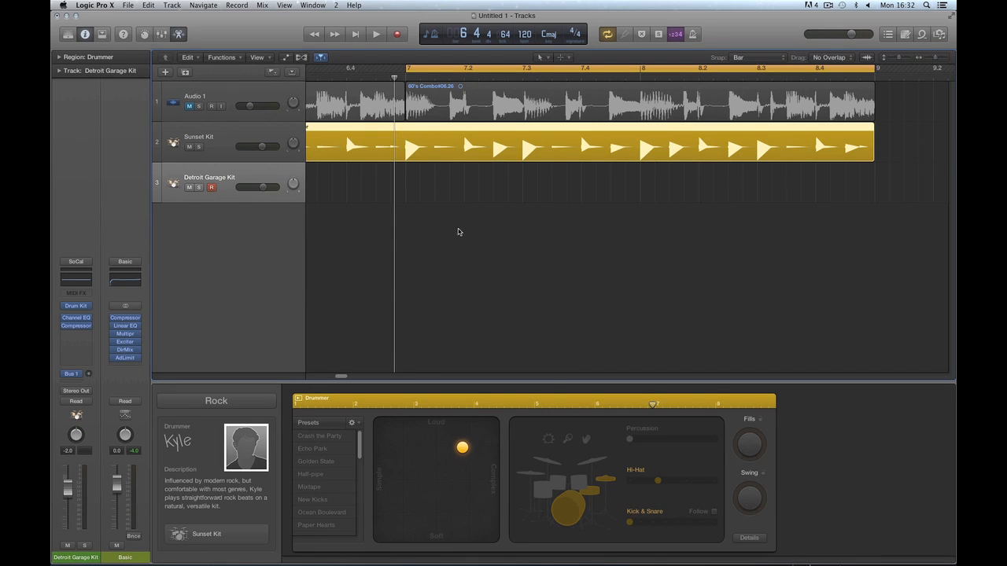
key(t)
click(476, 284)
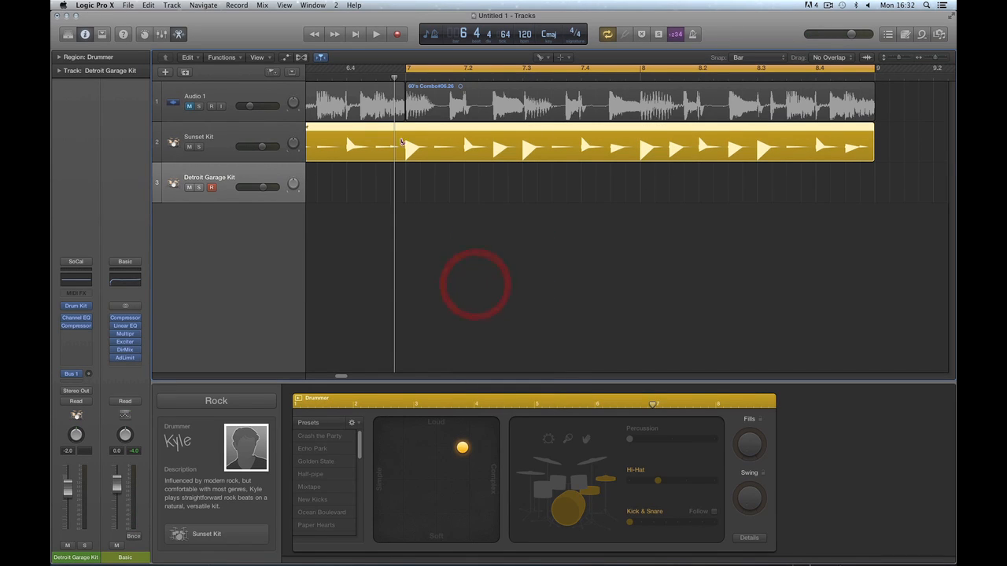
click(405, 135)
Try moving the bar-7 Drummer region onto track 3, then undo it back to track 2.
key(space)
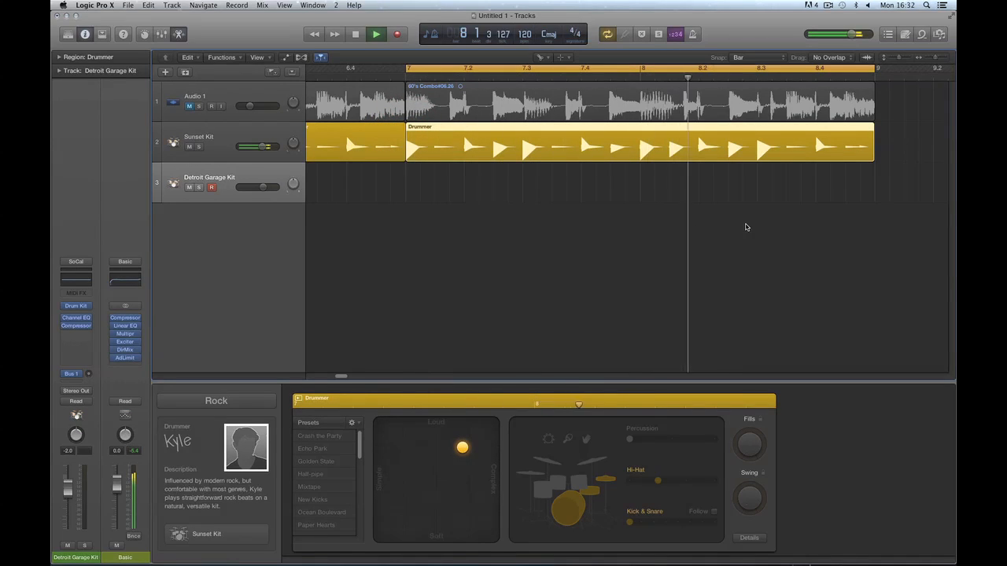
key(space)
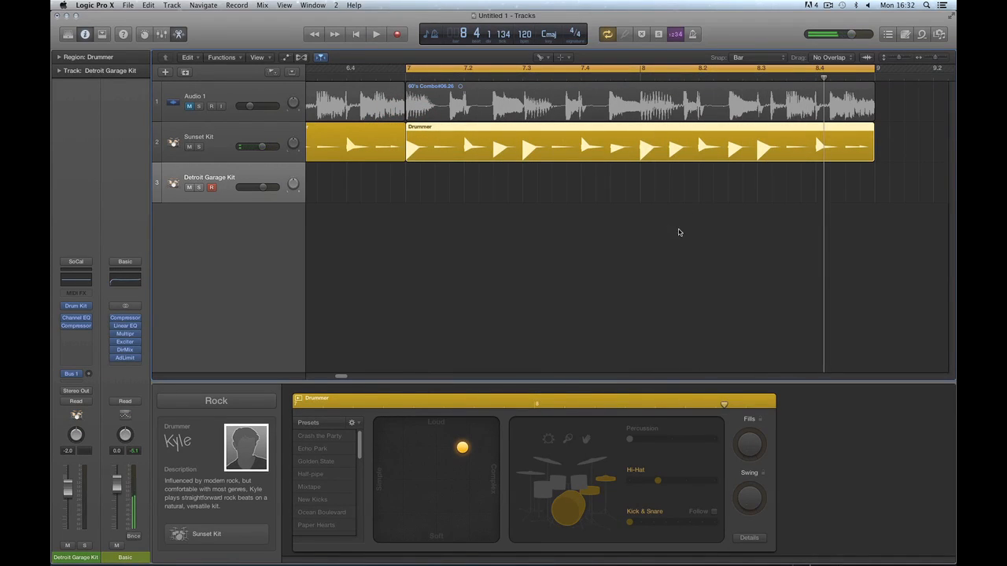
key(t)
click(668, 226)
click(635, 128)
click(631, 128)
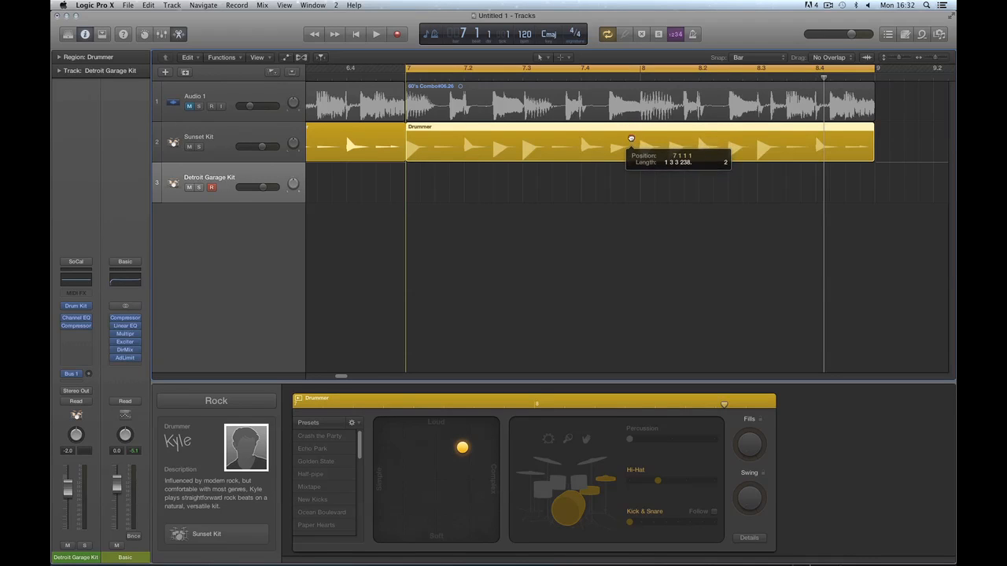
drag(630, 138, 621, 168)
key(super+z)
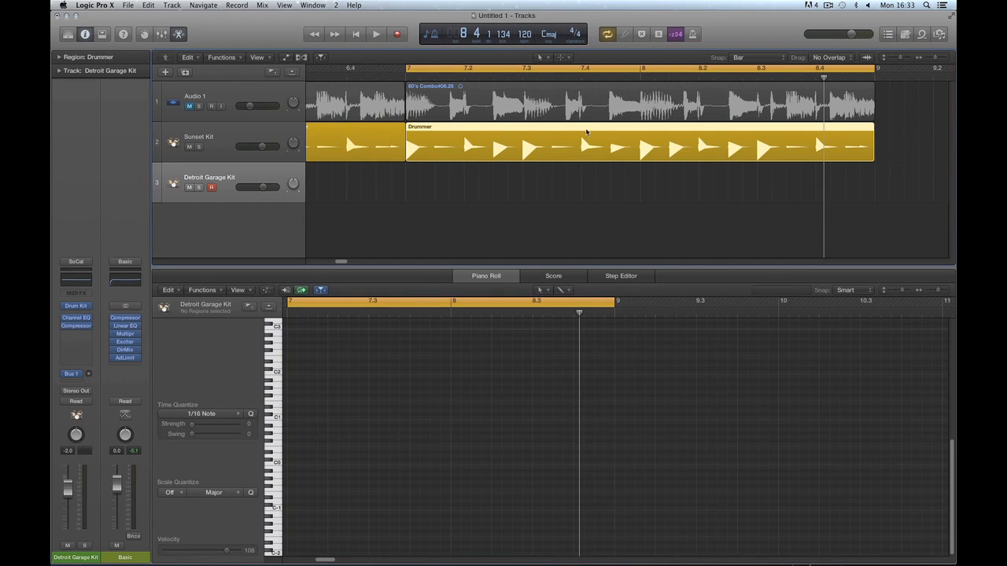
Convert the bar-7 Drummer region on Sunset Kit into an editable MIDI region.
drag(585, 128, 588, 153)
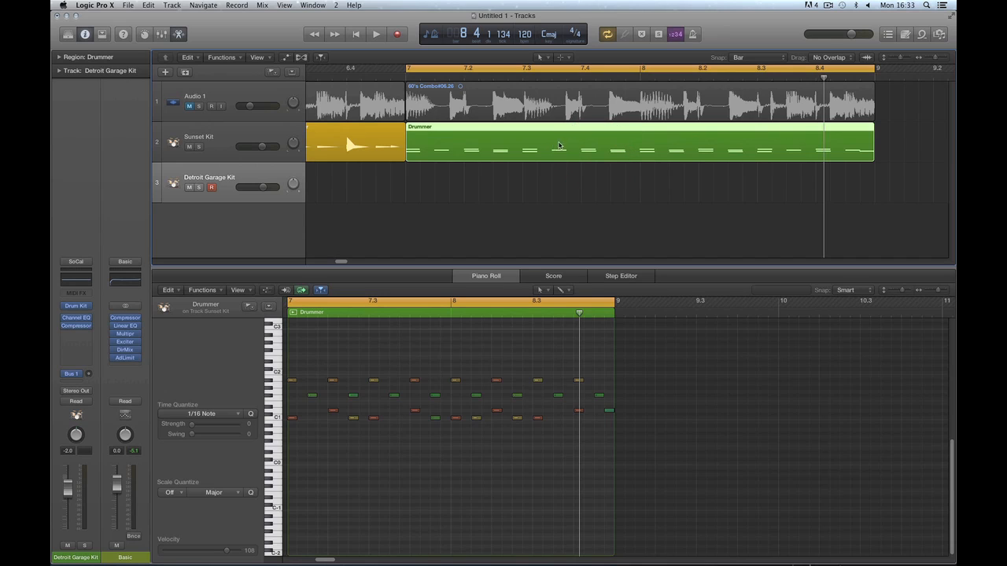
click(208, 132)
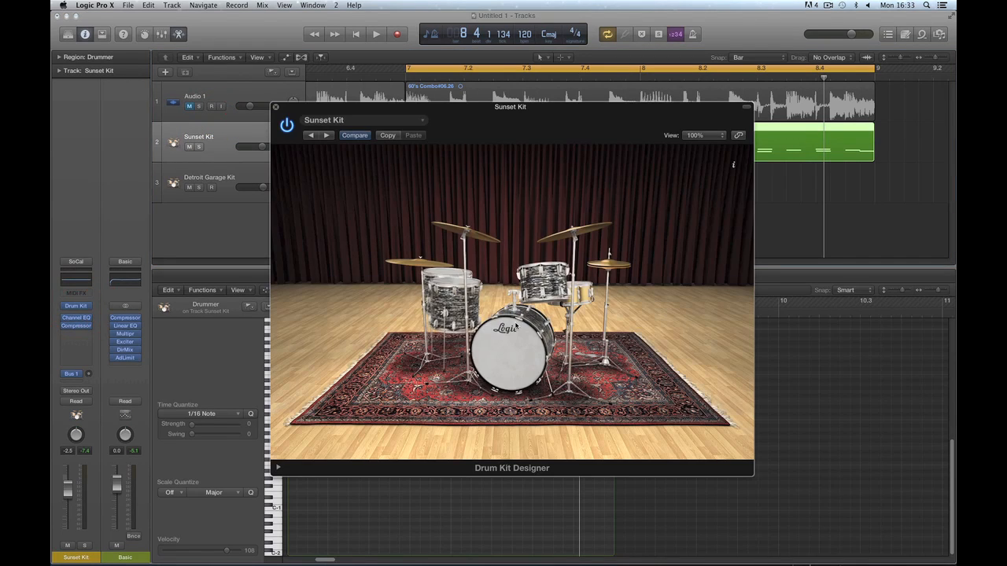
click(275, 107)
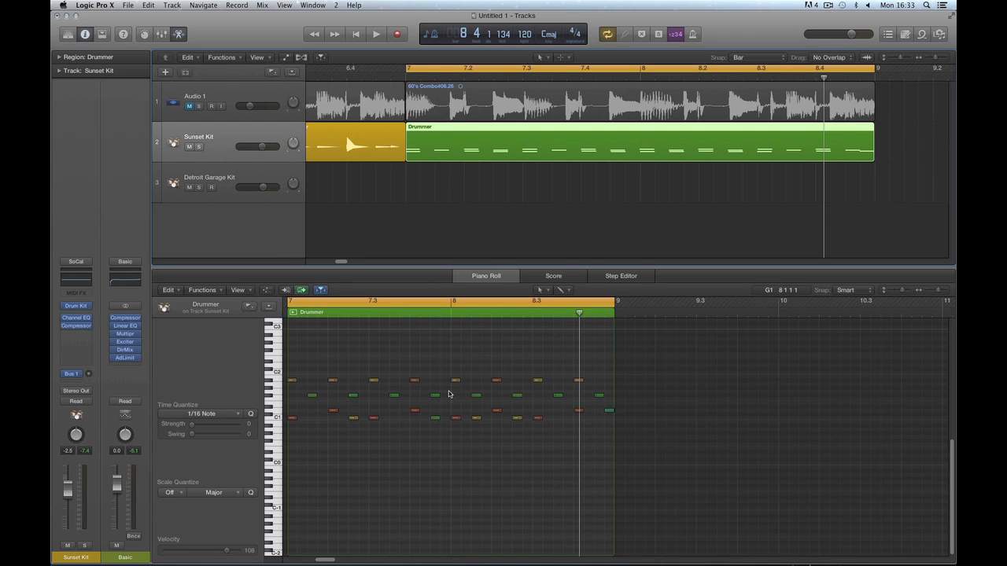
key(space)
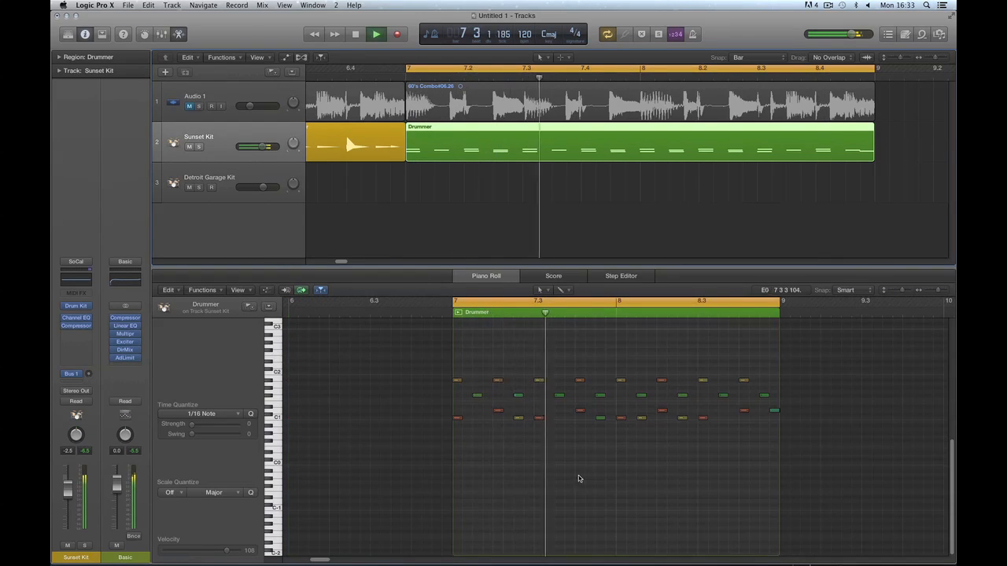
key(space)
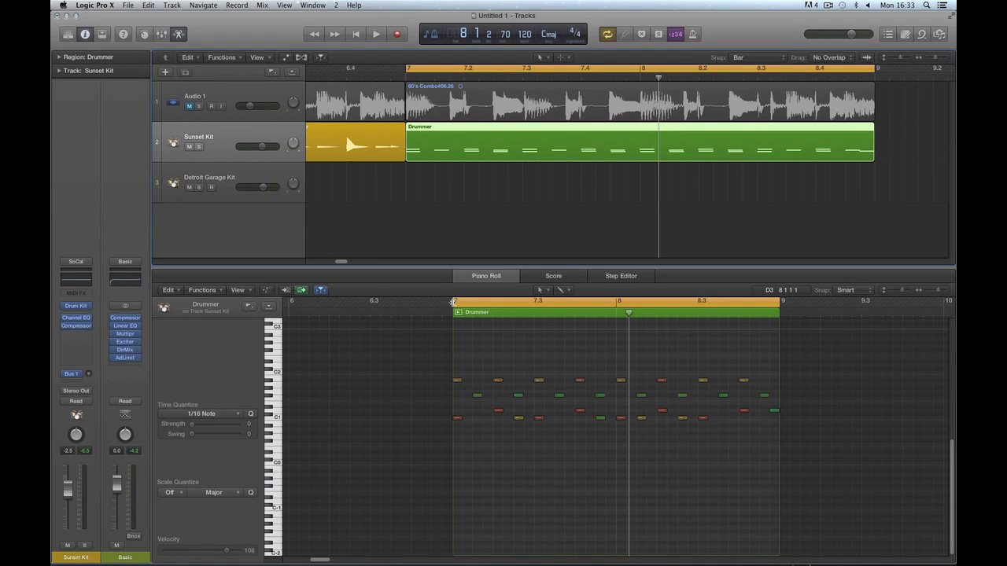
Loop bar 8, move the 8.3 note higher and earlier, and pull the 8.4 note to 8.3.
drag(453, 302, 618, 313)
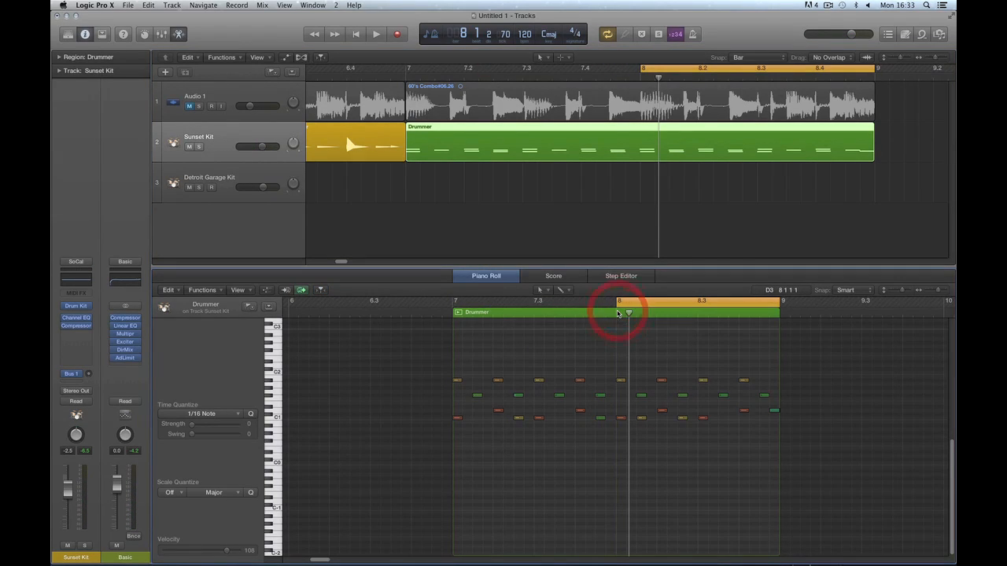
key(super+Right)
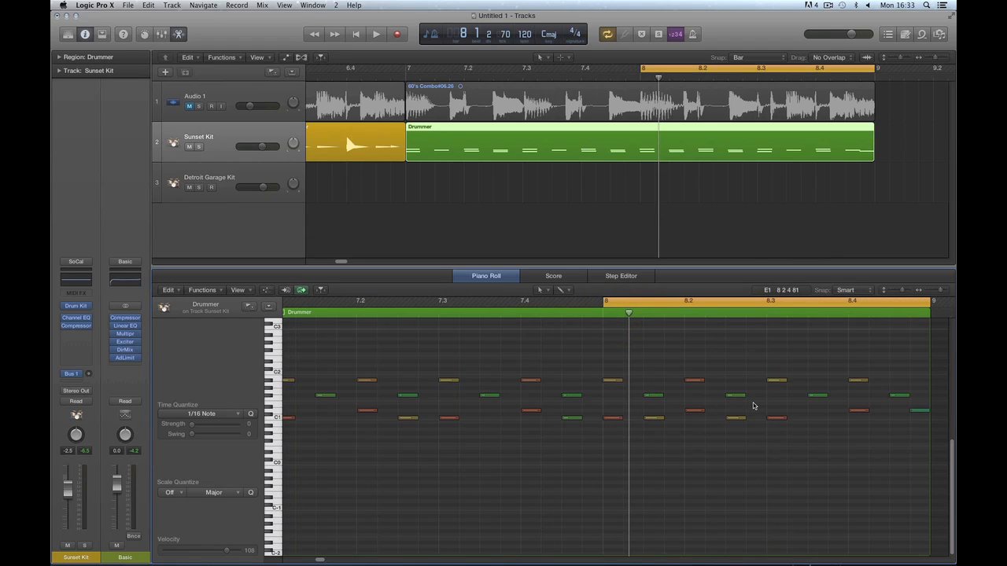
key(space)
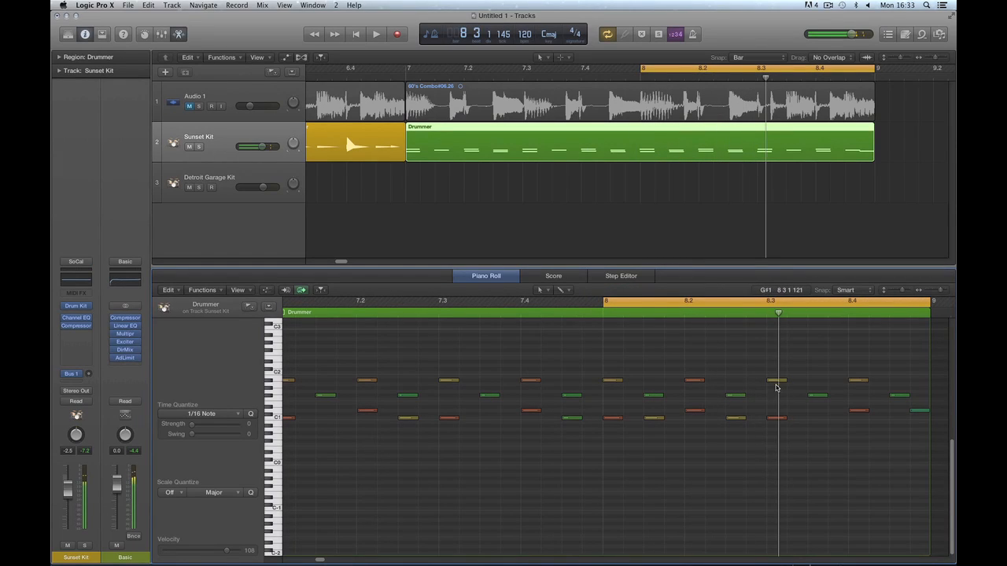
drag(776, 380, 755, 365)
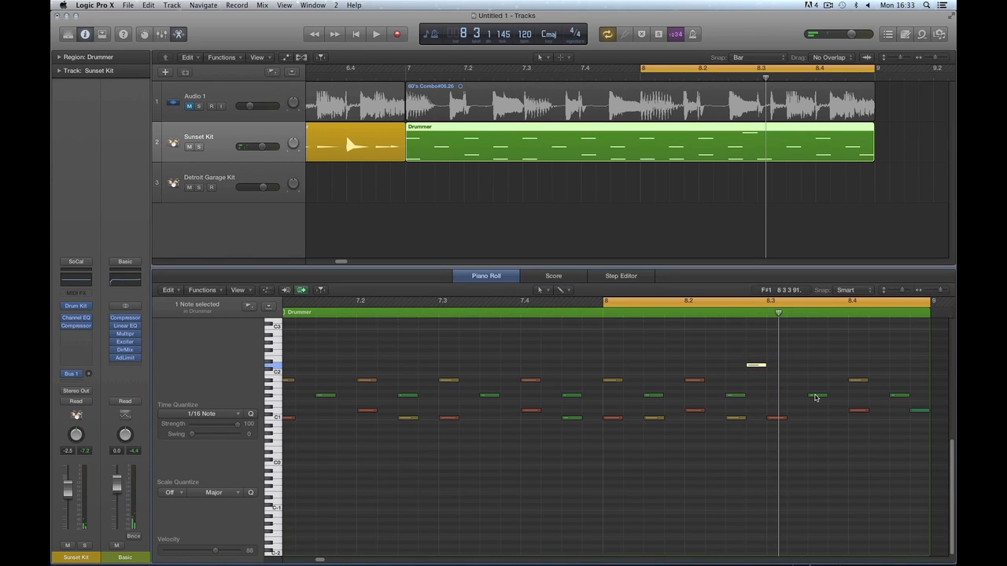
drag(858, 381, 797, 378)
key(space)
key(space)
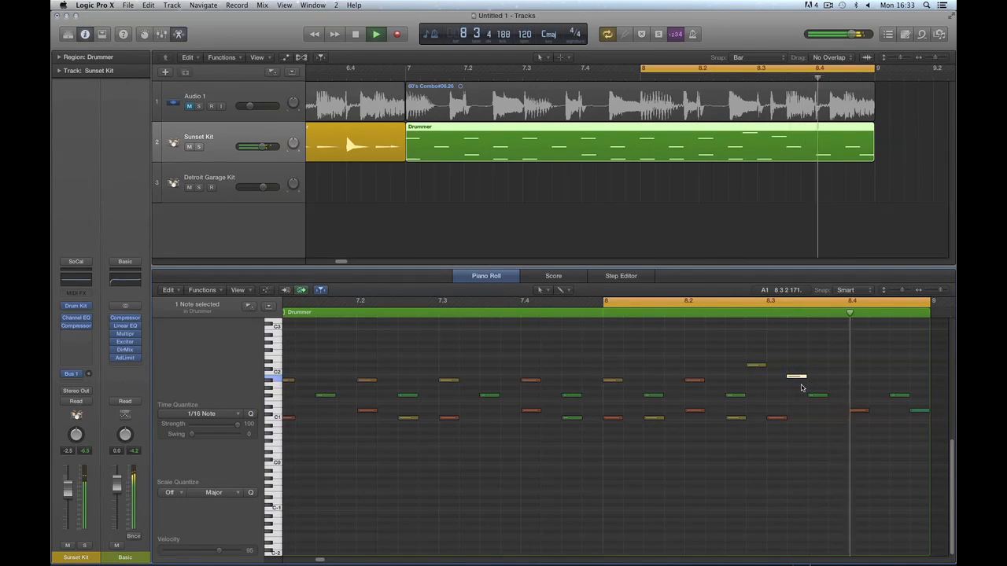
key(space)
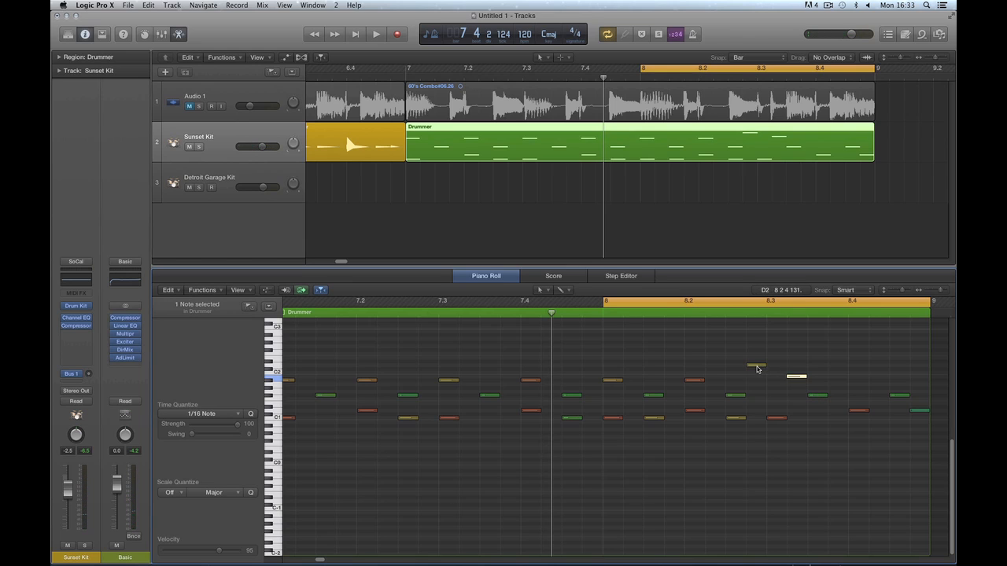
key(space)
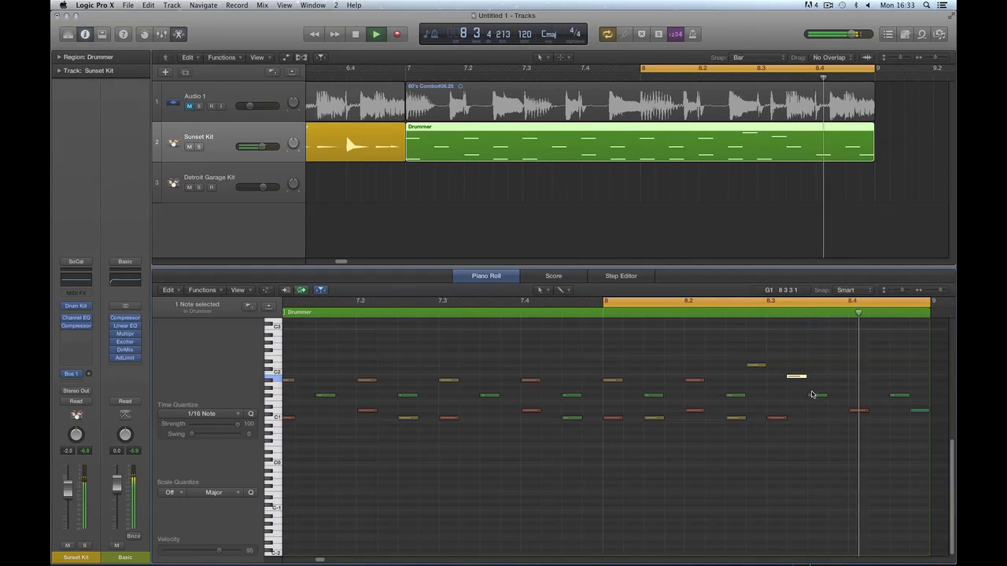
key(space)
Add a new note at about 8.3.3 and raise it from F#1 to G#1.
click(835, 395)
click(836, 396)
key(space)
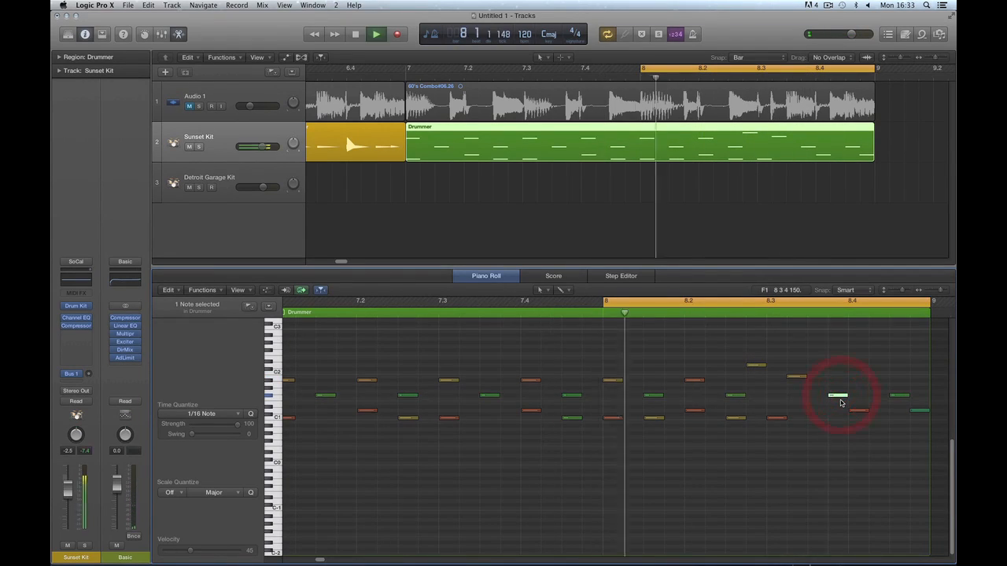
key(space)
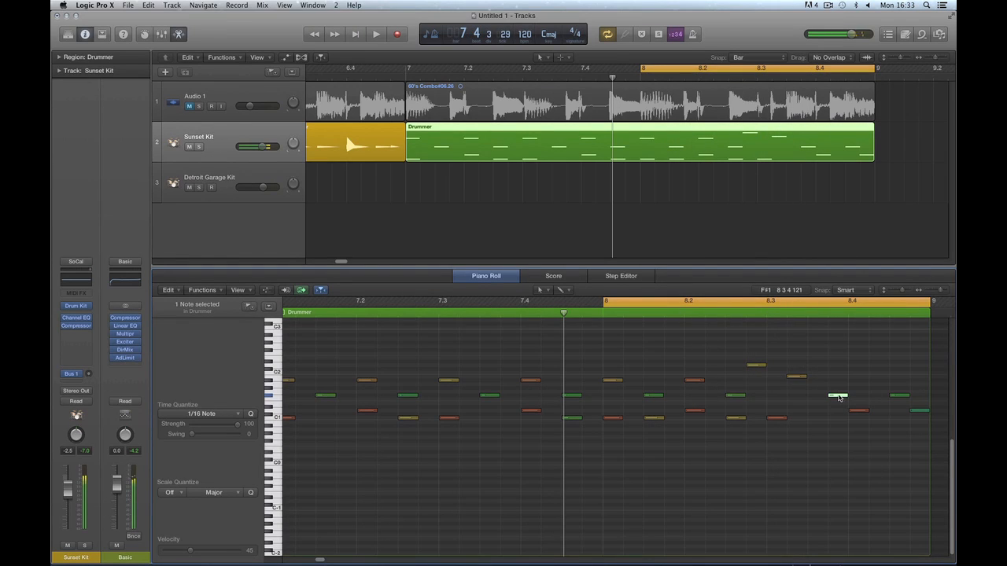
drag(839, 395, 832, 310)
key(t)
click(835, 512)
Nudge the new note later, then back near 8.3.4, auditioning each change.
key(t)
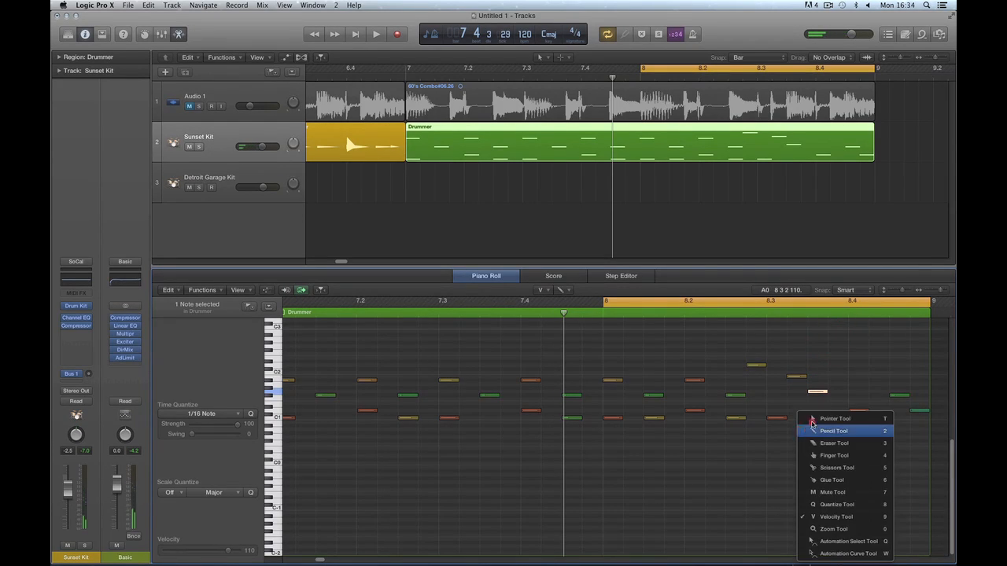
click(812, 418)
drag(818, 391, 833, 393)
key(space)
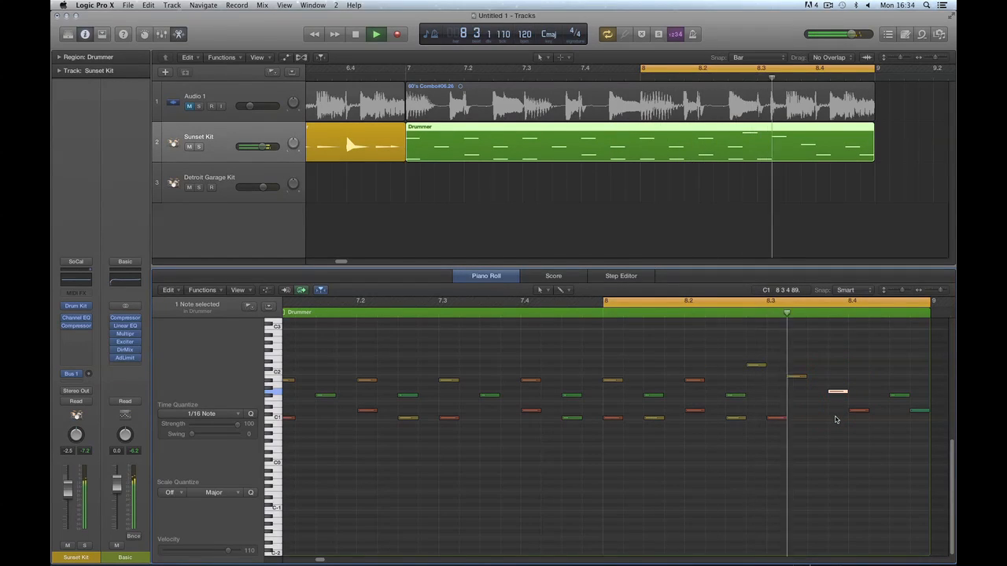
key(space)
drag(836, 392, 820, 391)
key(space)
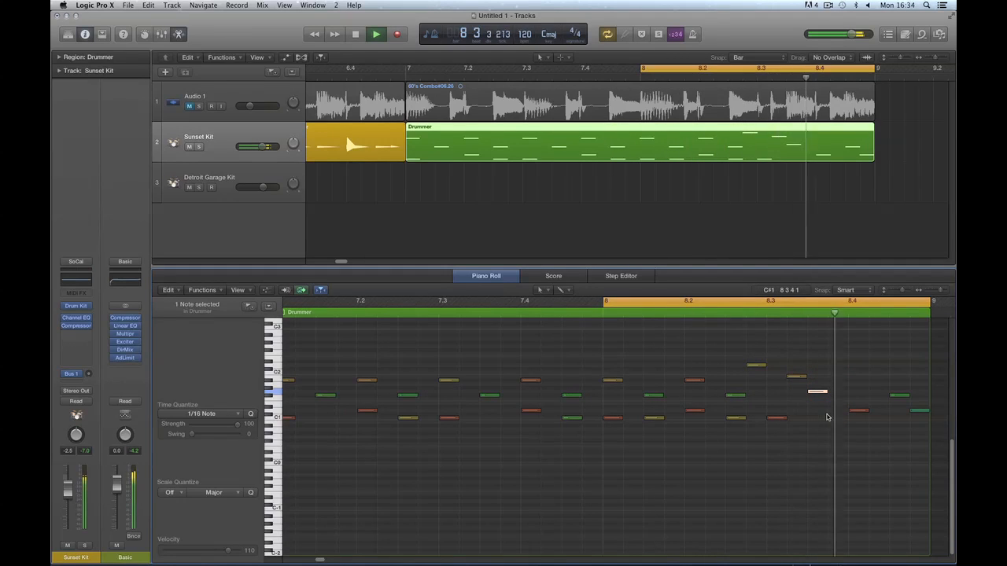
key(space)
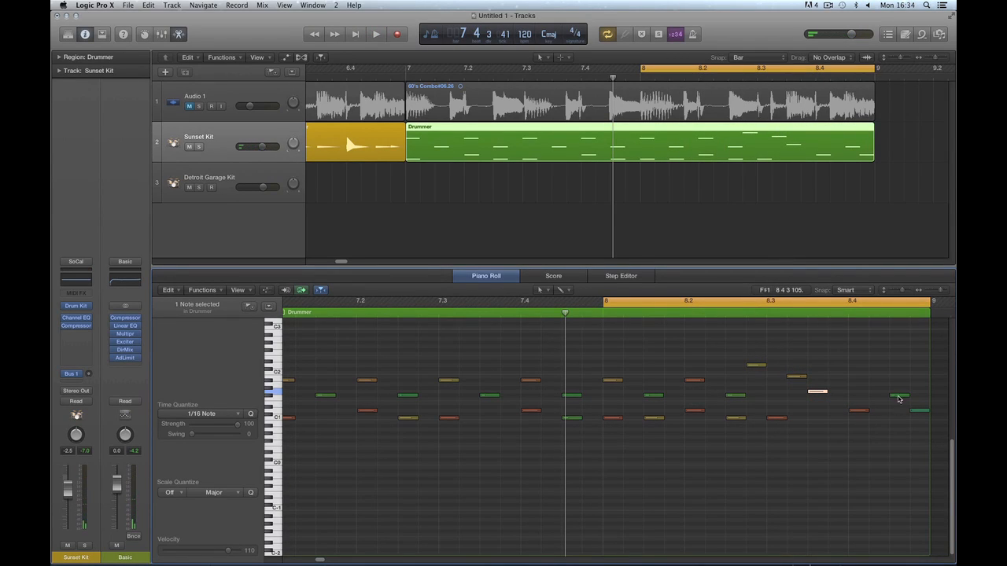
Move the red drum note down one row, raise the green note to C#2, and play the pattern.
drag(855, 415, 858, 423)
drag(899, 398, 875, 298)
right_click(818, 431)
click(845, 517)
right_click(855, 385)
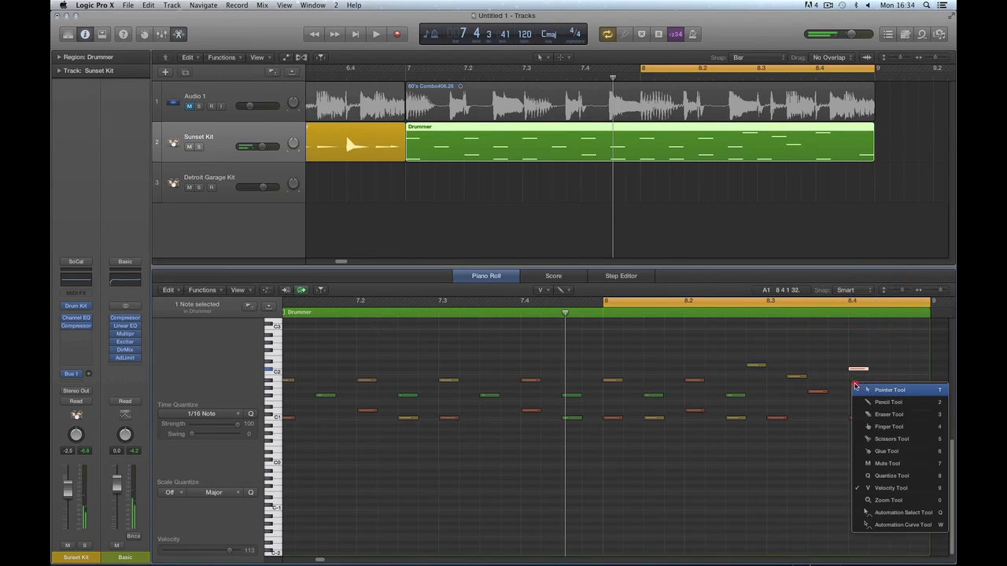
click(865, 390)
mouse_move(858, 369)
mouse_down()
mouse_move(858, 359)
mouse_move(858, 369)
mouse_up()
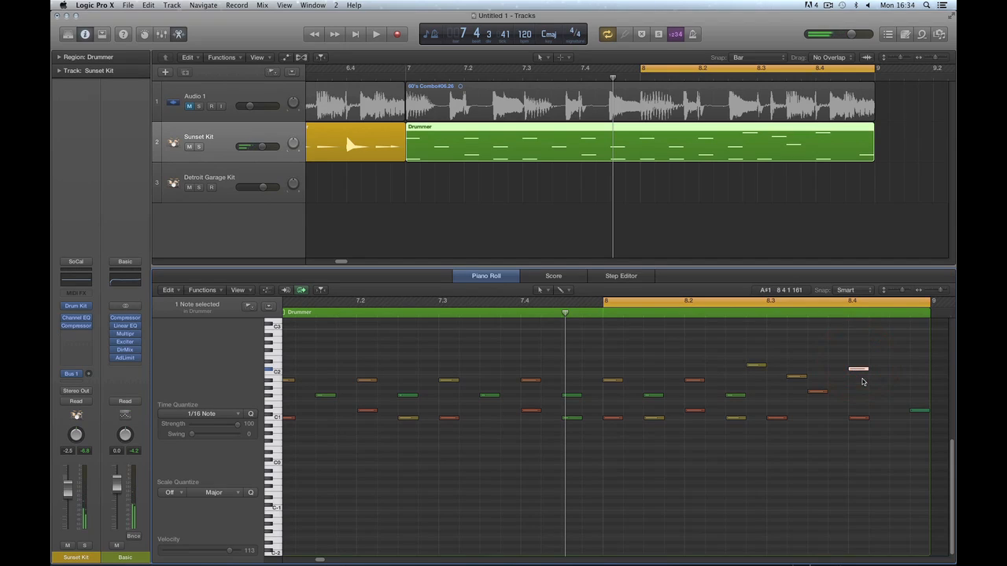
click(915, 412)
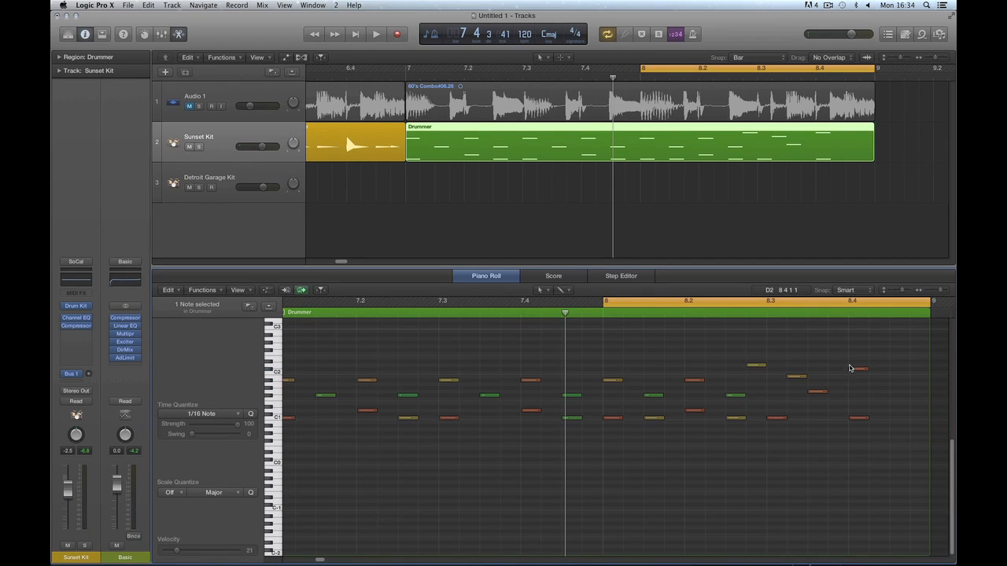
key(space)
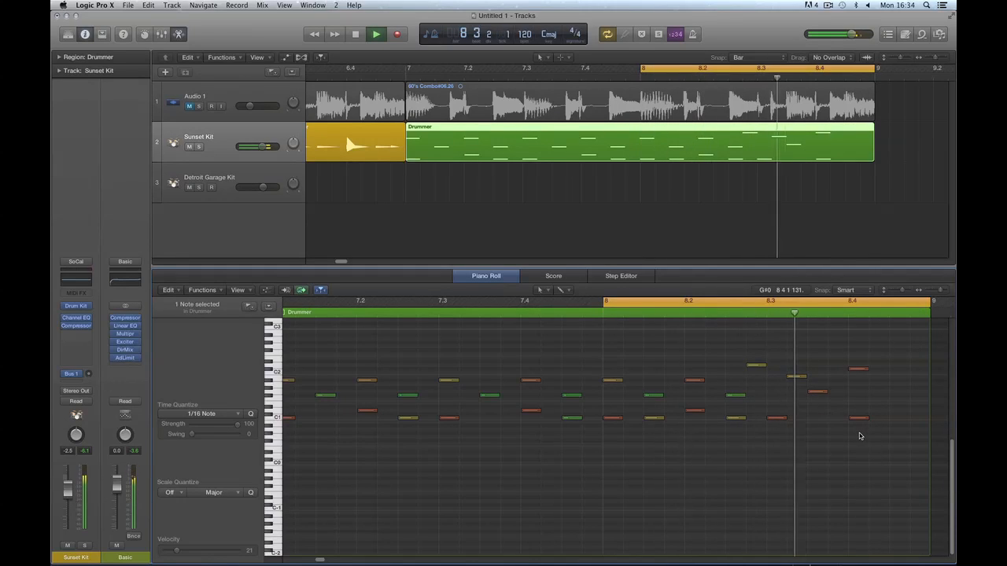
key(space)
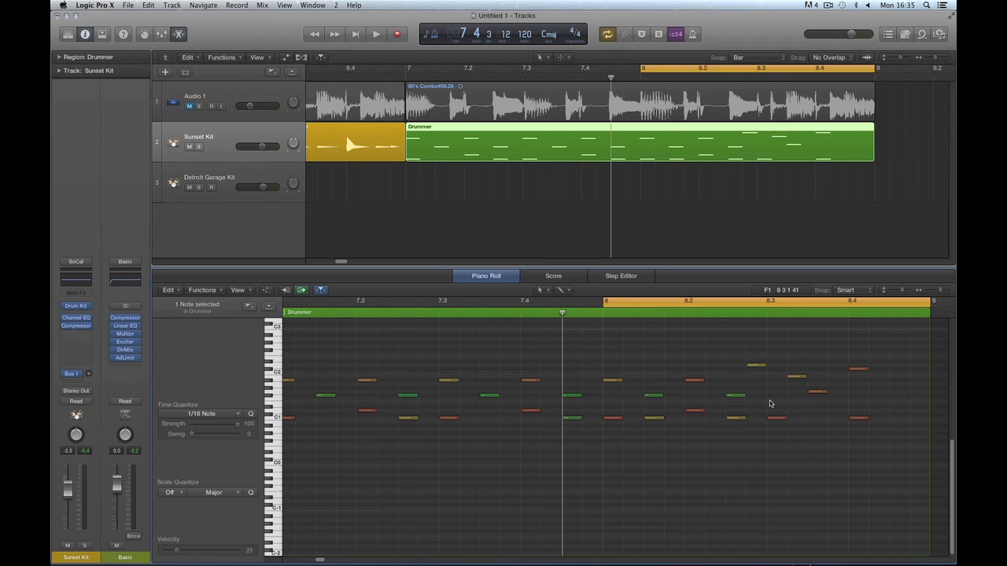
Show bars 3–13 and set the Sunset Kit left crash Dampen to about 78 % in Drum Kit Designer.
key(super+Left)
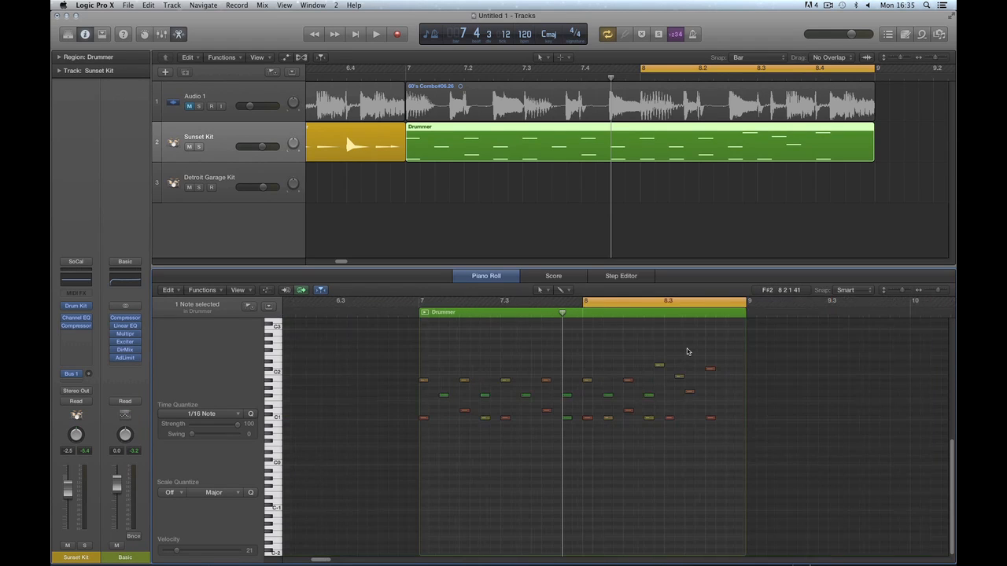
click(583, 59)
key(super+Left)
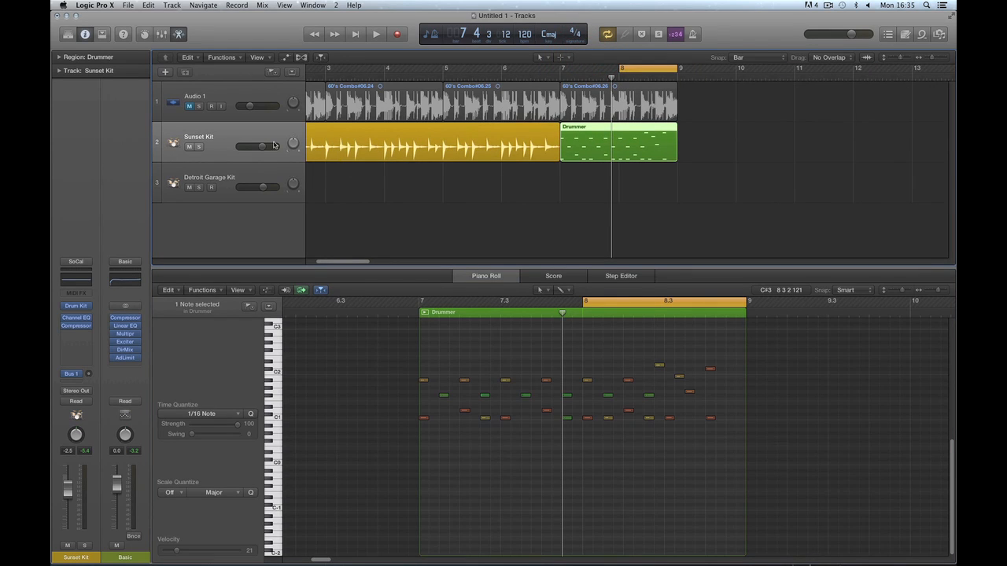
double_click(224, 149)
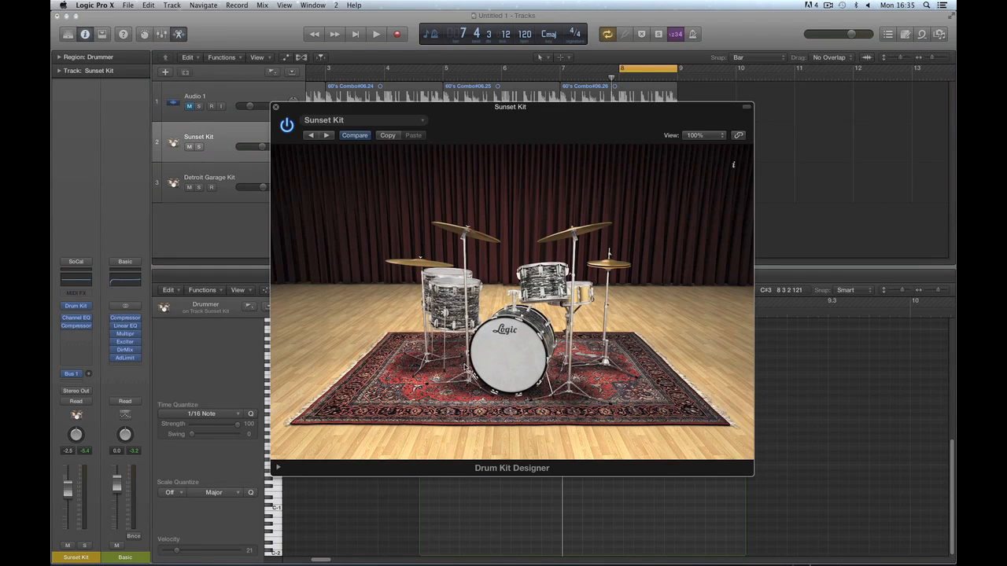
click(485, 234)
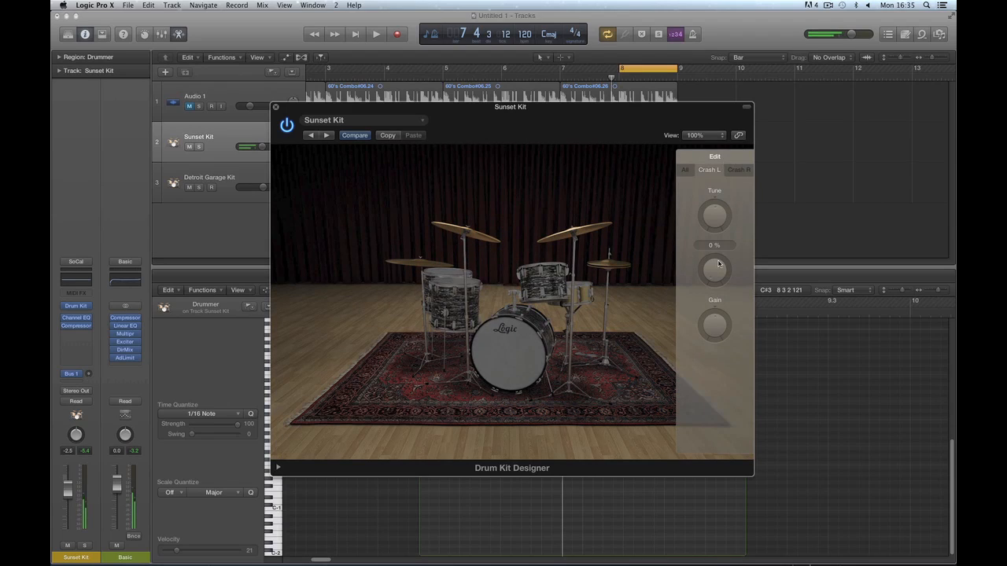
click(482, 234)
click(482, 234)
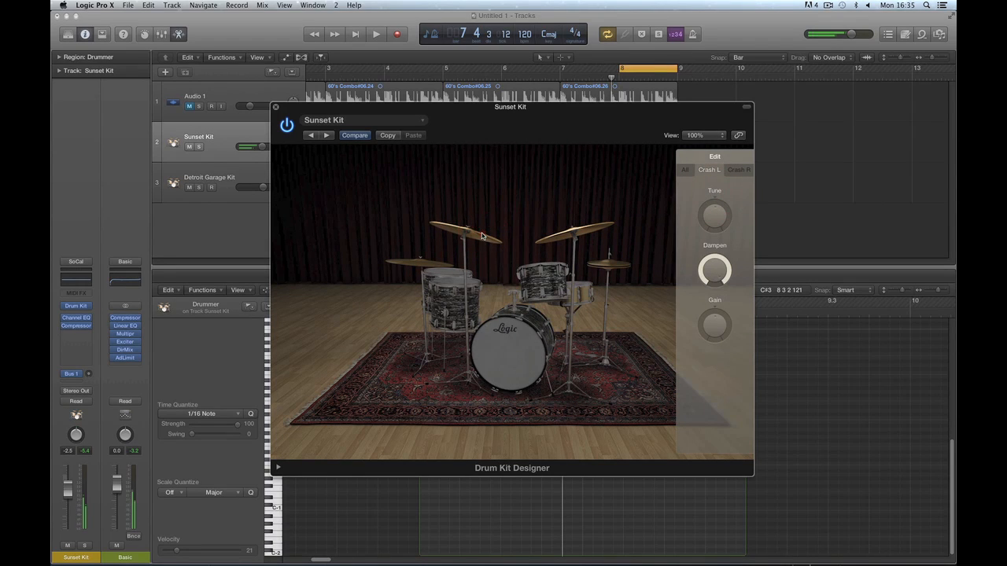
click(482, 234)
drag(711, 271, 712, 281)
click(486, 234)
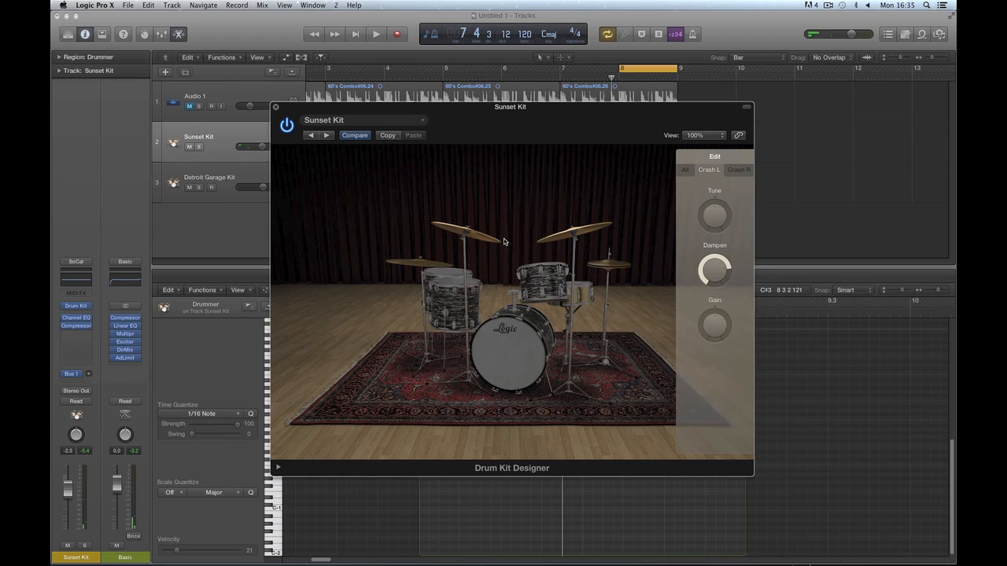
mouse_move(712, 271)
Close Drum Kit Designer and play the Drummer region to hear the dampened crash.
click(275, 108)
click(606, 128)
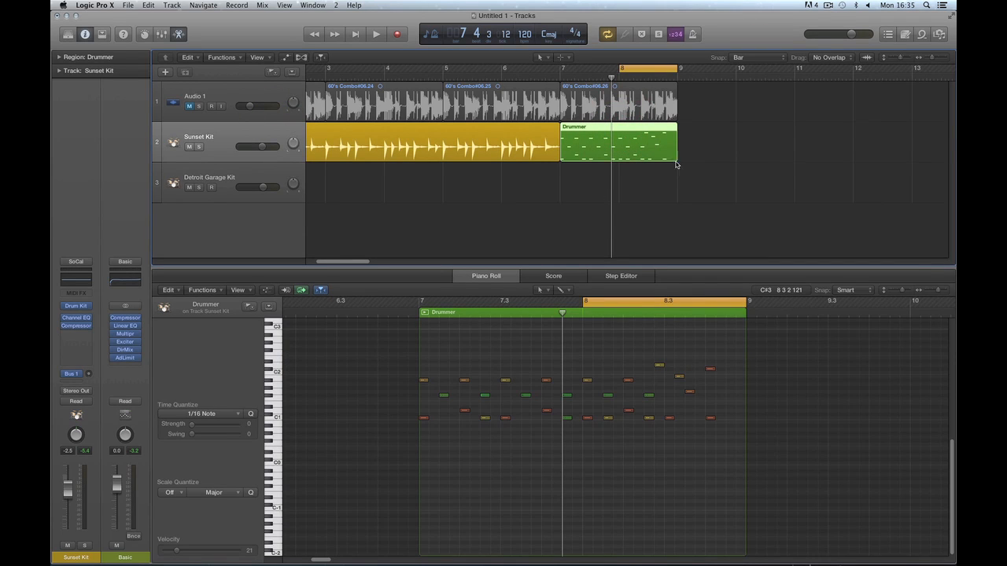
key(space)
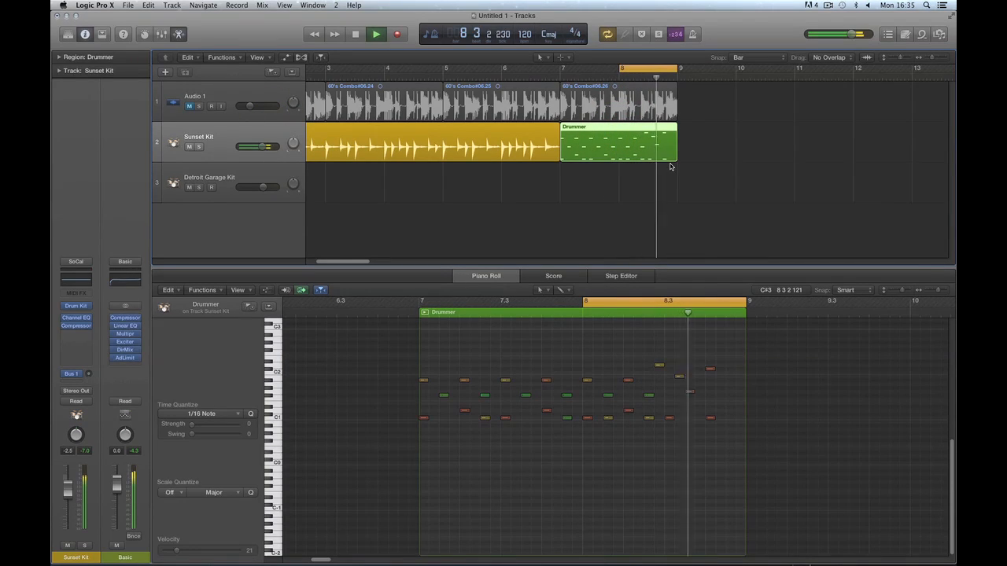
Show automation and set the Sunset Kit lane to 1 Drum Kit > Crash > Crash Dampen.
key(space)
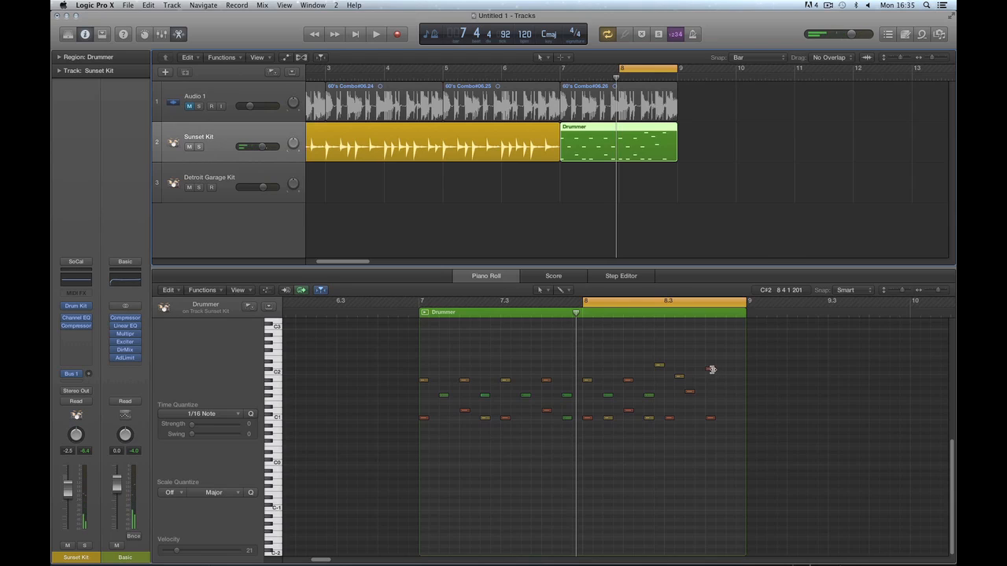
click(285, 59)
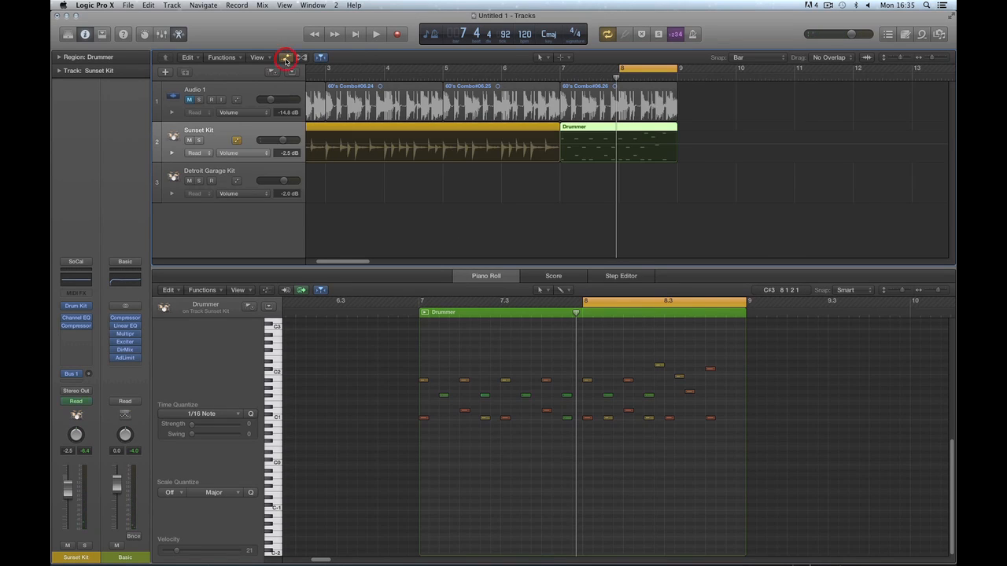
click(240, 153)
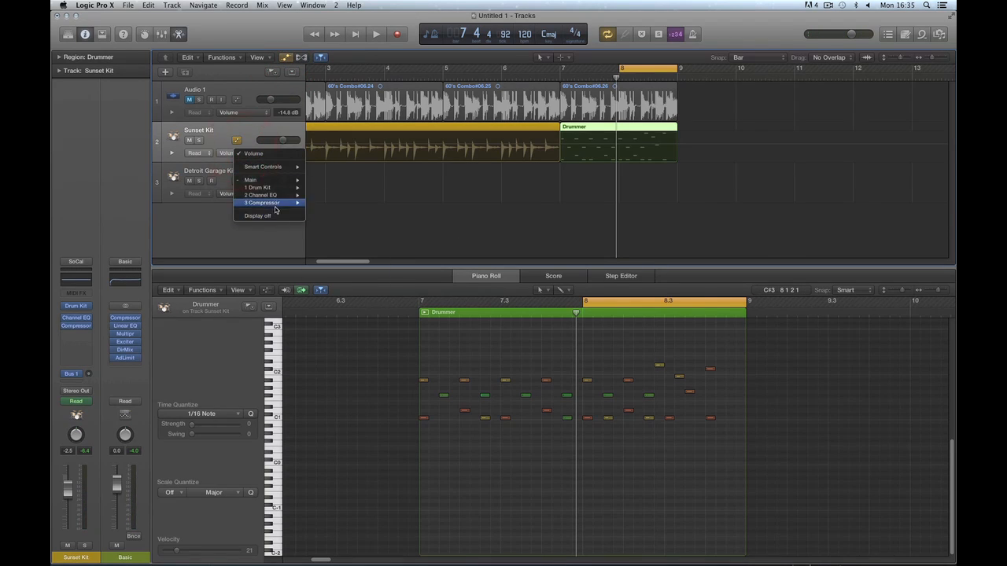
mouse_move(264, 189)
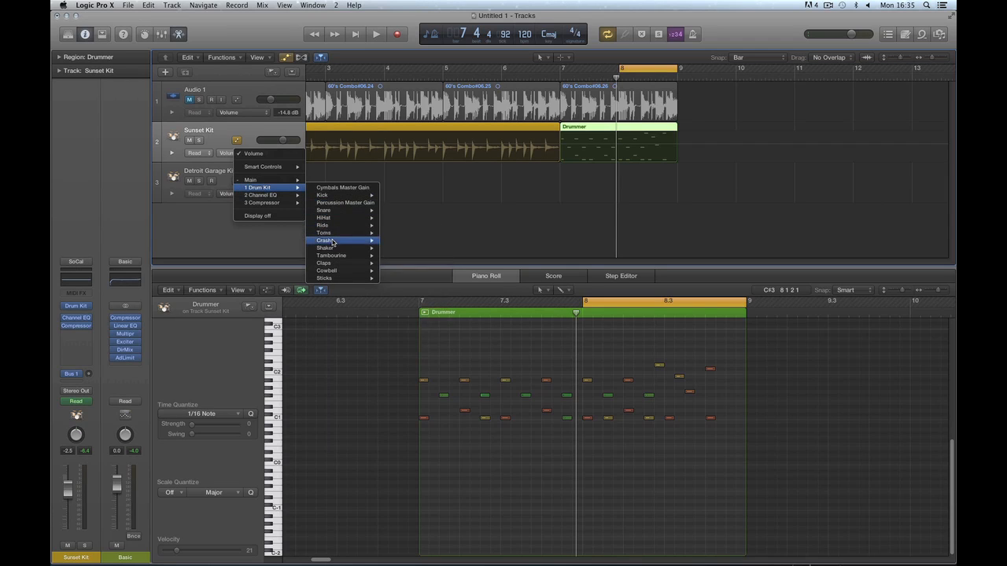
mouse_move(334, 240)
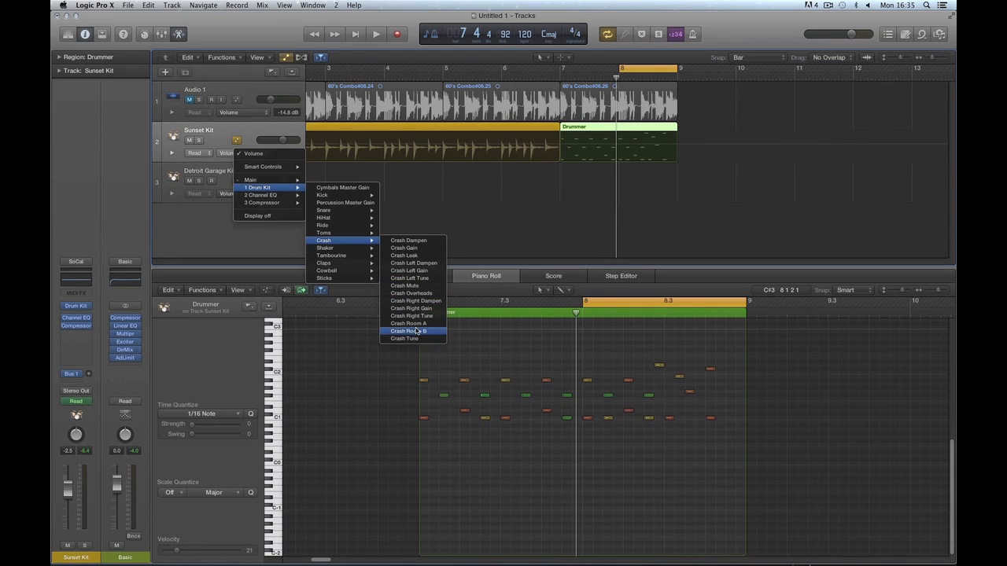
click(408, 240)
Add a Crash Dampen point inside the Drummer region at 86 % and audition it.
click(623, 162)
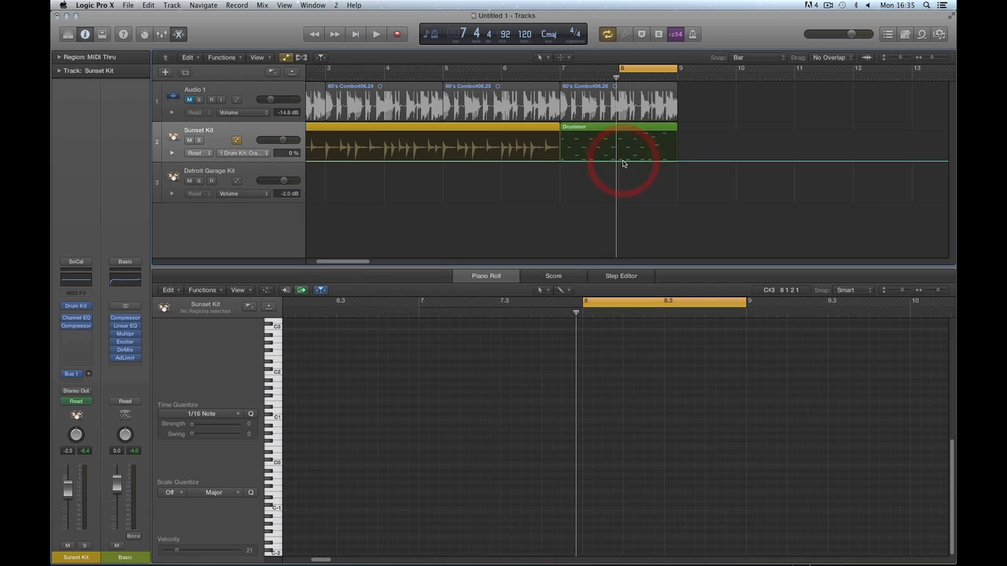
click(626, 161)
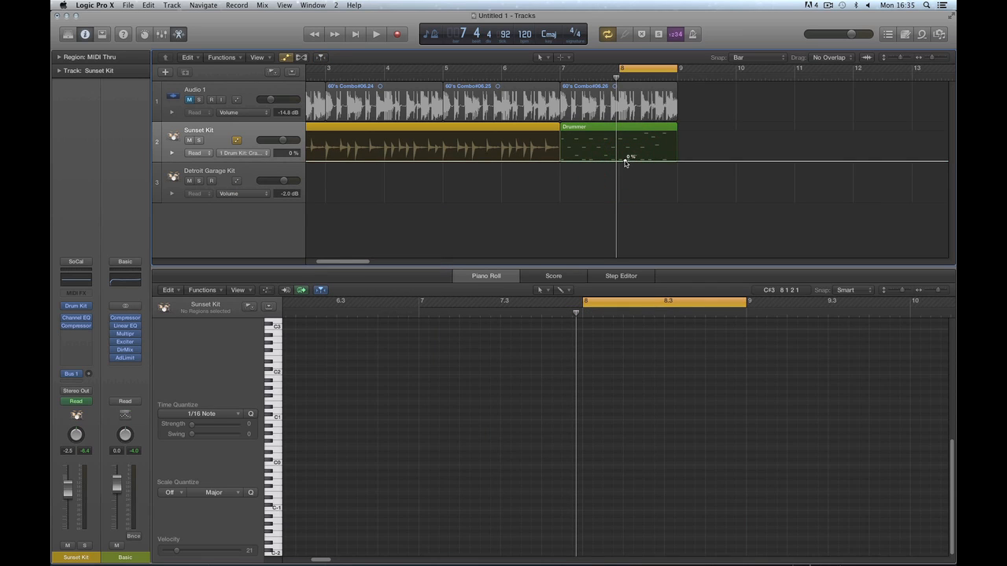
drag(625, 161, 640, 136)
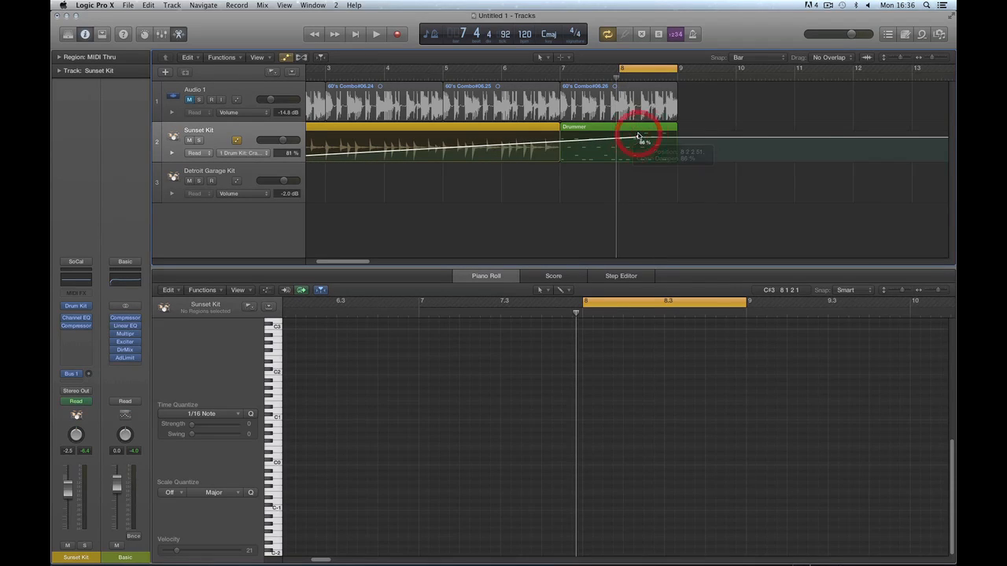
key(space)
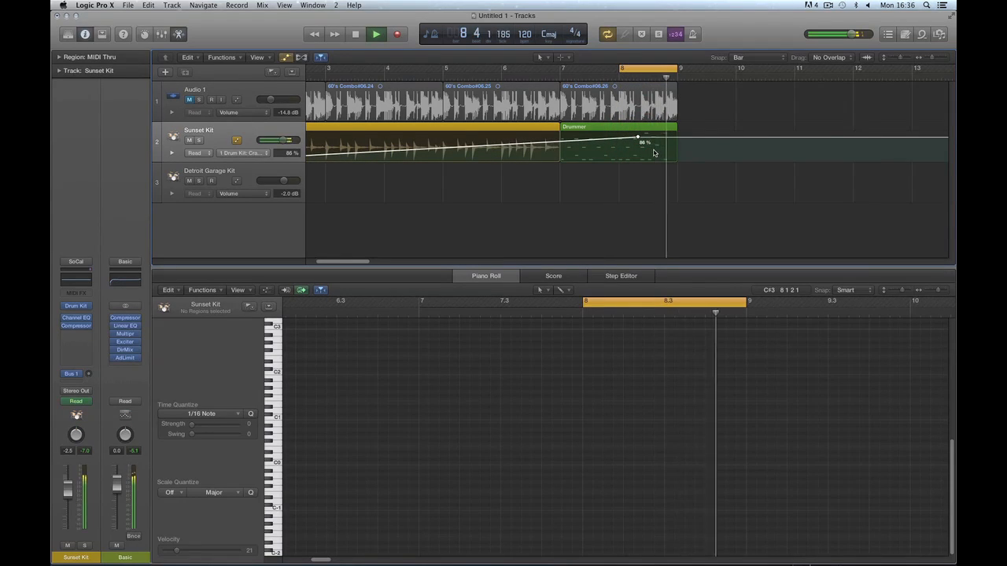
key(space)
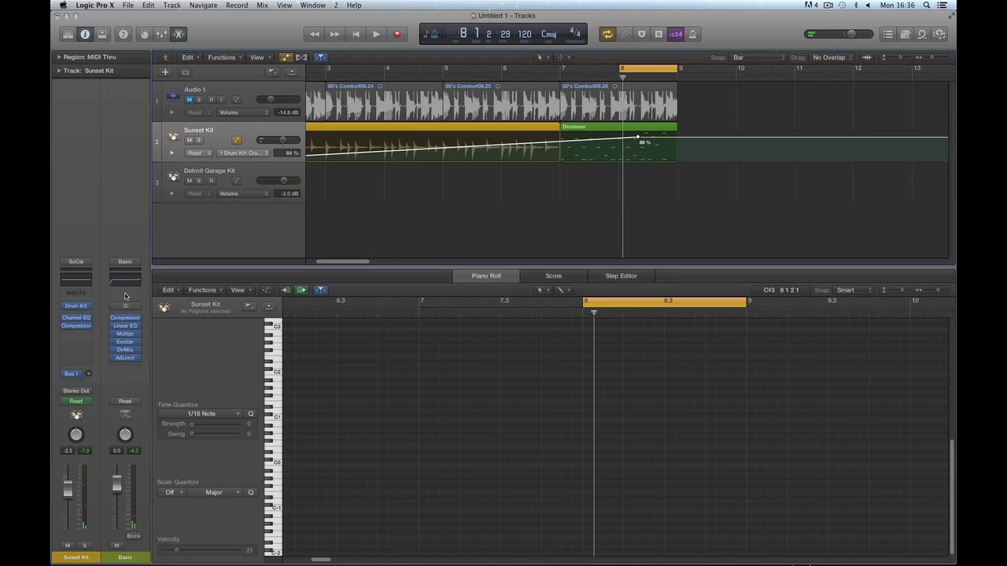
Check the crash dampen and gain values in Drum Kit Designer, then lower the point to 0 %.
click(76, 307)
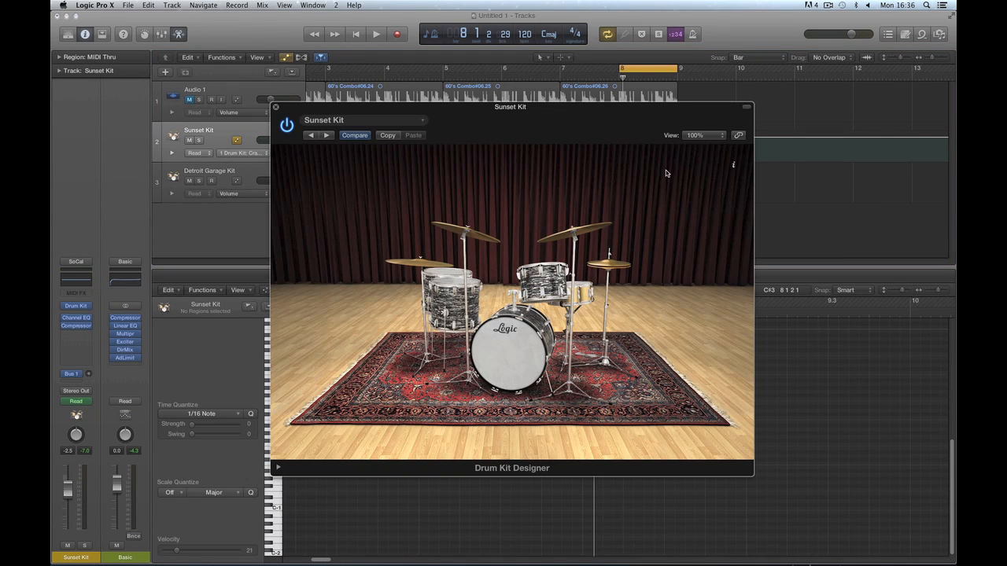
click(571, 228)
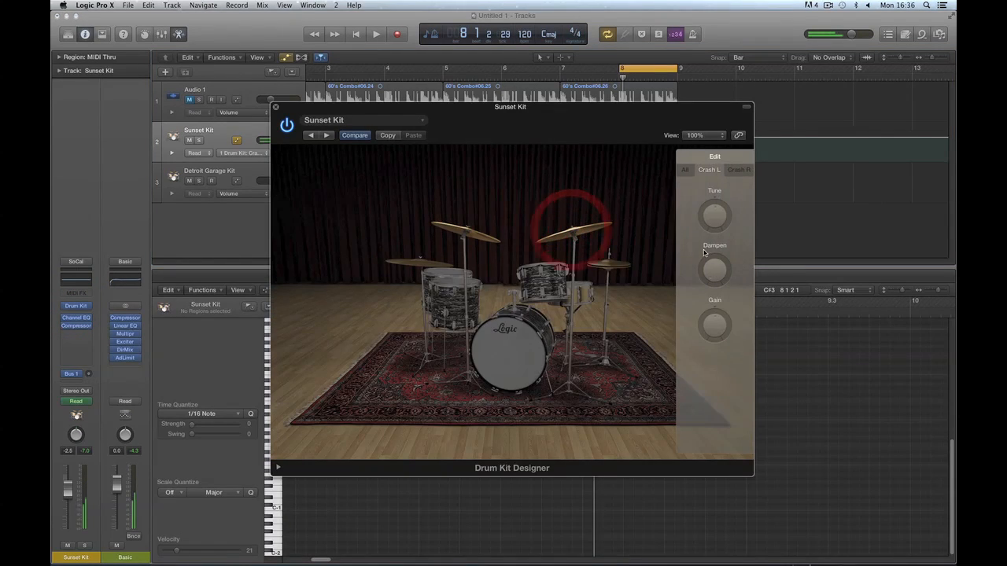
click(685, 171)
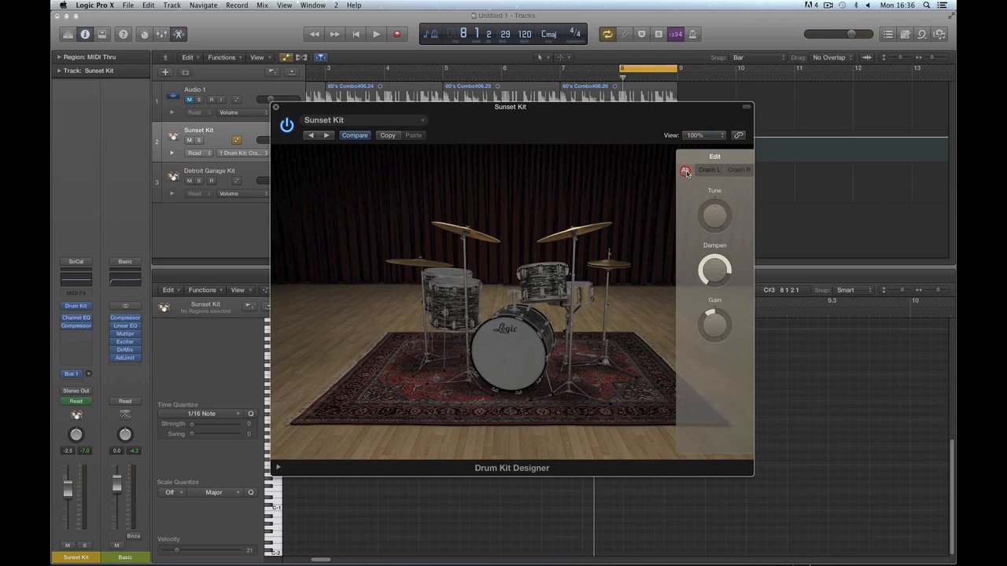
click(713, 271)
click(714, 325)
click(275, 108)
key(space)
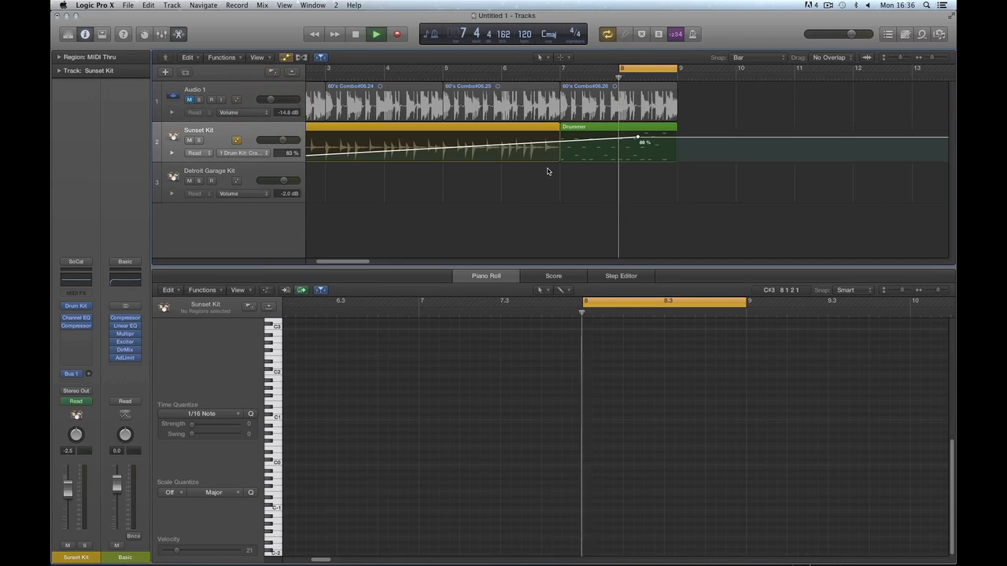
key(space)
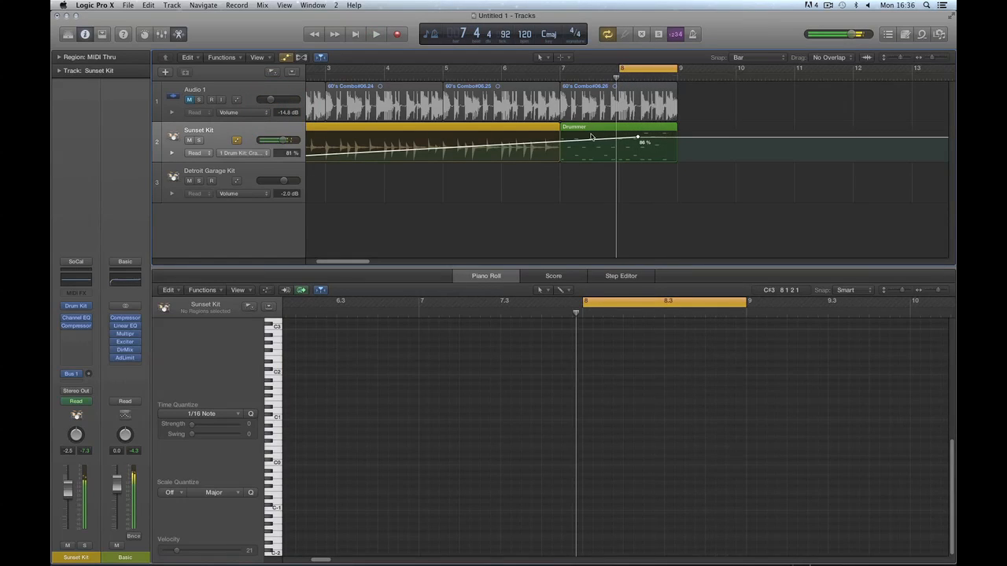
drag(637, 140, 637, 162)
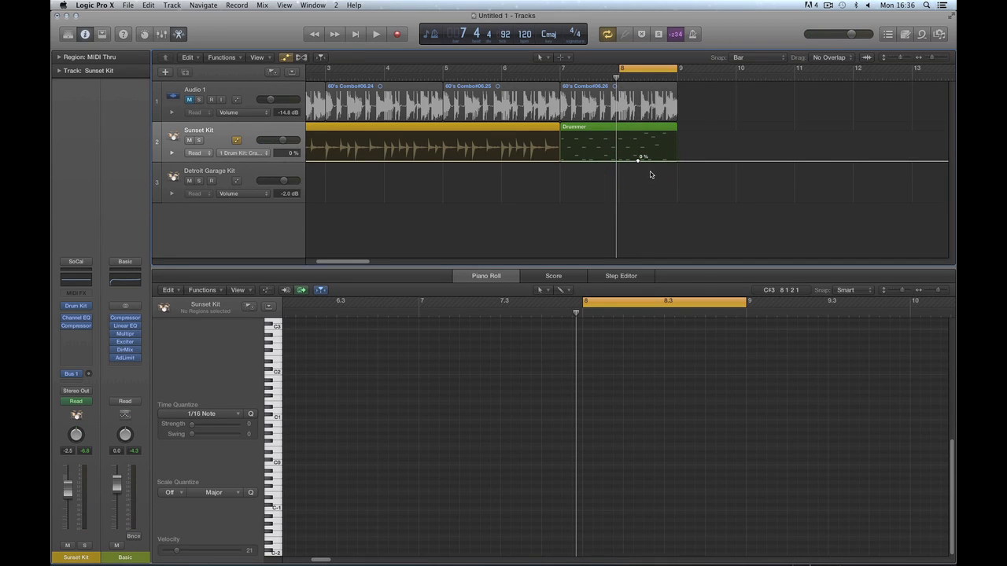
Raise the automation point into a ramp and add a later point back at 0 %.
key(space)
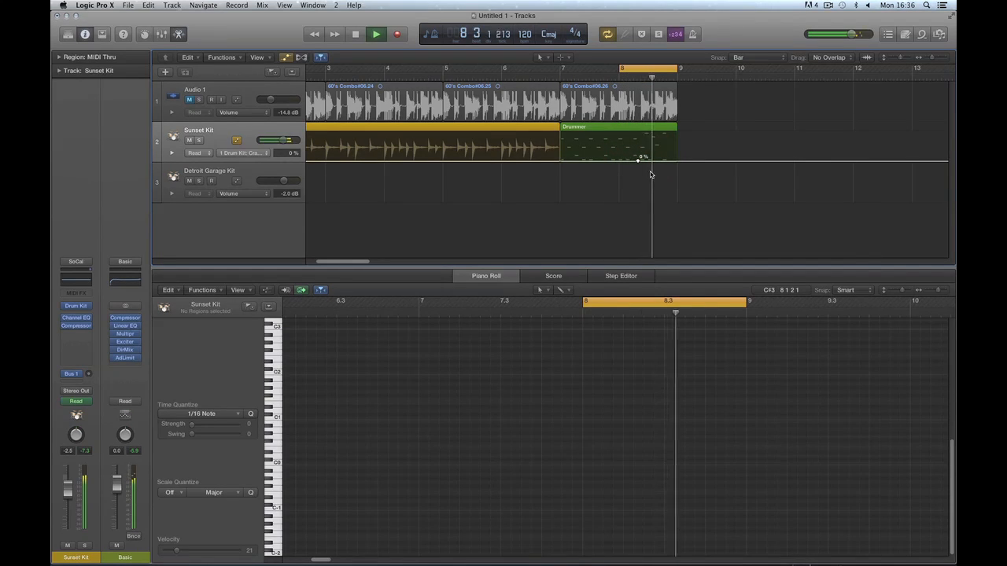
key(space)
drag(639, 162, 658, 135)
click(671, 136)
mouse_move(668, 141)
mouse_down()
mouse_move(669, 172)
mouse_move(665, 140)
mouse_up()
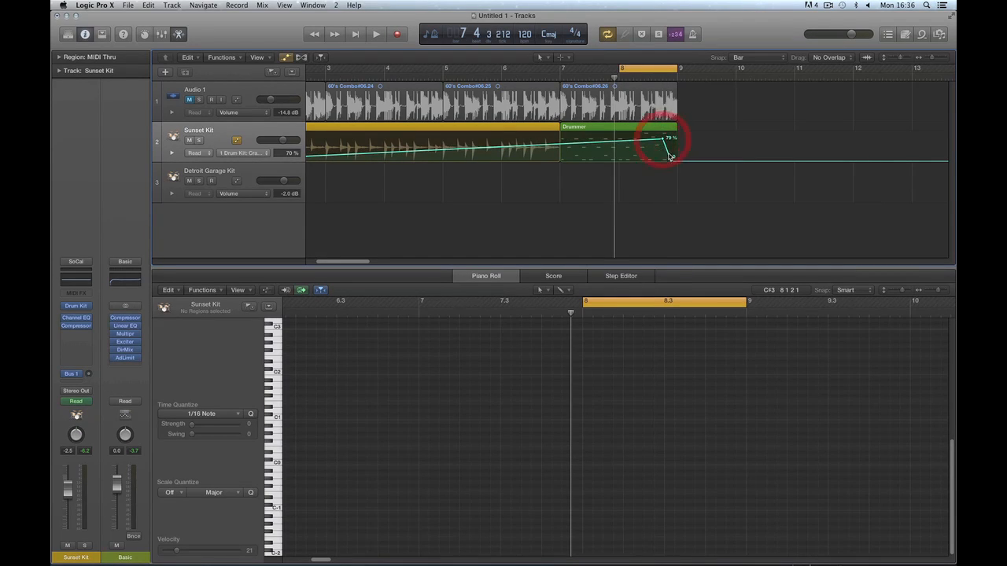
click(672, 163)
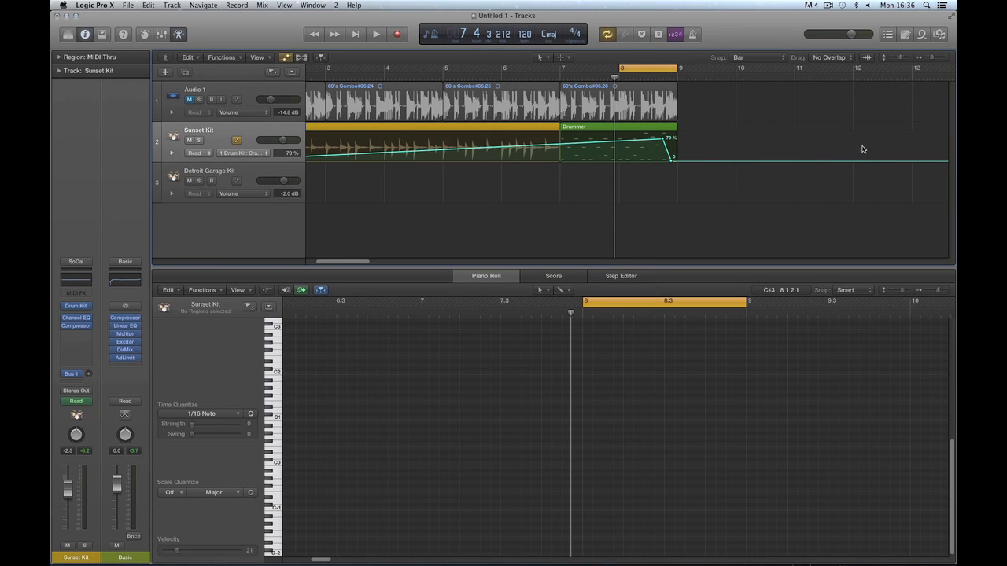
Add another Crash Dampen point set to about 78 % and audition the end of bar 8.
click(635, 143)
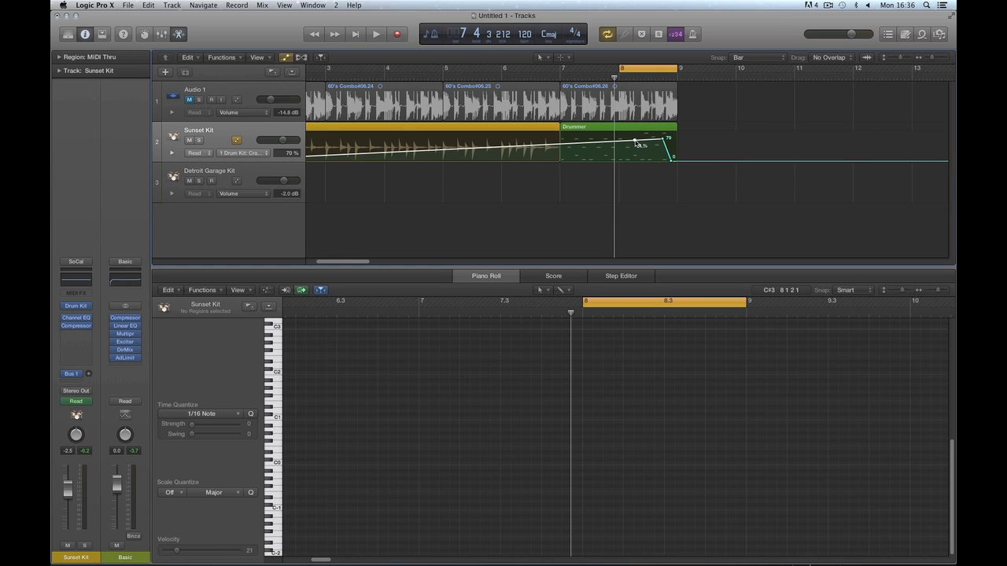
drag(635, 143, 638, 173)
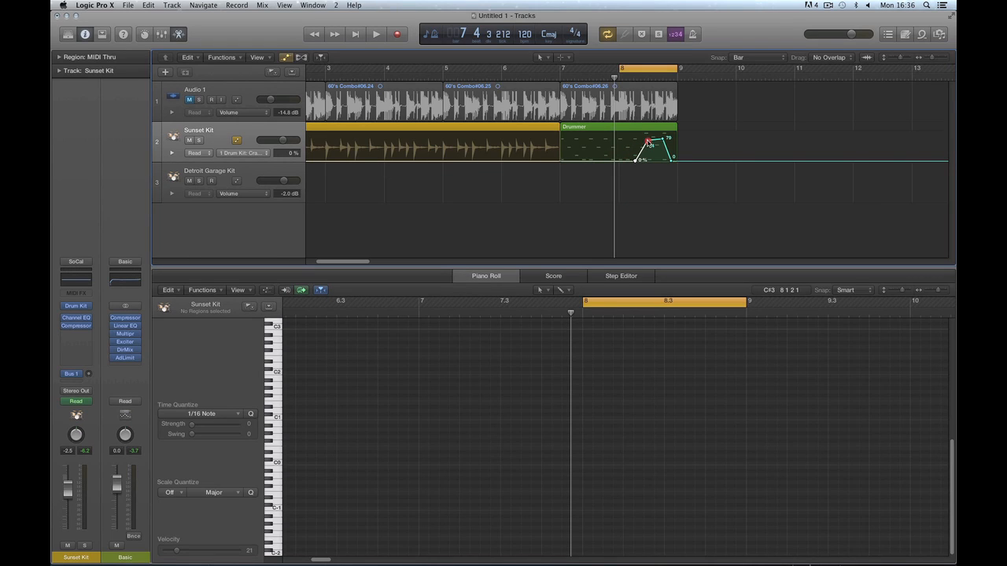
drag(648, 142, 648, 140)
key(space)
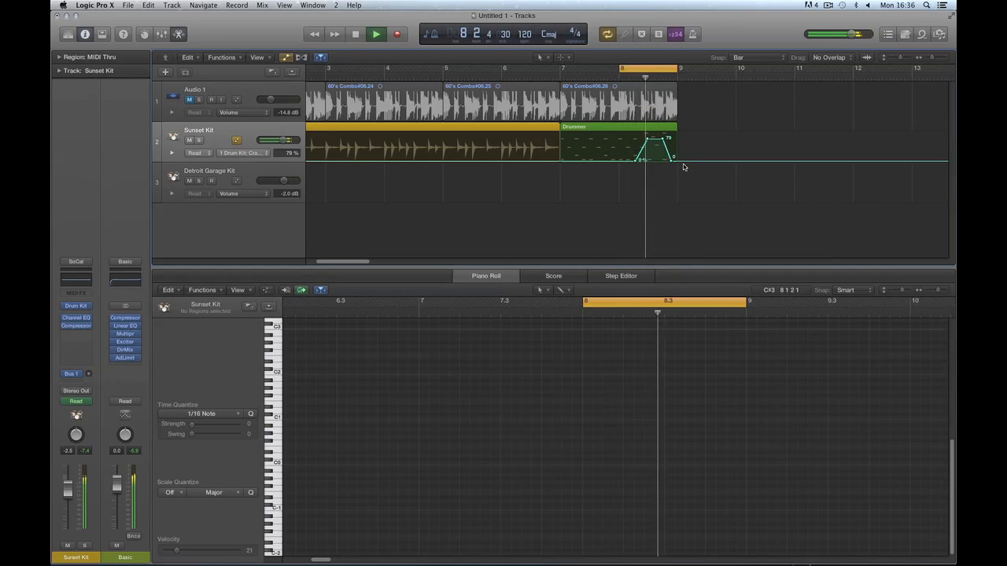
key(space)
Shift the two ramp points slightly later, listen, and zoom out to bars 1–41.
shift+click(647, 140)
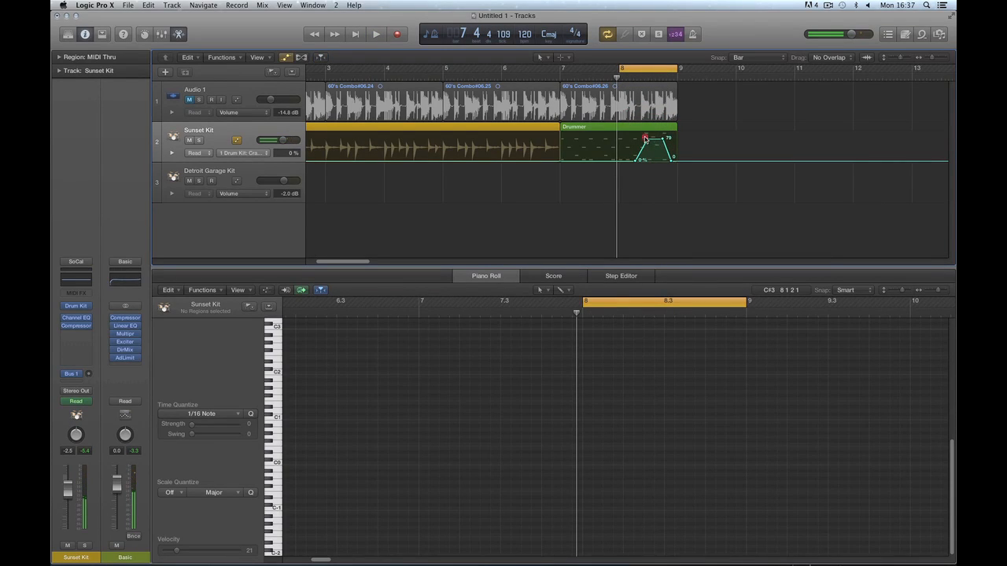
shift+click(663, 140)
drag(664, 141, 670, 139)
key(space)
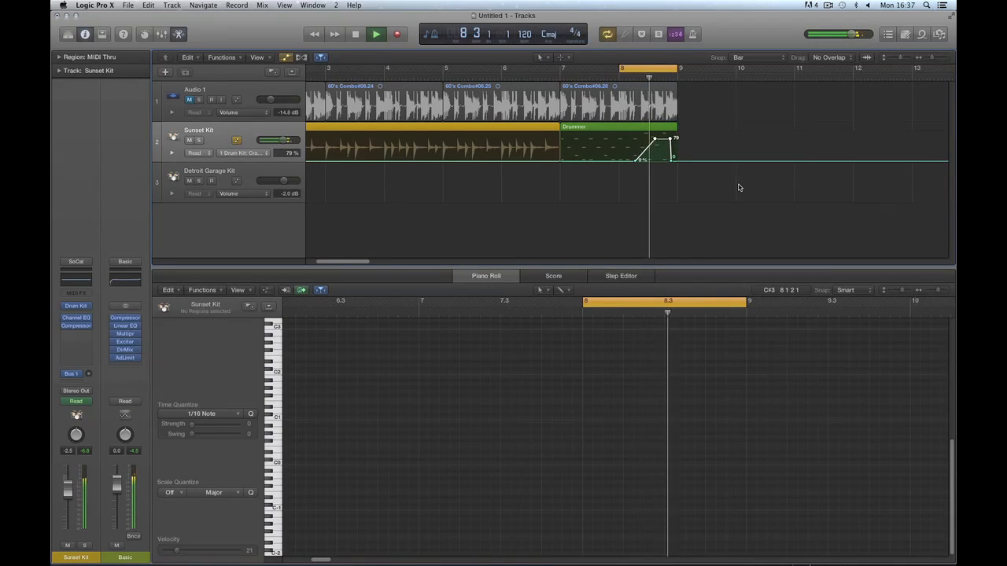
key(space)
click(647, 191)
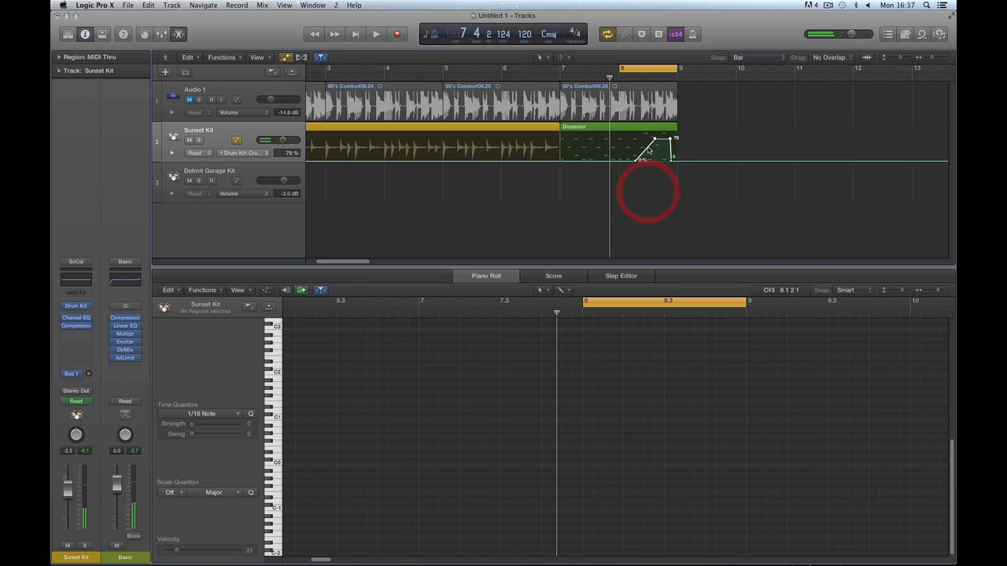
key(super+Left)
key(super+Left)
key(super+Left)
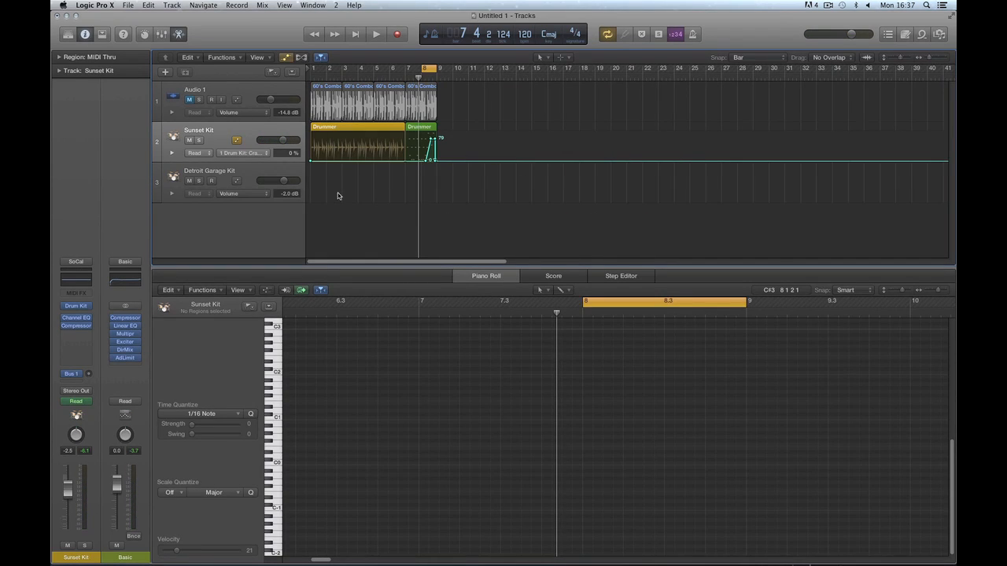
Draw Drummer regions at bars 9 and 17 with the Pencil tool, then move the last to bar 18.
key(t)
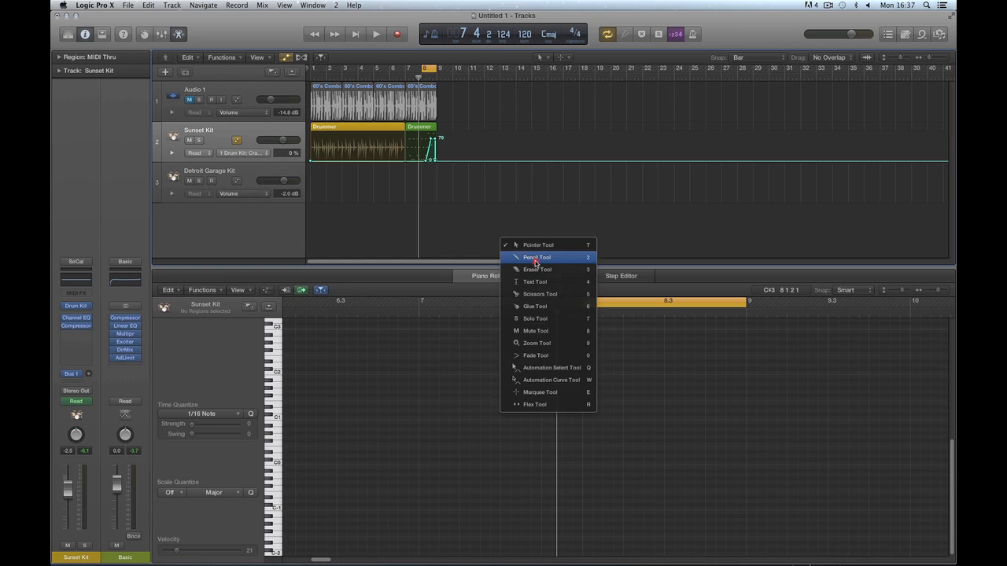
click(535, 259)
click(446, 132)
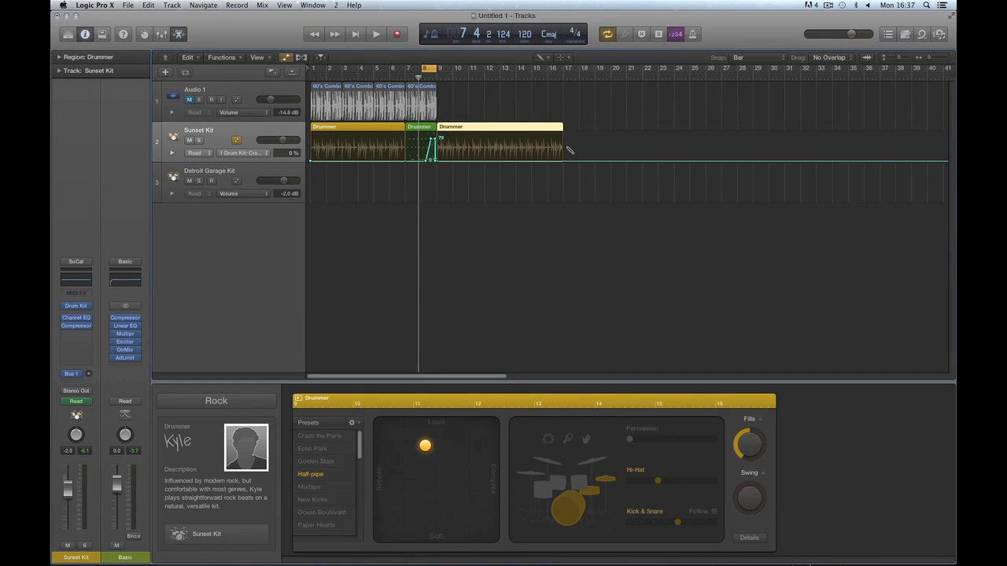
click(571, 129)
key(t)
click(567, 264)
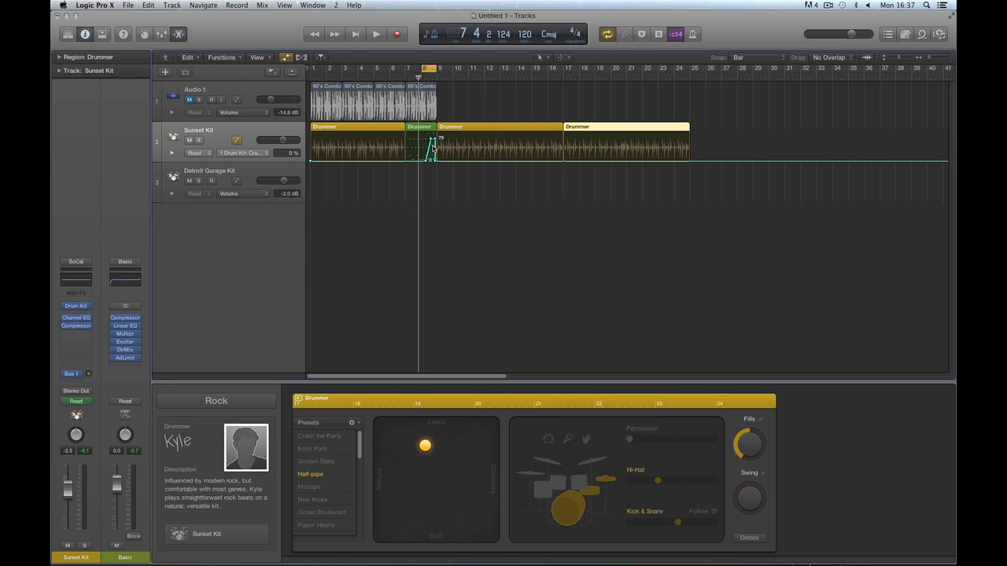
drag(586, 129, 604, 129)
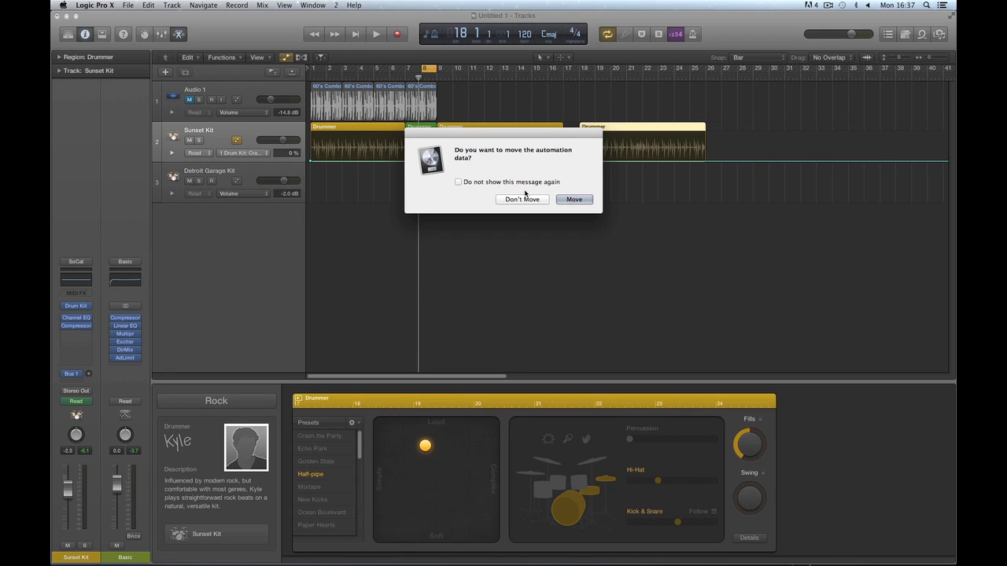
Erase the moved region with its automation and remove the stray points at bars 18 and 26.
click(564, 201)
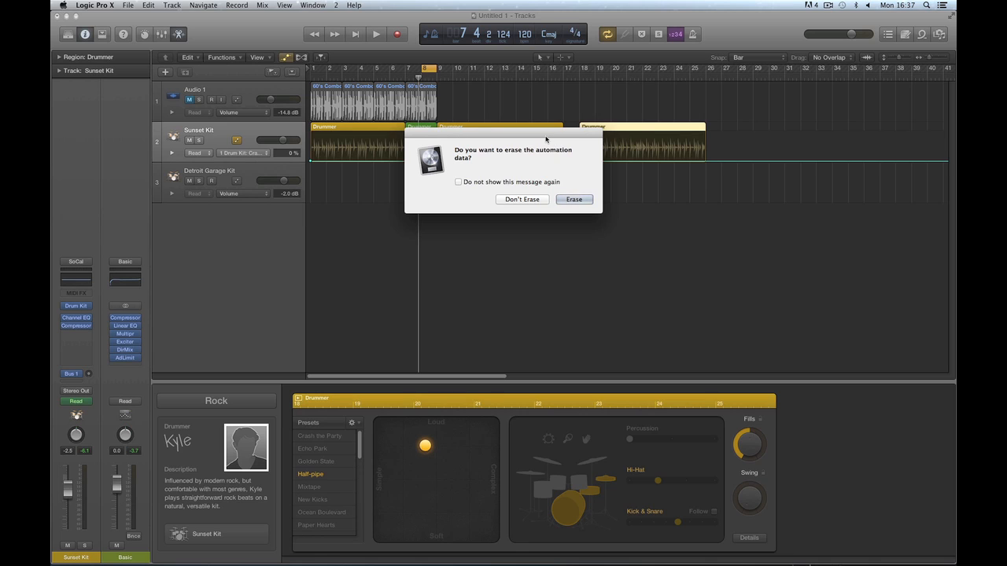
drag(545, 132, 591, 226)
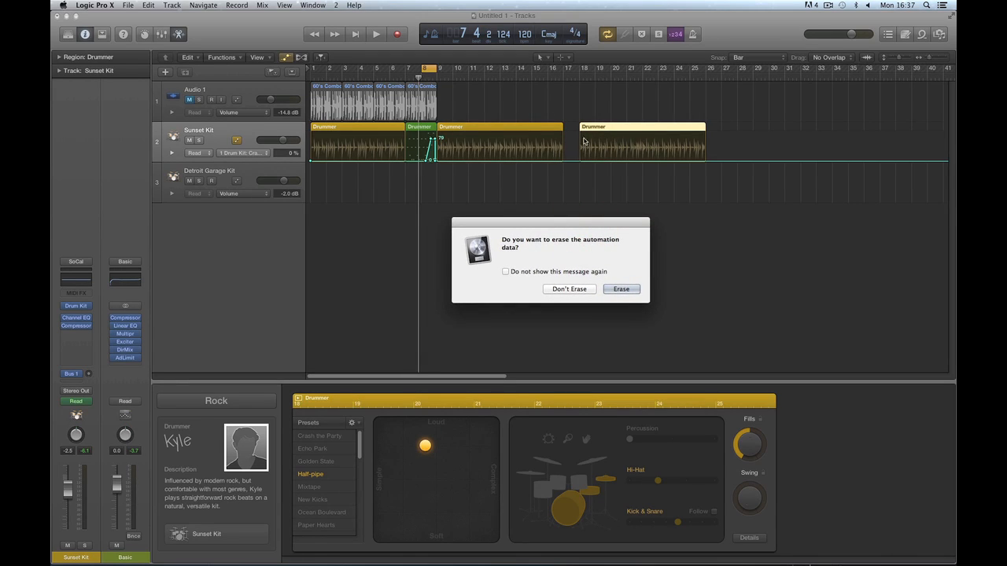
click(618, 290)
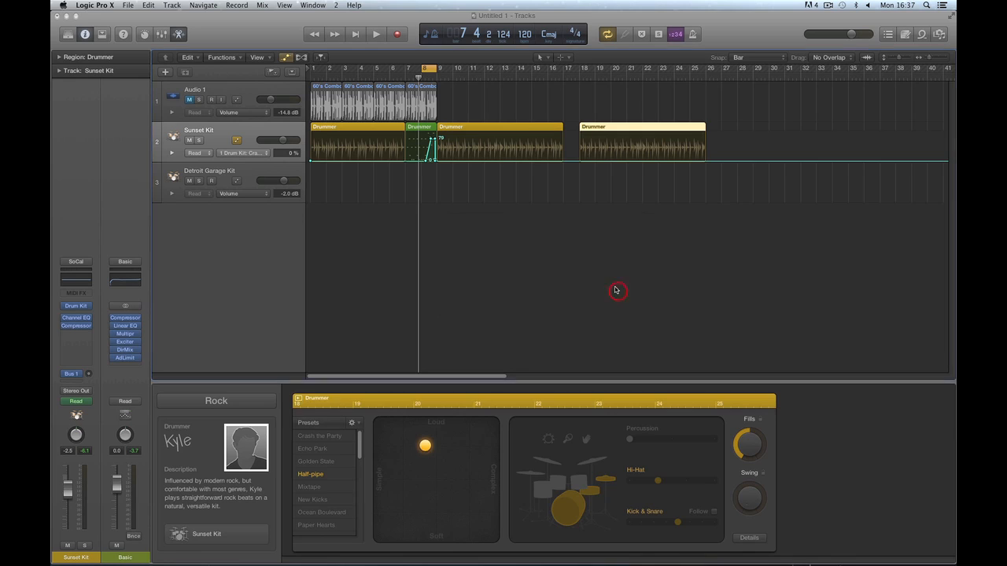
click(706, 162)
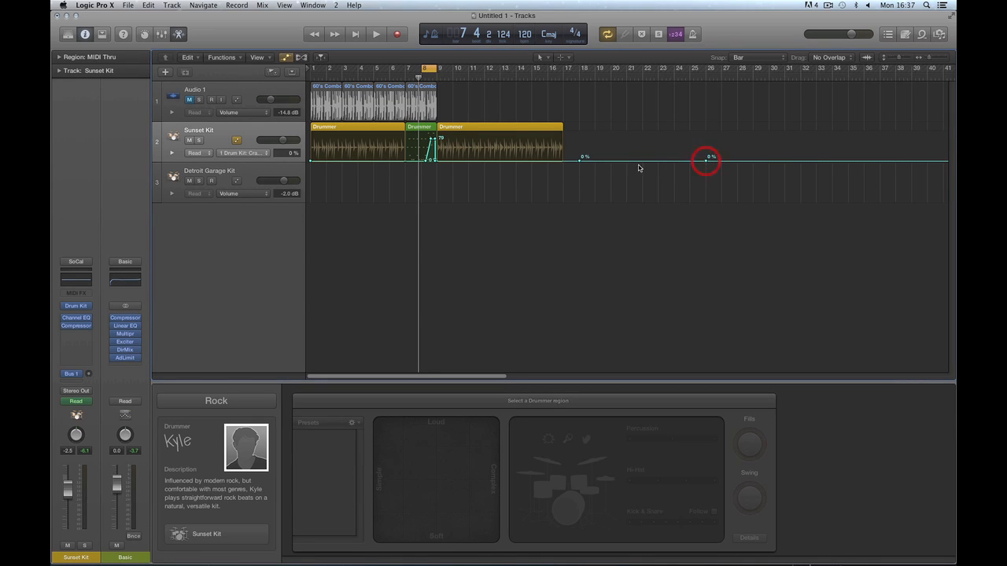
click(580, 162)
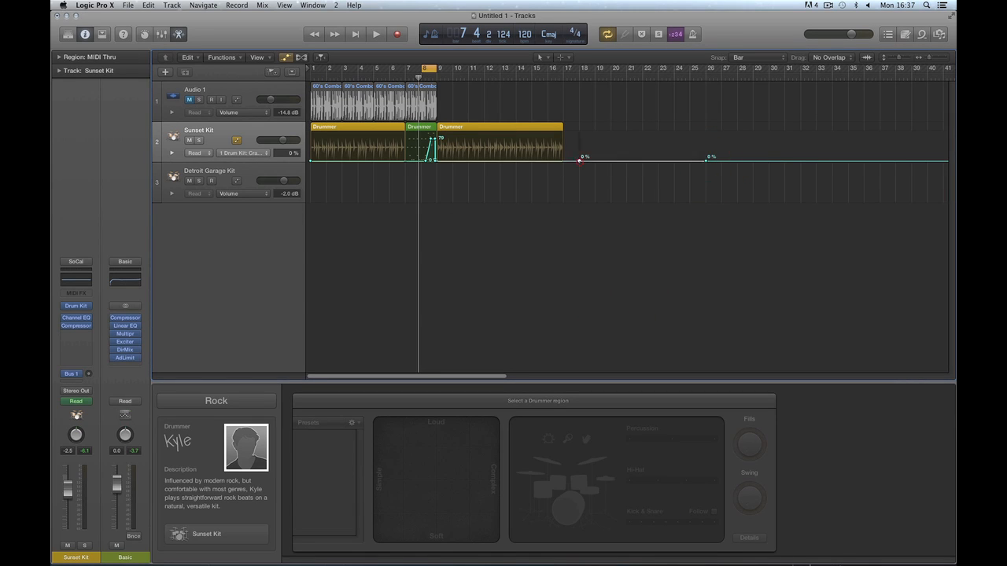
click(707, 161)
click(709, 163)
Delete the third Drummer region with its automation and remove the leftover 0 % point.
click(459, 128)
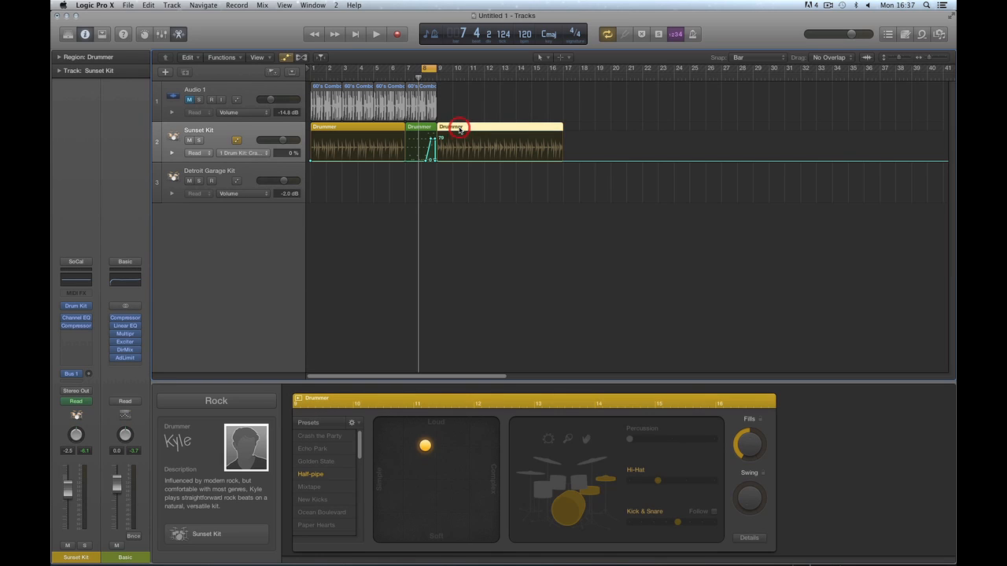
key(Delete)
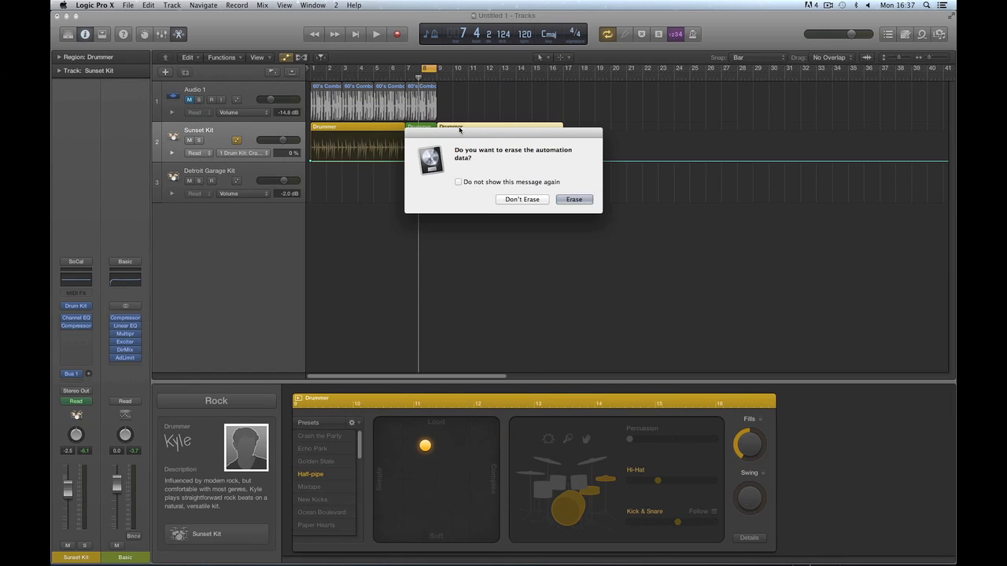
click(574, 200)
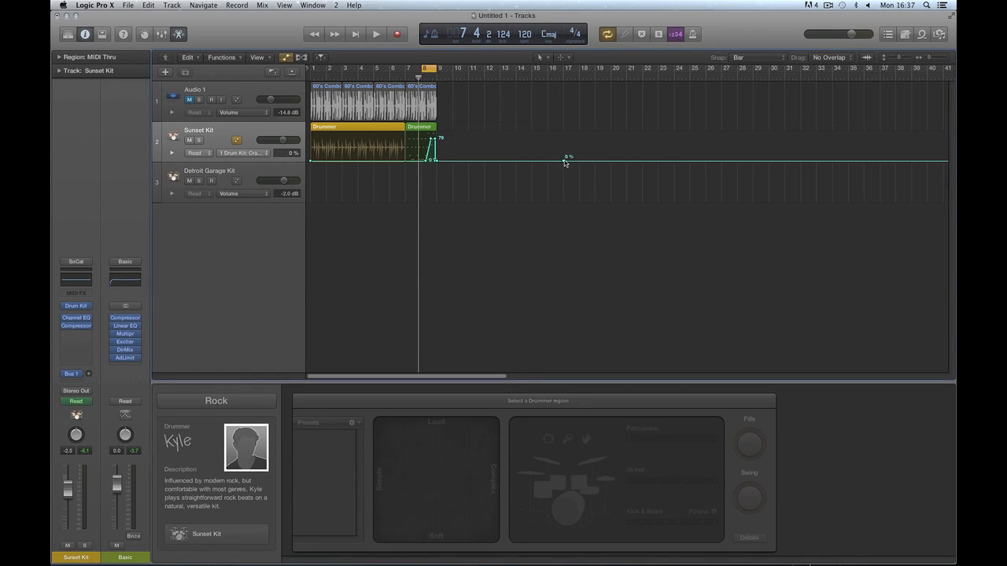
click(564, 161)
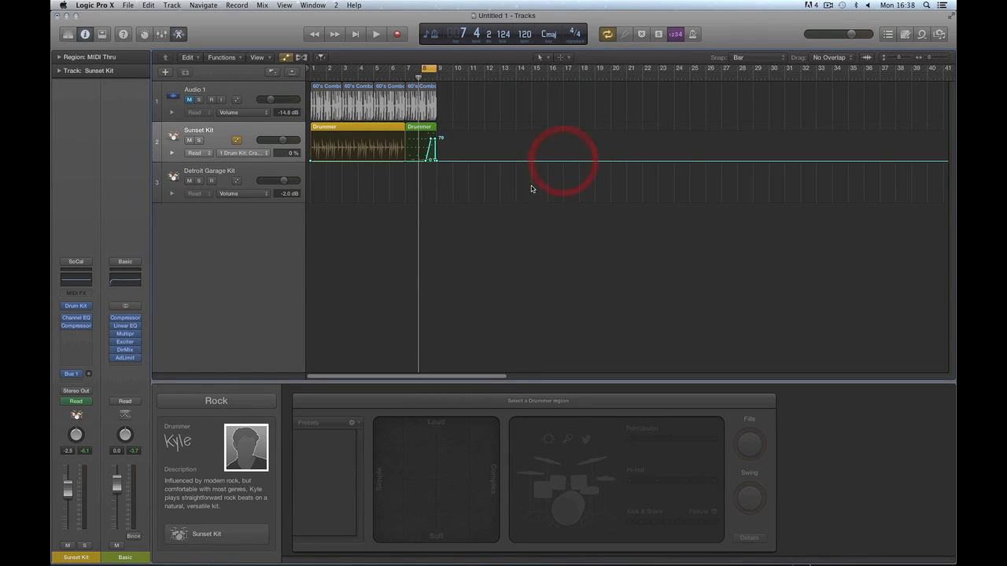
Delete the crash ramp's automation nodes near the end of bar 8, including the 79% node.
click(438, 162)
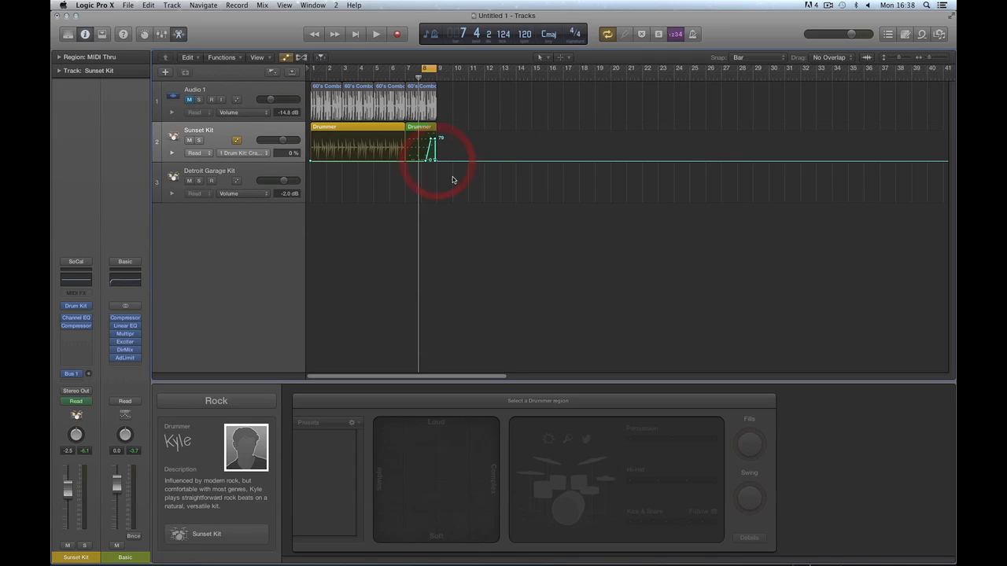
key(super+Right)
key(super+Right)
key(super+Right)
key(super+Right)
key(super+Right)
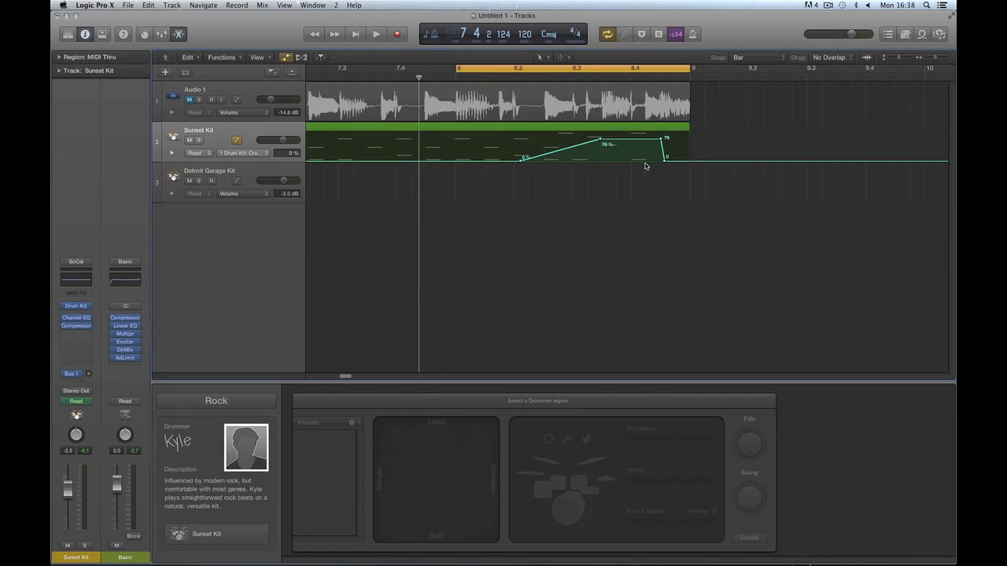
drag(665, 161, 666, 159)
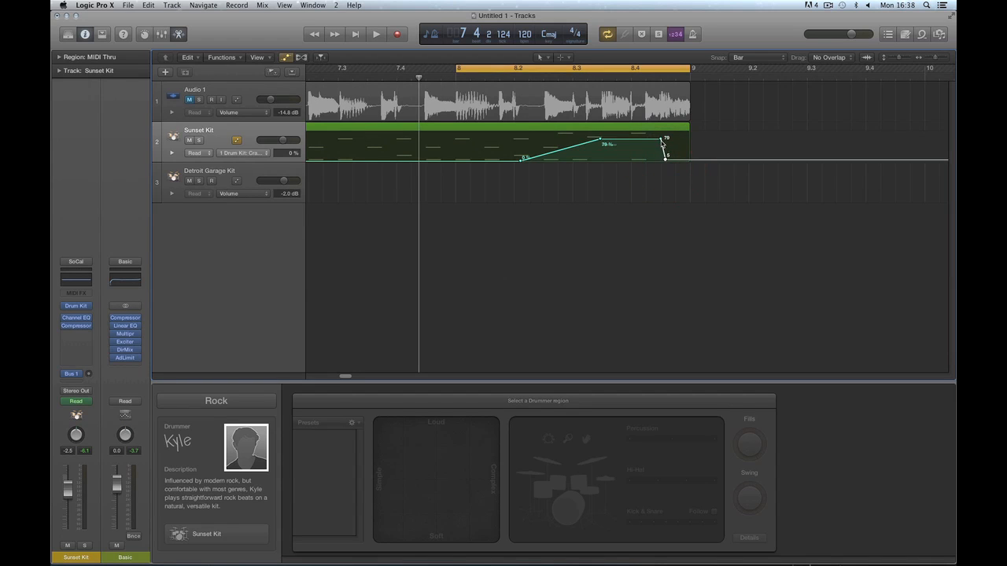
click(662, 140)
click(665, 160)
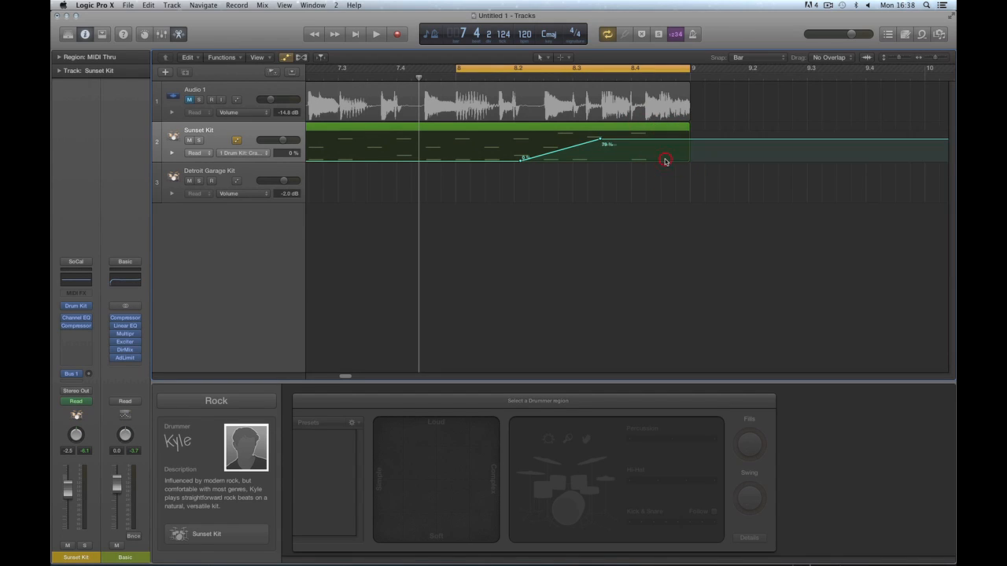
click(601, 139)
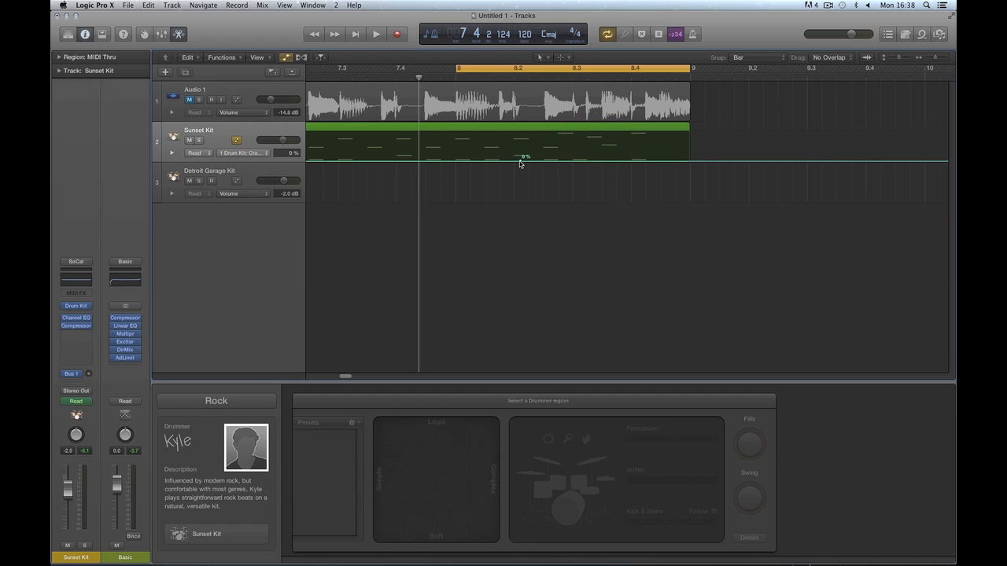
Raise the flat Crash Dampen line to 64% and open the Drummer region in the Piano Roll.
drag(554, 161, 562, 144)
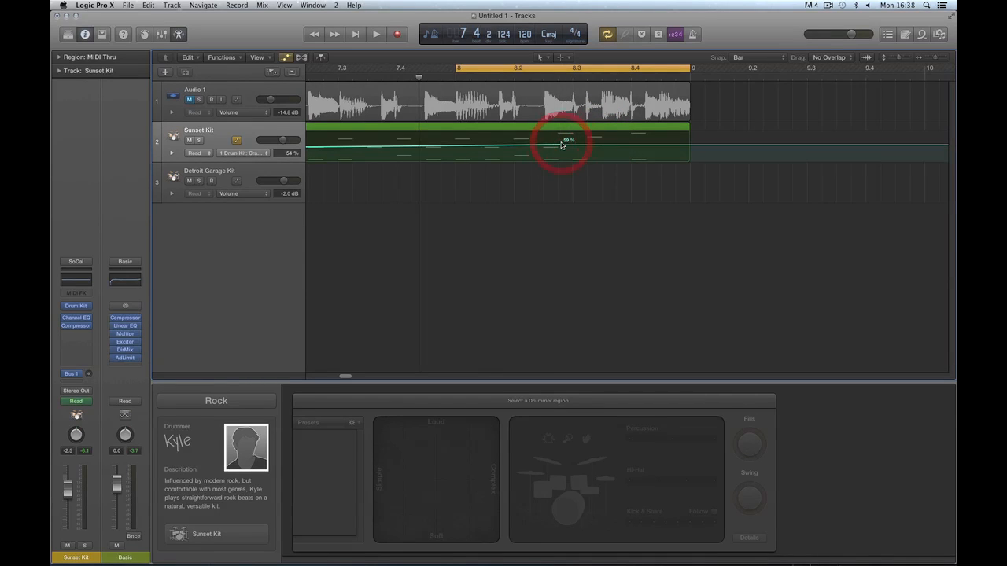
key(super+Left)
key(super+Left)
key(super+Left)
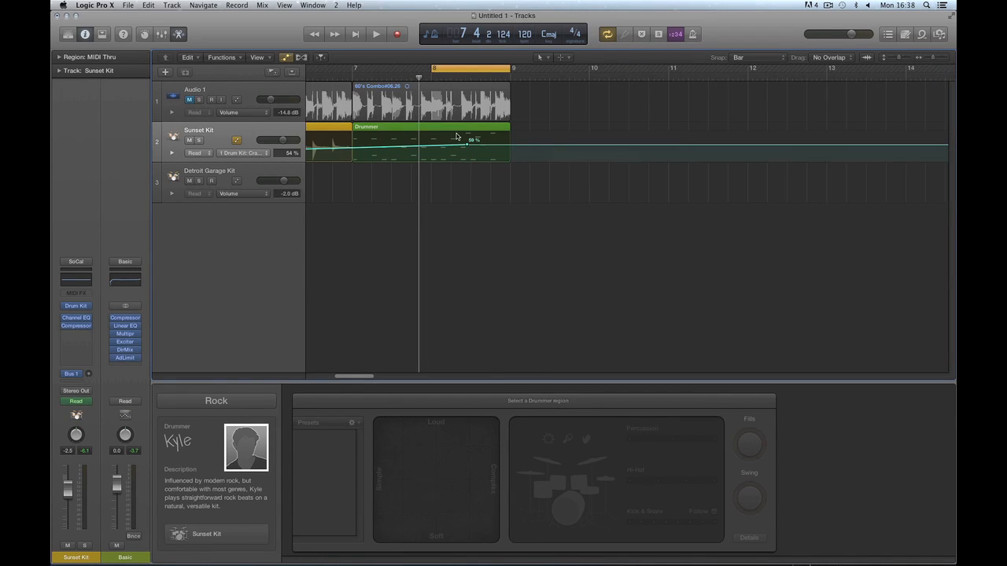
drag(467, 146, 465, 141)
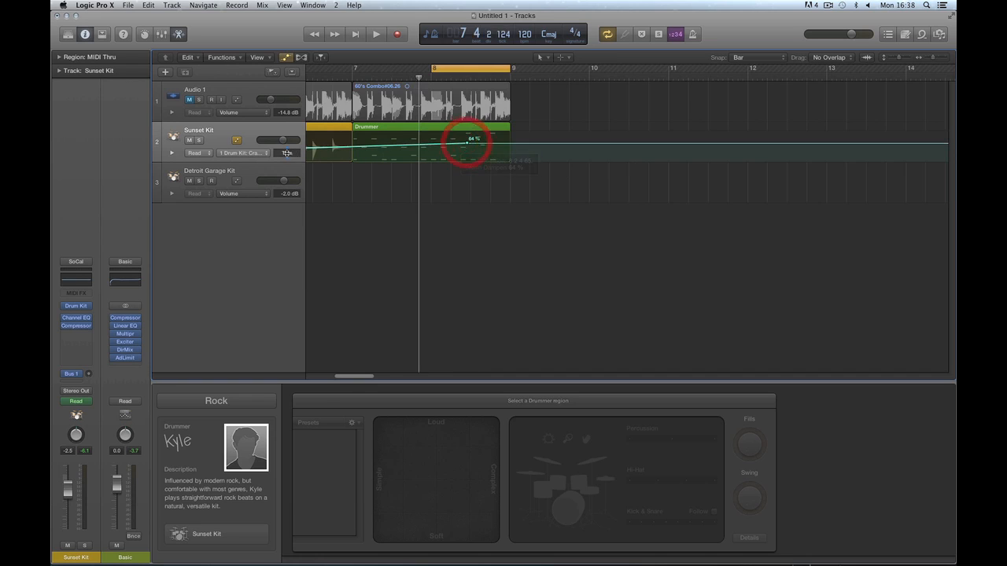
double_click(438, 129)
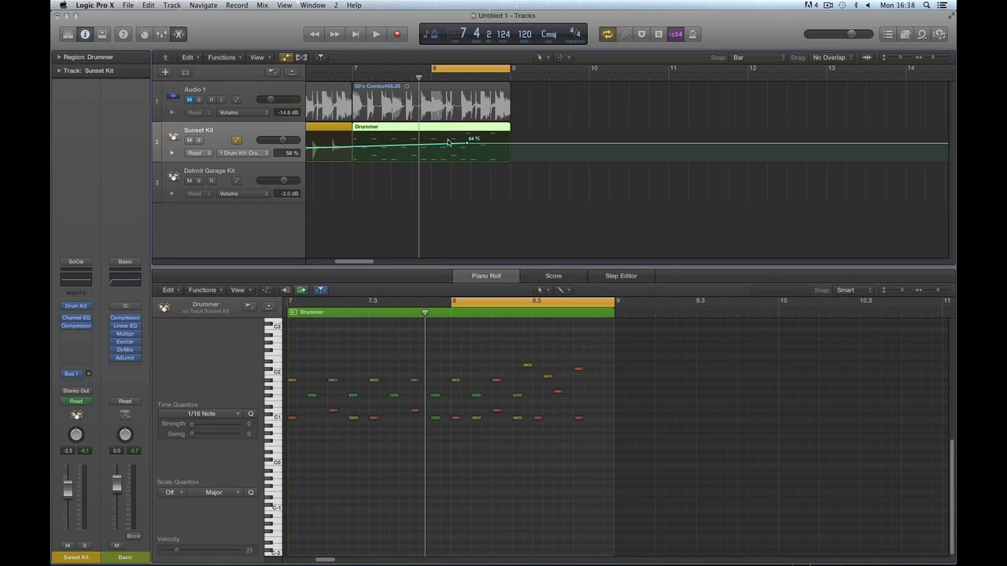
Add a Crash Dampen automation point and raise it to 71%.
click(262, 5)
mouse_move(276, 35)
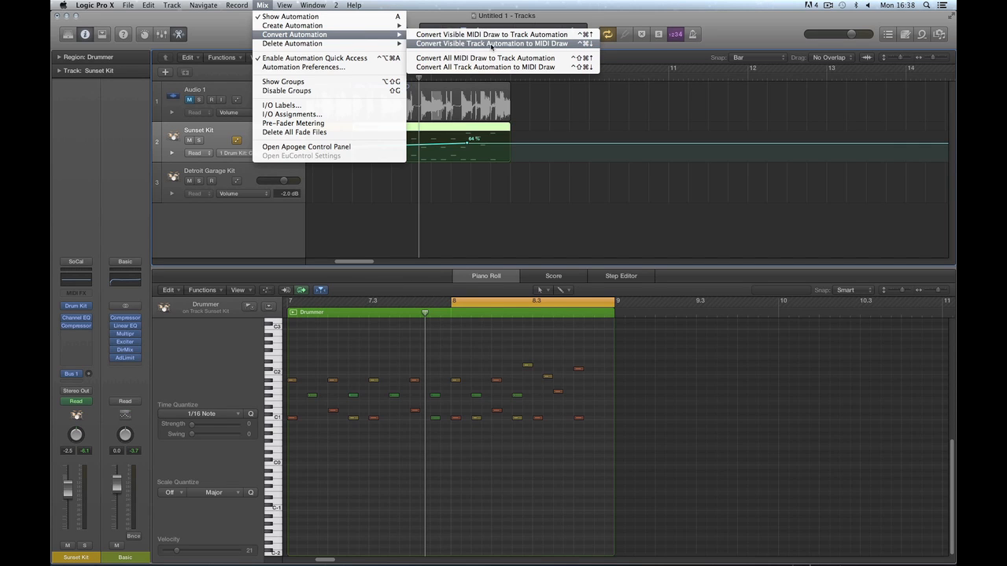
click(467, 145)
click(466, 144)
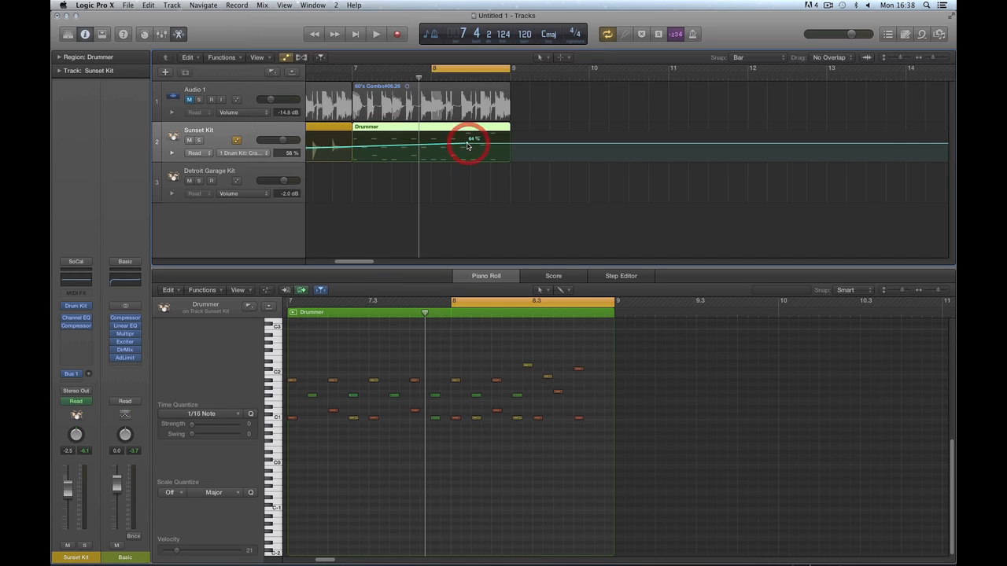
drag(468, 144, 467, 139)
Select the Drummer region and apply Convert Visible Track Automation to MIDI Draw.
click(262, 5)
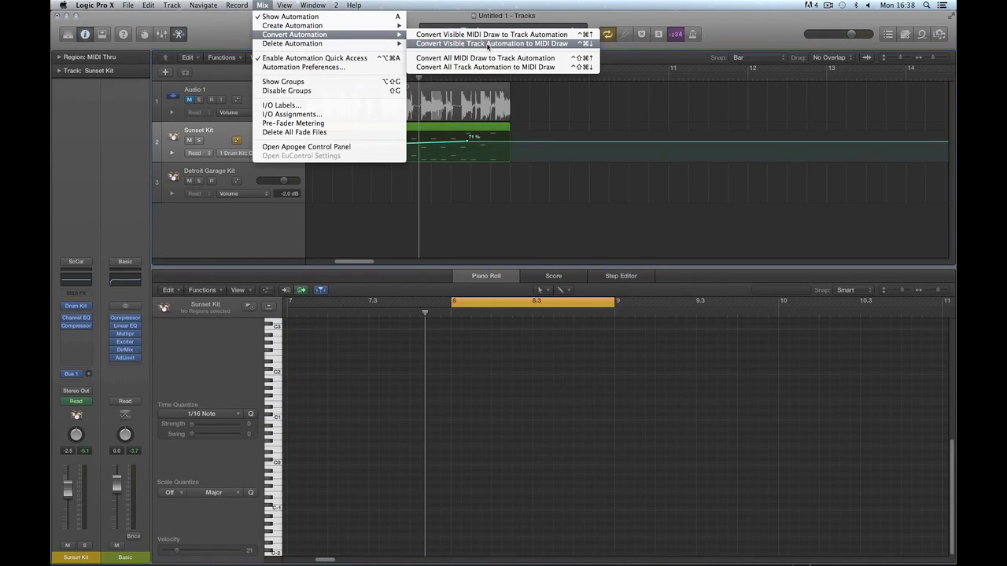
click(472, 128)
click(472, 127)
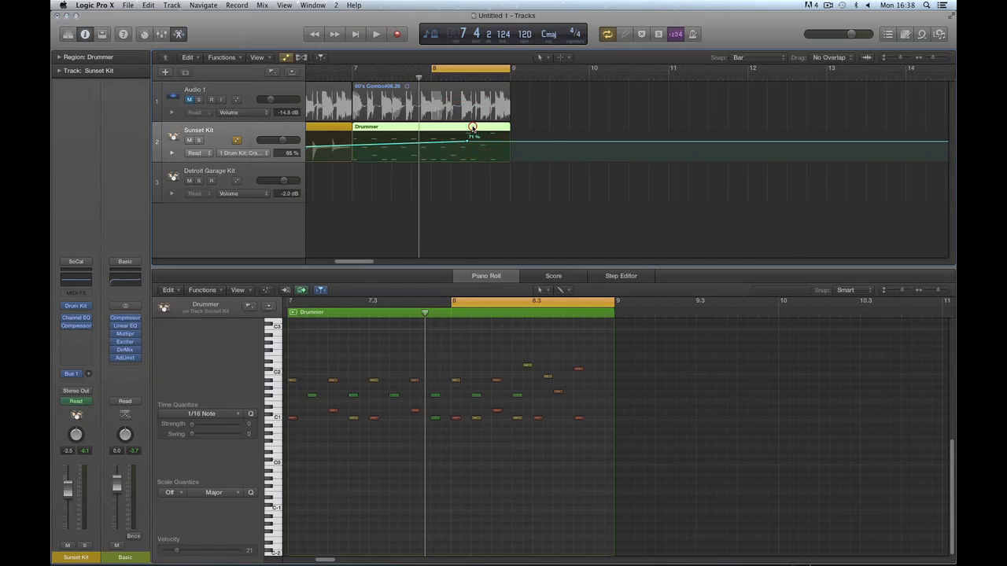
click(261, 6)
mouse_move(293, 35)
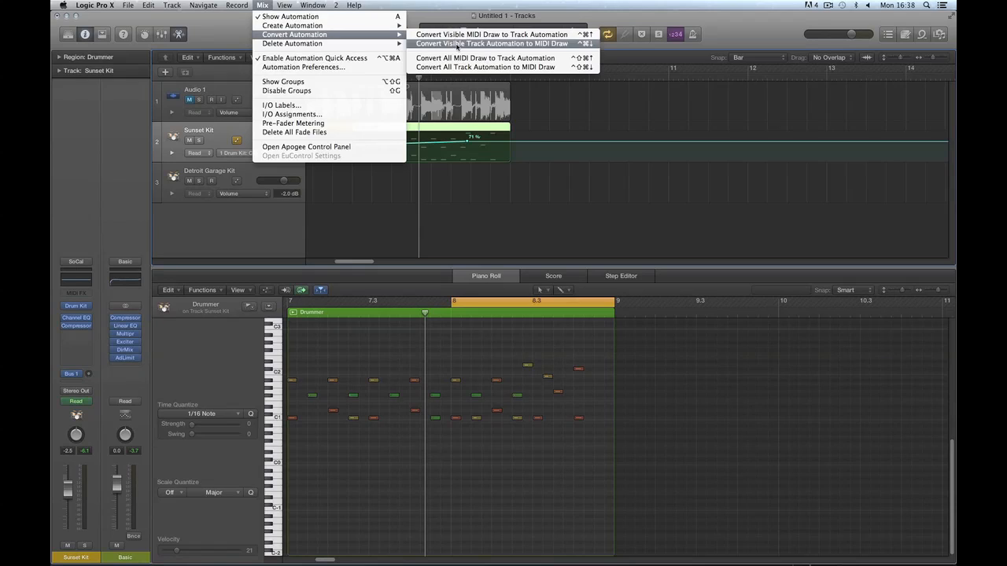
click(457, 46)
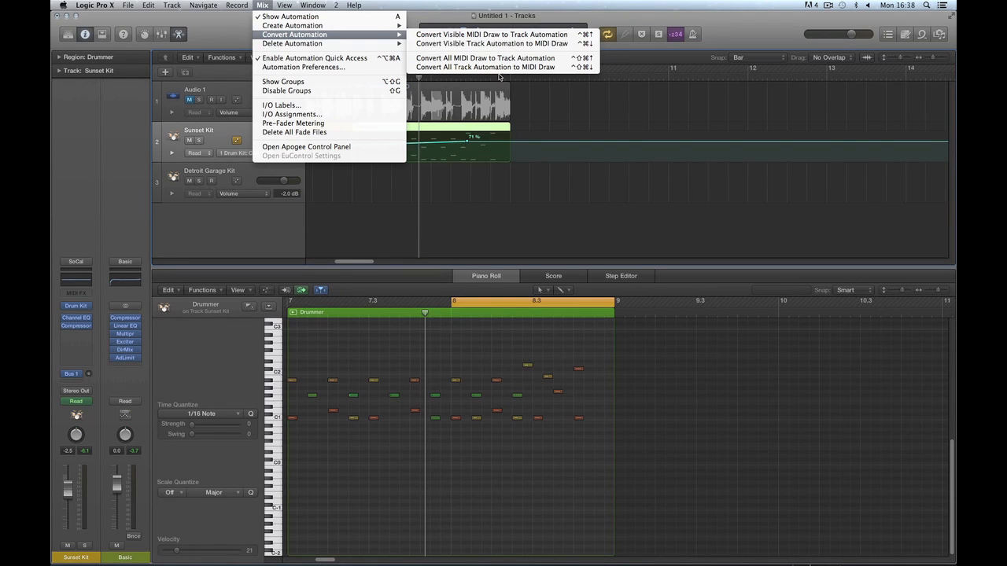
click(497, 47)
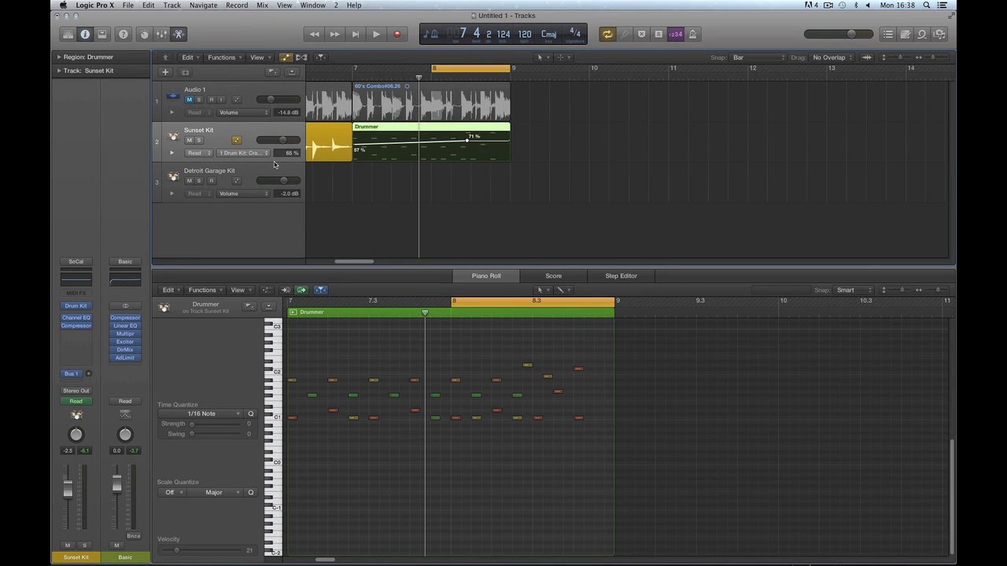
Keep Crash Dampen as the lane parameter, delete the 71% point, and drag the line to 0%.
click(244, 153)
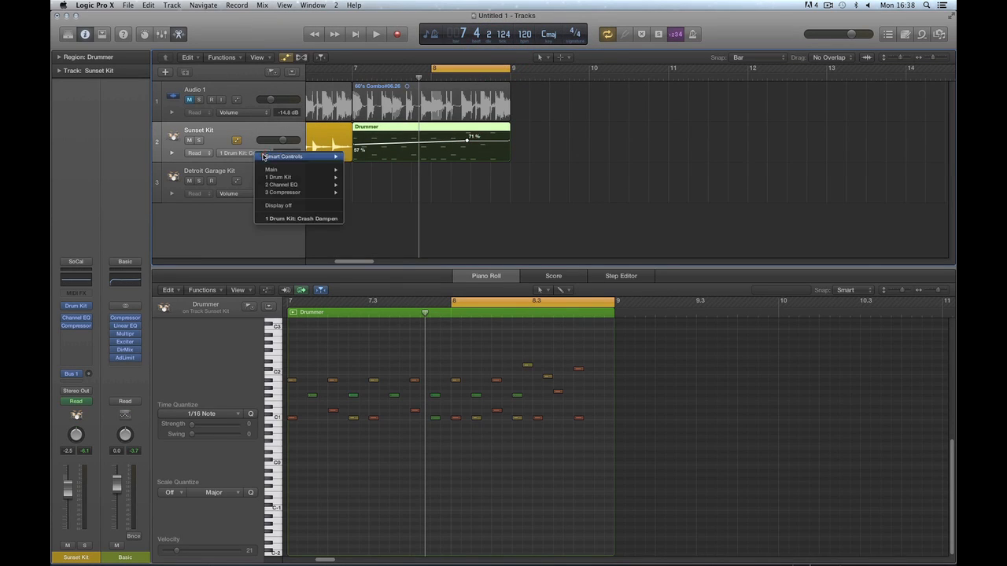
click(297, 222)
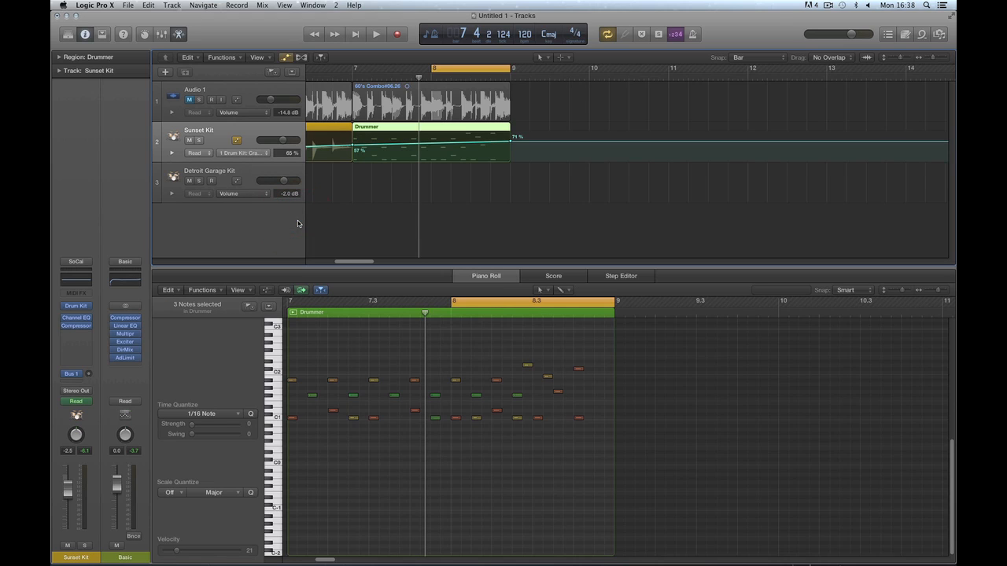
drag(511, 144, 536, 151)
click(536, 151)
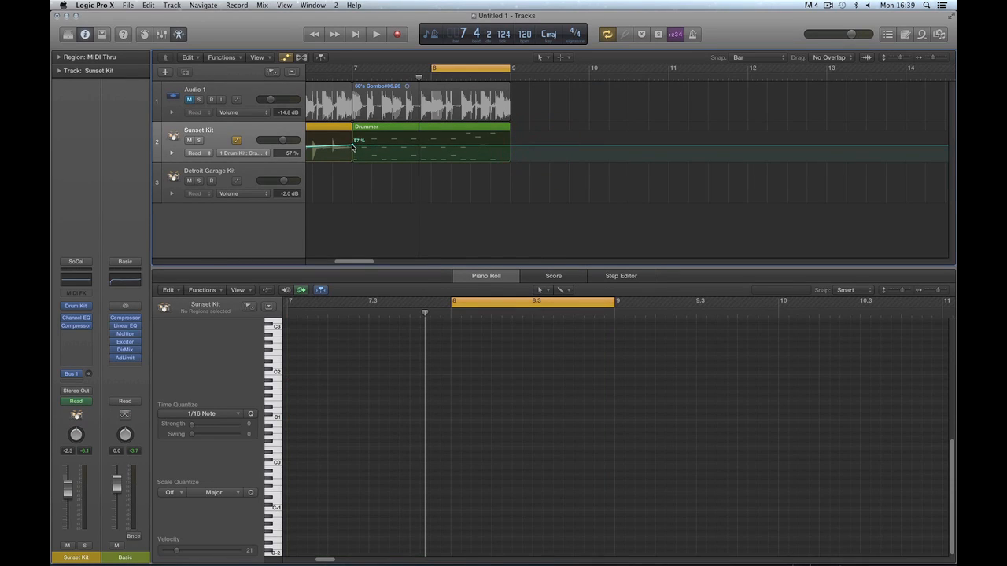
drag(351, 147, 352, 160)
drag(370, 261, 302, 254)
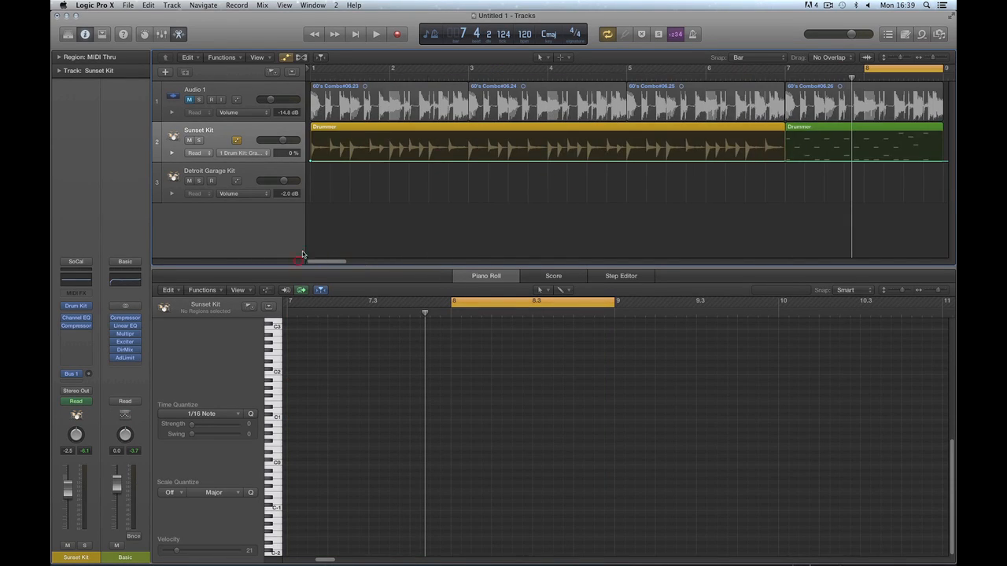
Hide the Sunset Kit automation lanes and zoom out to show bars 1–21.
click(258, 153)
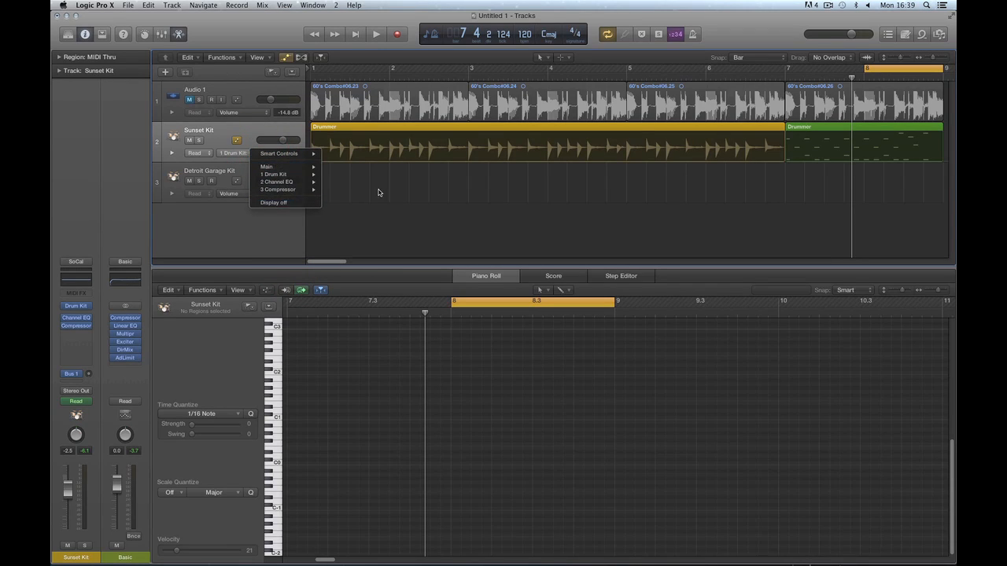
click(346, 189)
key(a)
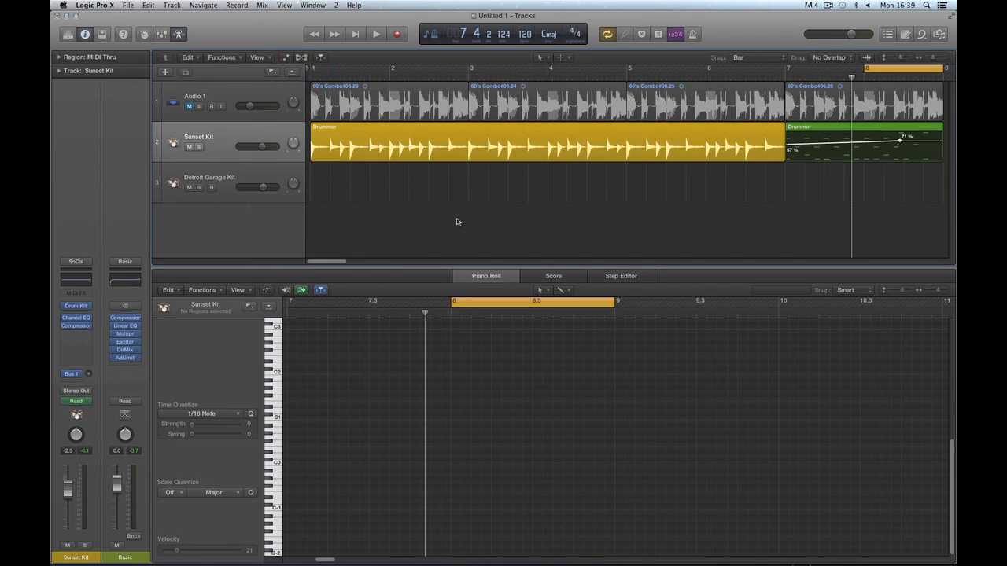
key(super+Left)
key(super+Left)
key(super+Left)
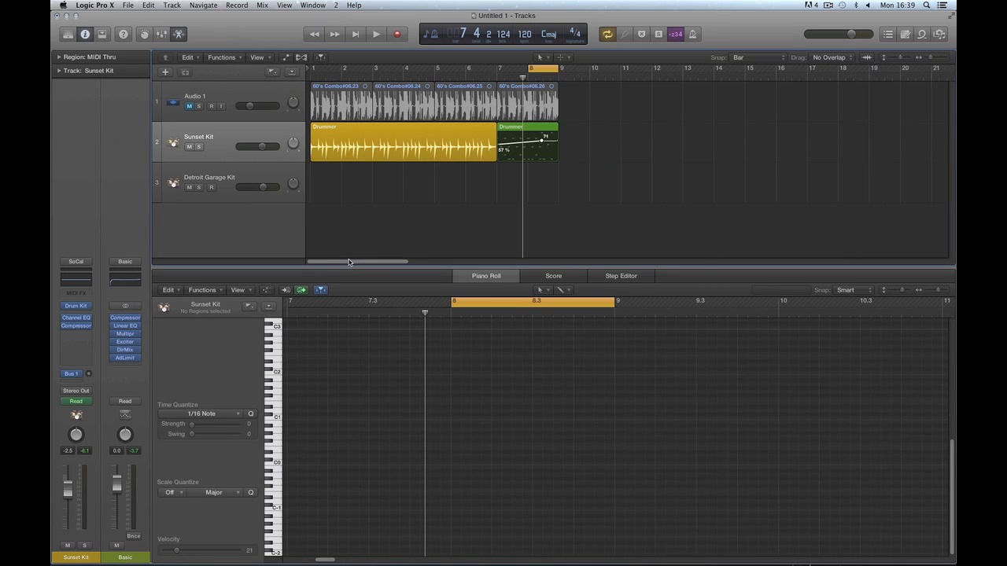
Switch to the pencil tool and draw a new Drummer region after bar 9.
key(t)
click(553, 210)
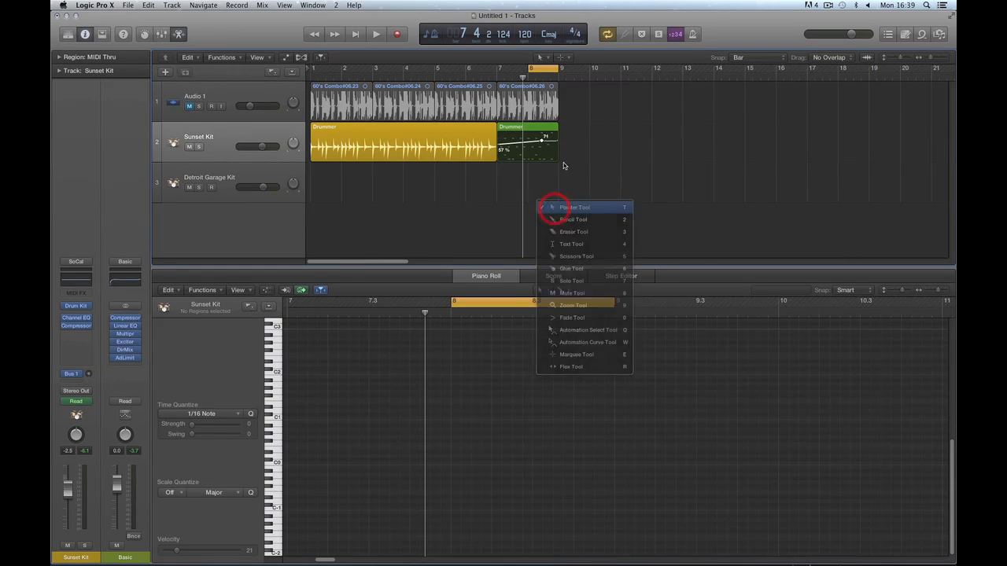
click(572, 144)
right_click(591, 189)
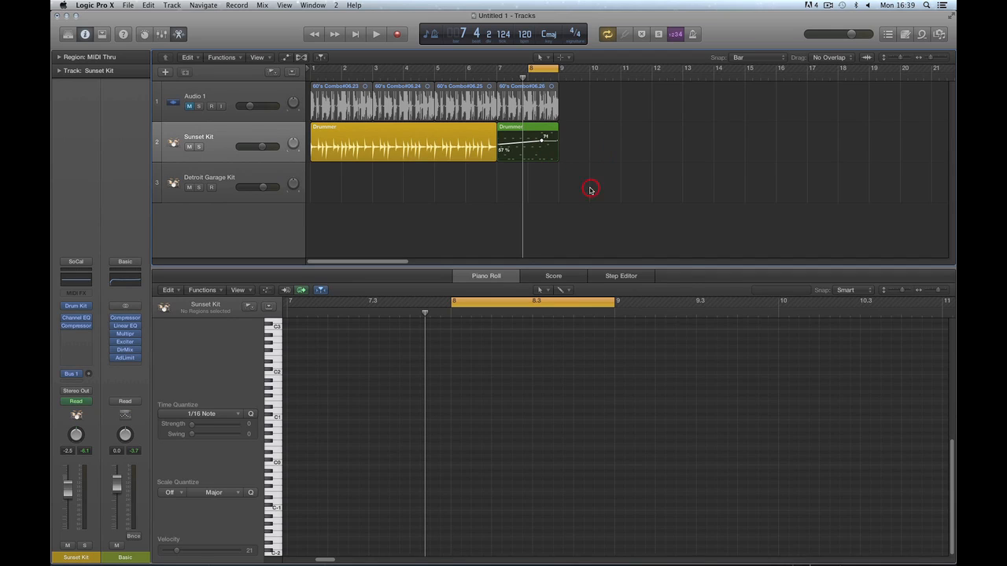
click(609, 209)
click(574, 134)
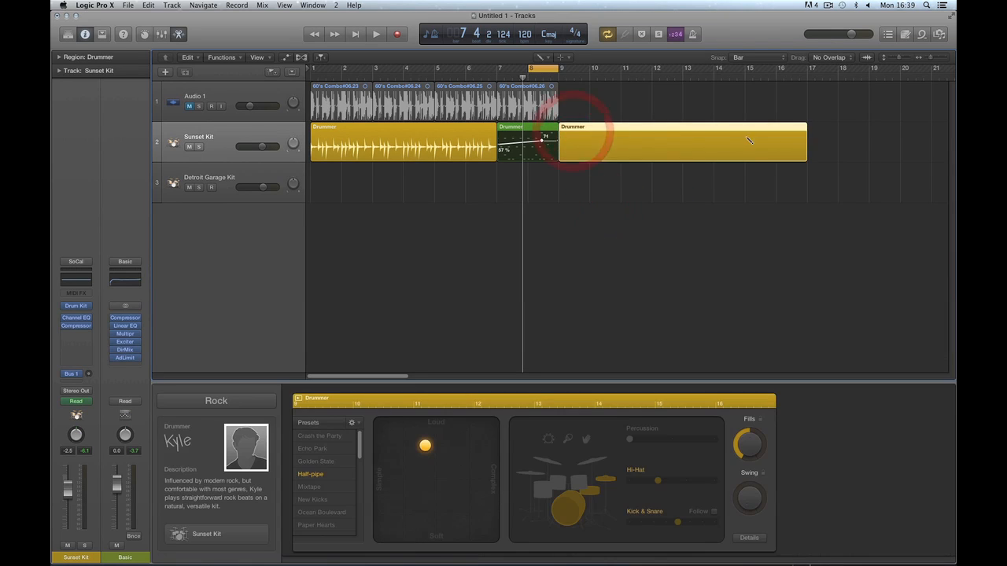
Move the extra region to bar 11, delete it, and open the green Drummer region in the Piano Roll.
right_click(689, 189)
click(700, 195)
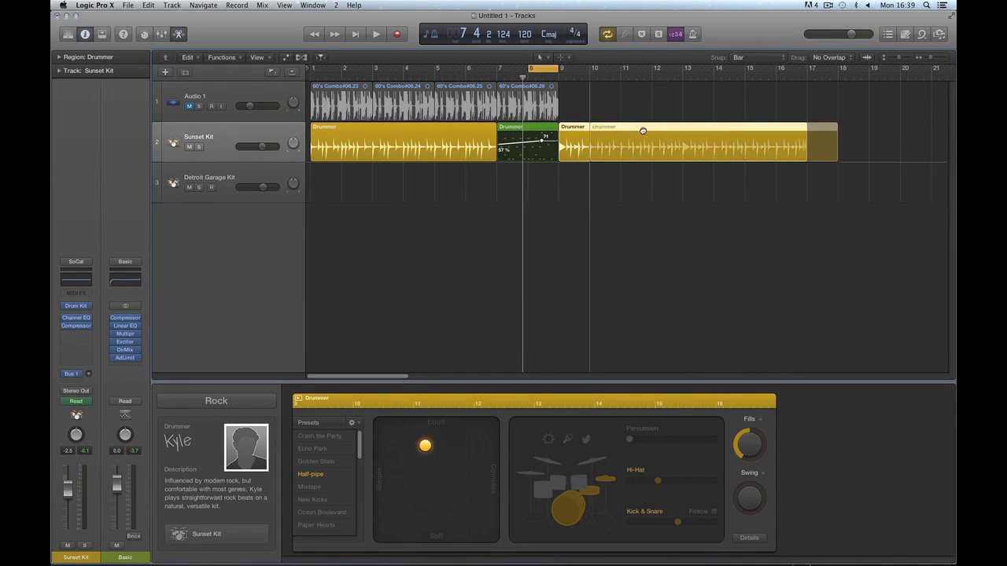
mouse_move(602, 135)
mouse_down()
mouse_move(664, 139)
mouse_move(602, 139)
mouse_up()
key(Delete)
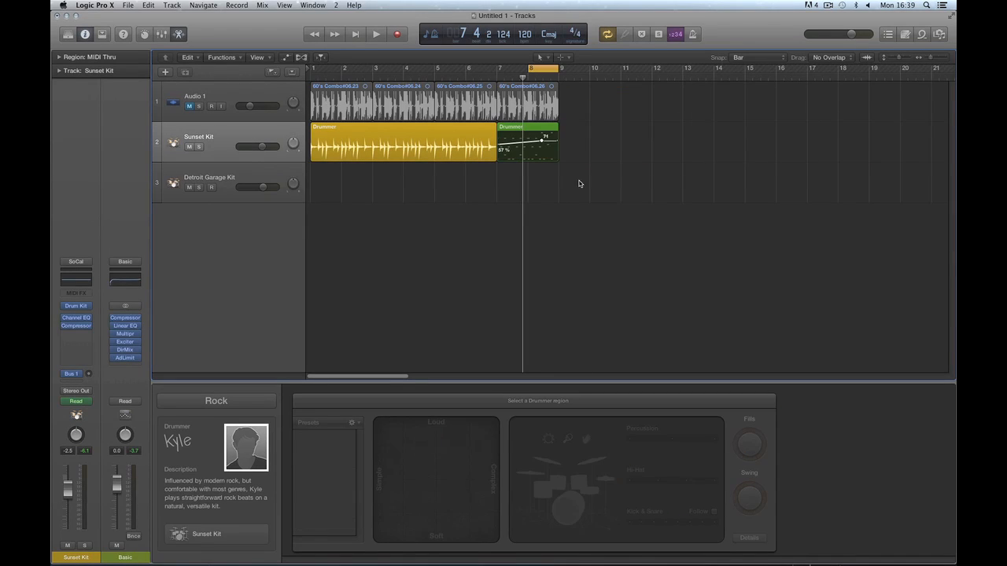
double_click(537, 131)
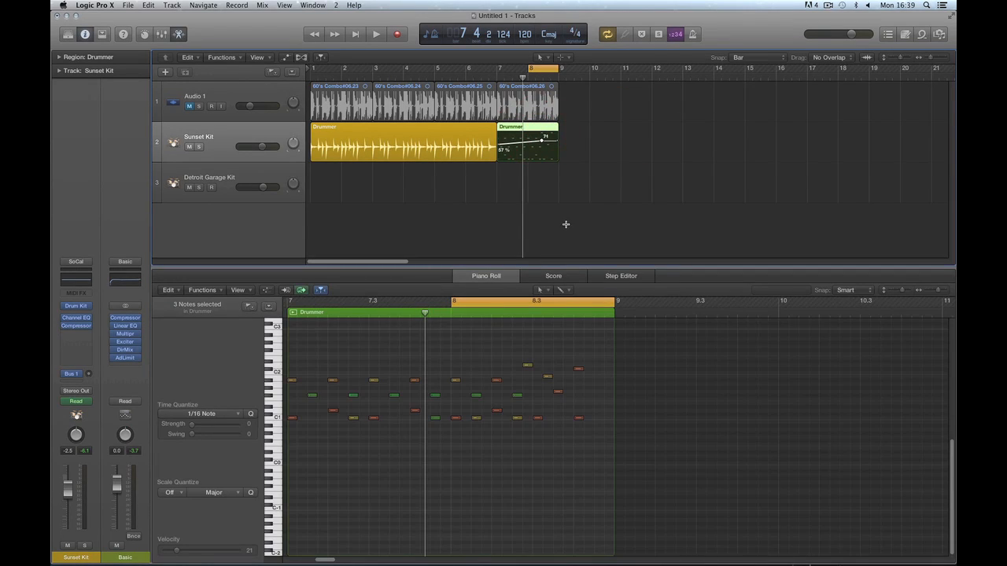
Show the MIDI Draw lane under the Drummer notes with the Crash Dampen ramp from 57% to 71%.
key(super+Right)
key(super+Right)
key(super+Right)
key(super+Right)
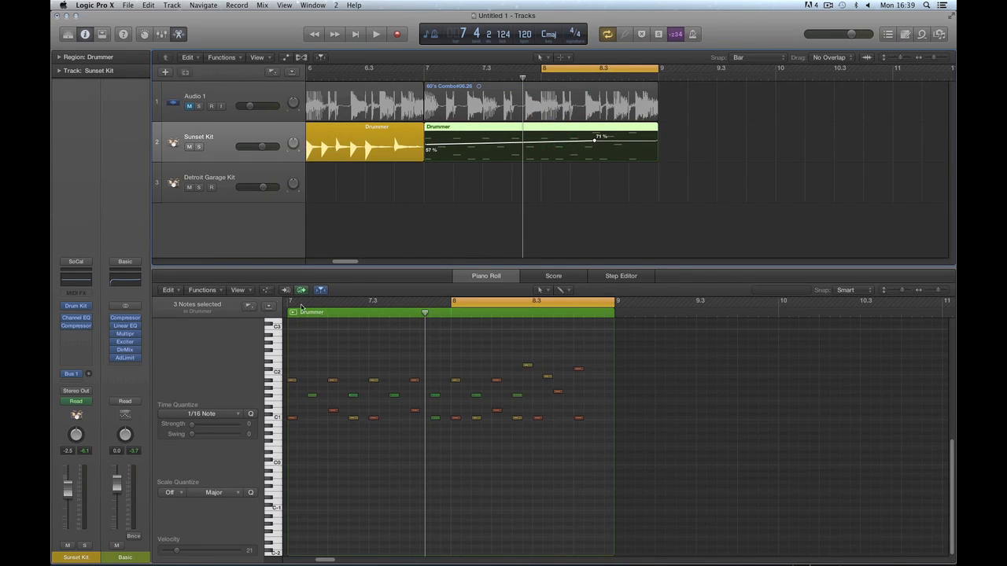
click(267, 289)
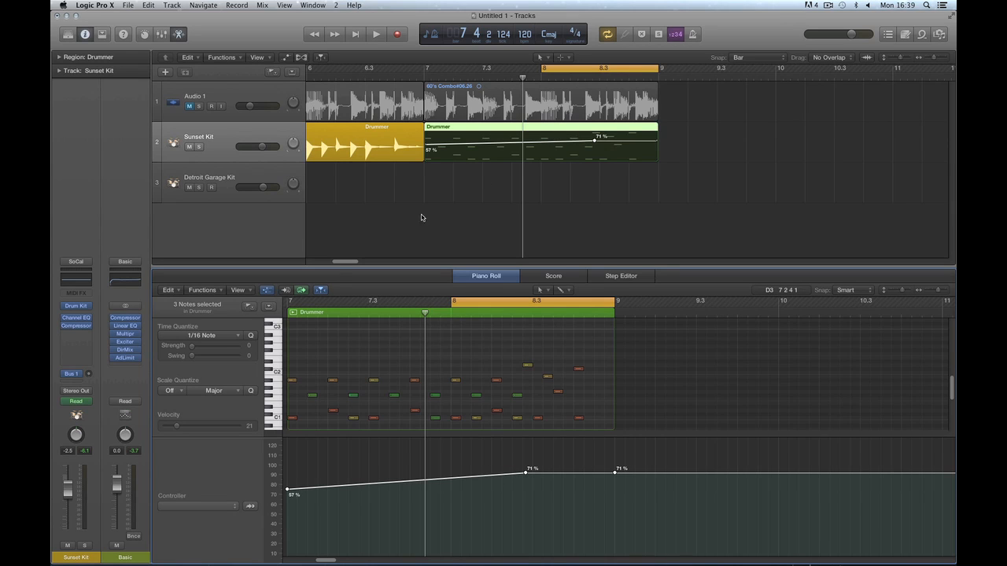
click(267, 290)
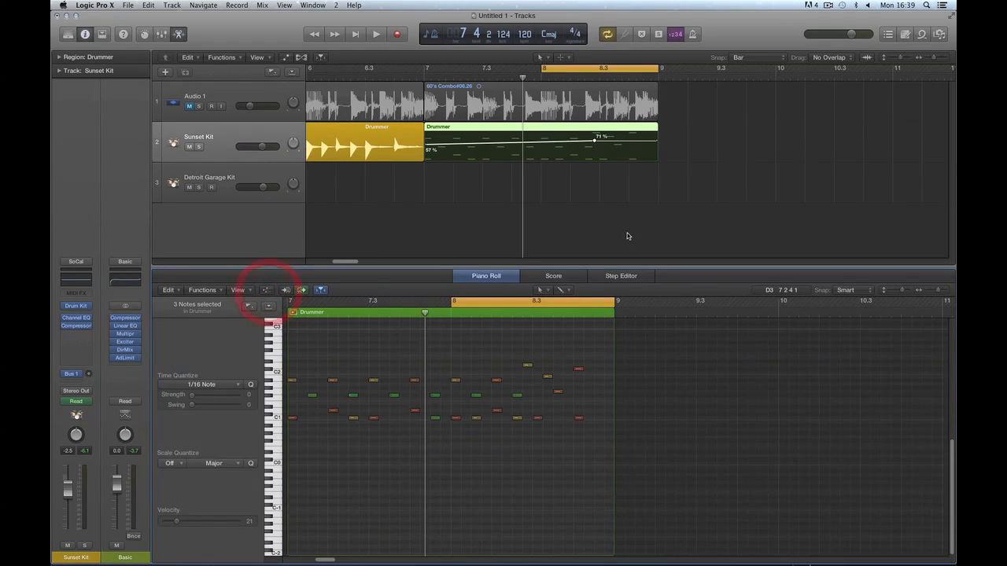
click(579, 130)
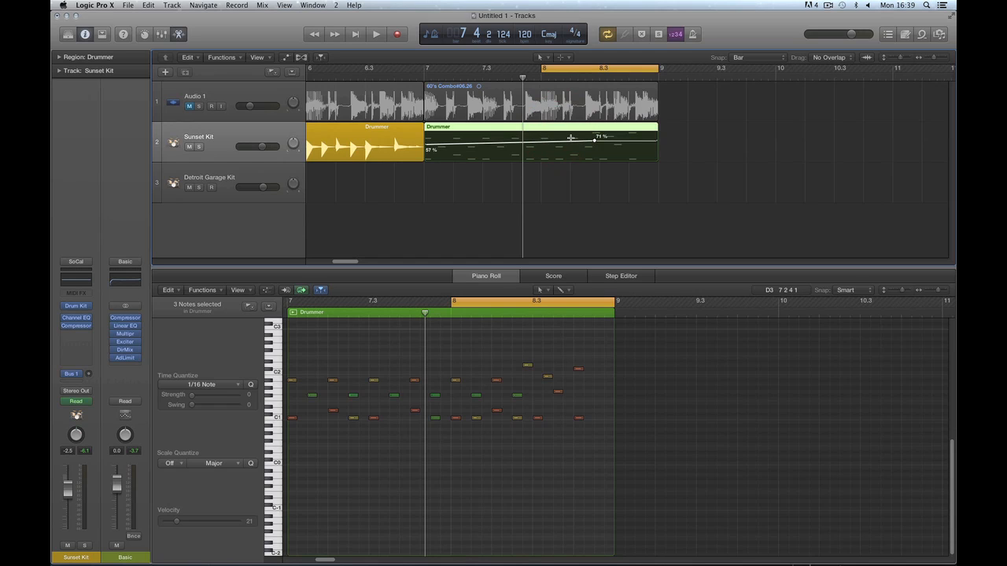
key(a)
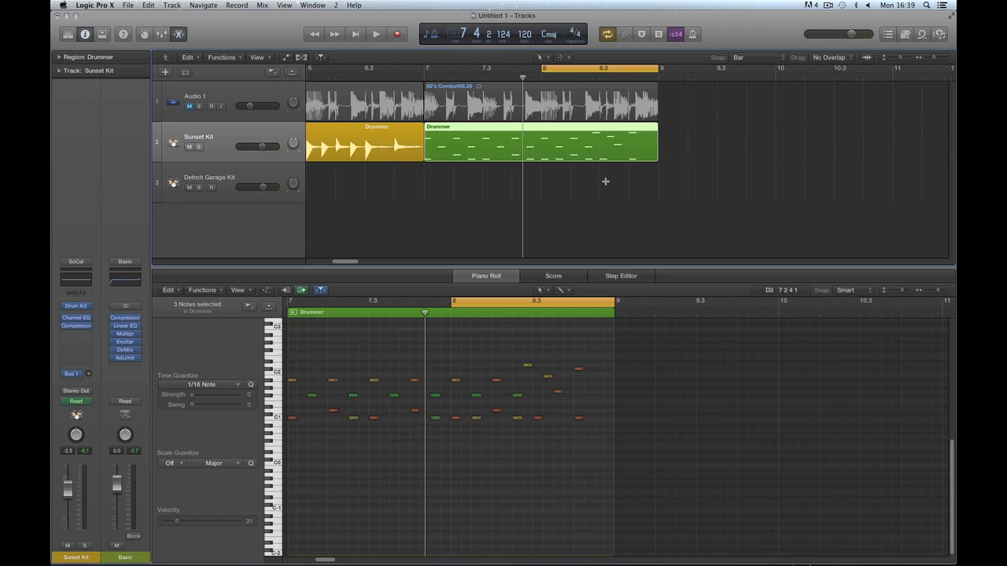
key(a)
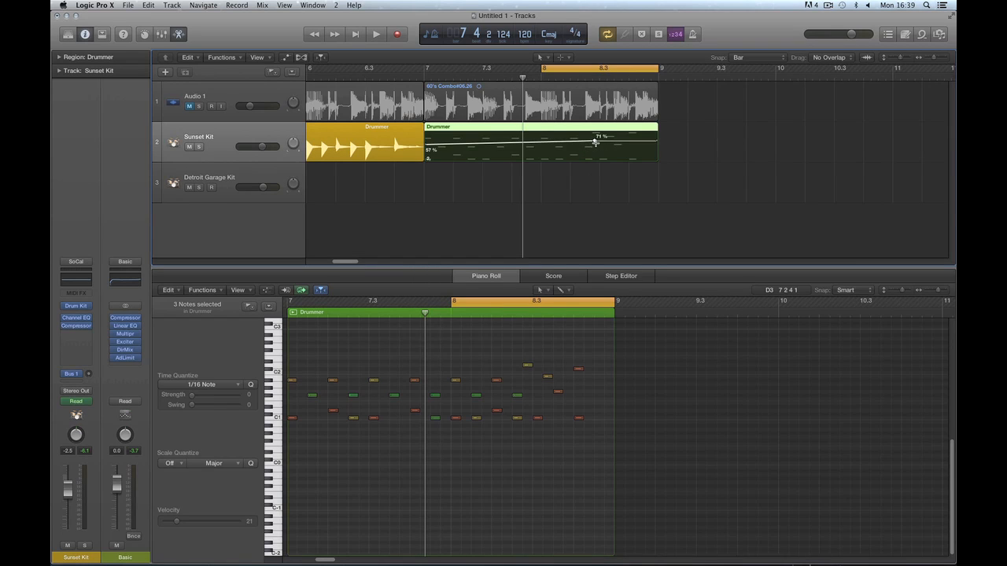
key(ctrl+super+n)
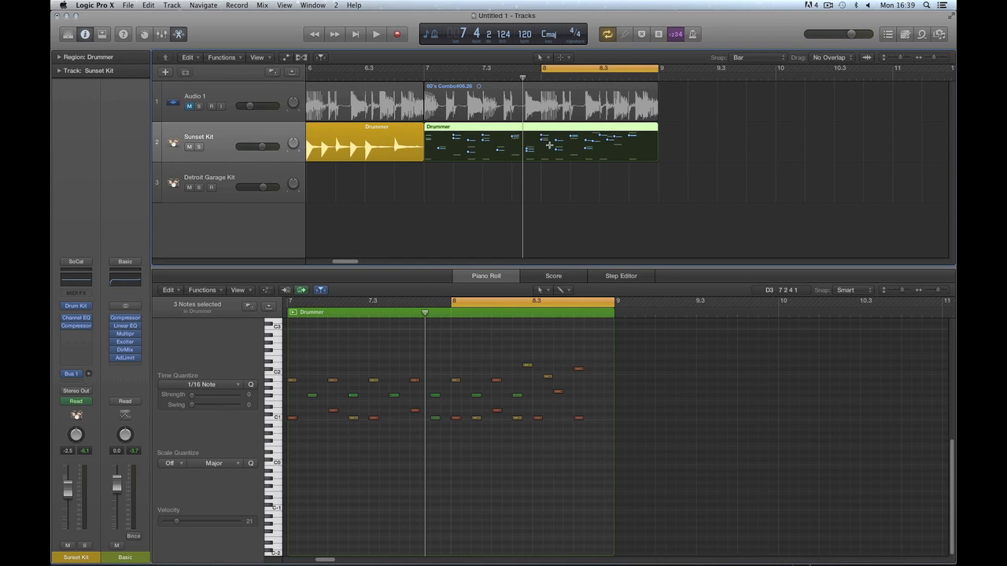
key(a)
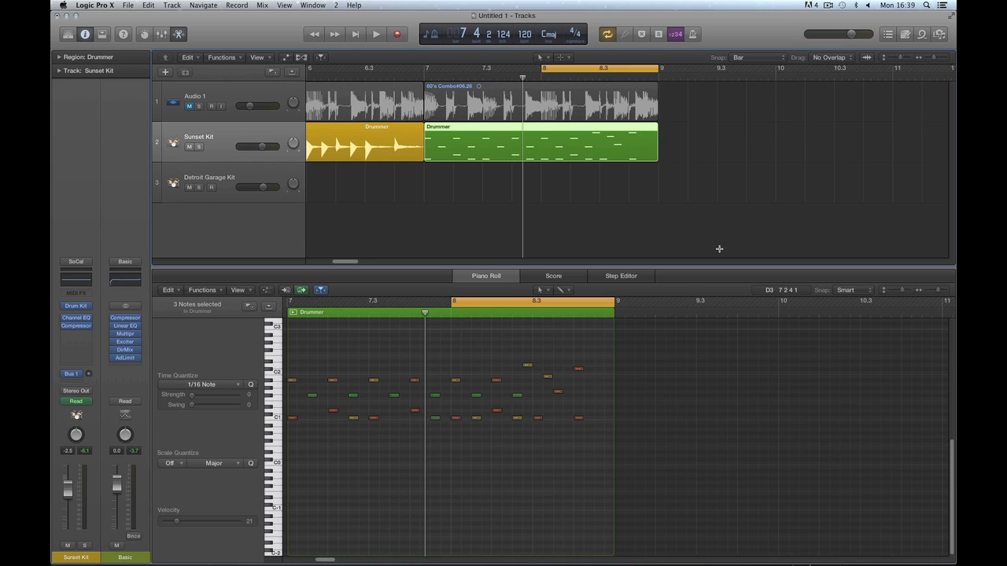
click(459, 296)
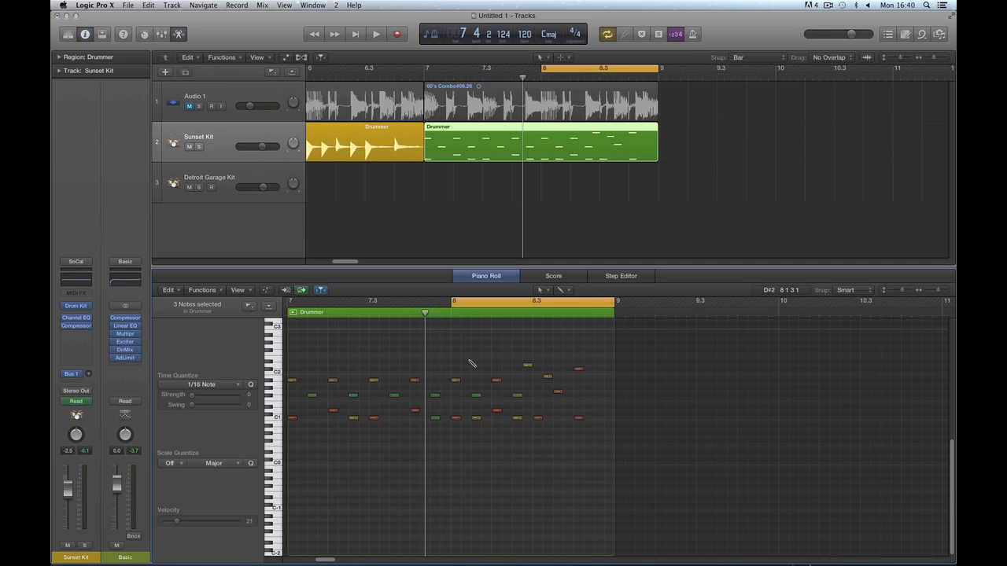
key(a)
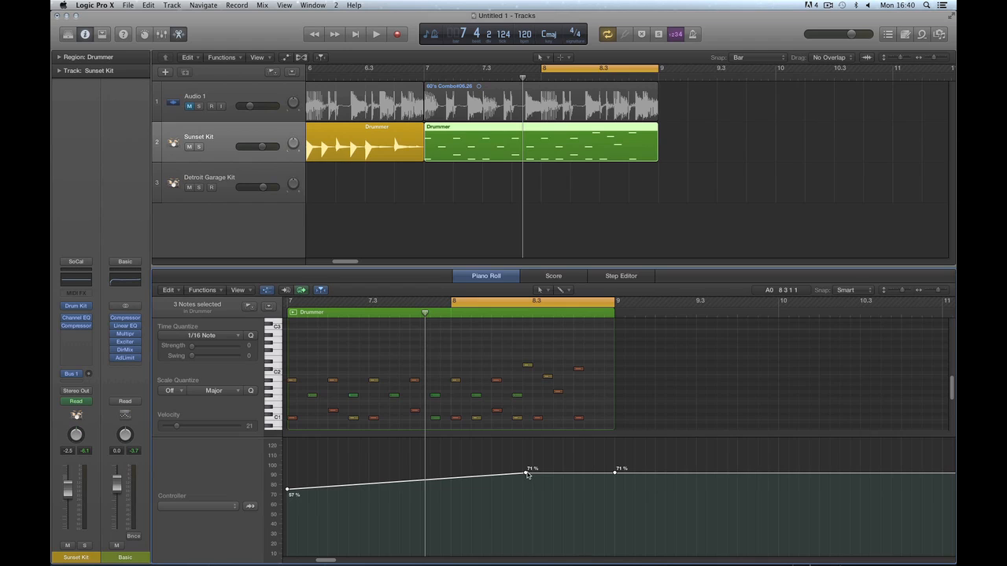
Hold the region's Crash Dampen line at 85% through bar 8, dropping to 0 before bar 9.
click(578, 368)
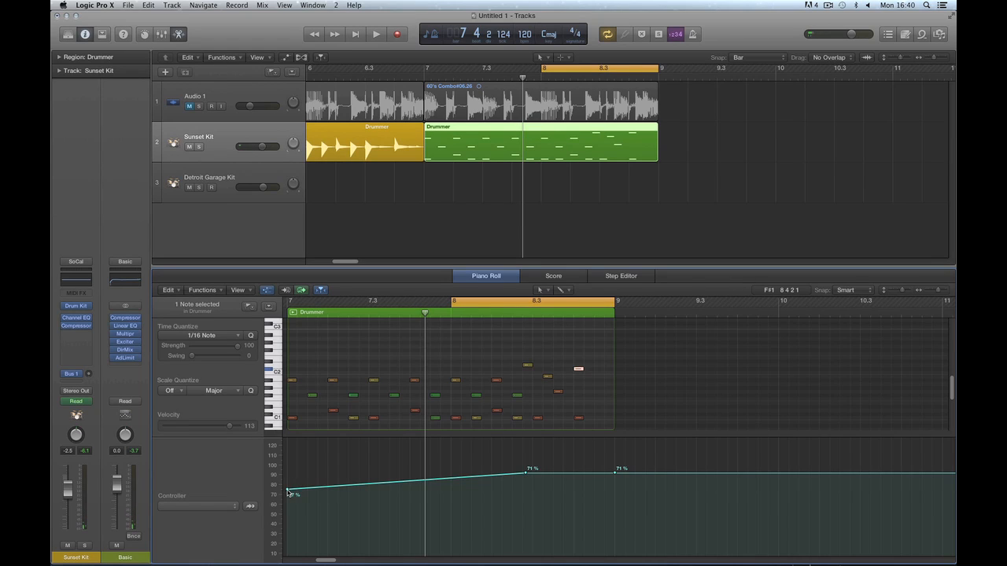
drag(288, 492, 452, 470)
drag(530, 469, 590, 456)
click(453, 475)
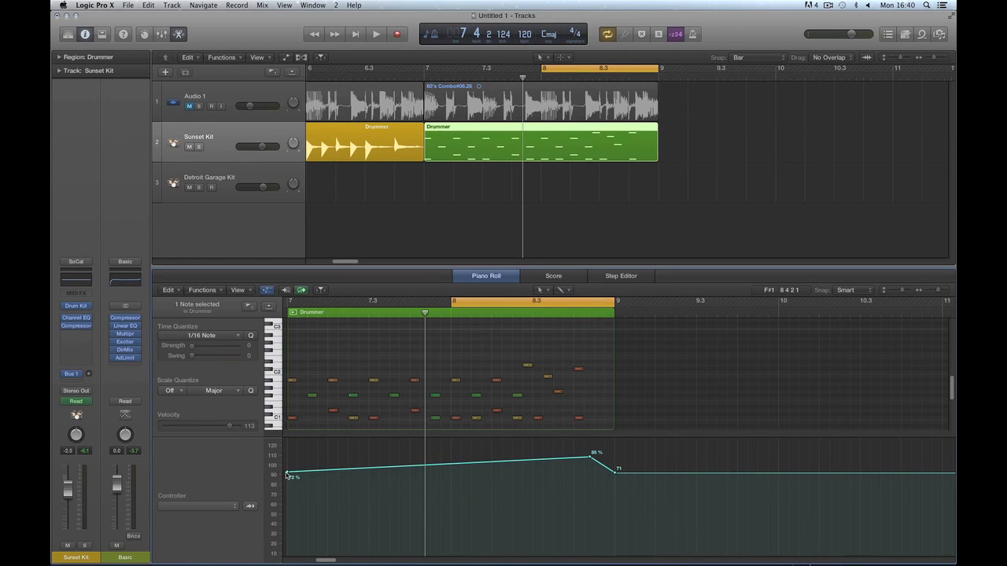
drag(286, 474, 287, 457)
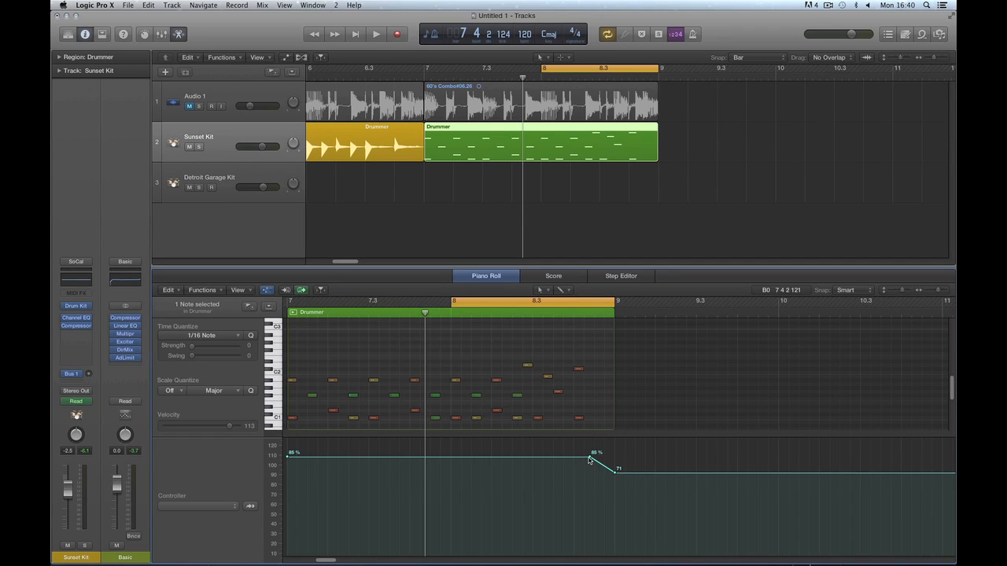
drag(589, 459, 608, 550)
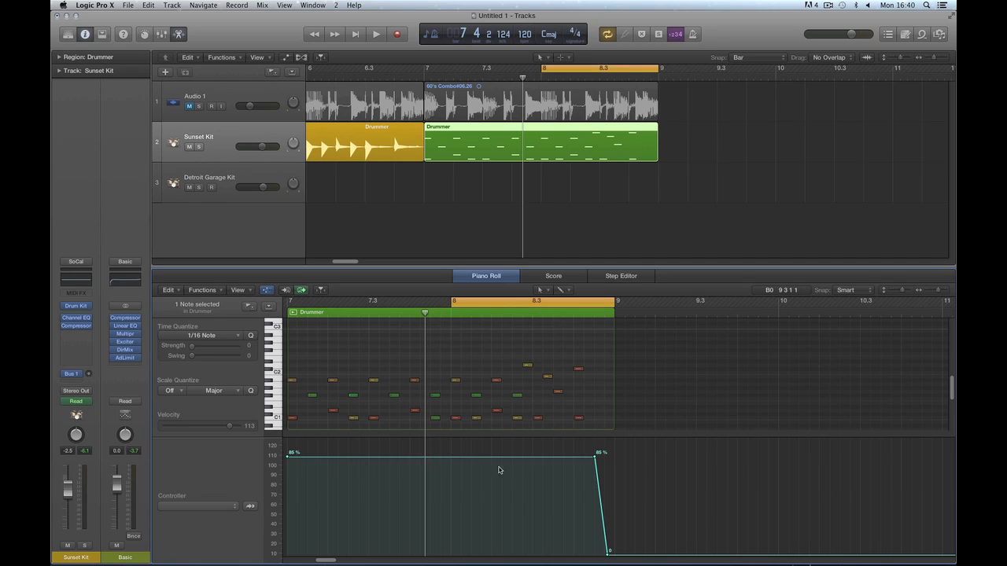
click(292, 473)
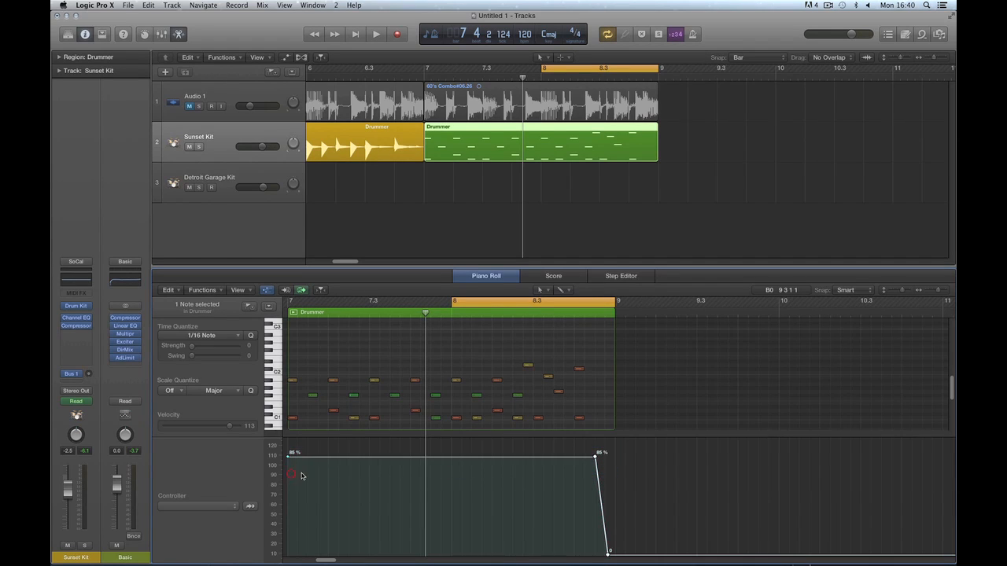
click(445, 458)
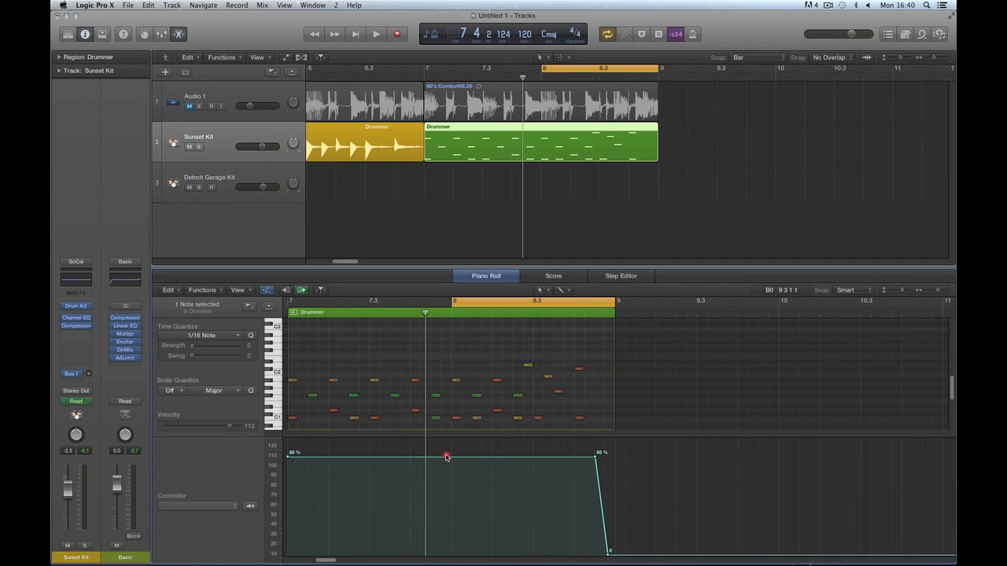
Lower the selected automation line points to 80% and play the region back.
key(space)
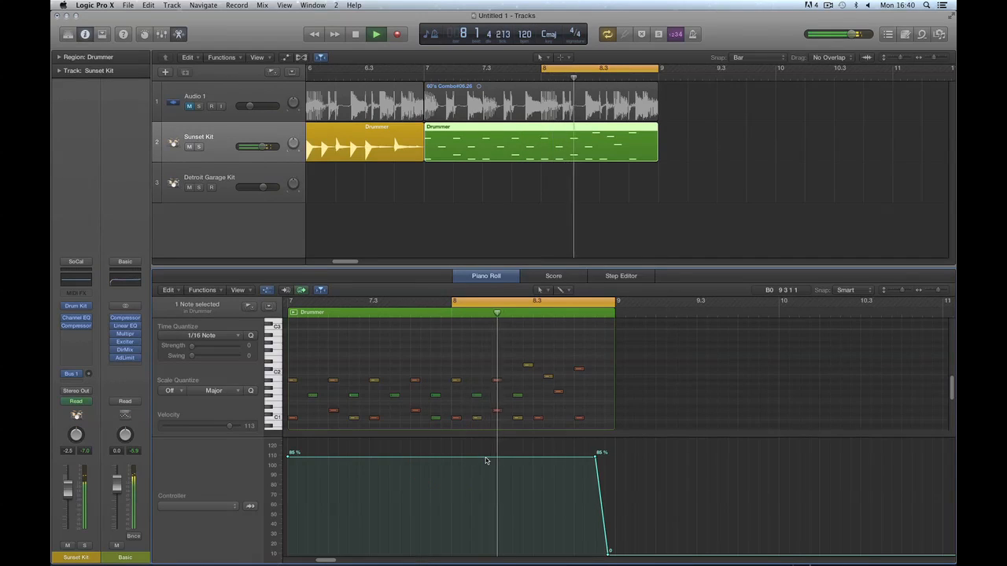
key(space)
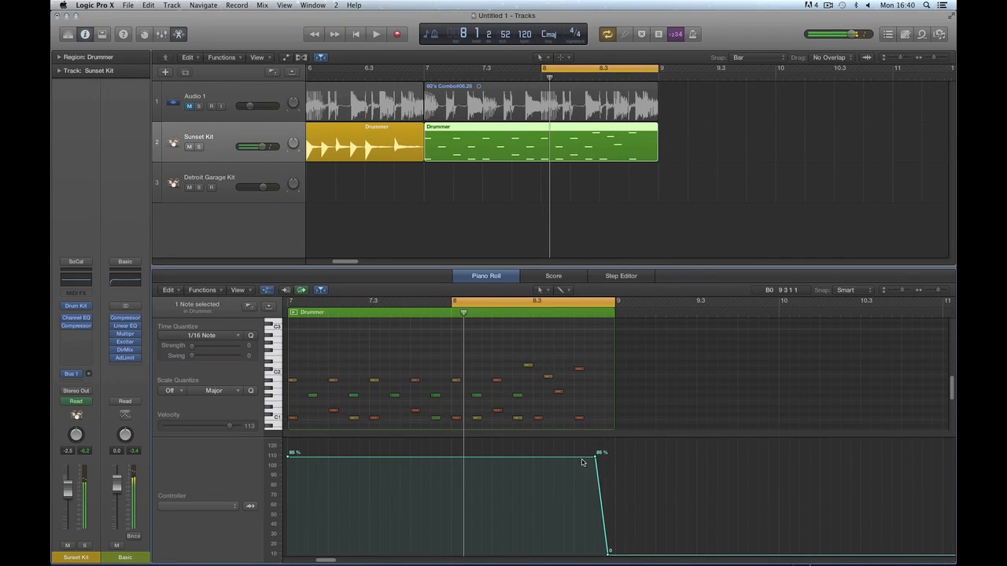
drag(614, 453, 340, 468)
key(space)
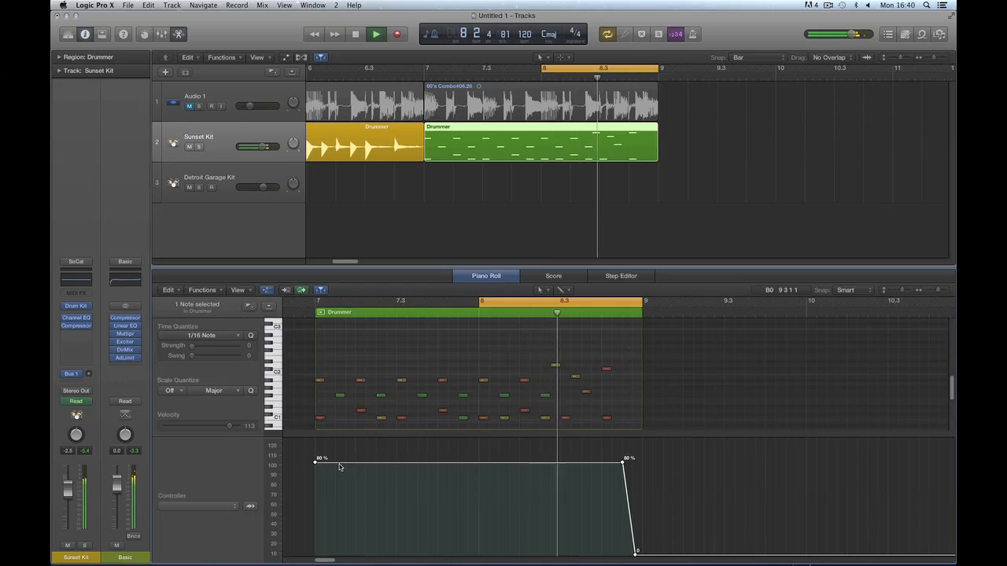
key(space)
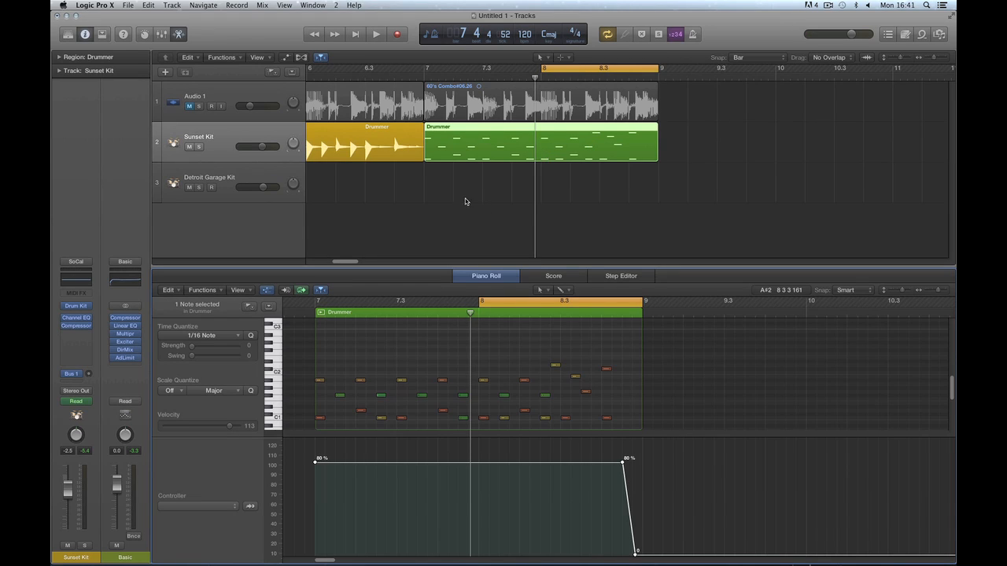
Close the controller lane and zoom the note editor and tracks area out.
click(268, 290)
key(super+Left)
key(super+Left)
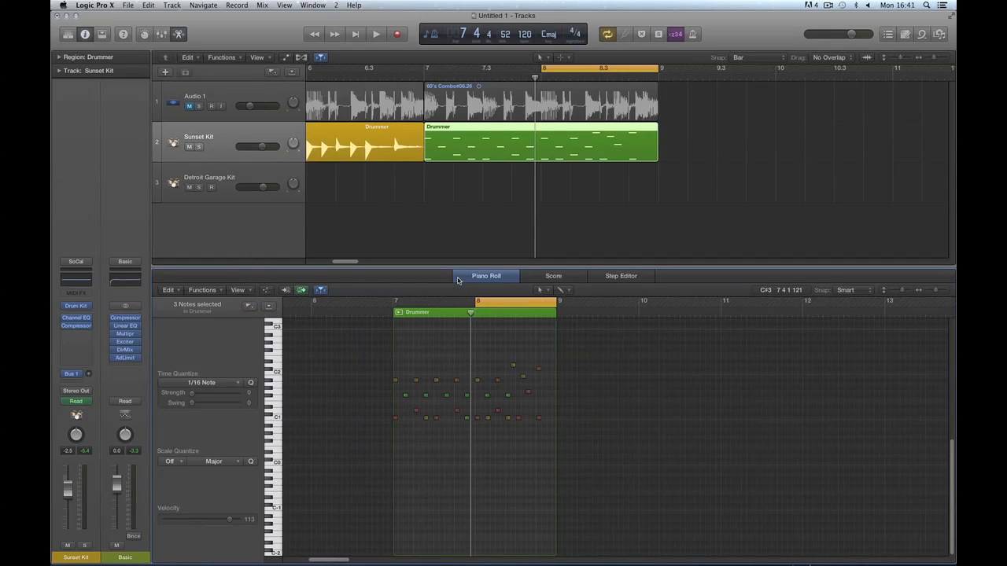
click(501, 63)
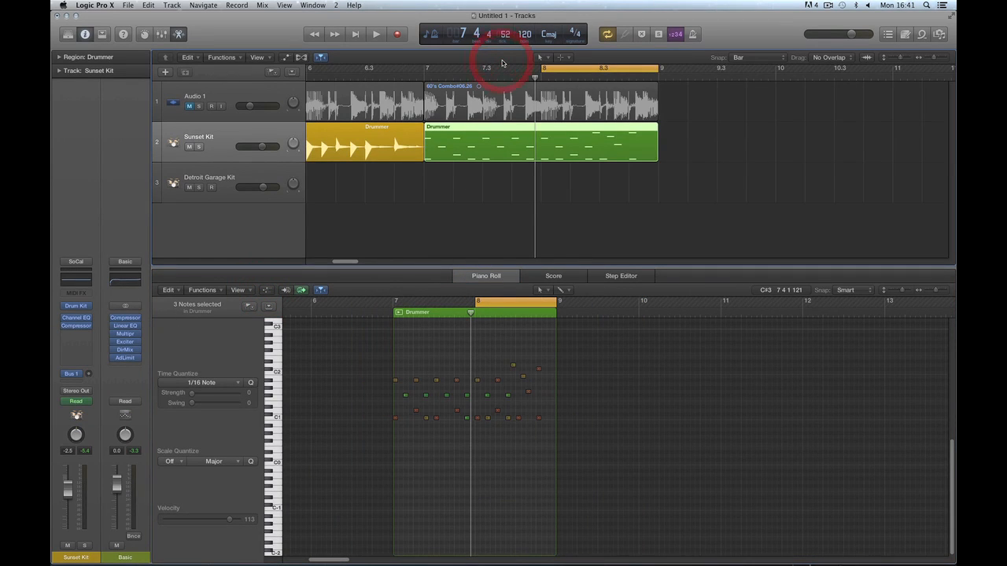
key(super+Left)
key(super+Left)
key(super+Left)
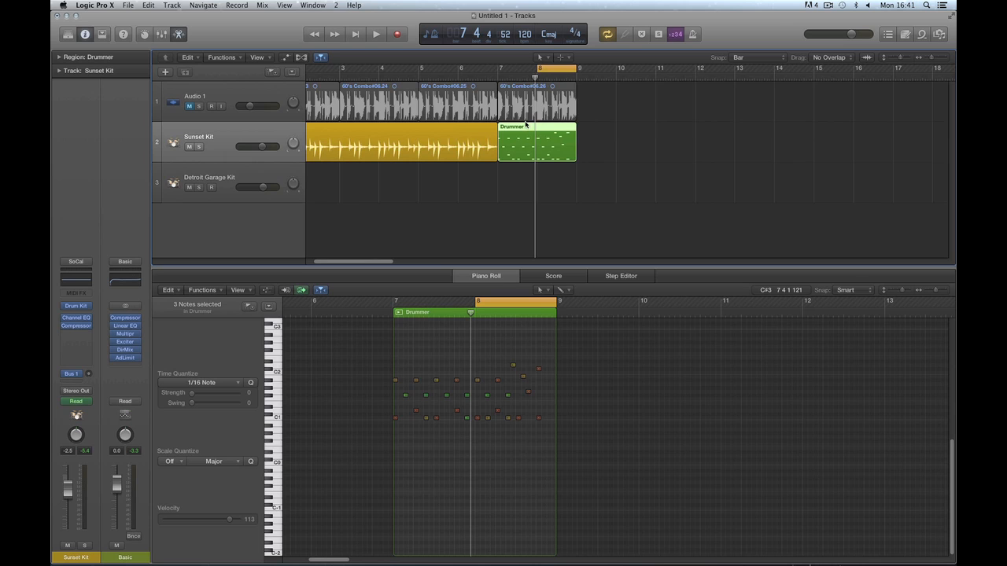
Copy the Drummer region to bar 10, audition it with the cycle range, then set the cycle to bars 11–12.
drag(524, 127, 640, 125)
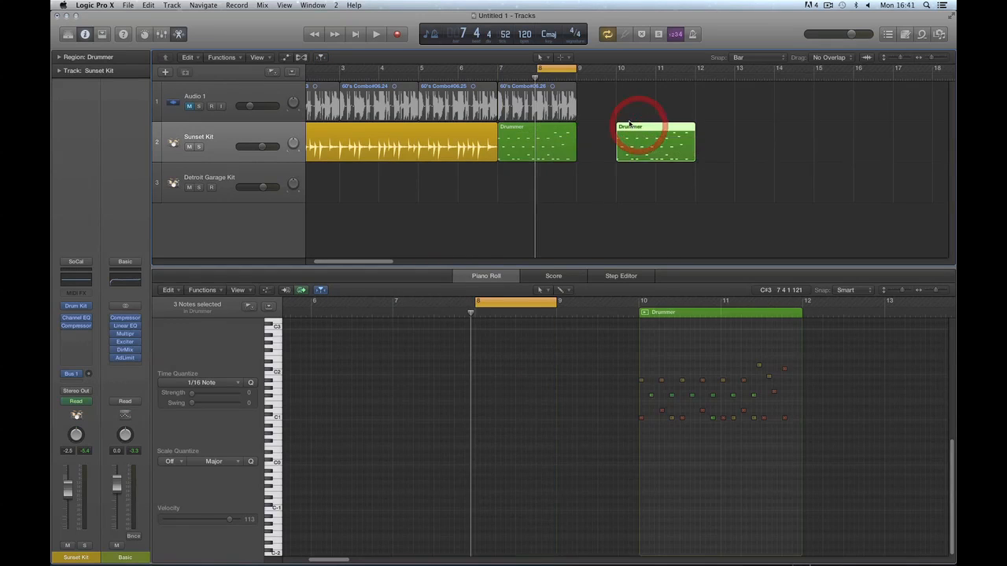
drag(568, 71, 699, 70)
key(space)
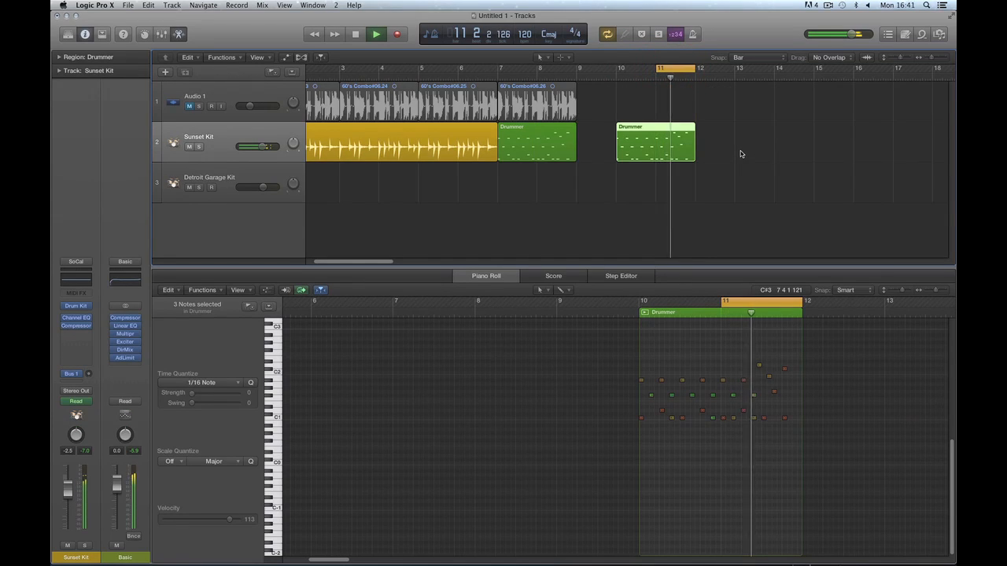
key(space)
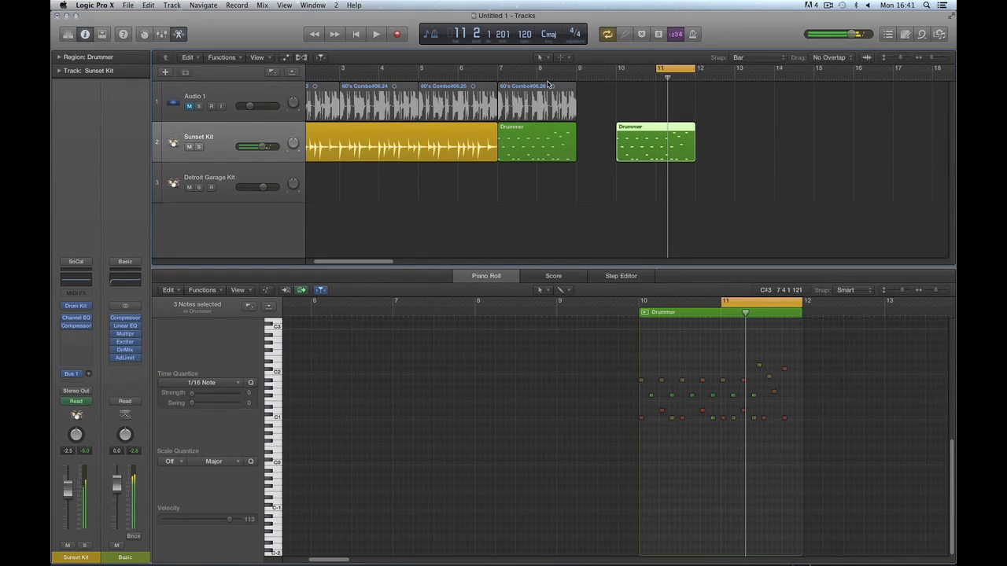
drag(663, 71, 543, 71)
key(space)
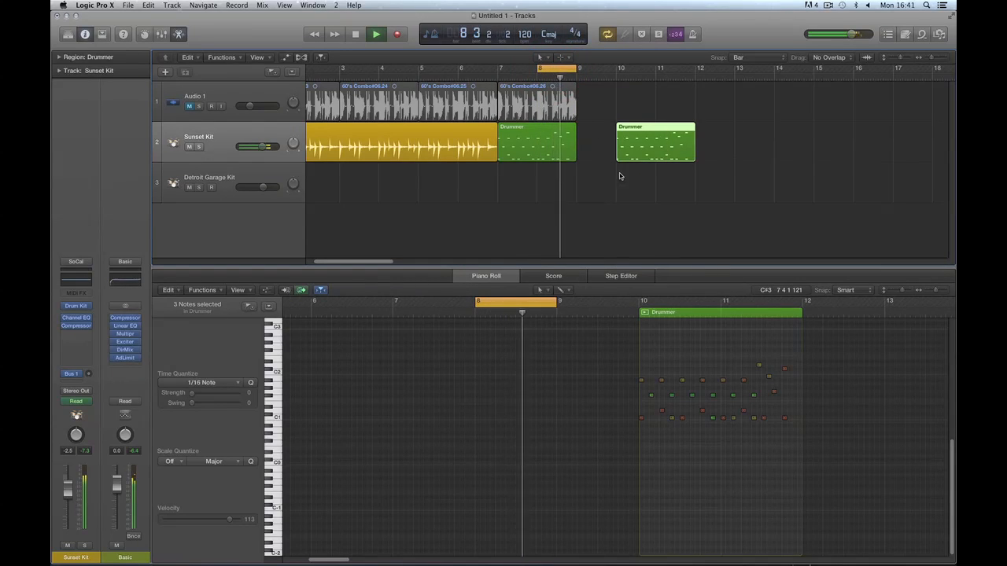
key(space)
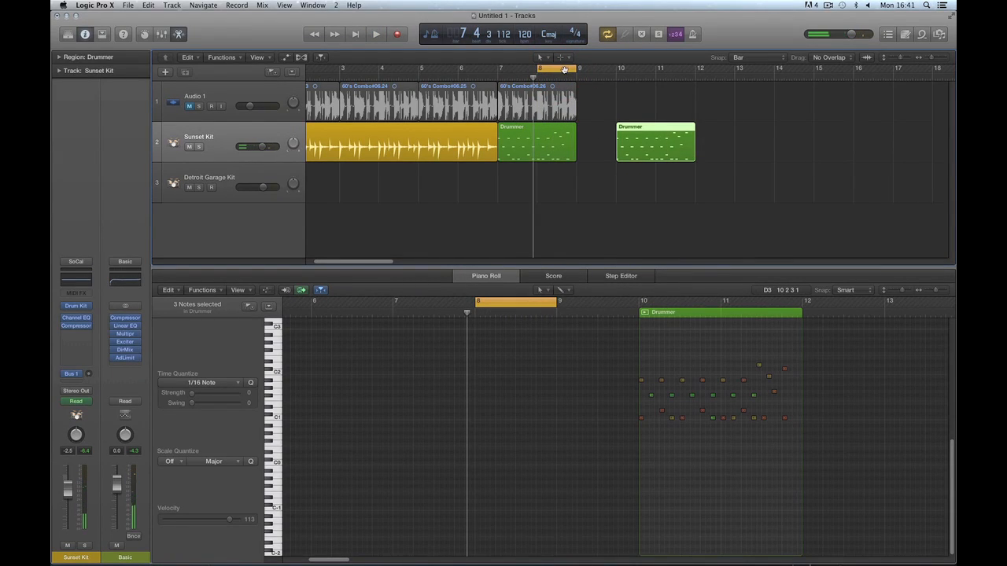
drag(559, 72, 677, 76)
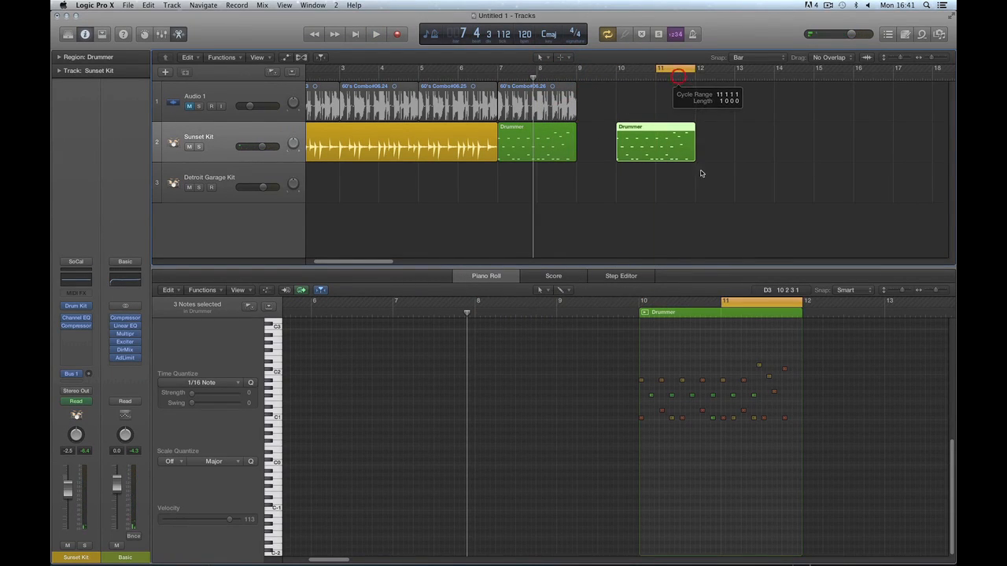
Delete the copied Drummer region at bar 10.
click(267, 289)
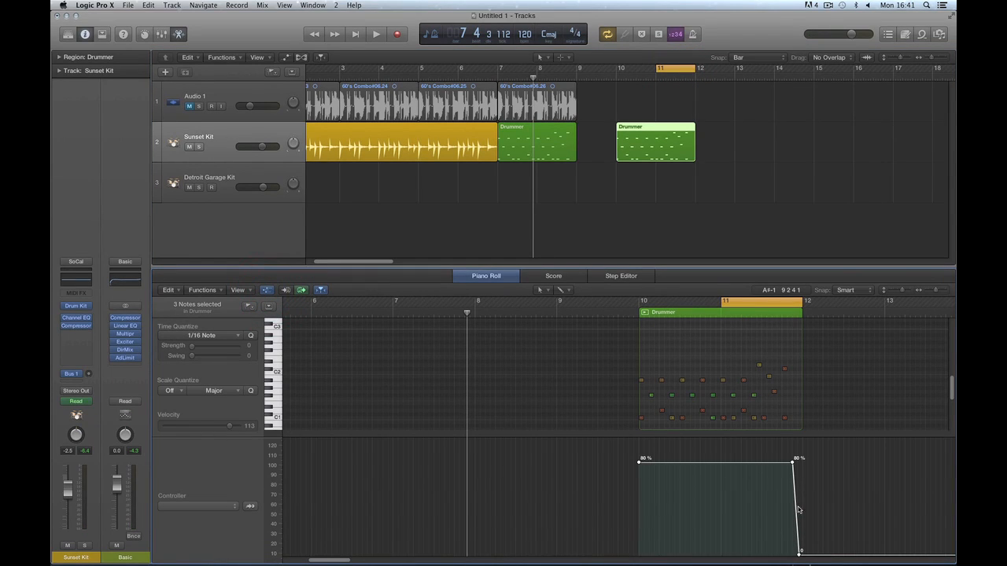
click(268, 290)
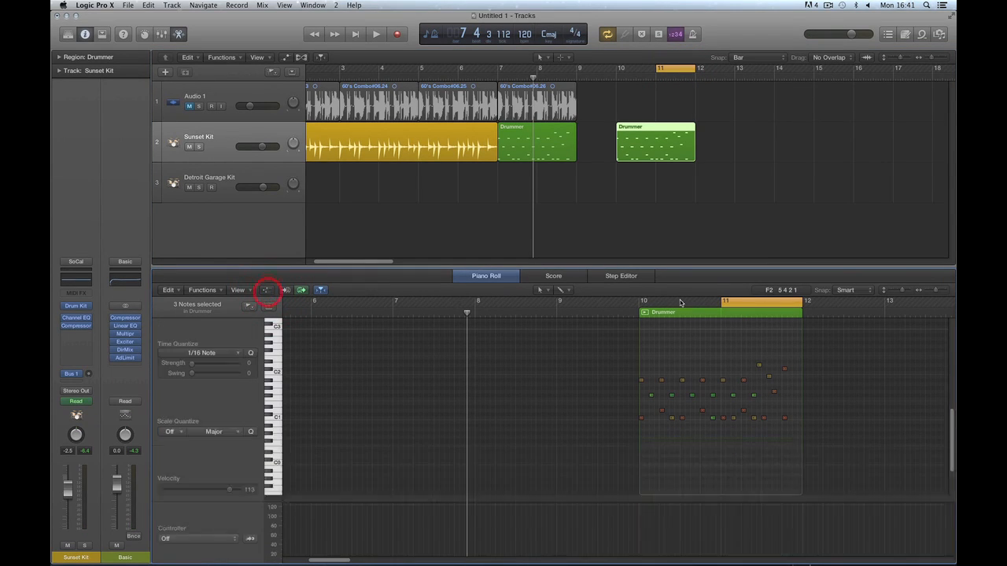
click(647, 131)
key(Delete)
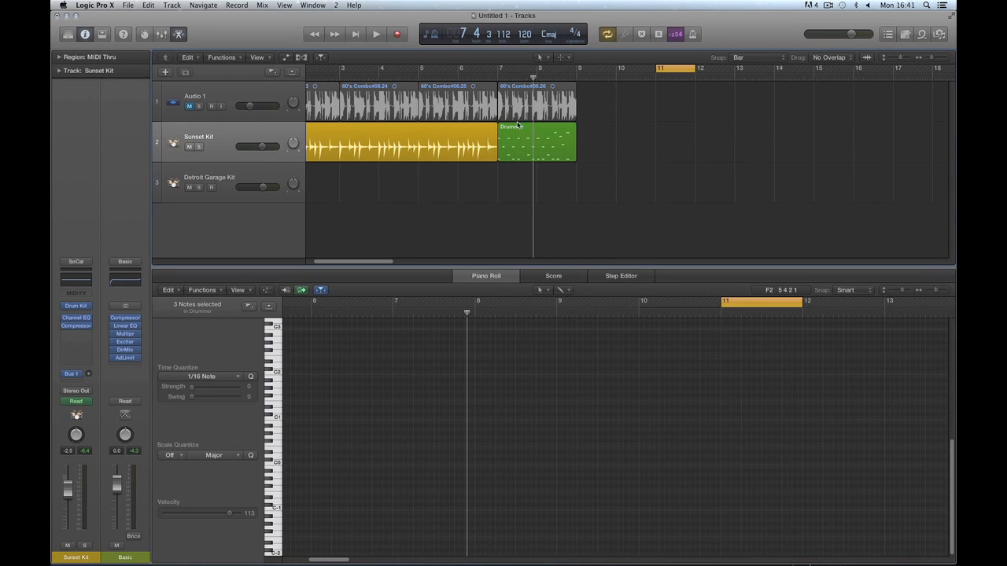
Undo a one-bar shift, select the green Drummer region, and set the cycle to bars 7–9.
drag(623, 130, 519, 128)
key(super+z)
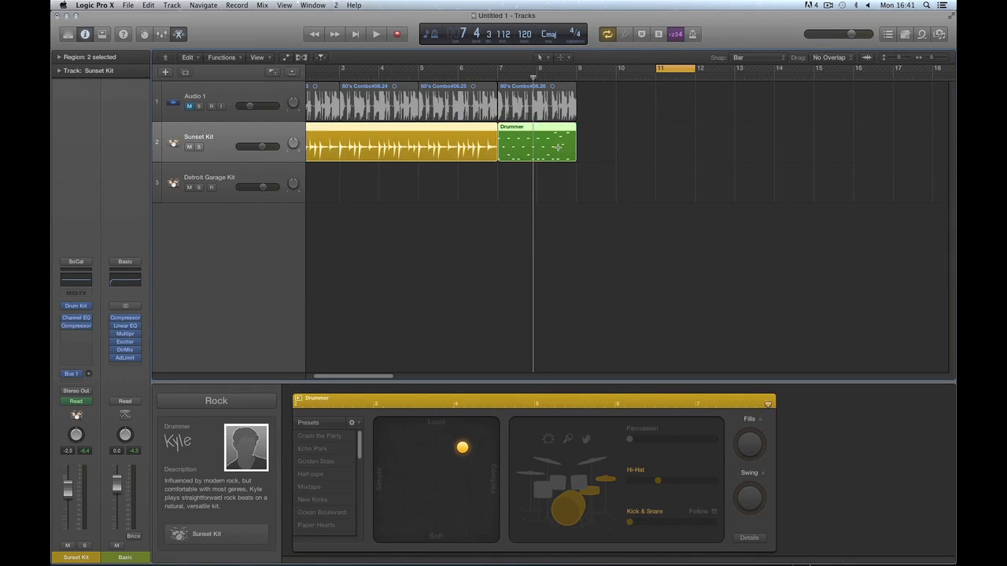
click(607, 148)
click(542, 129)
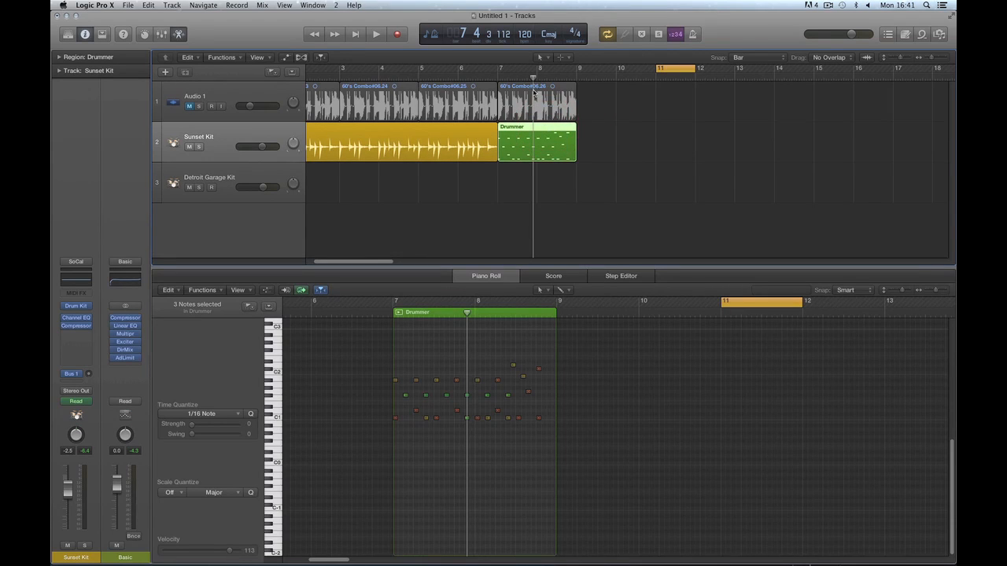
drag(532, 78, 489, 76)
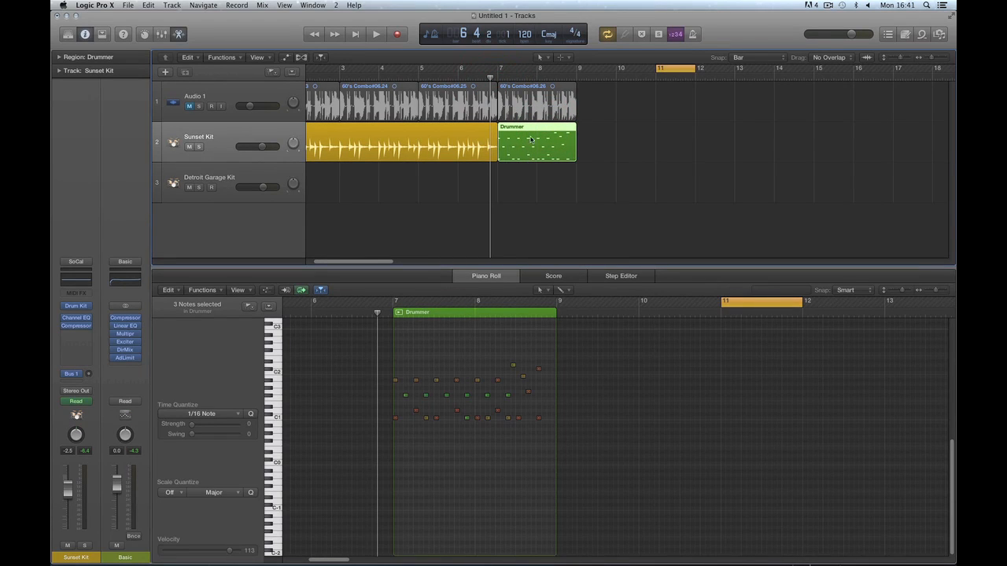
drag(666, 68, 552, 67)
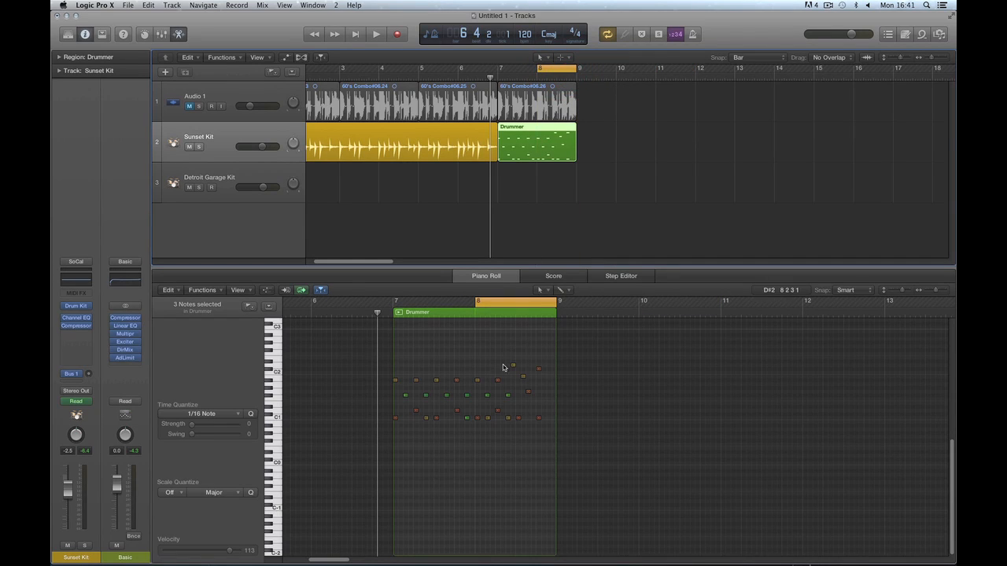
drag(538, 75, 497, 76)
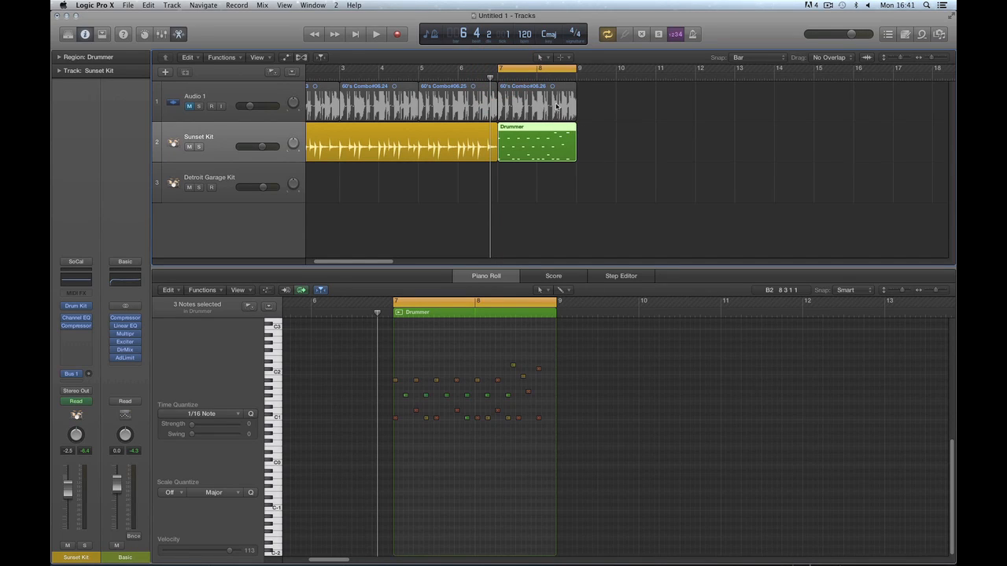
Delete the green Drummer region and stretch the yellow drummer region to end at bar 9.
click(551, 71)
click(551, 72)
key(Delete)
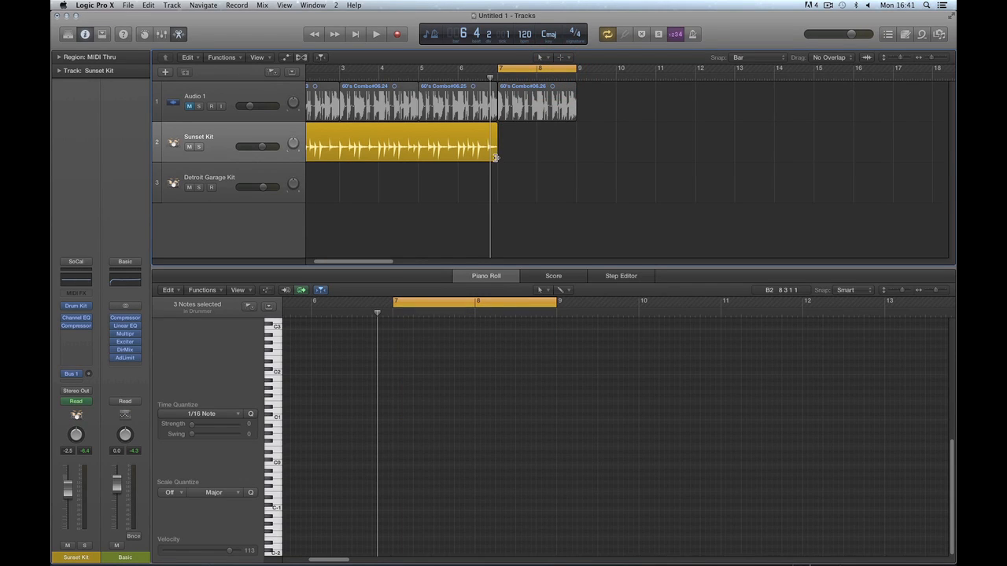
drag(495, 158, 577, 158)
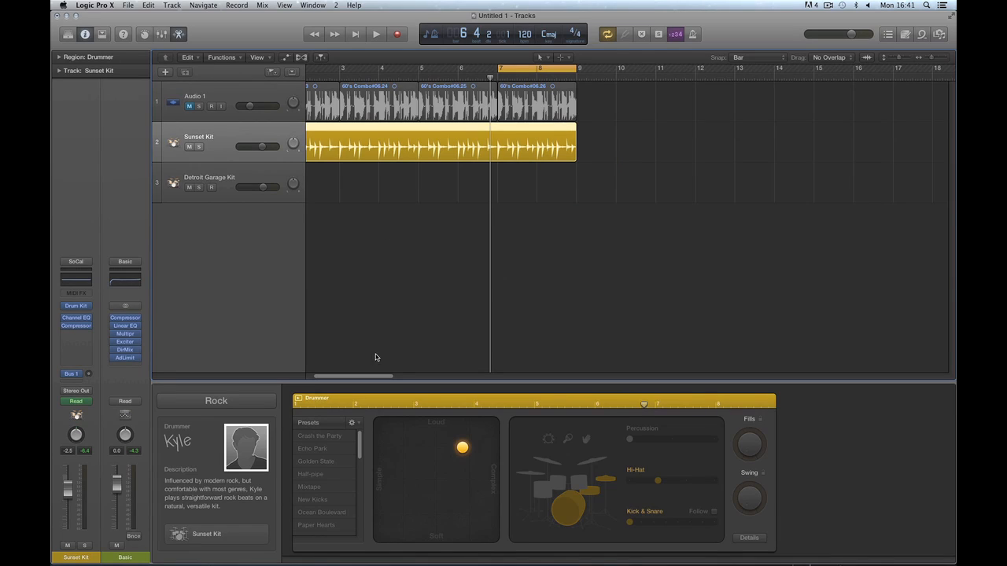
Extend the cycle range to bars 1–9 and record-enable the Detroit Garage Kit track.
drag(368, 378, 332, 379)
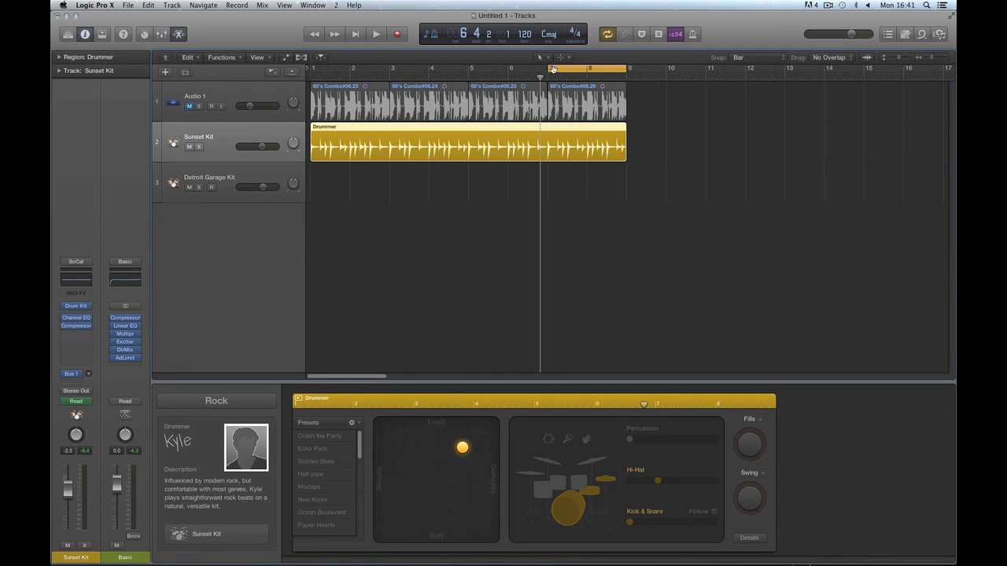
drag(553, 70, 312, 70)
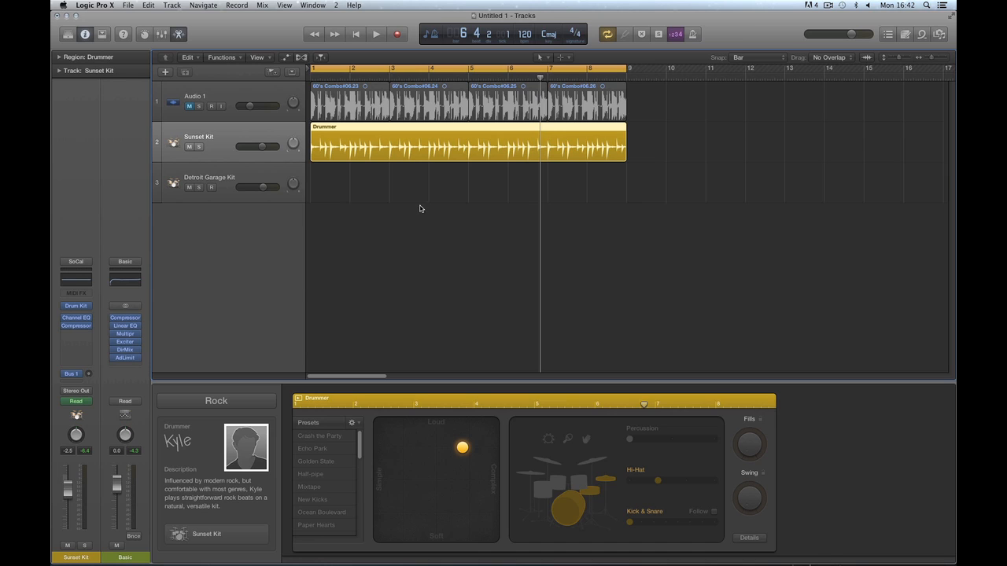
click(262, 176)
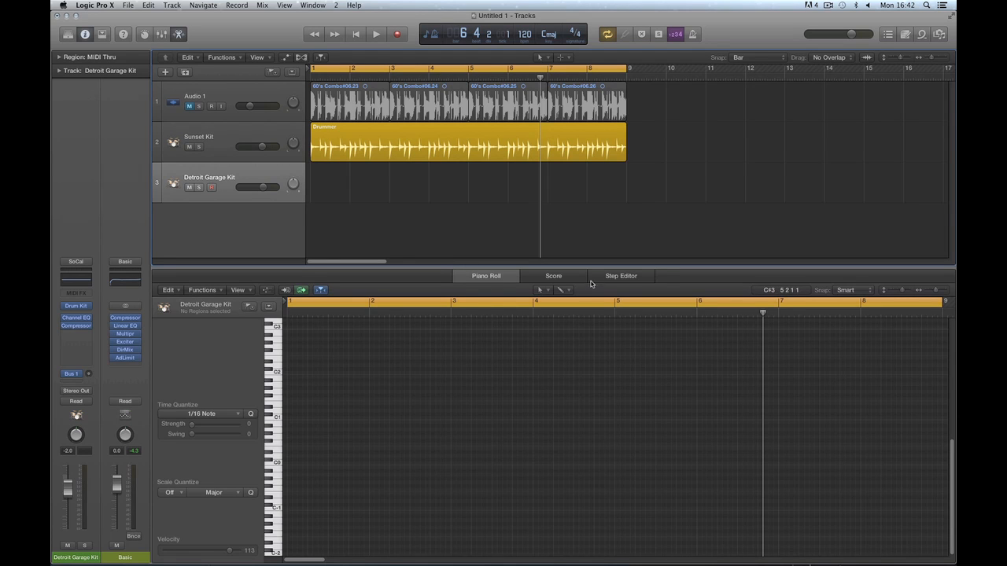
Create an empty MIDI region on Detroit Garage Kit and zoom the note editor to bar 1.
right_click(405, 242)
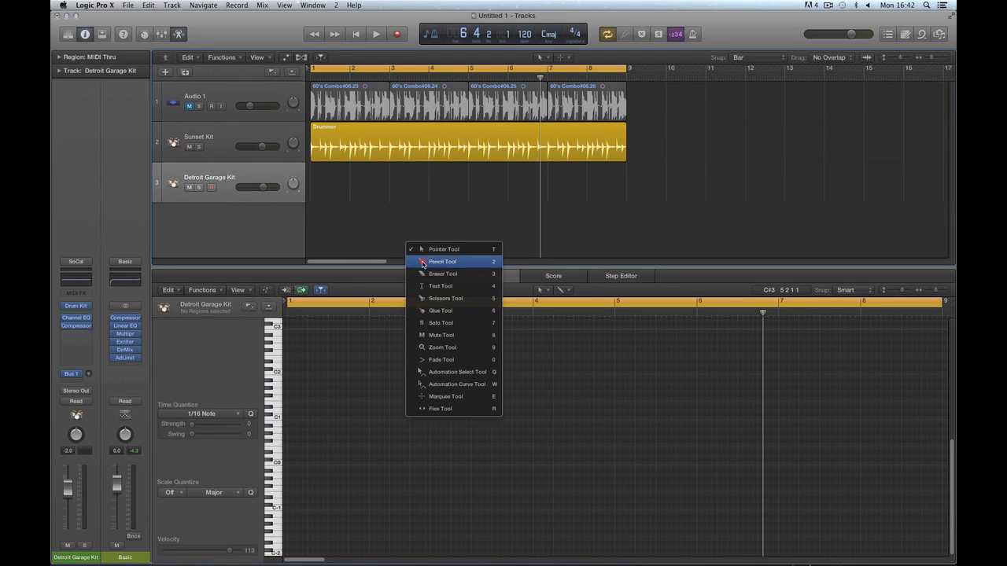
click(417, 261)
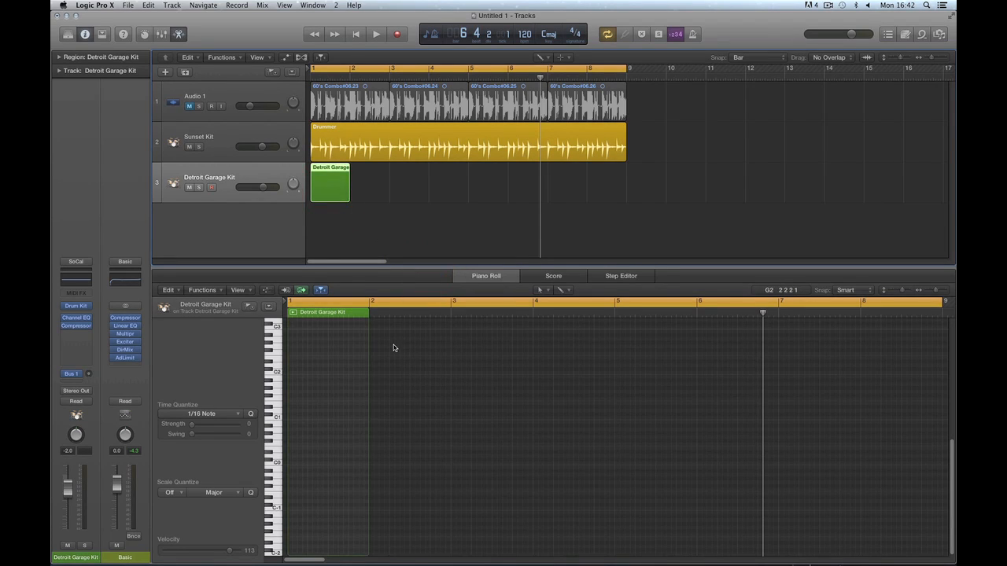
key(super+Right)
key(super+Right)
key(super+Left)
click(381, 287)
key(super+Right)
key(super+Right)
key(super+Right)
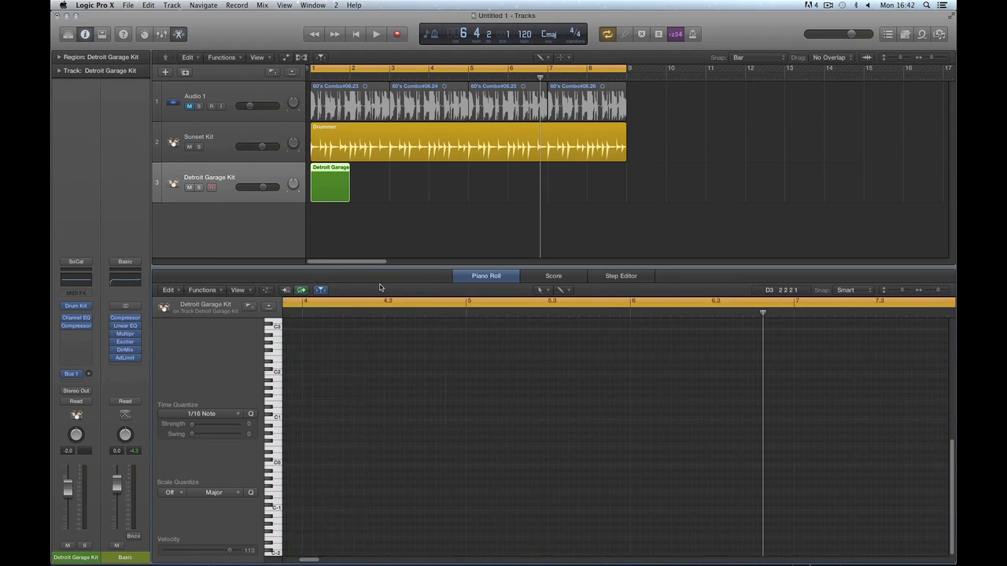
click(355, 34)
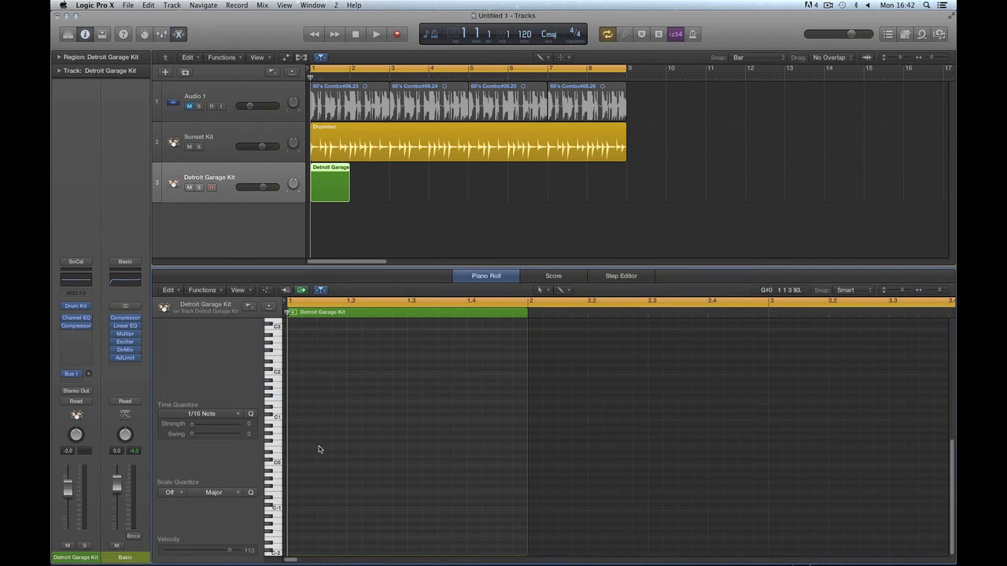
Draw five drum notes between C1 and E1 in bar 1 with the Pencil and play them.
key(t)
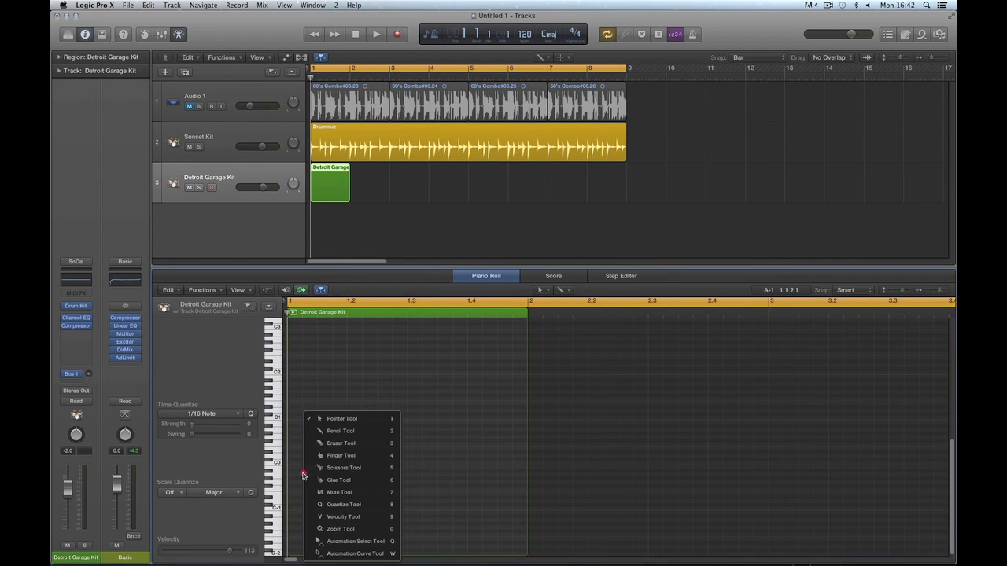
click(323, 433)
click(293, 418)
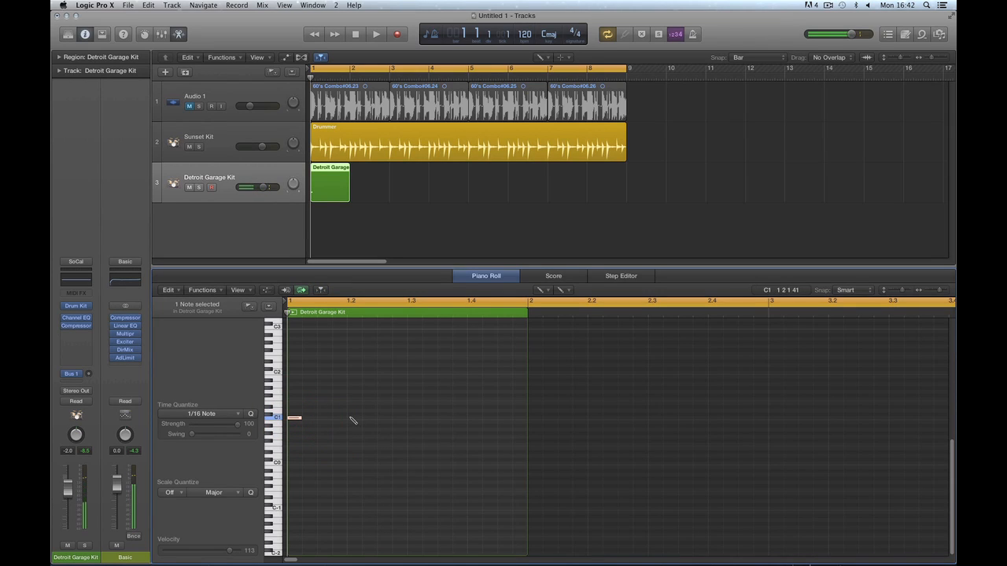
click(354, 410)
click(414, 418)
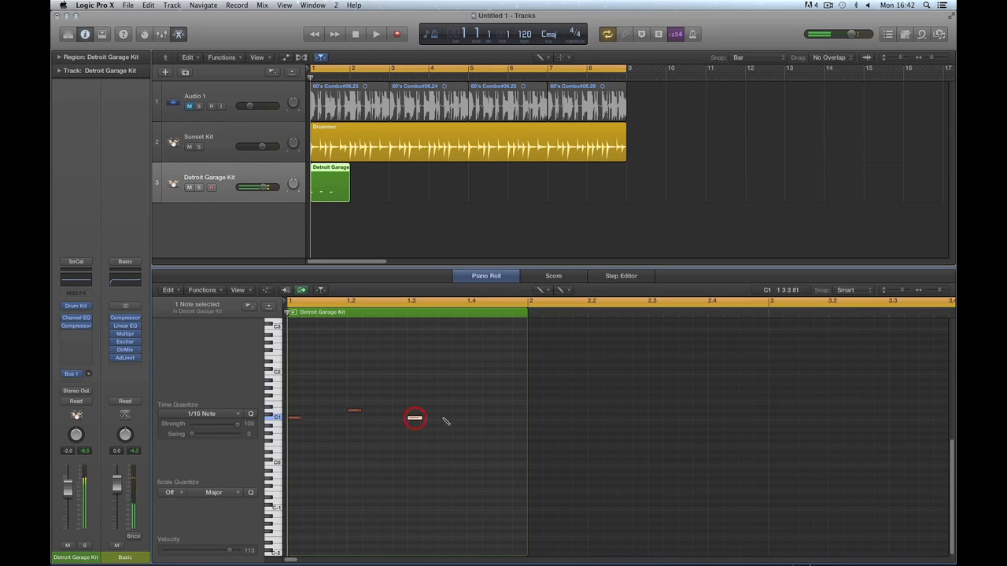
click(459, 418)
click(472, 403)
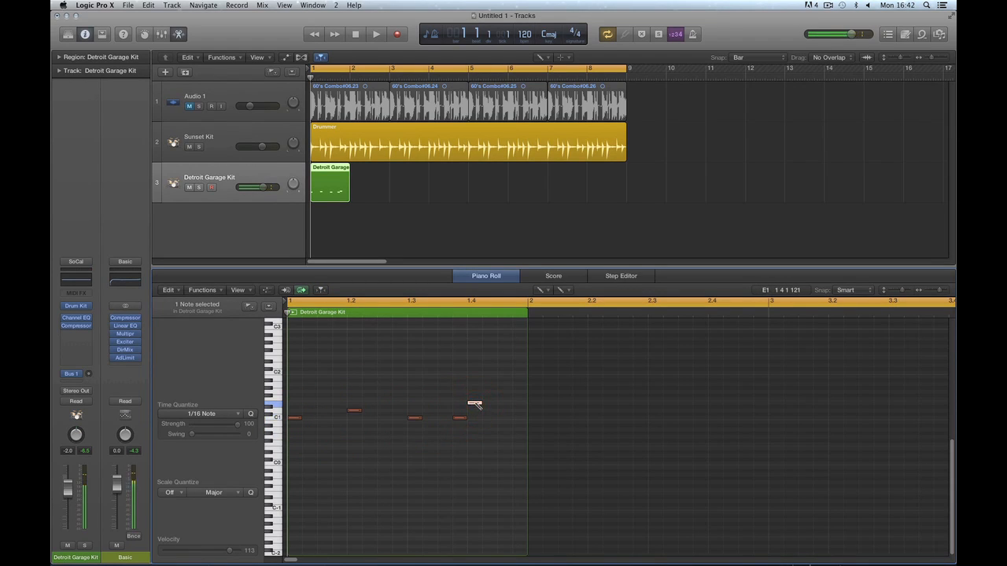
key(space)
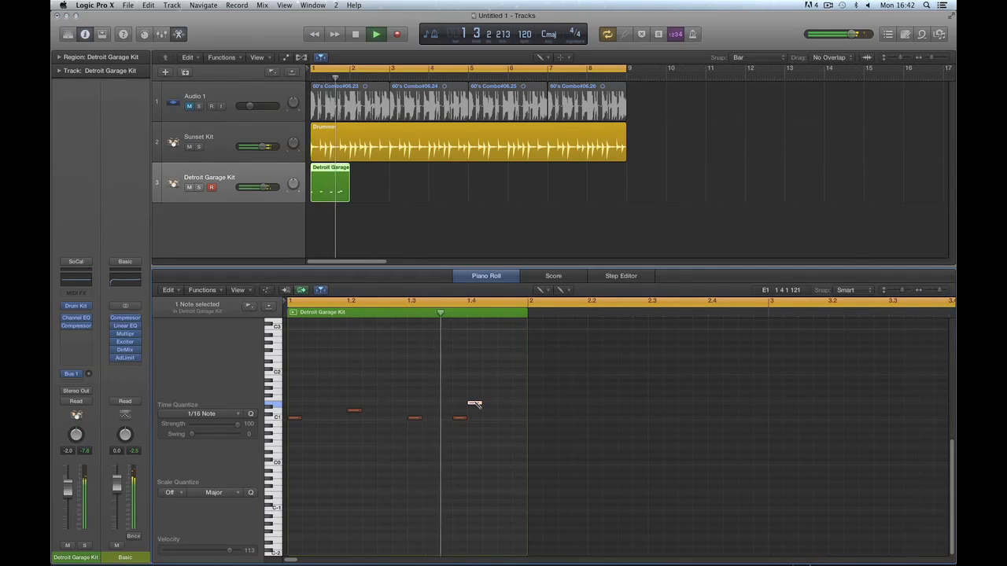
Add a C1 note near beat 1.3.3 and move another C1 note earlier, auditioning each change.
key(space)
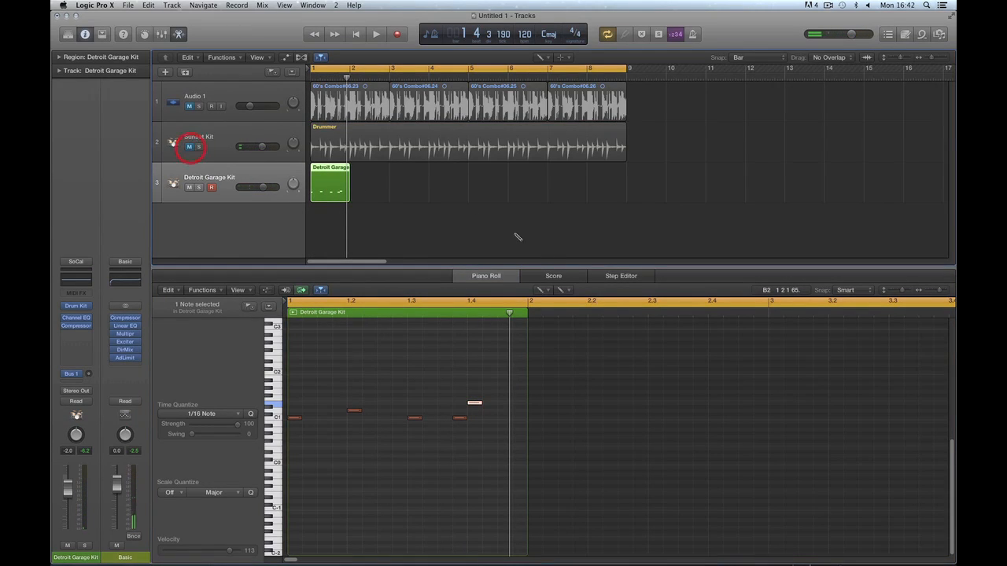
key(space)
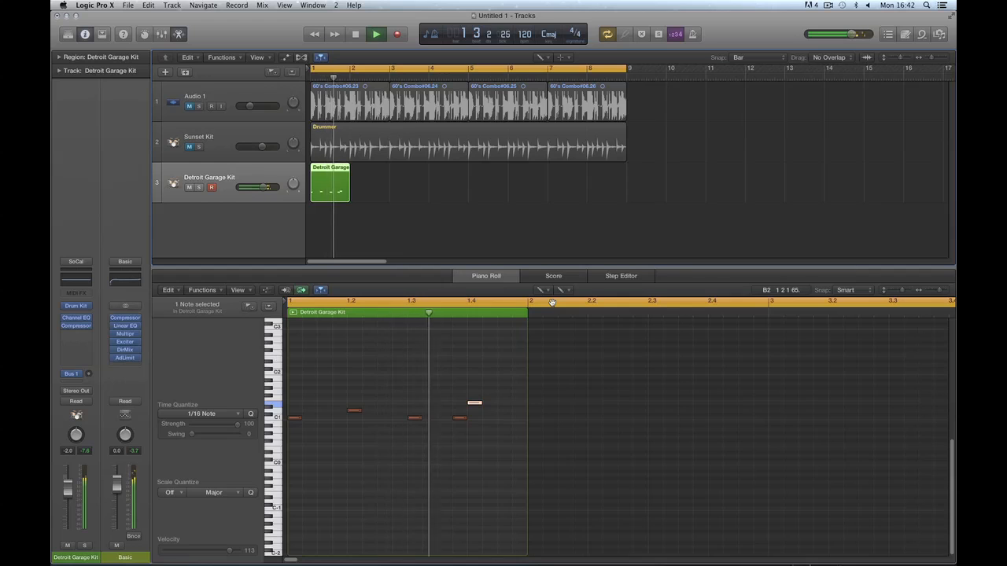
key(space)
click(445, 418)
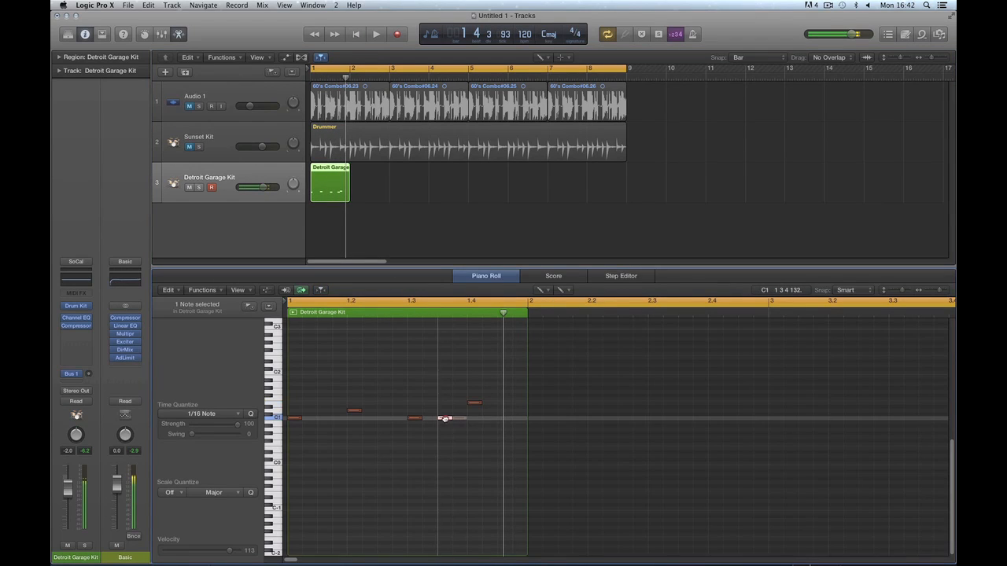
key(space)
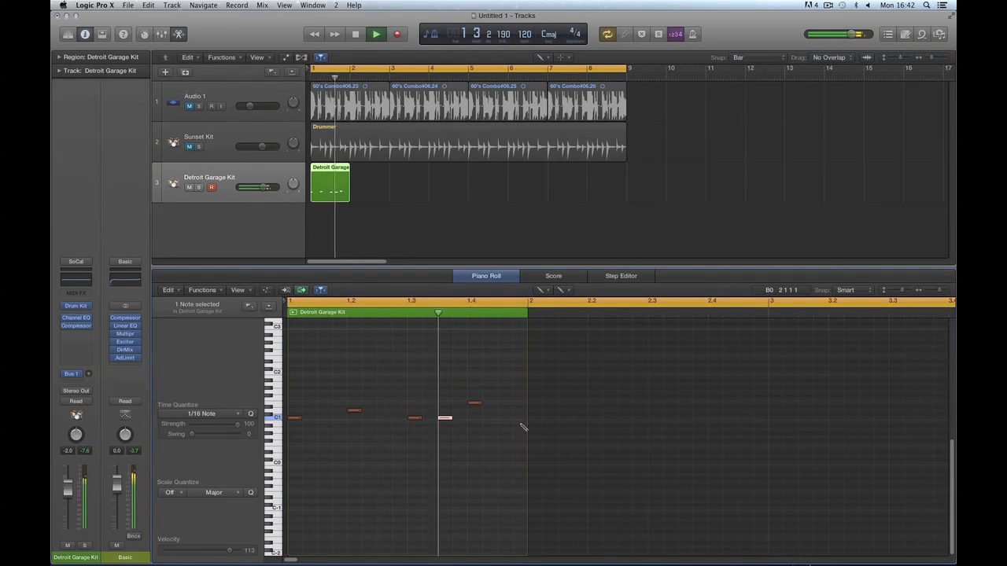
key(space)
mouse_move(414, 418)
mouse_down()
mouse_move(383, 418)
mouse_move(442, 418)
mouse_move(414, 418)
mouse_up()
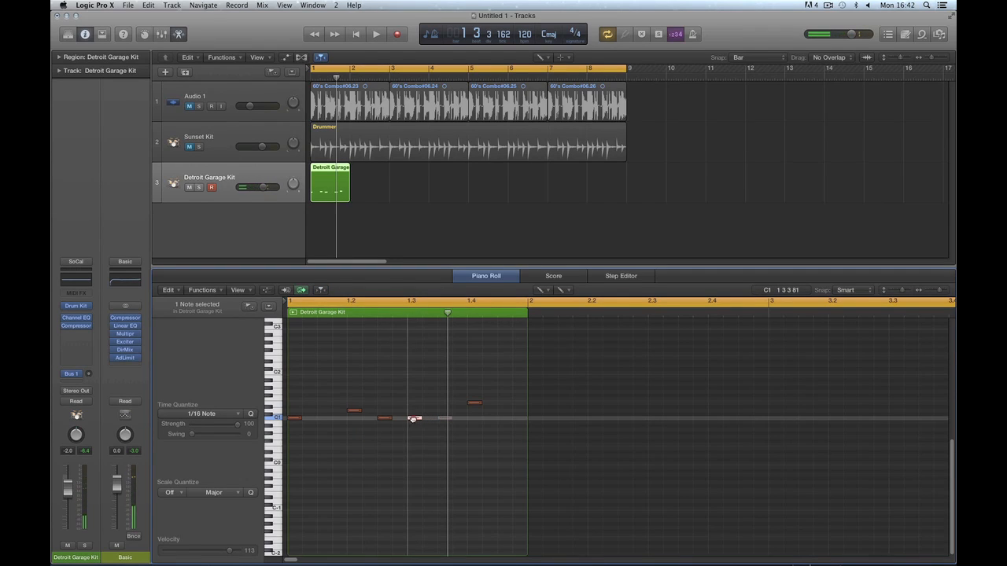
key(space)
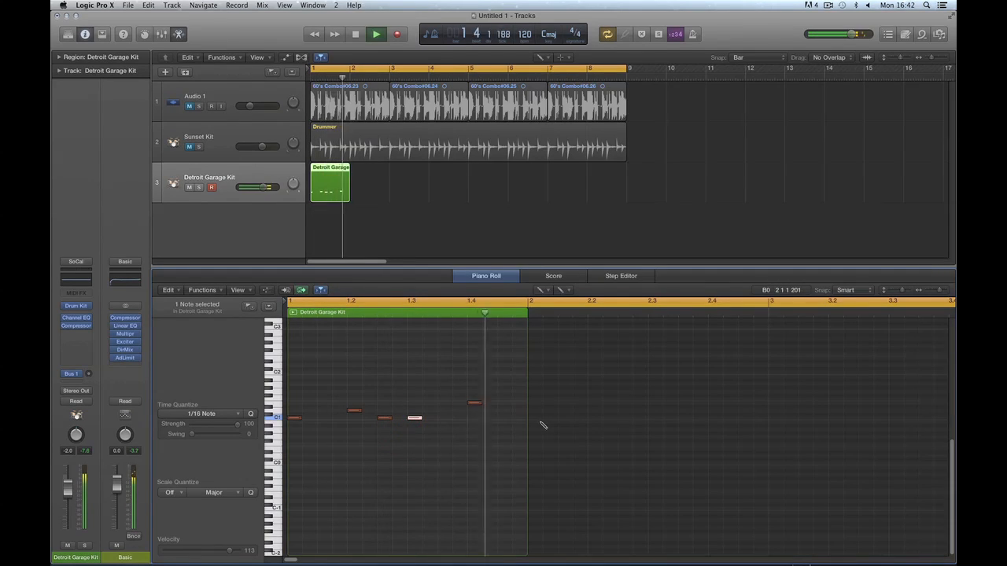
key(space)
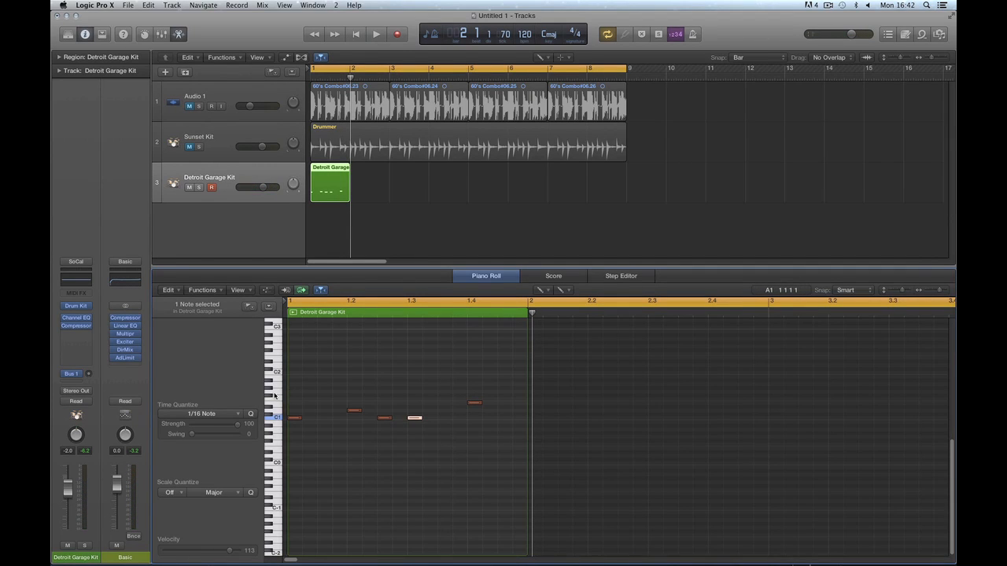
Add three notes on a higher drum row, audition them, then remove them.
click(278, 398)
click(293, 396)
click(323, 395)
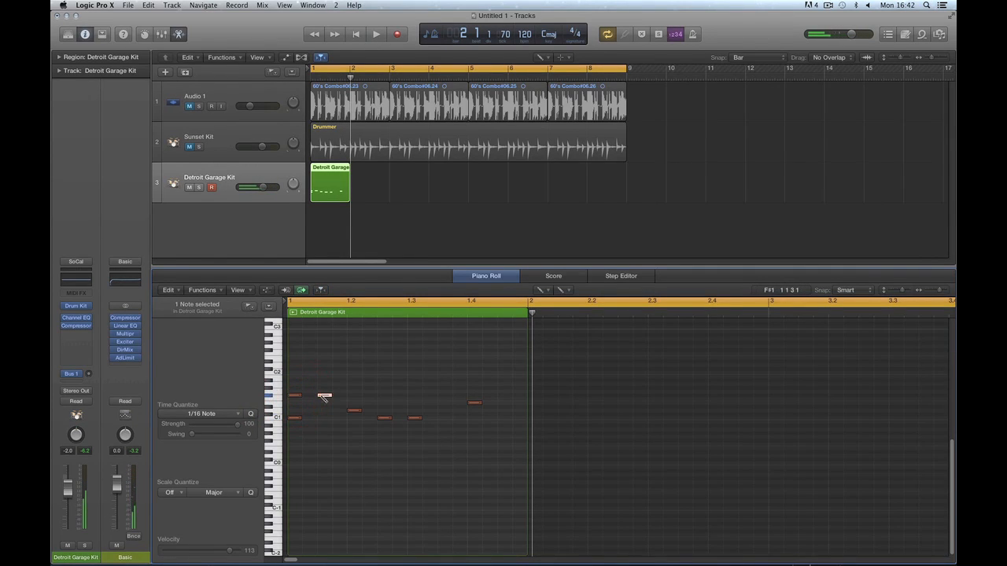
click(350, 396)
key(space)
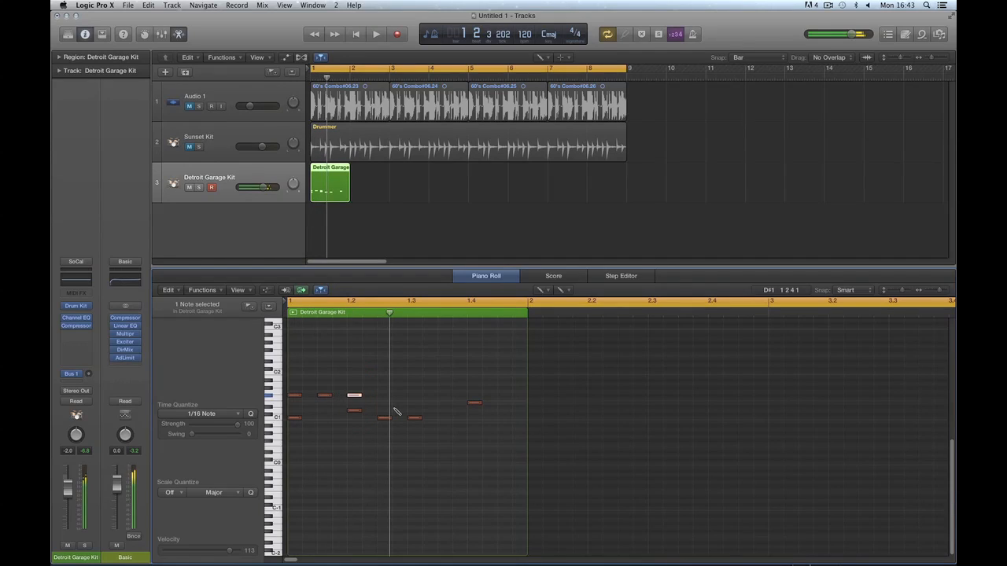
key(Delete)
key(Delete)
key(Delete)
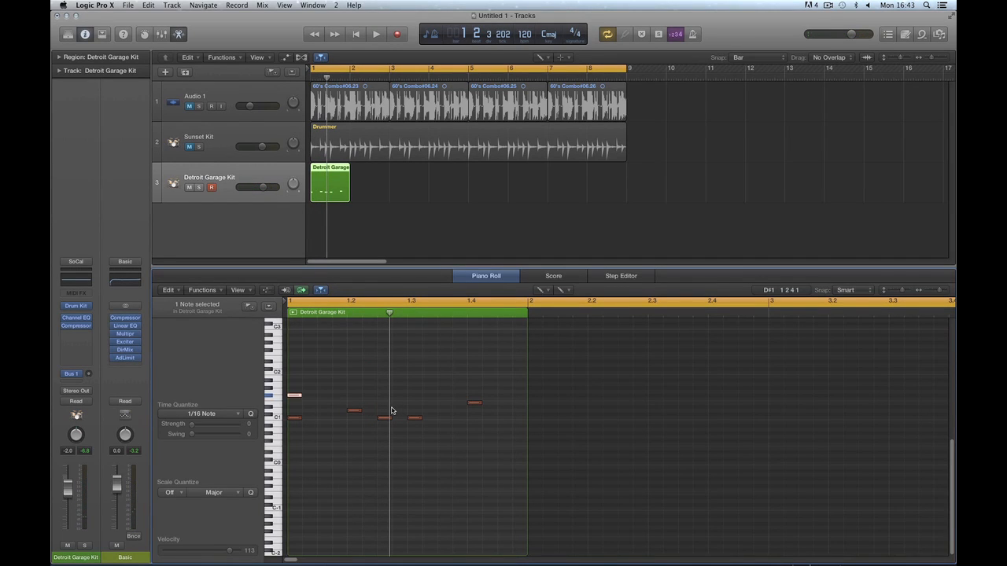
Marquee-select all remaining notes with the Pointer tool and delete them.
key(t)
click(425, 391)
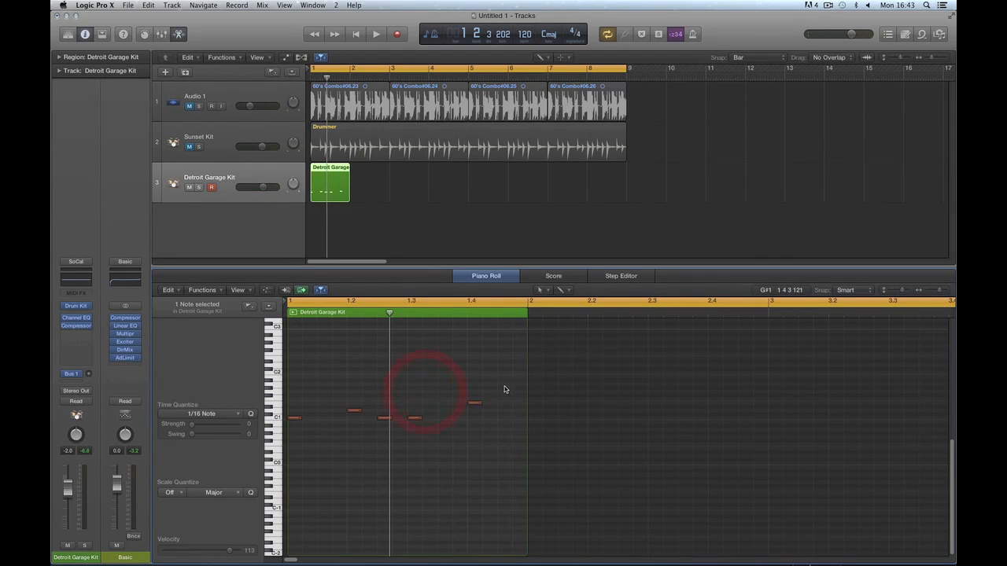
drag(504, 388, 291, 438)
key(Delete)
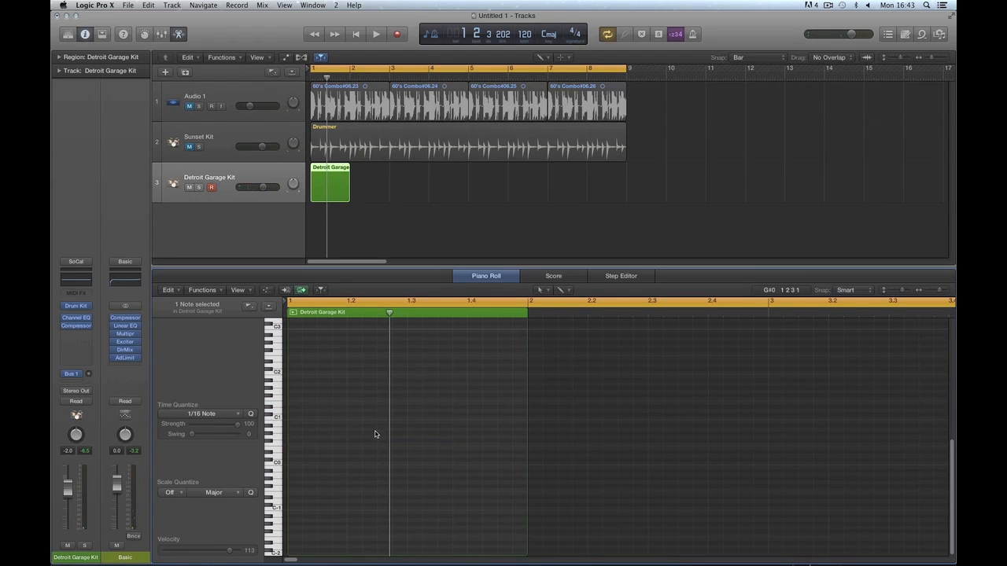
Delete the Detroit Garage region and show the Sunset Kit Drummer settings.
click(343, 171)
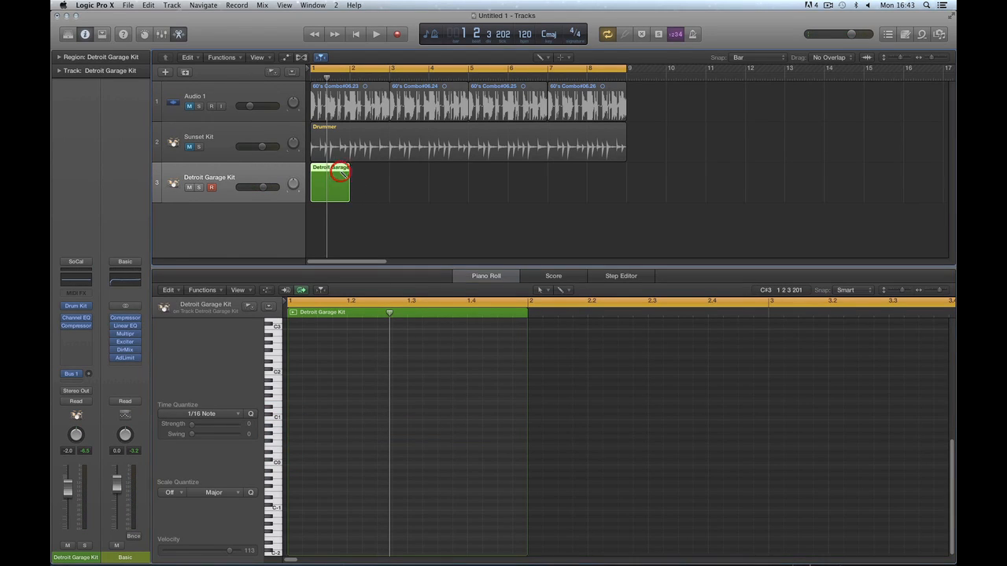
key(Delete)
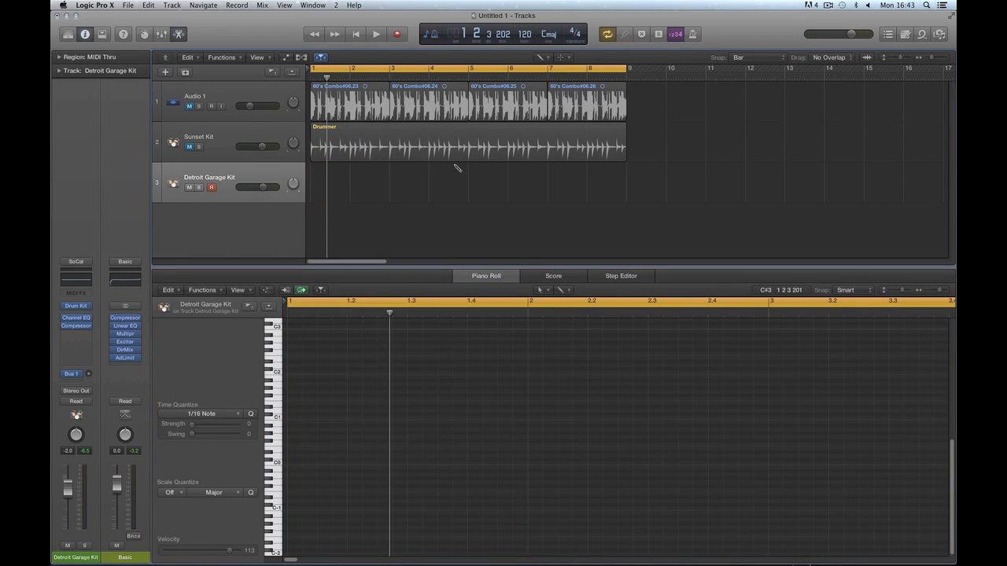
click(222, 142)
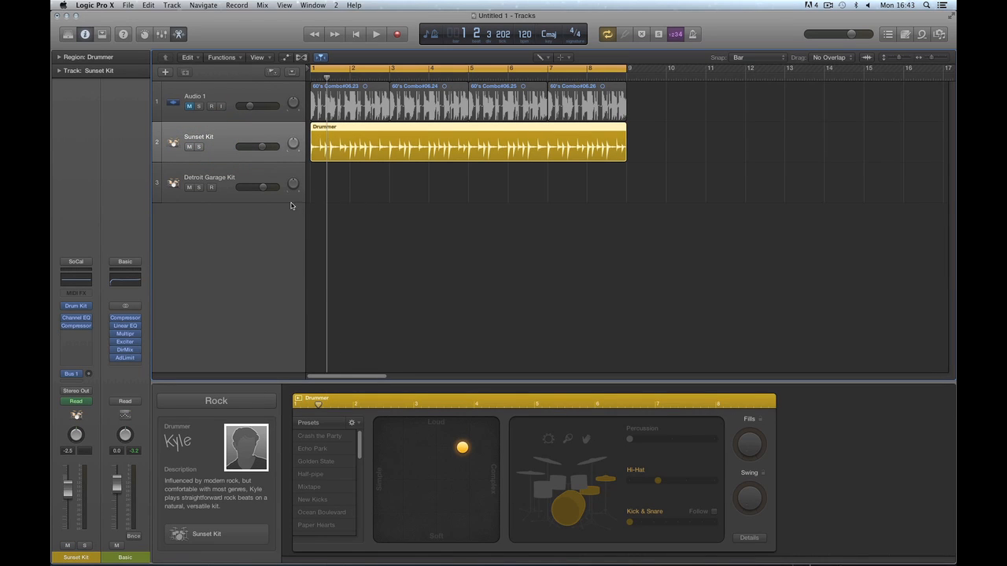
drag(290, 205, 291, 218)
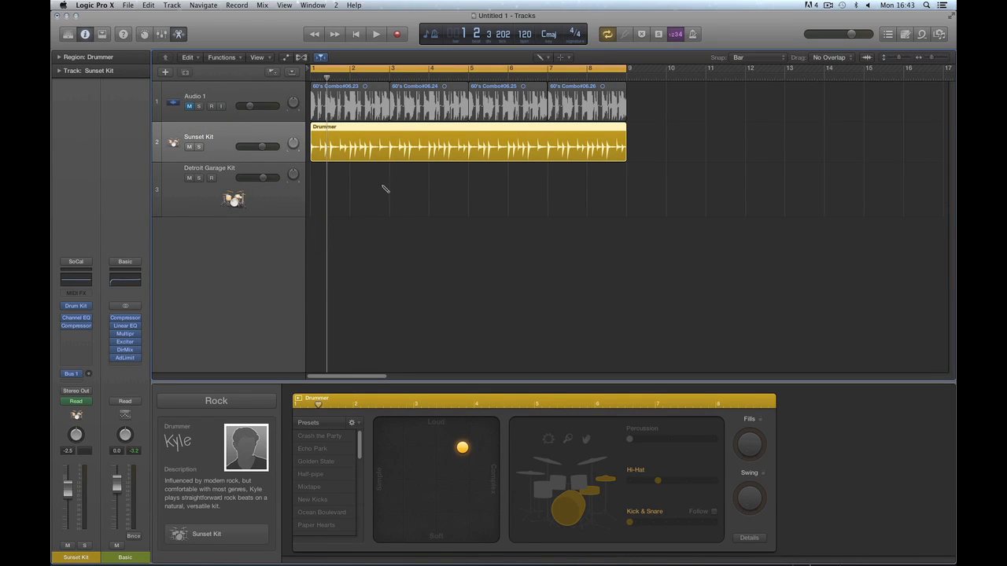
Trim the Sunset Kit Drummer region from bar 9 down to a single bar and audition it.
click(356, 33)
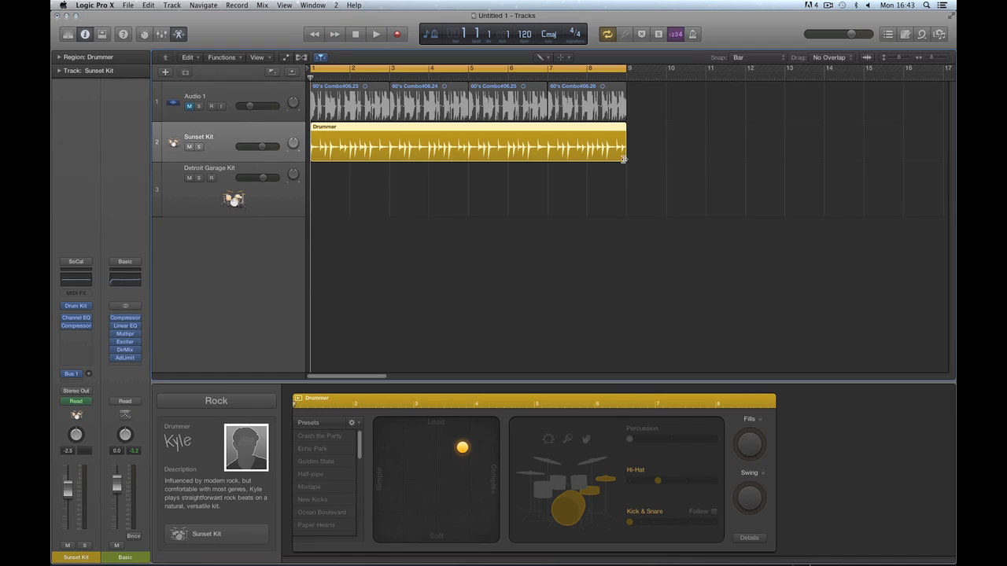
drag(623, 158, 364, 166)
key(super+Right)
key(super+Right)
key(super+Right)
key(super+Right)
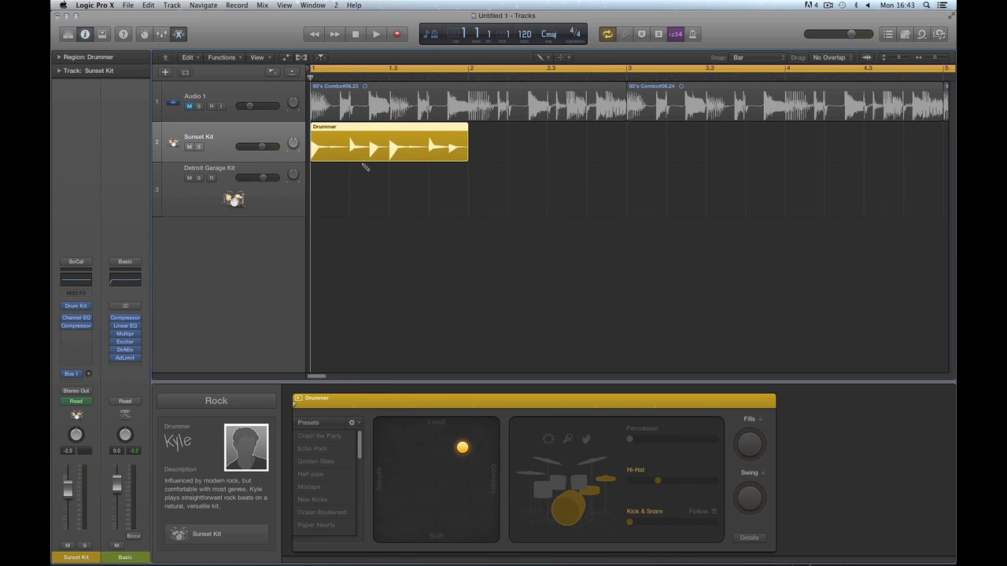
mouse_move(464, 159)
mouse_down()
mouse_move(630, 161)
mouse_move(467, 161)
mouse_up()
key(space)
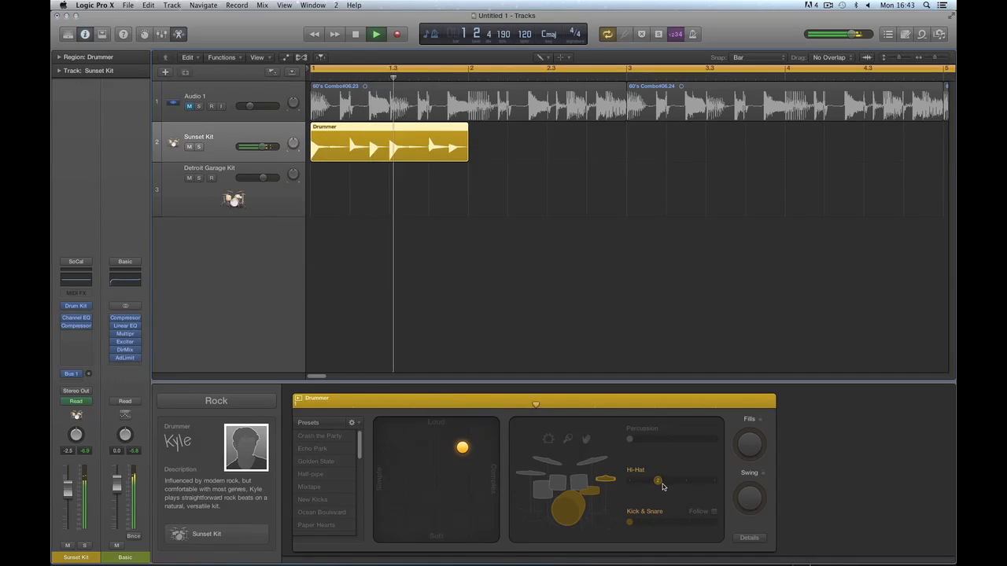
key(space)
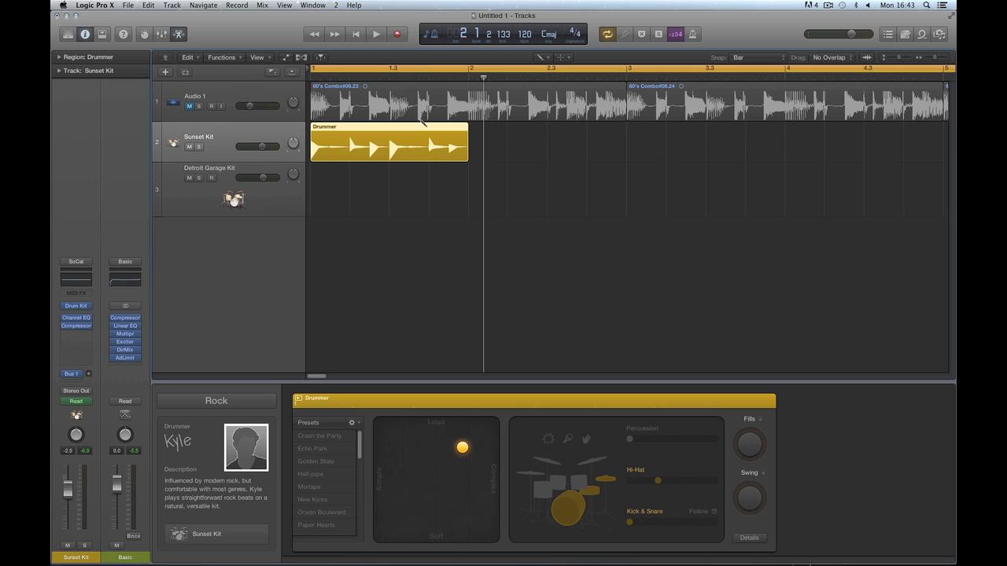
Loop the one-bar region and adjust the Hi-Hat, Kick & Snare and complexity sliders while it plays.
key(super+u)
key(space)
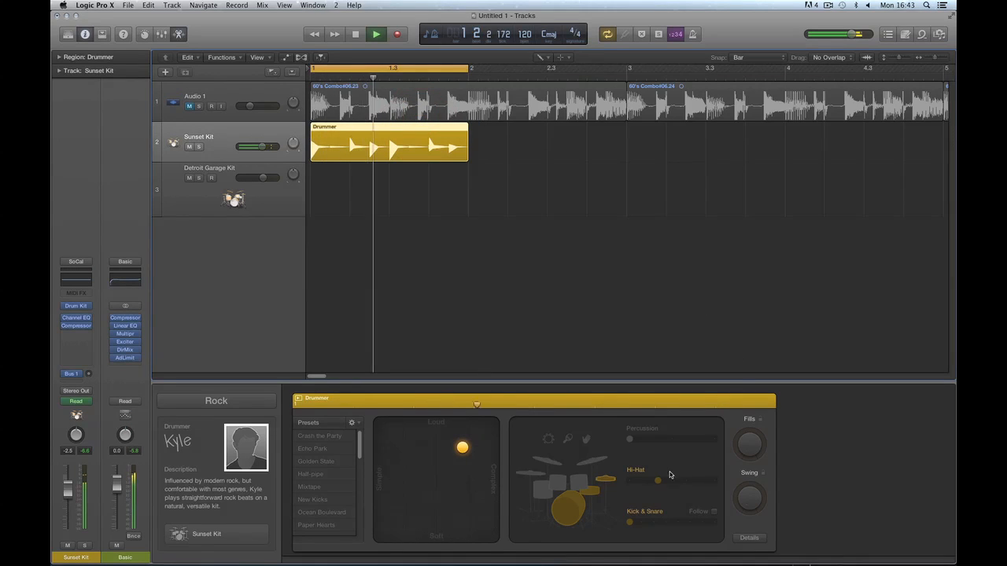
drag(659, 481, 685, 481)
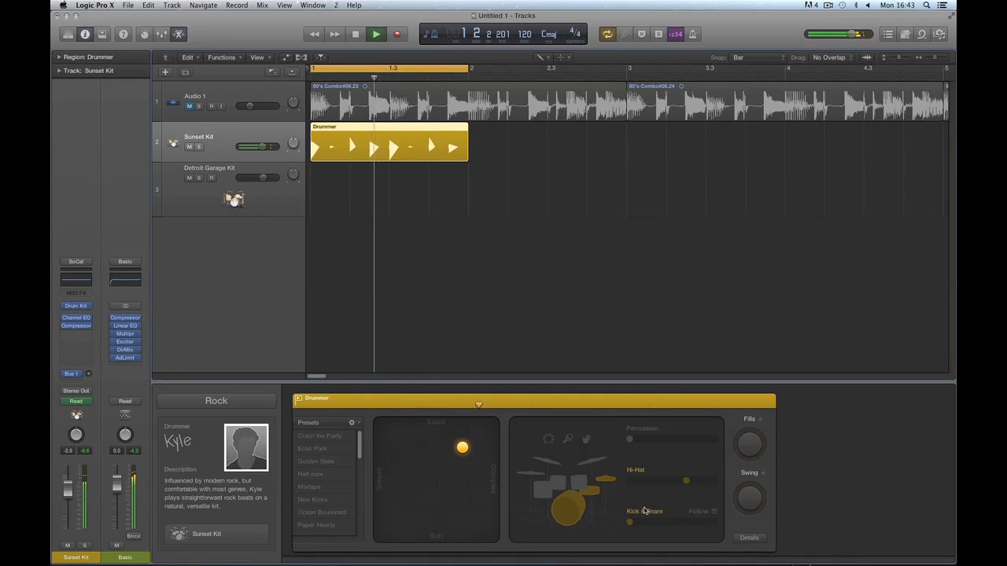
drag(630, 523, 641, 524)
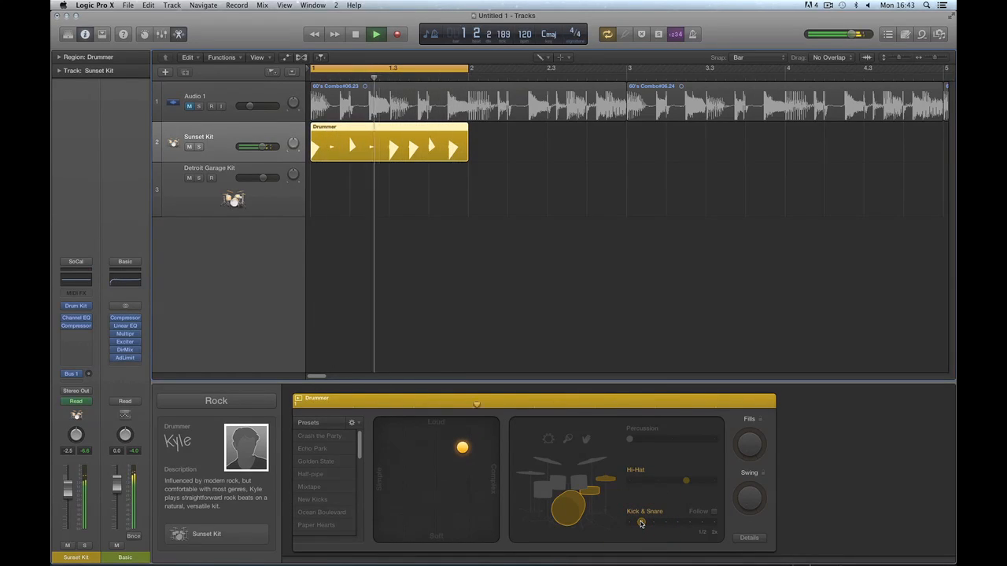
drag(463, 447, 428, 448)
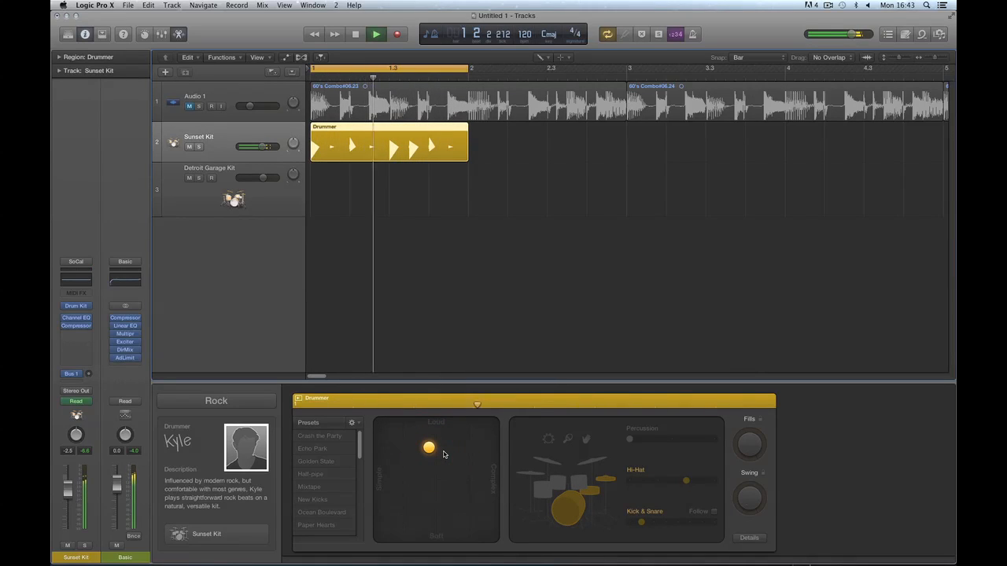
key(space)
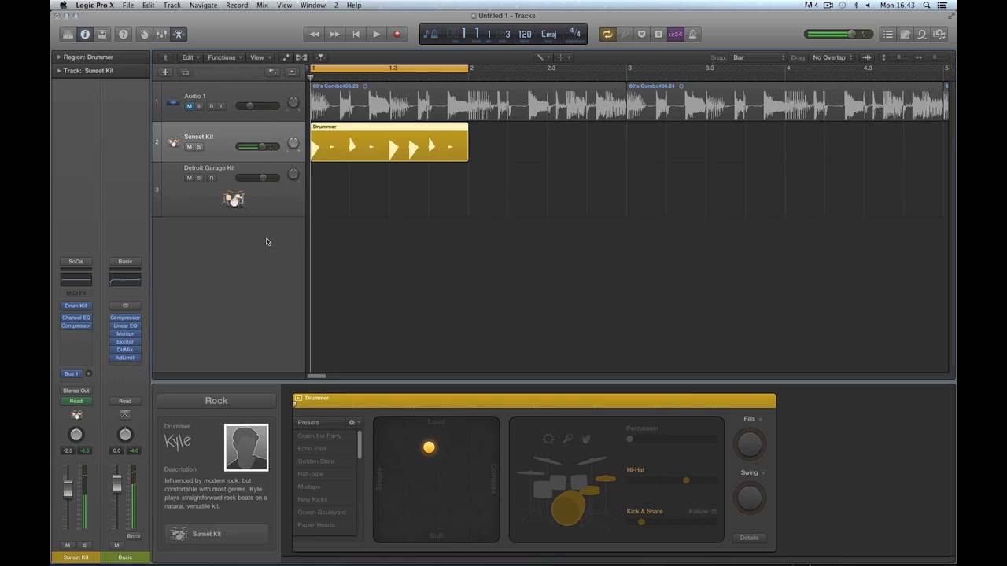
key(t)
click(385, 194)
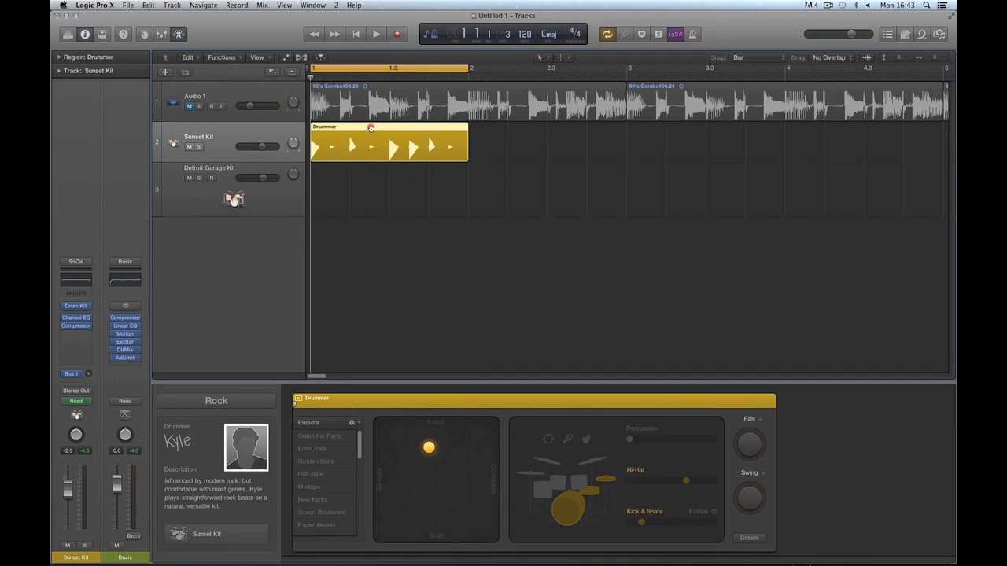
Copy the Drummer region onto Detroit Garage Kit, open its notes, mute Sunset Kit and play it.
drag(370, 127, 370, 170)
double_click(370, 175)
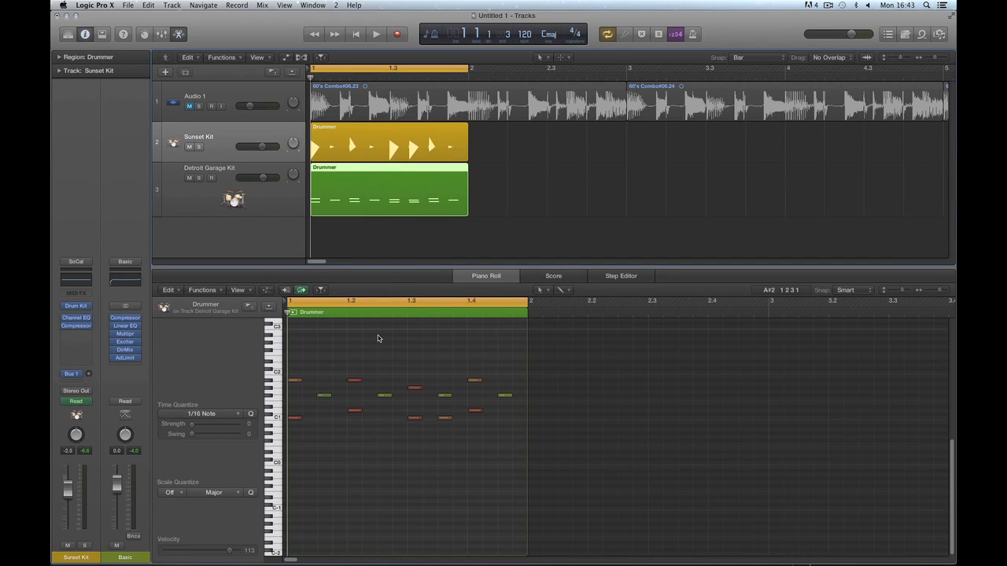
click(189, 147)
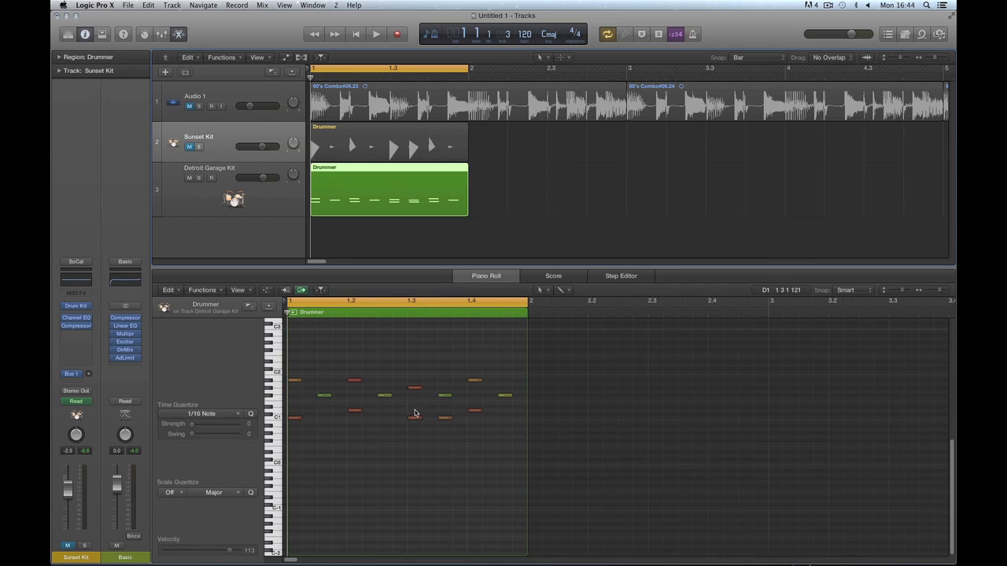
key(space)
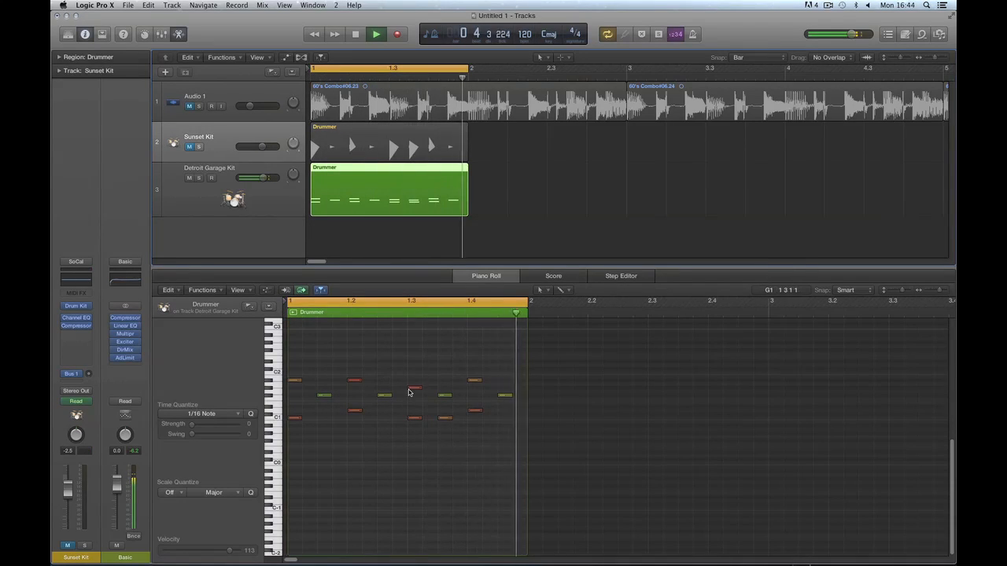
key(space)
key(space)
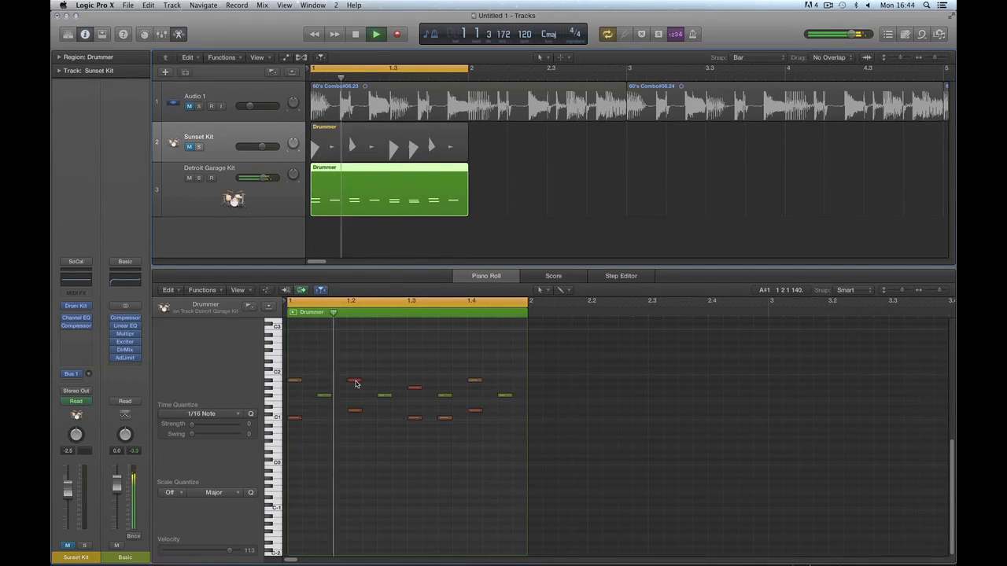
key(space)
Move the C1 note earlier to about 1 2 3 2, audition it, then shift it back.
drag(412, 418, 384, 419)
key(space)
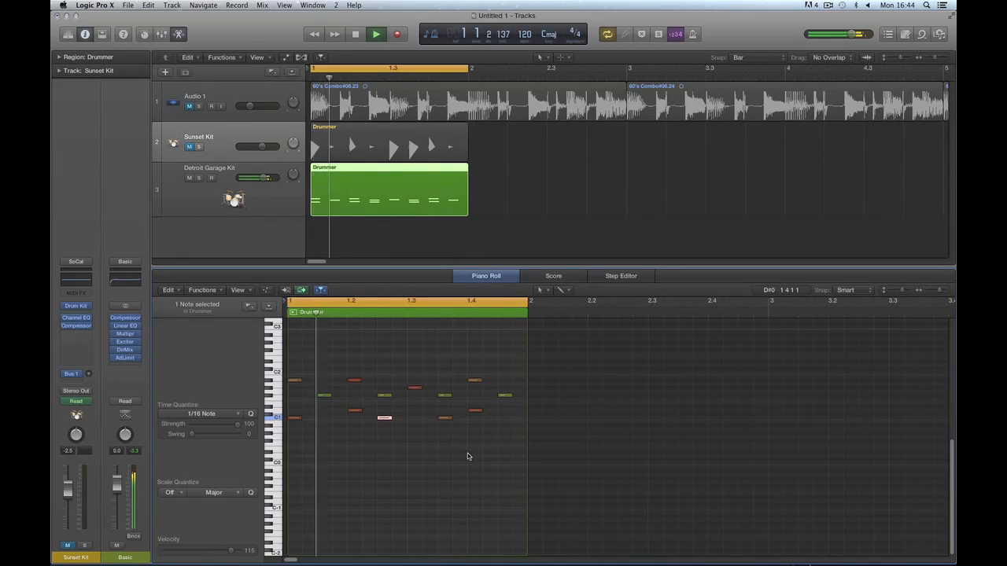
key(space)
drag(385, 418, 415, 419)
Lower the bar 1.2 and 1.4 notes a semitone and back, then repeat the region across bars 2–3.
click(474, 411)
drag(474, 411, 474, 415)
key(space)
drag(355, 411, 356, 414)
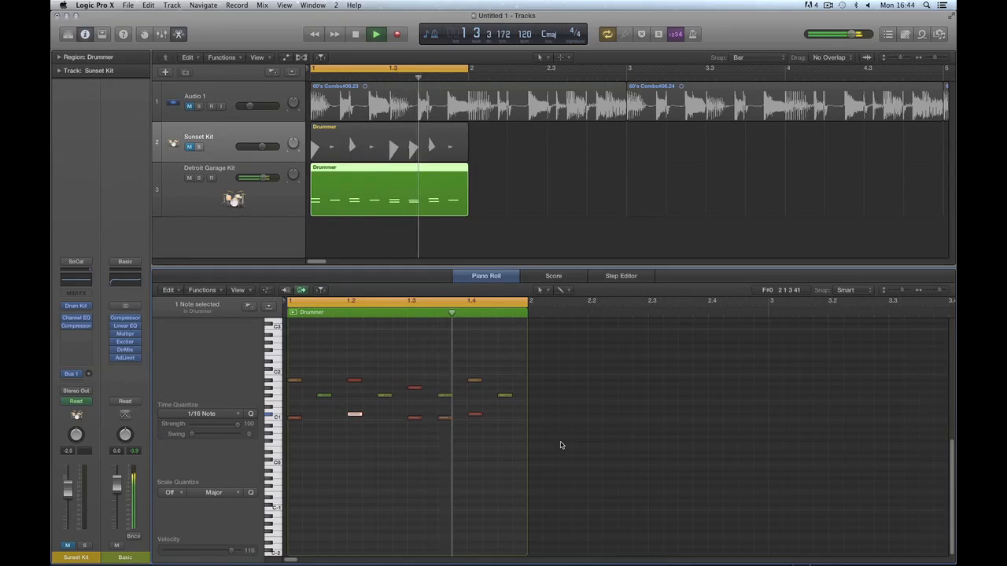
key(space)
drag(358, 417, 355, 411)
click(474, 414)
drag(474, 412, 475, 409)
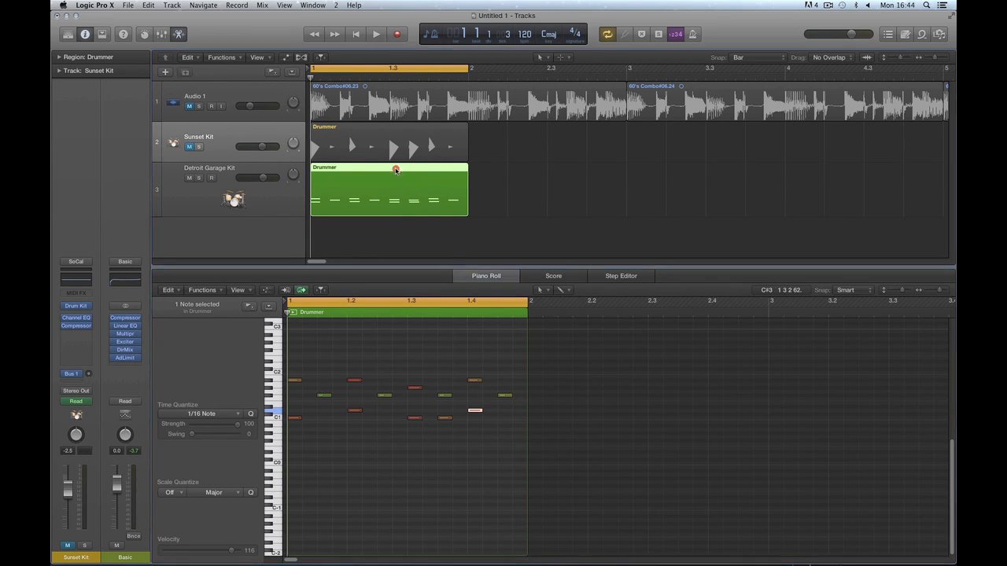
drag(396, 170, 506, 170)
drag(619, 172, 783, 171)
Delete the three Detroit Garage Kit Drummer regions in bars 1–3.
key(Delete)
click(541, 183)
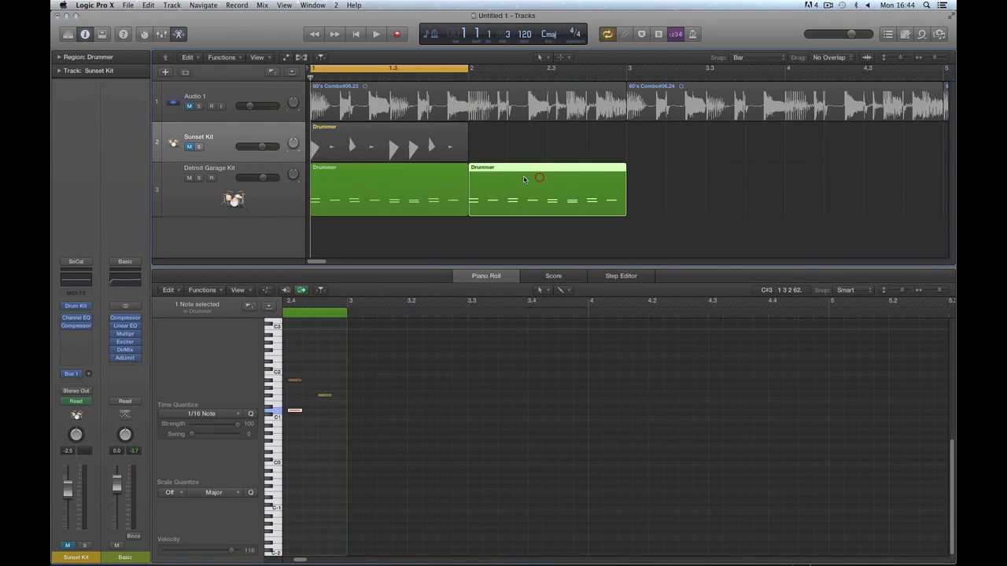
key(Delete)
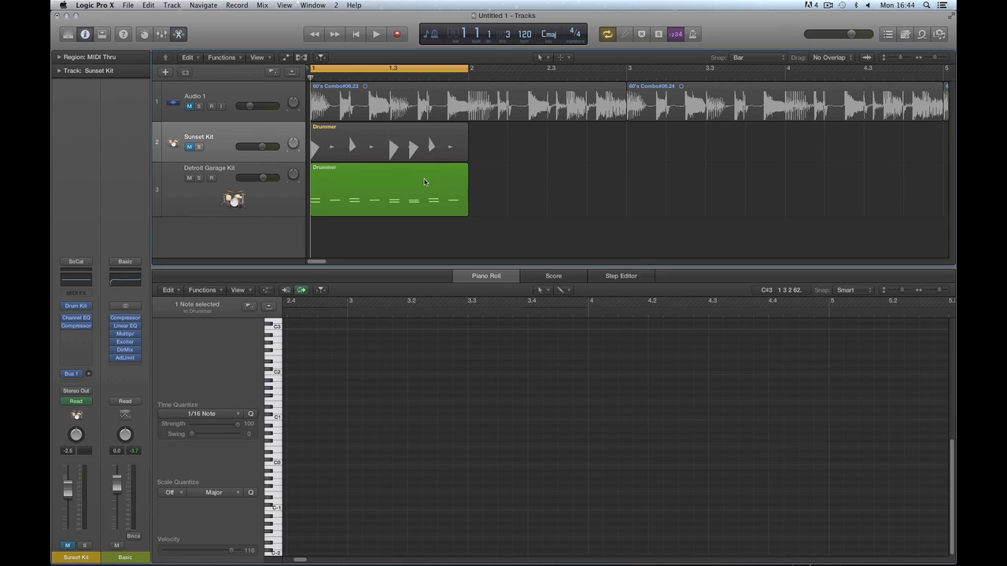
click(424, 182)
key(Delete)
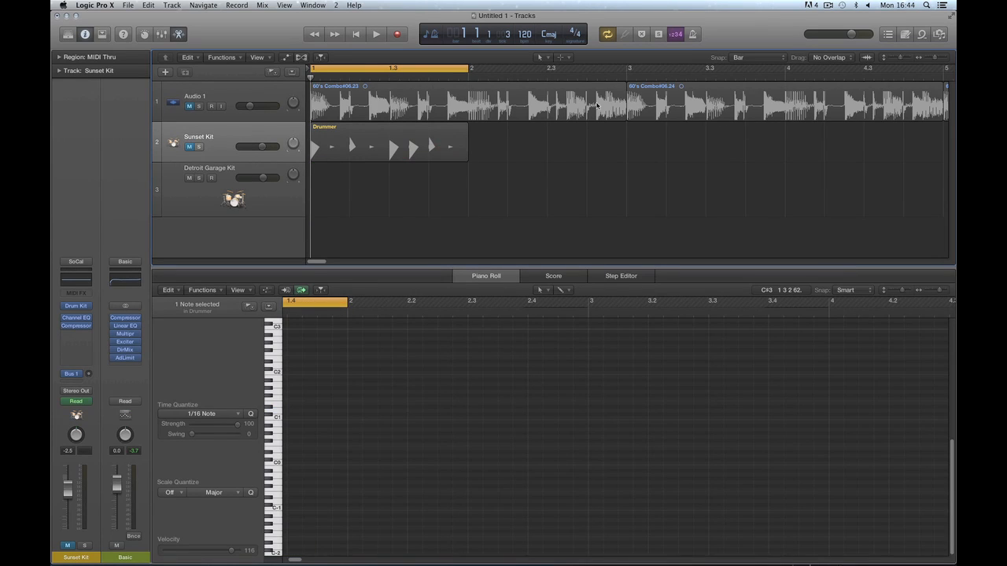
Stretch the Sunset Kit Drummer region to bar 9, unmute the track and cycle bars 1–9.
key(super+Left)
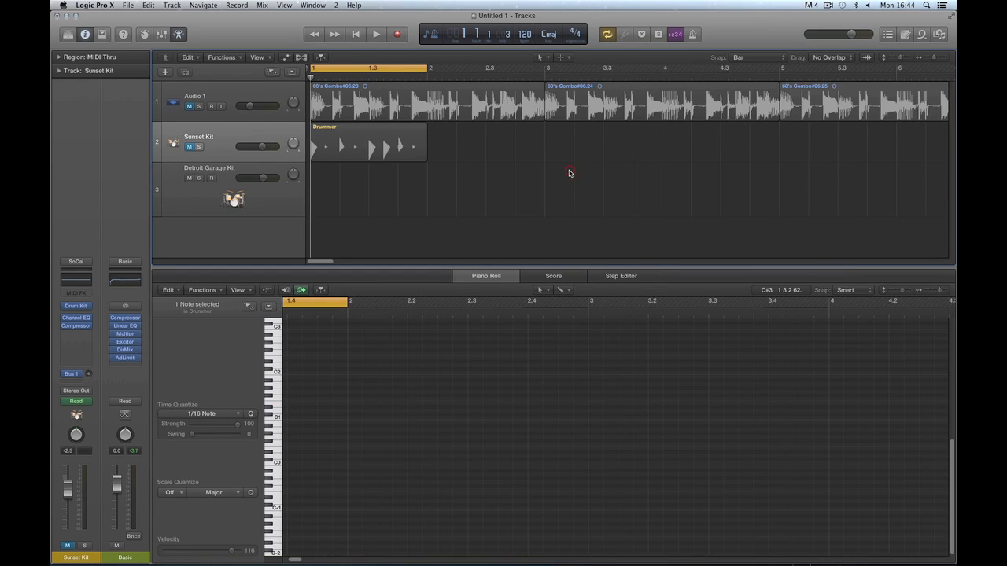
key(super+Left)
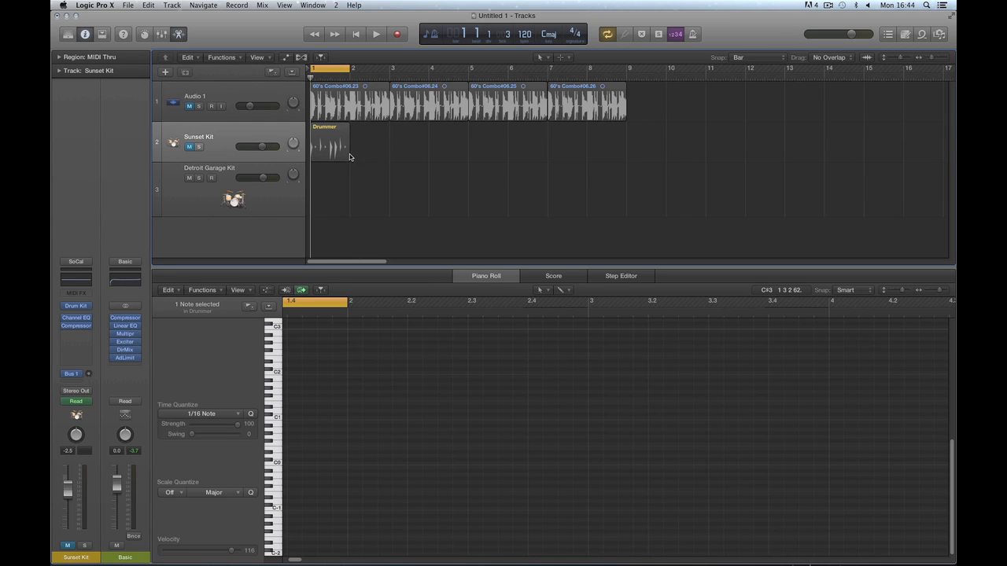
drag(346, 155, 618, 157)
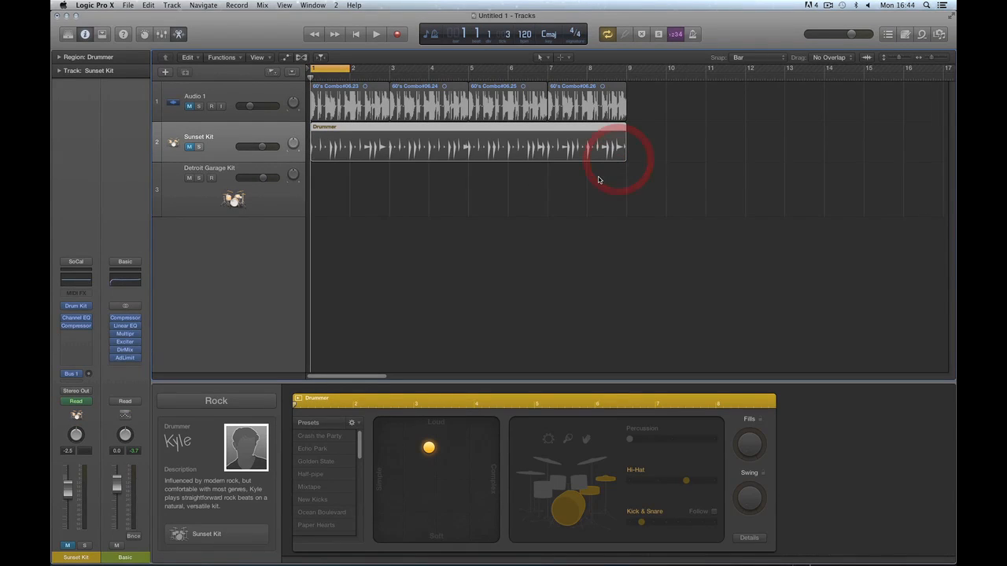
click(190, 148)
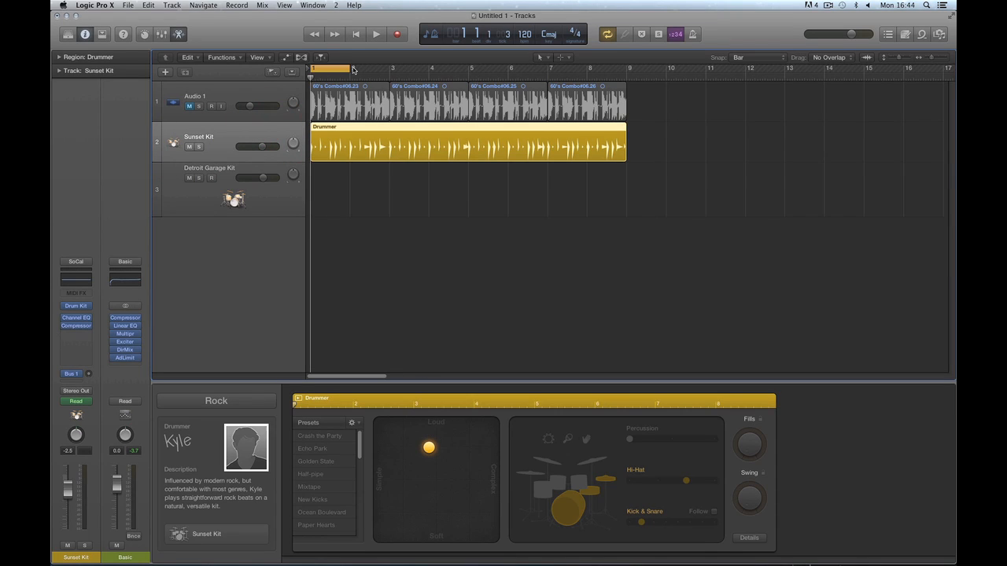
drag(353, 70, 627, 71)
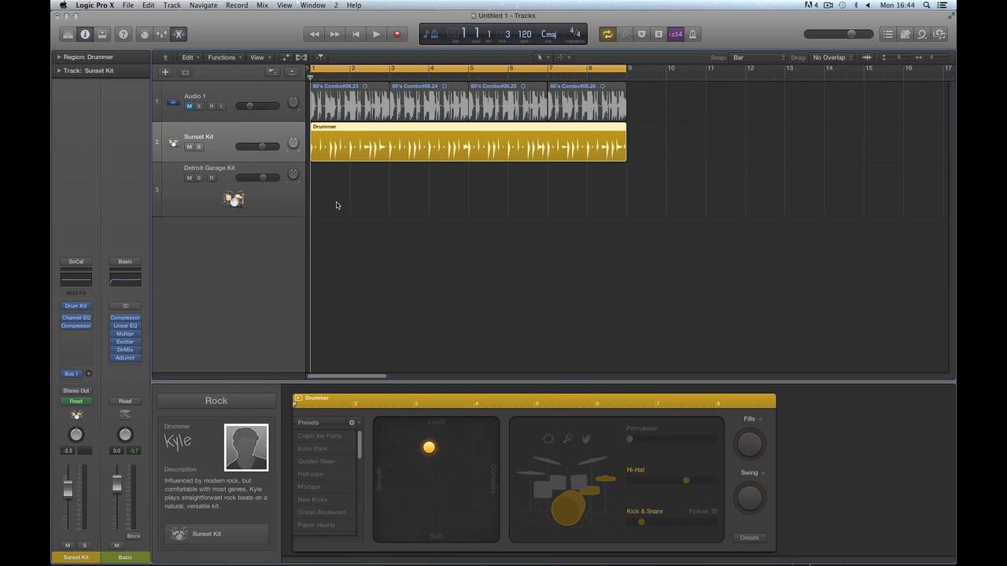
click(180, 534)
drag(455, 111, 524, 136)
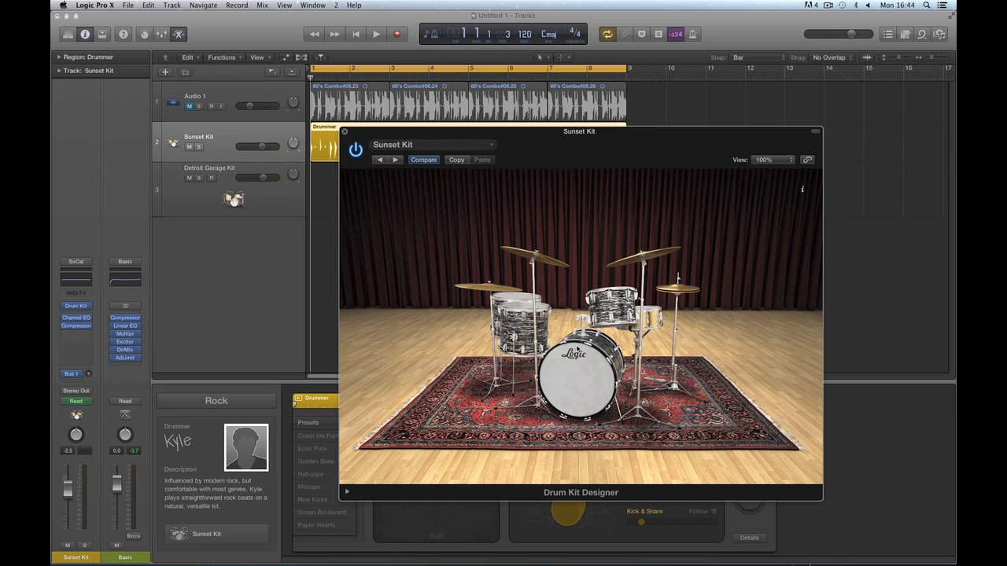
click(761, 160)
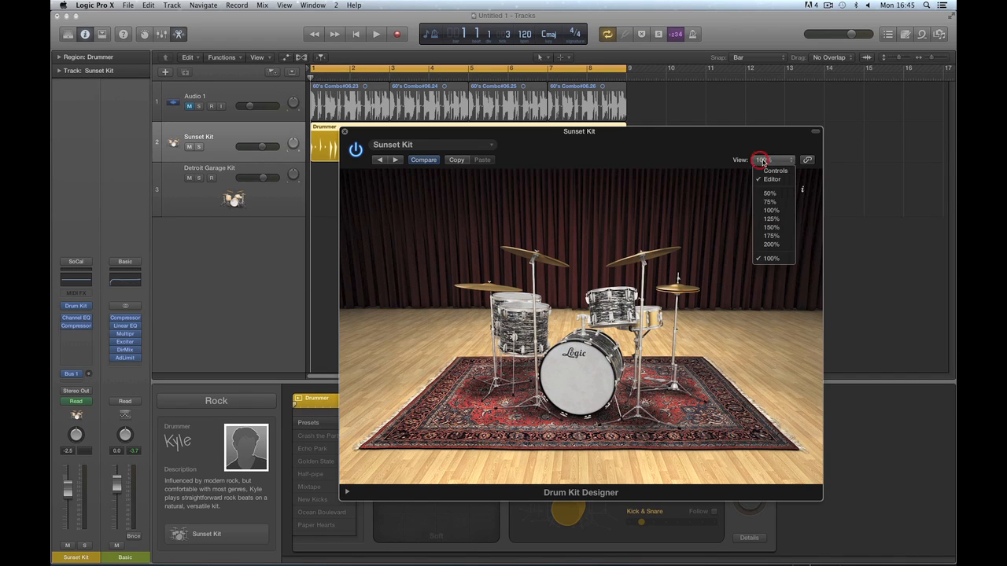
click(774, 203)
click(427, 144)
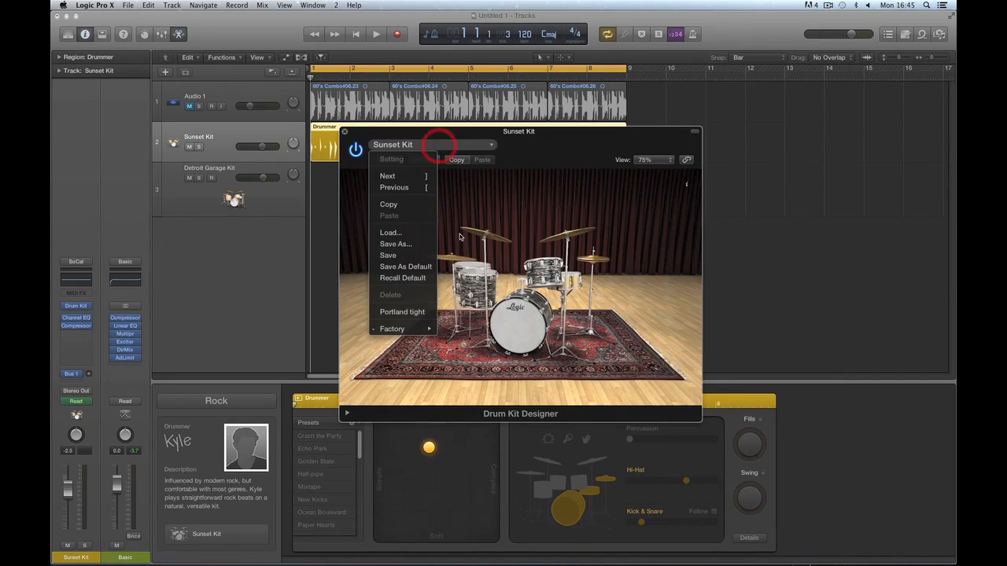
mouse_move(401, 329)
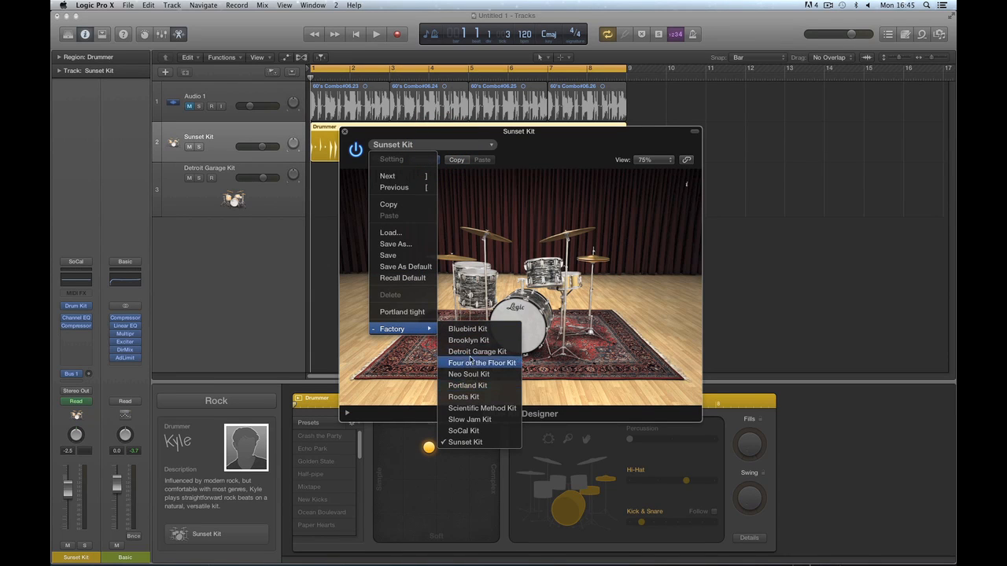
click(535, 221)
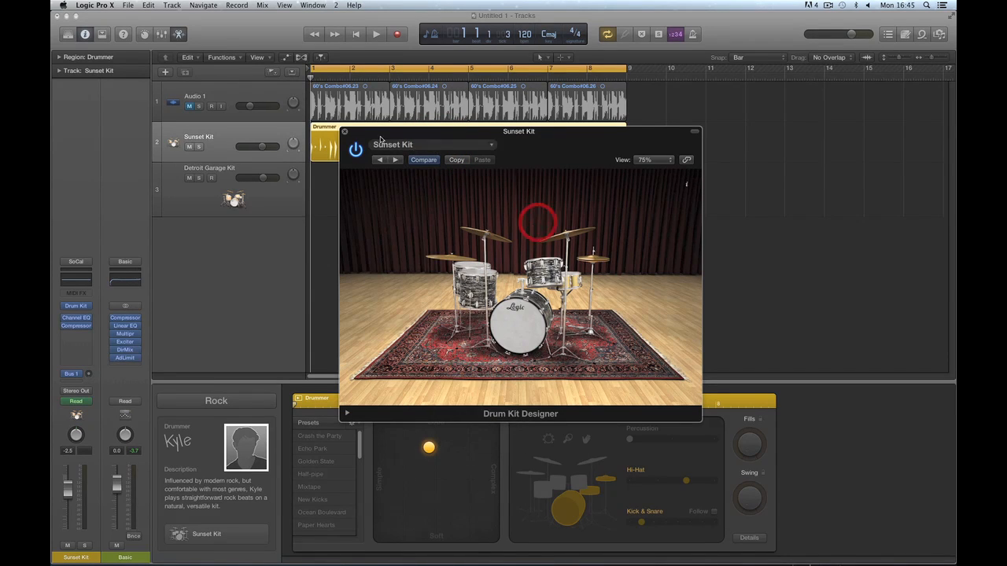
click(344, 131)
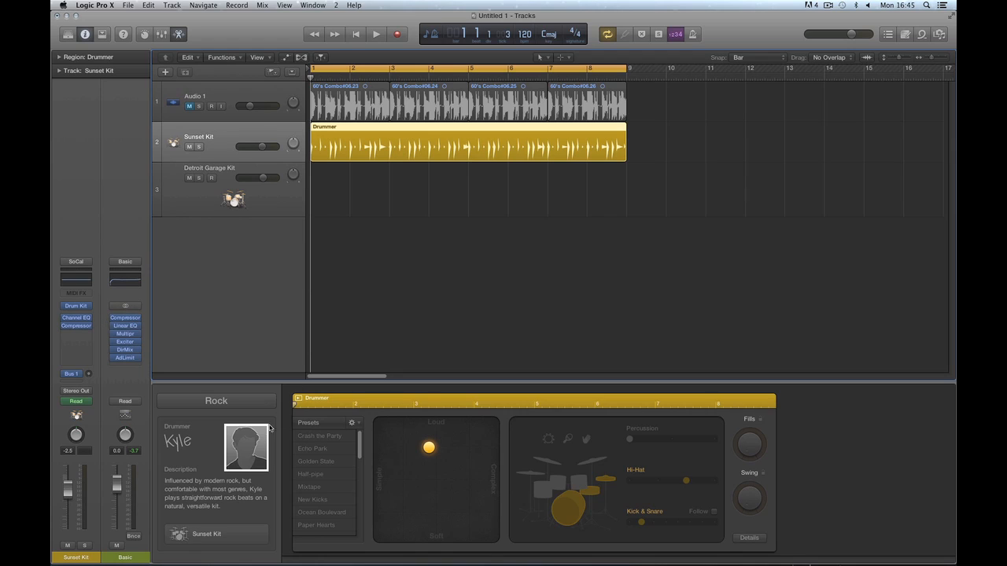
Load Ultrabeat (Drum Synth) in stereo as the drum track's instrument.
click(87, 309)
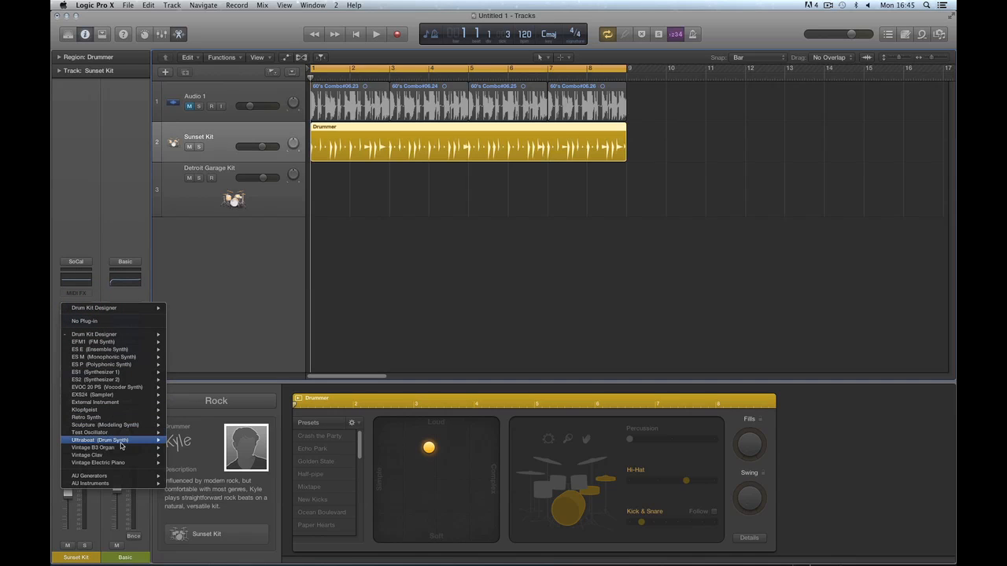
mouse_move(144, 440)
click(181, 442)
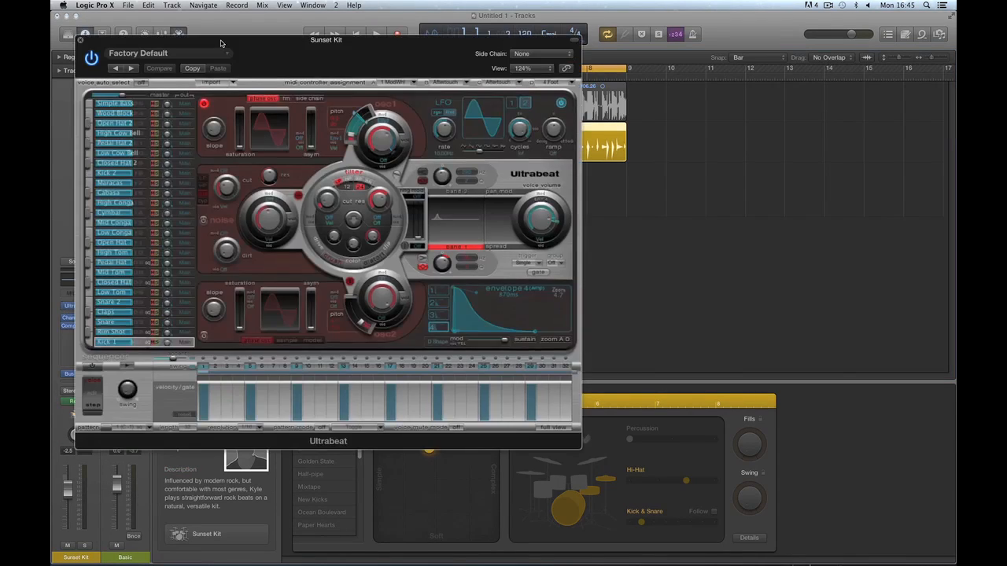
drag(225, 28, 589, 36)
During playback raise Kick & Snare, lower Hi-Hat, enable and raise Percussion, then close Ultrabeat.
key(space)
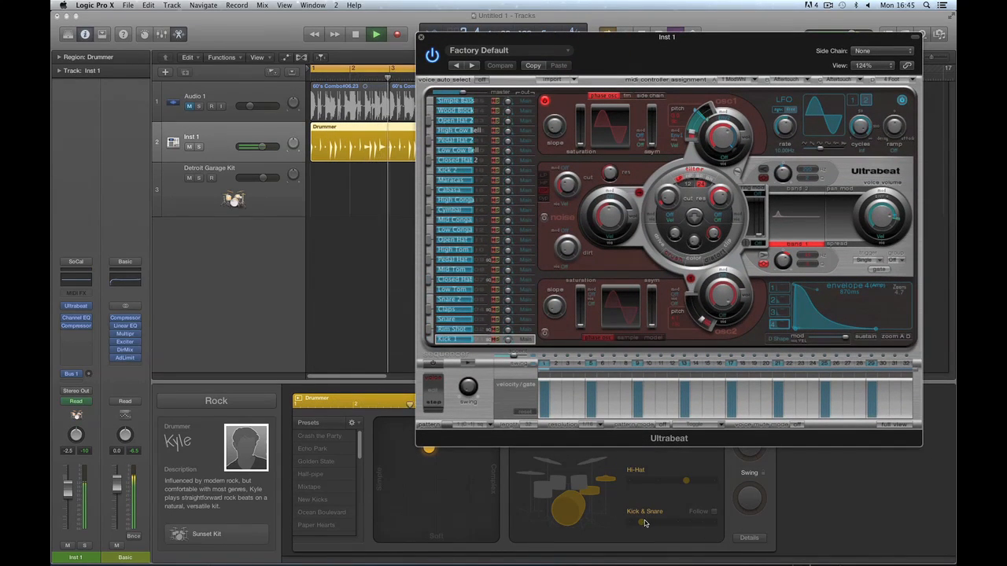
drag(644, 523, 667, 523)
drag(686, 482, 663, 483)
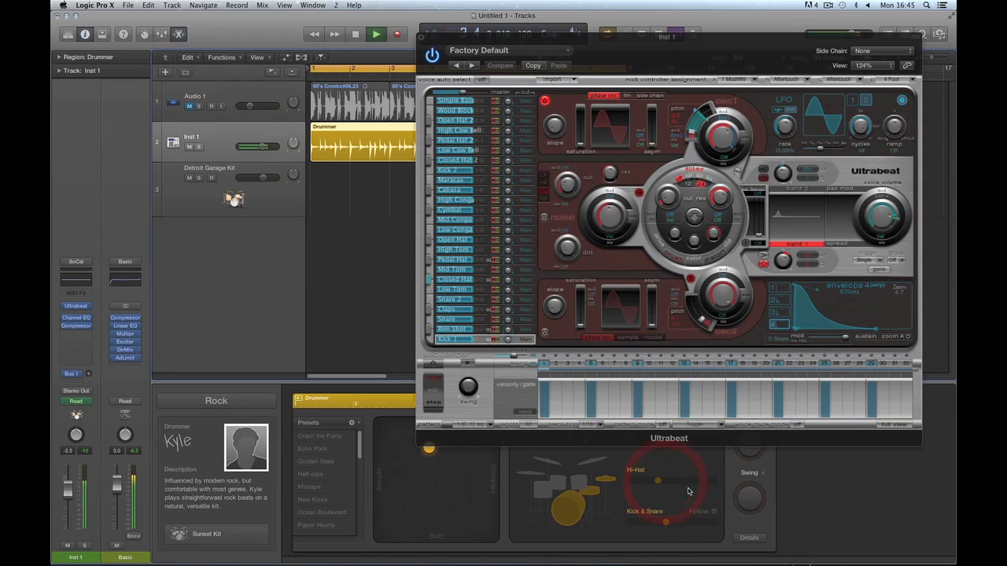
drag(572, 41, 197, 75)
click(586, 441)
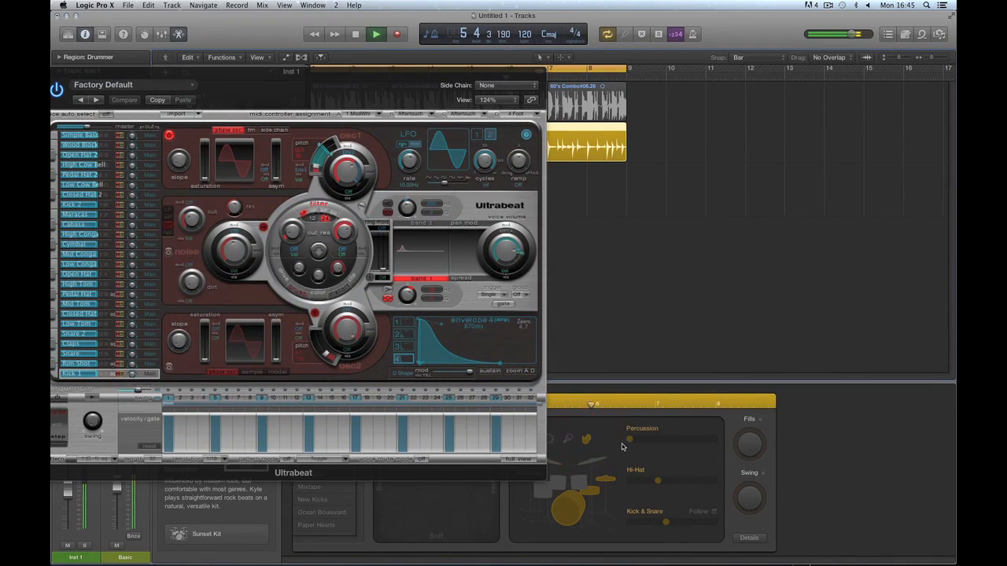
drag(629, 439, 672, 440)
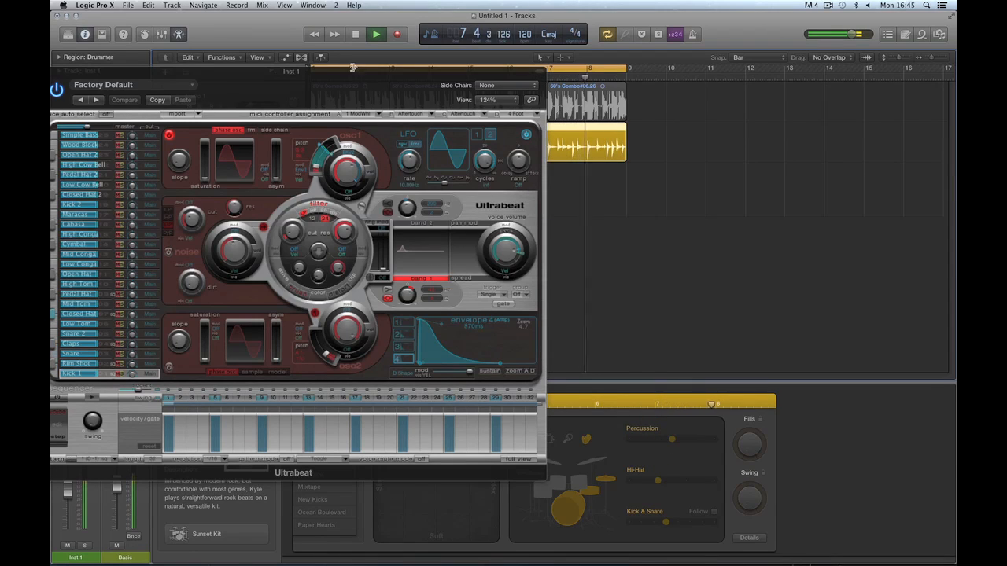
drag(341, 73, 512, 99)
key(space)
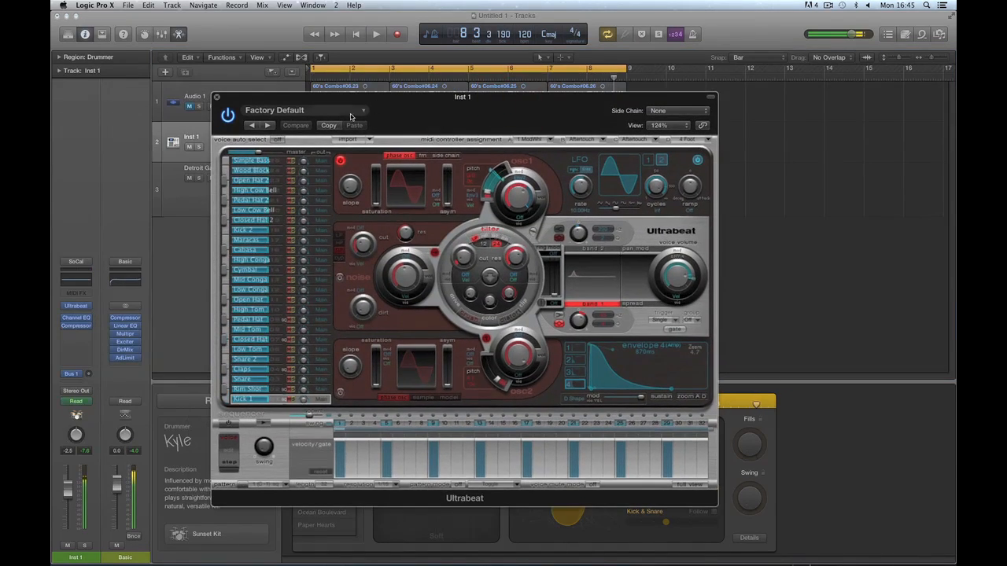
drag(321, 105, 458, 118)
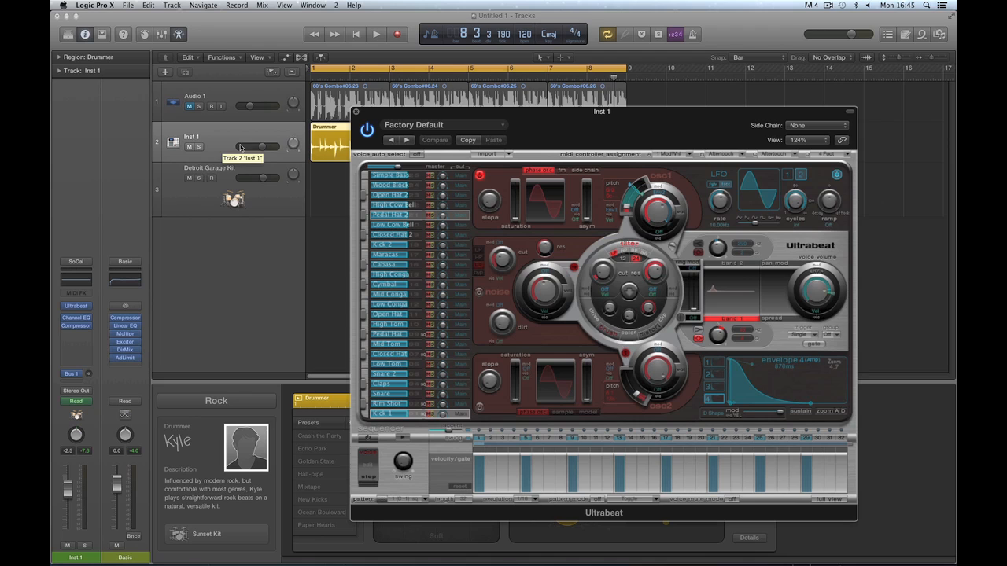
click(355, 112)
click(216, 400)
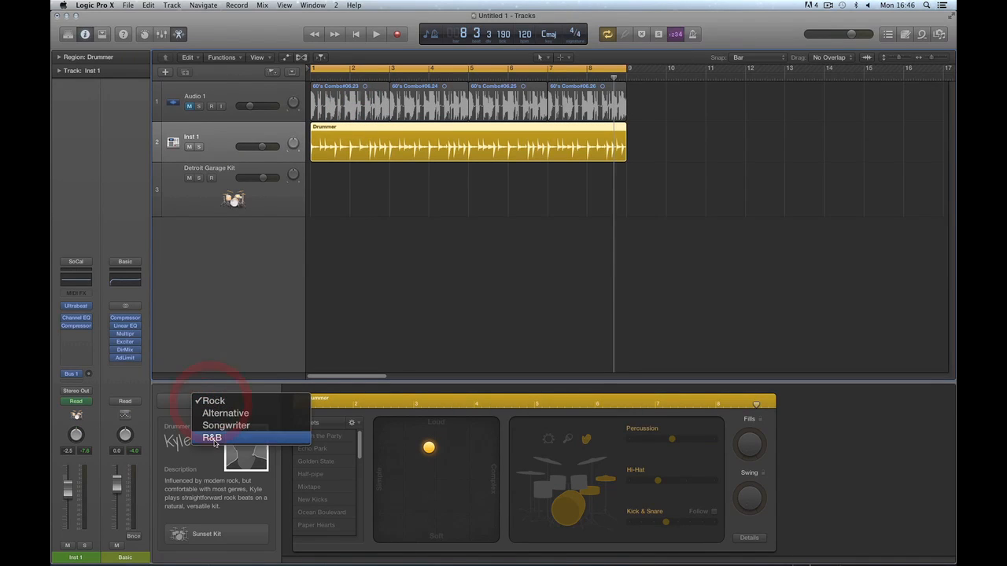
Switch the drummer genre to R&B and change the drummer to Rose.
click(212, 438)
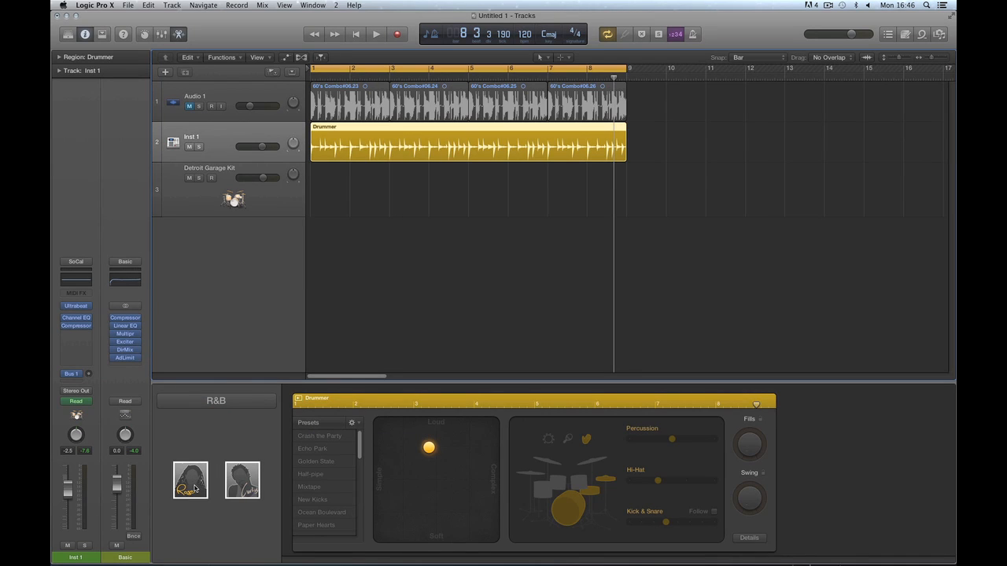
click(194, 488)
click(559, 221)
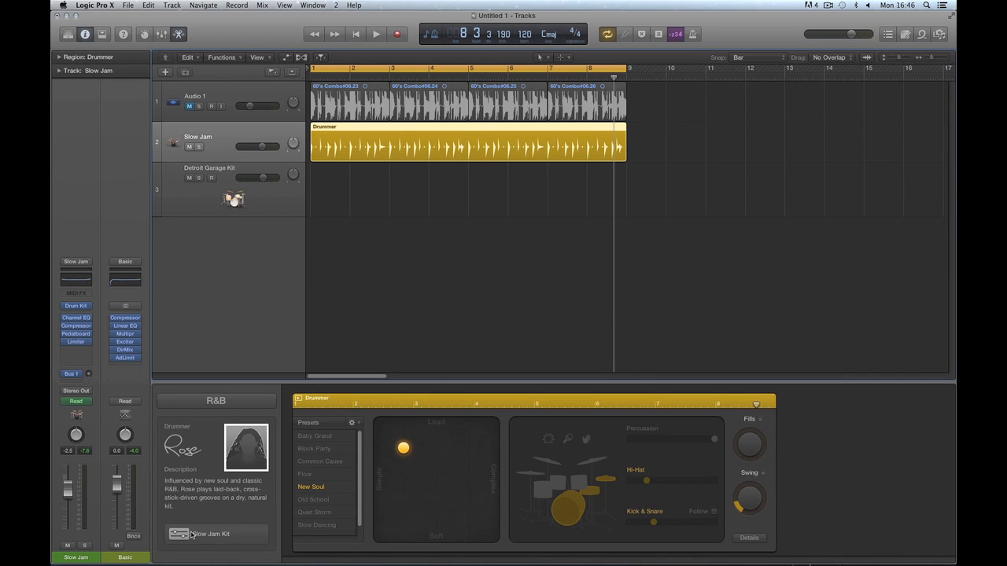
Load Ultrabeat (Drum Synth) in stereo as the instrument and position its window.
click(87, 306)
mouse_move(112, 440)
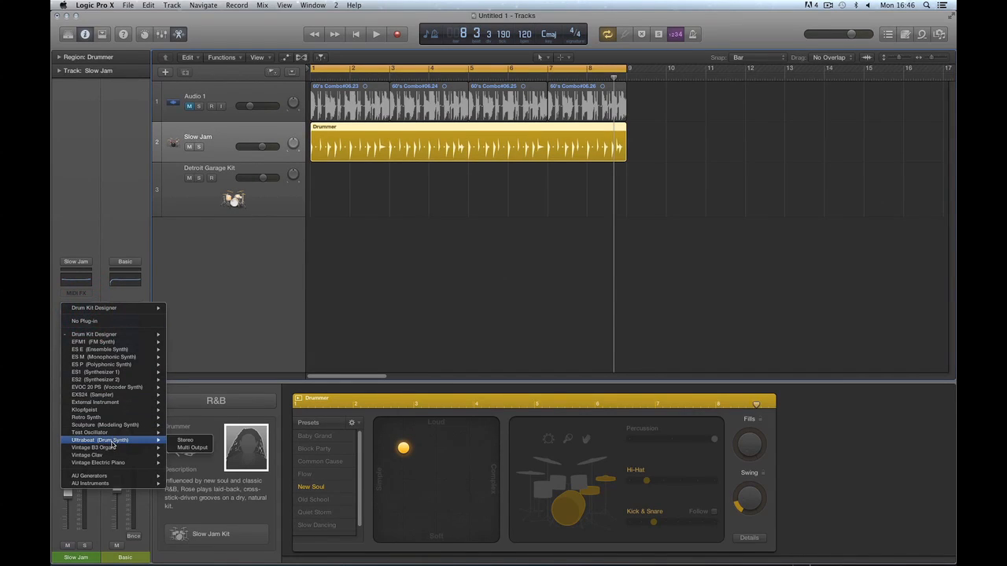
click(427, 374)
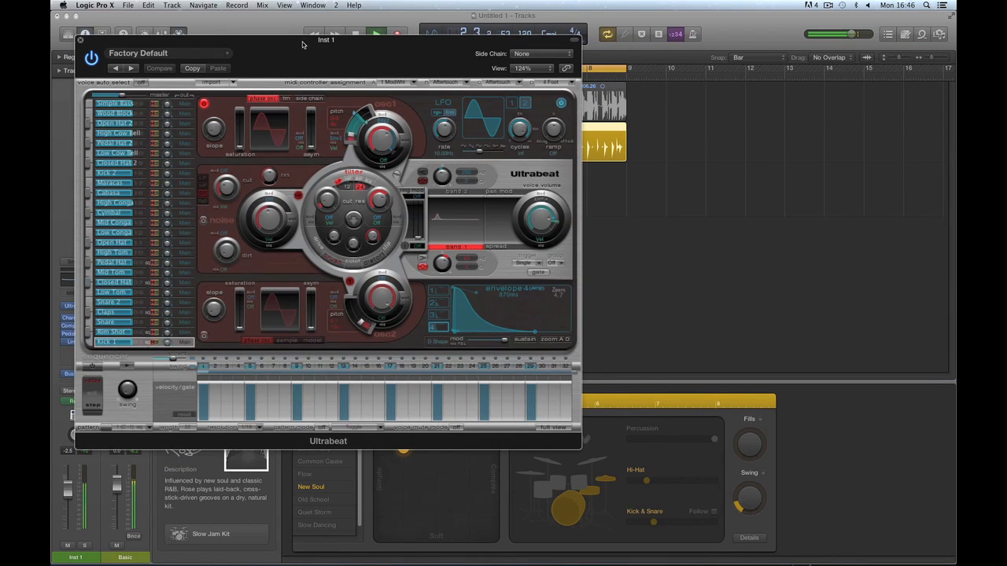
drag(302, 44, 203, 98)
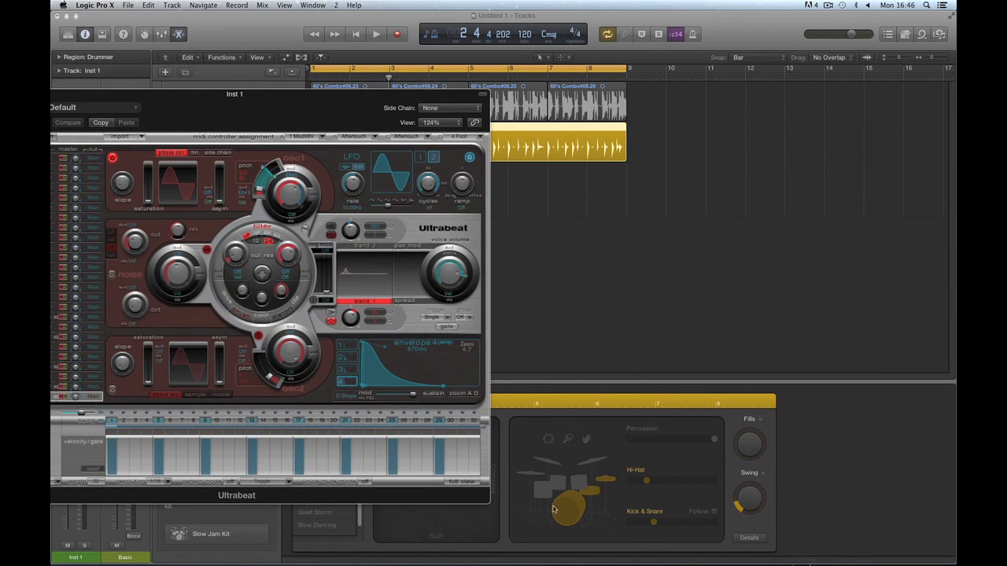
drag(287, 95, 279, 84)
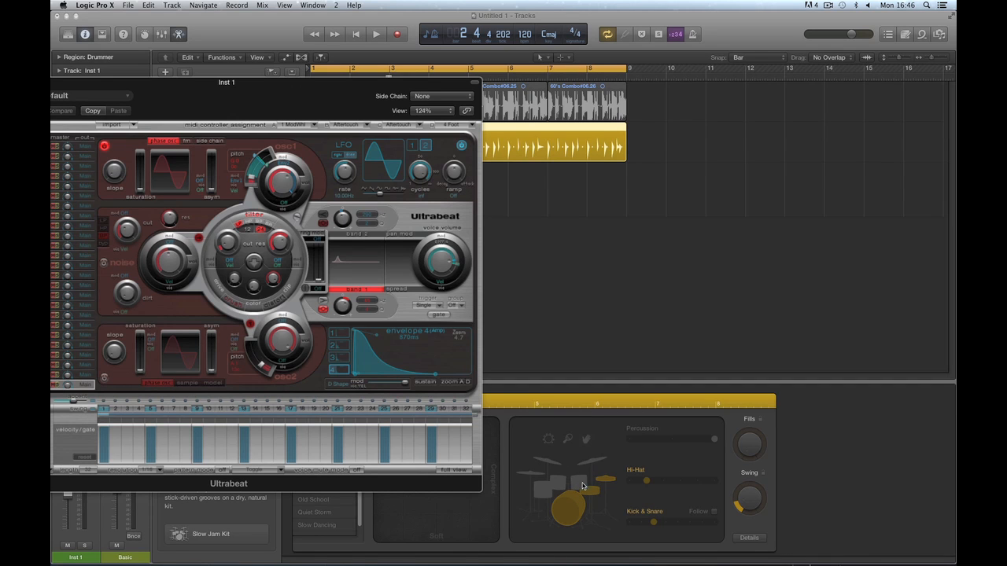
Select Ultrabeat's Simple Bass voice and park the window top-left, uncovering the Drummer editor.
drag(326, 110, 598, 165)
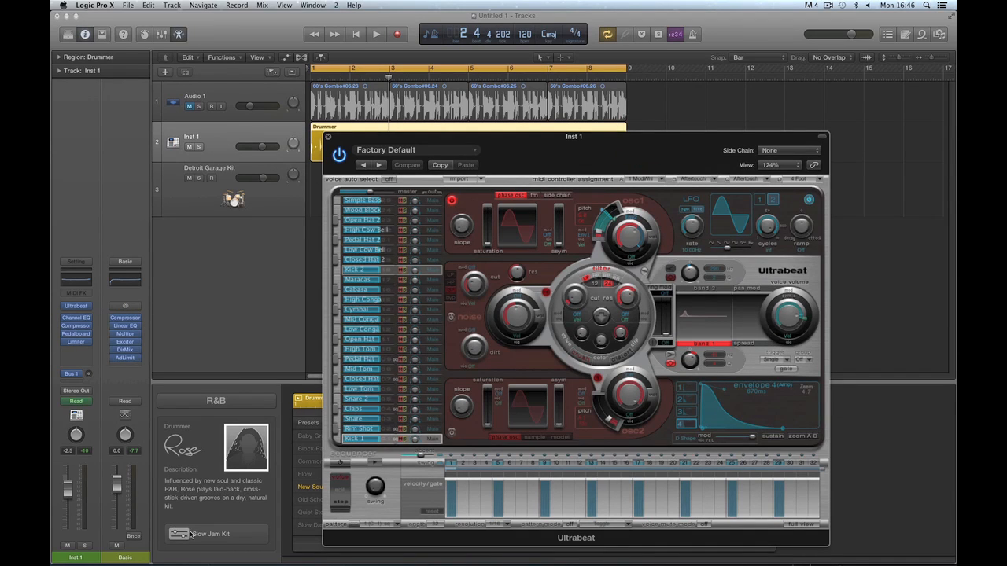
click(351, 201)
drag(398, 137, 135, 18)
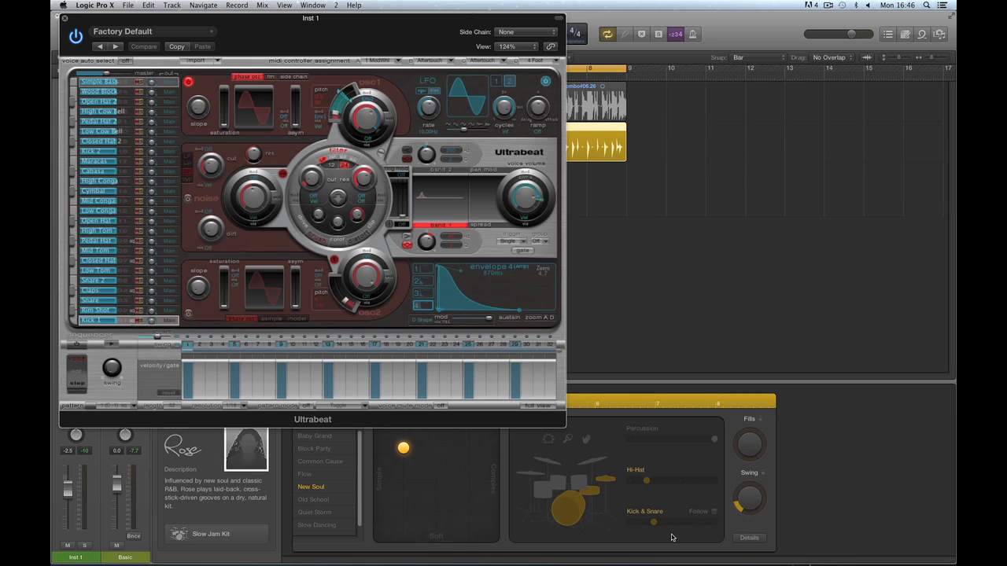
click(627, 522)
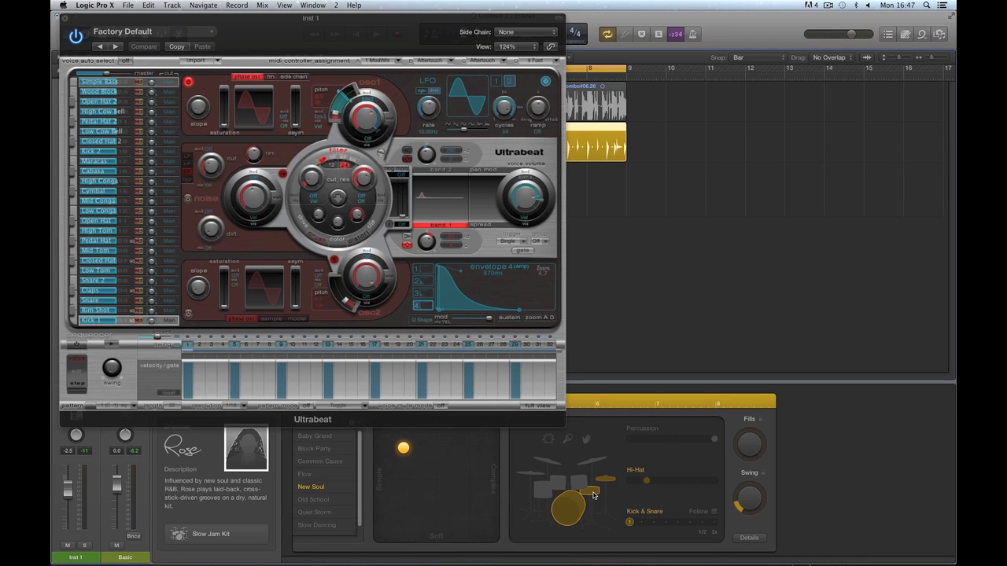
Make the Drummer pattern louder and turn on its percussion part, keeping Ultrabeat out of the way.
drag(380, 18, 269, 13)
drag(401, 451, 404, 421)
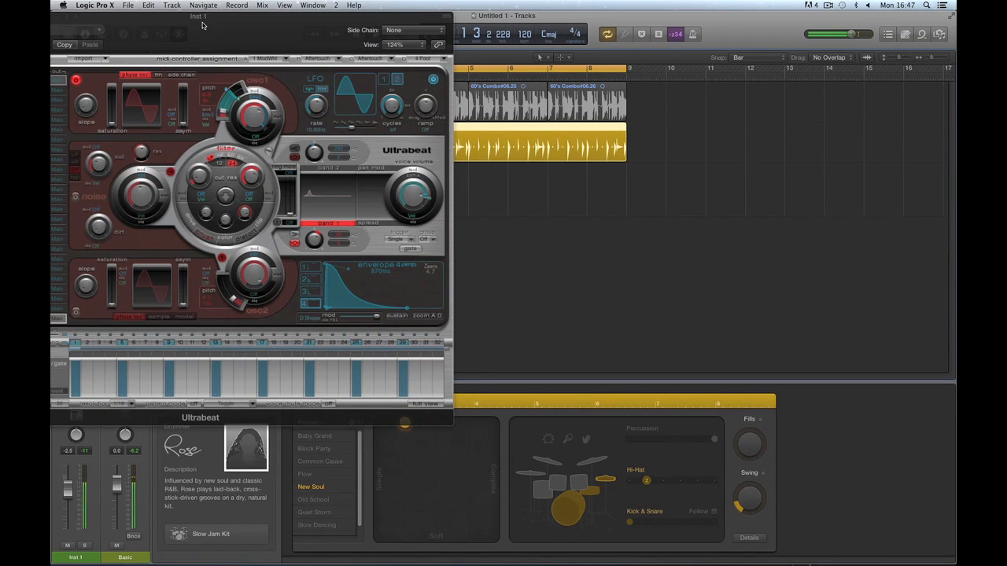
drag(202, 25, 269, 67)
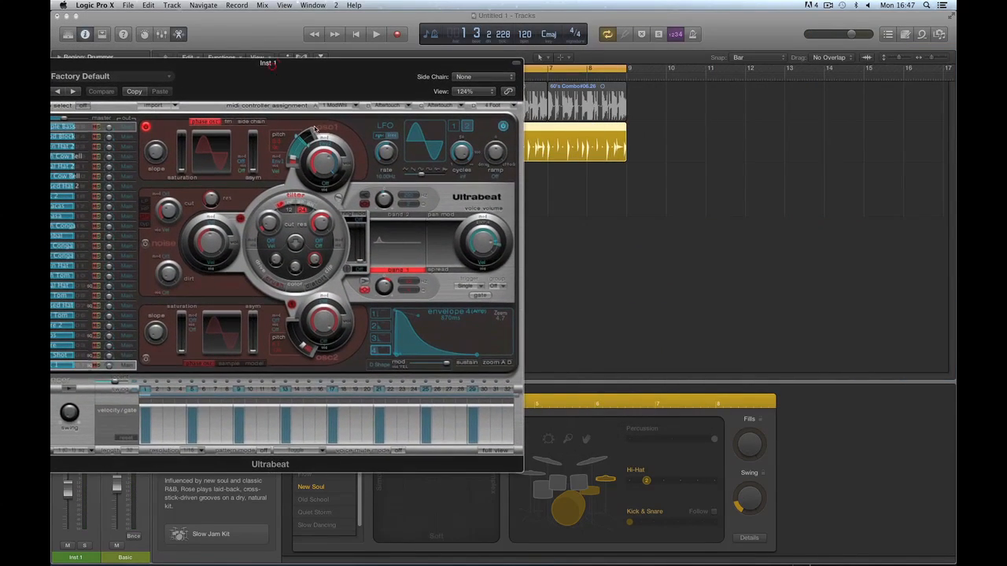
click(567, 439)
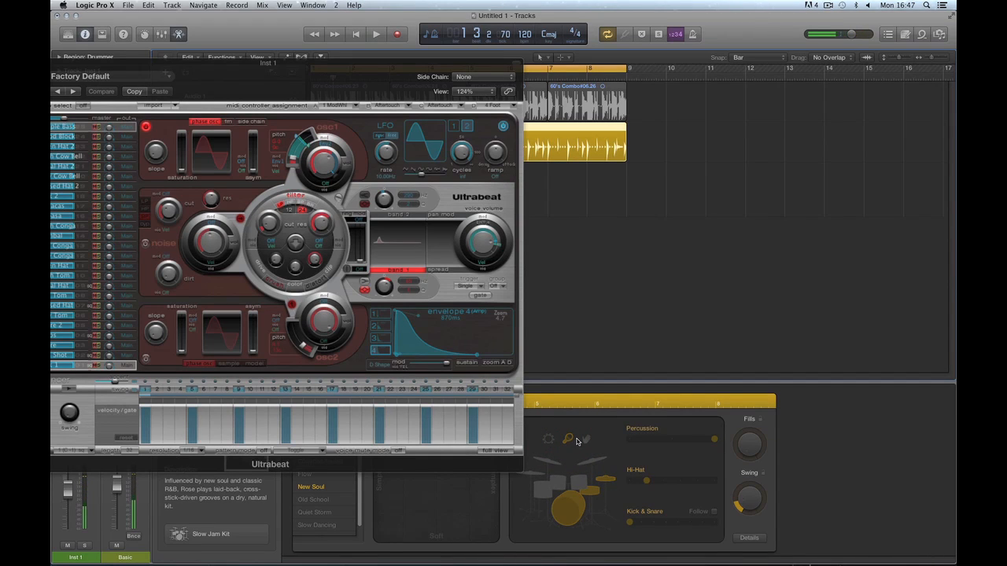
drag(257, 64, 388, 63)
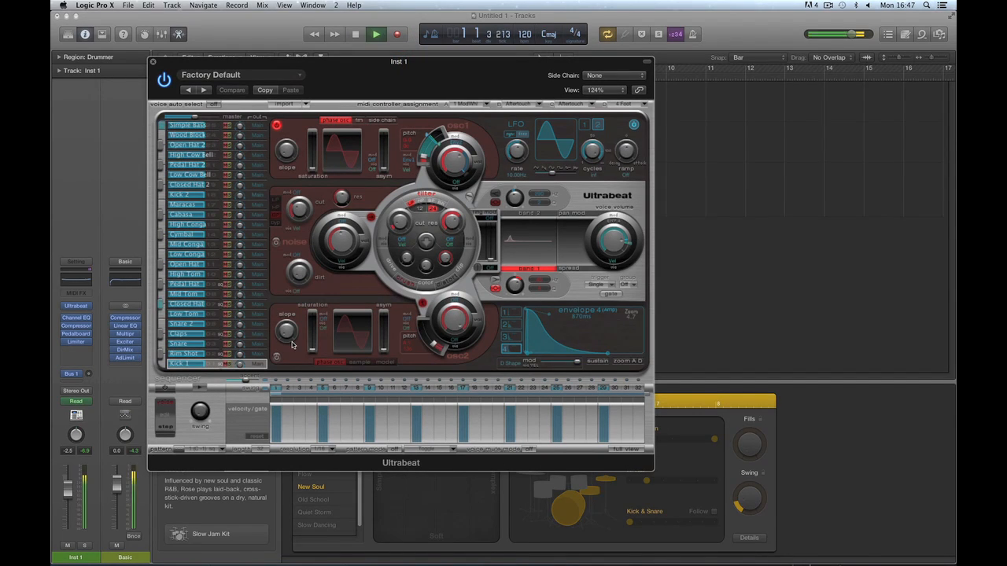
click(162, 125)
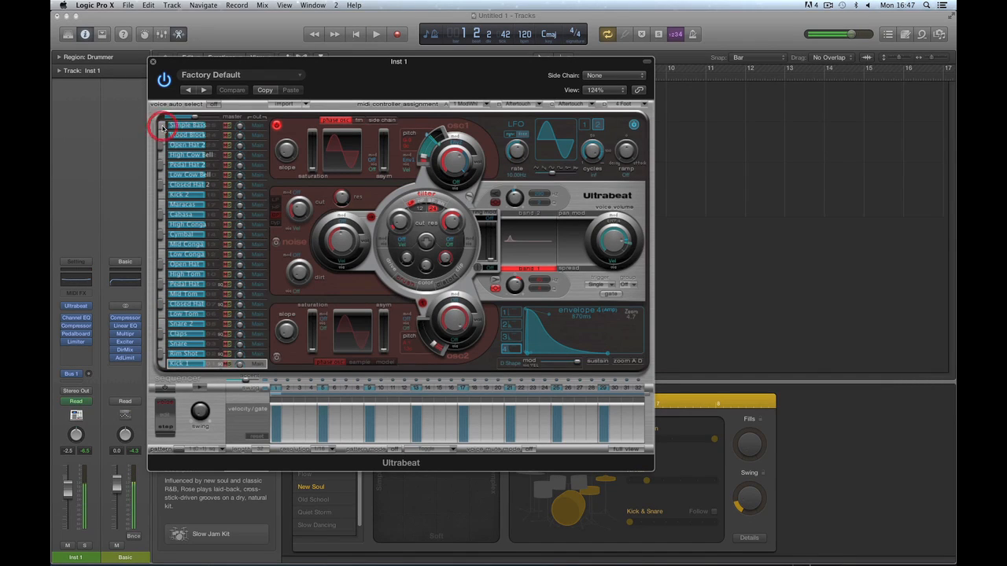
click(603, 483)
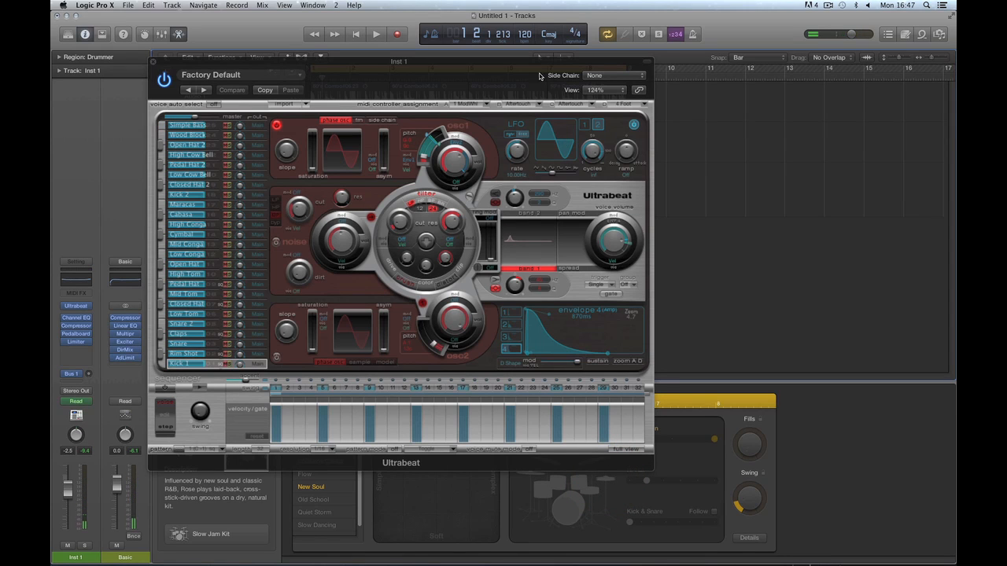
drag(540, 76, 449, 79)
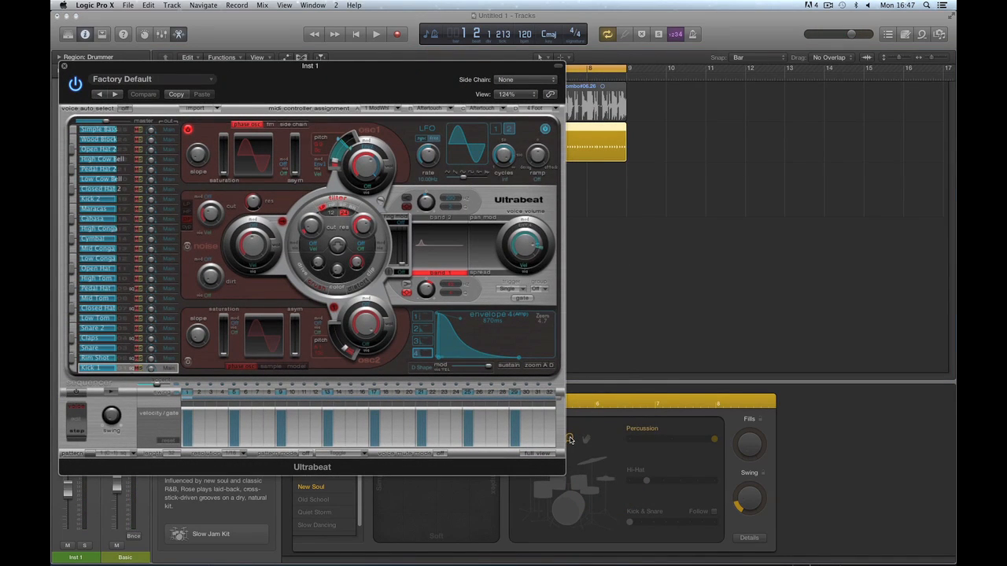
drag(372, 69, 600, 98)
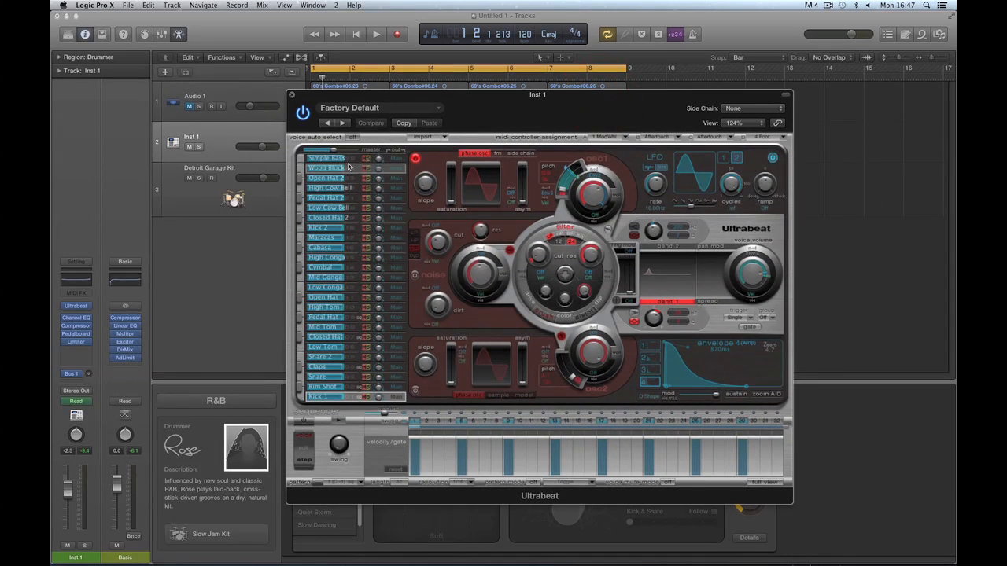
click(299, 161)
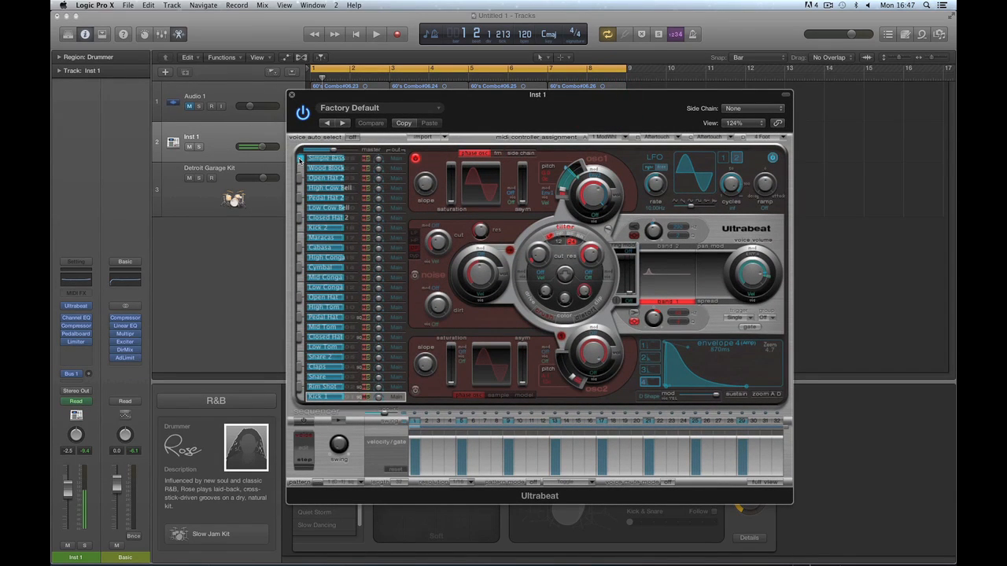
key(space)
key(space)
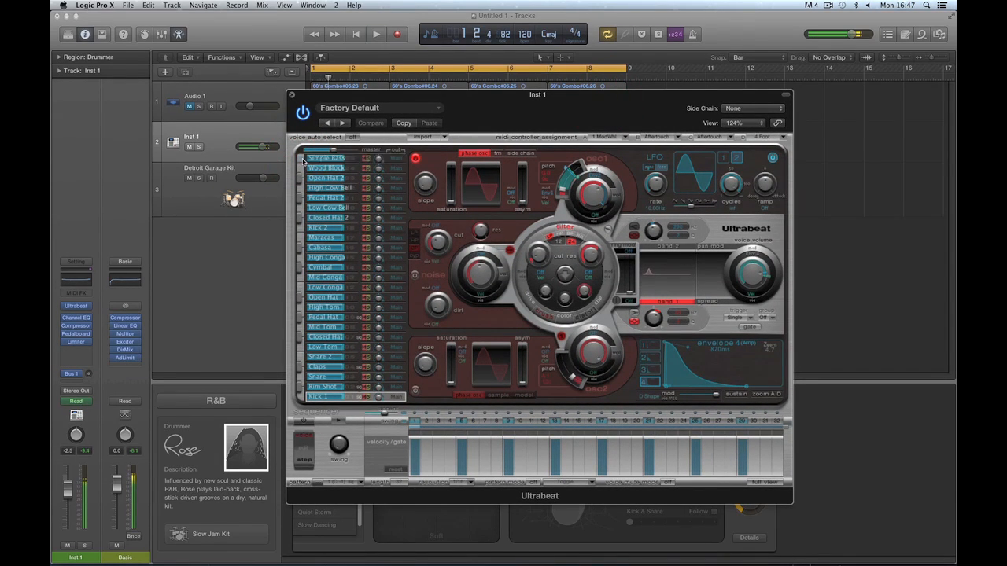
key(space)
key(space)
drag(601, 100, 327, 322)
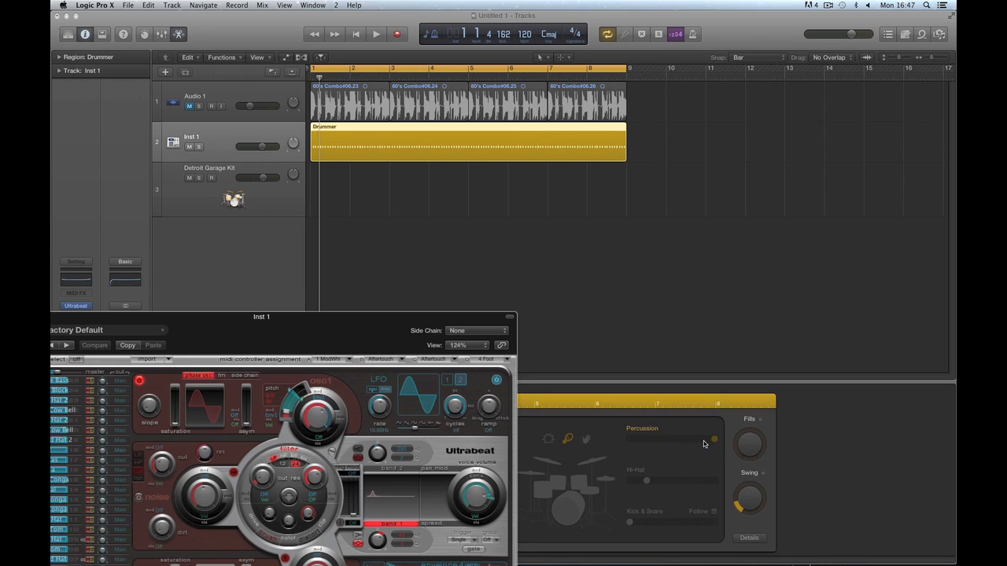
drag(406, 320, 589, 114)
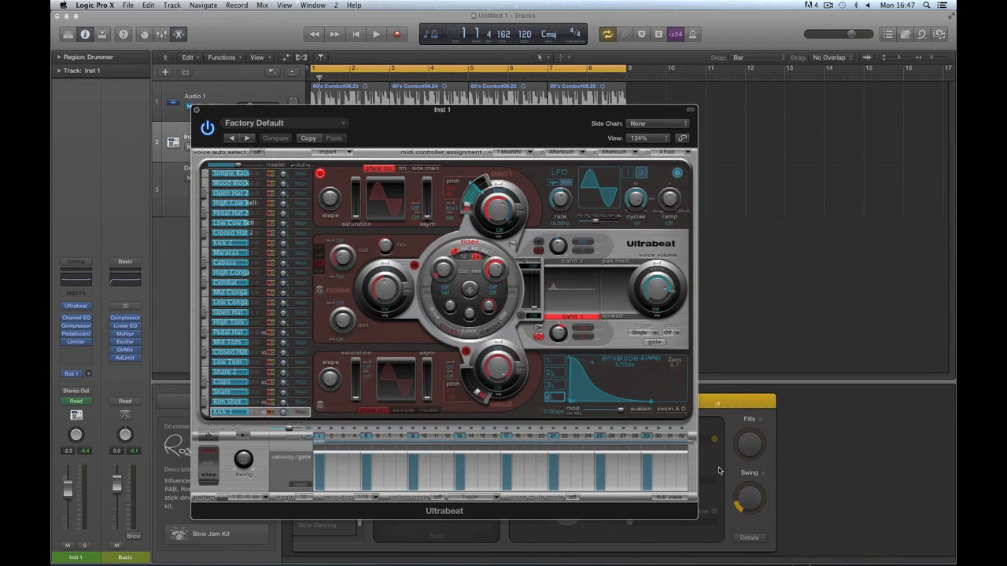
click(205, 172)
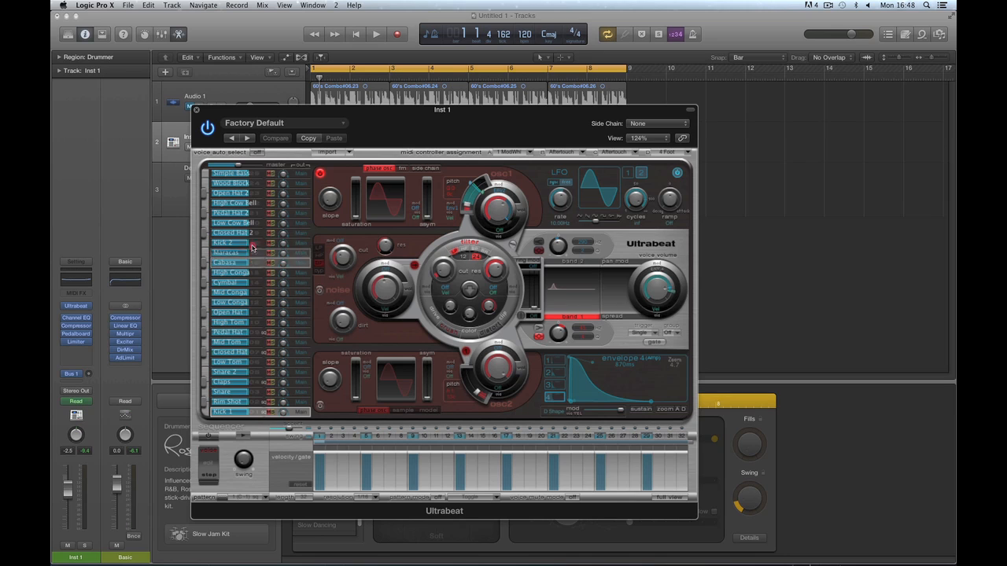
Put Cabasa in Ultrabeat's top voice slot and push Drummer percussion to maximum.
drag(250, 180, 247, 170)
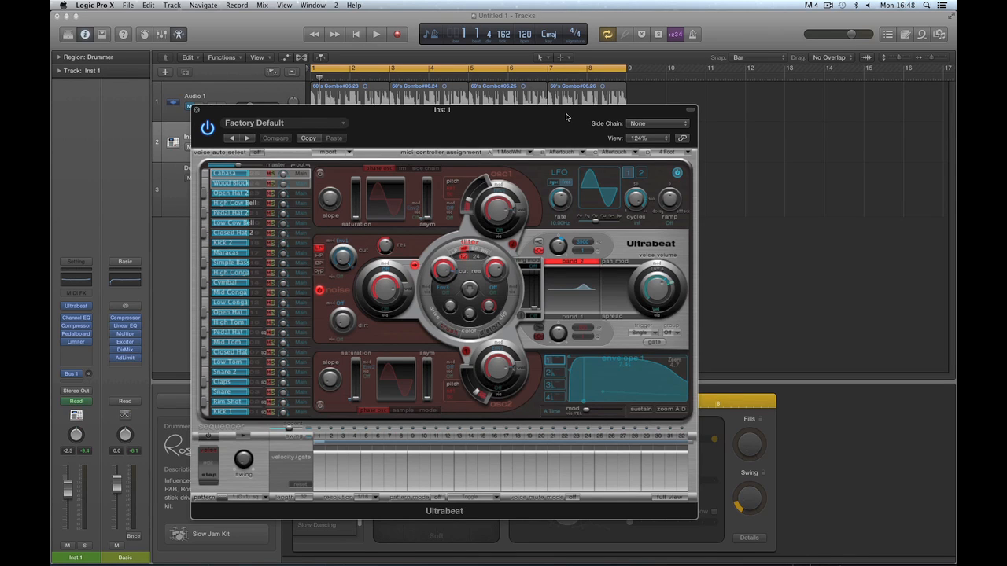
drag(566, 116, 425, 88)
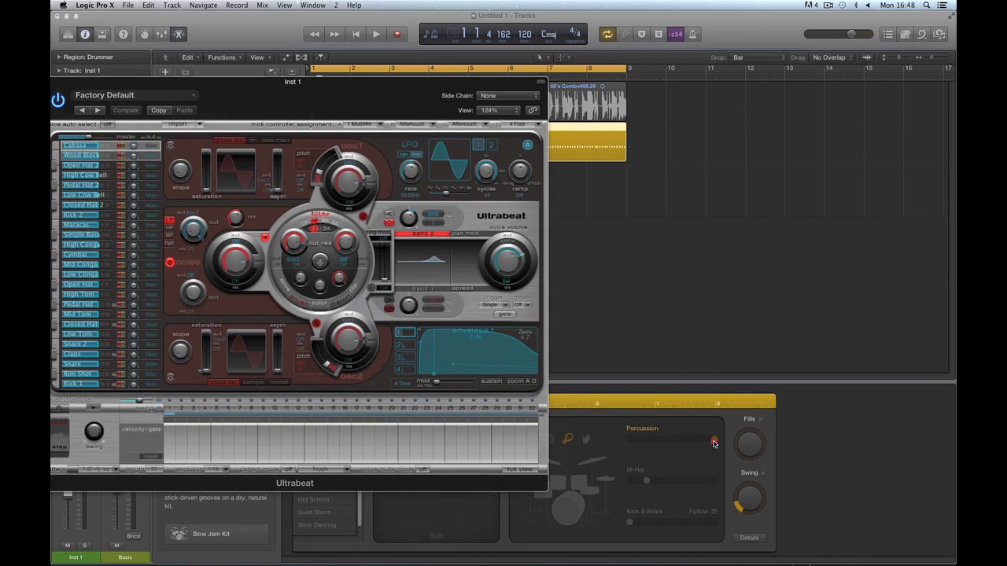
drag(713, 443, 676, 462)
key(space)
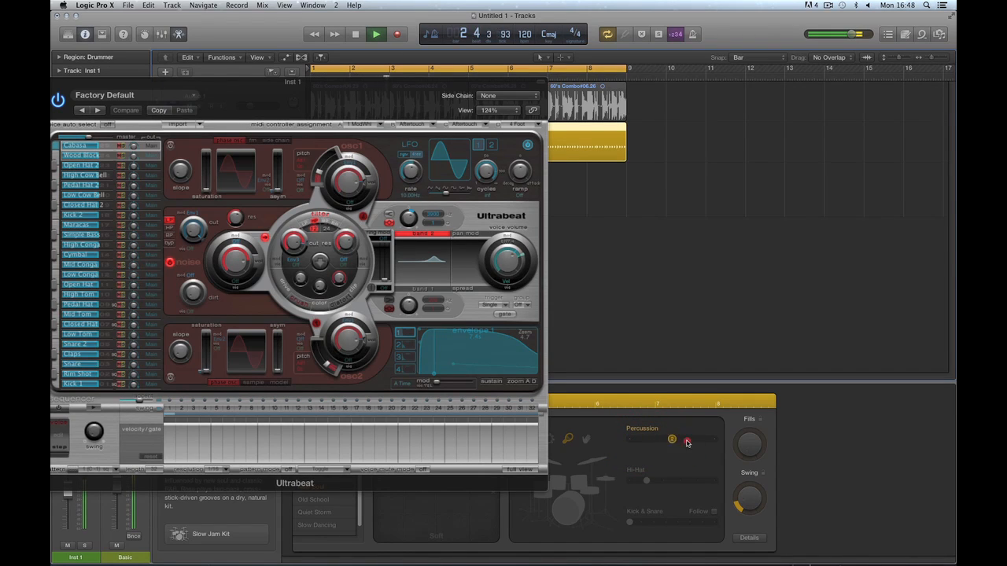
click(700, 442)
key(space)
Re-enable Kick & Snare and Hi-Hat, audition the groove, and move Ultrabeat right.
click(598, 483)
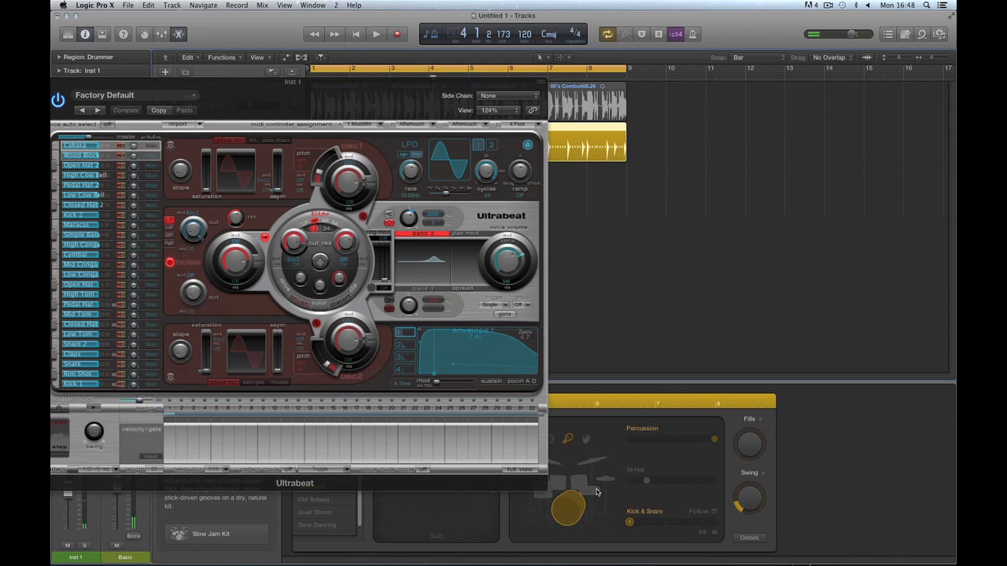
click(605, 479)
key(space)
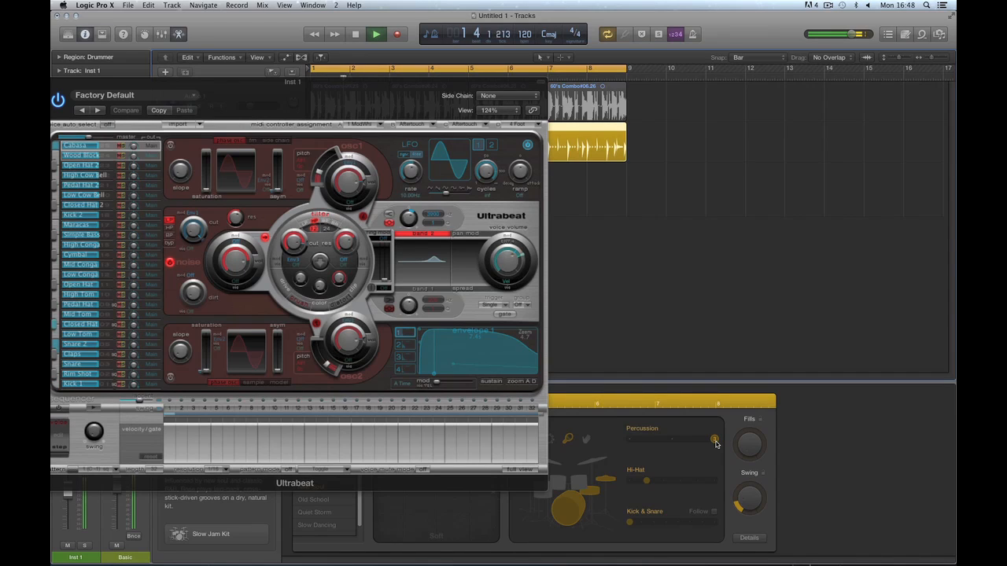
key(space)
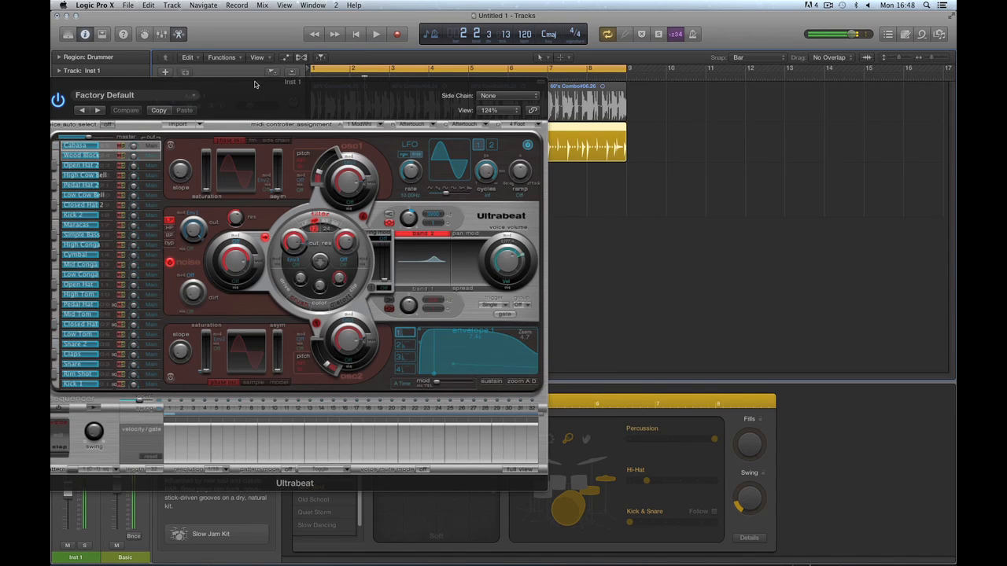
drag(254, 84, 591, 126)
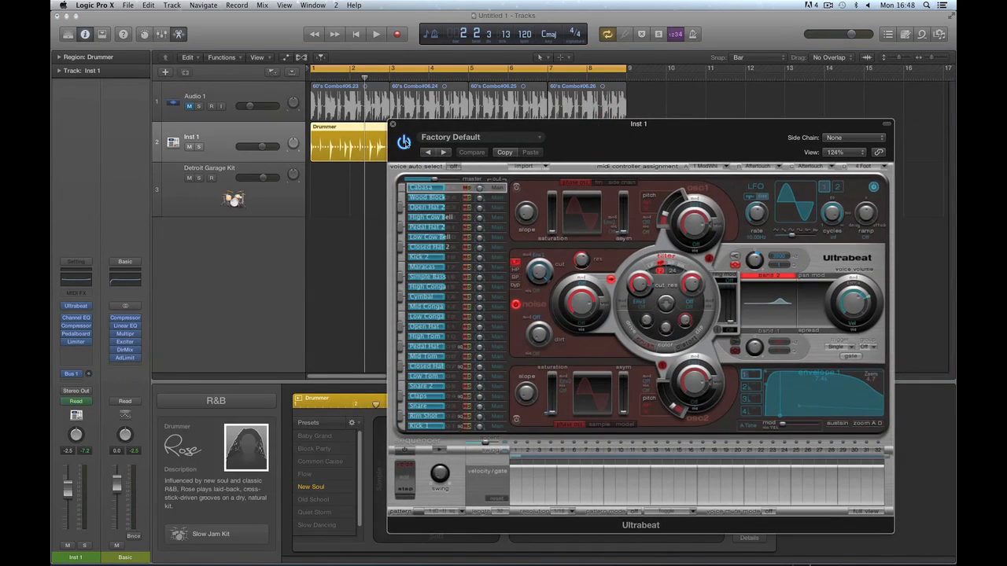
Replace Ultrabeat with EXS24 on Inst 1 and load the 2-Step Remix drum kit.
click(394, 127)
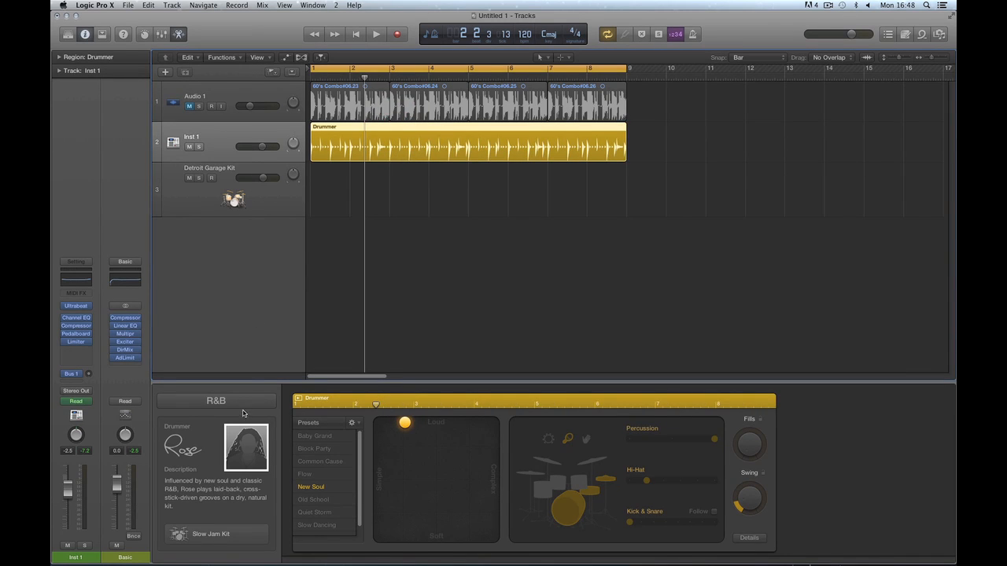
click(89, 307)
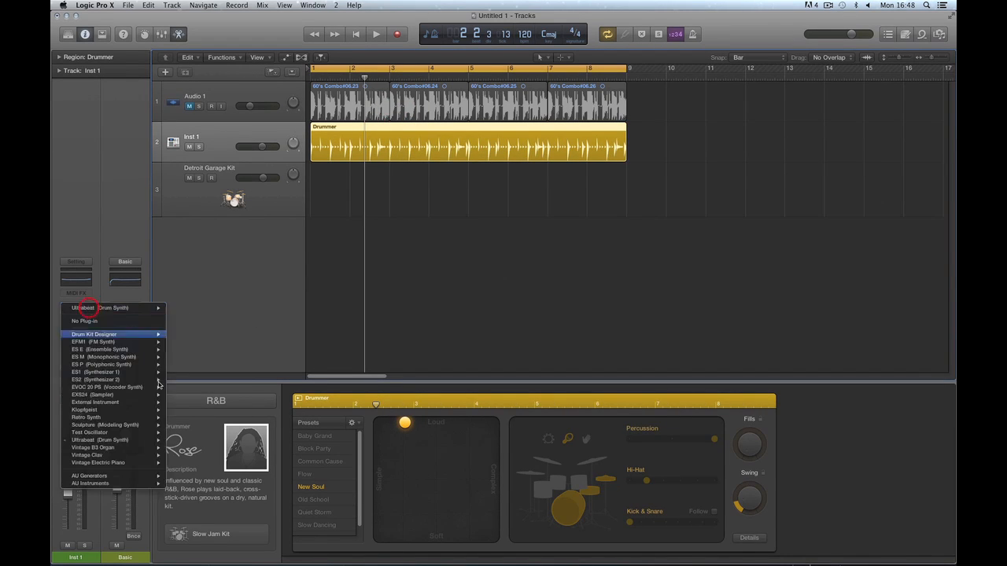
mouse_move(119, 402)
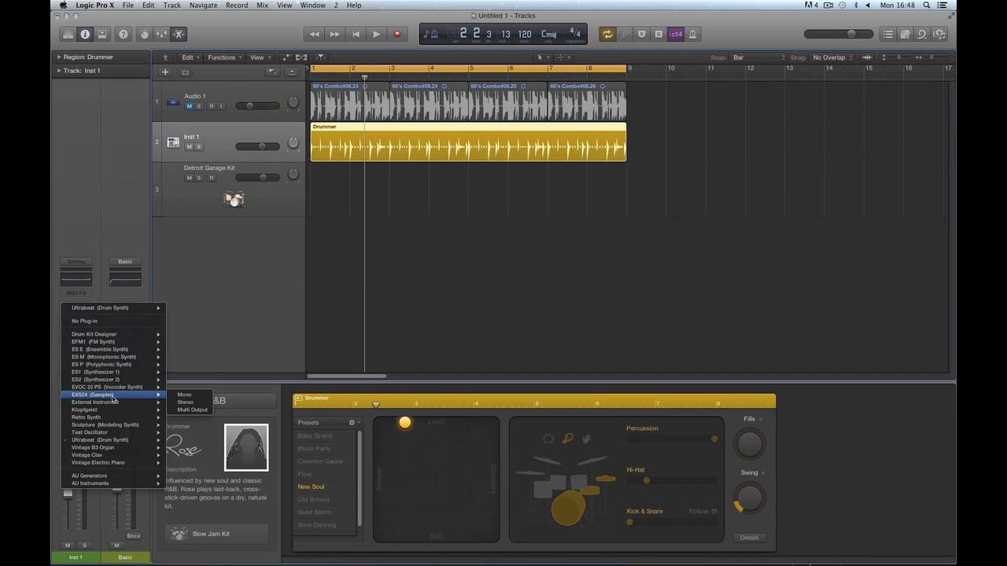
click(189, 402)
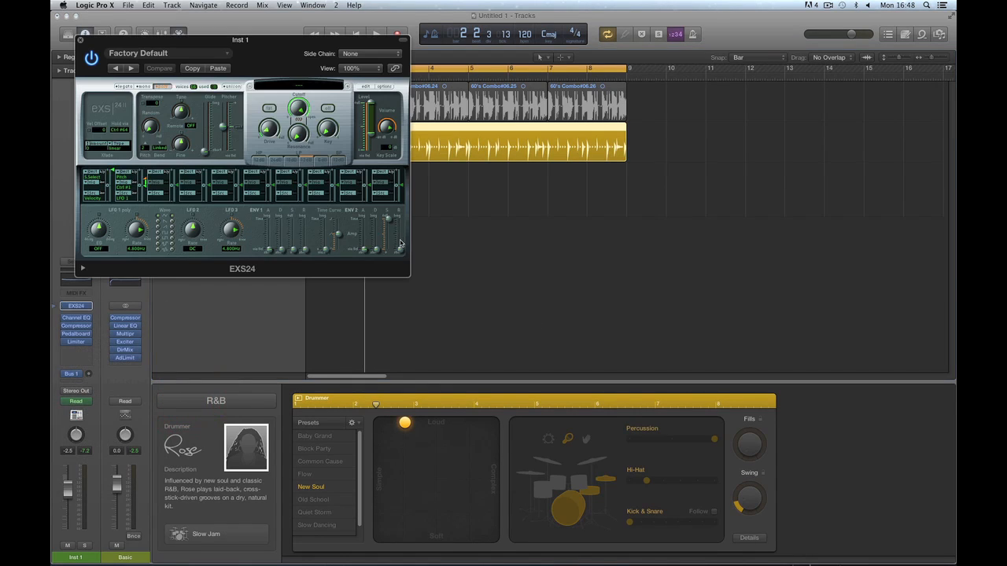
click(326, 88)
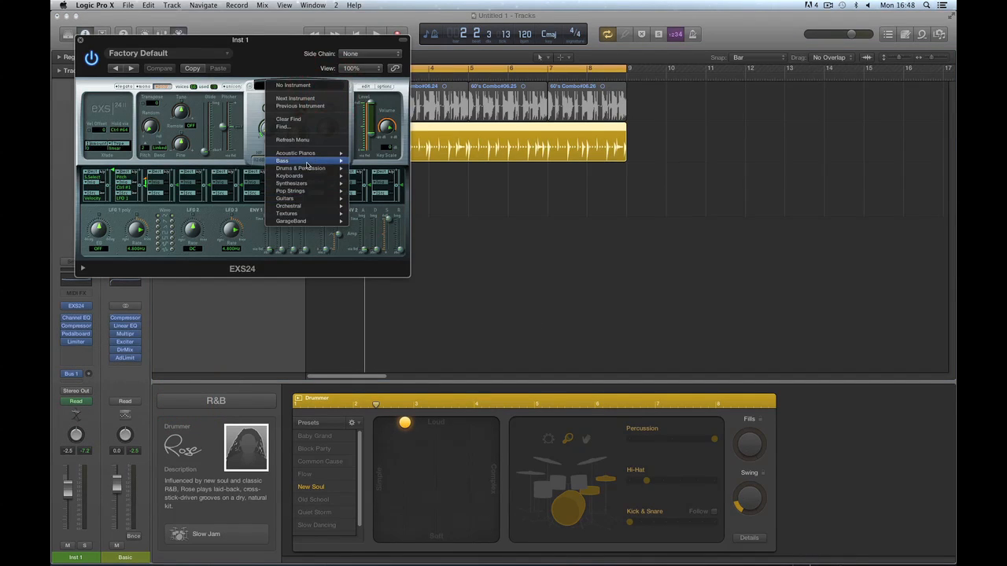
mouse_move(308, 168)
mouse_move(396, 177)
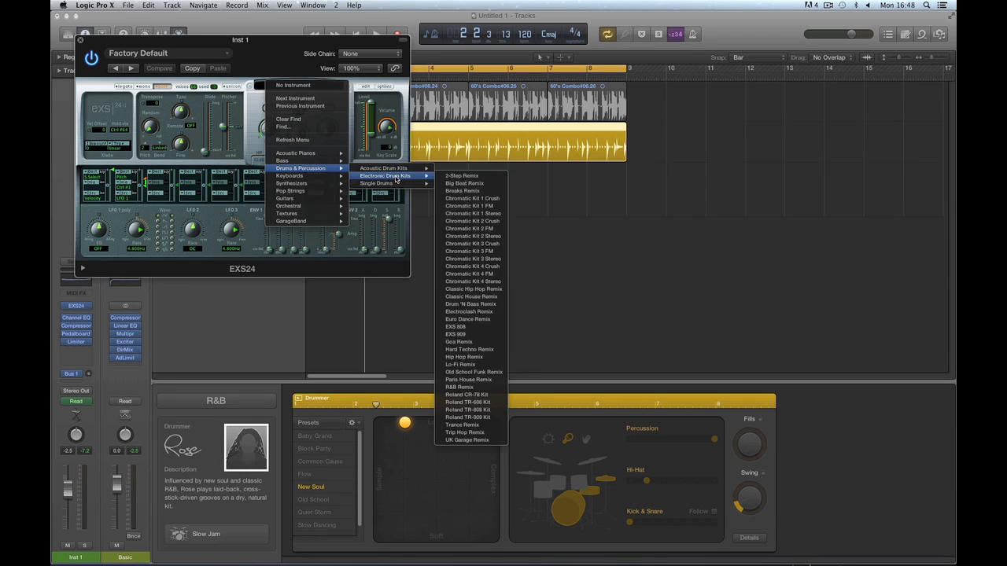
click(460, 175)
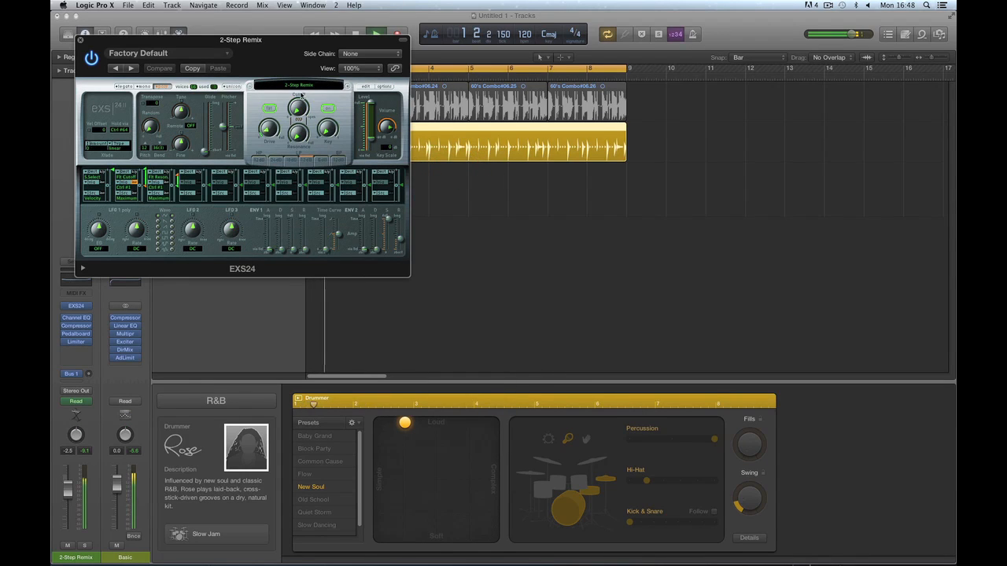
drag(251, 41, 384, 128)
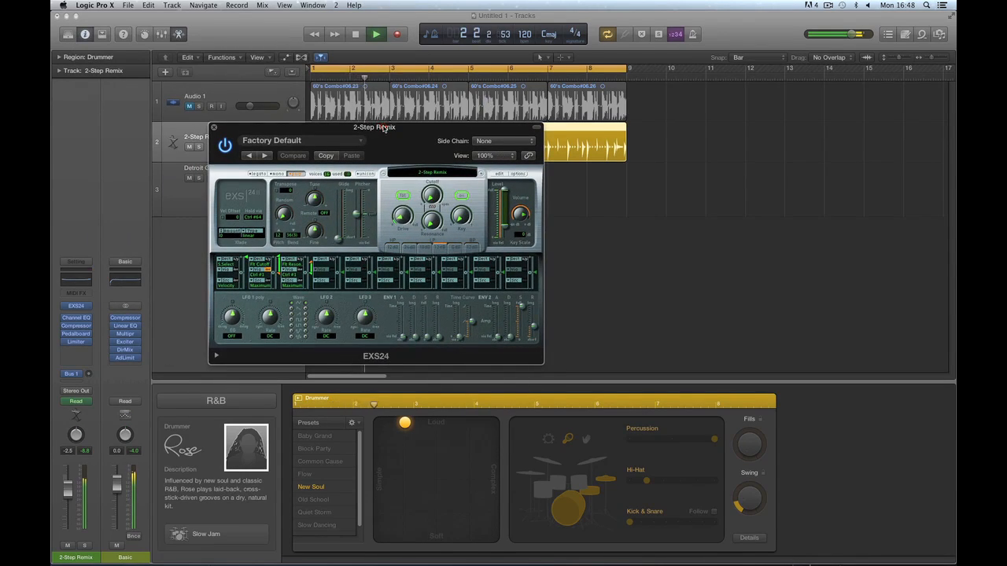
Add claps, raise drummer percussion, and make kick/snare and the pattern busier.
click(586, 440)
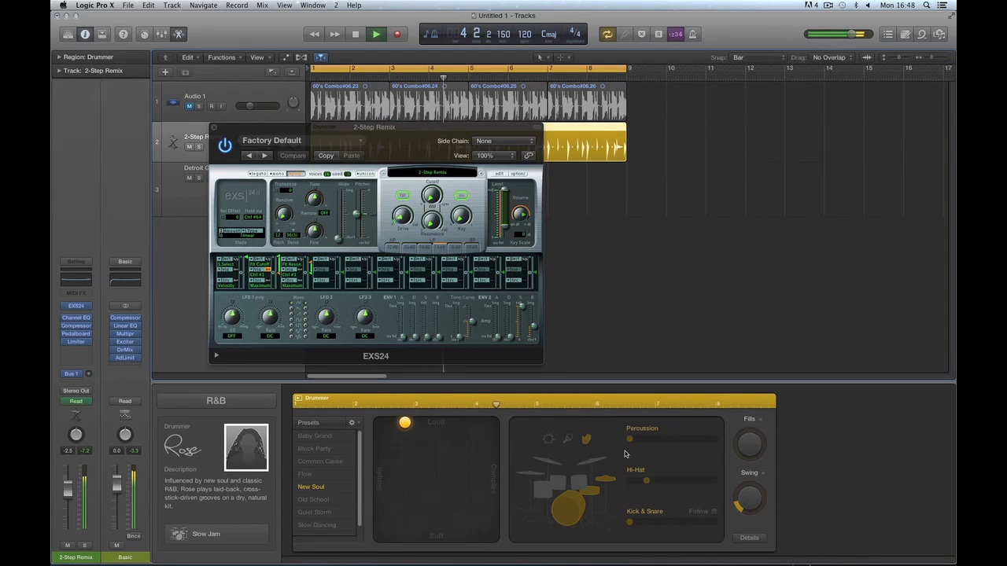
drag(629, 438, 712, 439)
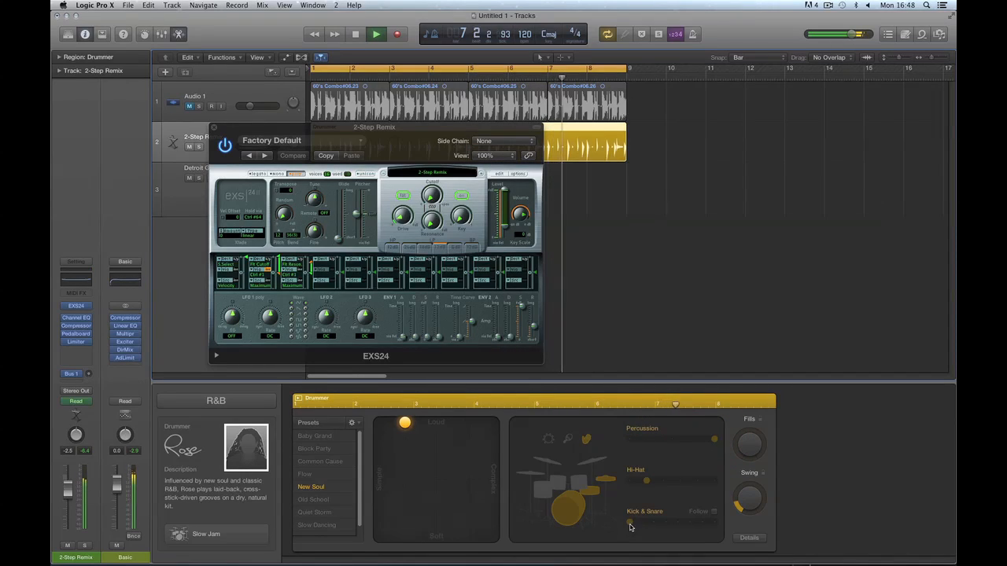
drag(630, 522, 643, 523)
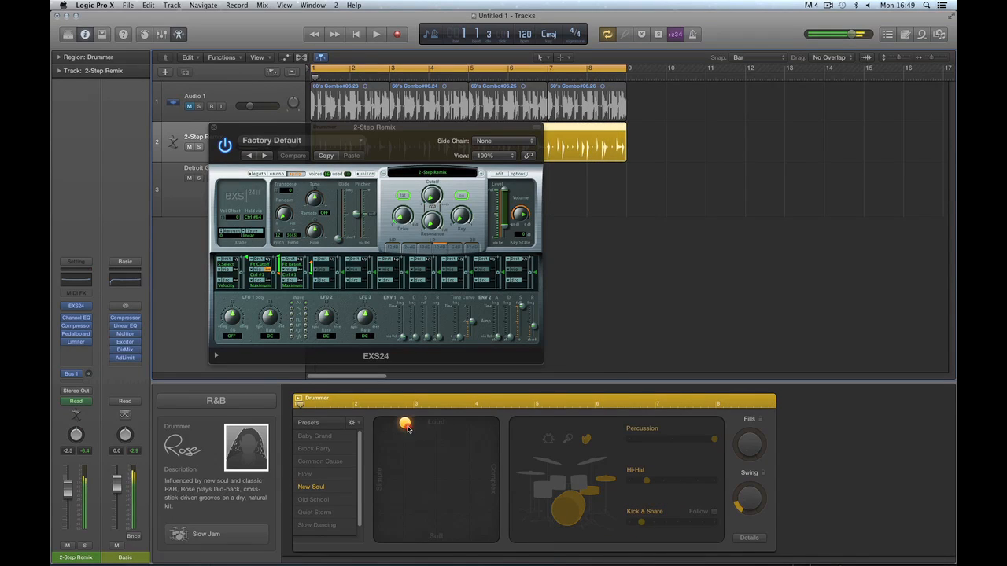
drag(449, 432, 477, 433)
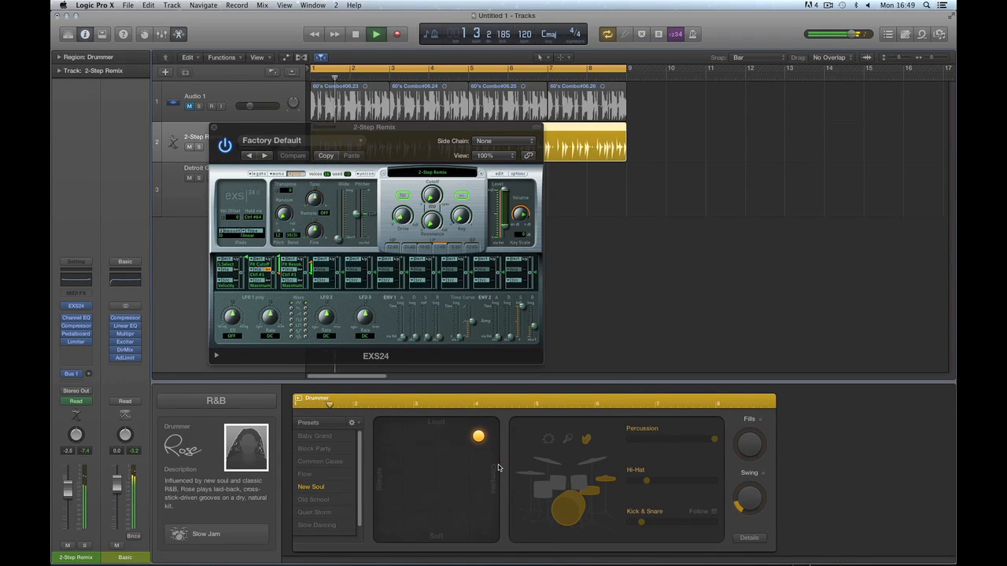
Audition the Hip Hop Remix drum kit in EXS24.
key(space)
click(449, 173)
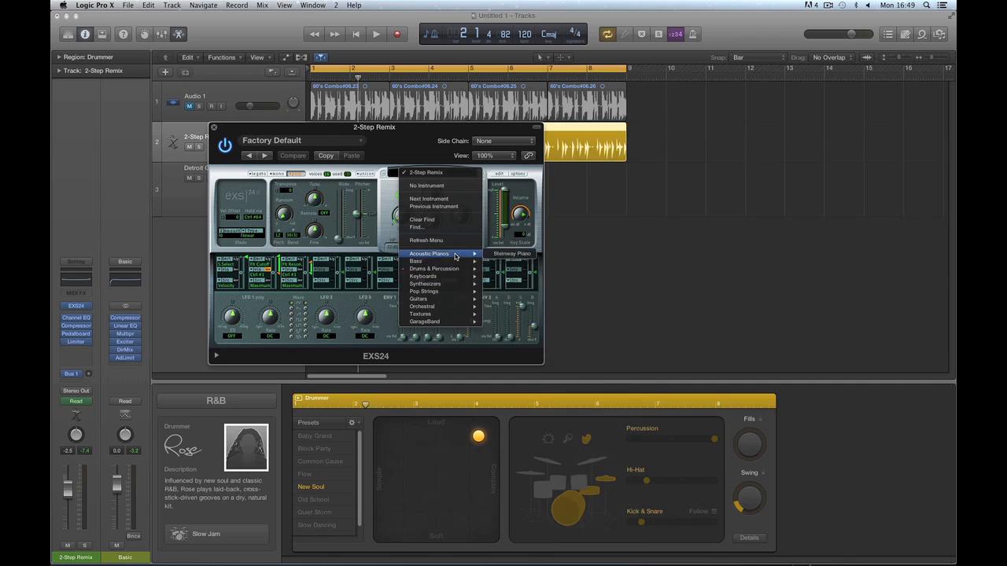
mouse_move(459, 269)
mouse_move(519, 286)
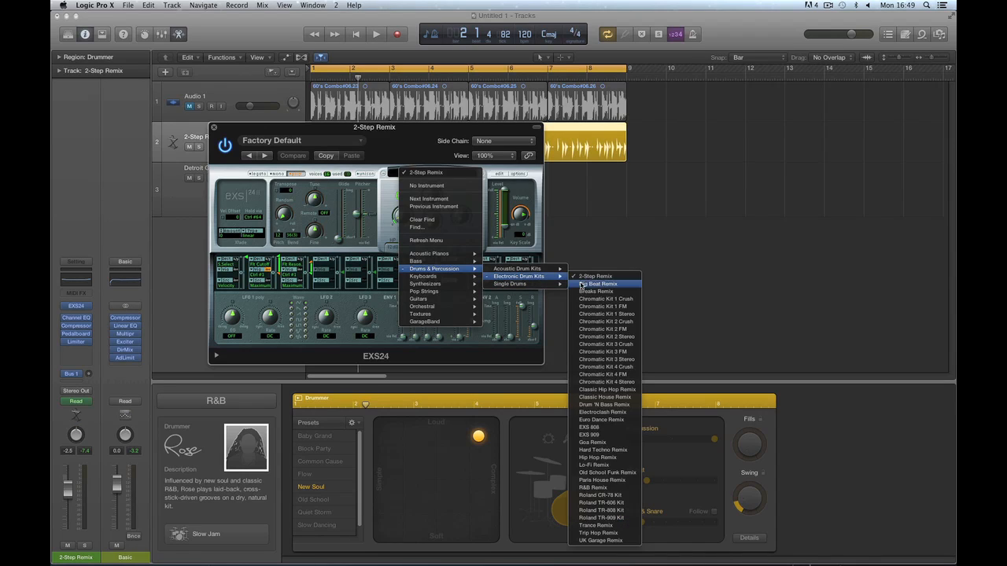
click(603, 458)
key(space)
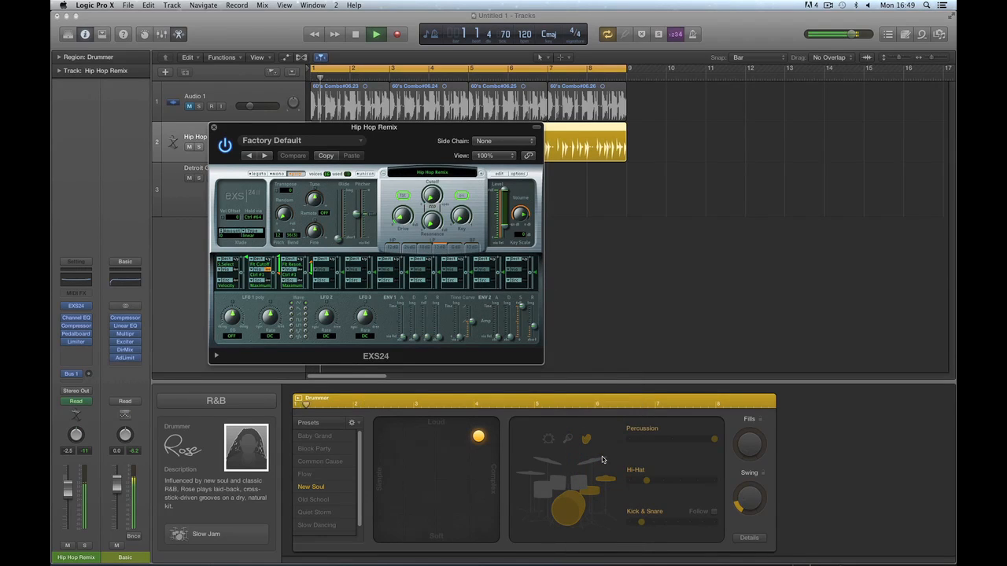
key(space)
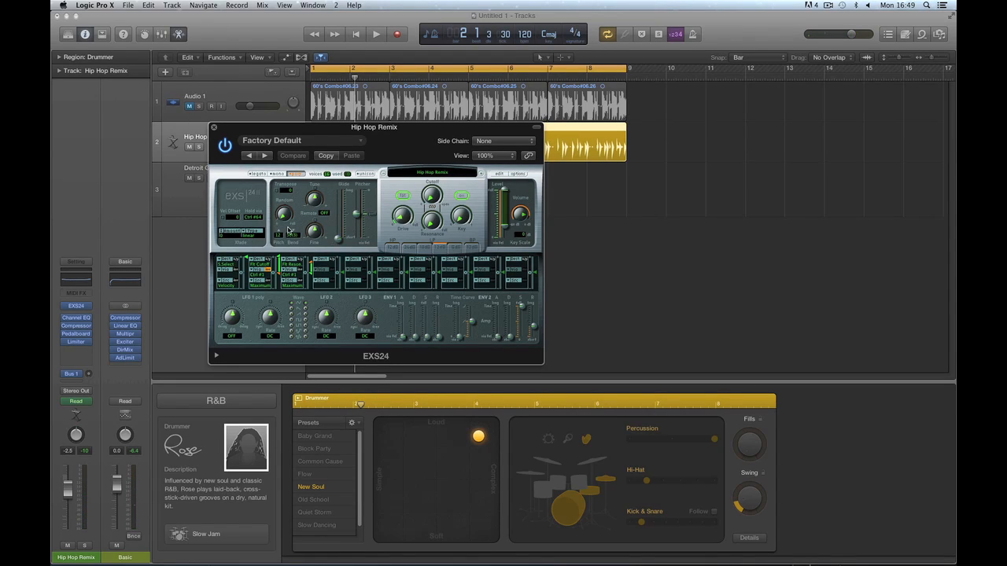
Load Orchestral > Percussion > Orchestral Kit, audition it, and close the sampler window.
click(453, 175)
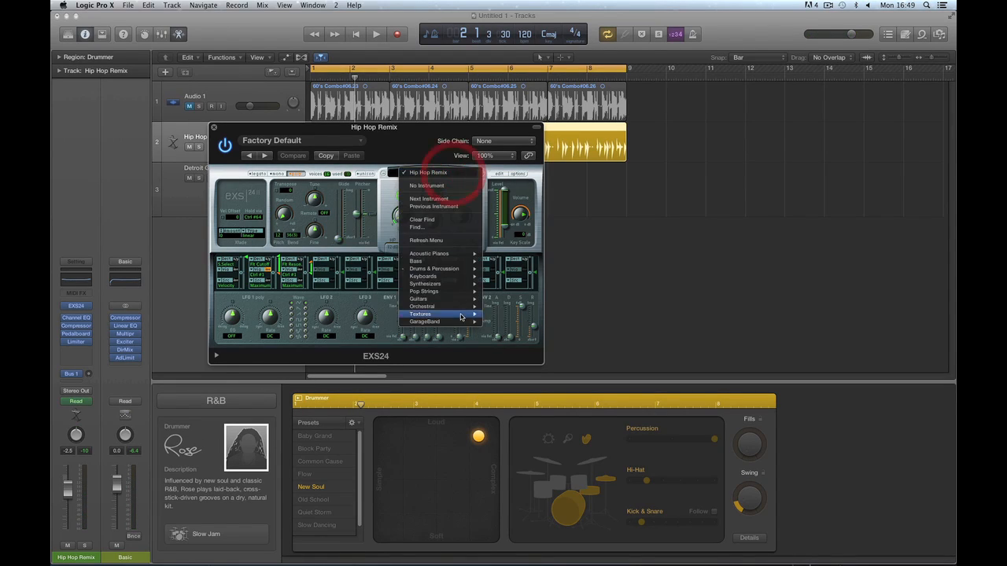
mouse_move(461, 323)
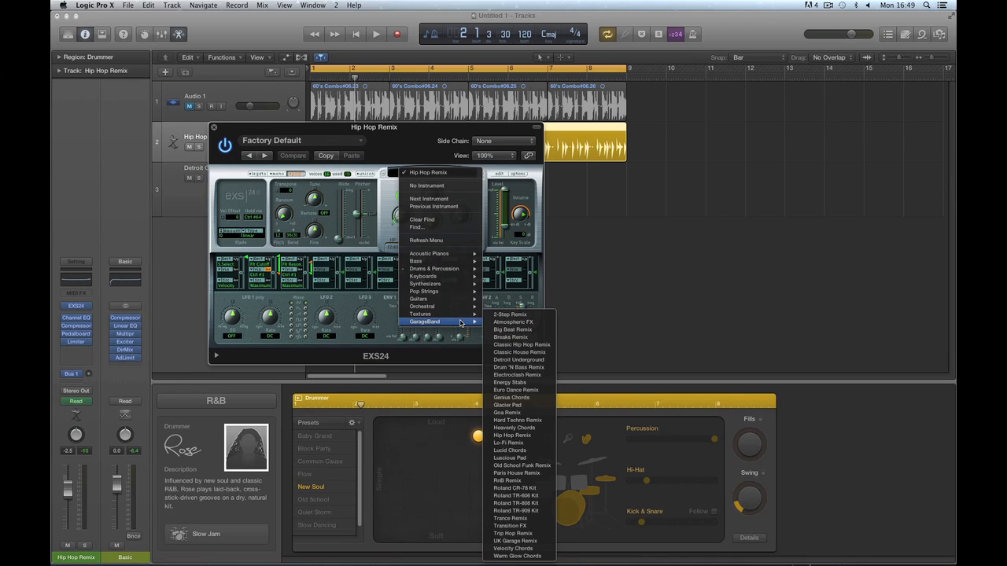
mouse_move(441, 306)
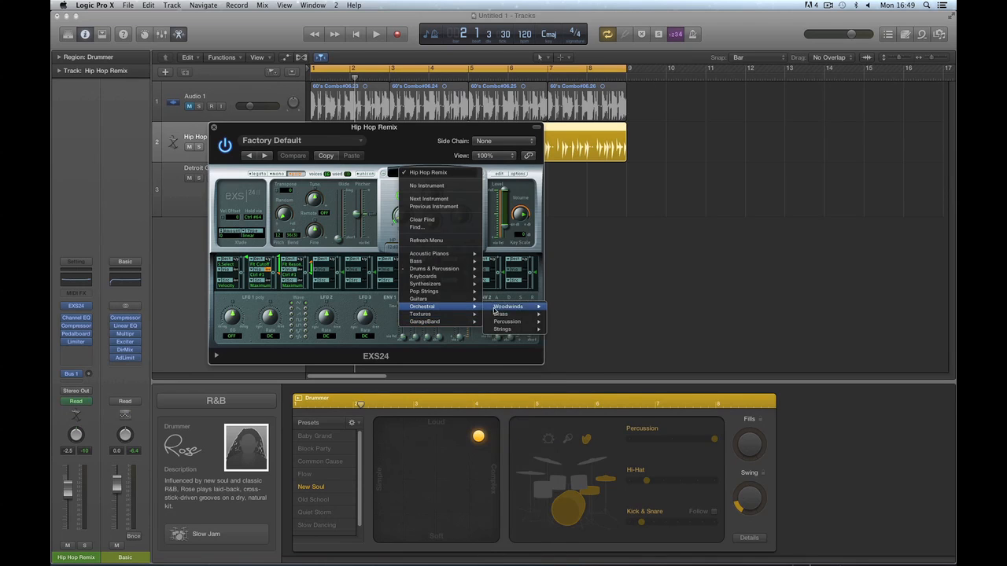
mouse_move(512, 321)
click(572, 322)
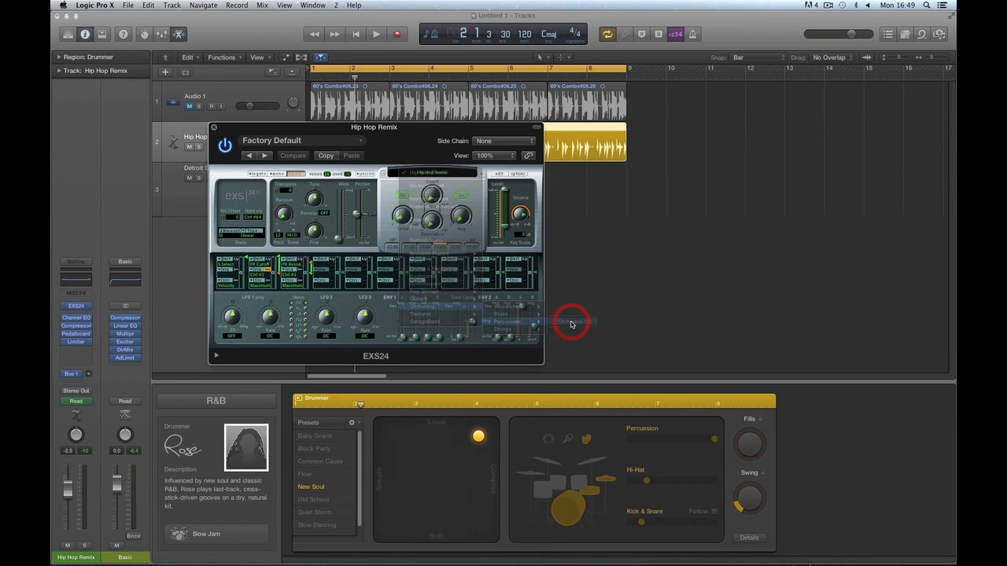
key(space)
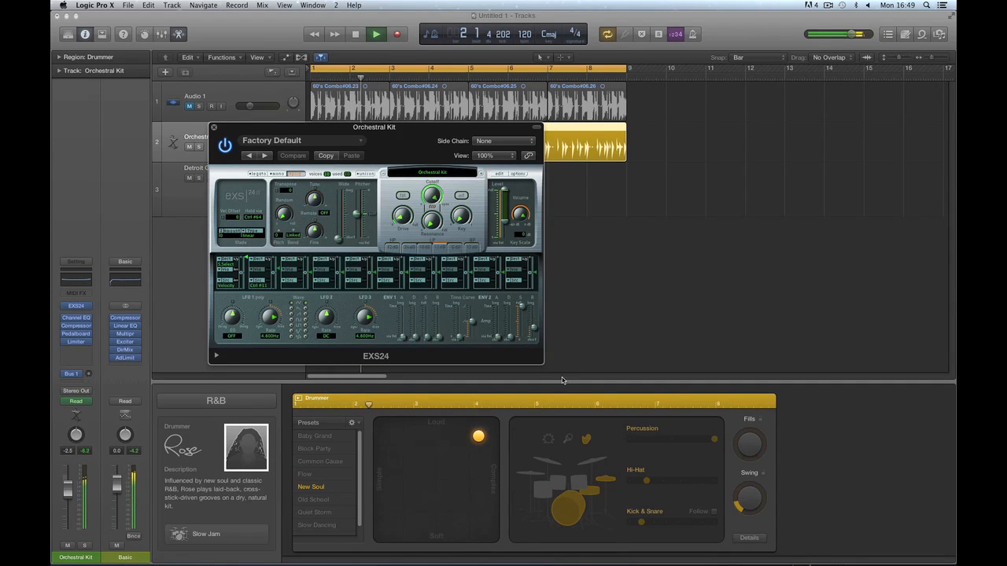
key(space)
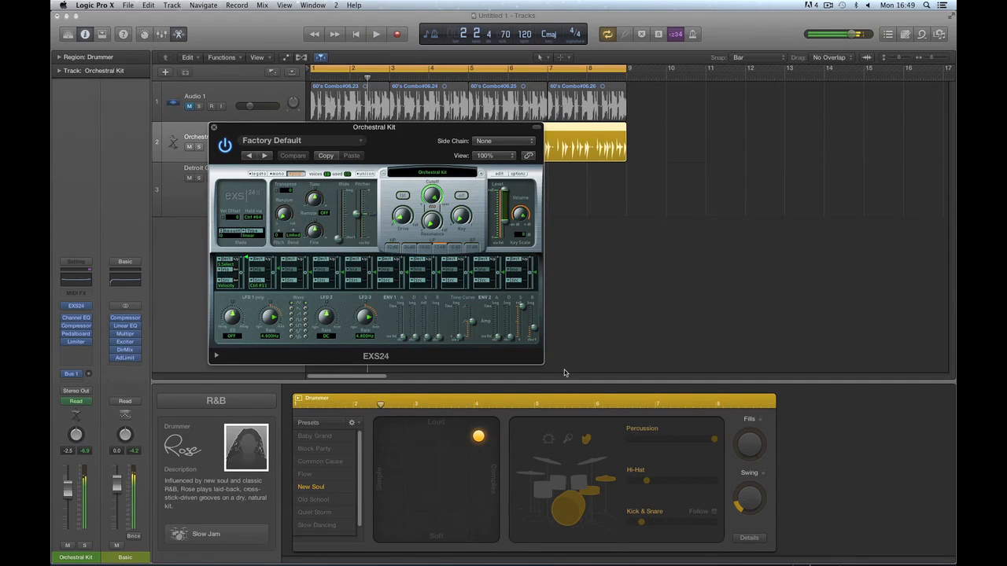
click(214, 128)
Draw a new Drummer region after bar 9 with the Pencil tool.
click(78, 306)
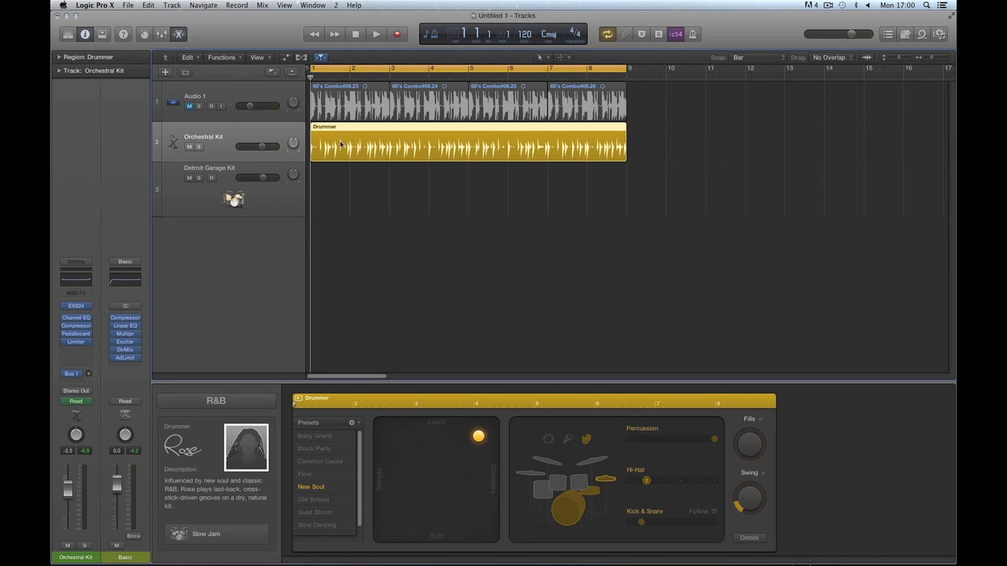
click(89, 309)
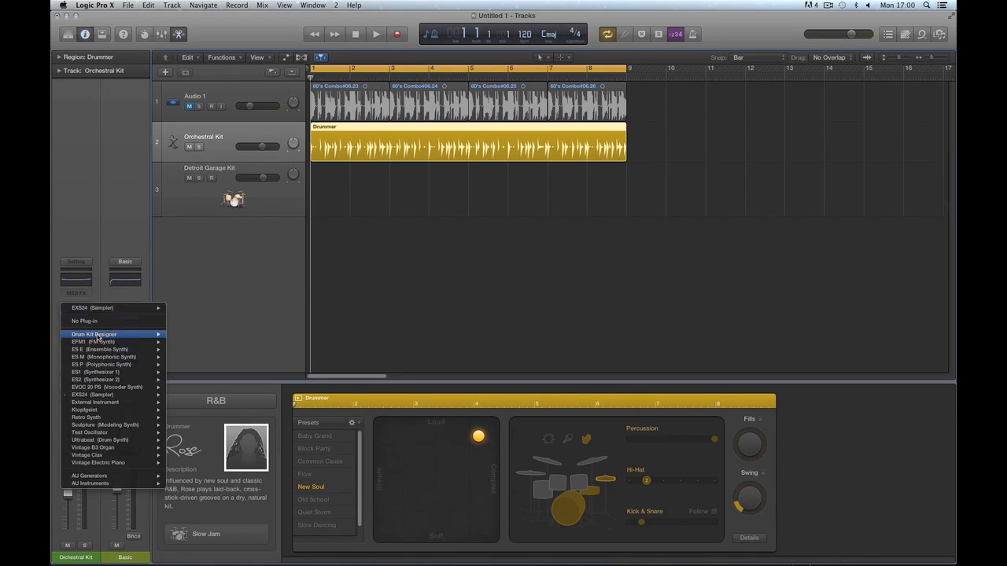
click(219, 131)
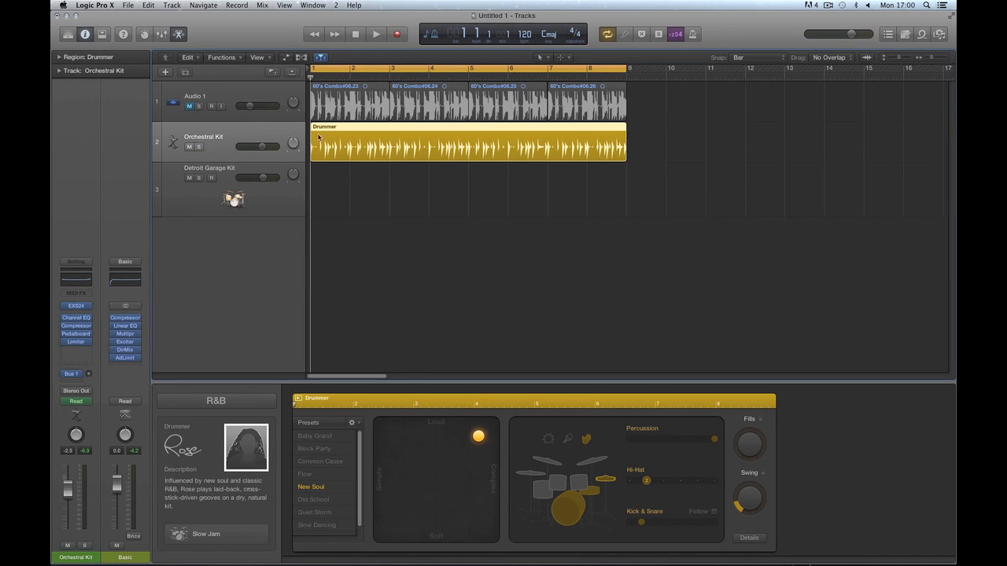
key(t)
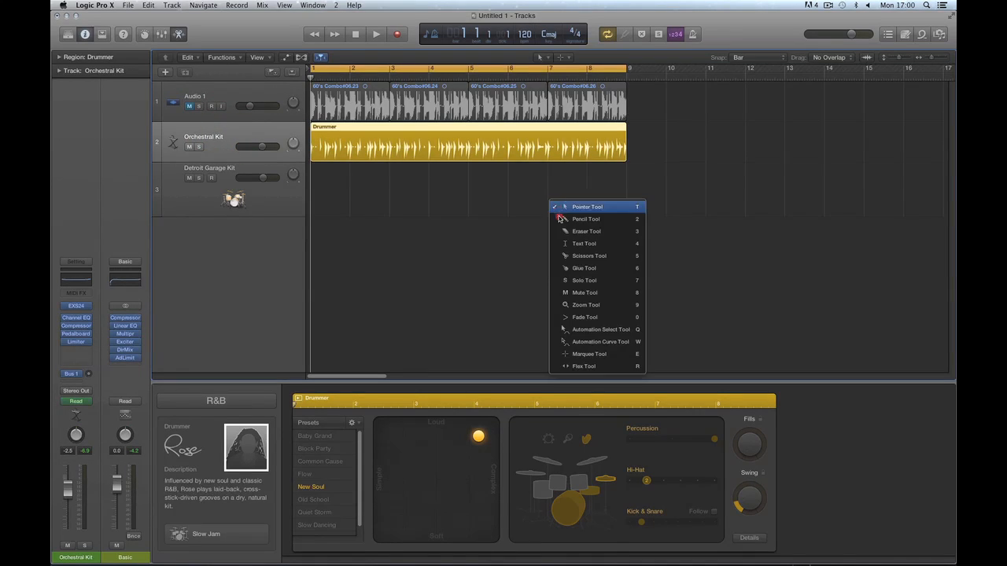
click(563, 219)
click(639, 149)
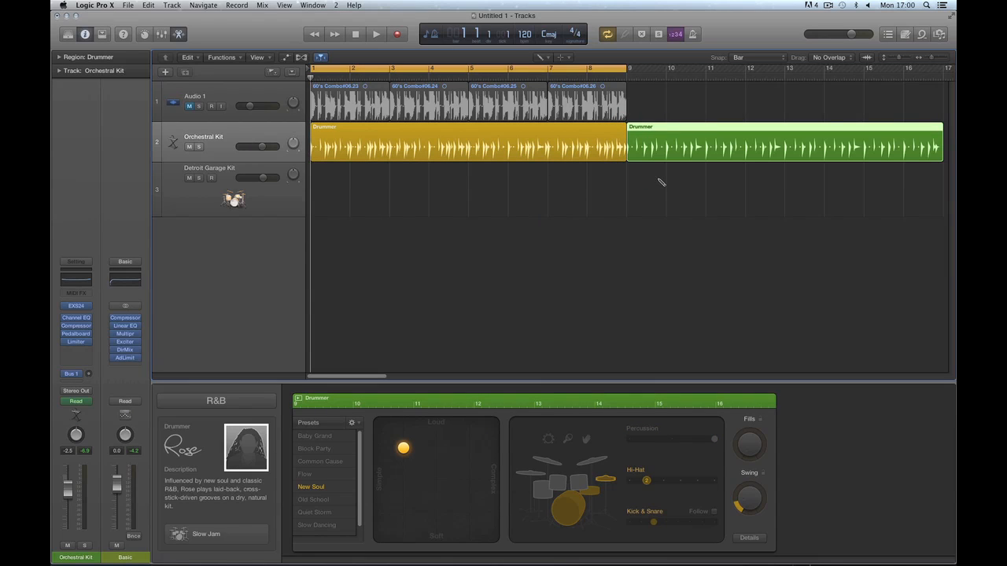
Erase the green region after bar 9 and return to the Pointer tool.
key(t)
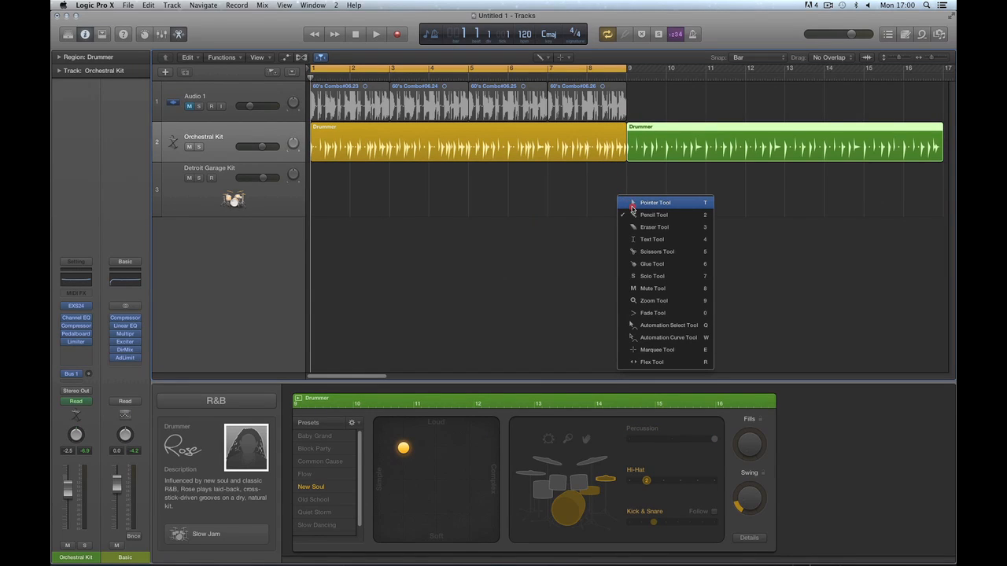
click(634, 227)
click(657, 129)
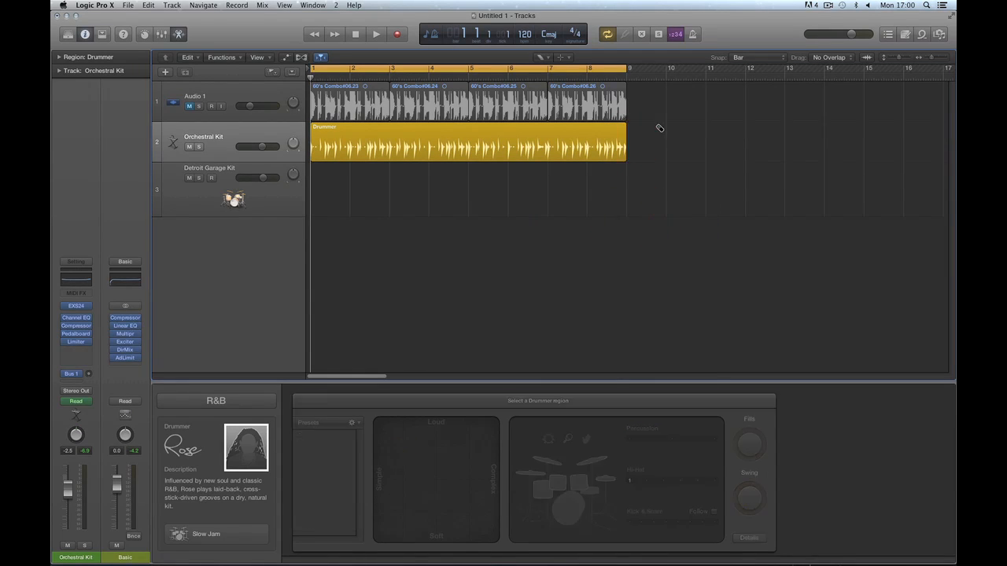
key(t)
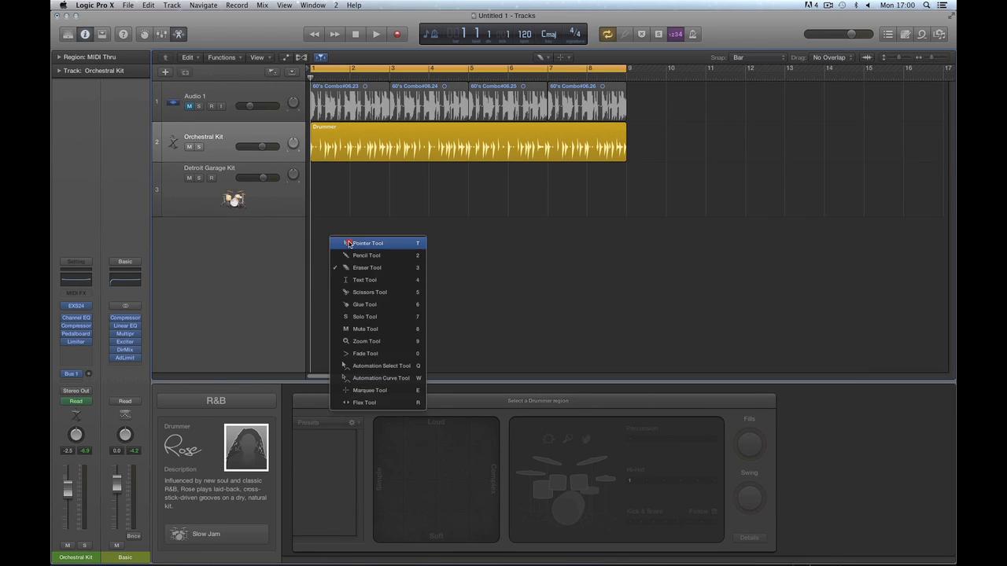
click(348, 242)
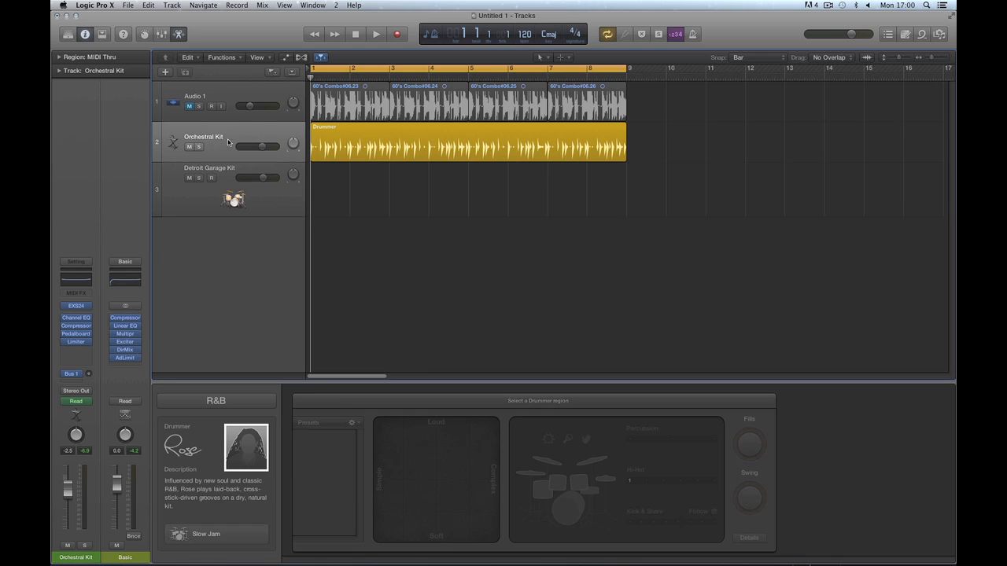
Turn on Track Header Components > Show Track Color Bars.
right_click(226, 157)
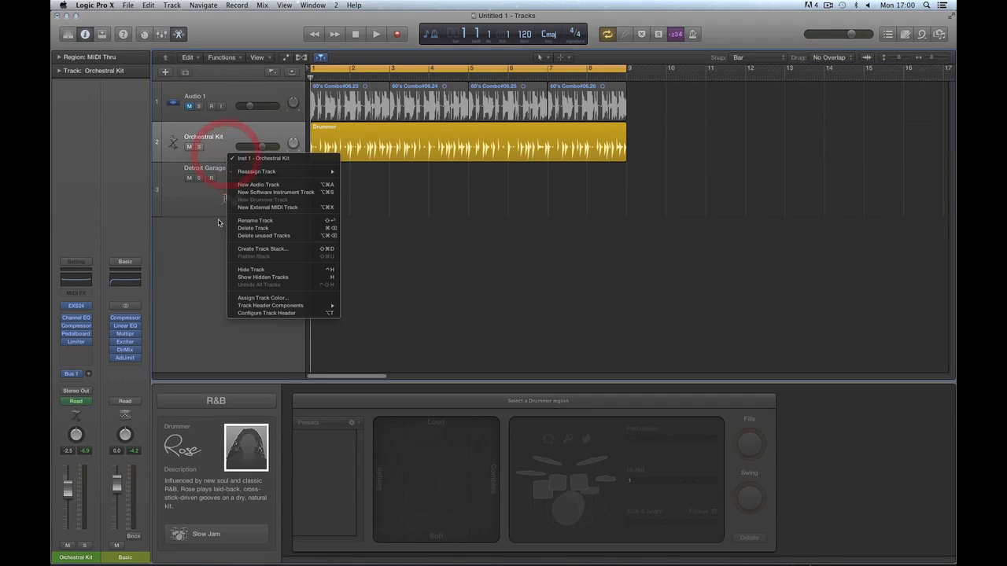
mouse_move(265, 308)
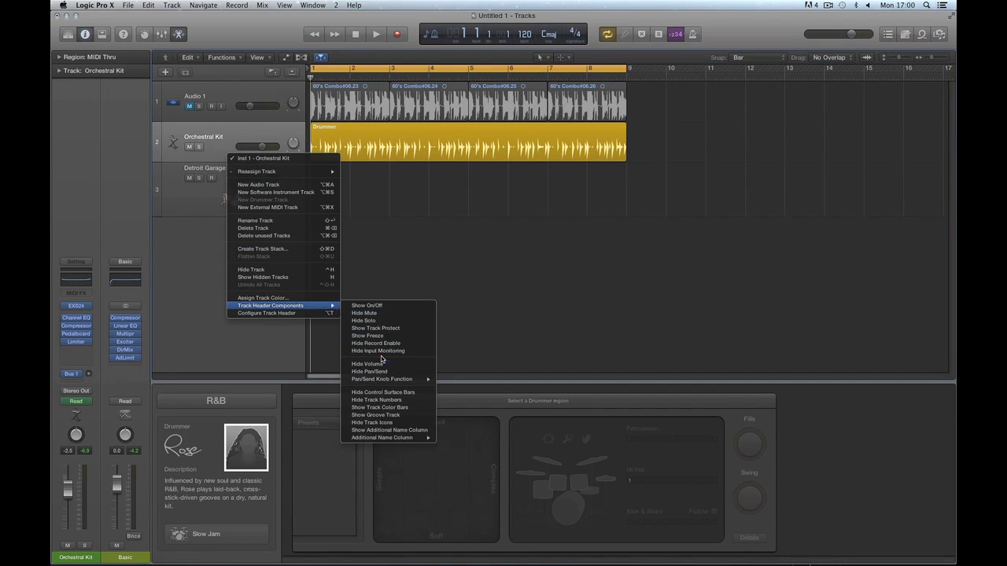
click(394, 408)
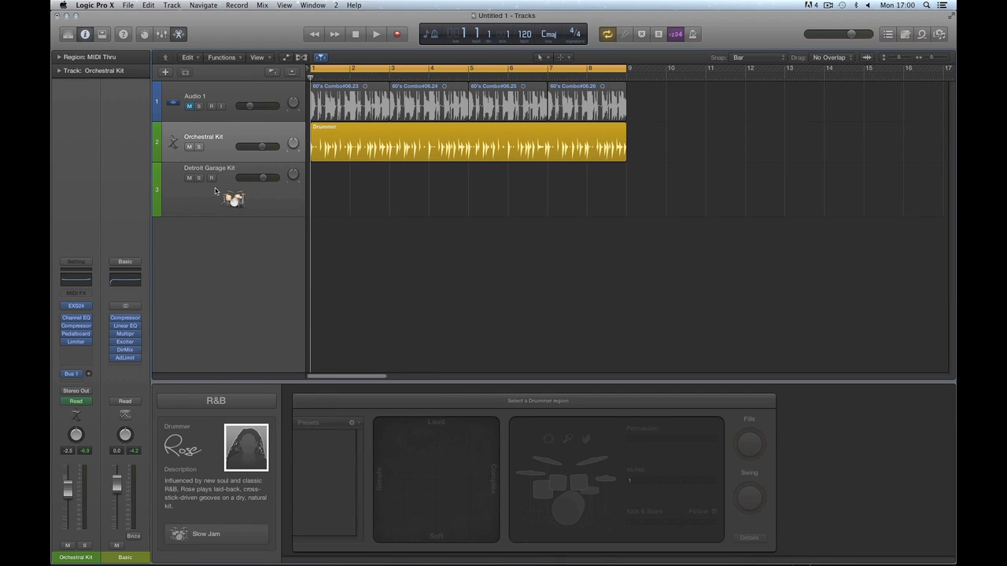
Select the Drummer region on the Orchestral Kit track.
click(244, 136)
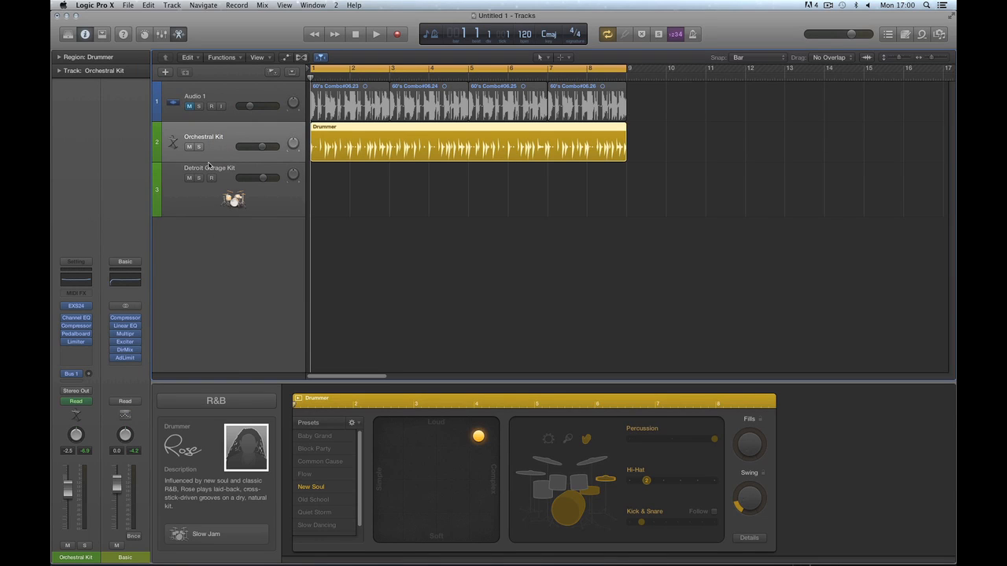
mouse_move(88, 310)
click(220, 150)
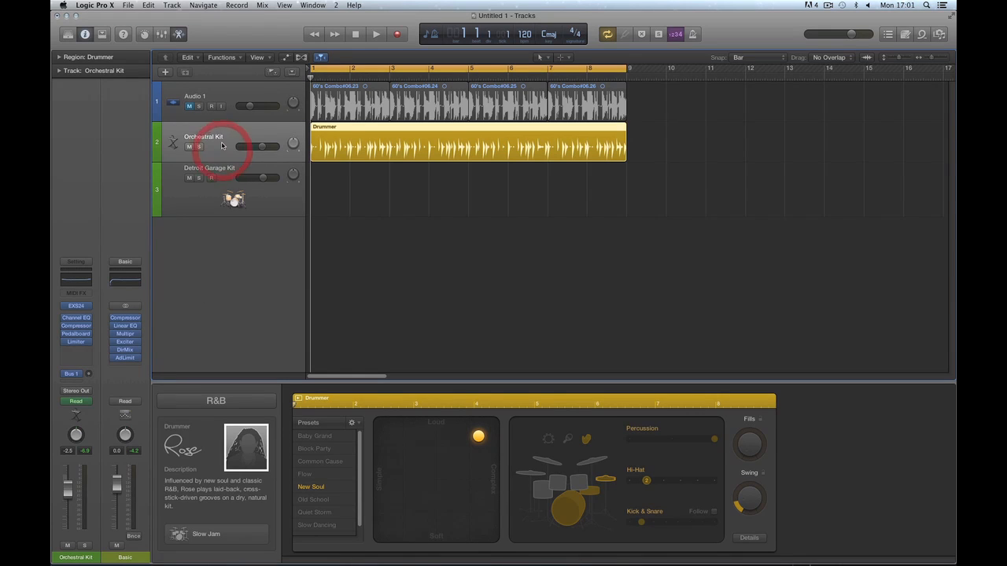
click(336, 183)
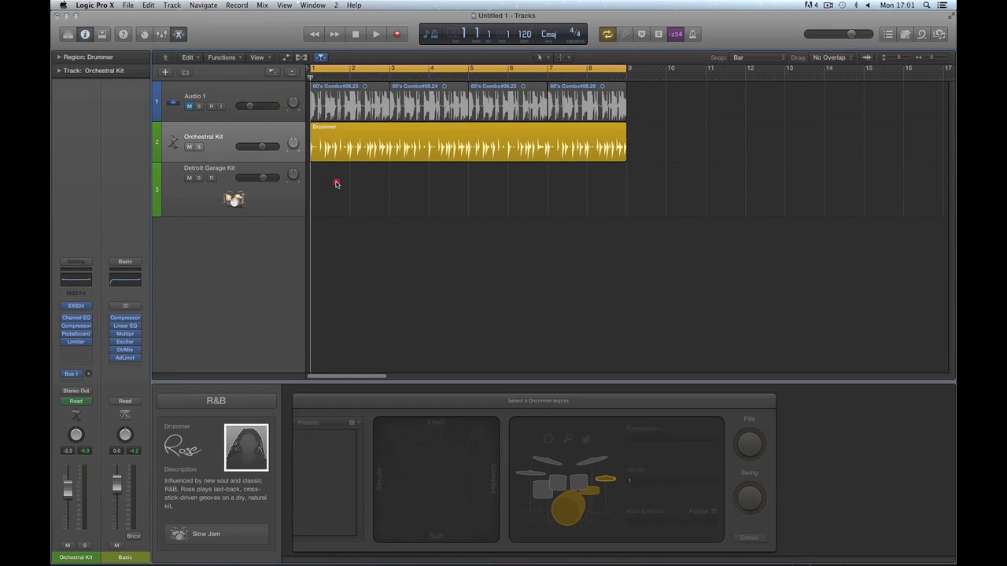
click(230, 146)
Colour the Drummer region bright yellow and the Orchestral Kit track gold.
click(333, 136)
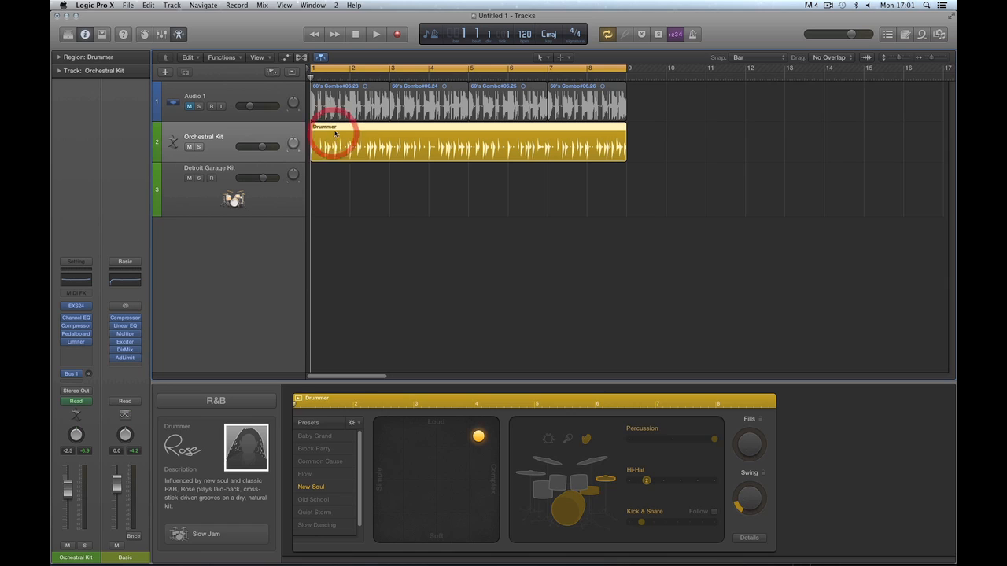
key(alt+c)
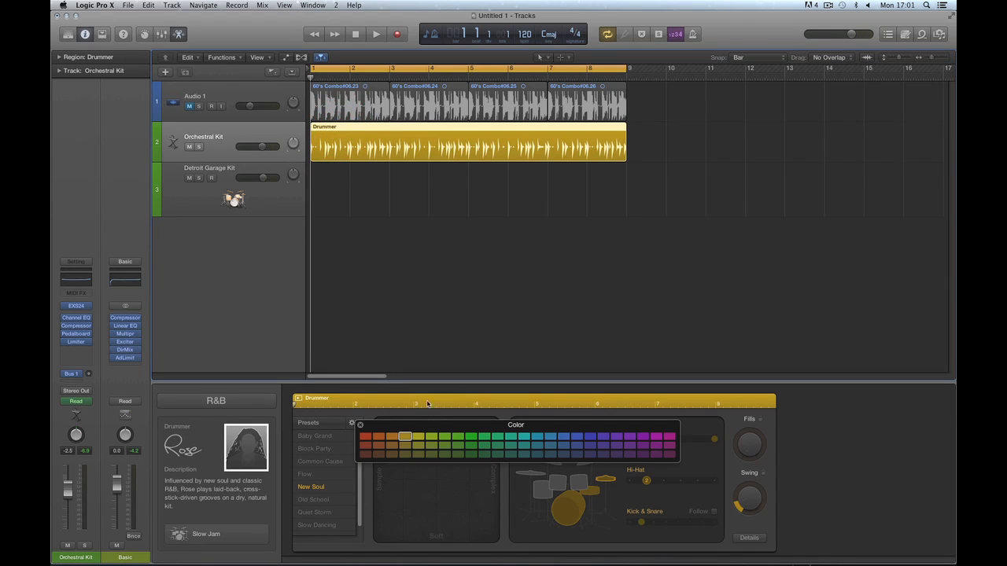
click(405, 445)
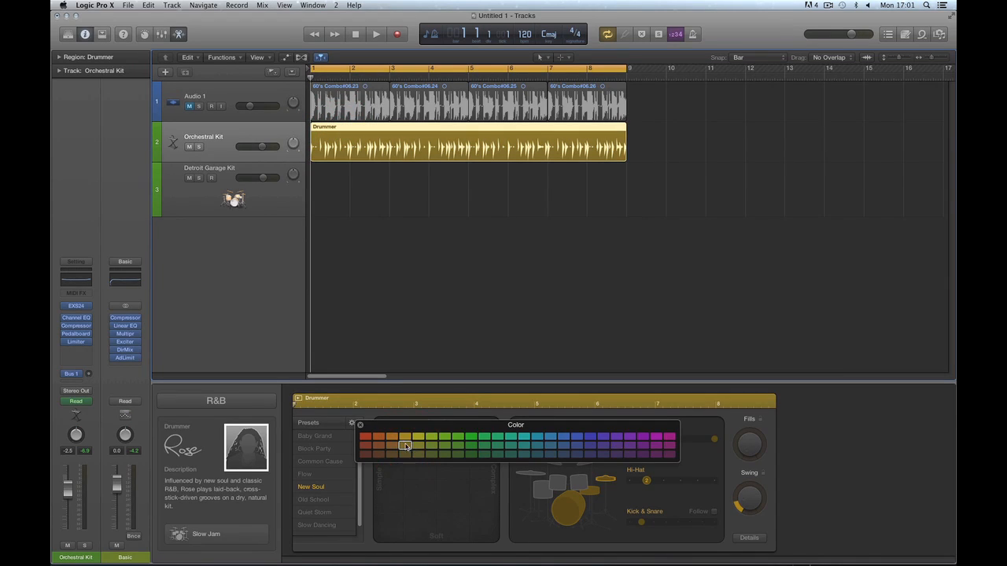
click(404, 437)
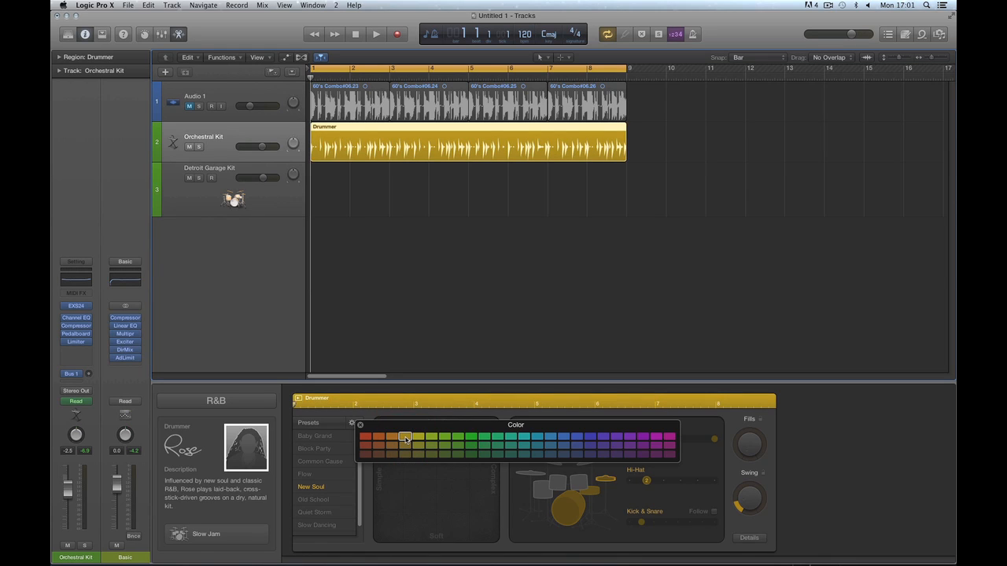
click(373, 180)
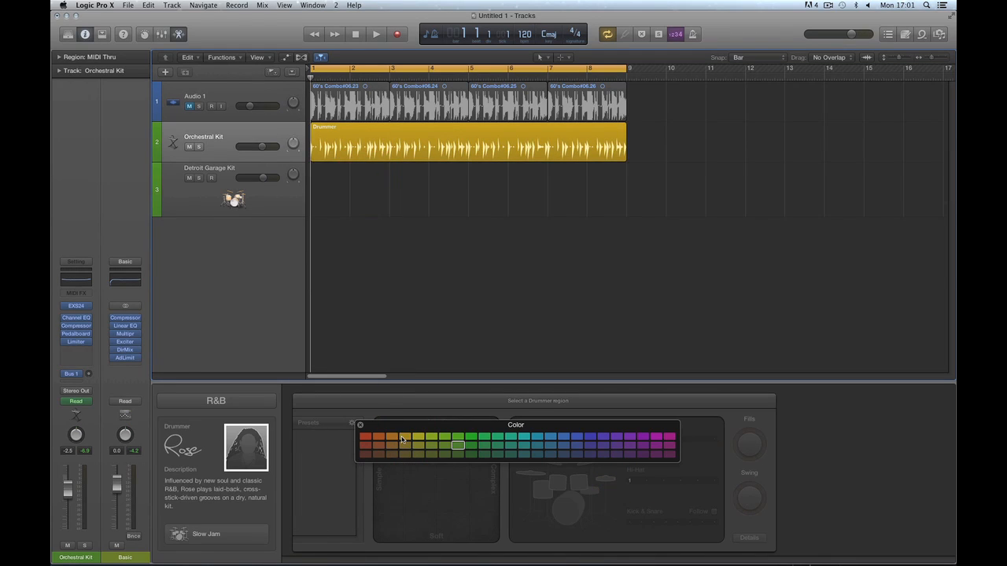
click(402, 439)
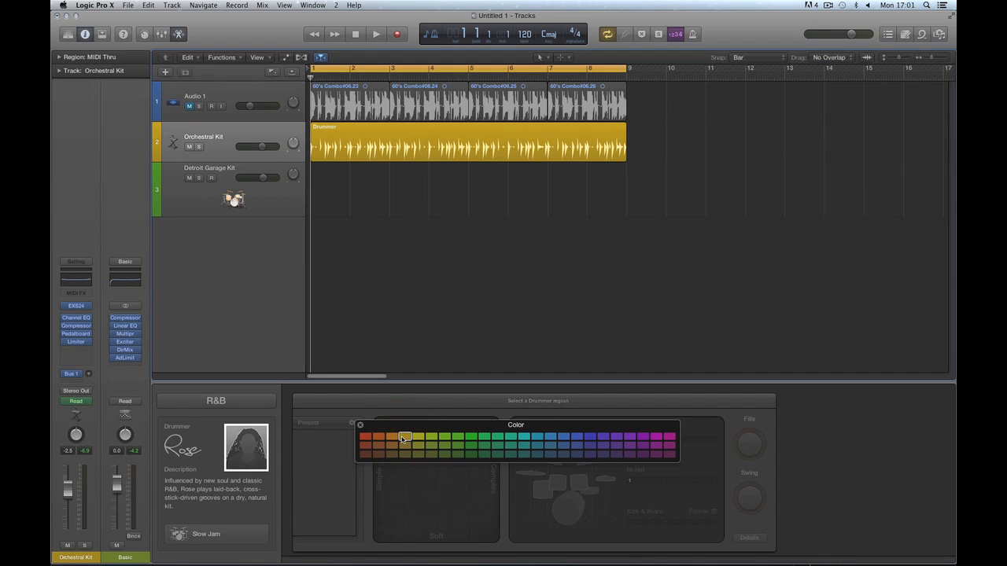
click(360, 425)
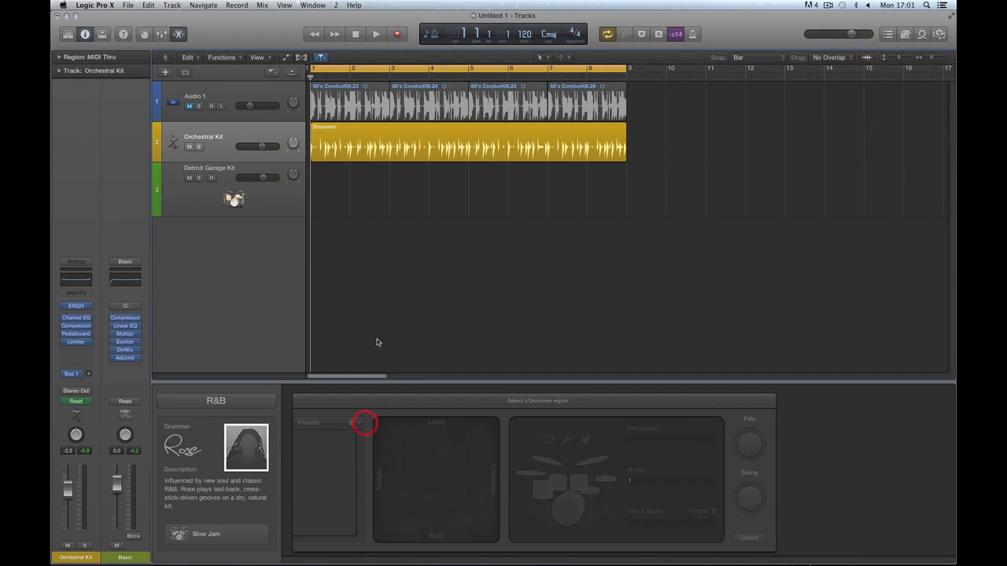
Pencil in a second Drummer region from bar 9 and delete the stray Detroit Garage region.
key(t)
click(400, 331)
click(636, 141)
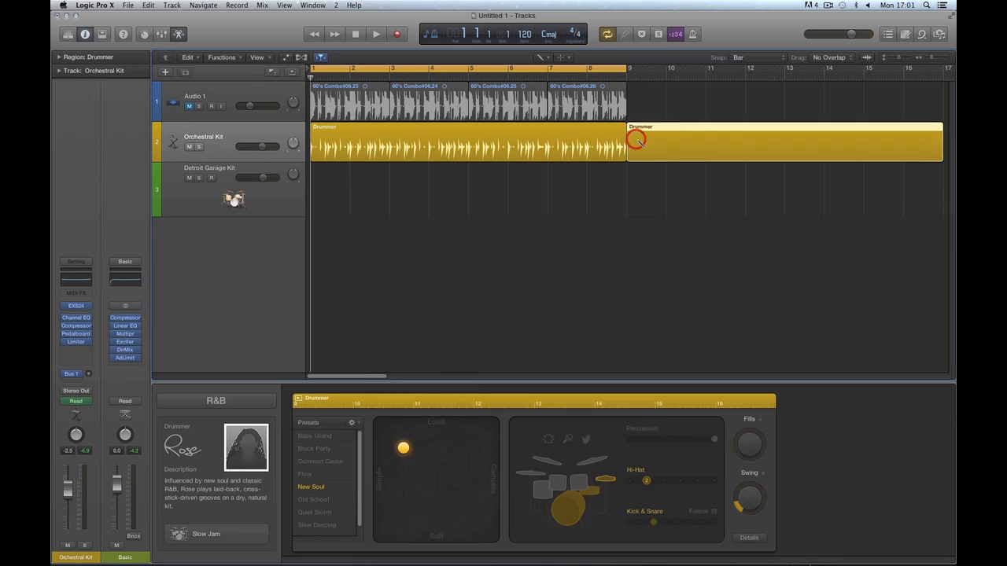
double_click(640, 204)
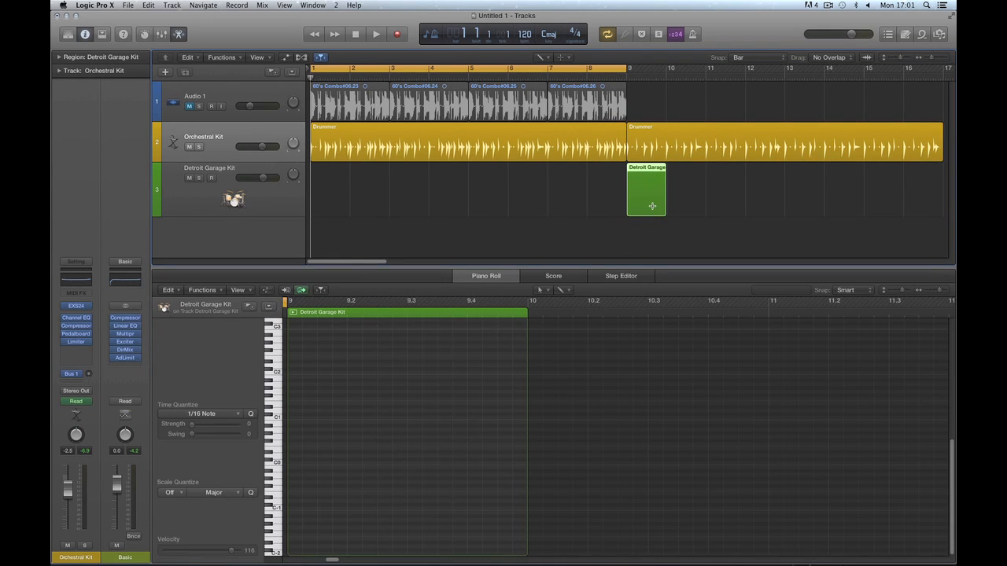
key(Delete)
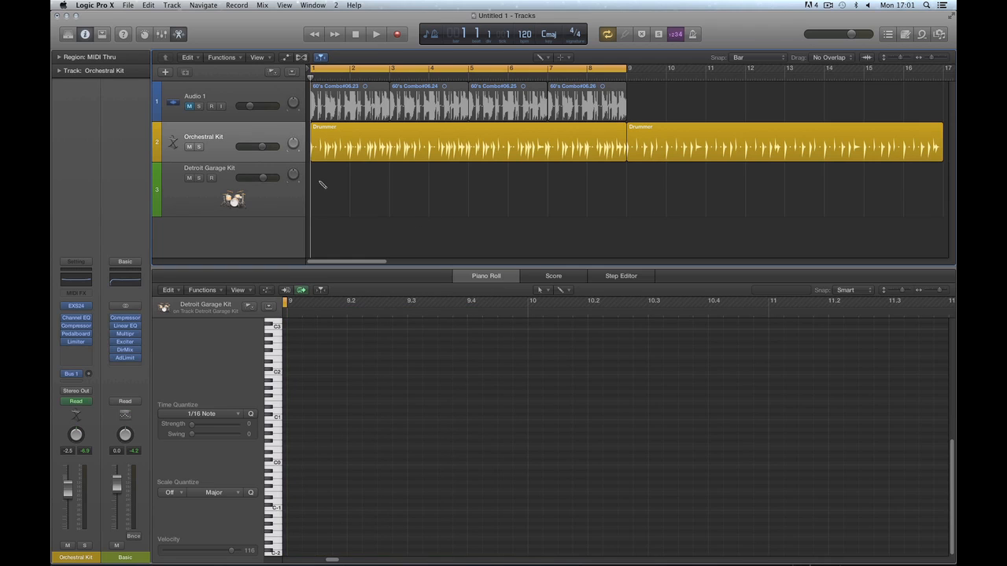
Delete both Drummer regions, then the Orchestral Kit and Detroit Garage Kit tracks.
click(280, 129)
key(t)
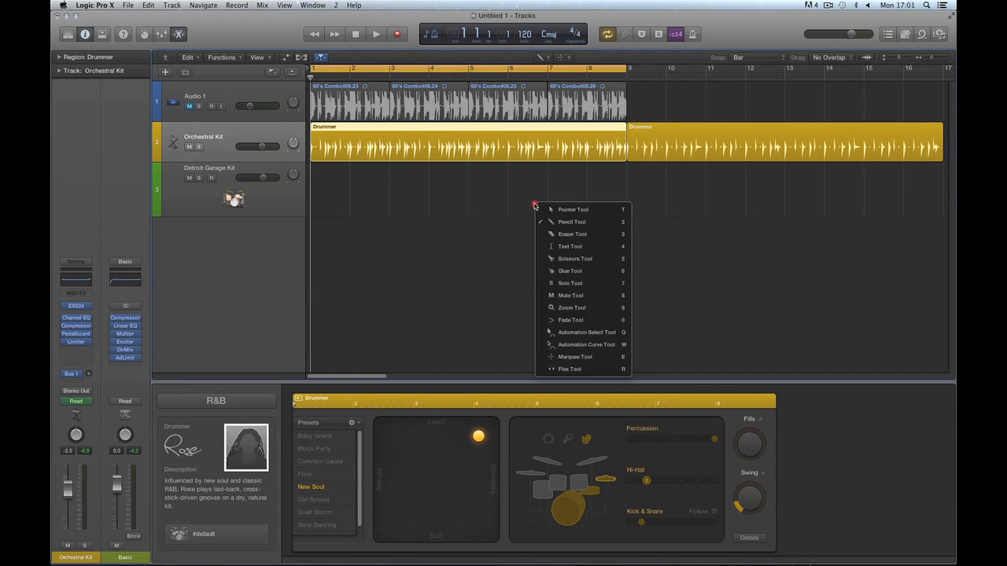
key(t)
click(652, 130)
key(Delete)
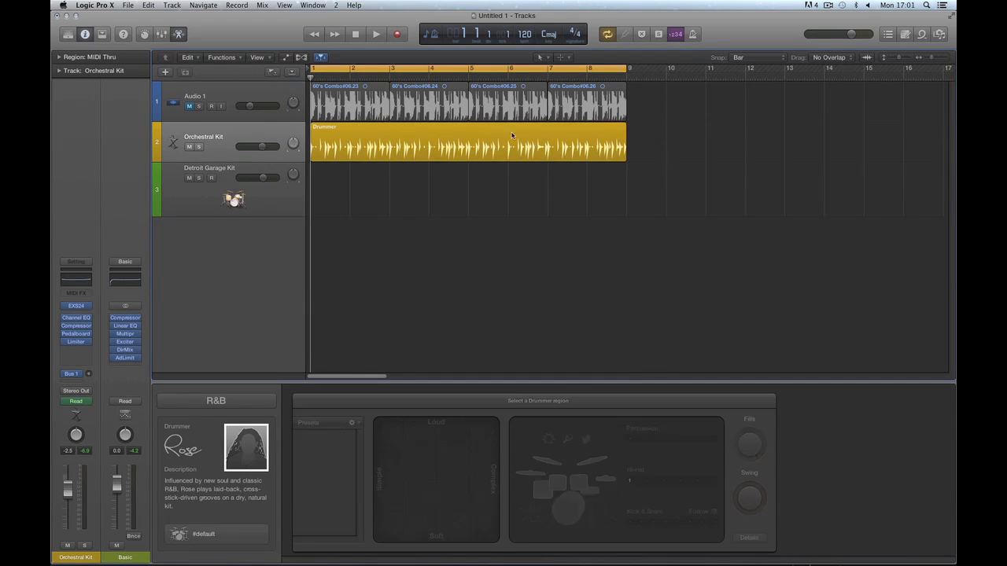
click(499, 131)
key(Delete)
key(super+BackSpace)
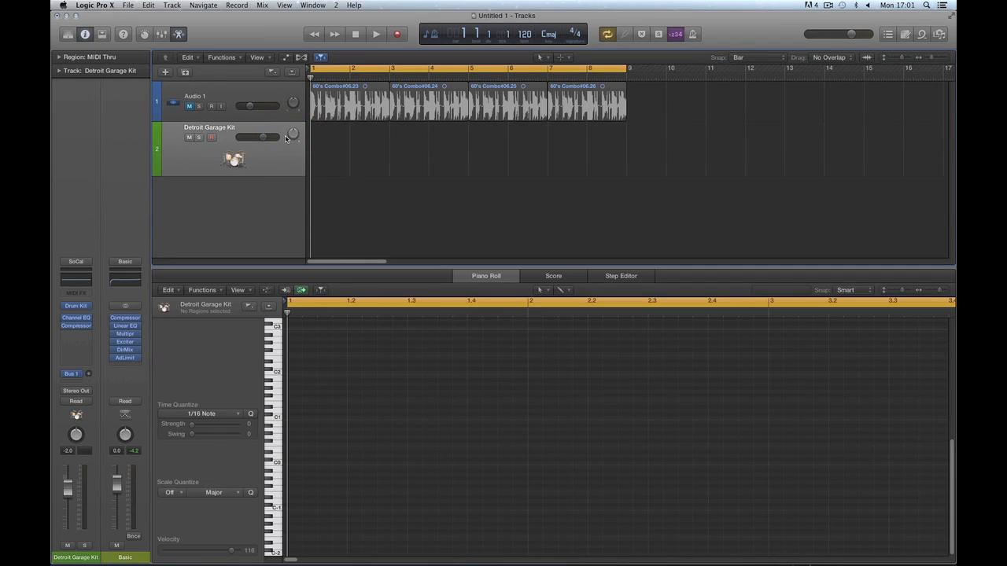
key(super+BackSpace)
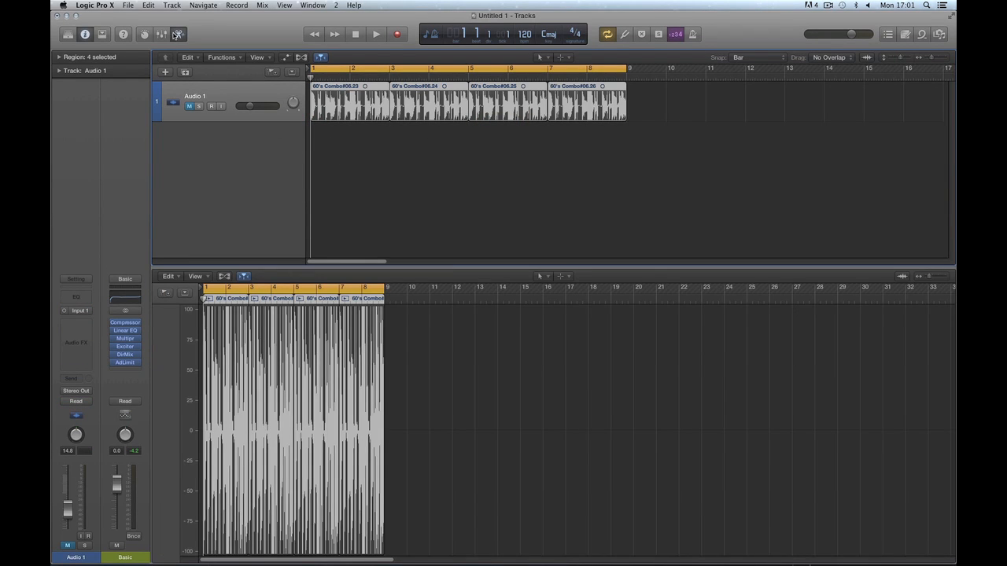
Close the bottom editor and create a new Drummer track.
click(179, 34)
click(165, 72)
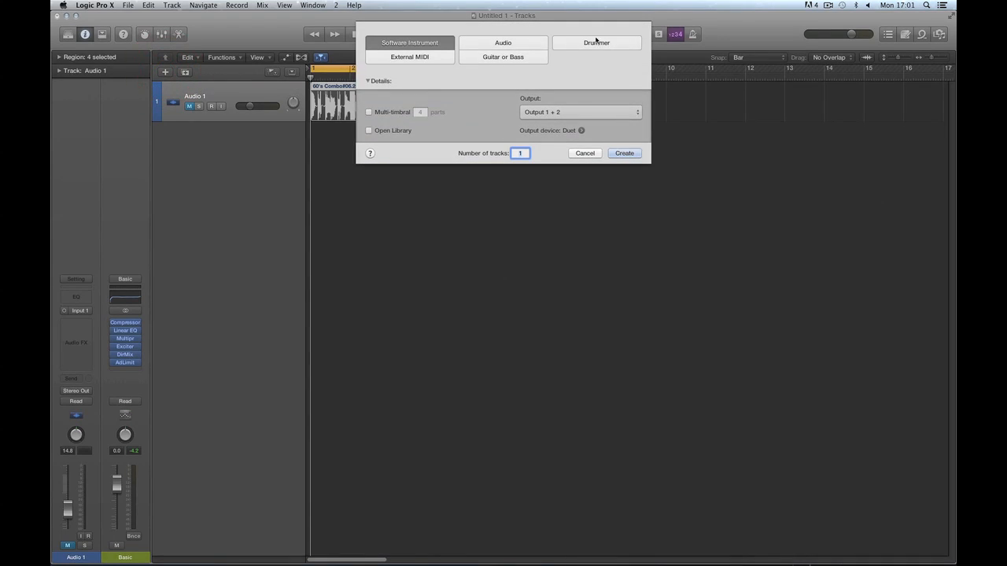
click(598, 44)
click(623, 153)
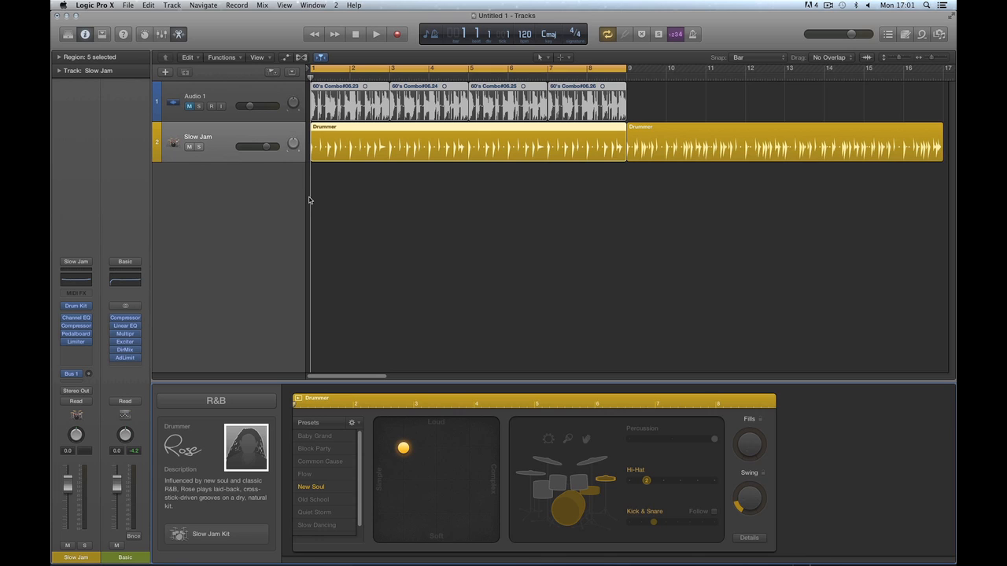
Zoom out, close the Slow Jam Kit's Drum Kit Designer window, and select both Drummer regions.
click(247, 134)
key(super+Left)
key(super+Left)
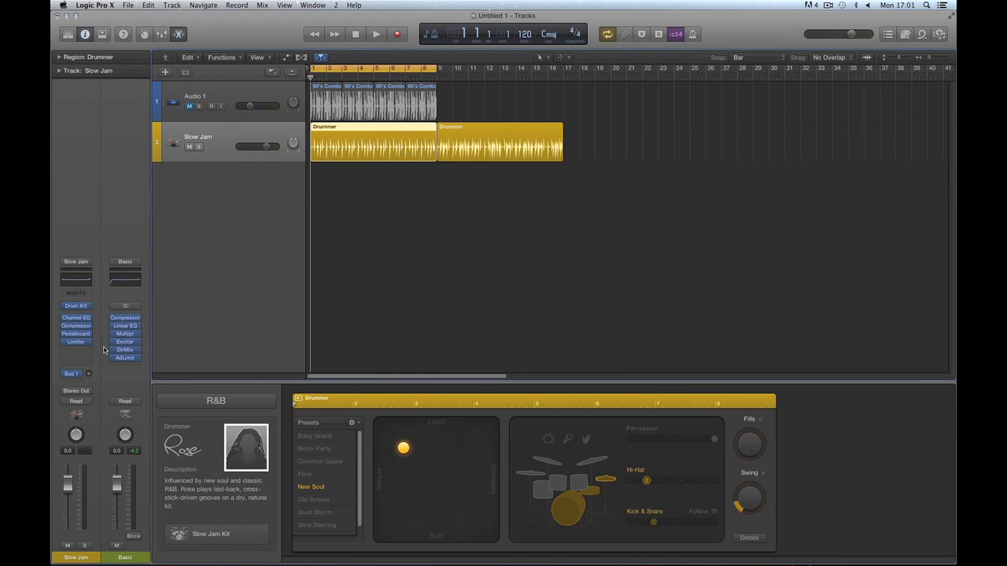
click(180, 533)
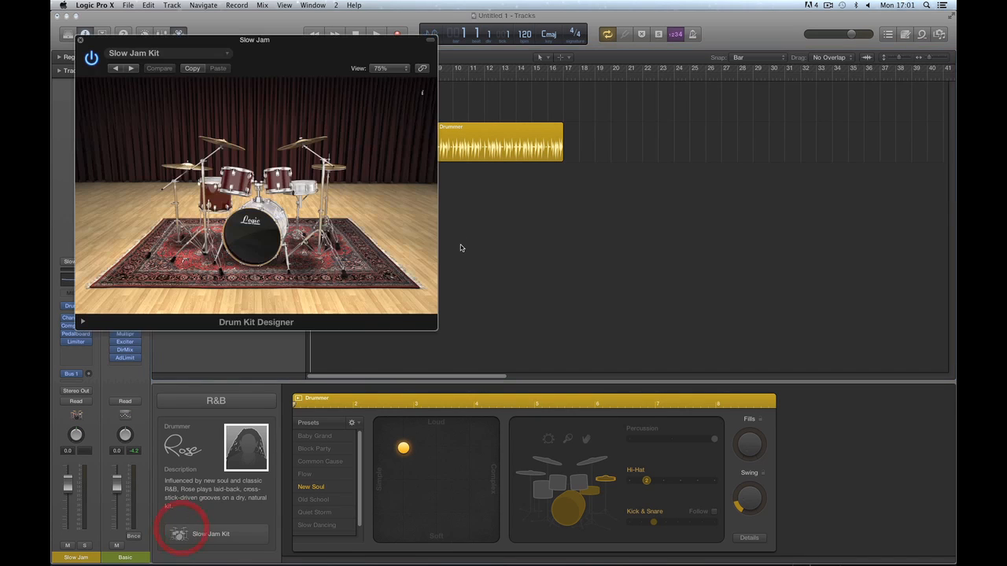
click(79, 40)
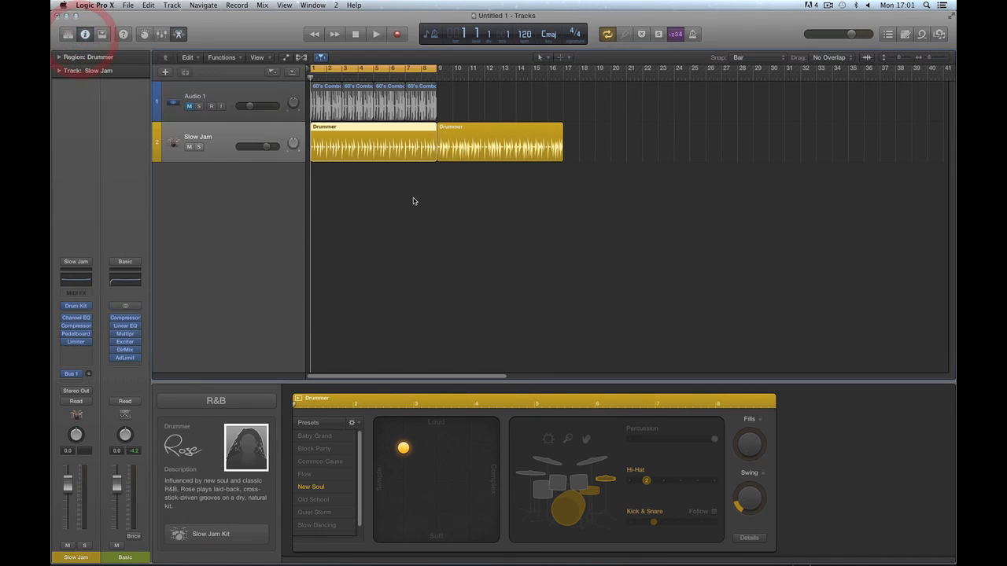
drag(606, 141, 378, 142)
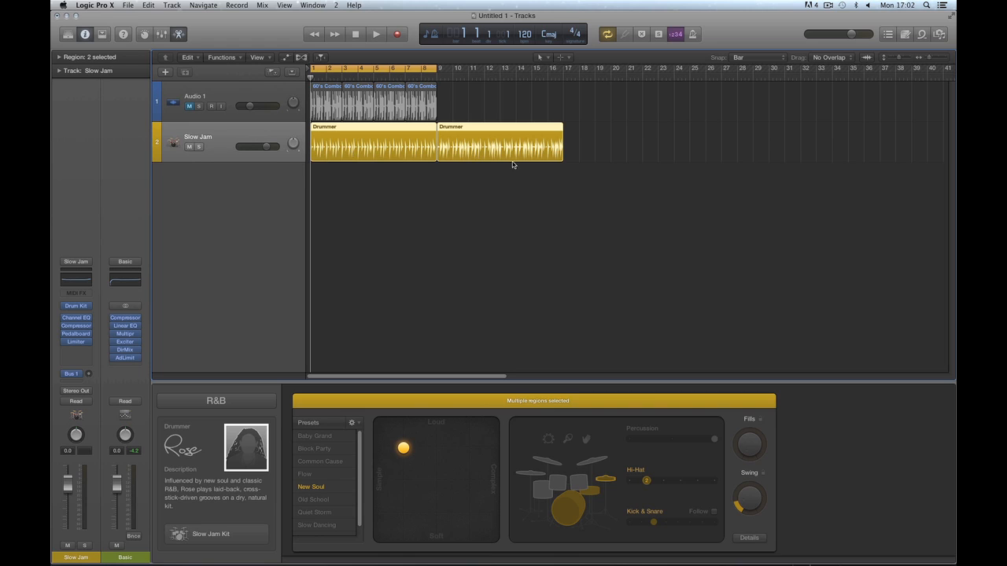
Delete both Drummer regions and try green, then blue, as the Slow Jam track colour.
key(Delete)
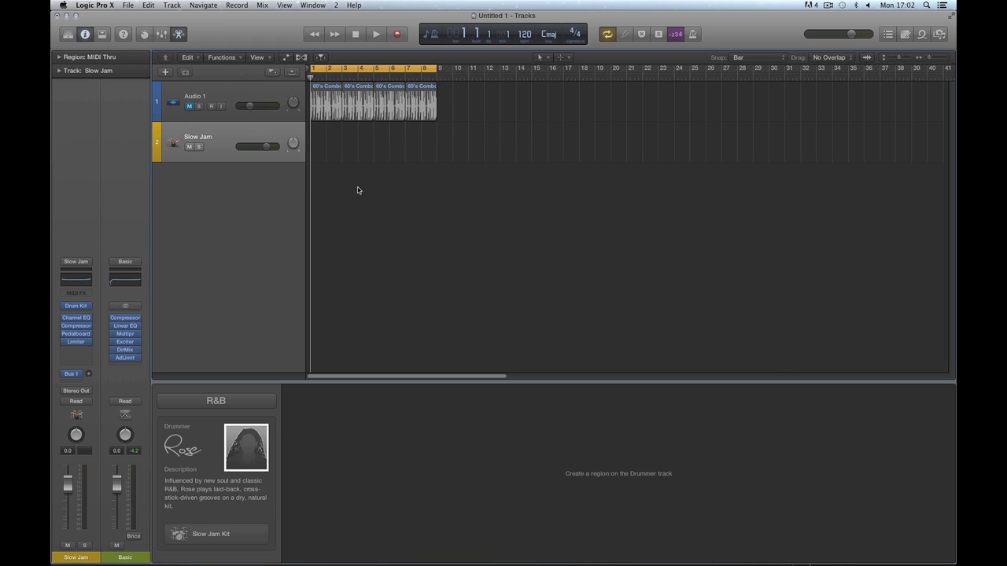
click(230, 155)
key(alt+c)
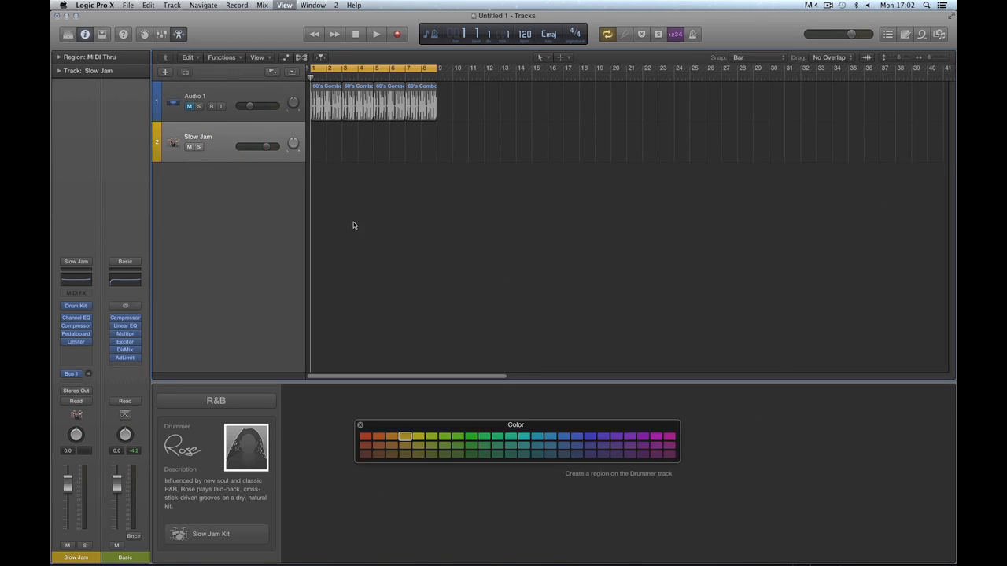
click(459, 439)
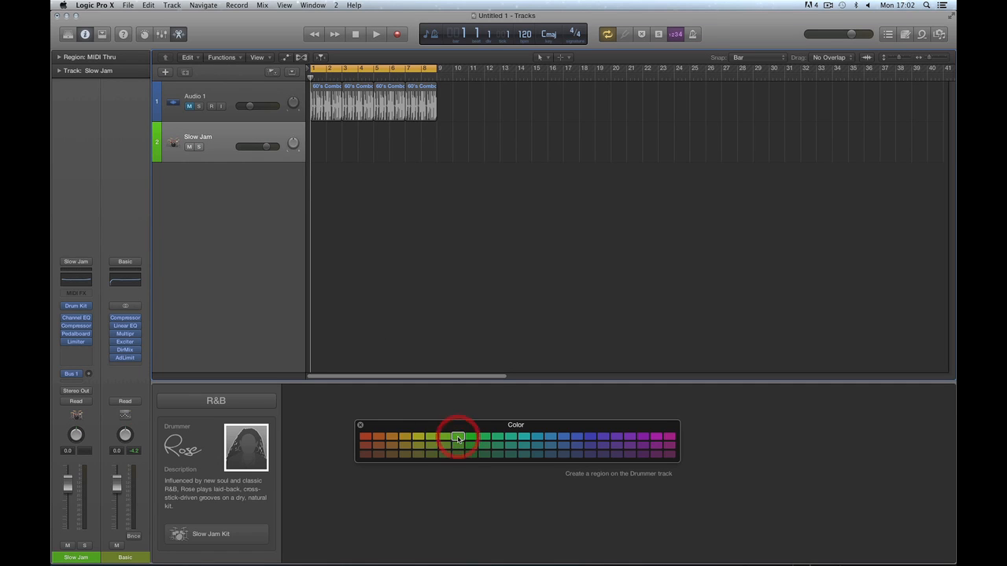
click(563, 437)
With the Pencil Tool, draw Drummer regions at bars 1 and 9, then delete both.
right_click(378, 233)
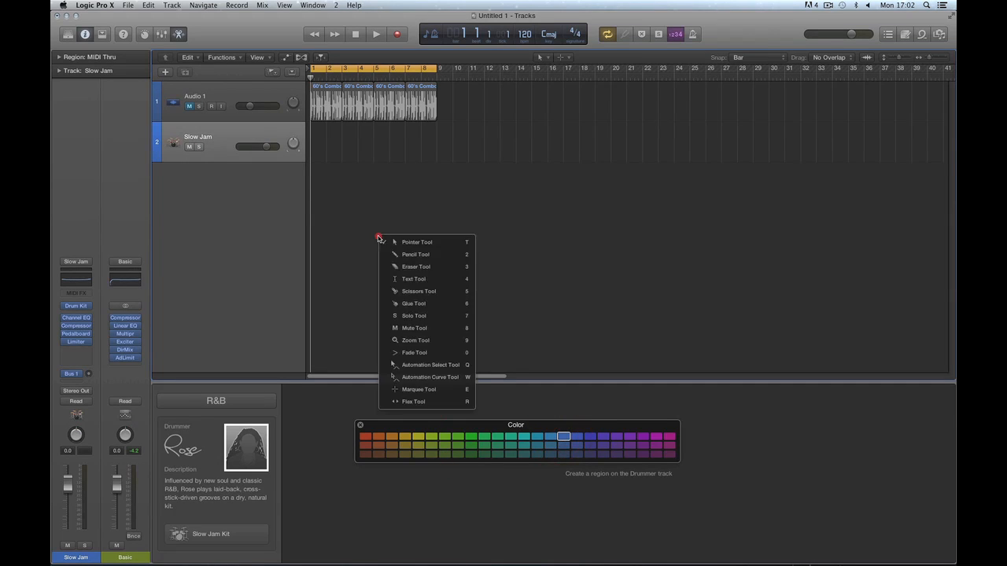
click(395, 254)
click(322, 151)
click(447, 147)
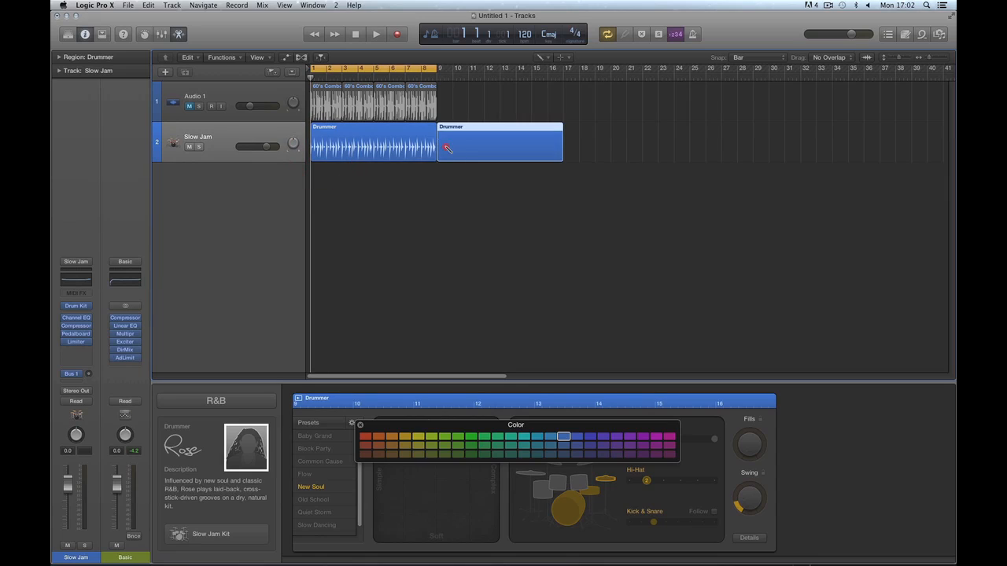
key(Delete)
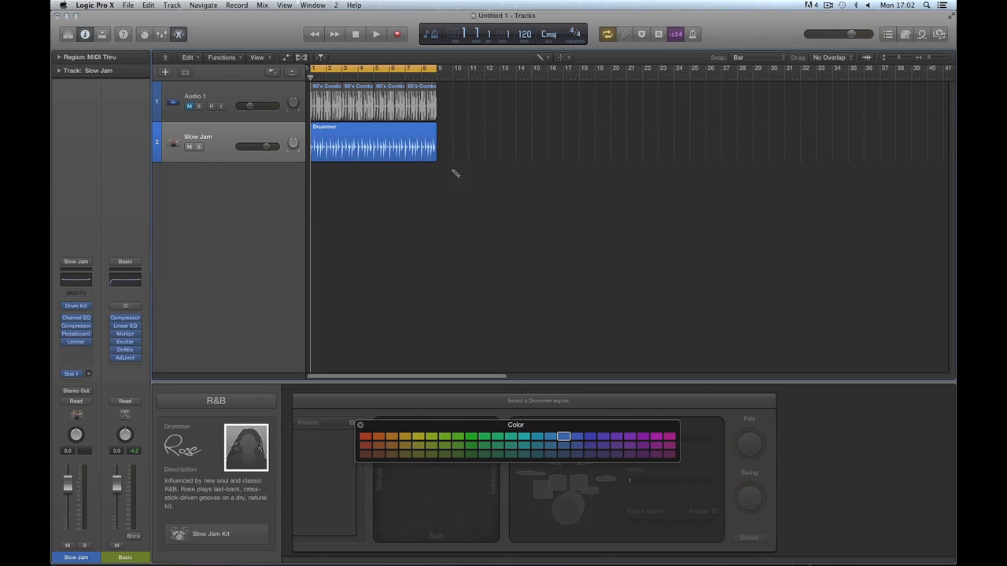
click(404, 136)
key(Delete)
Make the track purple, draw two Drummer regions at bars 1 and 9, then delete them.
click(617, 438)
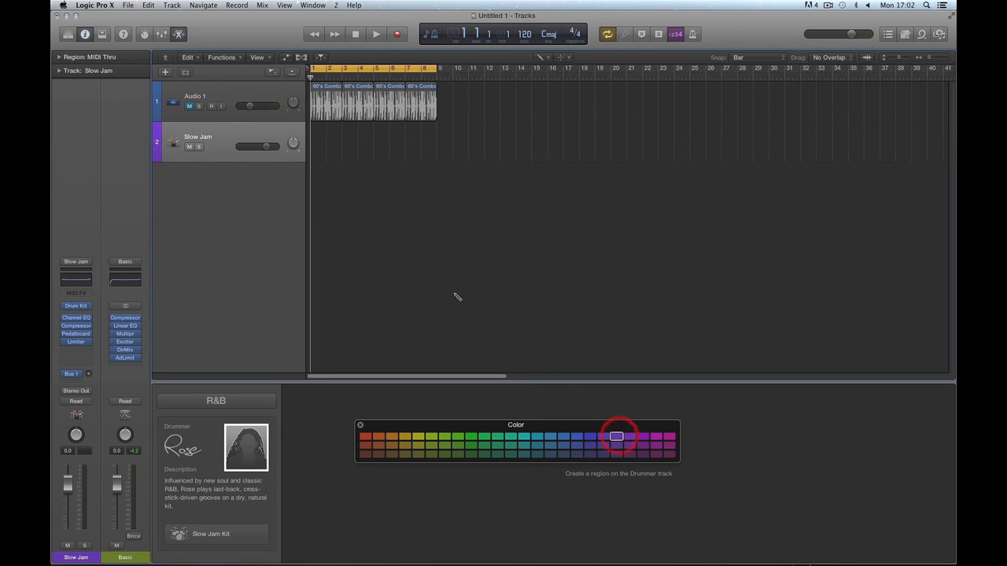
click(324, 149)
click(449, 146)
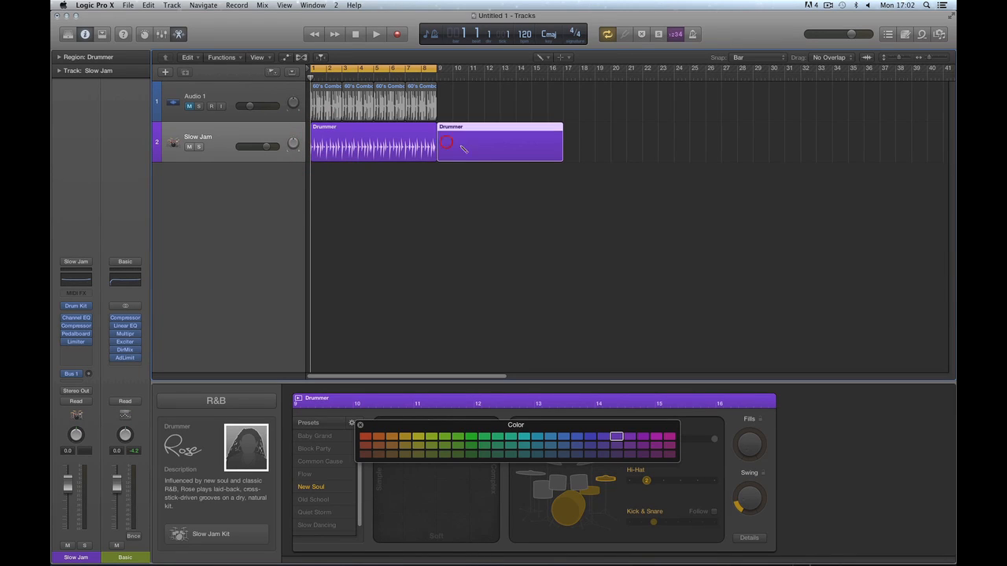
click(477, 132)
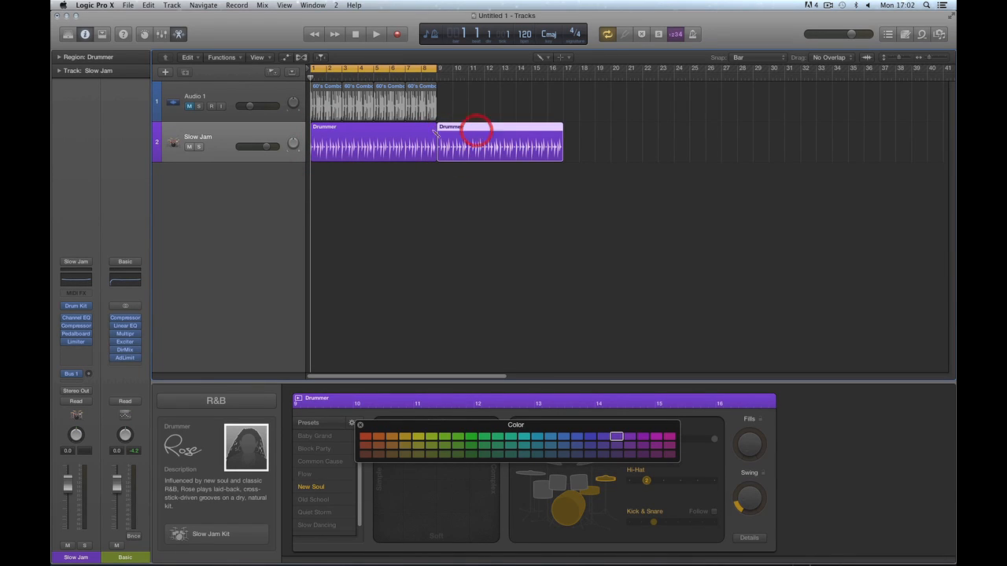
key(Delete)
click(348, 134)
key(Delete)
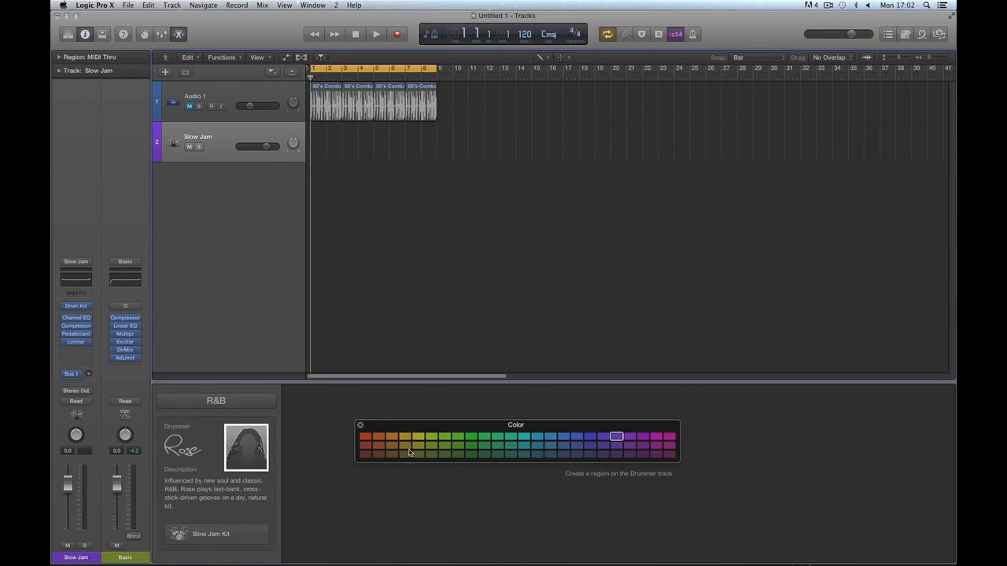
Colour the track olive yellow and draw Drummer regions at bars 1, 9 and 17.
click(418, 445)
click(325, 150)
click(325, 150)
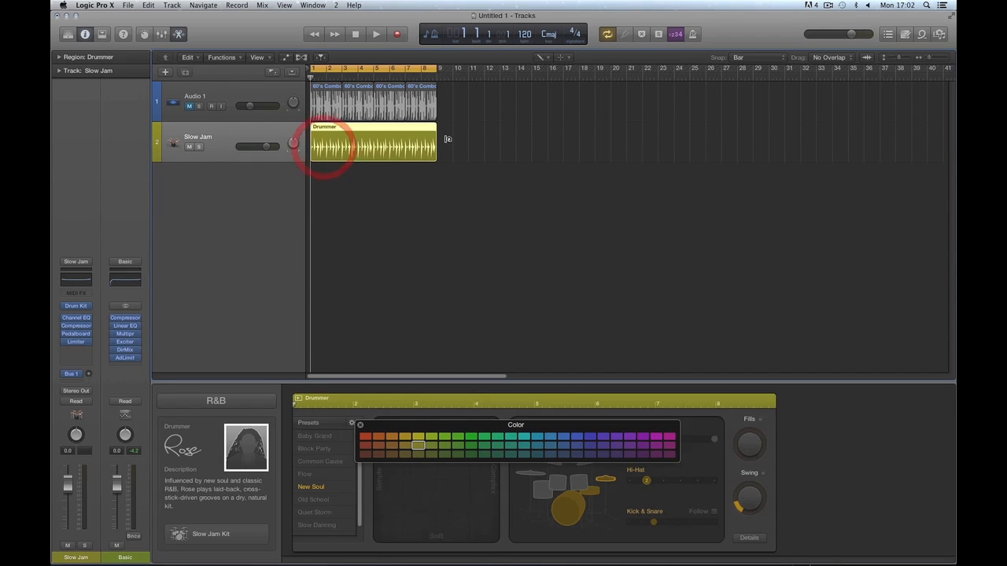
click(446, 137)
click(572, 146)
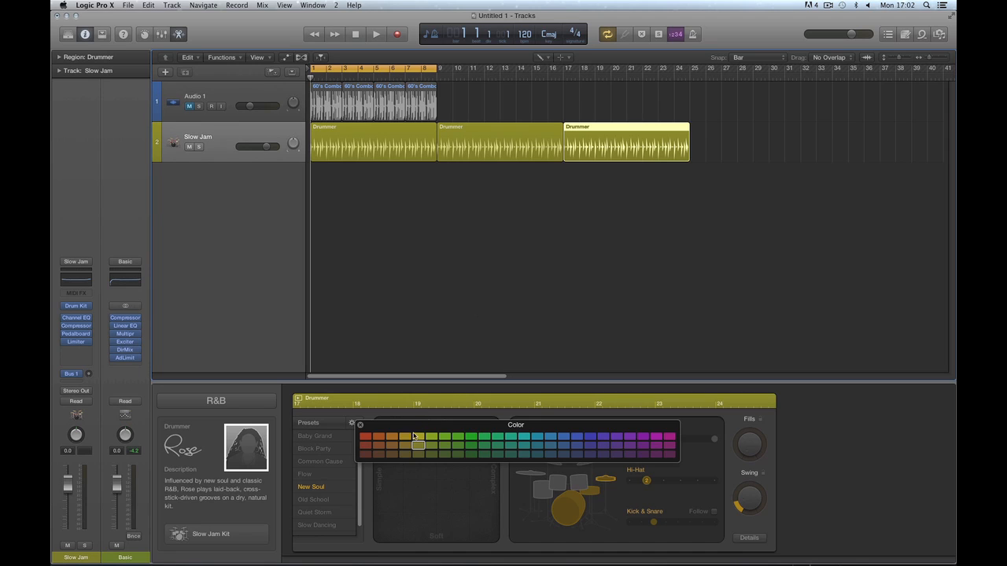
Return to the Pointer Tool, select all three regions and try gold, then blue.
key(t)
click(702, 186)
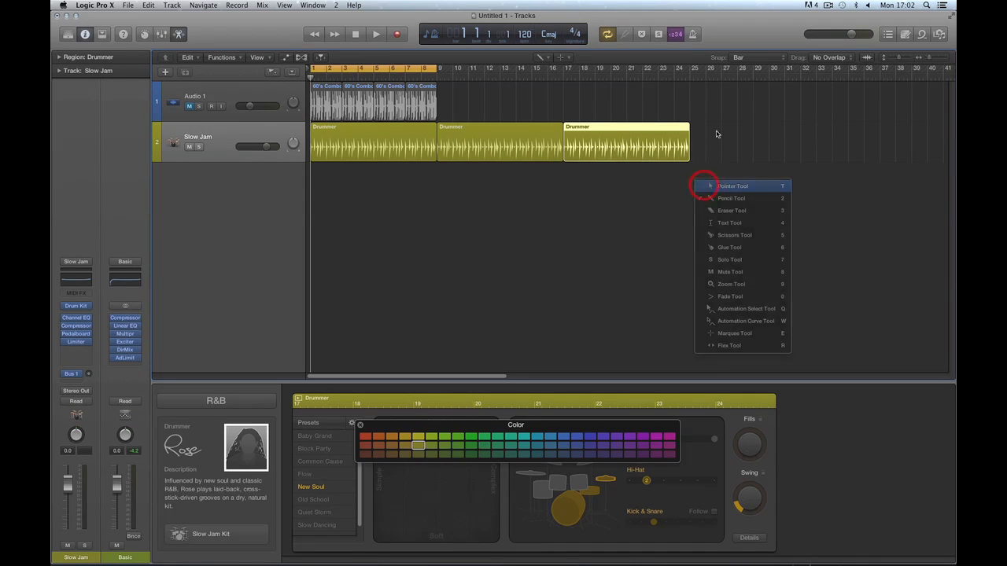
key(super+a)
click(383, 146)
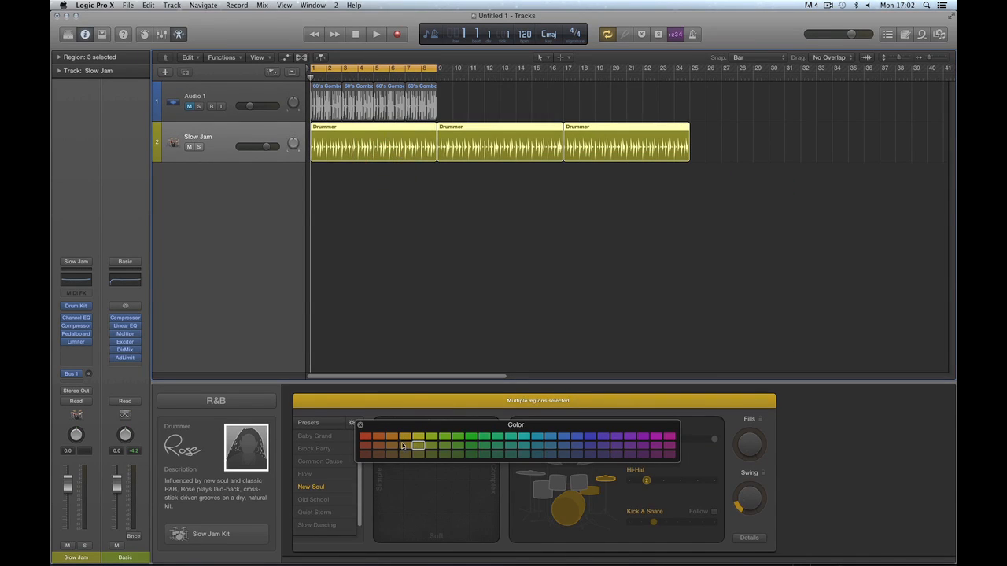
click(404, 438)
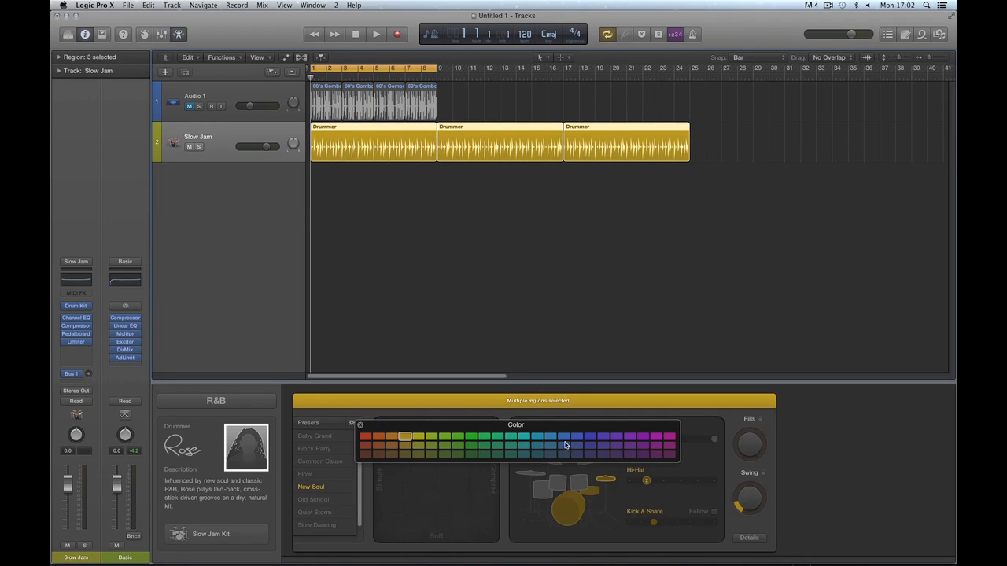
click(551, 436)
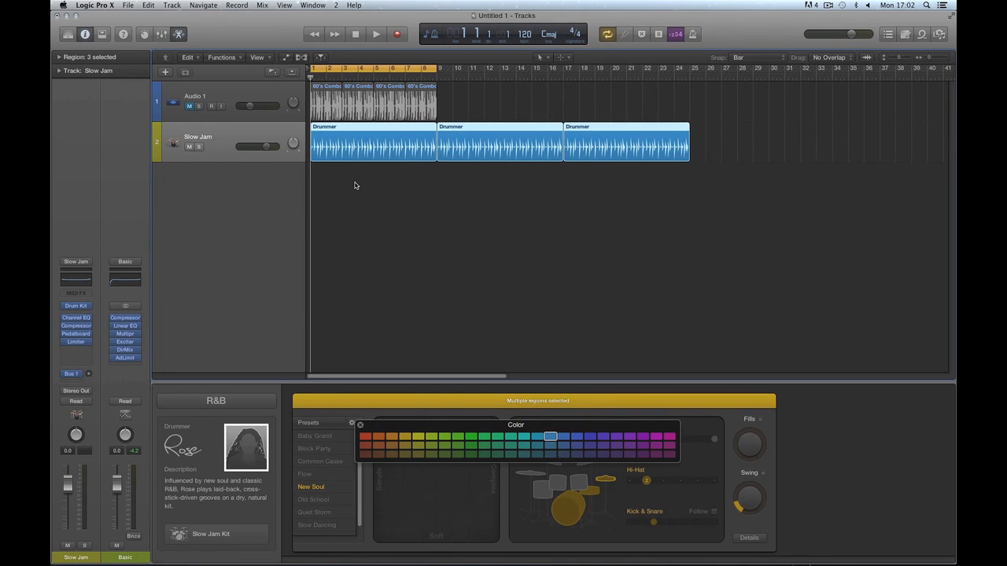
Draw a fourth Drummer region at bar 25, then select and delete all four regions.
key(t)
click(391, 211)
click(695, 142)
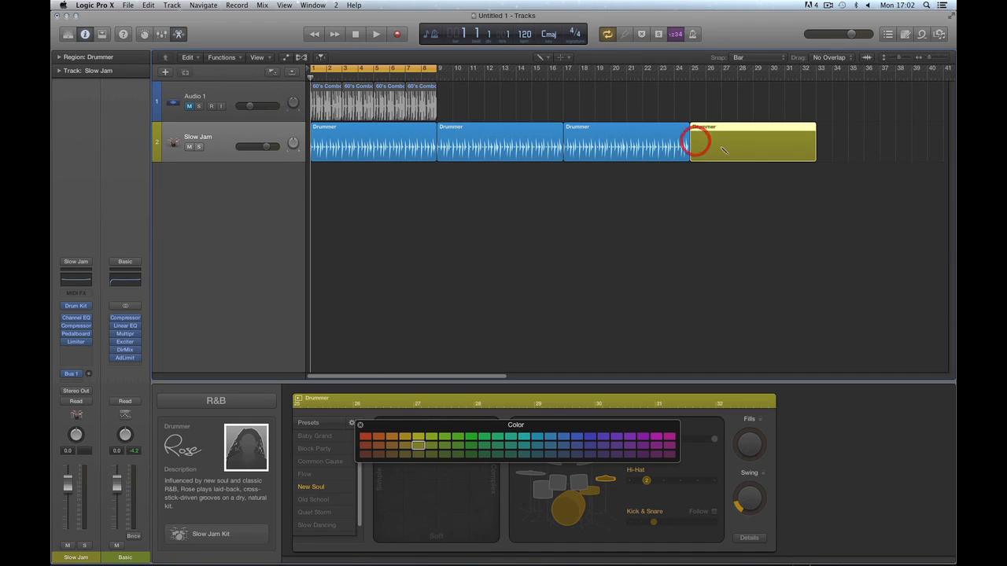
key(t)
click(493, 191)
drag(847, 131, 417, 148)
key(Delete)
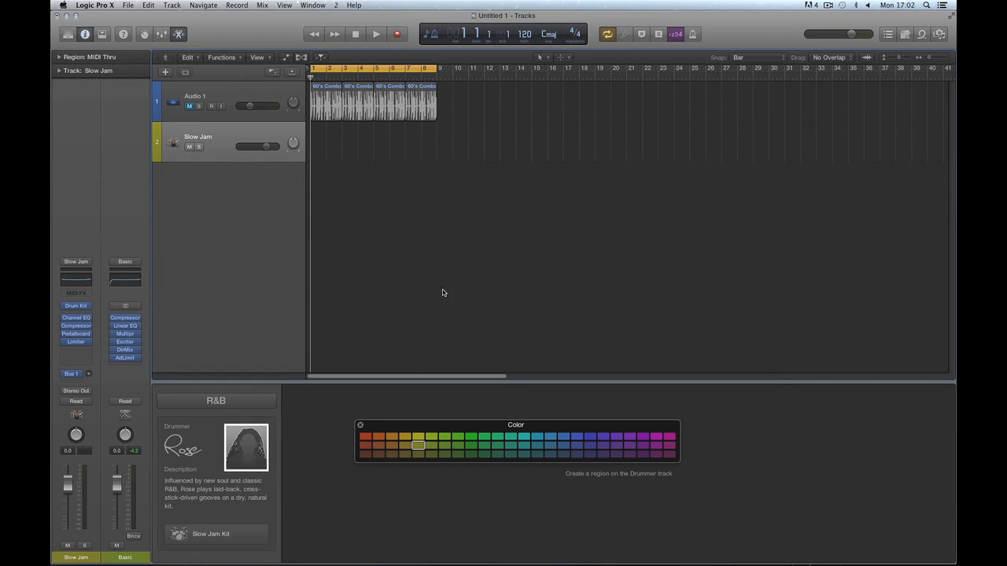
Close the colour palette, draw one Drummer region at bar 1, and return to the Pointer Tool.
click(359, 427)
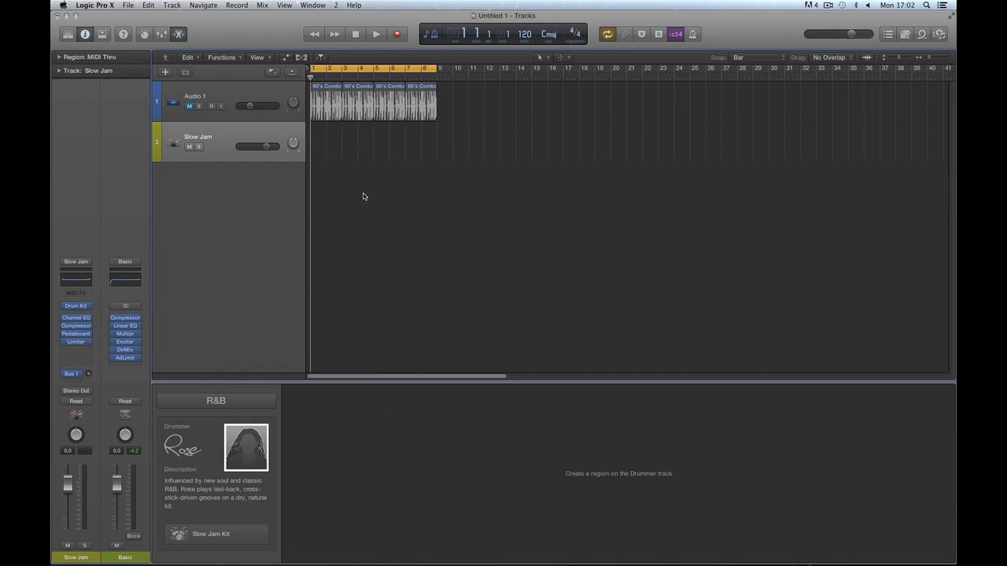
click(268, 141)
key(t)
click(399, 236)
click(328, 148)
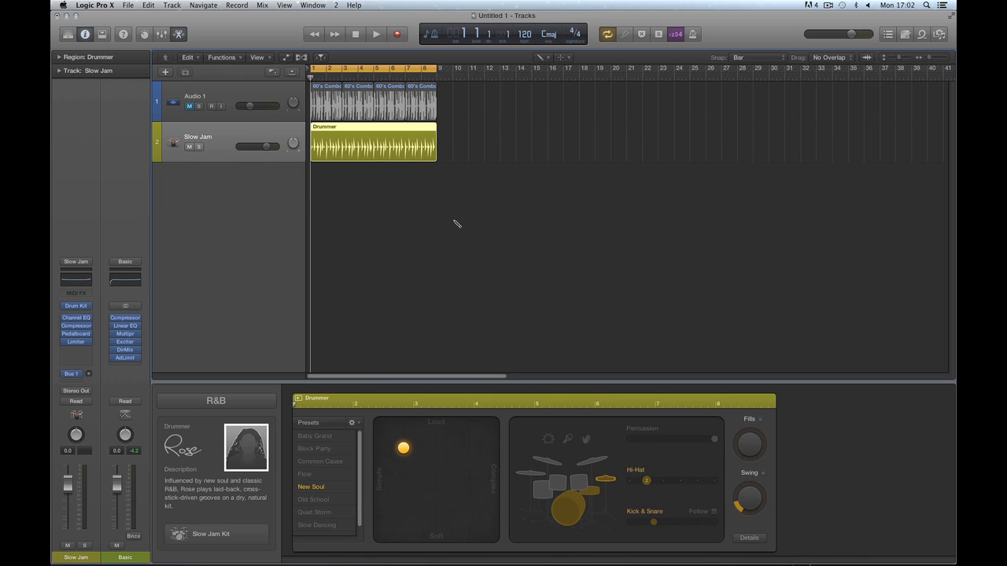
key(t)
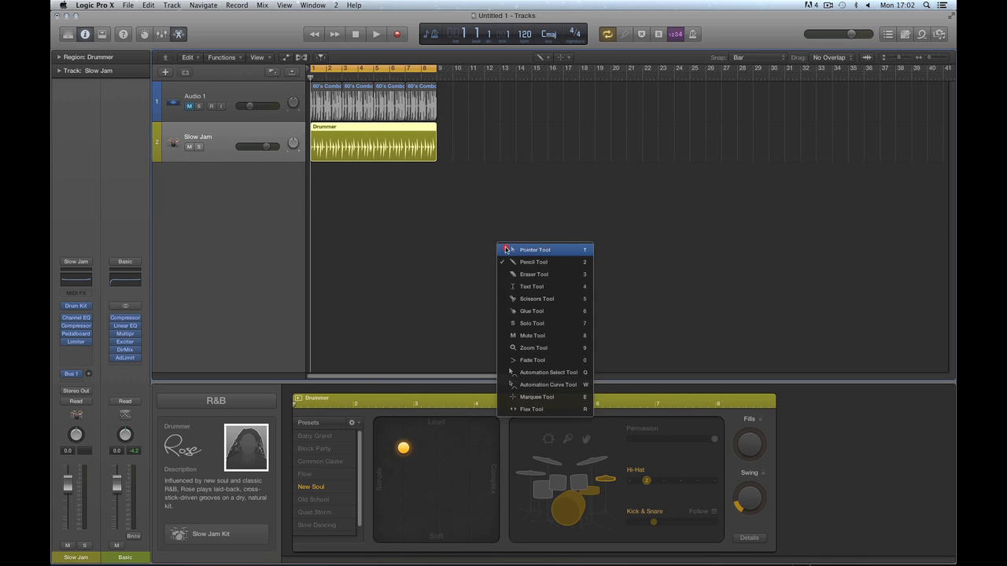
click(506, 249)
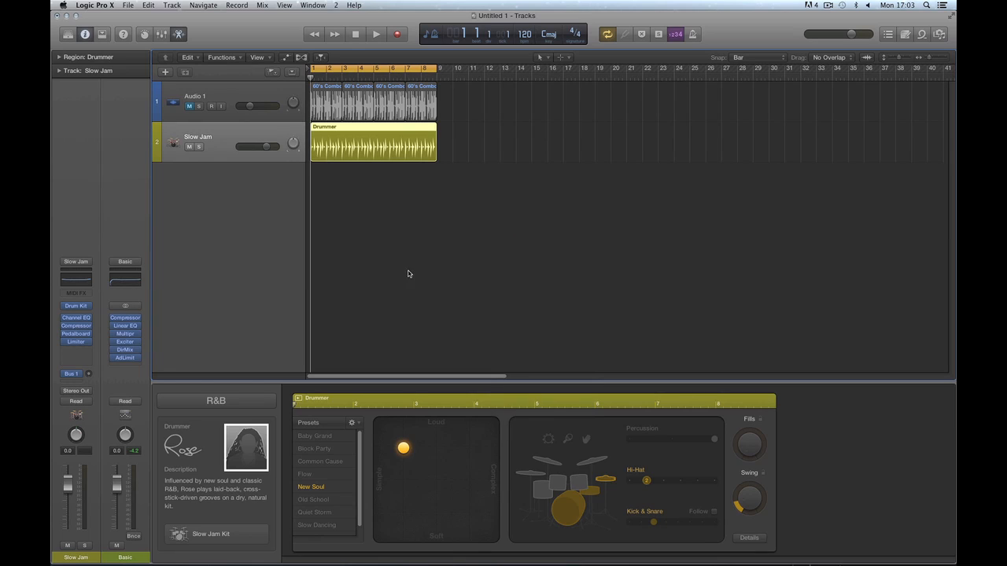